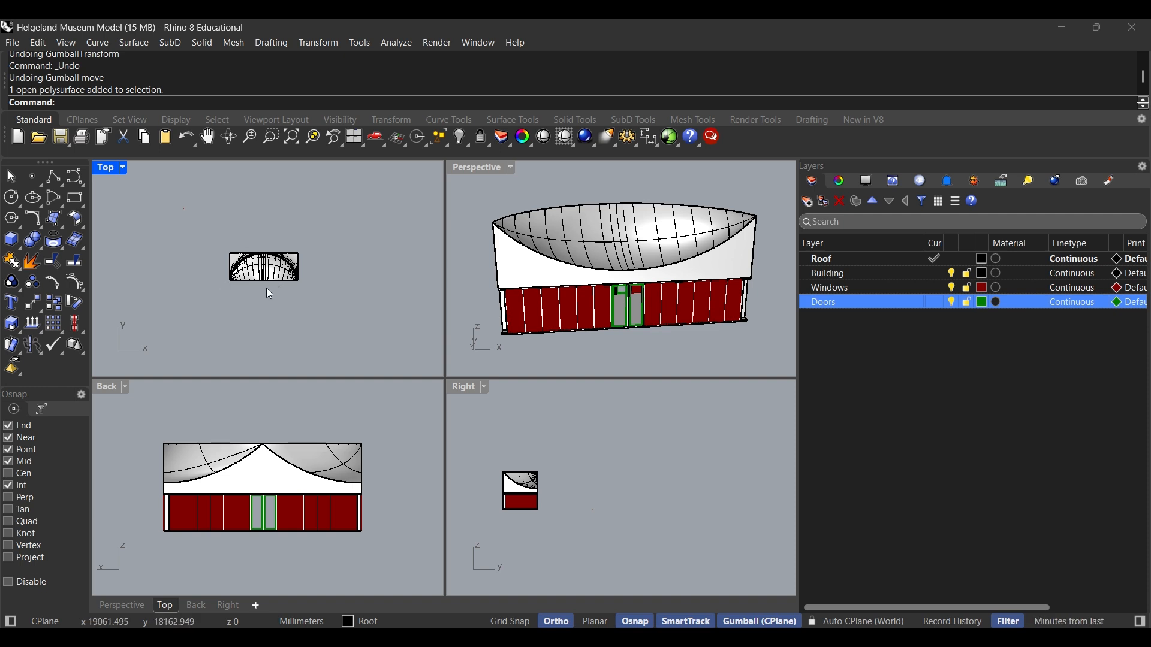
Select the whole museum building in plan and duplicate it along the X axis, clear of the original
{"action": "scroll", "coordinate": [281, 244], "scroll_direction": "up", "scroll_amount": 3}
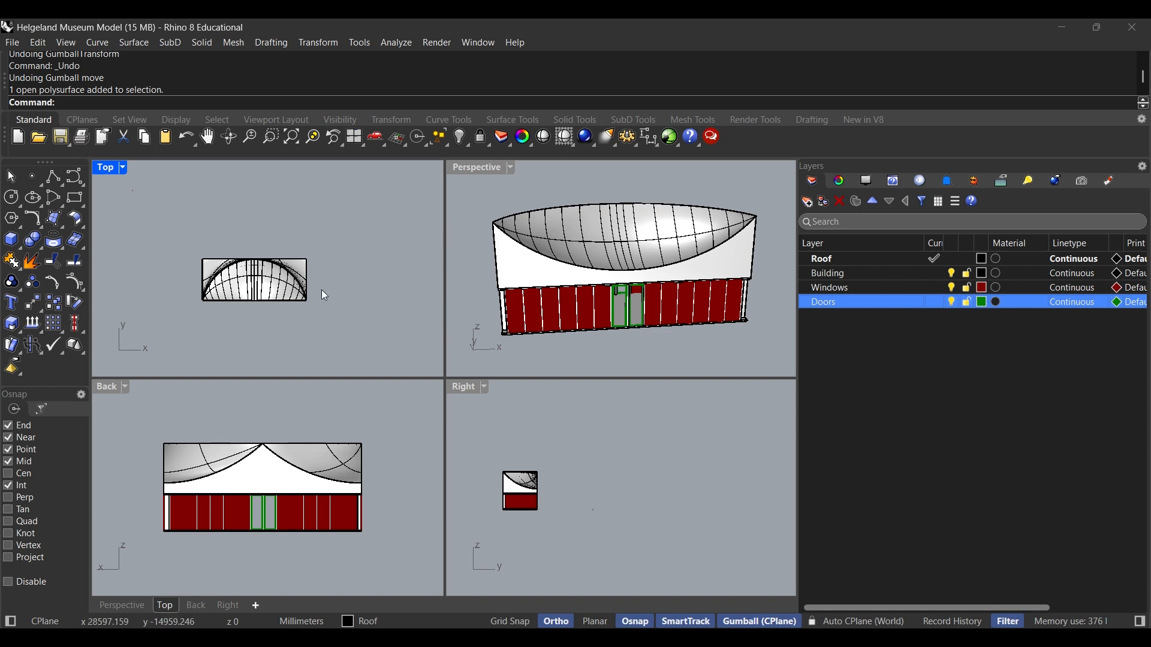
{"action": "left_click_drag", "start_coordinate": [312, 312], "coordinate": [340, 308]}
{"action": "scroll", "coordinate": [350, 303], "scroll_direction": "down", "scroll_amount": 4}
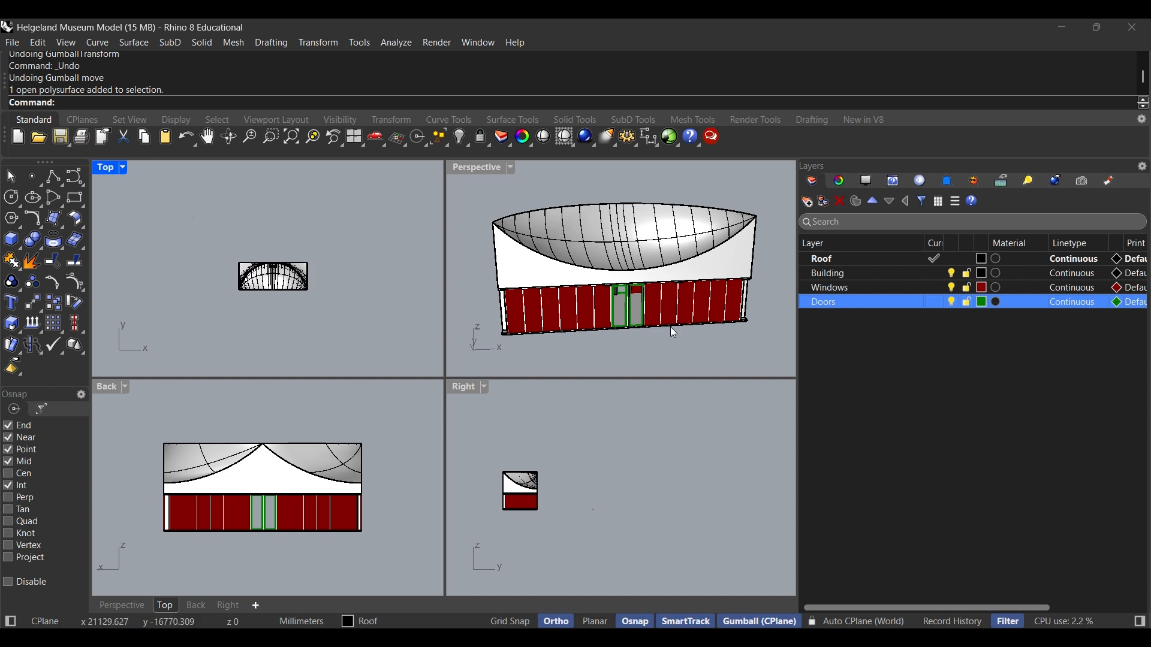
{"action": "left_click_drag", "start_coordinate": [670, 326], "coordinate": [695, 342]}
{"action": "scroll", "coordinate": [311, 290], "scroll_direction": "up", "scroll_amount": 1}
{"action": "left_click_drag", "start_coordinate": [368, 335], "coordinate": [180, 252]}
{"action": "scroll", "coordinate": [394, 275], "scroll_direction": "down", "scroll_amount": 1}
{"action": "scroll", "coordinate": [392, 270], "scroll_direction": "down", "scroll_amount": 2}
{"action": "left_click_drag", "start_coordinate": [392, 270], "coordinate": [312, 262]}
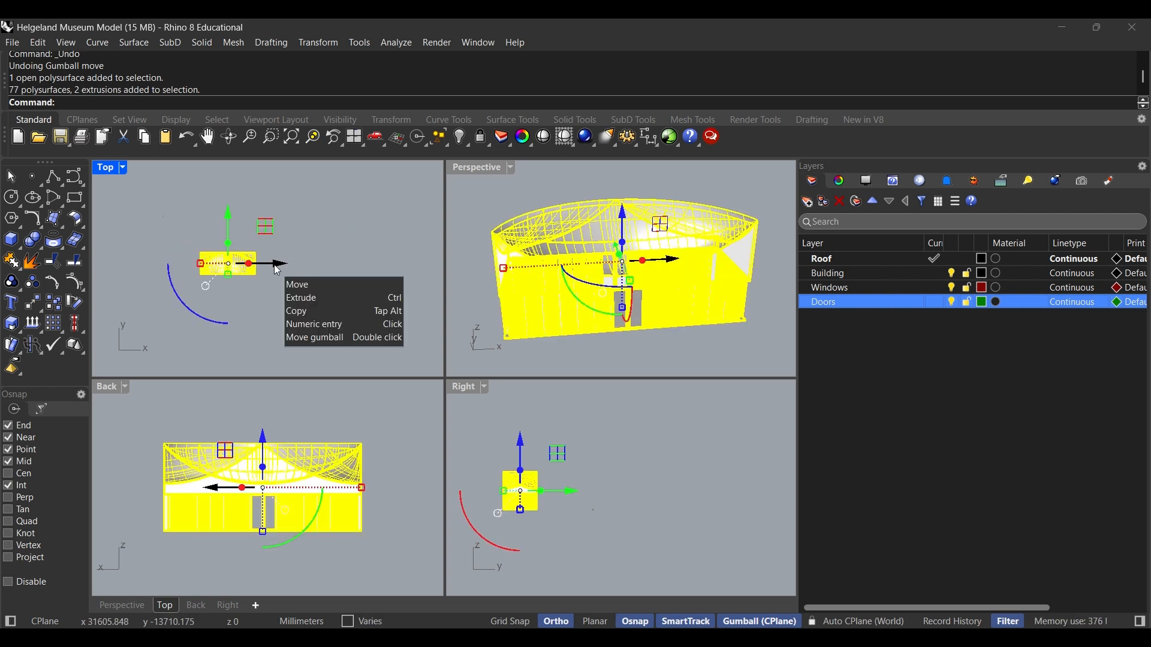
{"action": "key", "text": "alt"}
{"action": "left_click_drag", "start_coordinate": [277, 266], "coordinate": [339, 311]}
{"action": "left_click", "coordinate": [349, 311]}
{"action": "scroll", "coordinate": [346, 279], "scroll_direction": "up", "scroll_amount": 6}
{"action": "scroll", "coordinate": [346, 279], "scroll_direction": "down", "scroll_amount": 2}
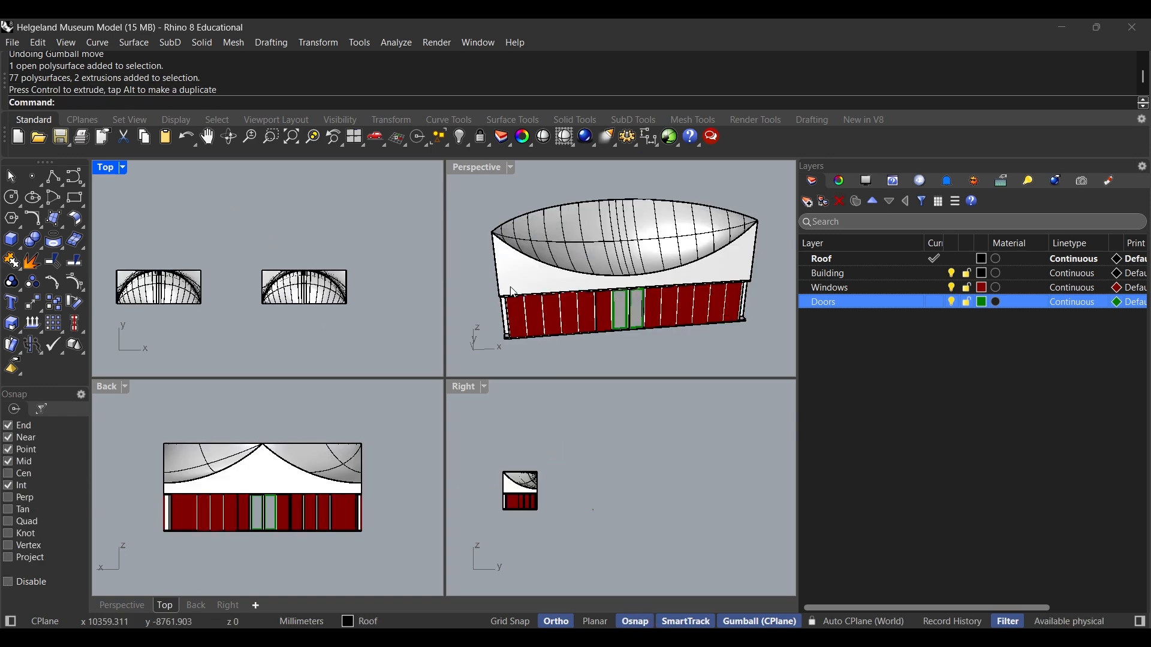
Rotate the duplicated building by -45 degrees in plan
{"action": "scroll", "coordinate": [511, 286], "scroll_direction": "down", "scroll_amount": 9}
{"action": "left_click_drag", "start_coordinate": [598, 280], "coordinate": [592, 289]}
{"action": "left_click_drag", "start_coordinate": [365, 322], "coordinate": [245, 246]}
{"action": "left_click", "coordinate": [291, 352]}
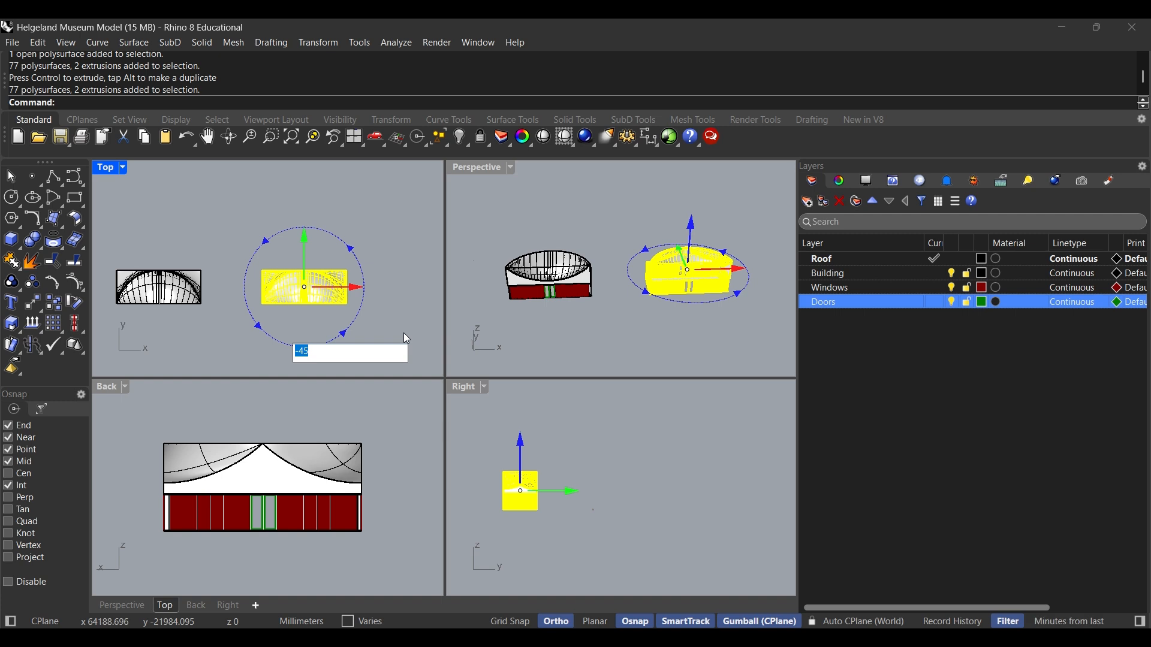
{"action": "key", "text": "Return"}
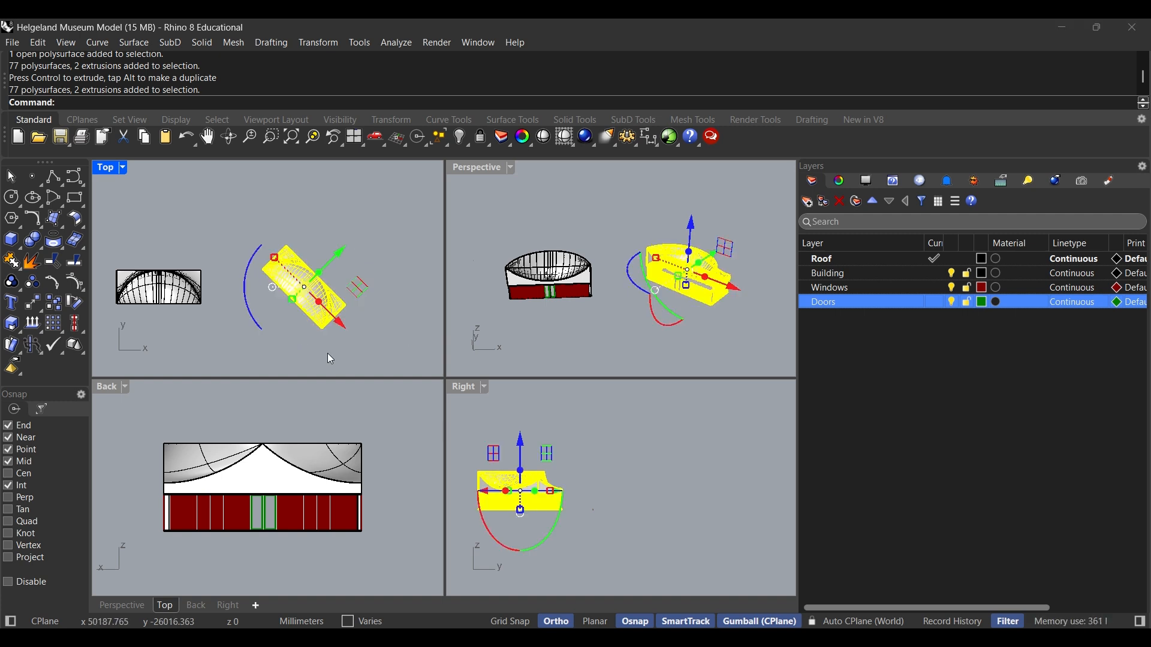
{"action": "left_click", "coordinate": [376, 336]}
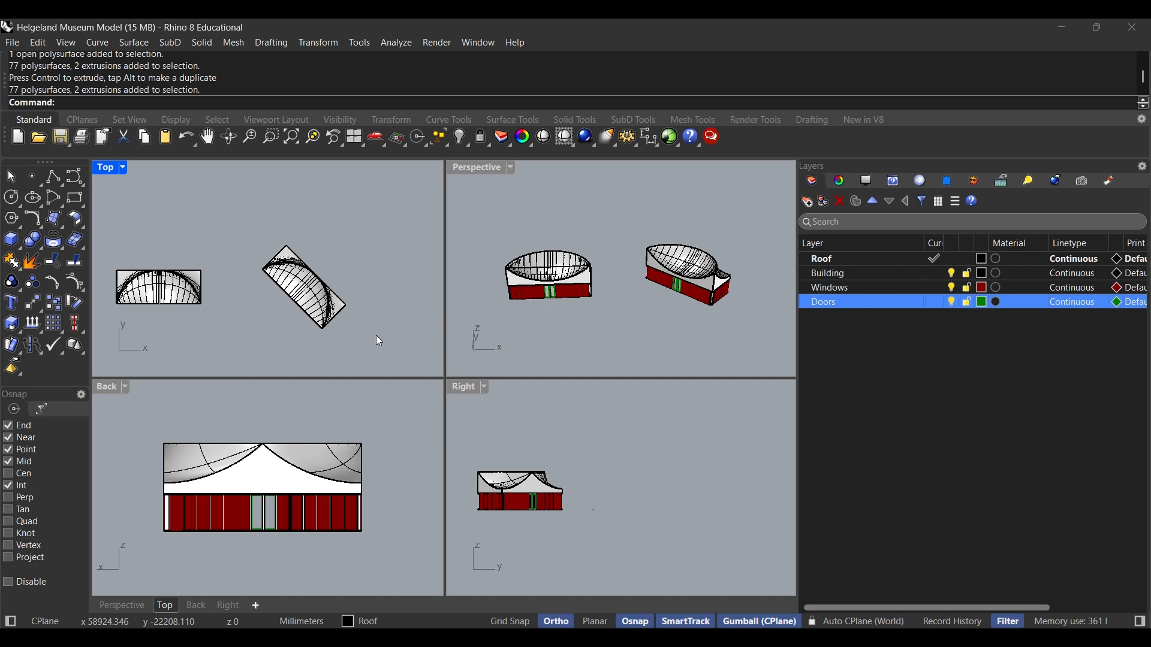
Shear the rotated building by -45 degrees from origin w0,0,0, with the reference point set vertically in the Right view
{"action": "left_click_drag", "start_coordinate": [375, 336], "coordinate": [221, 176]}
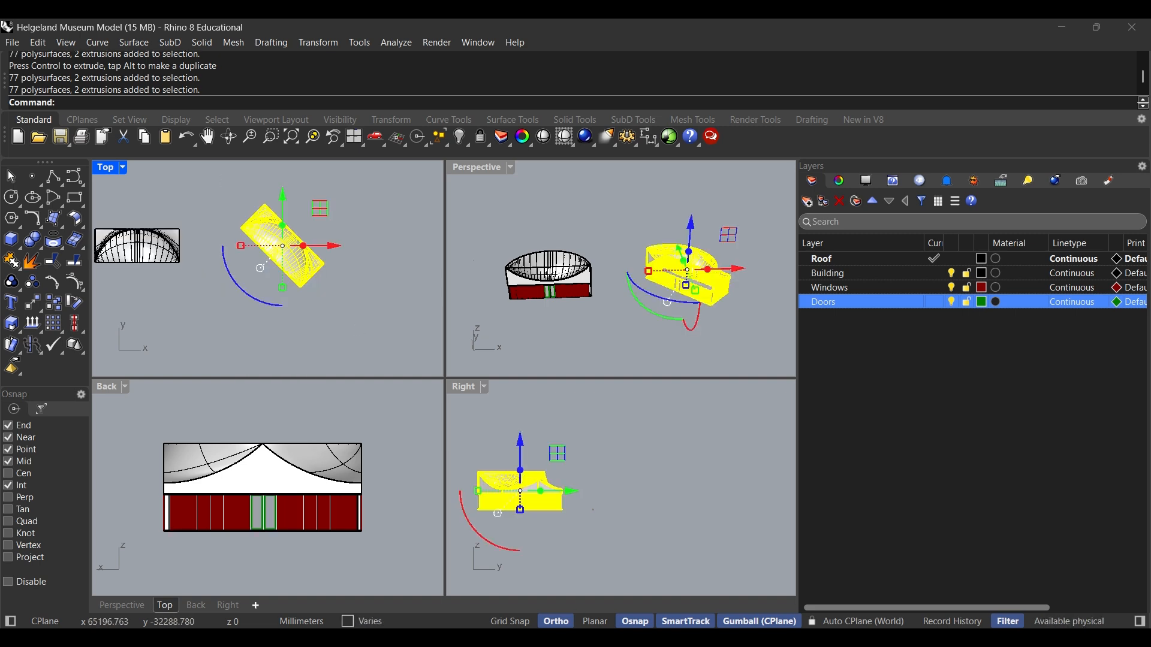
{"action": "type", "text": "shear"}
{"action": "key", "text": "Return"}
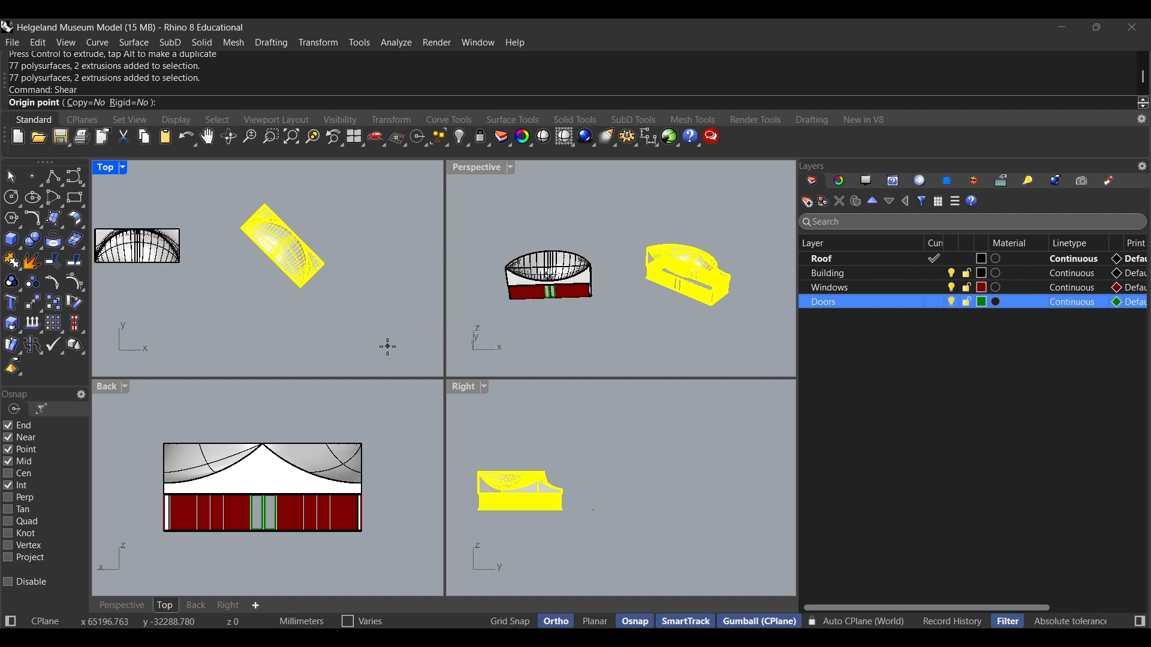
{"action": "type", "text": "w0,0,0"}
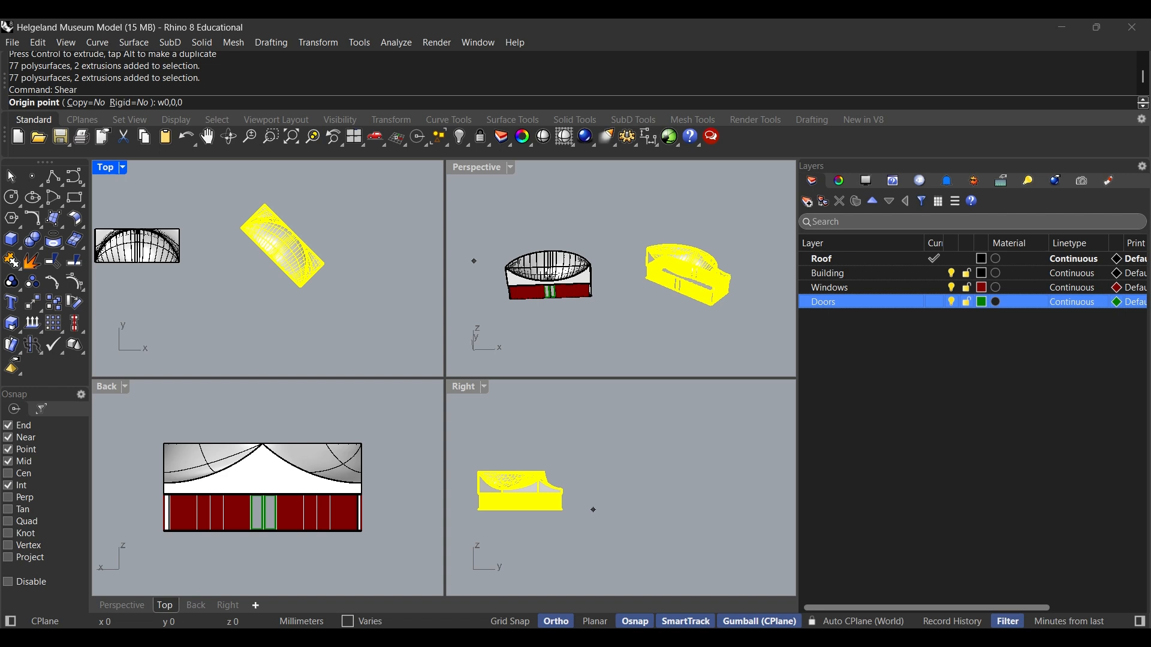
{"action": "key", "text": "Return"}
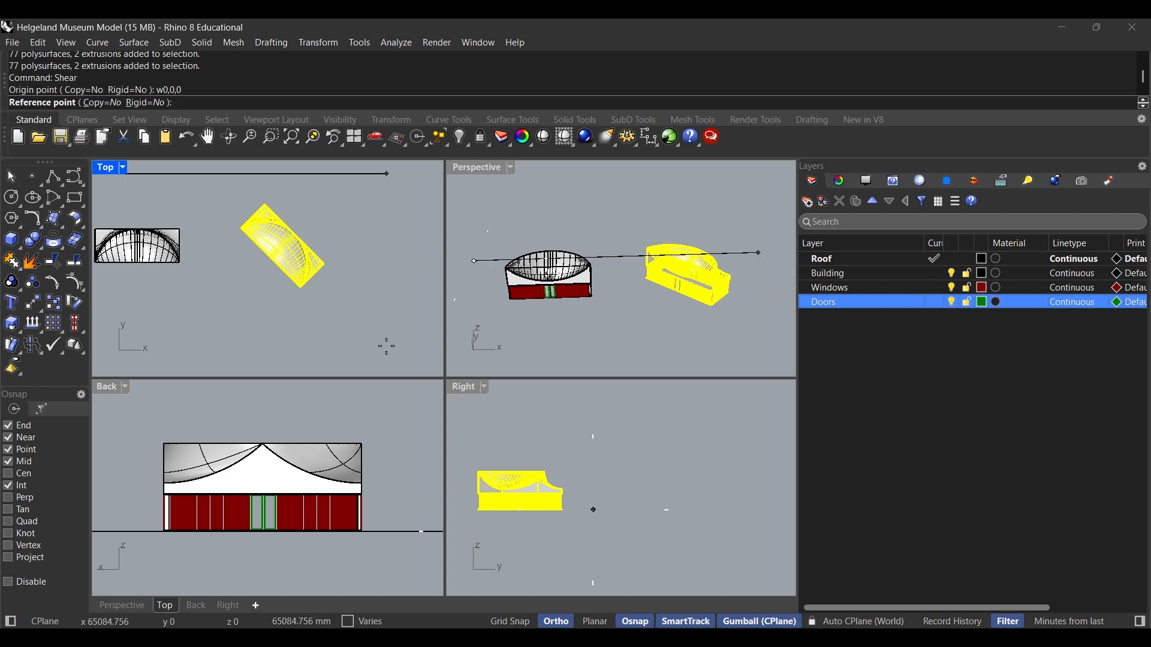
{"action": "scroll", "coordinate": [317, 327], "scroll_direction": "down", "scroll_amount": 5}
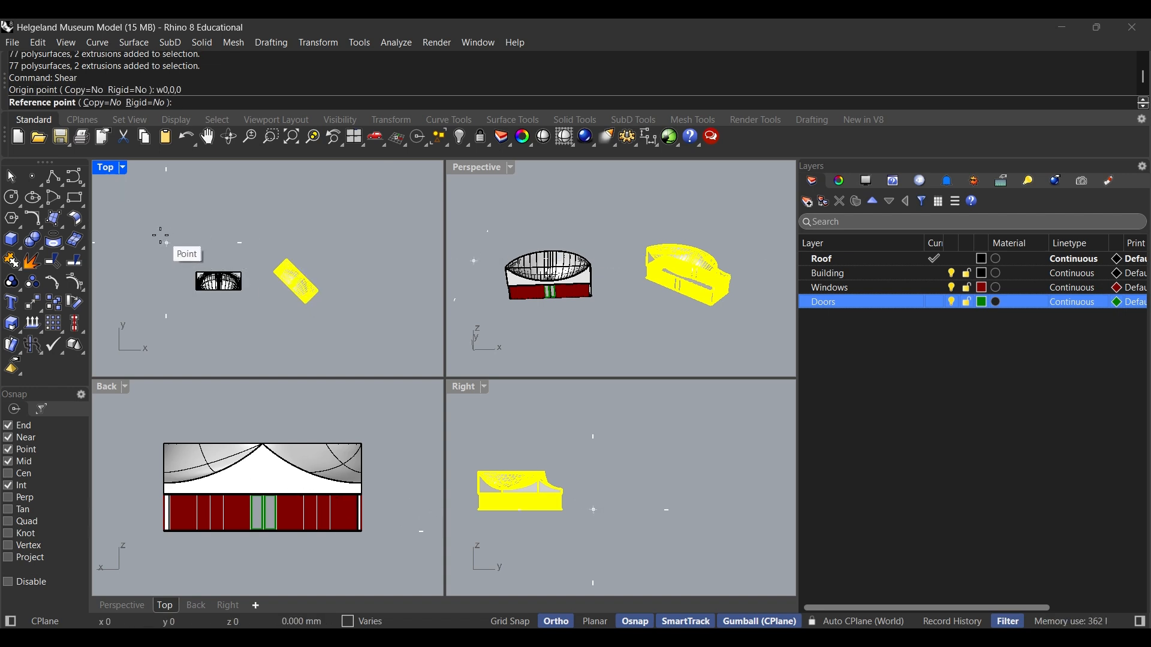
{"action": "scroll", "coordinate": [168, 248], "scroll_direction": "up", "scroll_amount": 15}
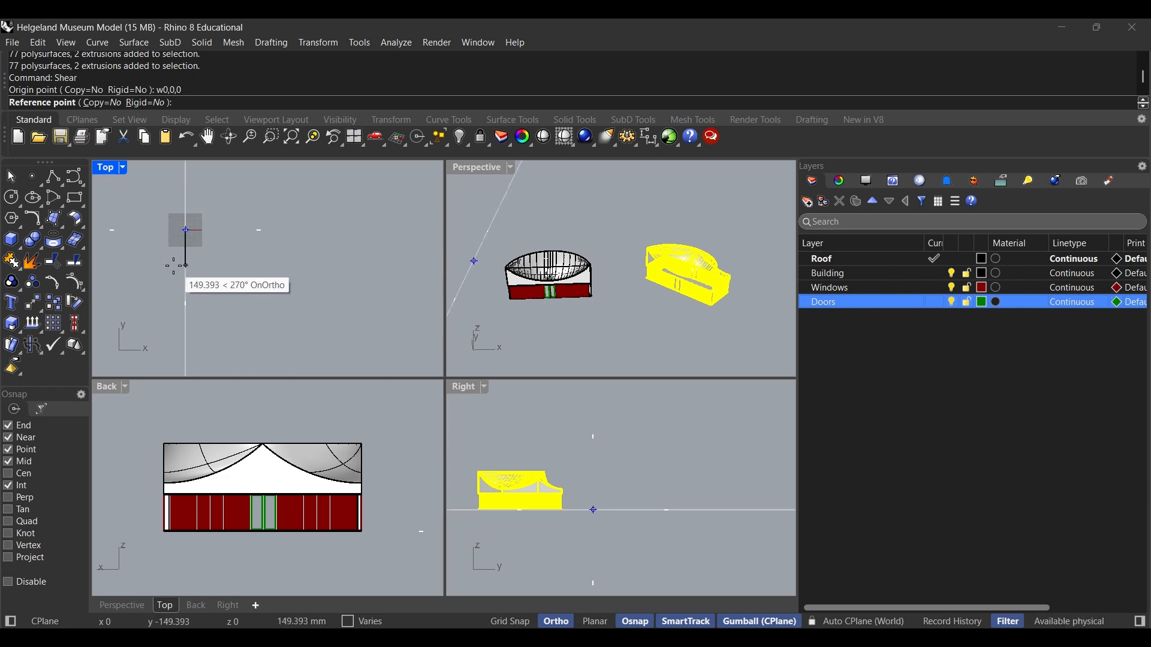
{"action": "scroll", "coordinate": [172, 265], "scroll_direction": "down", "scroll_amount": 10}
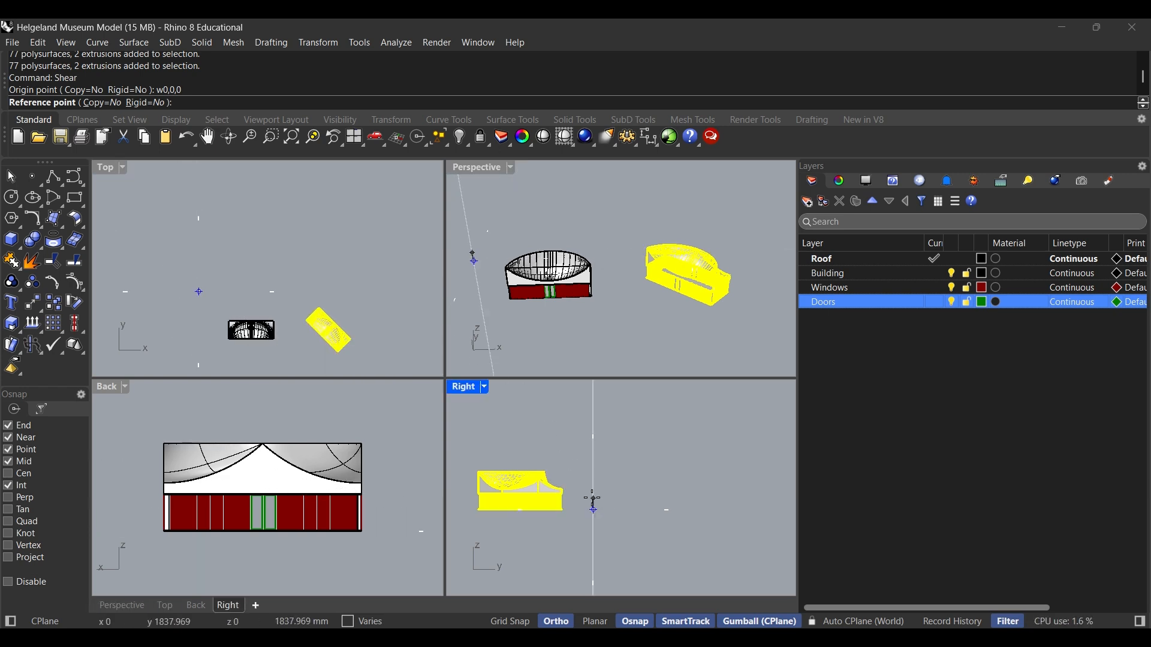
{"action": "left_click", "coordinate": [594, 411]}
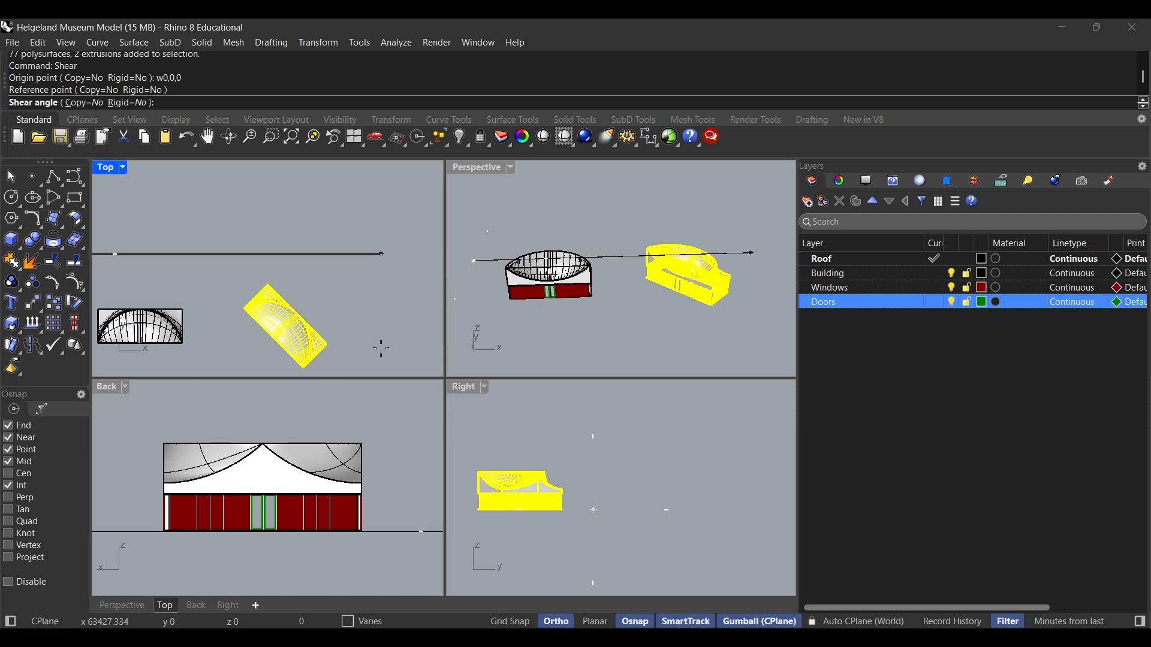
{"action": "left_click_drag", "start_coordinate": [364, 332], "coordinate": [389, 278]}
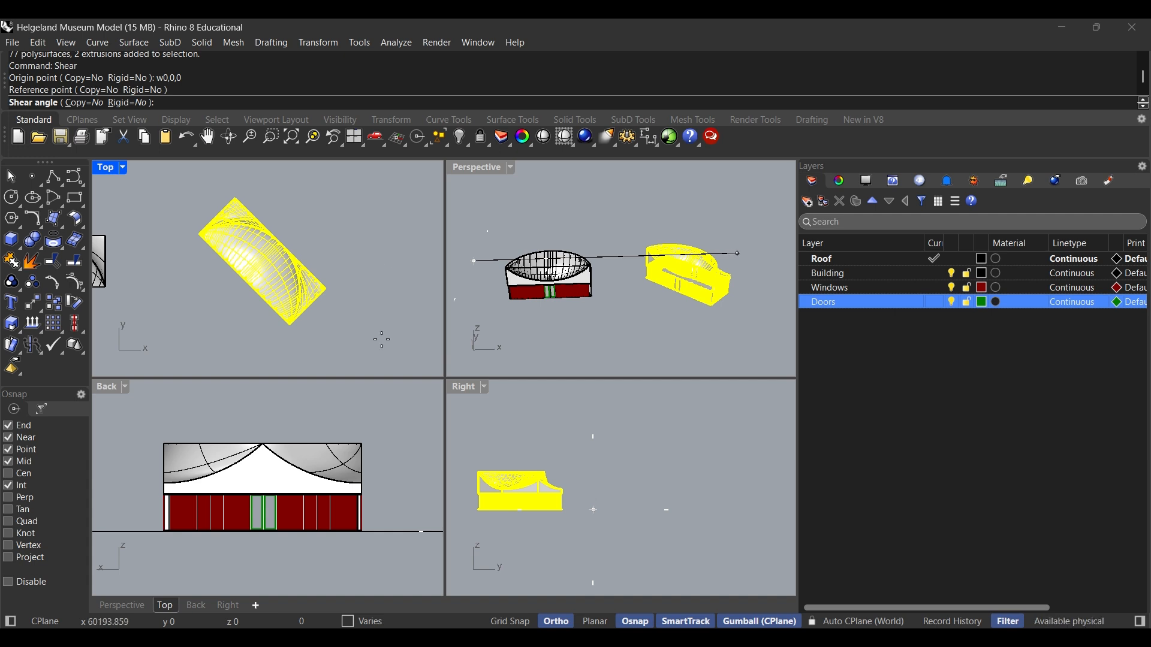
{"action": "type", "text": "-45"}
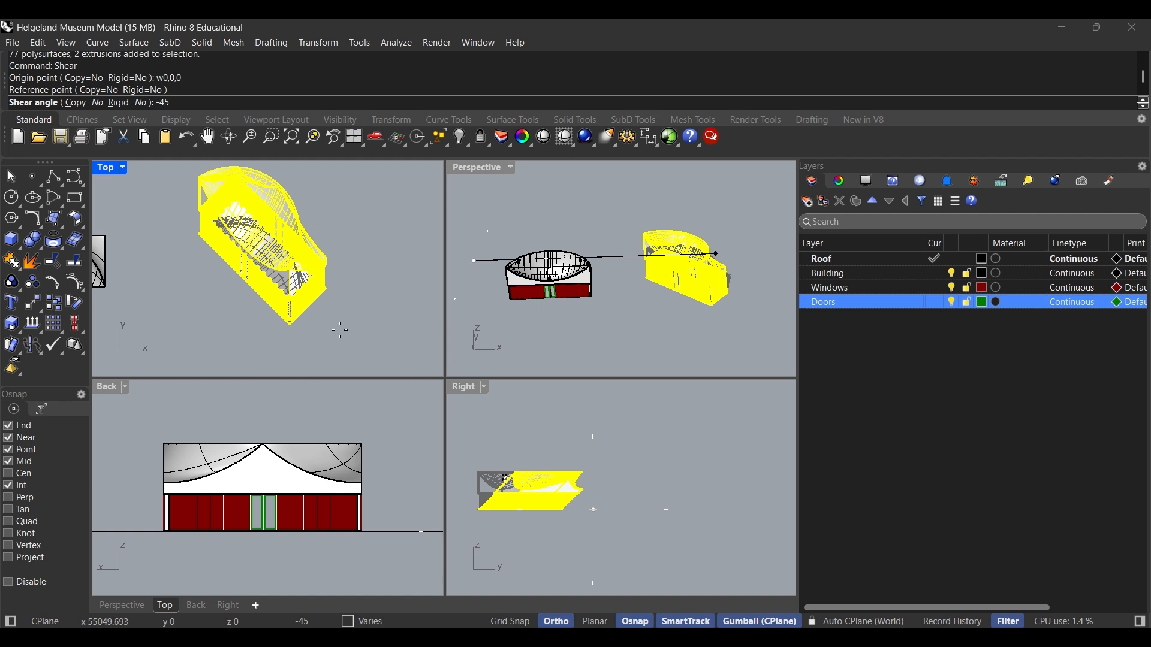
{"action": "key", "text": "Return"}
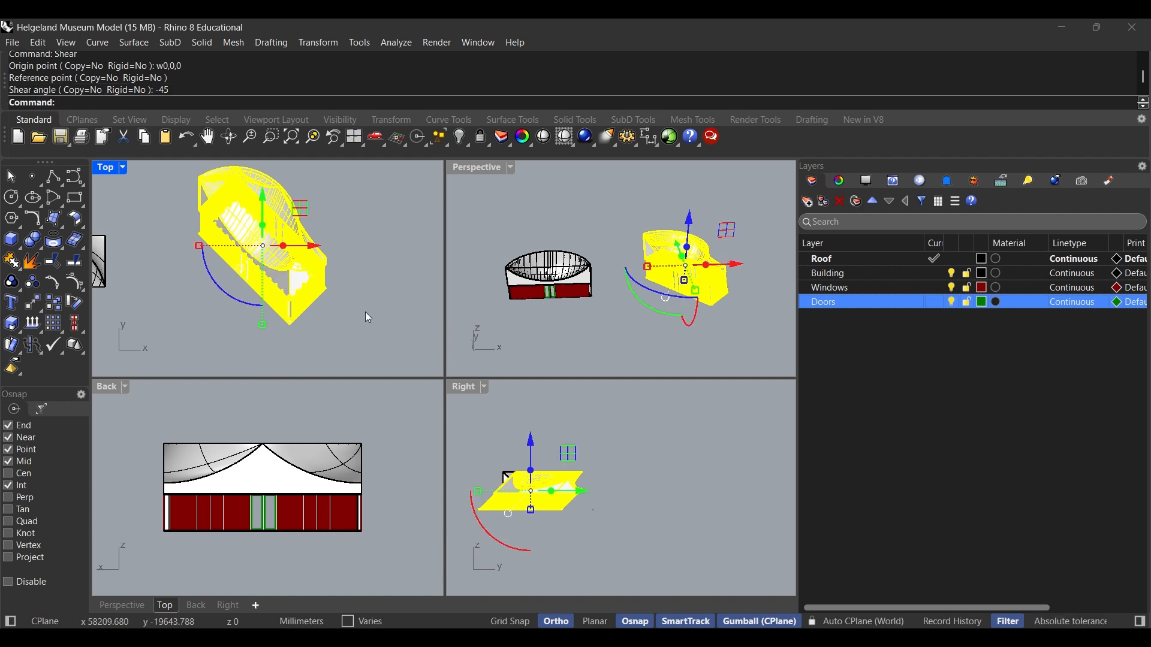
{"action": "key", "text": "Escape"}
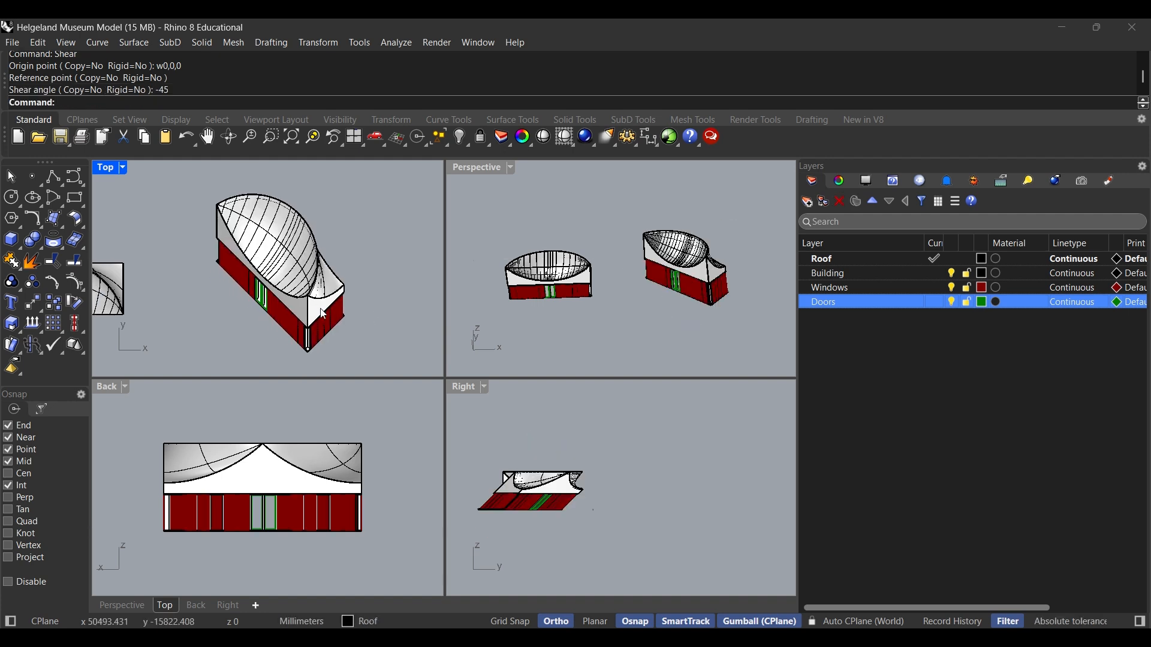
Duplicate the original, unrotated building about 13,000 mm in the negative Y direction in plan
{"action": "scroll", "coordinate": [241, 273], "scroll_direction": "down", "scroll_amount": 2}
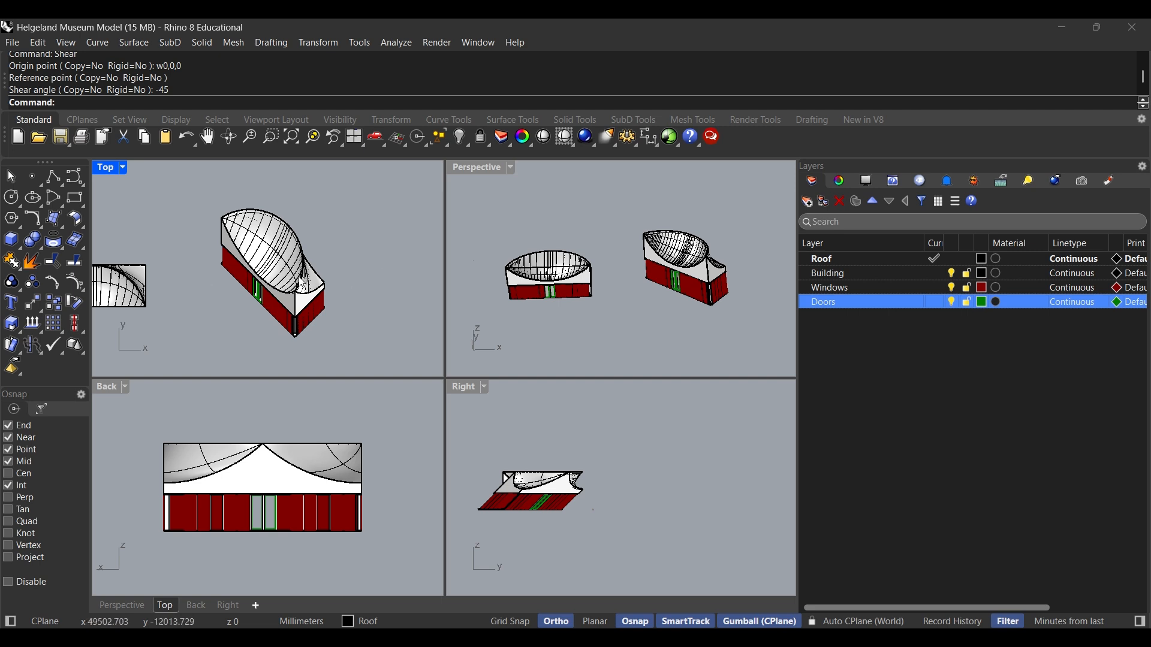
{"action": "left_click_drag", "start_coordinate": [305, 289], "coordinate": [313, 289]}
{"action": "scroll", "coordinate": [680, 273], "scroll_direction": "down", "scroll_amount": 4}
{"action": "left_click_drag", "start_coordinate": [681, 274], "coordinate": [627, 339]}
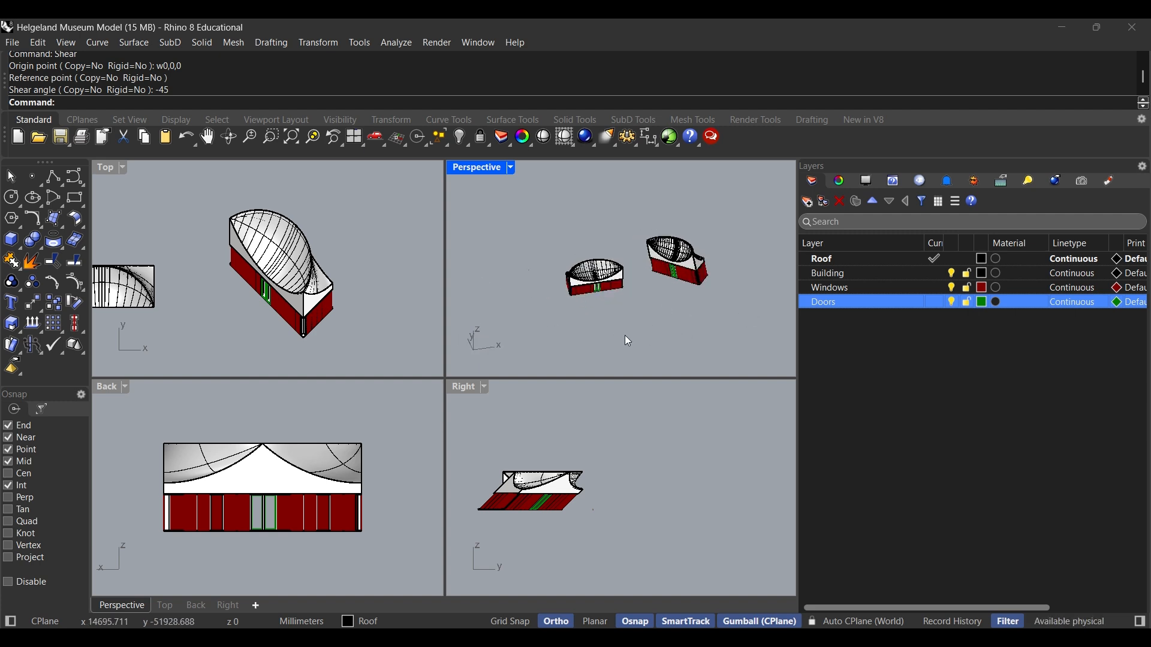
{"action": "scroll", "coordinate": [196, 237], "scroll_direction": "down", "scroll_amount": 7}
{"action": "left_click_drag", "start_coordinate": [196, 236], "coordinate": [299, 273]}
{"action": "scroll", "coordinate": [247, 247], "scroll_direction": "up", "scroll_amount": 4}
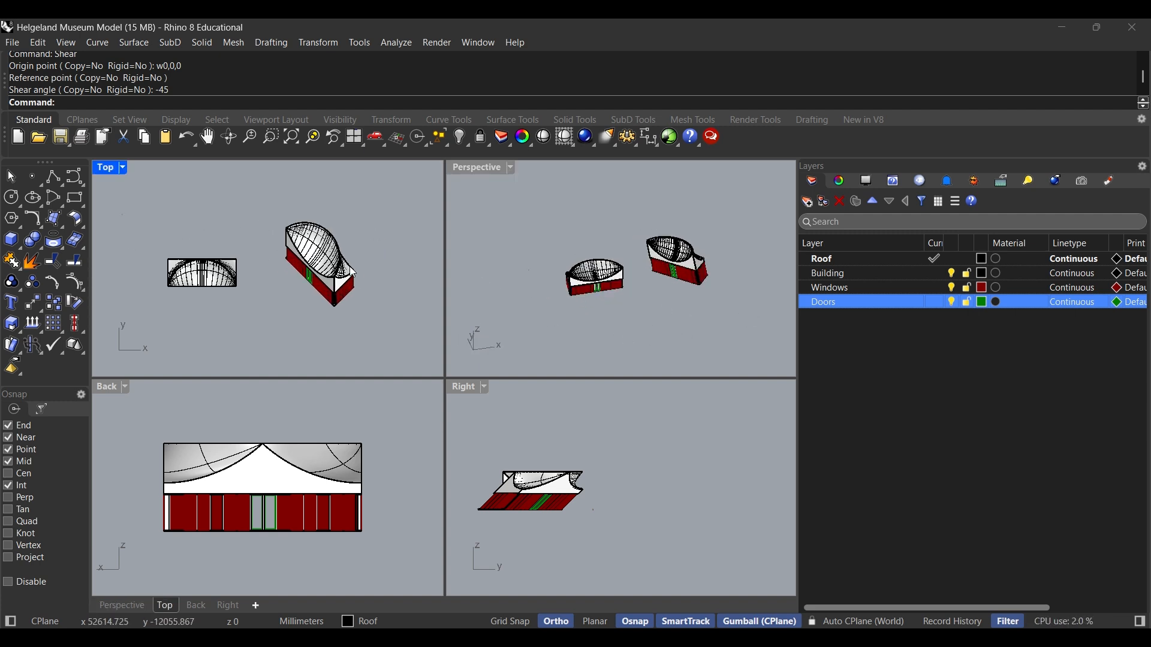
{"action": "left_click_drag", "start_coordinate": [225, 285], "coordinate": [292, 280]}
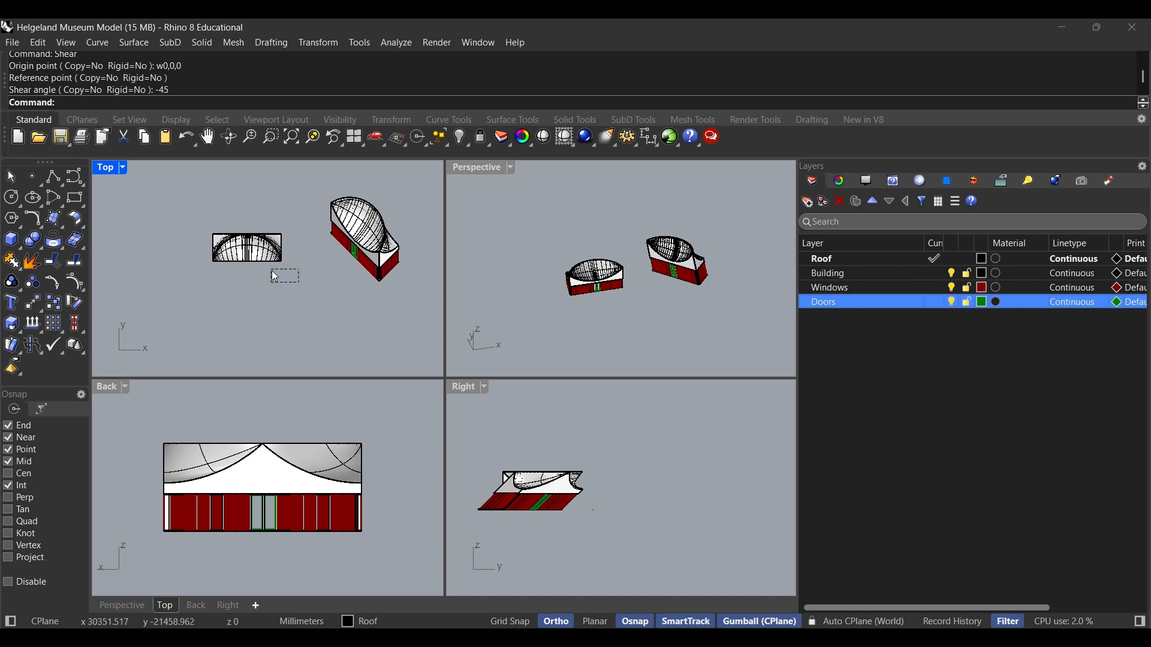
{"action": "left_click", "coordinate": [271, 263]}
{"action": "left_click_drag", "start_coordinate": [247, 210], "coordinate": [241, 266]}
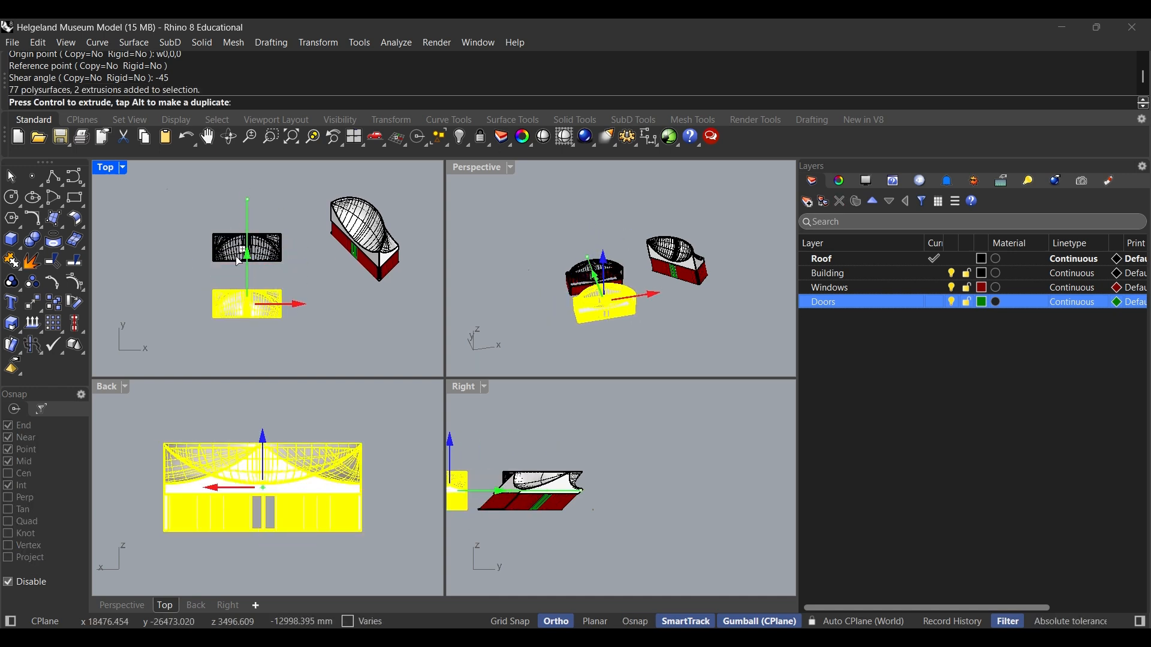
{"action": "left_click", "coordinate": [317, 347]}
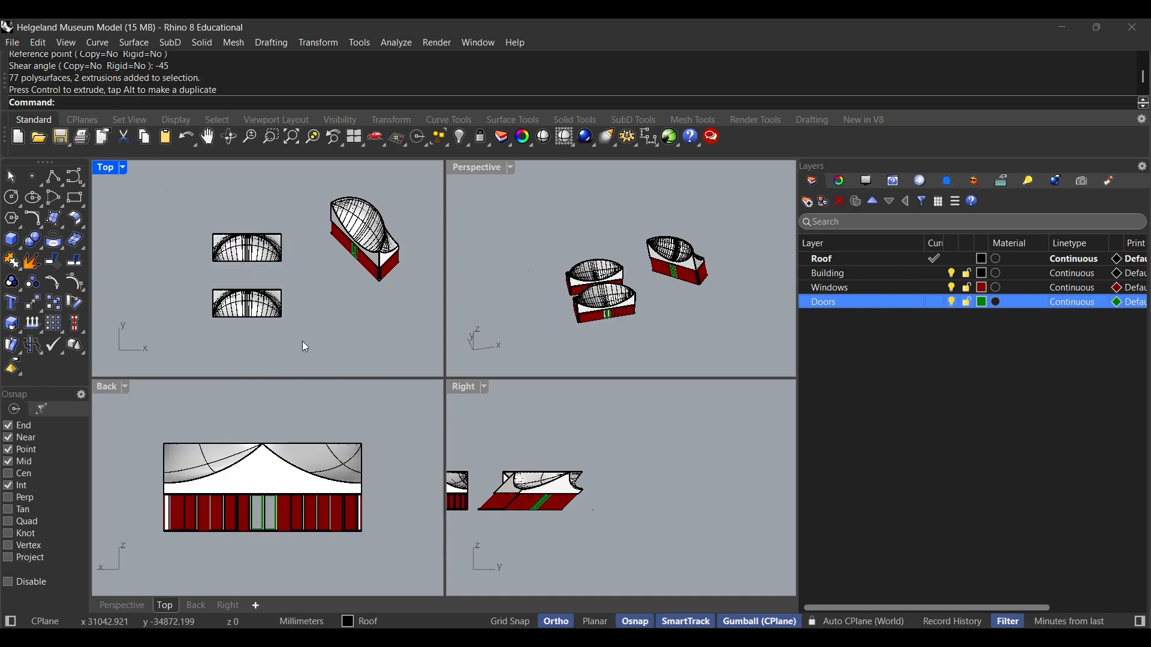
Shear the unrotated duplicate by -30 degrees from origin w0,0,0, with the reference point set vertically in the Right view
{"action": "left_click_drag", "start_coordinate": [314, 342], "coordinate": [194, 293]}
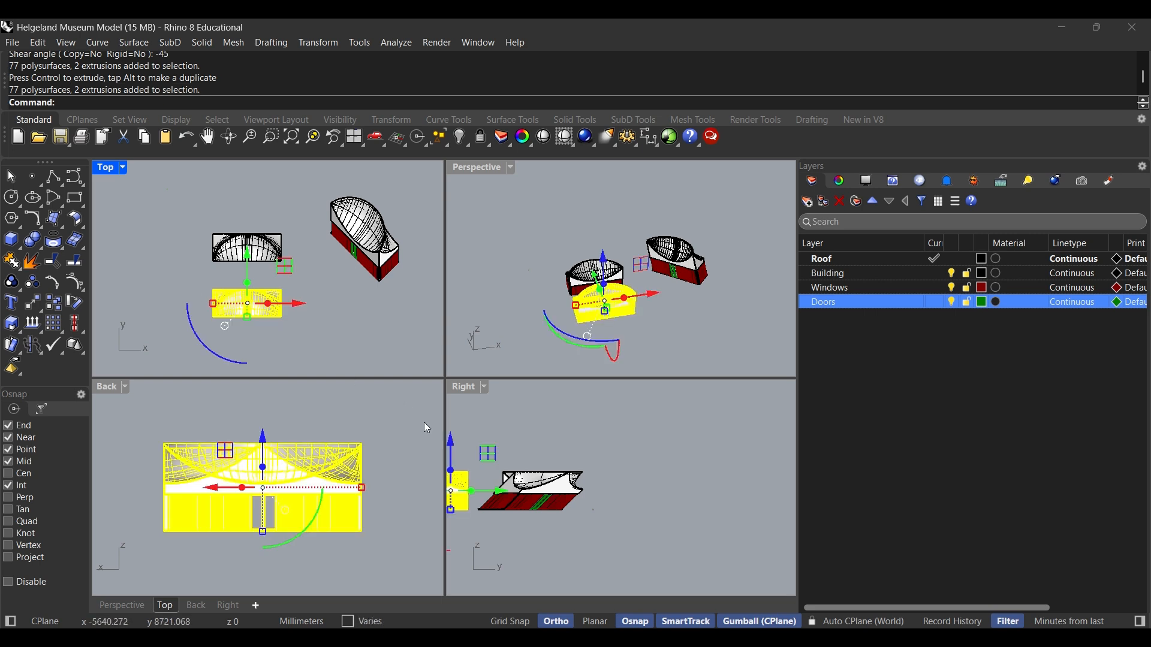
{"action": "scroll", "coordinate": [476, 473], "scroll_direction": "down", "scroll_amount": 2}
{"action": "left_click_drag", "start_coordinate": [477, 473], "coordinate": [562, 479]}
{"action": "scroll", "coordinate": [562, 480], "scroll_direction": "up", "scroll_amount": 4}
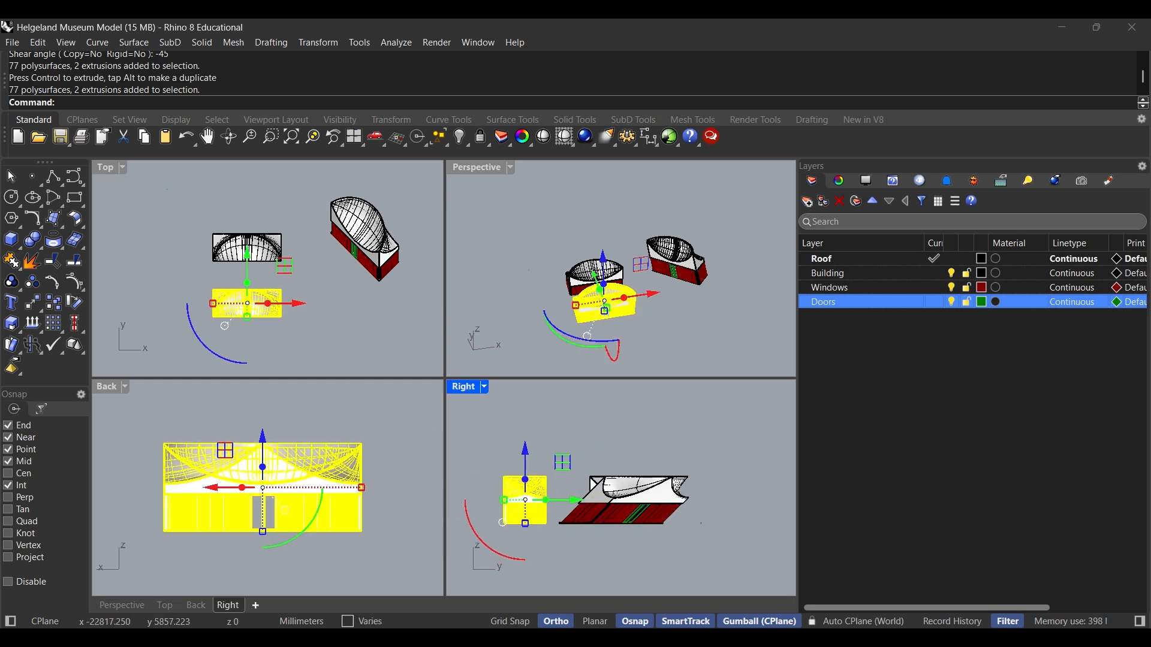
{"action": "type", "text": "shear"}
{"action": "key", "text": "Return"}
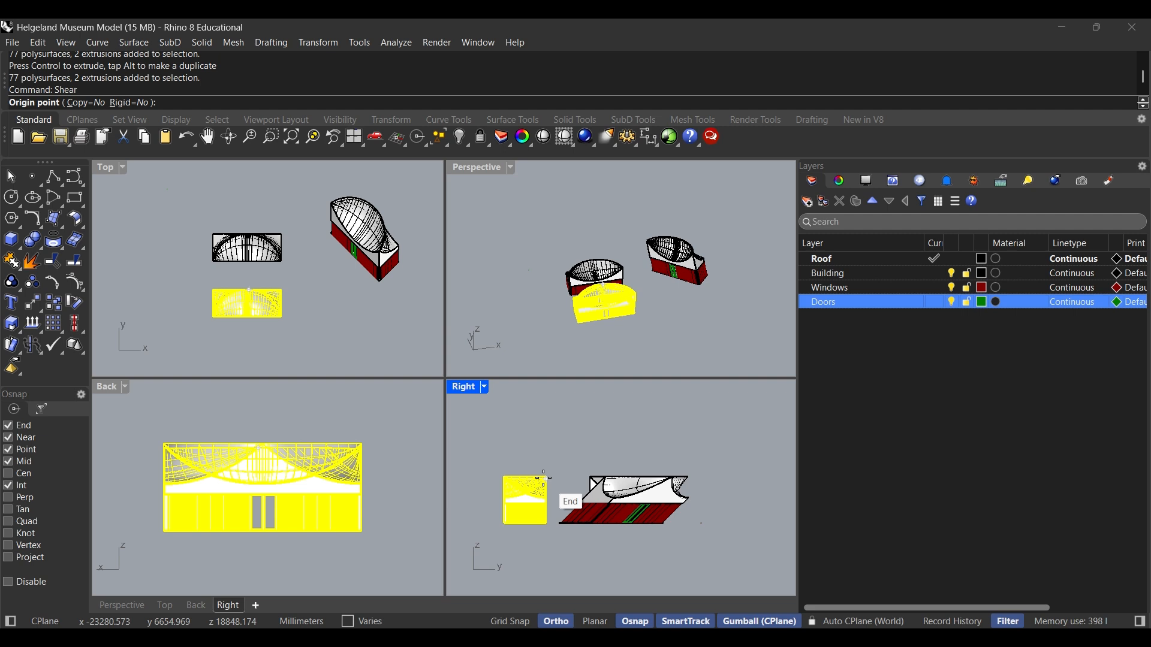
{"action": "type", "text": "w0,0,0"}
{"action": "key", "text": "Return"}
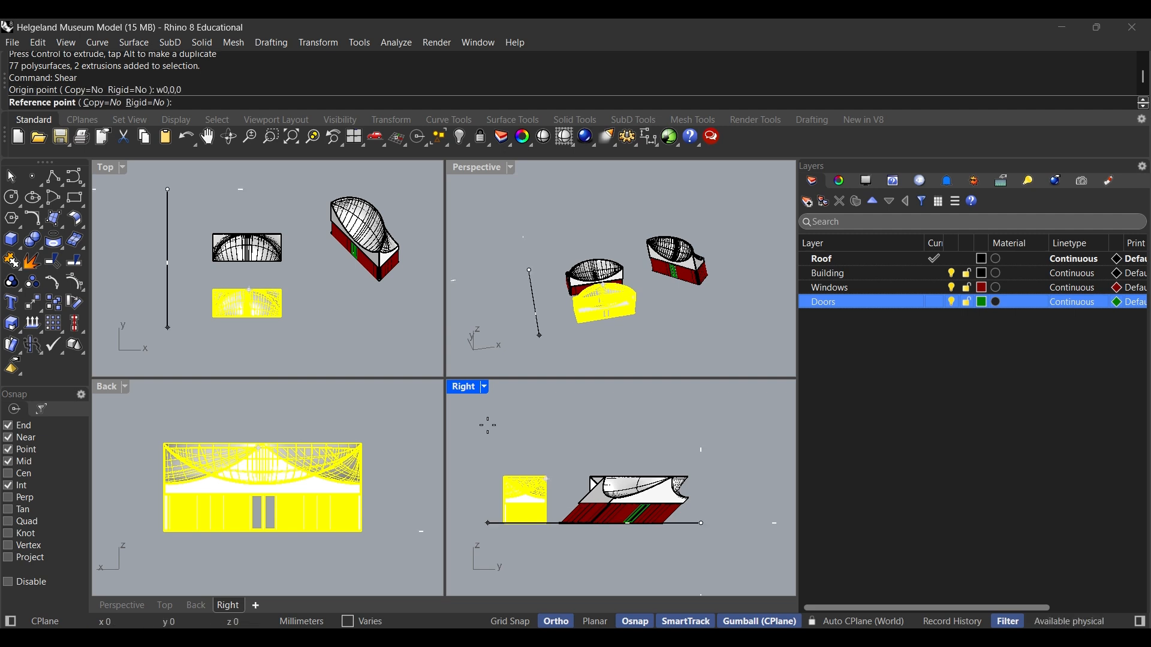
{"action": "left_click", "coordinate": [709, 406]}
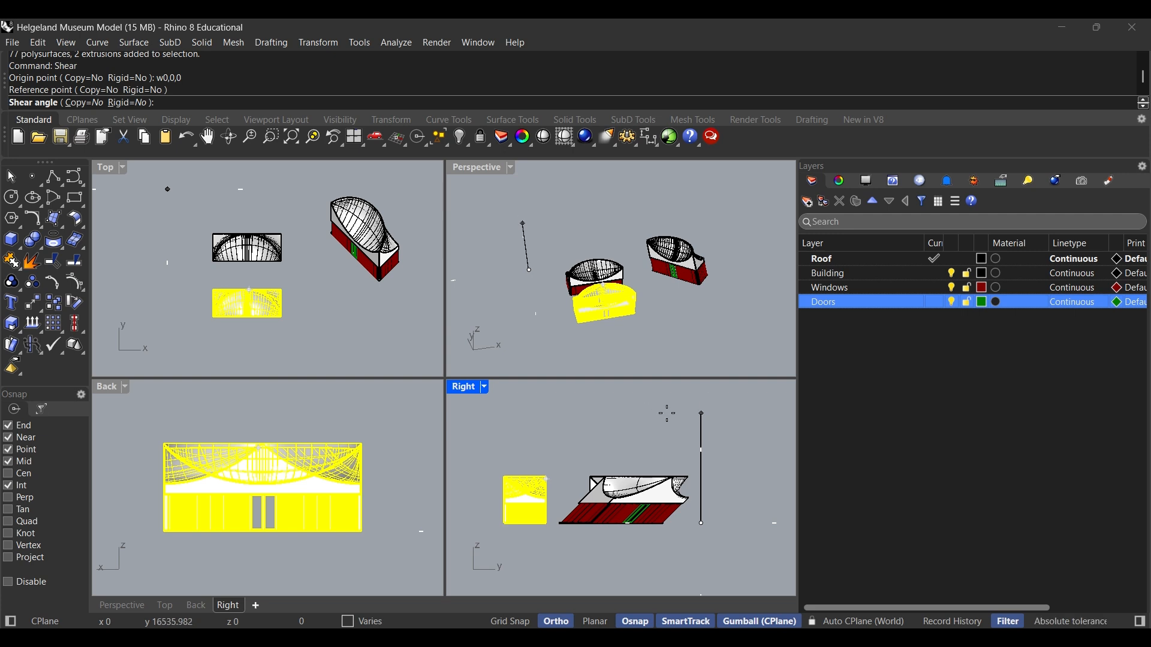
{"action": "type", "text": "-30"}
{"action": "key", "text": "Return"}
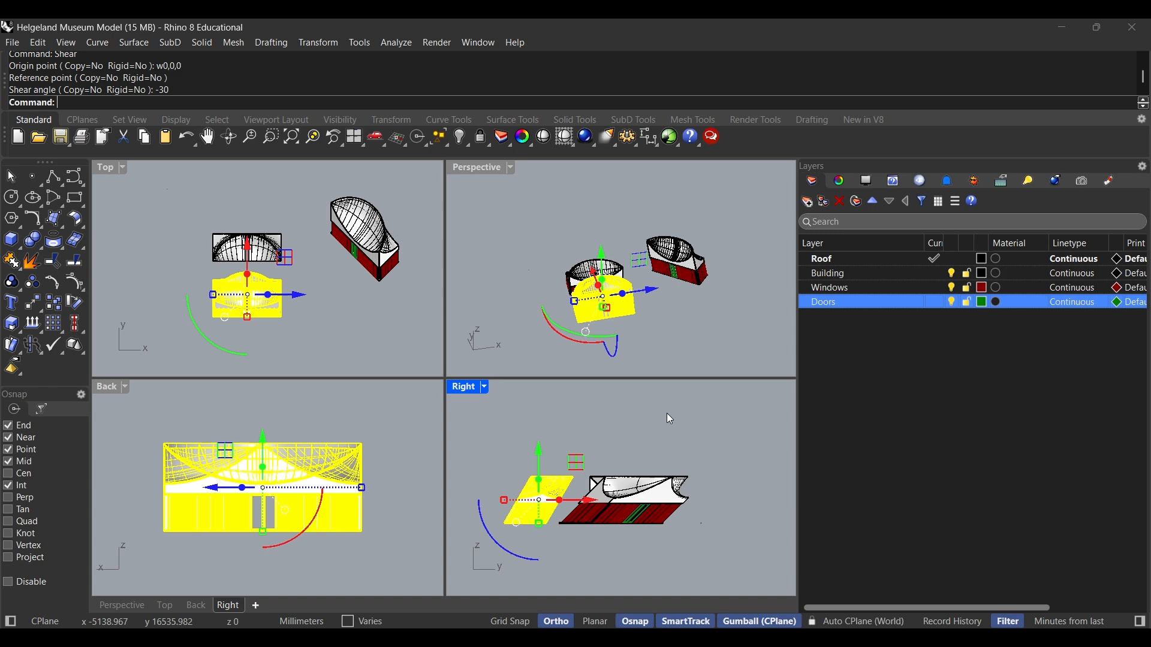
{"action": "left_click", "coordinate": [329, 315]}
Maximize the Top view and examine the sheared, unrotated building beside the original and the rotated version
{"action": "scroll", "coordinate": [252, 295], "scroll_direction": "up", "scroll_amount": 5}
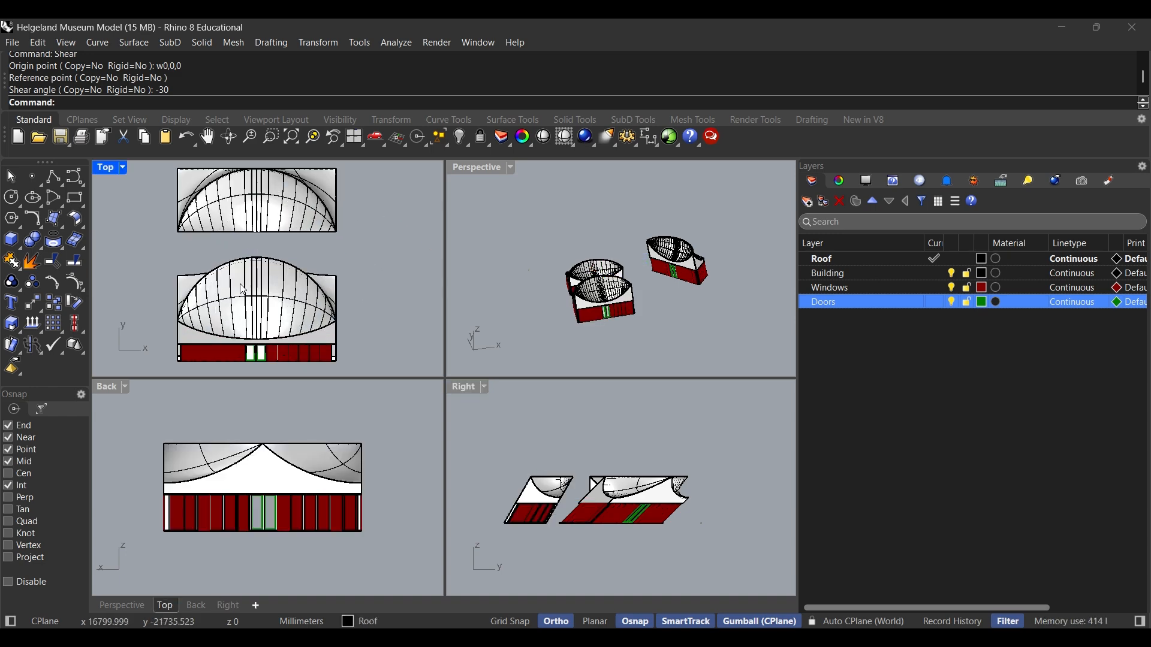
{"action": "double_click", "coordinate": [105, 173]}
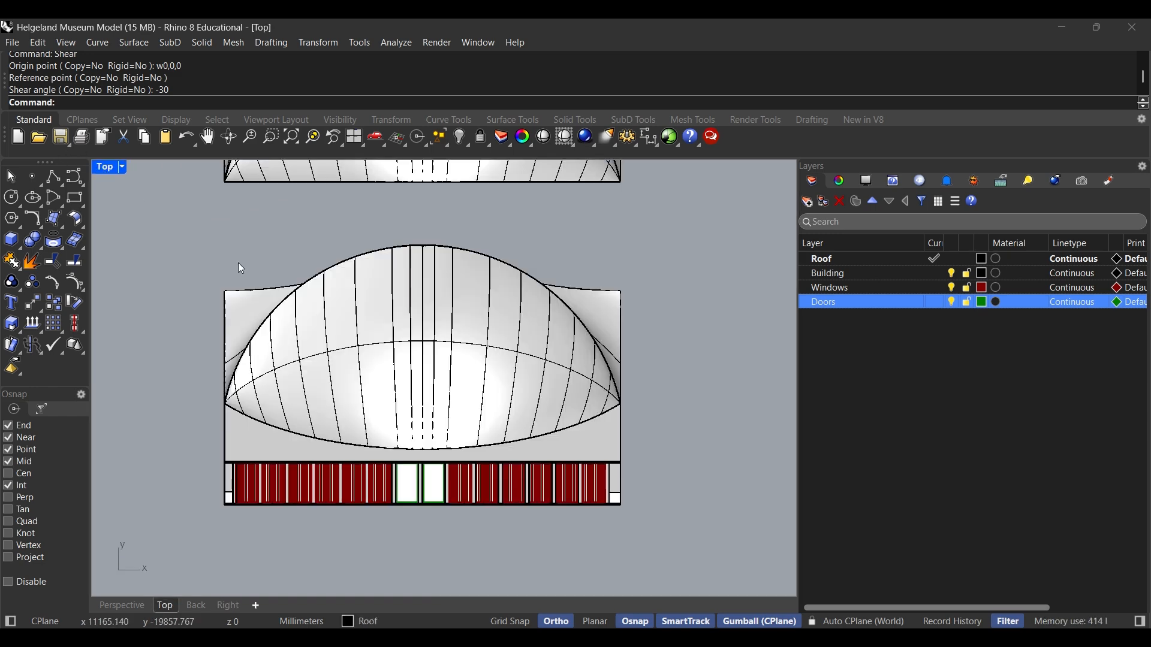
{"action": "scroll", "coordinate": [239, 267], "scroll_direction": "down", "scroll_amount": 2}
{"action": "left_click_drag", "start_coordinate": [555, 503], "coordinate": [189, 303]}
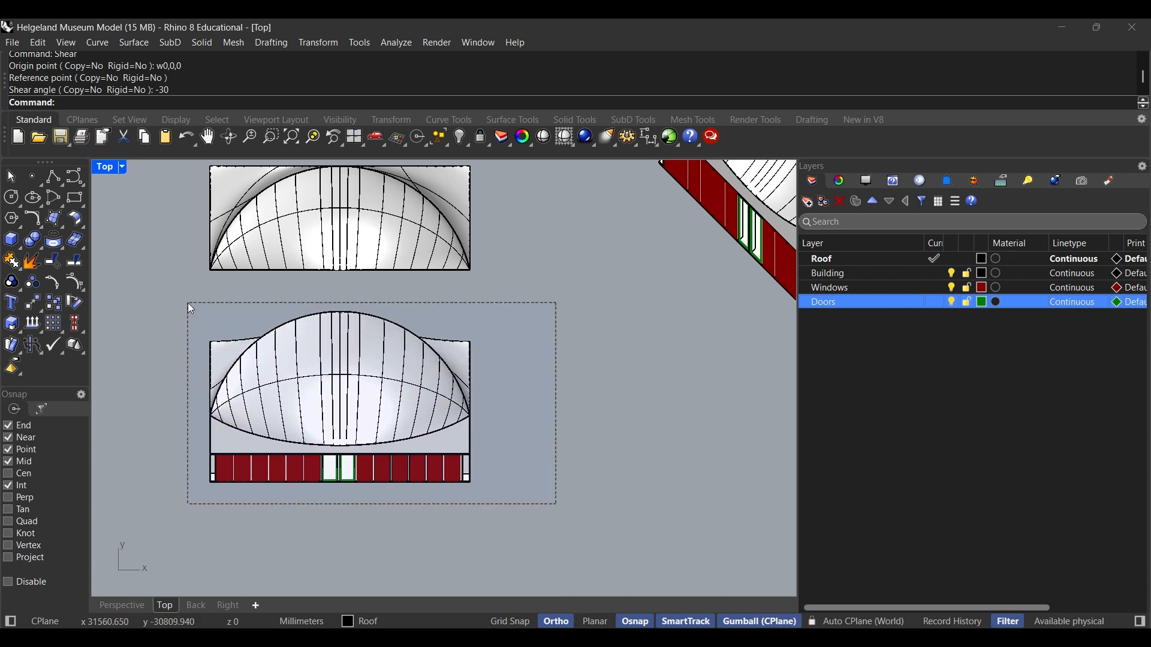
{"action": "scroll", "coordinate": [502, 355], "scroll_direction": "down", "scroll_amount": 4}
{"action": "left_click", "coordinate": [537, 343]}
{"action": "left_click_drag", "start_coordinate": [537, 343], "coordinate": [435, 407]}
{"action": "left_click_drag", "start_coordinate": [396, 491], "coordinate": [419, 439]}
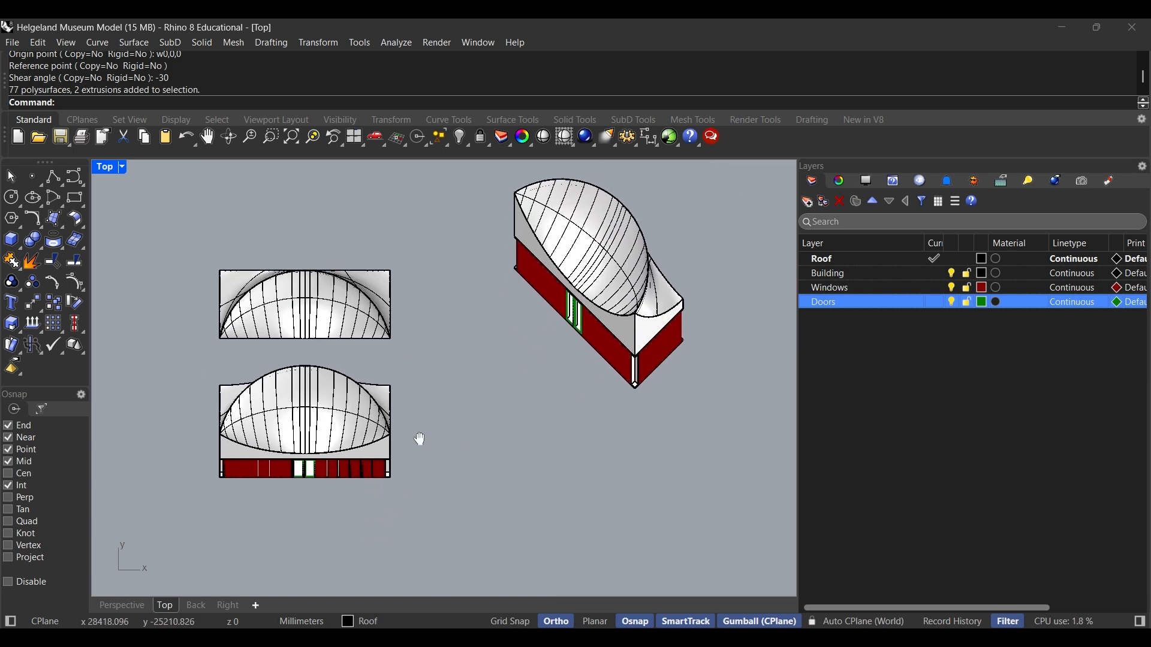
{"action": "left_click_drag", "start_coordinate": [427, 505], "coordinate": [184, 373]}
{"action": "left_click", "coordinate": [491, 400]}
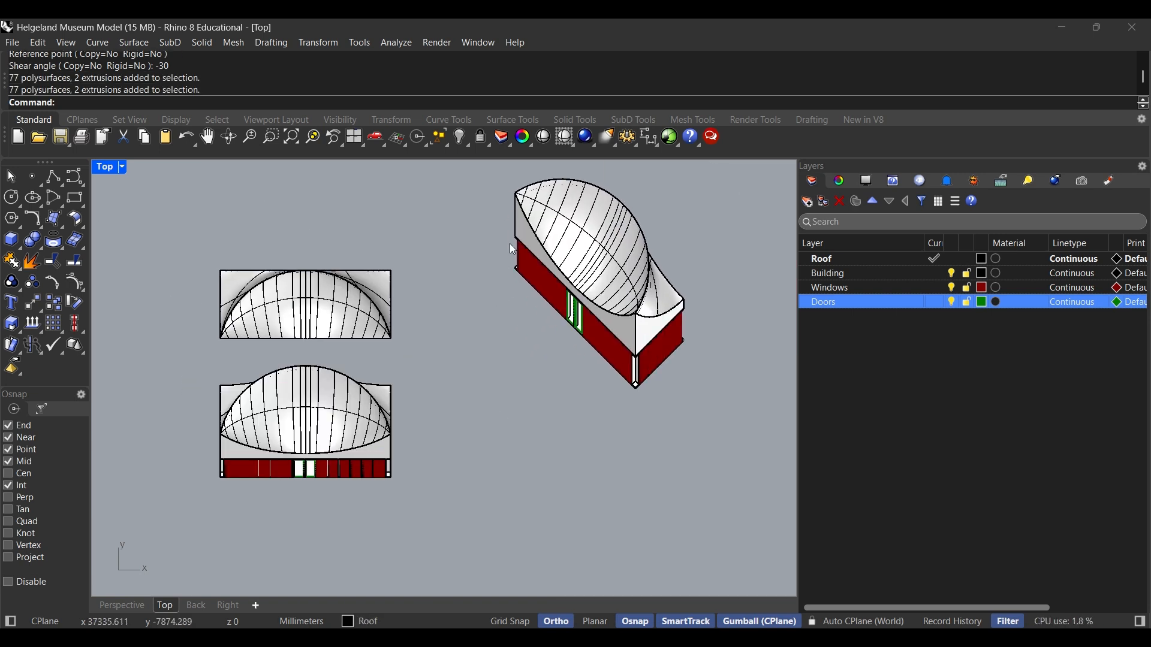
{"action": "left_click_drag", "start_coordinate": [495, 220], "coordinate": [409, 298]}
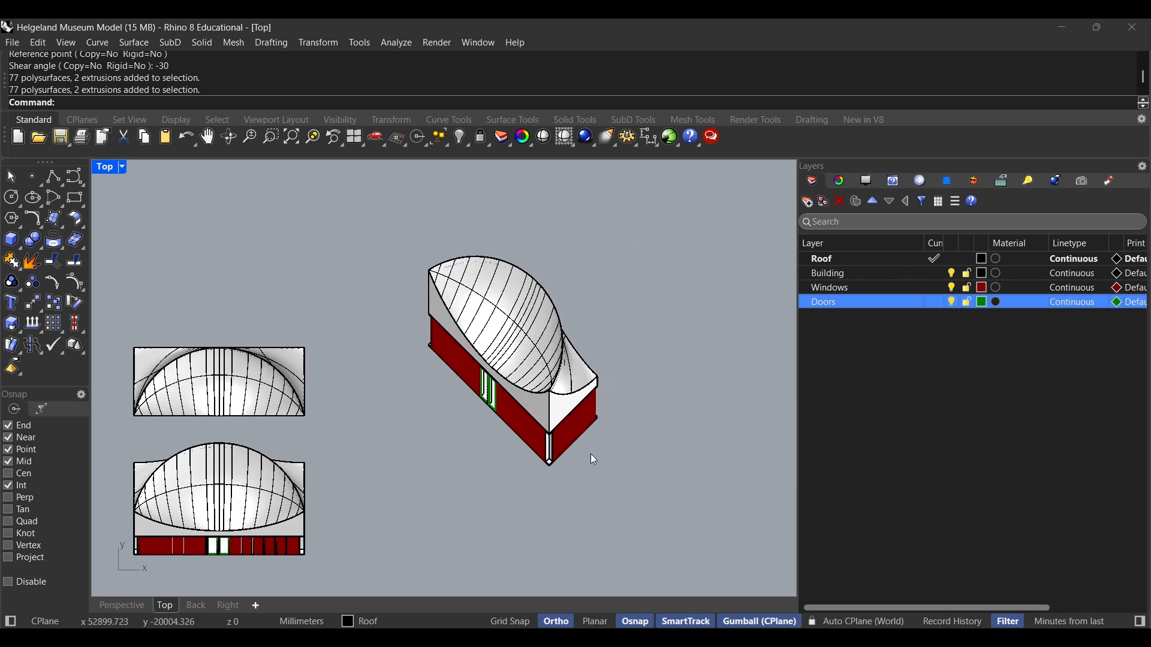
{"action": "left_click_drag", "start_coordinate": [449, 447], "coordinate": [380, 460]}
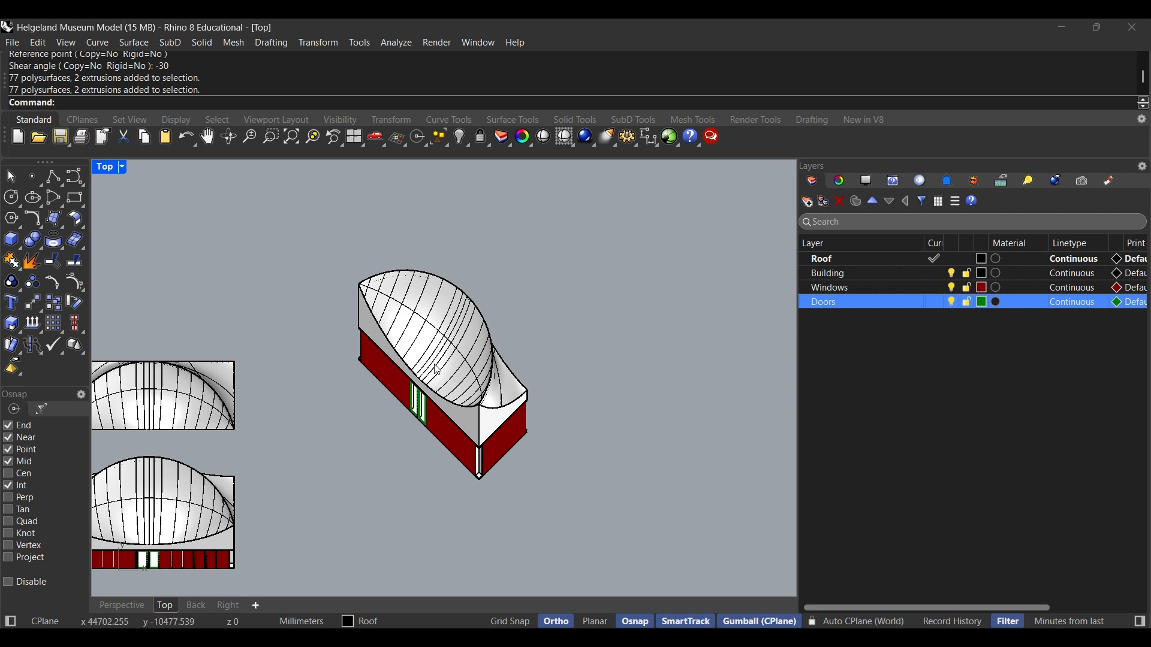
Create a 2D line drawing of the rotated, sheared building with Make2D from the Top view, using the layer name 45 Axo
{"action": "left_click_drag", "start_coordinate": [599, 536], "coordinate": [346, 324]}
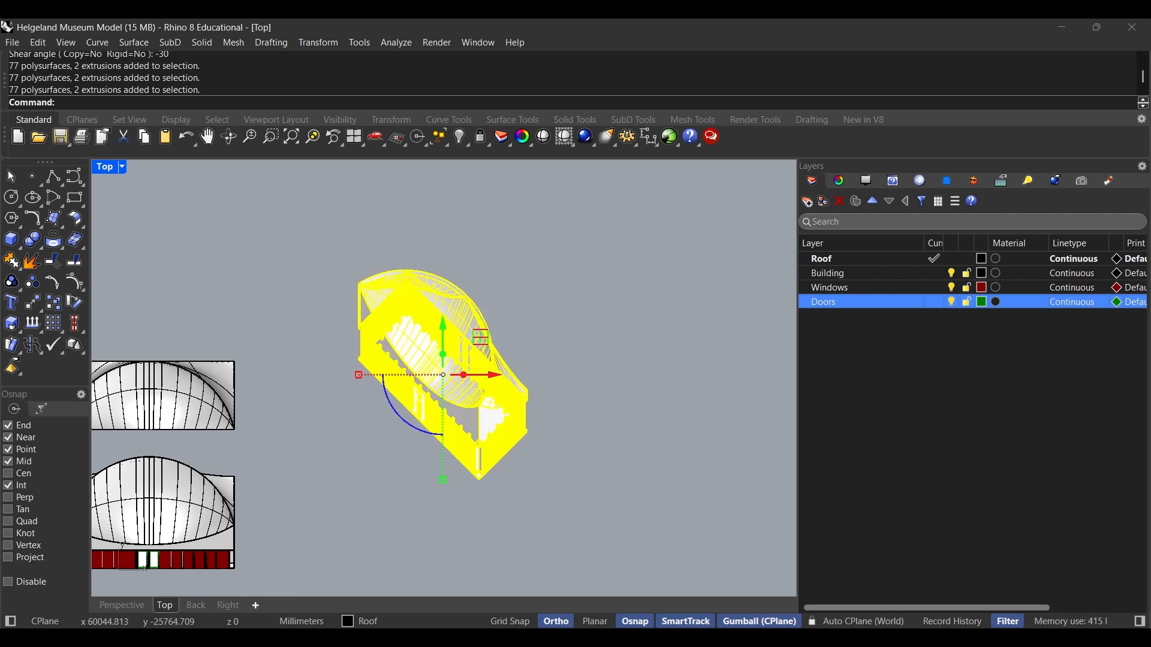
{"action": "scroll", "coordinate": [596, 342], "scroll_direction": "up", "scroll_amount": 3}
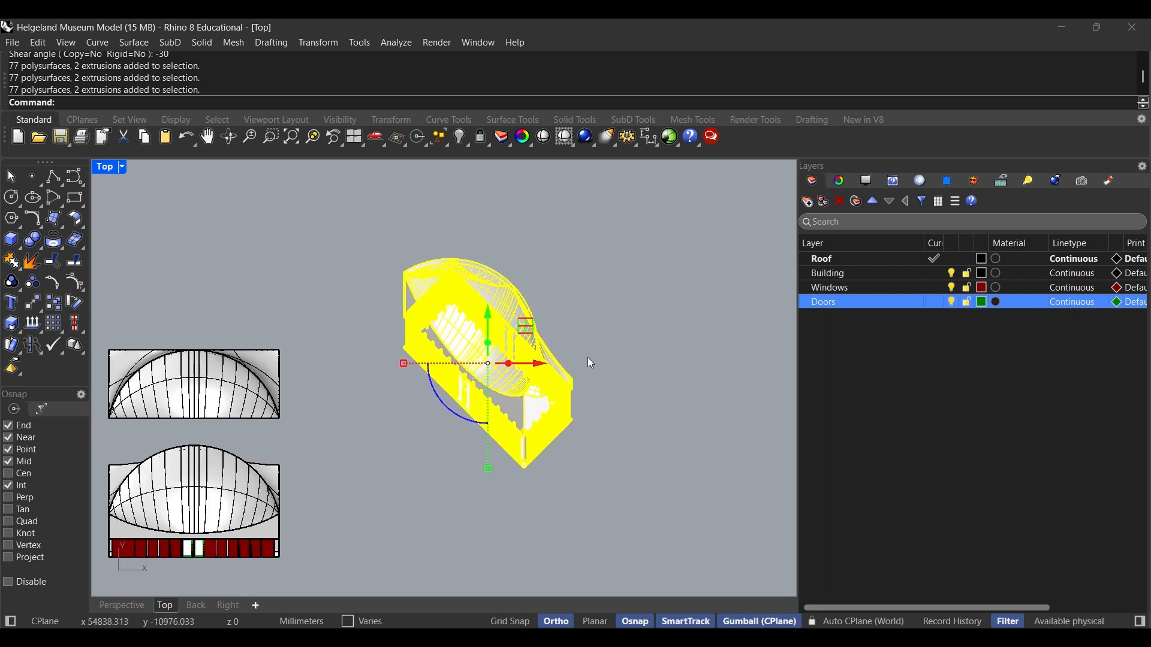
{"action": "type", "text": "Make"}
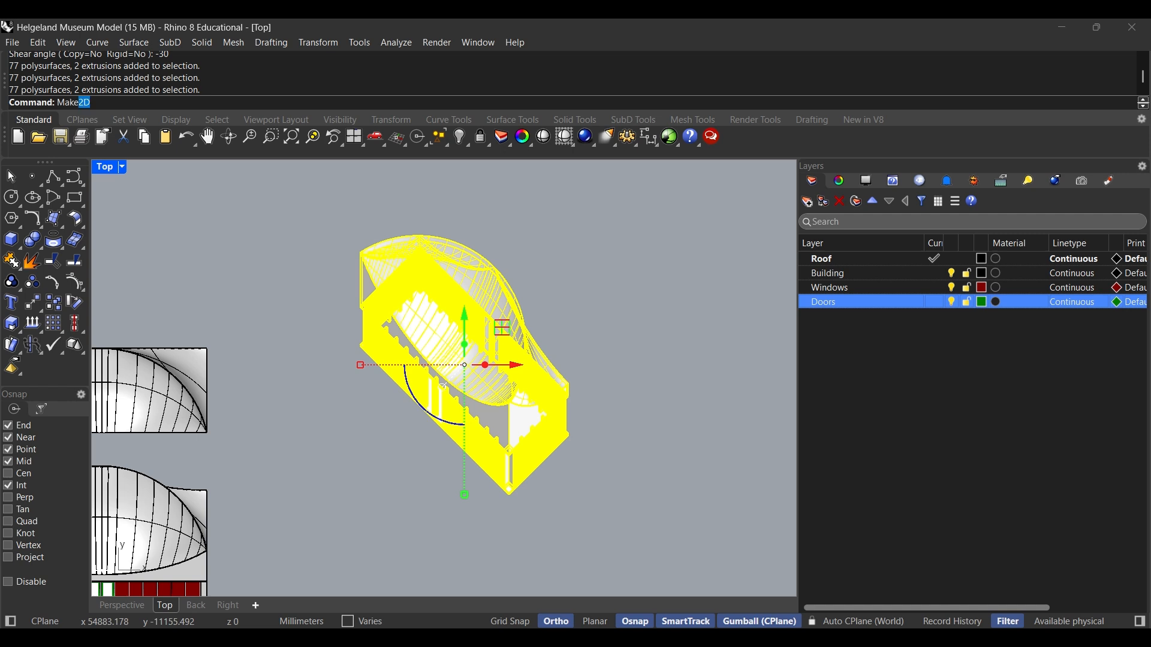
{"action": "key", "text": "Return"}
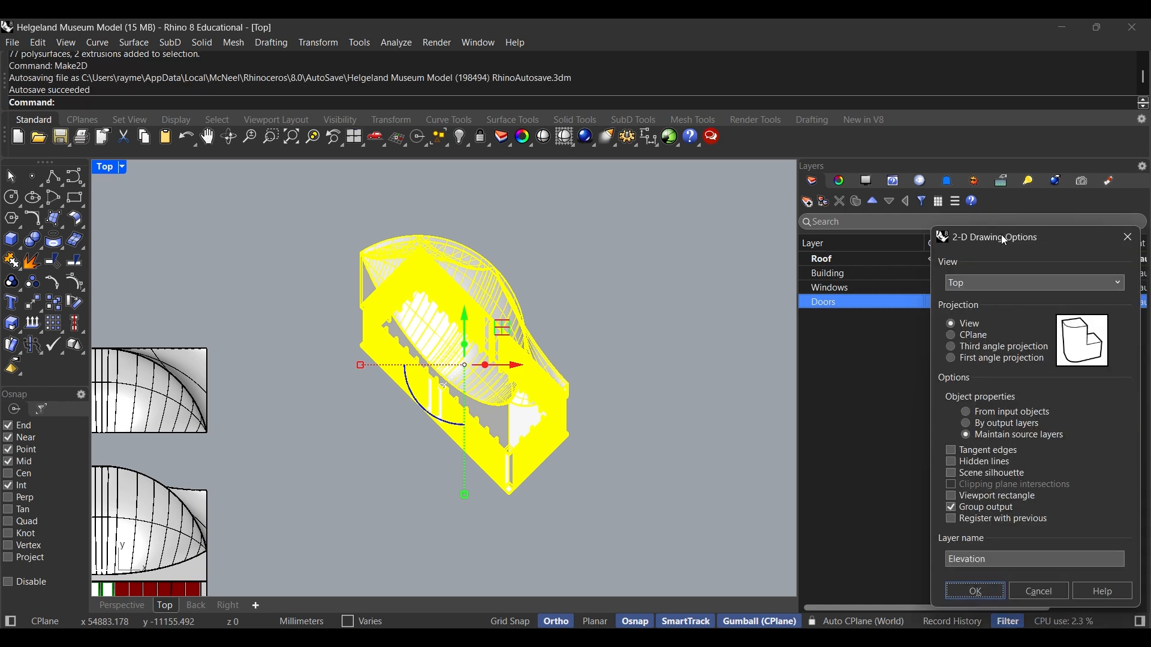
{"action": "mouse_move", "coordinate": [1001, 235]}
{"action": "left_mouse_down"}
{"action": "mouse_move", "coordinate": [724, 138]}
{"action": "mouse_move", "coordinate": [638, 149]}
{"action": "left_mouse_up"}
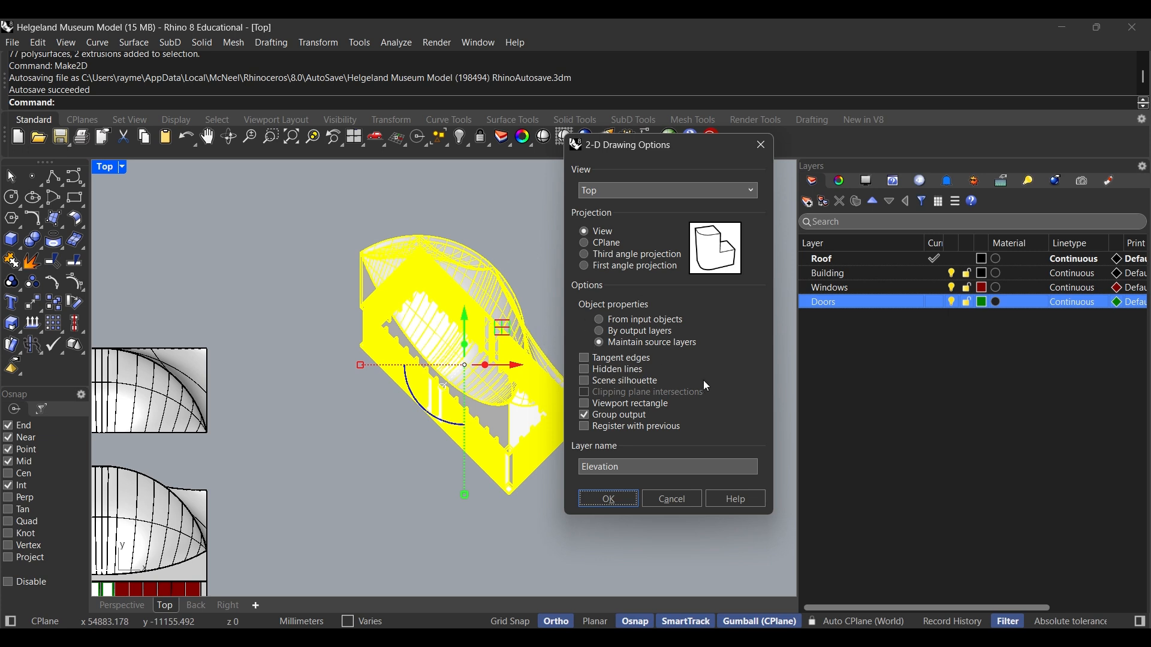
{"action": "left_click", "coordinate": [648, 466]}
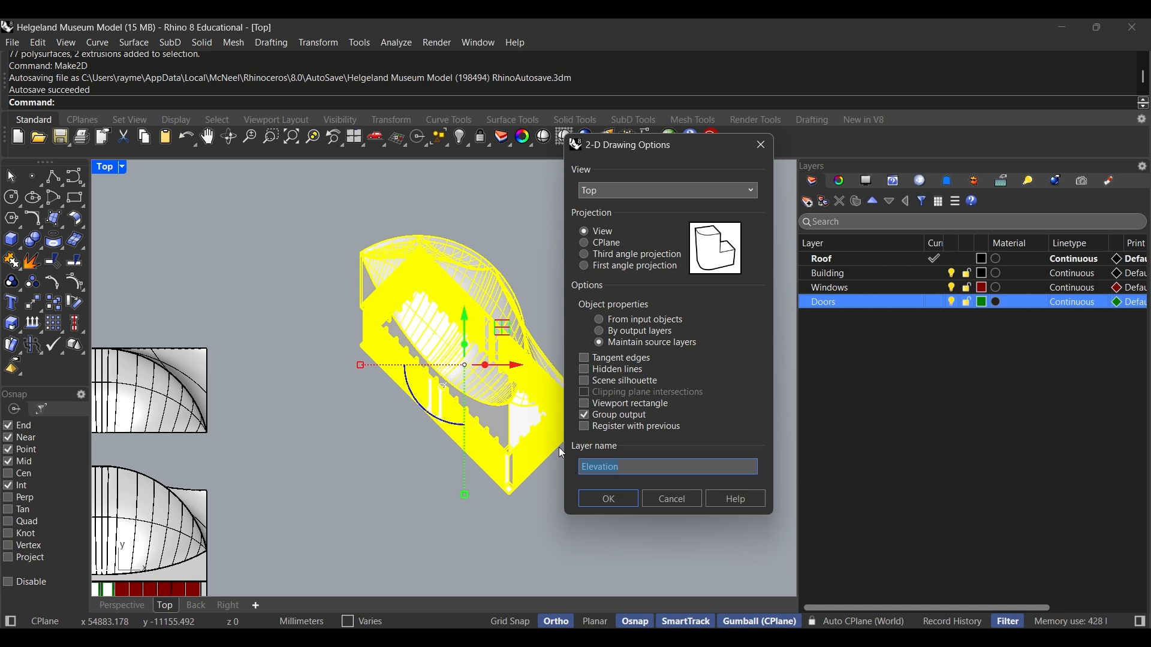
{"action": "type", "text": "45 Axo"}
{"action": "left_click", "coordinate": [617, 510]}
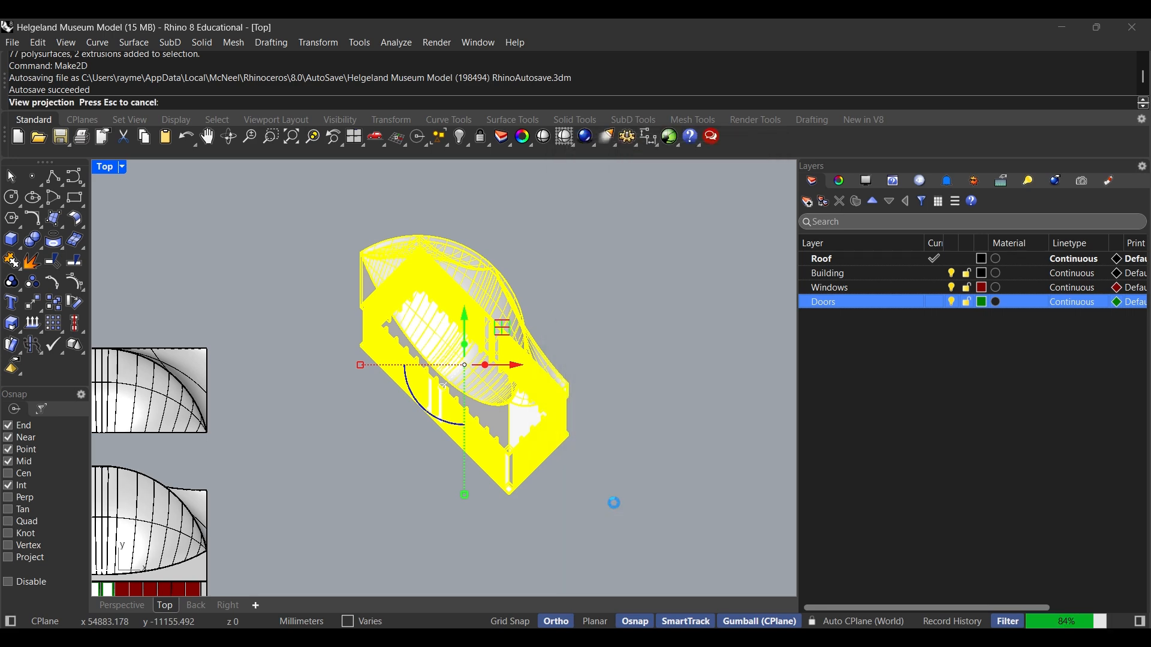
Move the generated 2D line drawing directly beside the rotated, sheared building
{"action": "scroll", "coordinate": [312, 349], "scroll_direction": "down", "scroll_amount": 5}
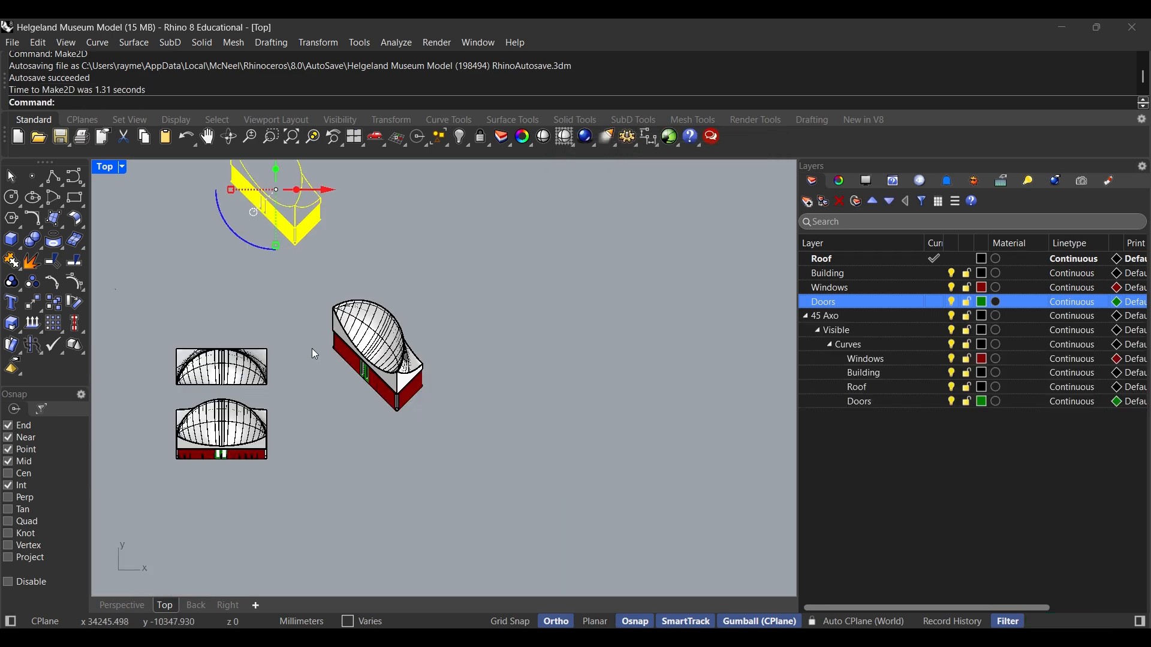
{"action": "left_click_drag", "start_coordinate": [382, 209], "coordinate": [584, 375]}
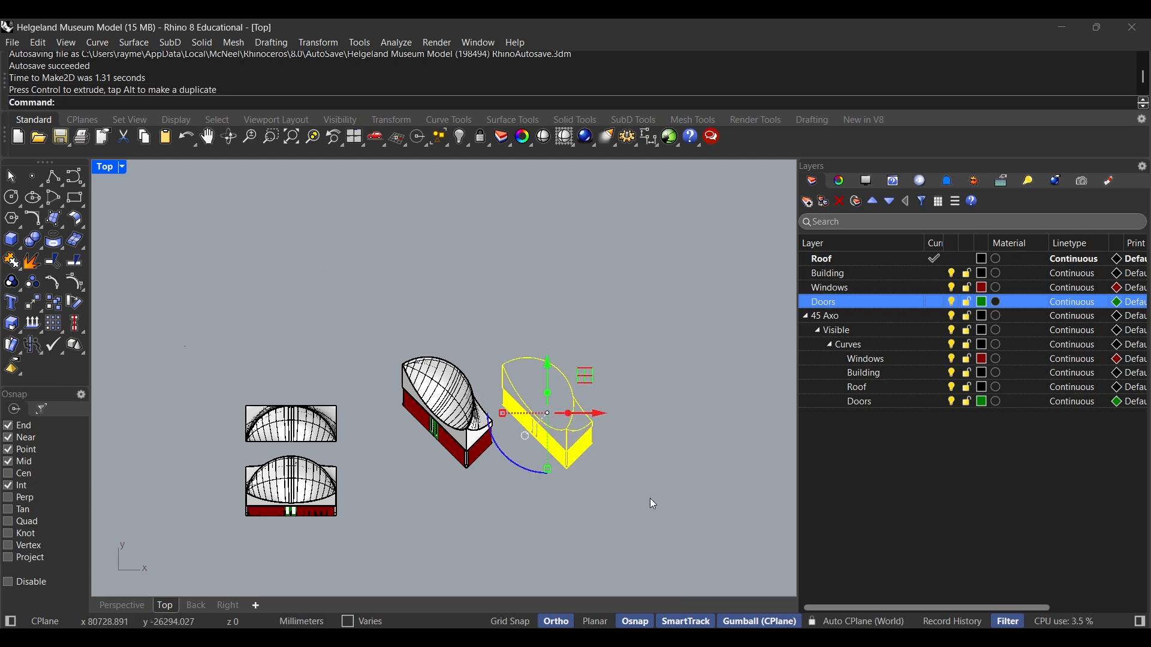
{"action": "left_click", "coordinate": [649, 498]}
Examine the 2D drawing's roof outline, its full set of curves and the window lines around the front corner
{"action": "scroll", "coordinate": [585, 444], "scroll_direction": "up", "scroll_amount": 2}
{"action": "scroll", "coordinate": [584, 446], "scroll_direction": "up", "scroll_amount": 3}
{"action": "scroll", "coordinate": [534, 423], "scroll_direction": "down", "scroll_amount": 2}
{"action": "left_click", "coordinate": [563, 400]}
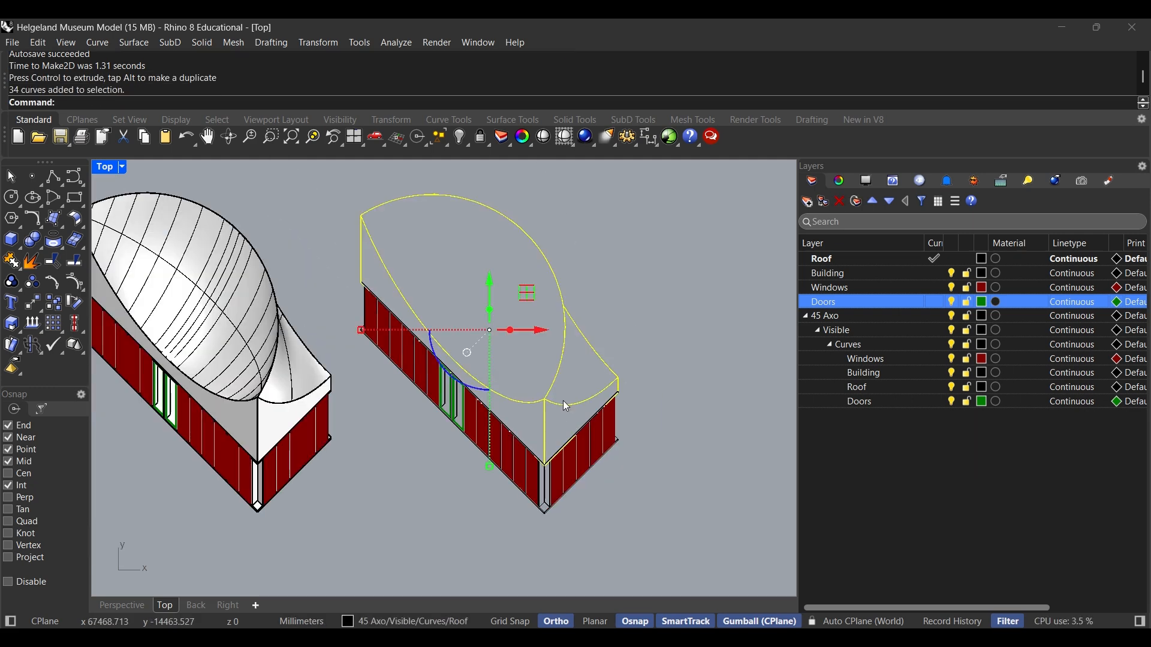
{"action": "left_click", "coordinate": [658, 553]}
{"action": "mouse_move", "coordinate": [658, 552]}
{"action": "left_mouse_down"}
{"action": "mouse_move", "coordinate": [359, 225]}
{"action": "mouse_move", "coordinate": [354, 185]}
{"action": "left_mouse_up"}
{"action": "scroll", "coordinate": [473, 252], "scroll_direction": "up", "scroll_amount": 2}
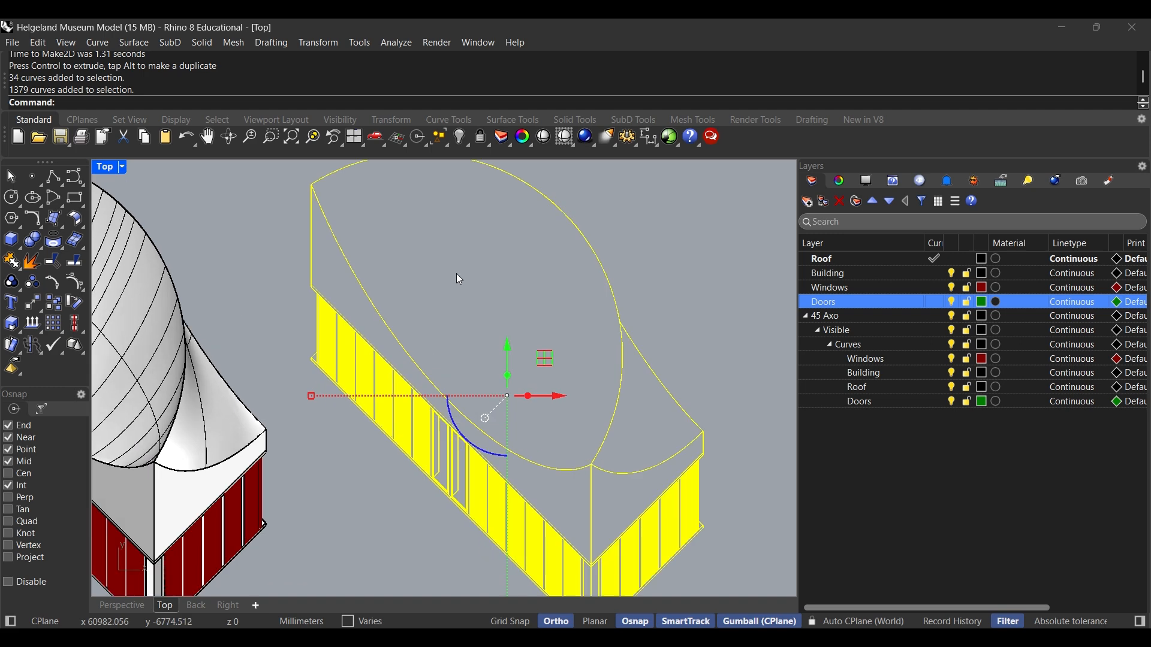
{"action": "scroll", "coordinate": [455, 273], "scroll_direction": "down", "scroll_amount": 3}
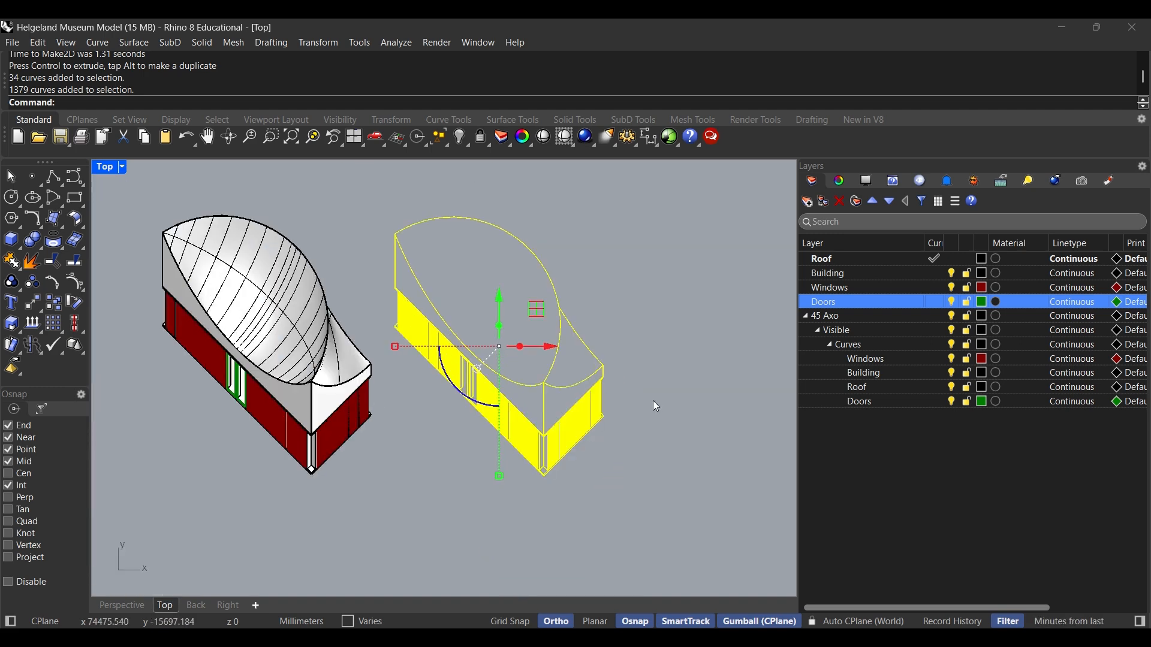
{"action": "left_click", "coordinate": [652, 400]}
{"action": "scroll", "coordinate": [561, 445], "scroll_direction": "up", "scroll_amount": 2}
{"action": "scroll", "coordinate": [559, 445], "scroll_direction": "up", "scroll_amount": 6}
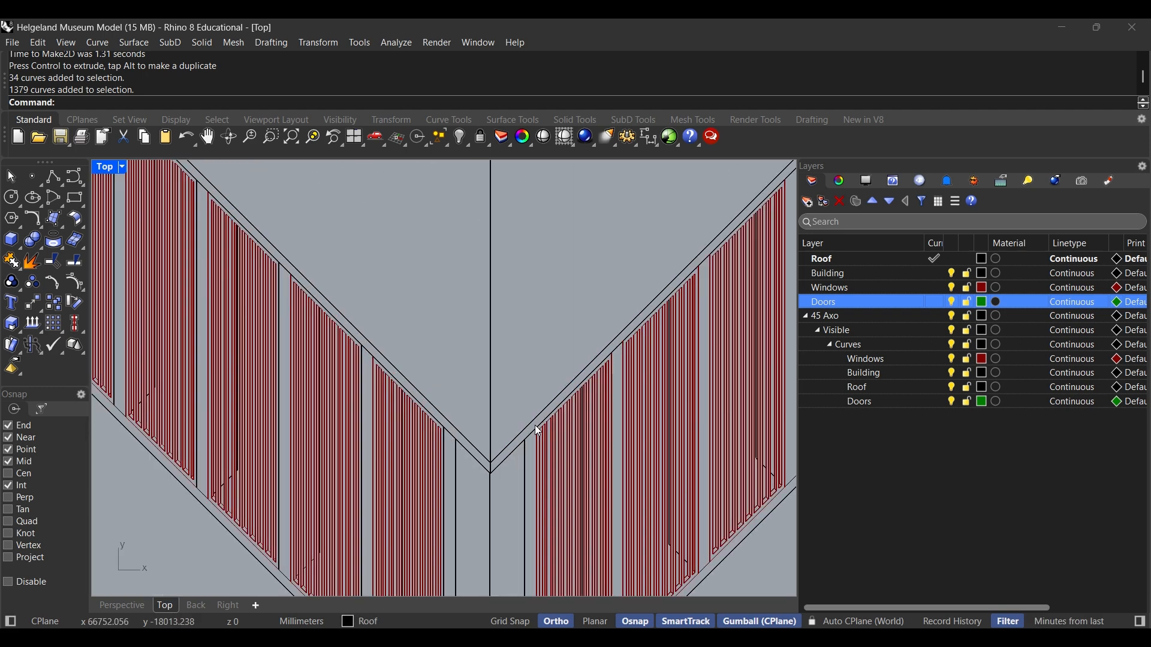
{"action": "scroll", "coordinate": [558, 360], "scroll_direction": "down", "scroll_amount": 5}
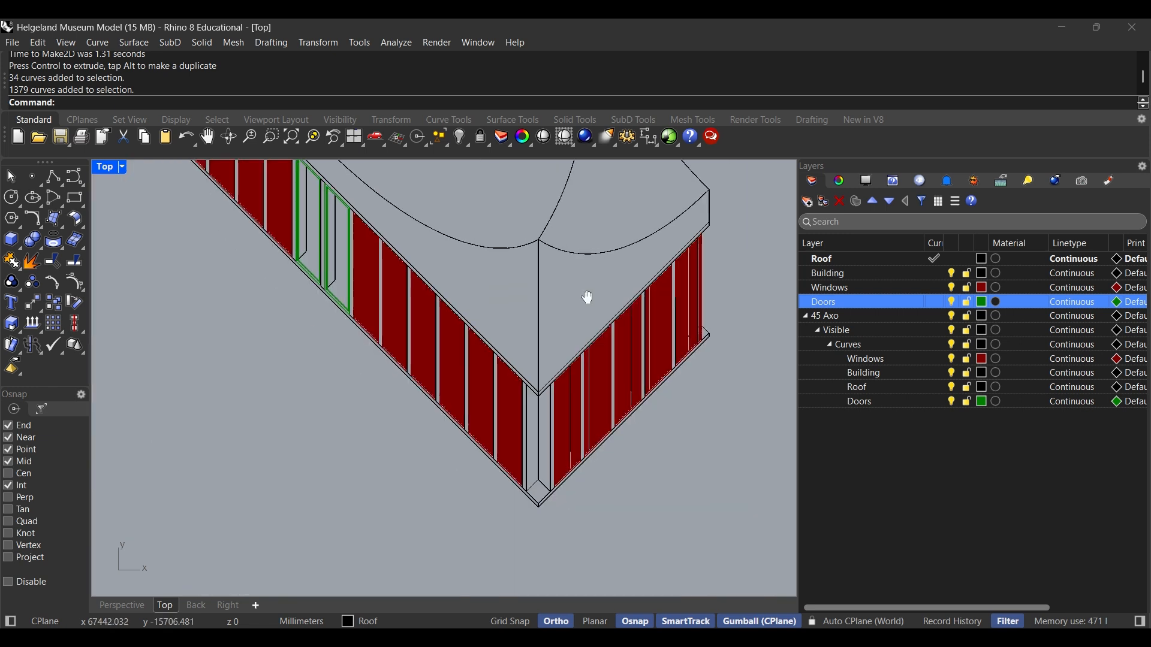
{"action": "scroll", "coordinate": [610, 360], "scroll_direction": "down", "scroll_amount": 6}
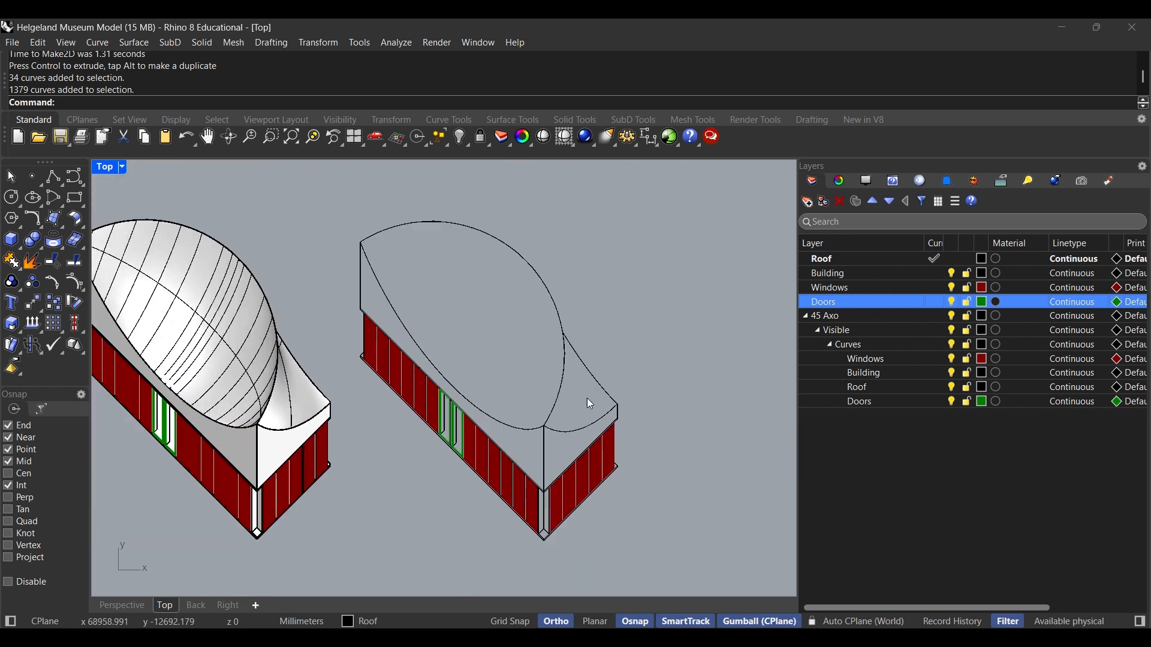
{"action": "scroll", "coordinate": [590, 374], "scroll_direction": "up", "scroll_amount": 5}
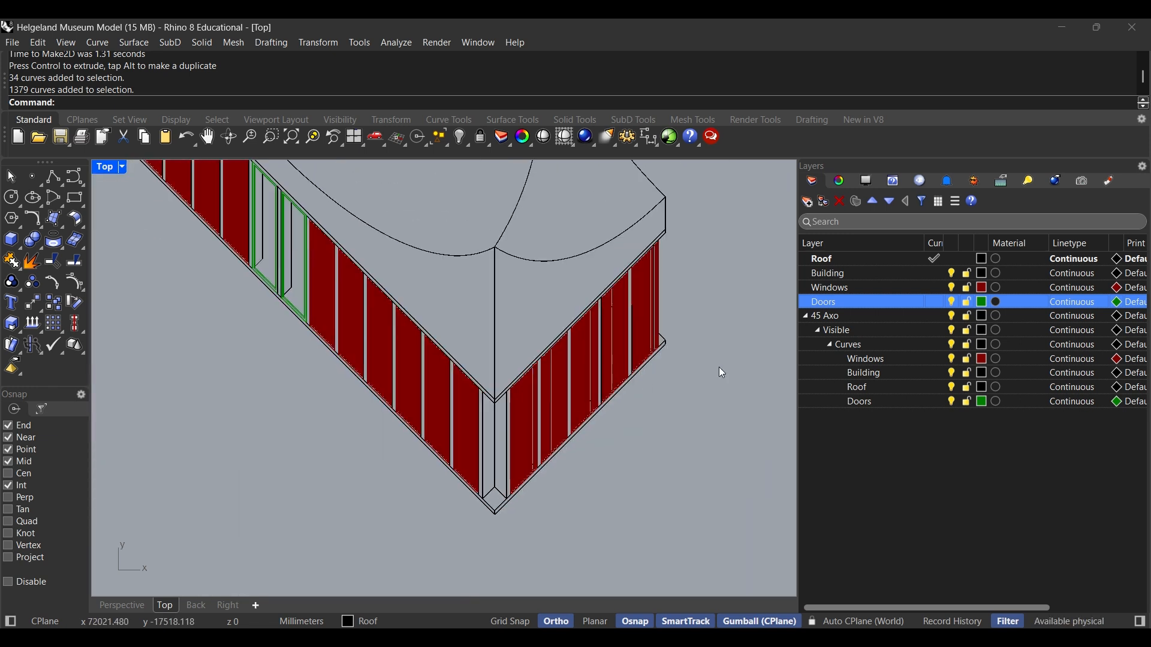
Check the grouping of the window linework by selecting individual window panels on the drawing's short facade
{"action": "left_click", "coordinate": [560, 387]}
{"action": "left_click", "coordinate": [625, 438]}
{"action": "scroll", "coordinate": [539, 335], "scroll_direction": "up", "scroll_amount": 4}
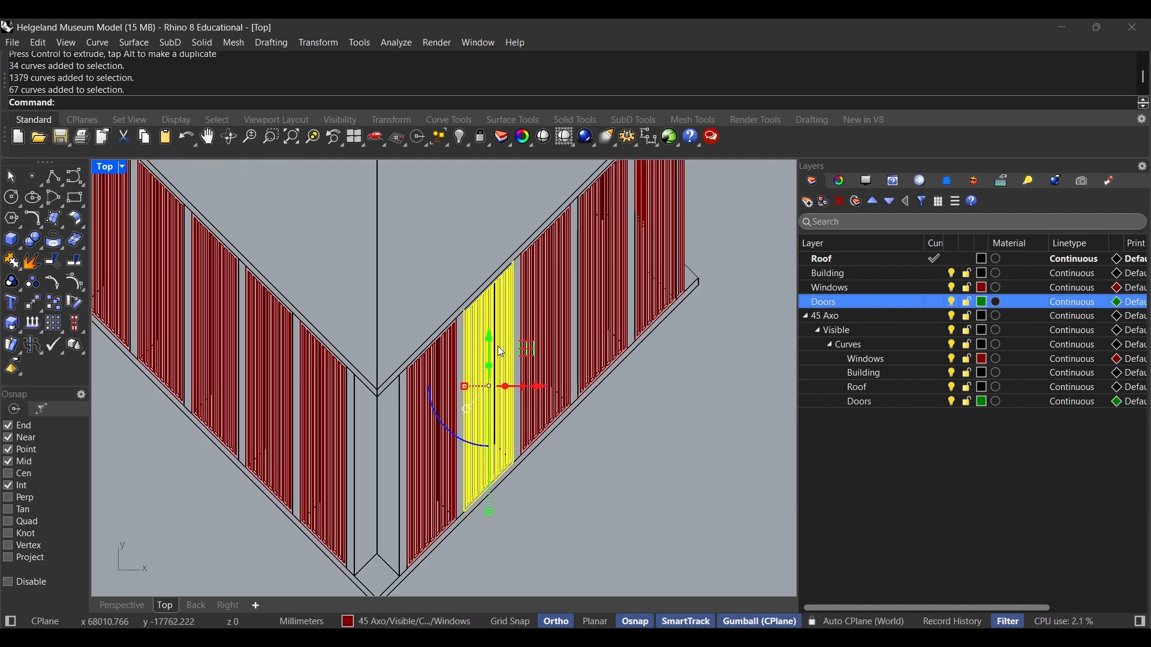
{"action": "left_click", "coordinate": [619, 303]}
{"action": "left_click", "coordinate": [658, 256]}
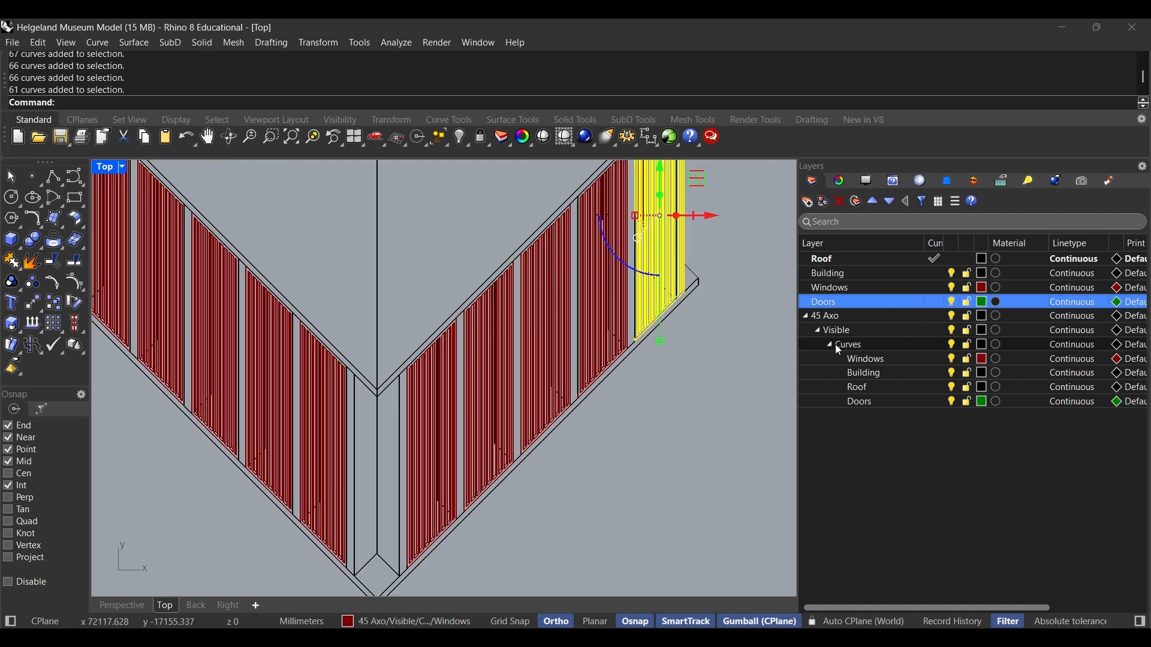
{"action": "left_click", "coordinate": [429, 437]}
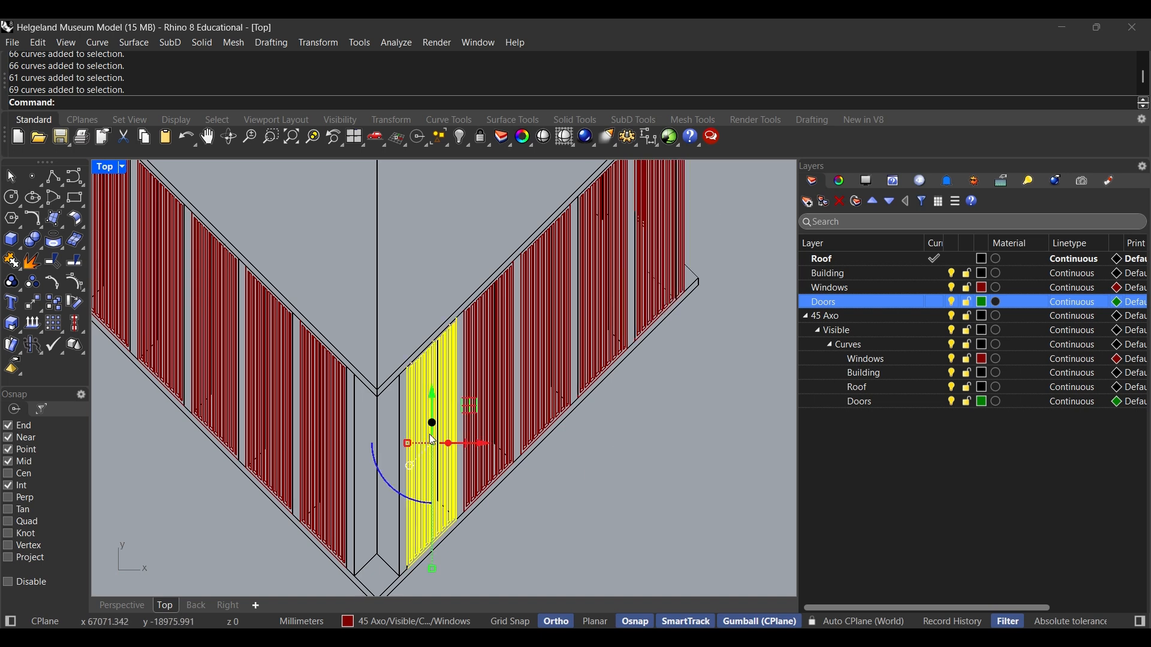
Check the grouping of the roof outline, upper building edge, base edge and door linework by selecting each in turn
{"action": "left_click", "coordinate": [372, 307]}
{"action": "left_click", "coordinate": [377, 318]}
{"action": "scroll", "coordinate": [395, 285], "scroll_direction": "down", "scroll_amount": 9}
{"action": "left_click_drag", "start_coordinate": [398, 283], "coordinate": [537, 429]}
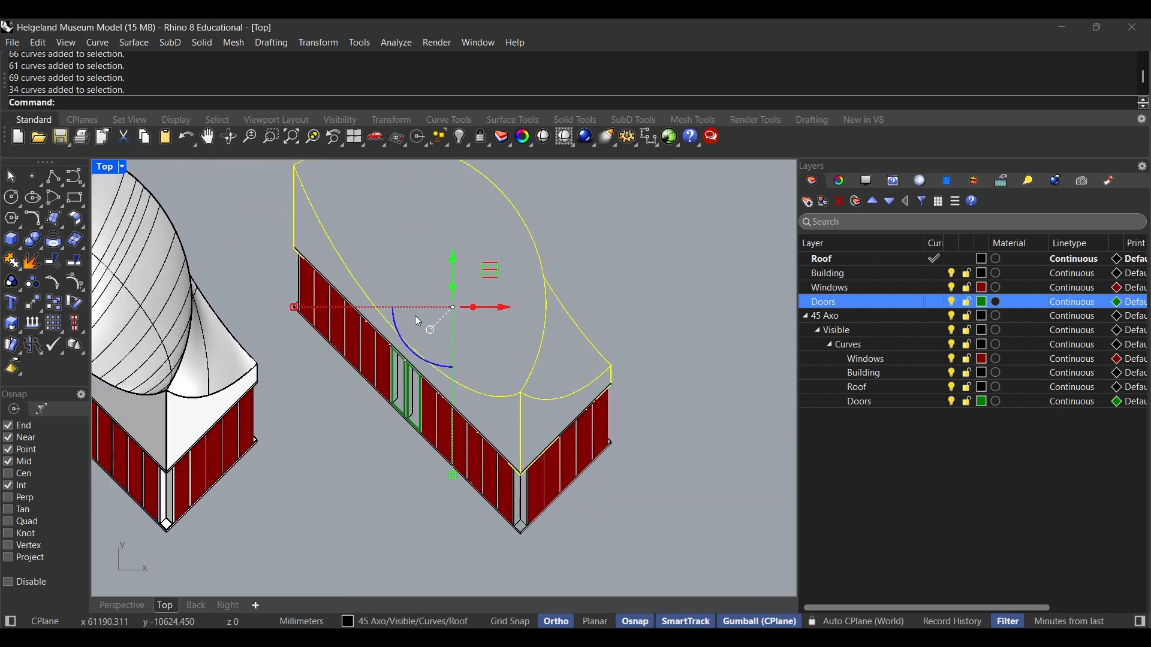
{"action": "scroll", "coordinate": [305, 243], "scroll_direction": "up", "scroll_amount": 5}
{"action": "scroll", "coordinate": [311, 248], "scroll_direction": "up", "scroll_amount": 4}
{"action": "scroll", "coordinate": [284, 279], "scroll_direction": "down", "scroll_amount": 18}
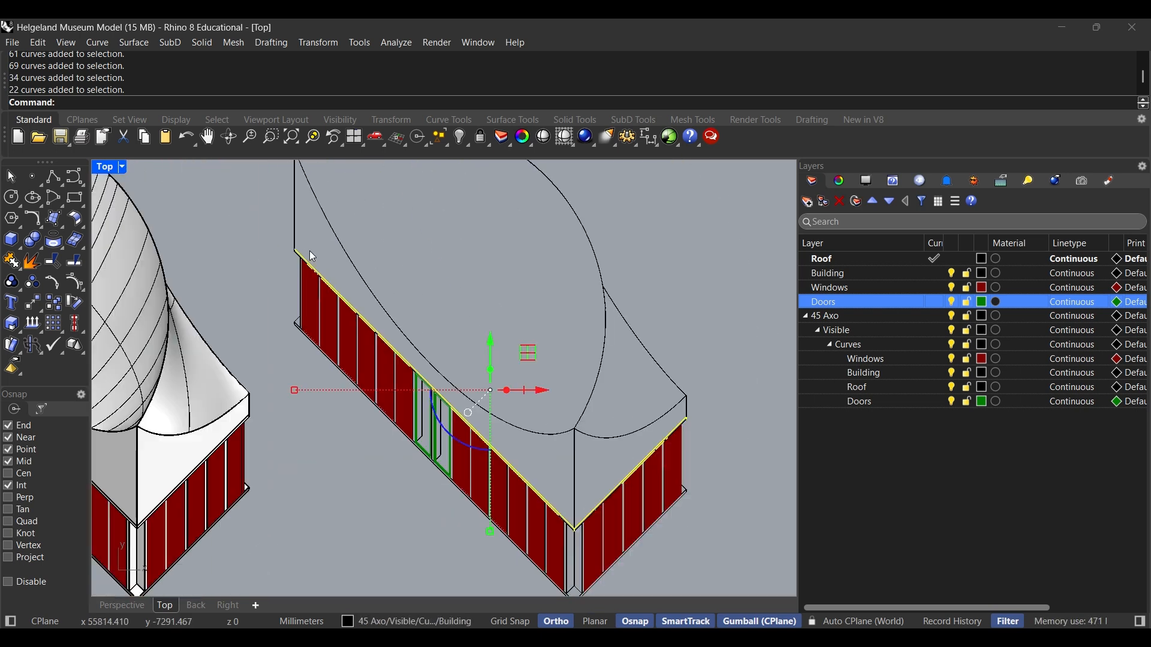
{"action": "left_click_drag", "start_coordinate": [613, 386], "coordinate": [553, 374]}
{"action": "scroll", "coordinate": [413, 373], "scroll_direction": "up", "scroll_amount": 8}
{"action": "left_click", "coordinate": [386, 512]}
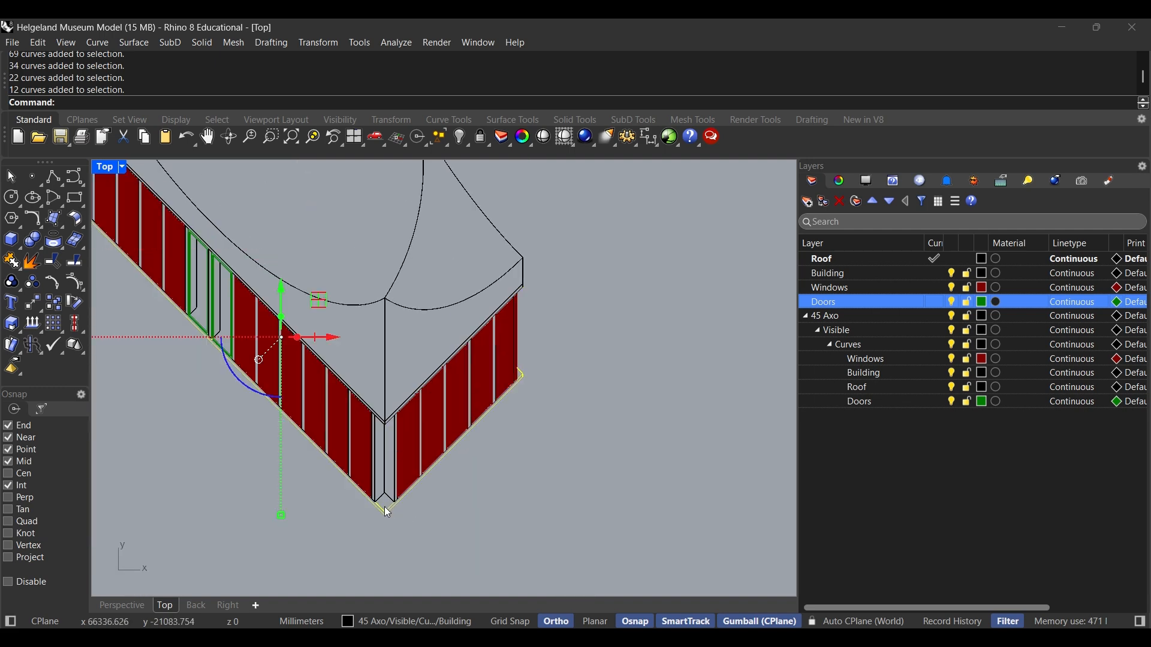
{"action": "left_click", "coordinate": [210, 296]}
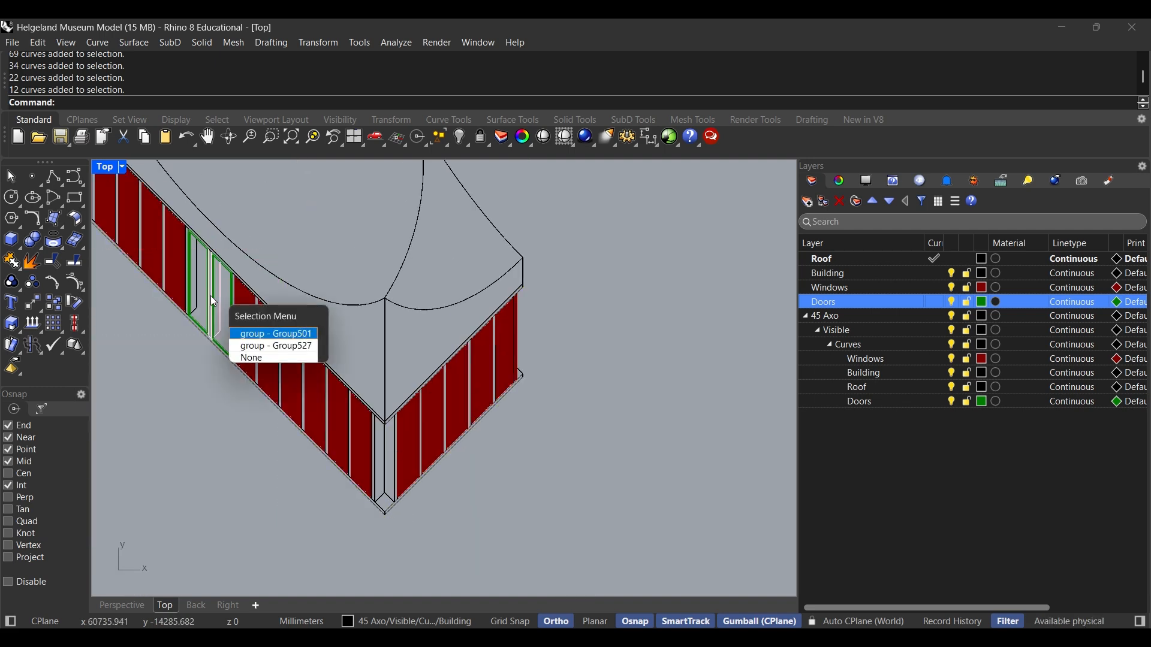
{"action": "left_click", "coordinate": [188, 393]}
Inspect the 2D drawing's window panels and roof curves up close and compare the drawing with the shaded model
{"action": "scroll", "coordinate": [258, 383], "scroll_direction": "down", "scroll_amount": 6}
{"action": "left_click_drag", "start_coordinate": [265, 378], "coordinate": [448, 411]}
{"action": "scroll", "coordinate": [448, 410], "scroll_direction": "up", "scroll_amount": 4}
{"action": "left_click_drag", "start_coordinate": [367, 349], "coordinate": [374, 355]}
{"action": "scroll", "coordinate": [274, 268], "scroll_direction": "up", "scroll_amount": 3}
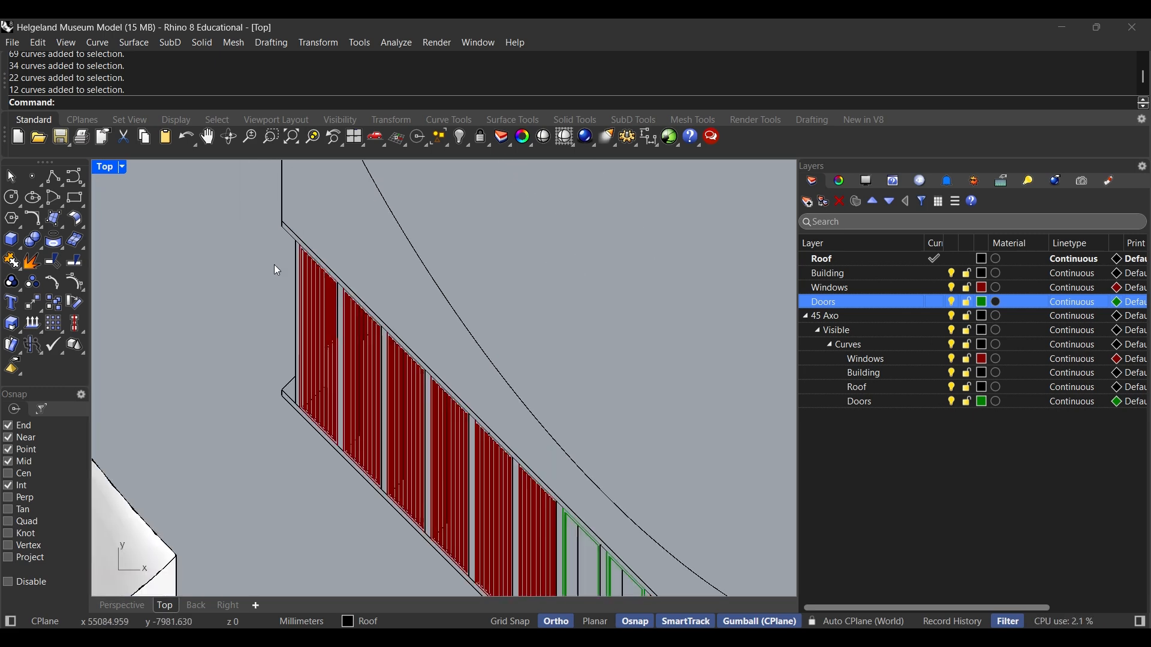
{"action": "scroll", "coordinate": [311, 275], "scroll_direction": "up", "scroll_amount": 4}
{"action": "scroll", "coordinate": [311, 275], "scroll_direction": "down", "scroll_amount": 6}
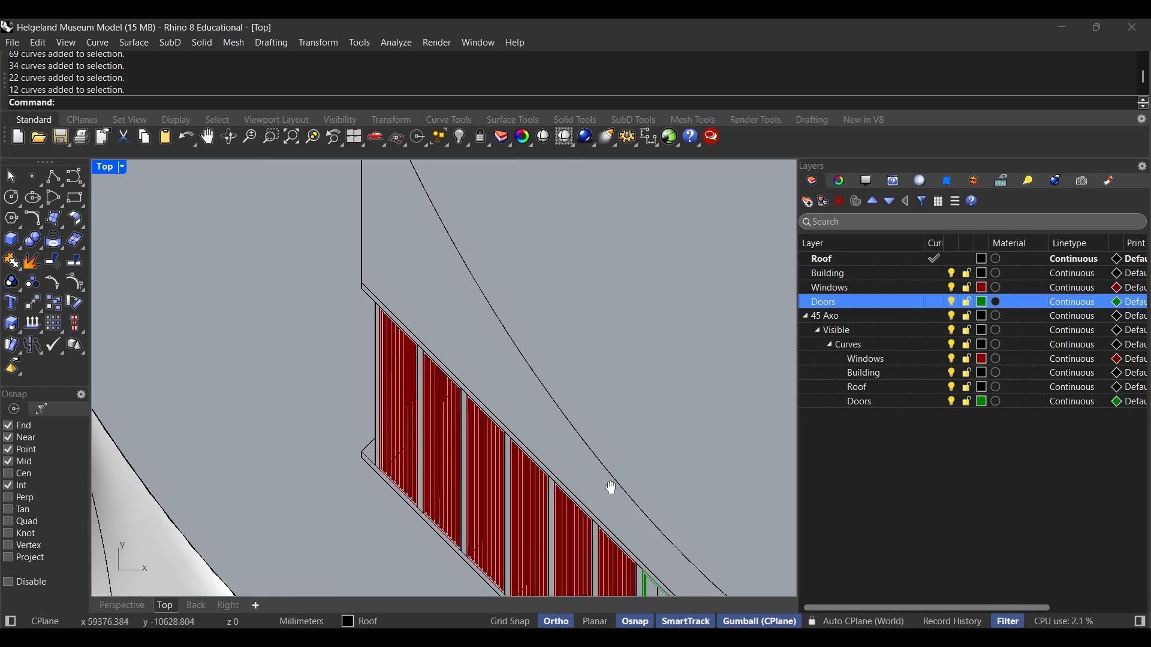
{"action": "left_click_drag", "start_coordinate": [616, 433], "coordinate": [573, 392]}
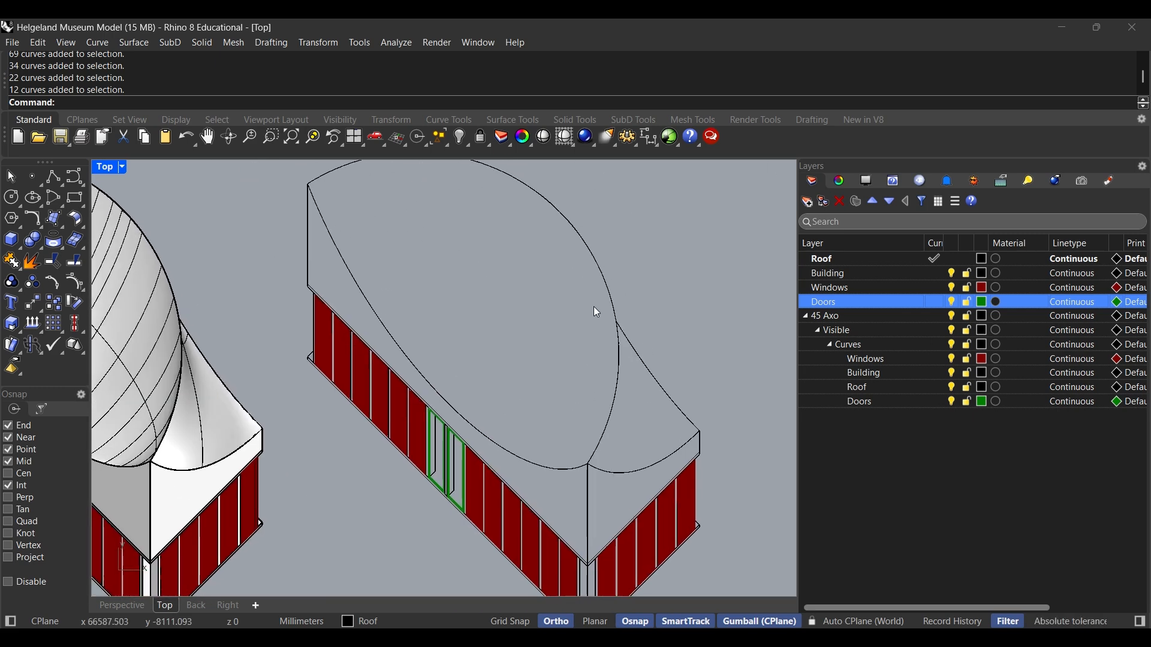
{"action": "left_click_drag", "start_coordinate": [385, 228], "coordinate": [333, 289]}
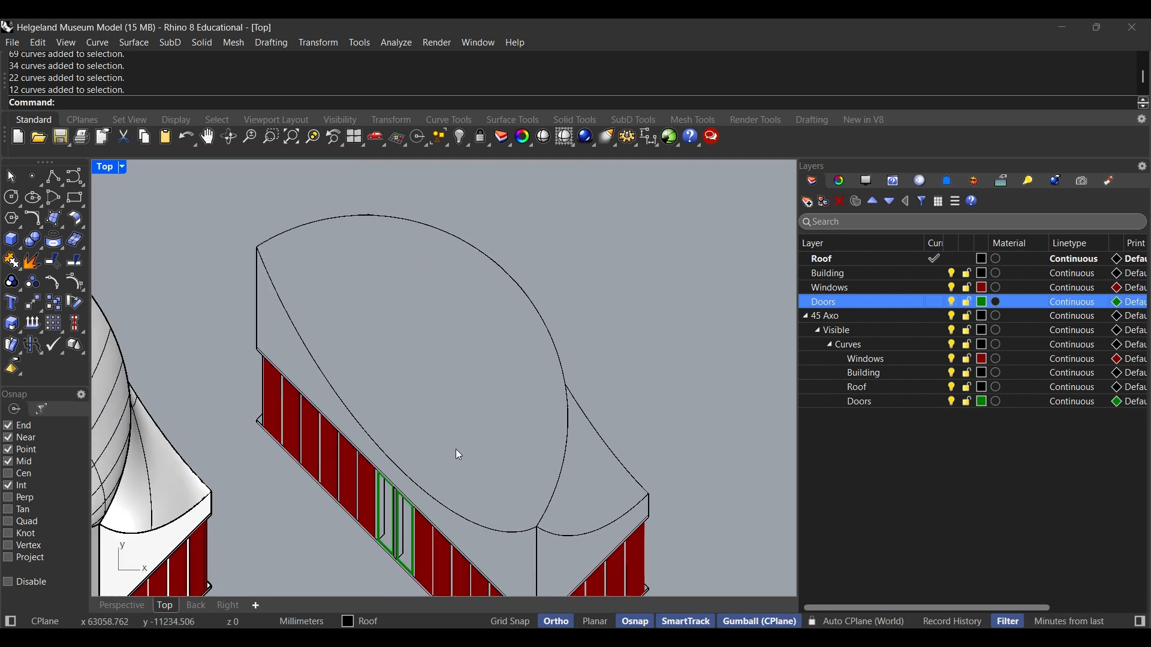
{"action": "scroll", "coordinate": [517, 502], "scroll_direction": "down", "scroll_amount": 4}
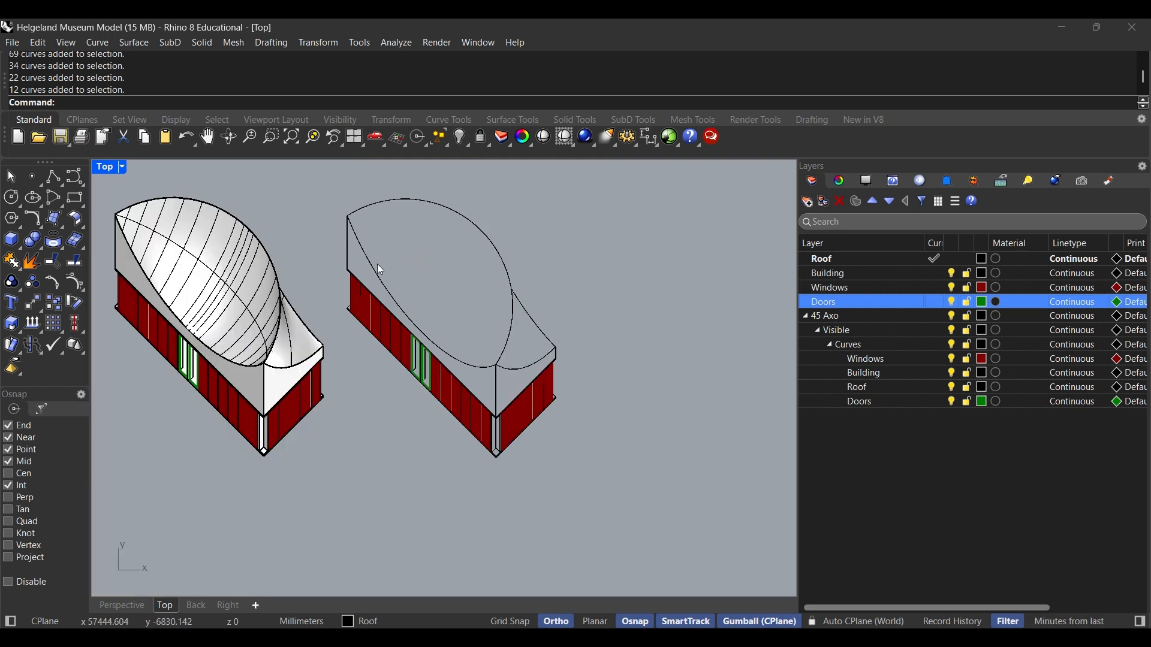
{"action": "scroll", "coordinate": [499, 401], "scroll_direction": "up", "scroll_amount": 8}
{"action": "scroll", "coordinate": [408, 388], "scroll_direction": "up", "scroll_amount": 8}
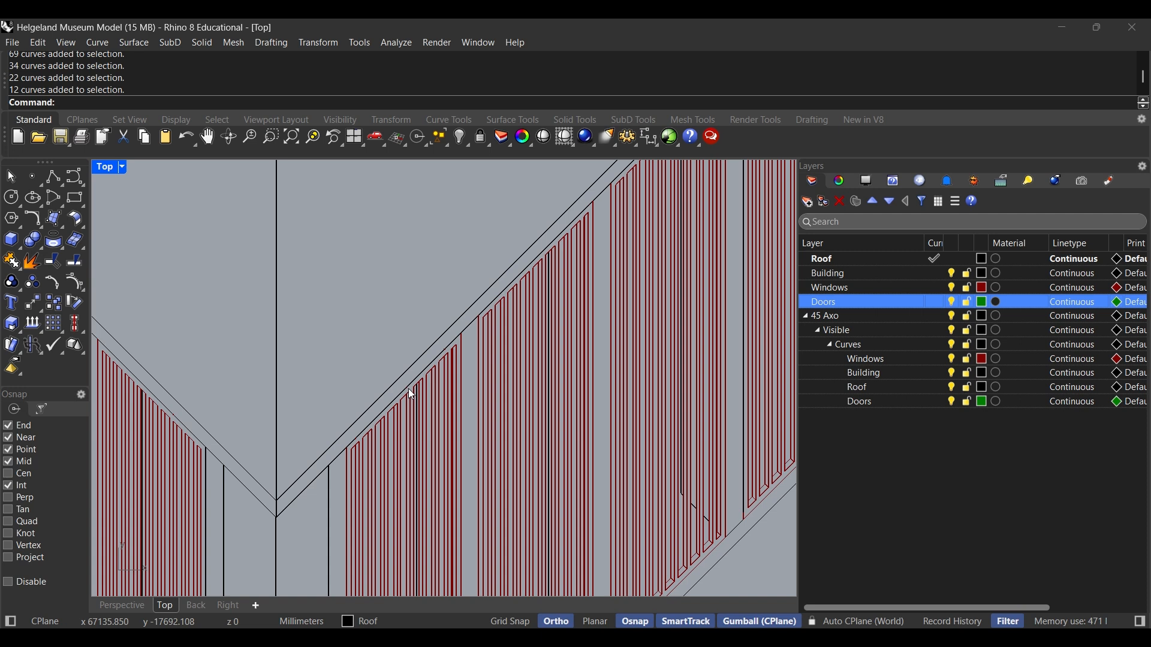
{"action": "scroll", "coordinate": [408, 388], "scroll_direction": "down", "scroll_amount": 14}
{"action": "left_click_drag", "start_coordinate": [359, 222], "coordinate": [498, 353]}
{"action": "scroll", "coordinate": [501, 356], "scroll_direction": "down", "scroll_amount": 5}
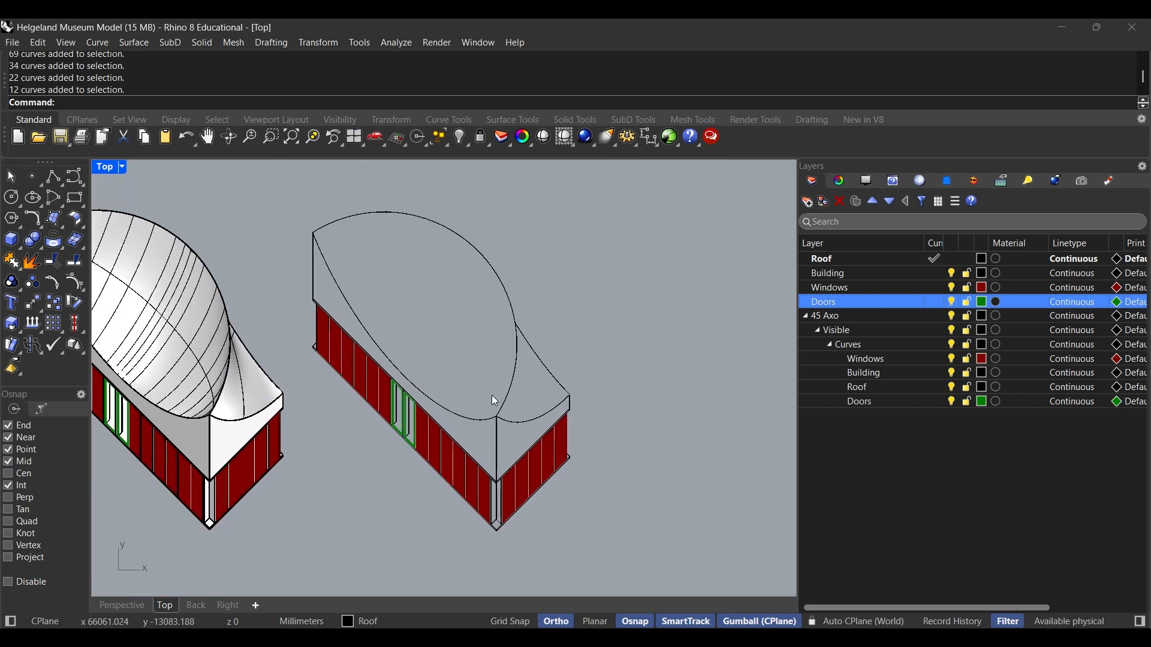
{"action": "scroll", "coordinate": [491, 394], "scroll_direction": "down", "scroll_amount": 2}
{"action": "left_click_drag", "start_coordinate": [358, 313], "coordinate": [404, 327]}
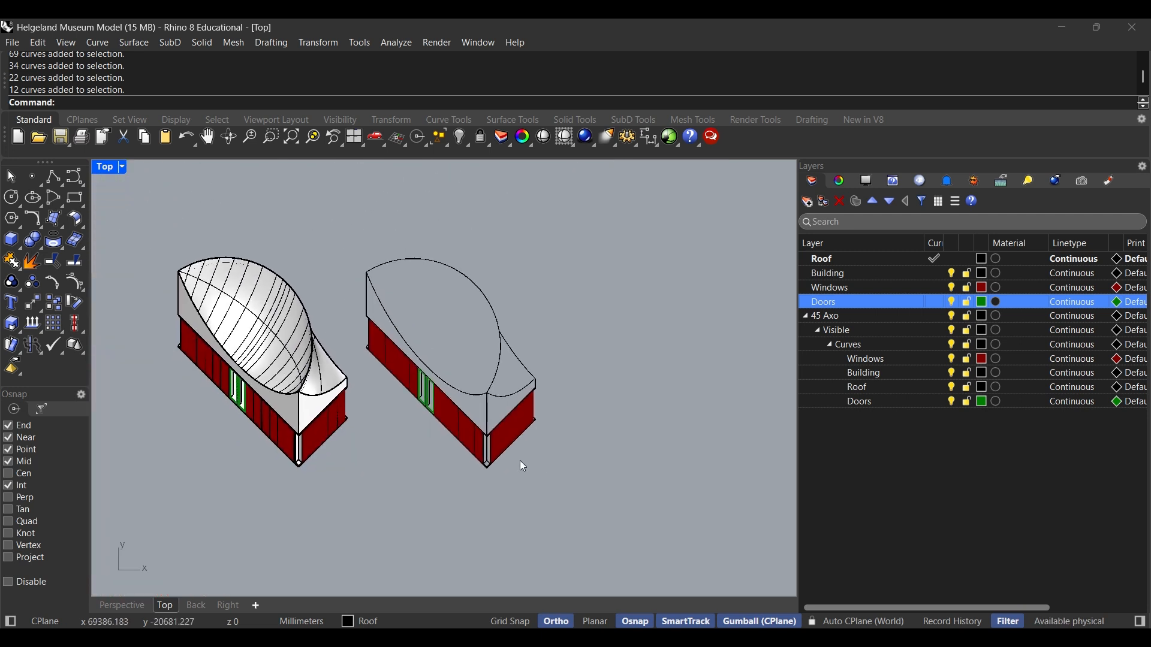
Select the entire 2D drawing and shift it slightly farther from the shaded model along the X axis
{"action": "left_click_drag", "start_coordinate": [522, 465], "coordinate": [549, 452]}
{"action": "left_click_drag", "start_coordinate": [633, 471], "coordinate": [386, 219]}
{"action": "left_click_drag", "start_coordinate": [523, 351], "coordinate": [533, 352]}
{"action": "left_click", "coordinate": [583, 361]}
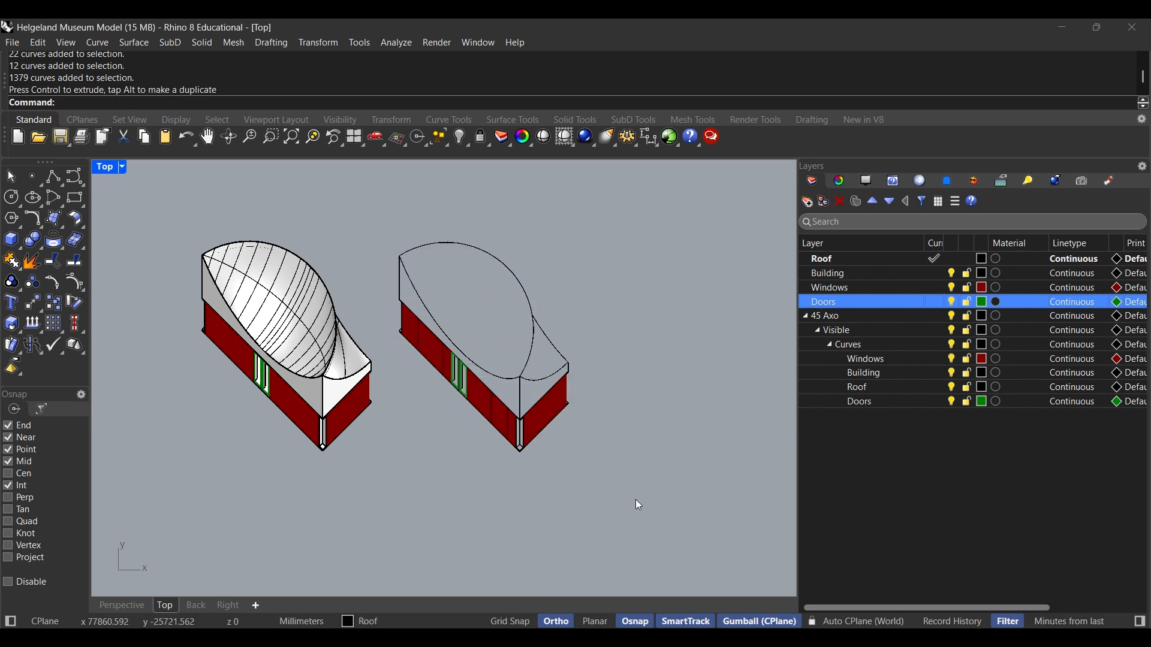
Select the 2D drawing and start exporting it as an Adobe Illustrator file named Helgeland Museum Linework
{"action": "left_click_drag", "start_coordinate": [629, 500], "coordinate": [387, 217]}
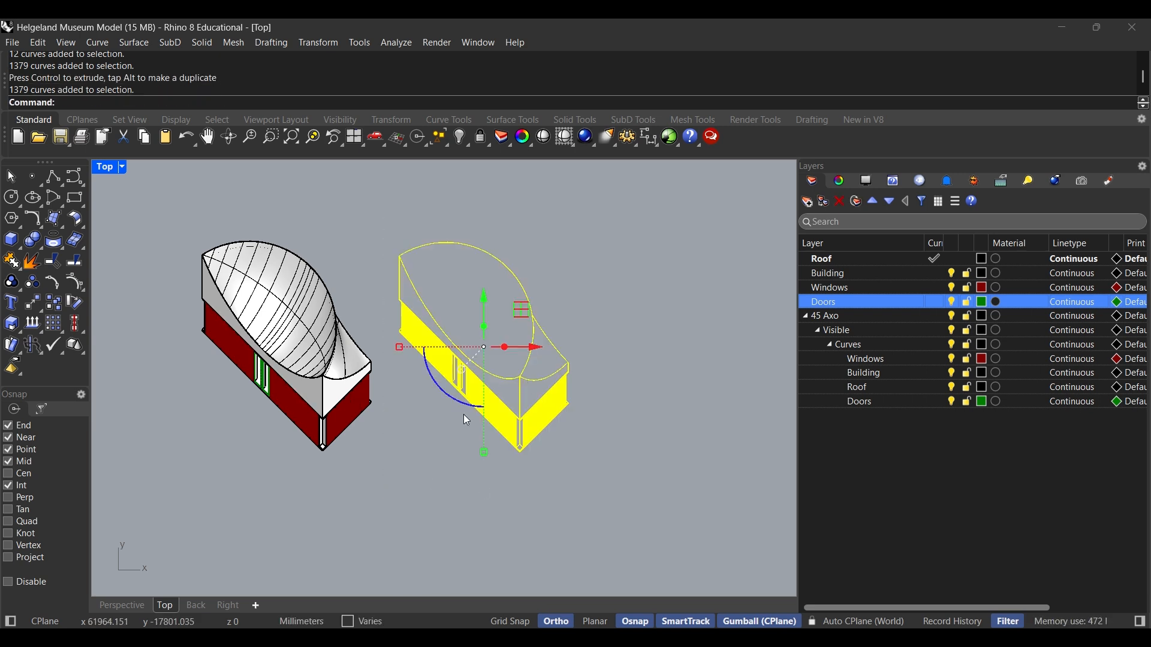
{"action": "type", "text": "Export"}
{"action": "key", "text": "Return"}
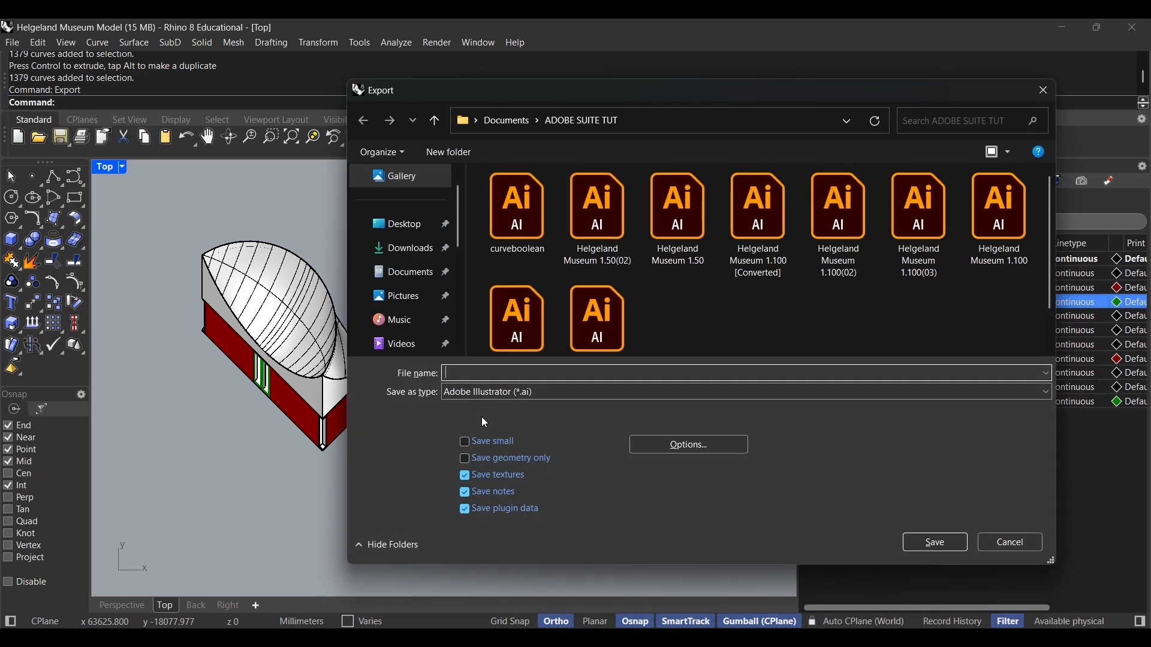
{"action": "left_click_drag", "start_coordinate": [640, 91], "coordinate": [550, 70]}
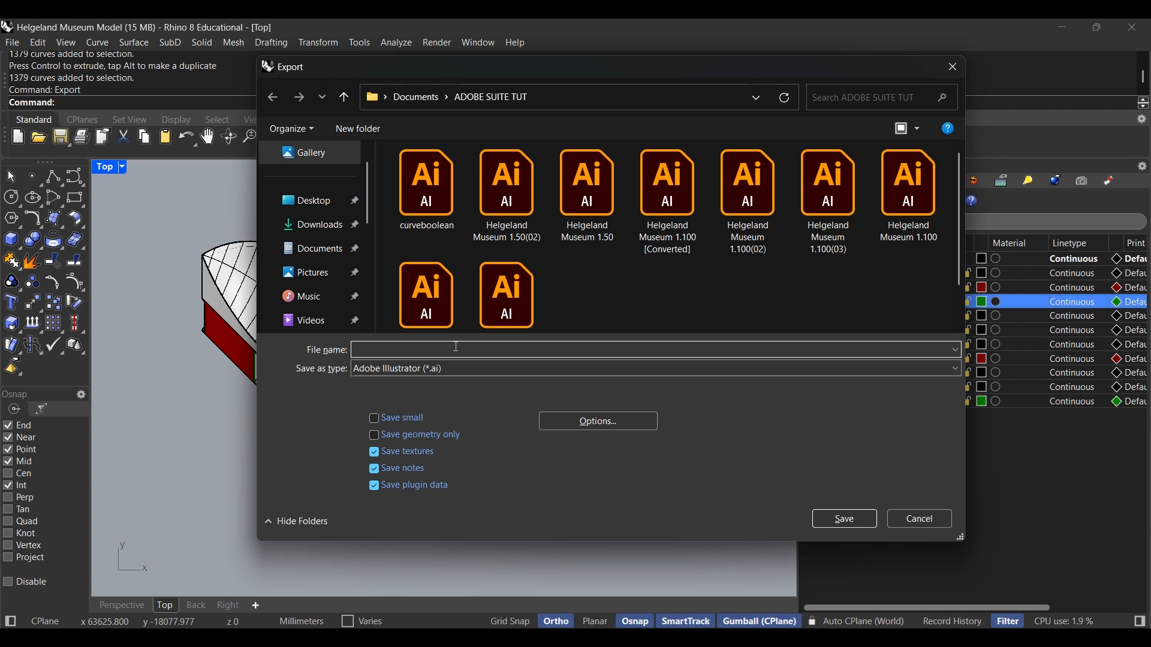
{"action": "scroll", "coordinate": [575, 300], "scroll_direction": "down", "scroll_amount": 1}
{"action": "scroll", "coordinate": [570, 294], "scroll_direction": "up", "scroll_amount": 1}
{"action": "type", "text": "Hel"}
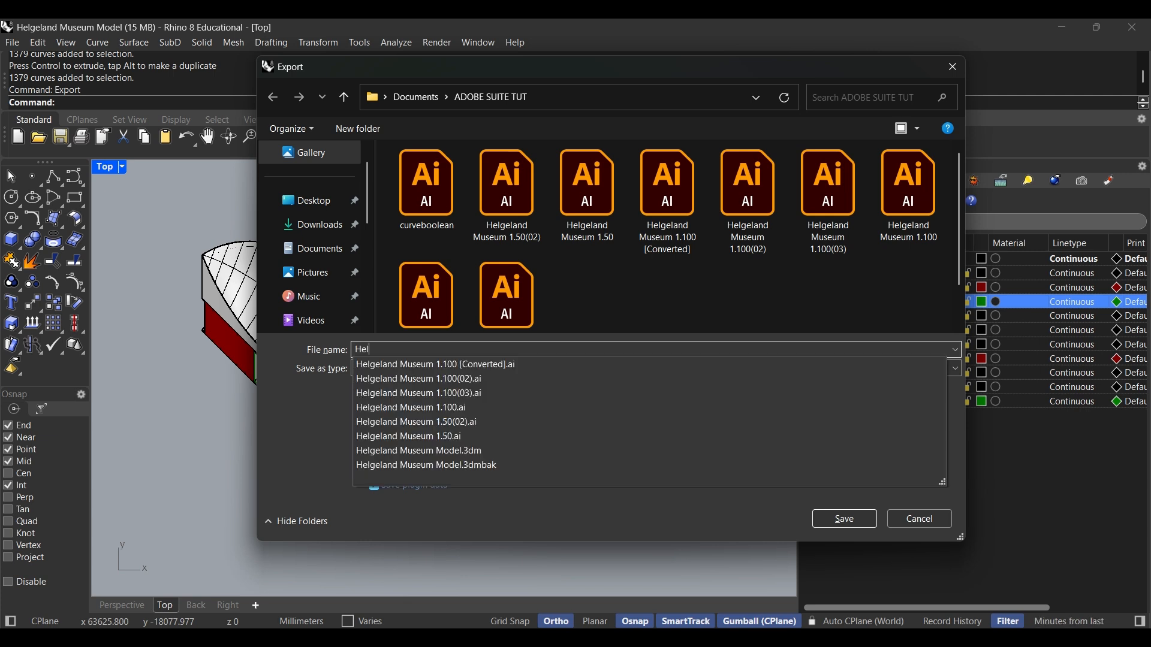
{"action": "type", "text": "geland Museum Linework"}
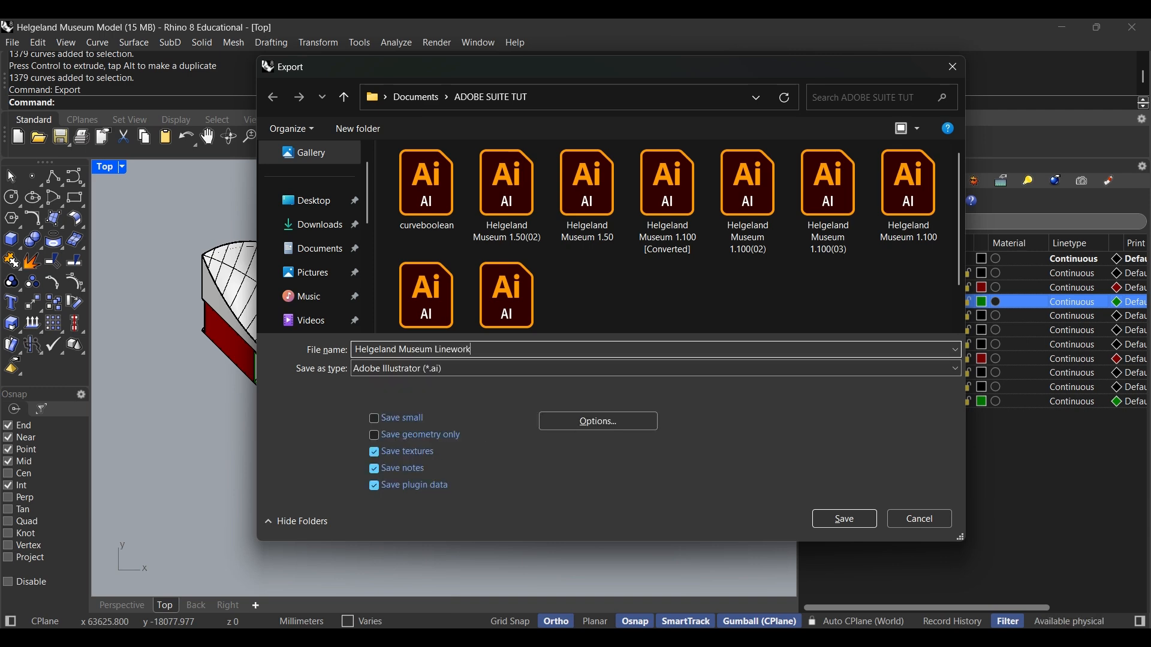
{"action": "key", "text": "Return"}
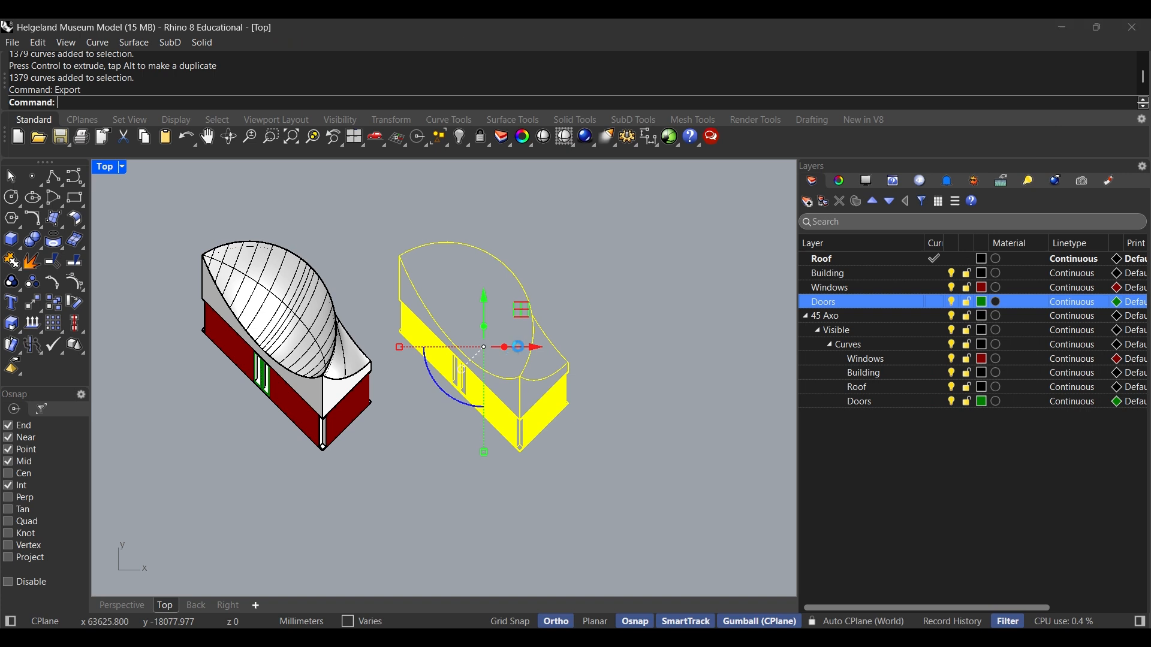
Try a preserved model scale of 1 millimeter = 0.01 mm in the Illustrator export options, and cancel the export
{"action": "left_click_drag", "start_coordinate": [893, 327], "coordinate": [440, 174]}
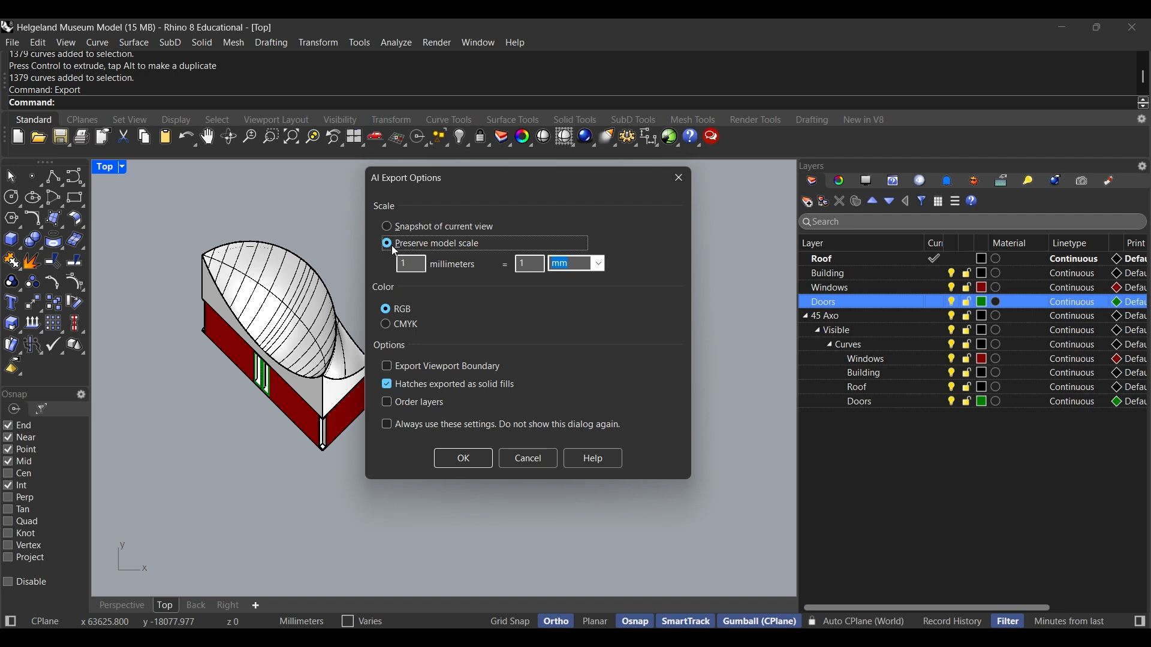
{"action": "left_click_drag", "start_coordinate": [454, 188], "coordinate": [660, 243]}
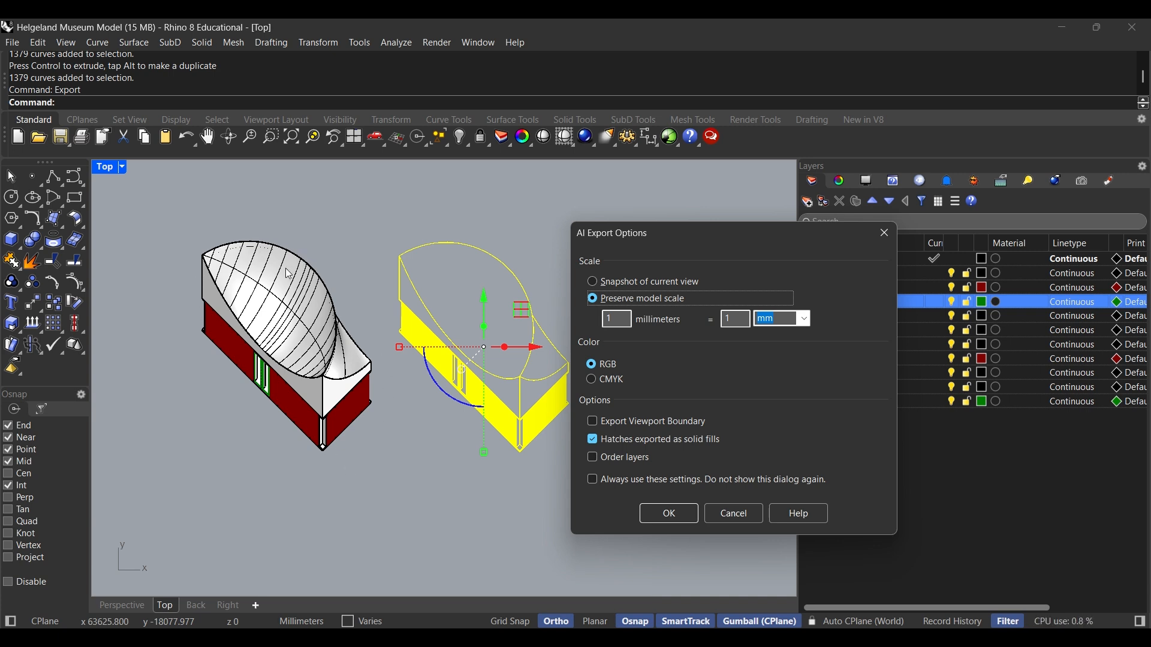
{"action": "left_click_drag", "start_coordinate": [636, 236], "coordinate": [589, 252]}
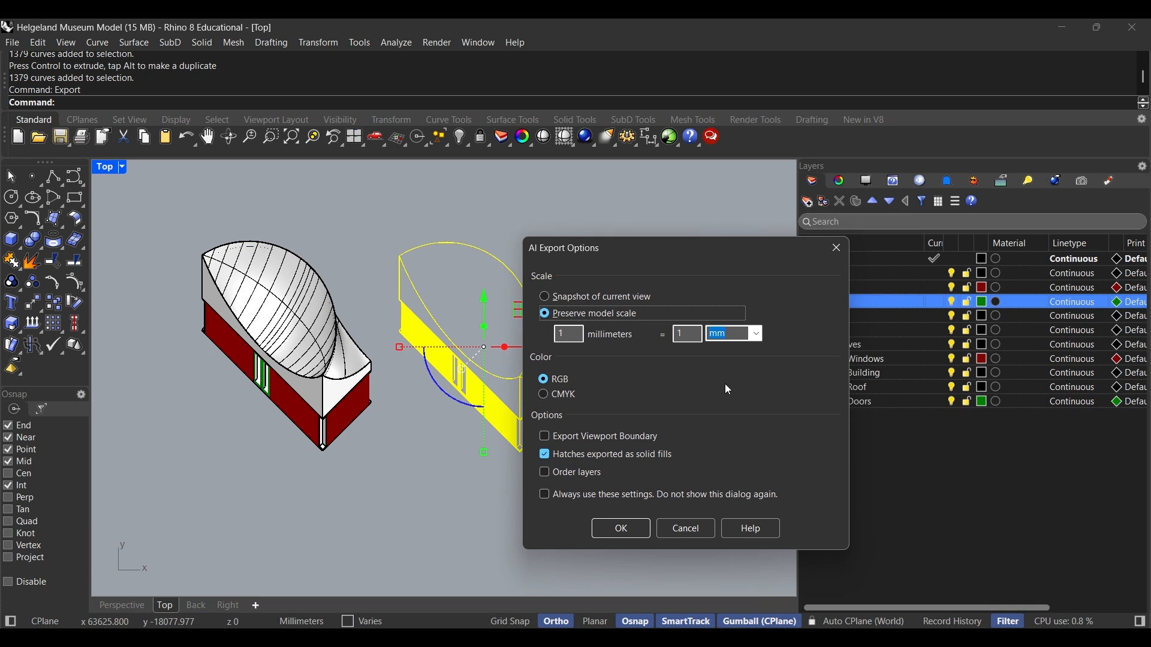
{"action": "left_click", "coordinate": [688, 337]}
{"action": "left_click_drag", "start_coordinate": [629, 248], "coordinate": [557, 241]}
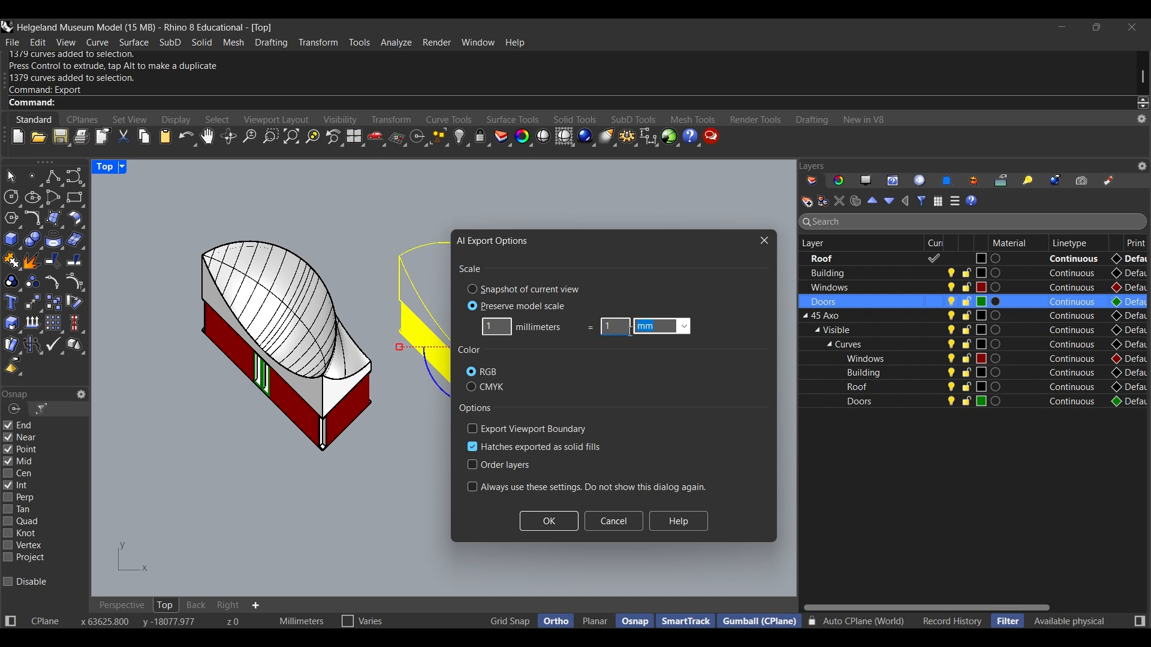
{"action": "key", "text": "BackSpace"}
{"action": "type", "text": "0.01"}
{"action": "left_click_drag", "start_coordinate": [623, 325], "coordinate": [601, 325]}
{"action": "left_click", "coordinate": [618, 519]}
Duplicate the entire 2D drawing along the X axis, placing the copy beside the original
{"action": "scroll", "coordinate": [363, 261], "scroll_direction": "down", "scroll_amount": 4}
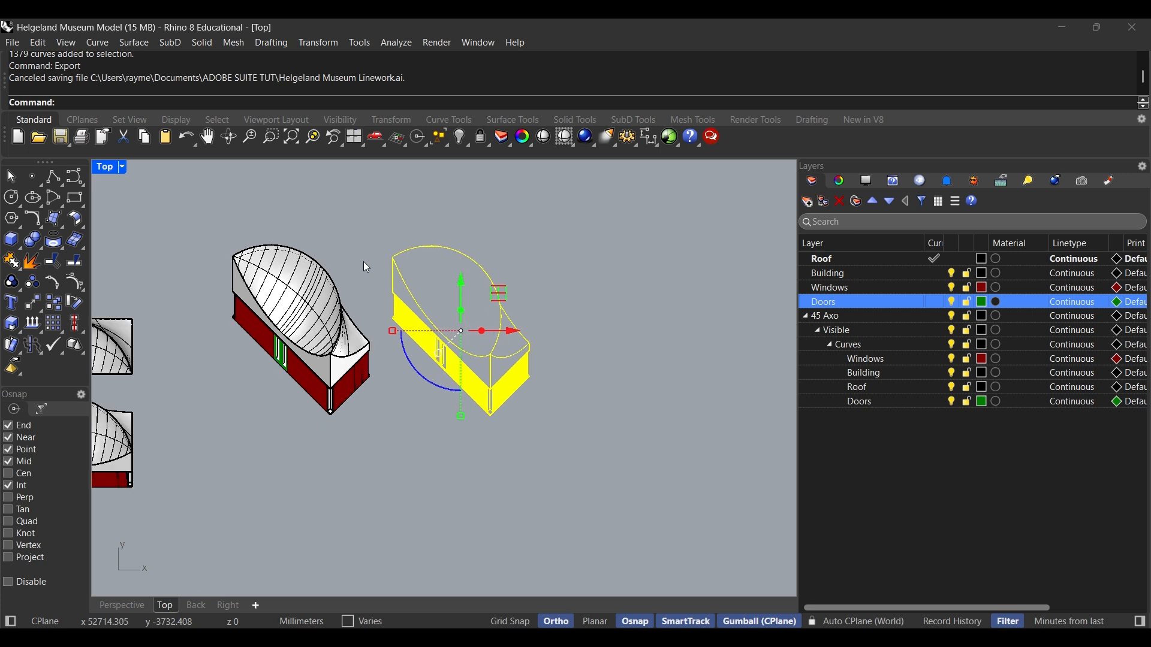
{"action": "left_click_drag", "start_coordinate": [444, 387], "coordinate": [568, 386]}
{"action": "left_click", "coordinate": [490, 456]}
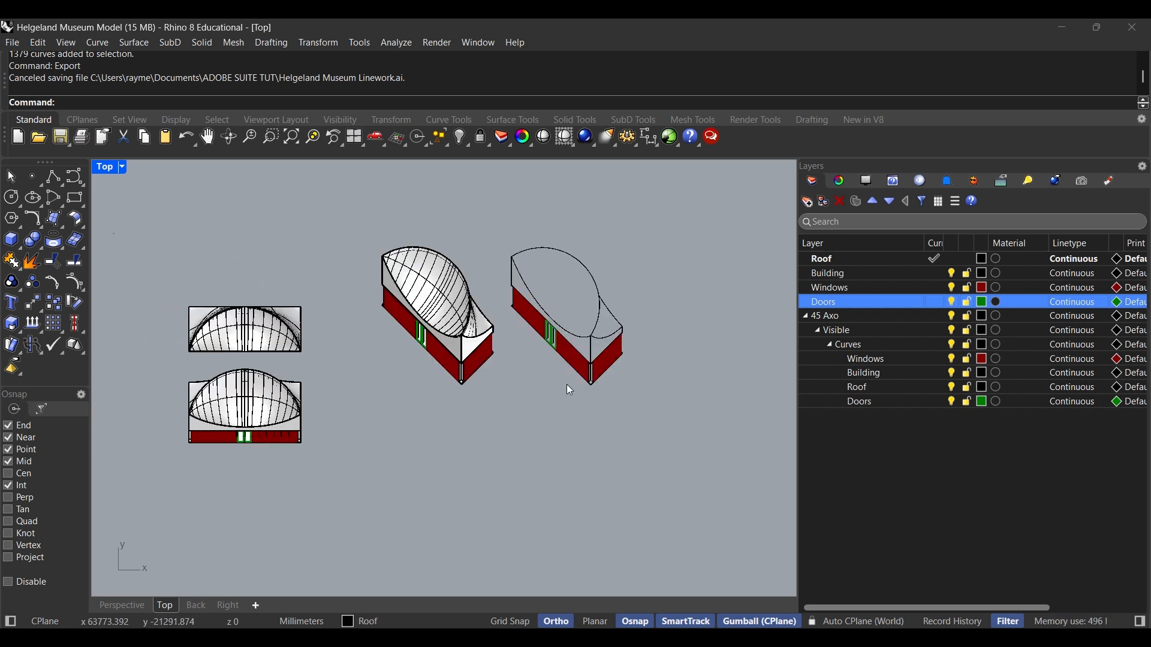
{"action": "scroll", "coordinate": [620, 462], "scroll_direction": "up", "scroll_amount": 3}
{"action": "left_click_drag", "start_coordinate": [641, 464], "coordinate": [405, 196]}
{"action": "left_click_drag", "start_coordinate": [537, 300], "coordinate": [610, 344]}
{"action": "key", "text": "alt"}
{"action": "left_click_drag", "start_coordinate": [698, 325], "coordinate": [631, 321]}
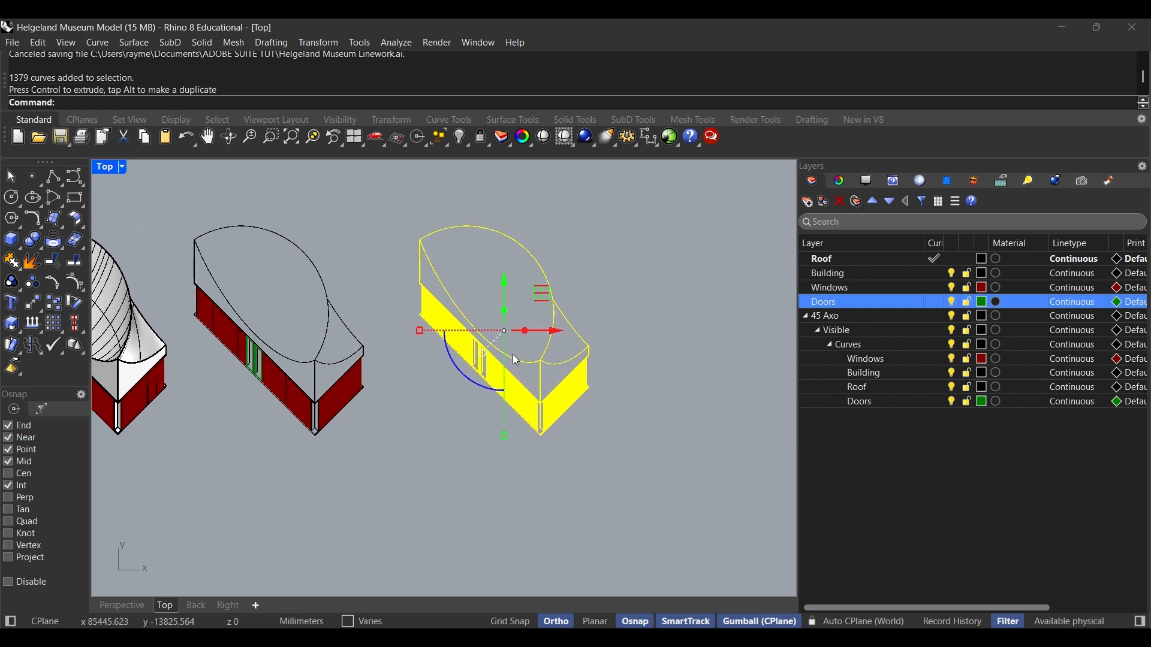
Scale the copied drawing by a factor of 0.01 from the far-left end of its base edge
{"action": "type", "text": "scale"}
{"action": "key", "text": "Return"}
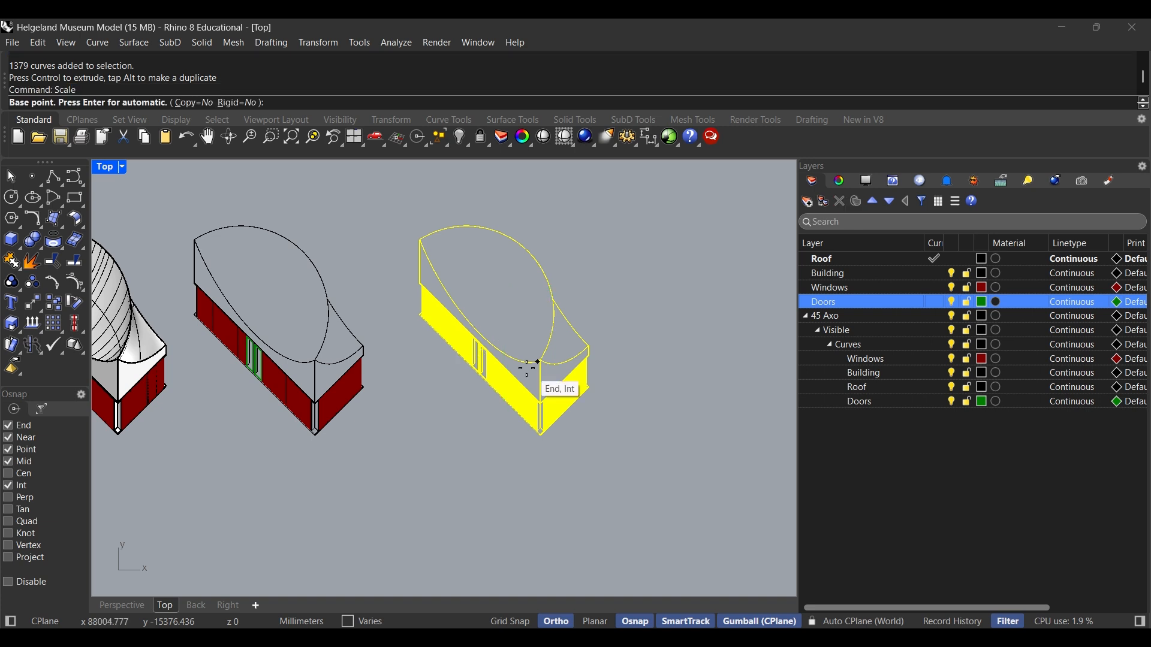
{"action": "scroll", "coordinate": [451, 324], "scroll_direction": "up", "scroll_amount": 5}
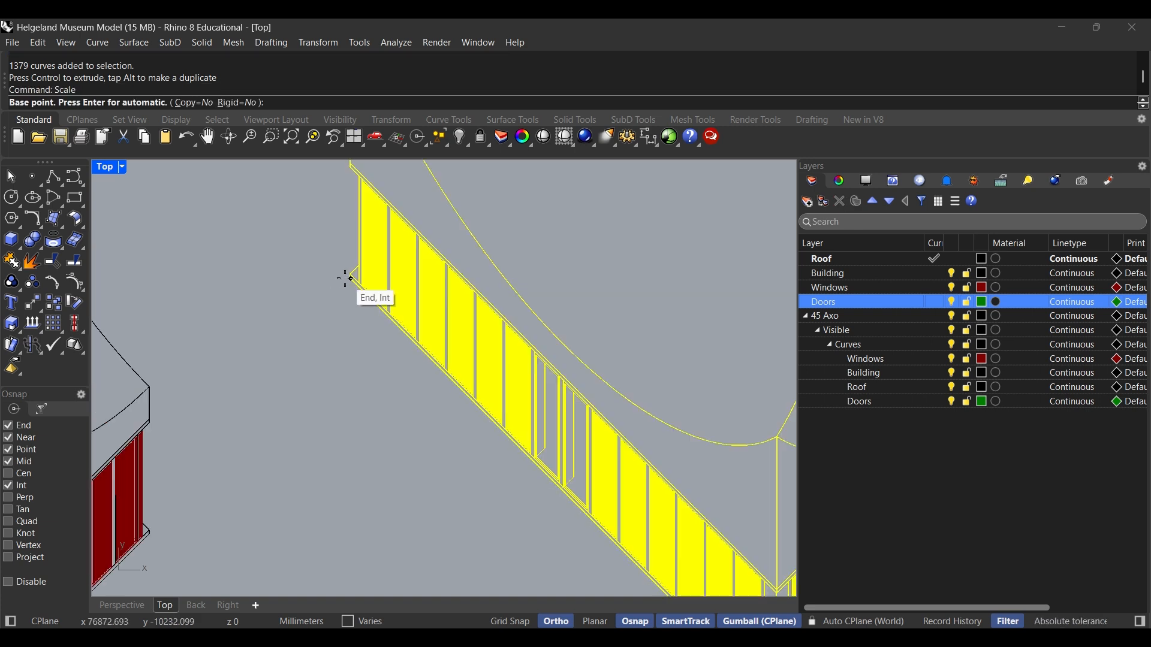
{"action": "left_click", "coordinate": [346, 278]}
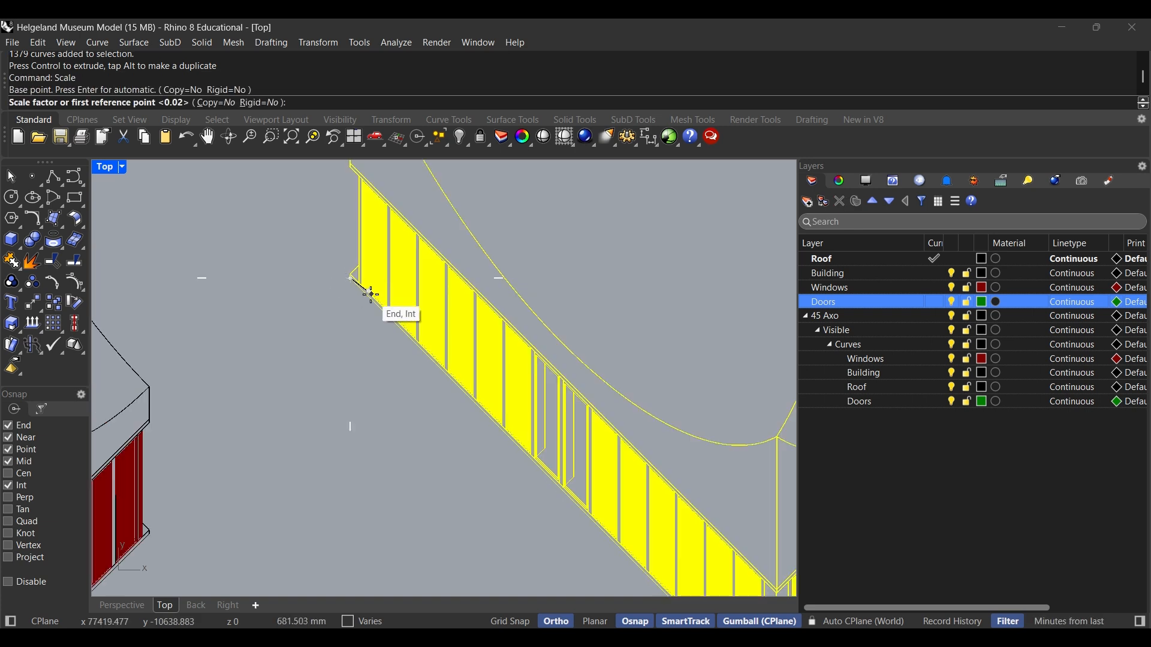
{"action": "scroll", "coordinate": [368, 293], "scroll_direction": "down", "scroll_amount": 3}
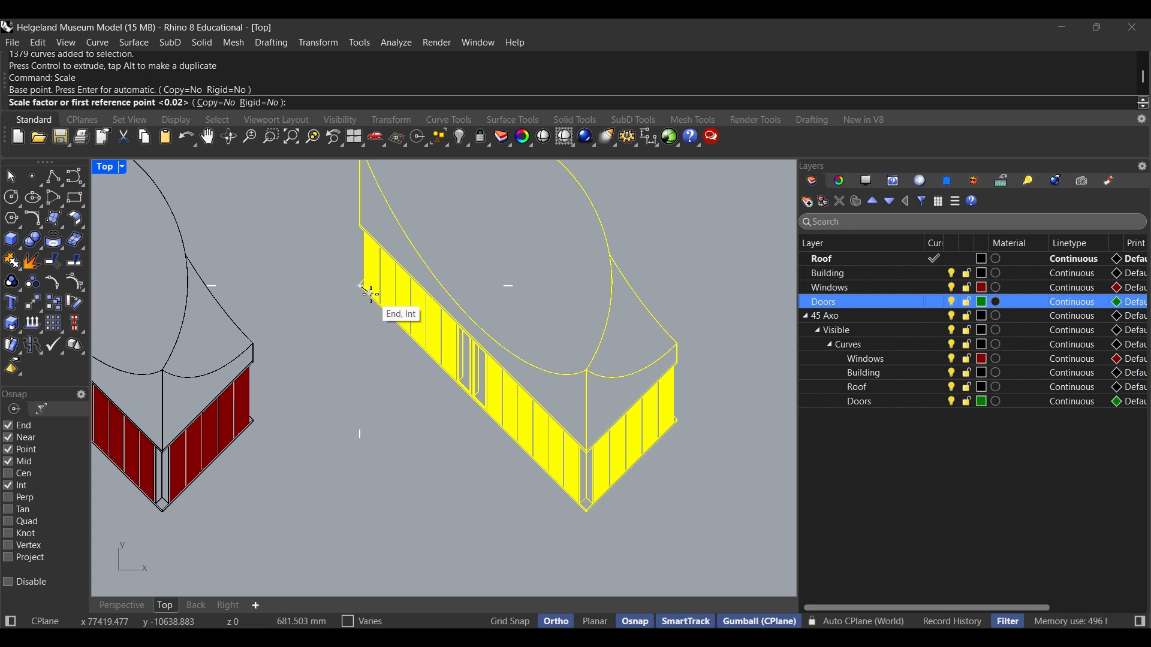
{"action": "type", "text": "0.01"}
{"action": "key", "text": "Return"}
{"action": "scroll", "coordinate": [326, 279], "scroll_direction": "up", "scroll_amount": 8}
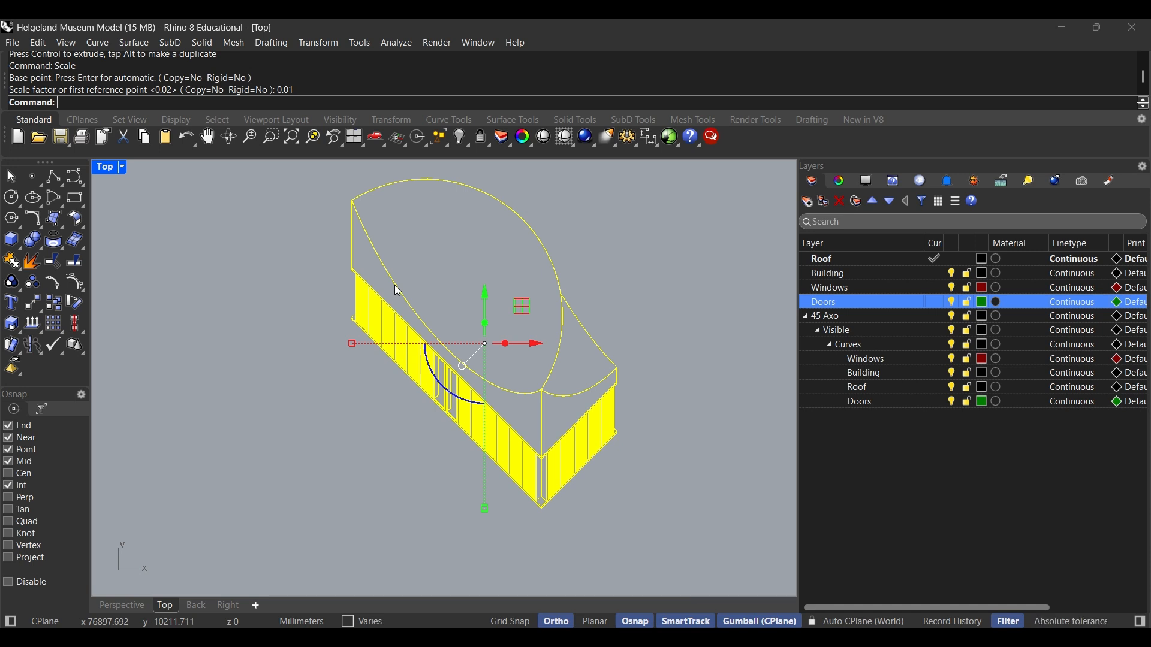
Move the scaled drawing from the far-left end of its base edge to the origin and deselect it
{"action": "type", "text": "M"}
{"action": "key", "text": "Return"}
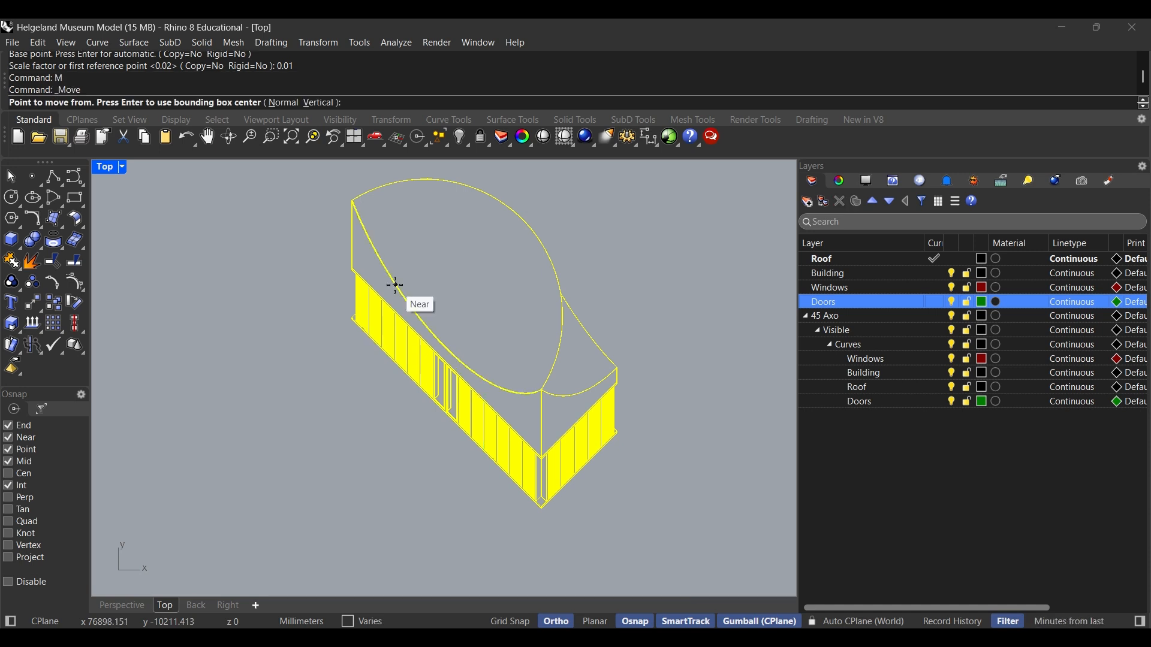
{"action": "scroll", "coordinate": [395, 286], "scroll_direction": "up", "scroll_amount": 5}
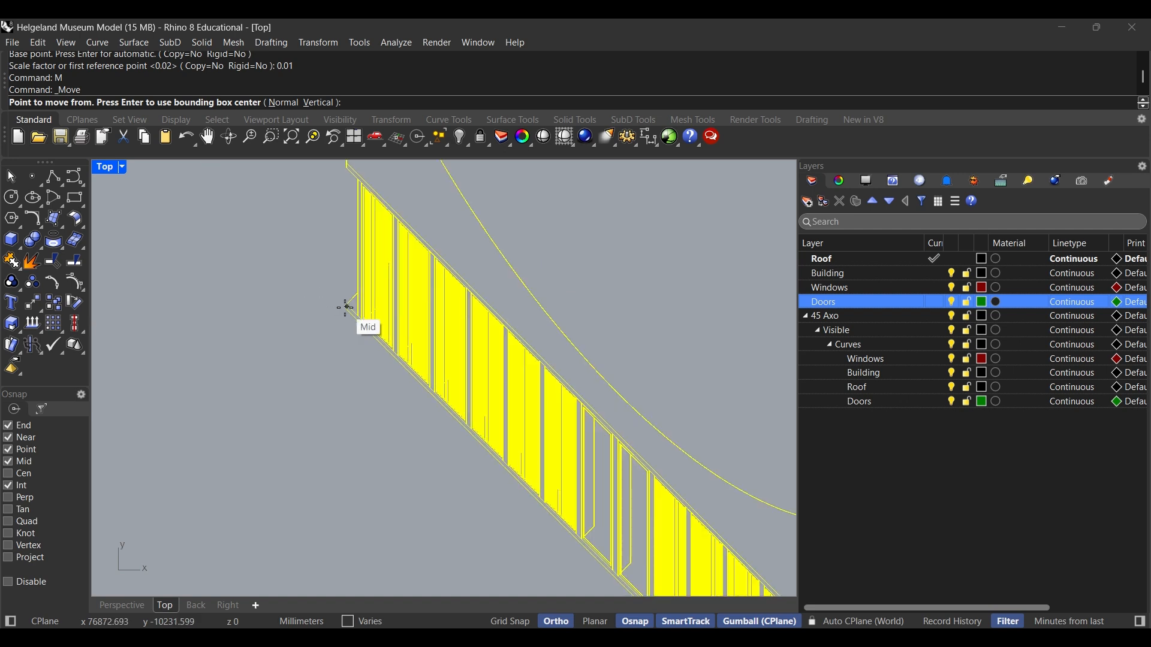
{"action": "left_click", "coordinate": [346, 311]}
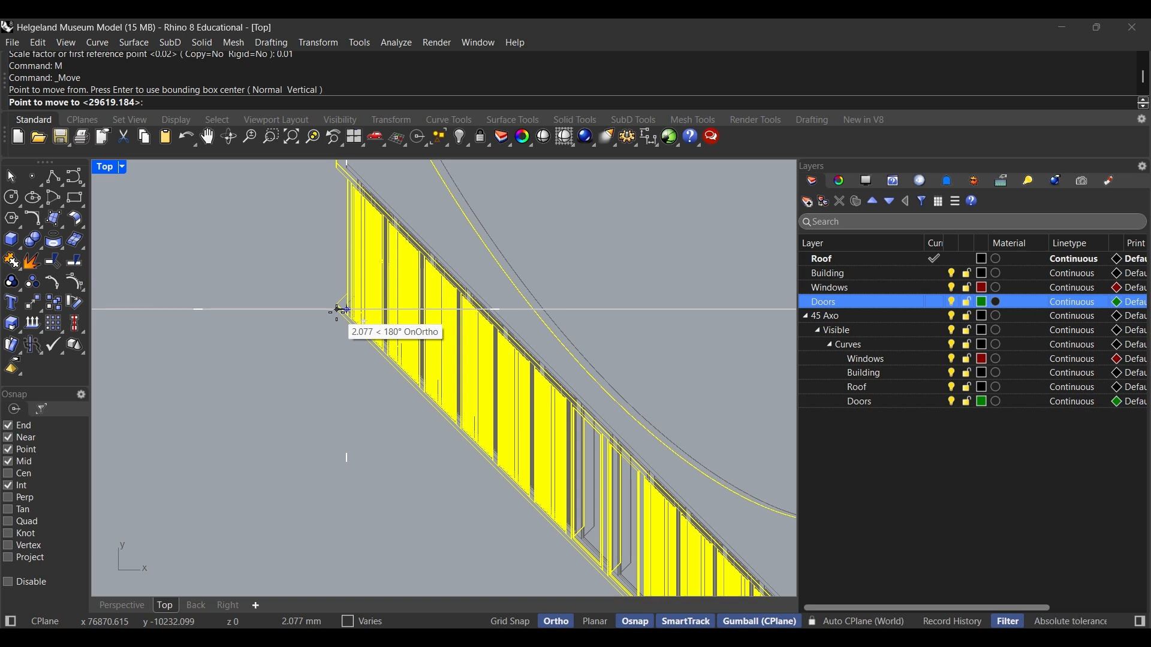
{"action": "key", "text": "Return"}
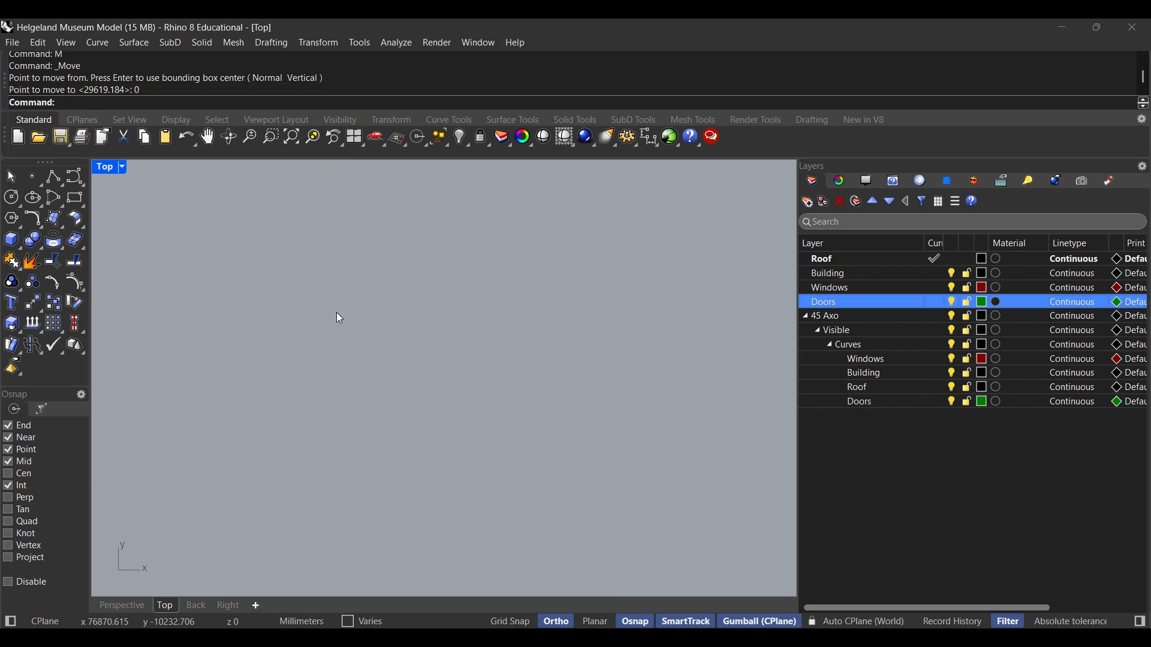
{"action": "type", "text": "zs"}
{"action": "key", "text": "Return"}
{"action": "key", "text": "Escape"}
Examine the scaled drawing's base corner at the origin and its overall extent against the grid
{"action": "left_click_drag", "start_coordinate": [322, 324], "coordinate": [420, 296]}
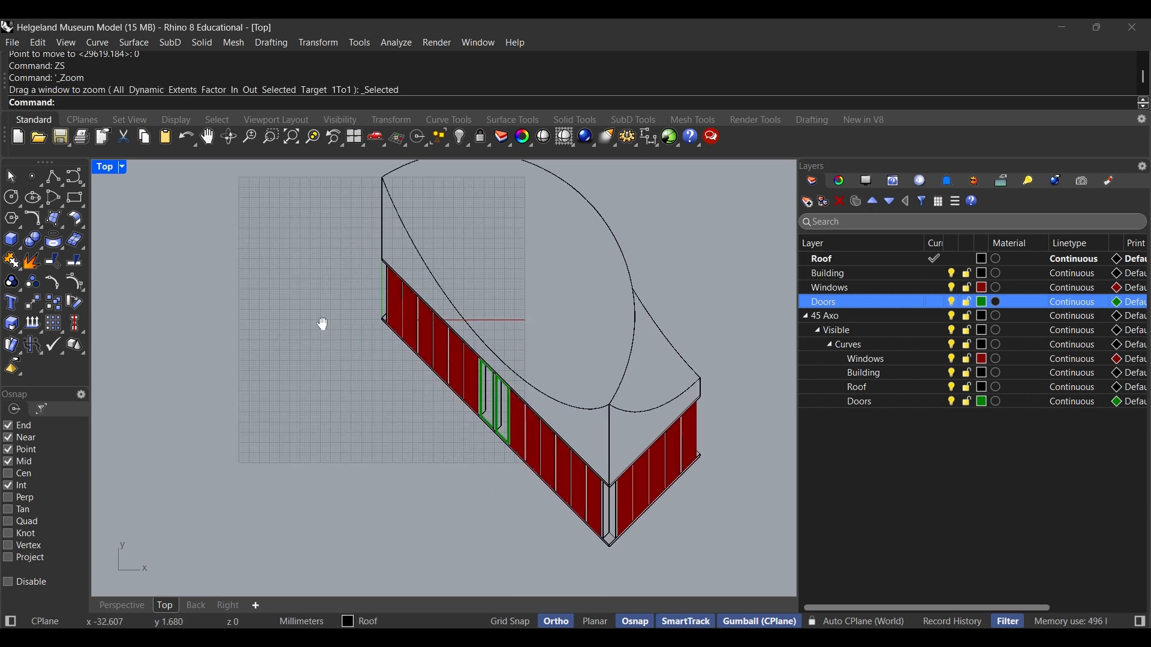
{"action": "scroll", "coordinate": [383, 316], "scroll_direction": "up", "scroll_amount": 12}
{"action": "scroll", "coordinate": [380, 335], "scroll_direction": "down", "scroll_amount": 10}
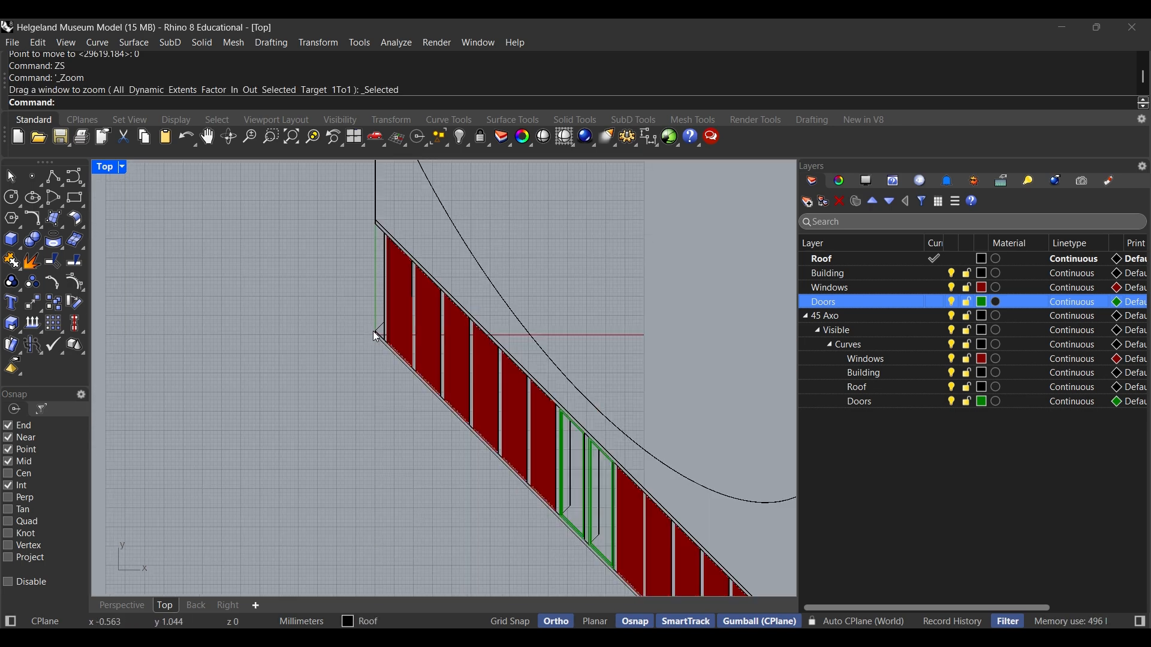
{"action": "scroll", "coordinate": [433, 397], "scroll_direction": "down", "scroll_amount": 8}
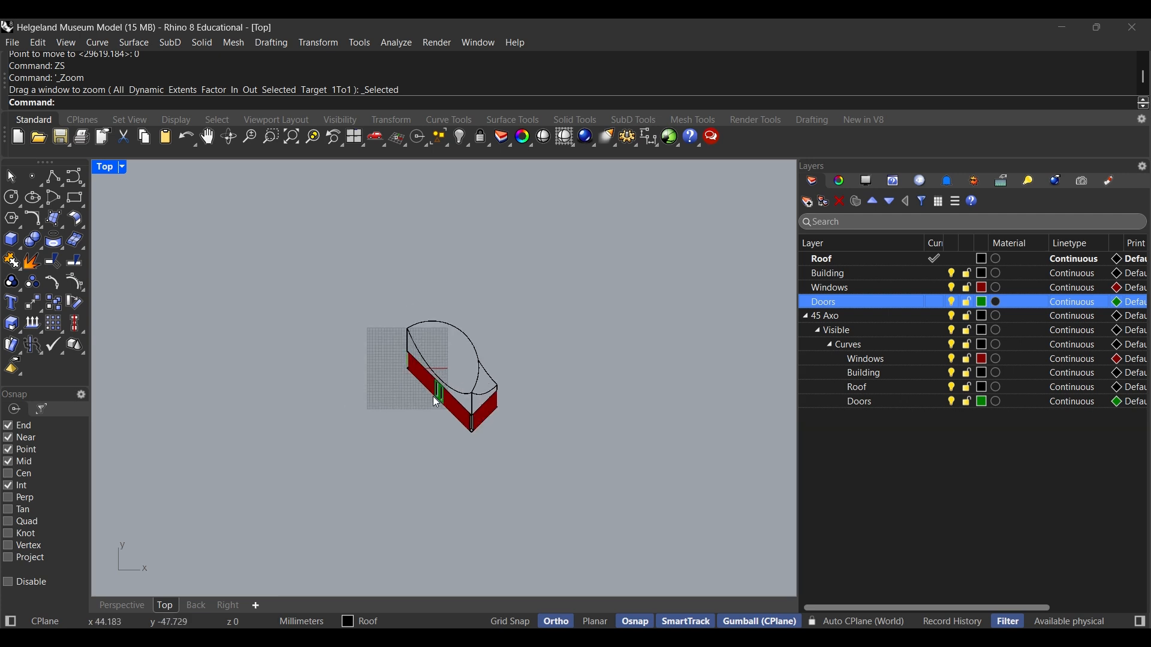
{"action": "scroll", "coordinate": [432, 397], "scroll_direction": "up", "scroll_amount": 2}
{"action": "mouse_move", "coordinate": [432, 396]}
{"action": "left_mouse_down"}
{"action": "mouse_move", "coordinate": [380, 317]}
{"action": "mouse_move", "coordinate": [448, 398]}
{"action": "left_mouse_up"}
{"action": "scroll", "coordinate": [400, 379], "scroll_direction": "up", "scroll_amount": 4}
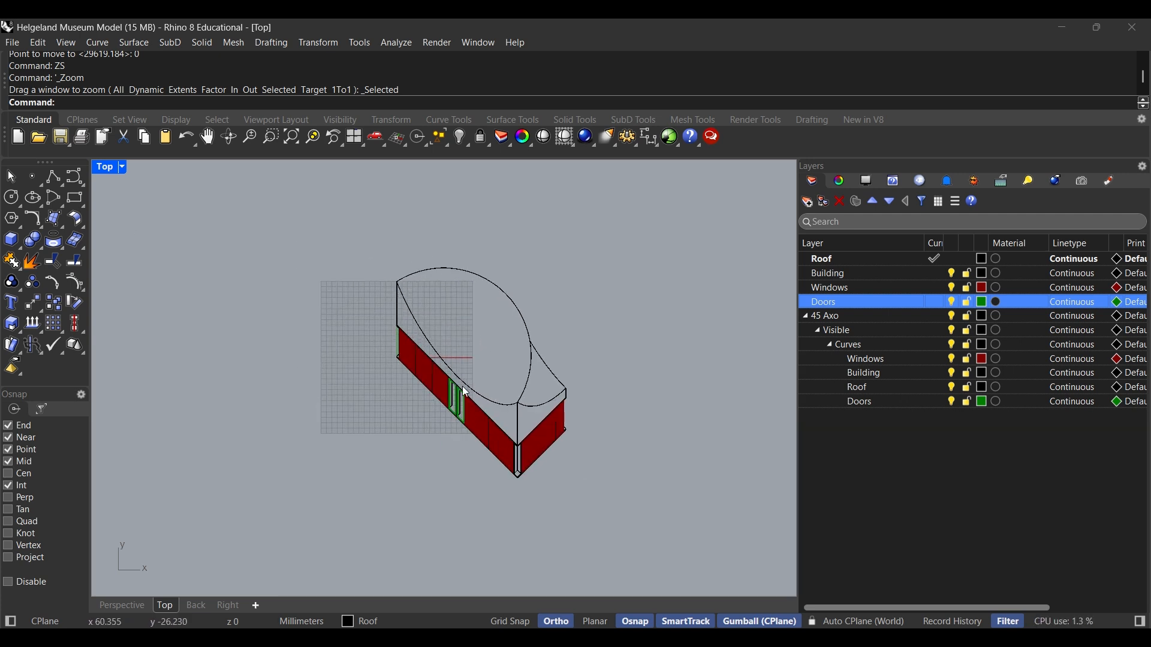
{"action": "left_click_drag", "start_coordinate": [566, 424], "coordinate": [538, 416]}
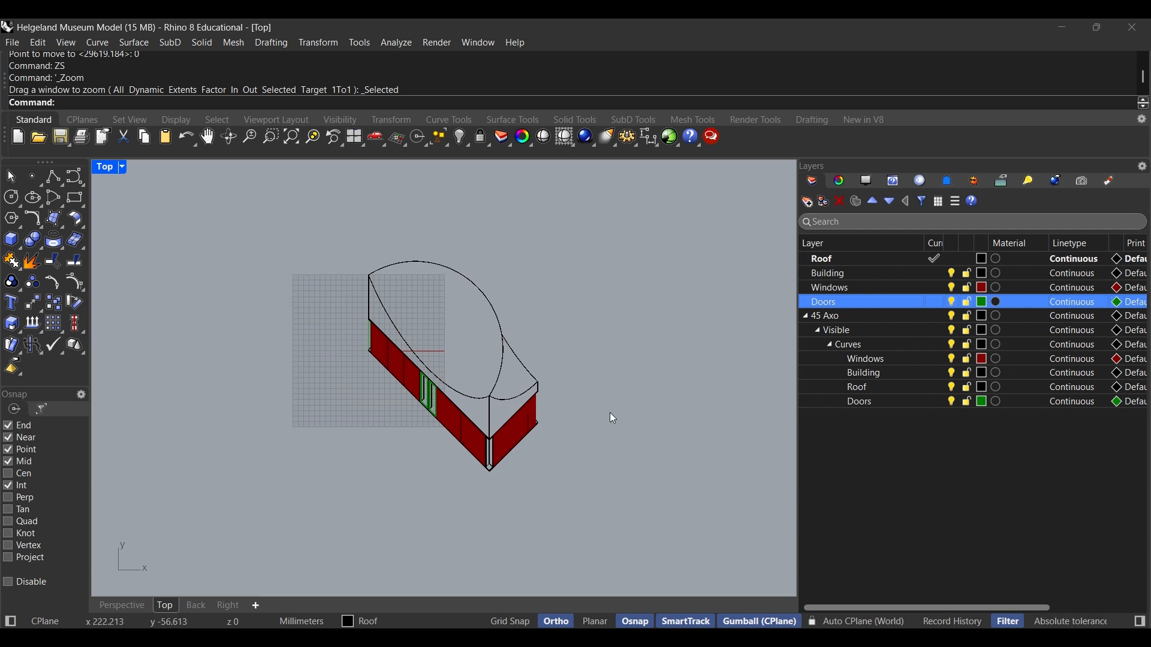
Collapse the 45 Axo layer and add a new top-level layer set as the current layer
{"action": "left_click", "coordinate": [806, 316]}
{"action": "right_click", "coordinate": [840, 335]}
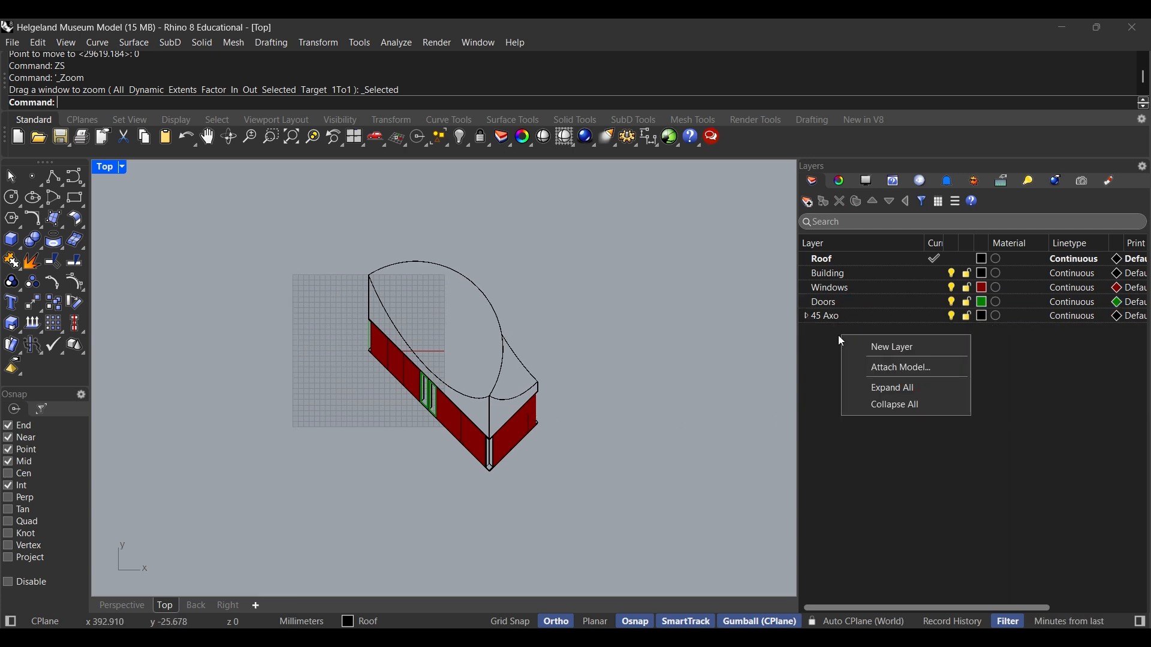
{"action": "left_click", "coordinate": [883, 346]}
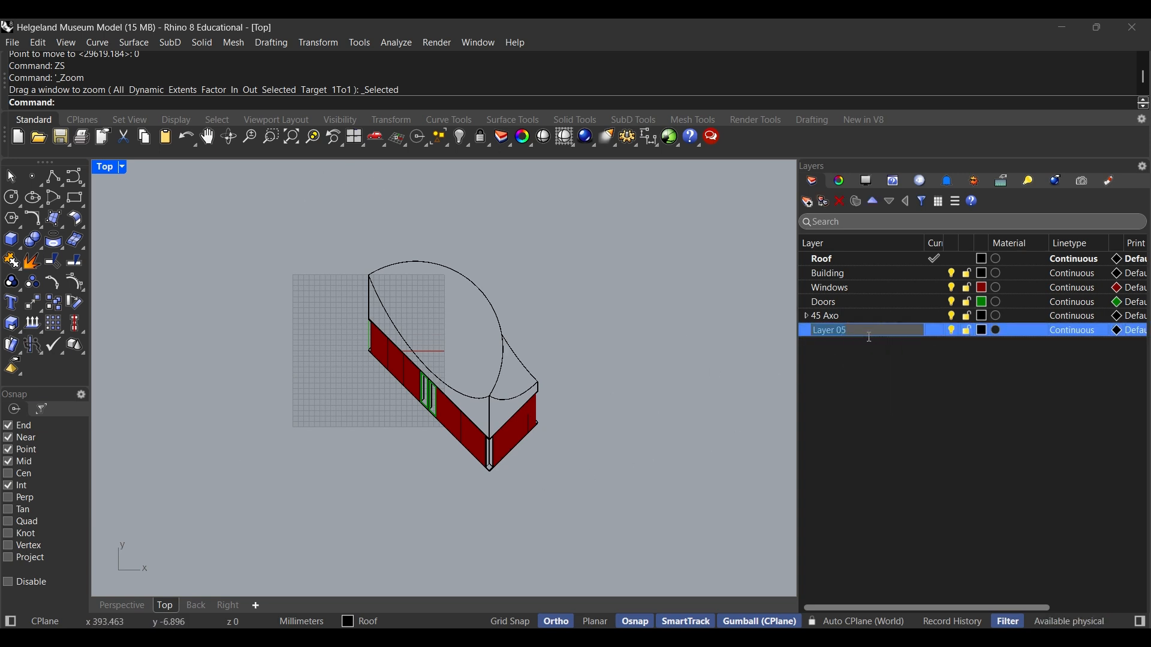
{"action": "key", "text": "Return"}
{"action": "left_click", "coordinate": [840, 334]}
{"action": "left_click", "coordinate": [934, 330]}
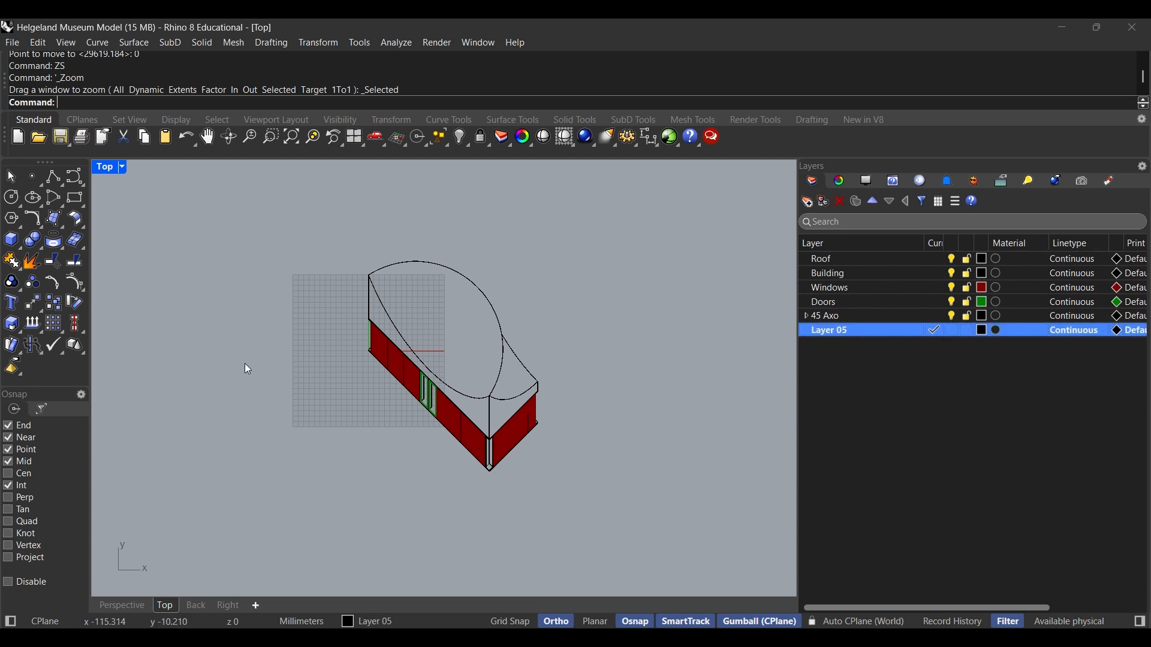
Draw an 11in by 17in rectangle on the current layer, starting above and beside the scaled drawing
{"action": "left_click_drag", "start_coordinate": [437, 385], "coordinate": [440, 356]}
{"action": "scroll", "coordinate": [392, 356], "scroll_direction": "down", "scroll_amount": 2}
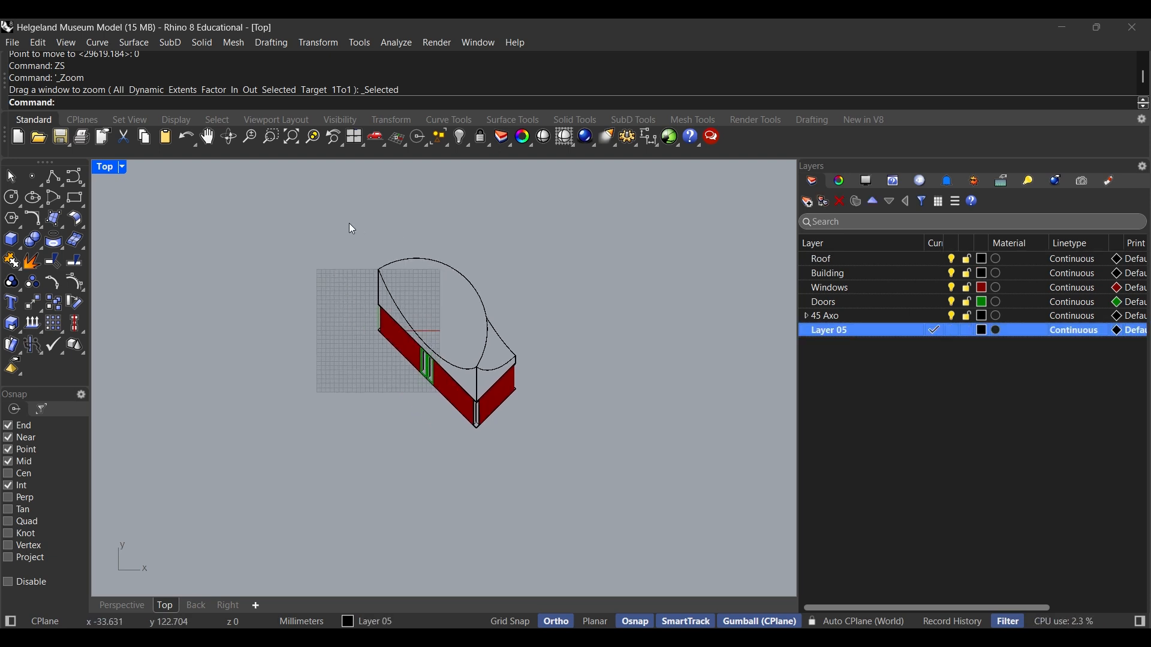
{"action": "left_click", "coordinate": [76, 200]}
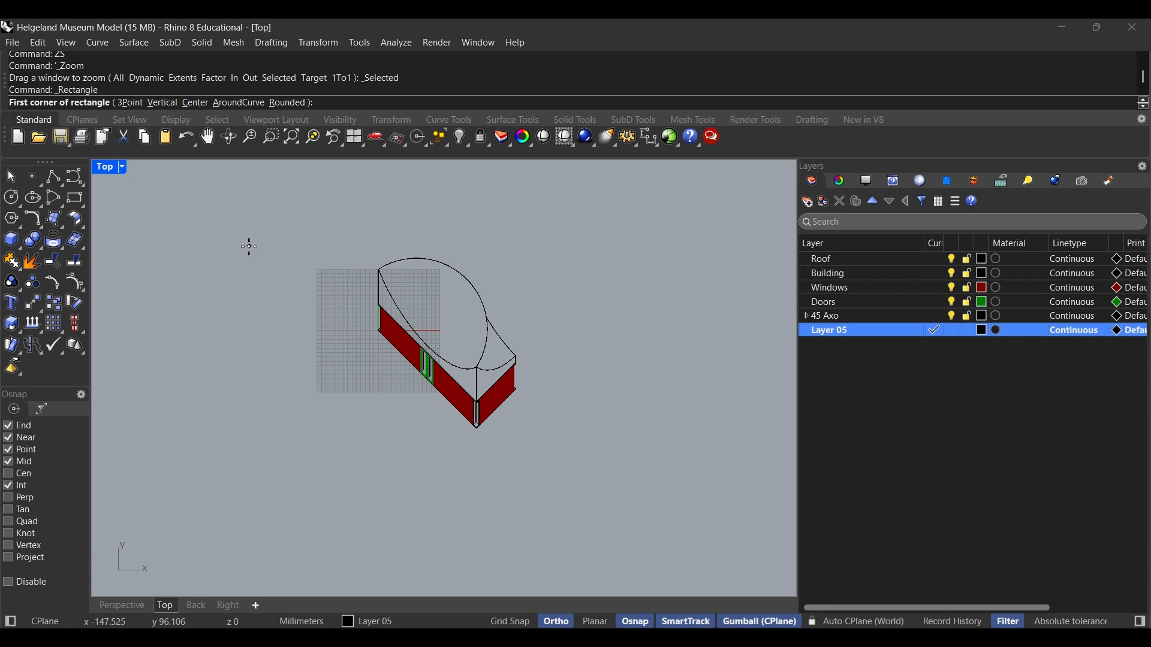
{"action": "left_click", "coordinate": [282, 236]}
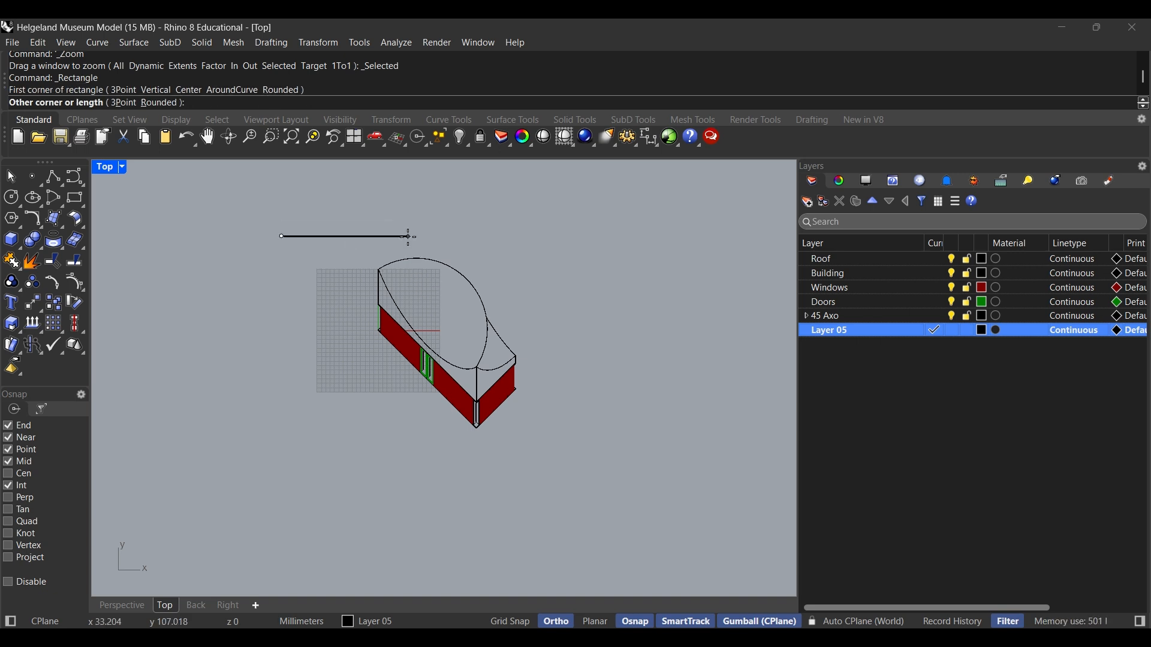
{"action": "type", "text": "11in"}
{"action": "key", "text": "Return"}
{"action": "type", "text": "17in"}
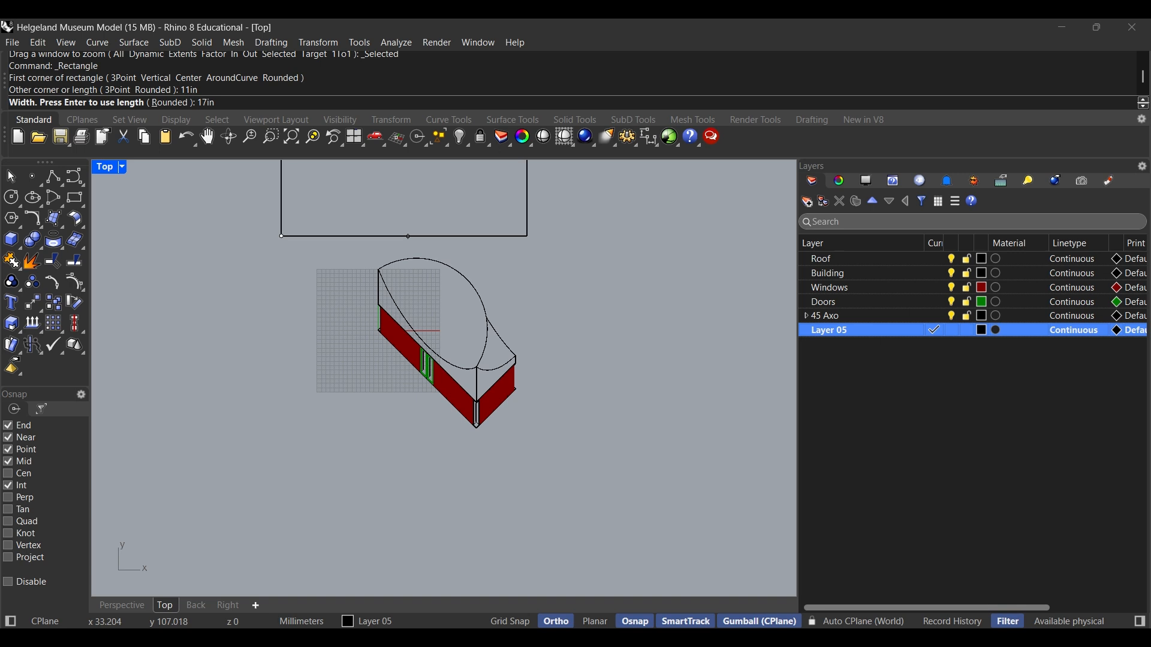
{"action": "key", "text": "Return"}
Rotate the rectangle to landscape orientation and position it so that it frames the scaled drawing
{"action": "left_click", "coordinate": [408, 236]}
{"action": "scroll", "coordinate": [431, 274], "scroll_direction": "down", "scroll_amount": 5}
{"action": "left_click_drag", "start_coordinate": [432, 275], "coordinate": [459, 362]}
{"action": "scroll", "coordinate": [440, 321], "scroll_direction": "up", "scroll_amount": 8}
{"action": "left_click", "coordinate": [416, 394]}
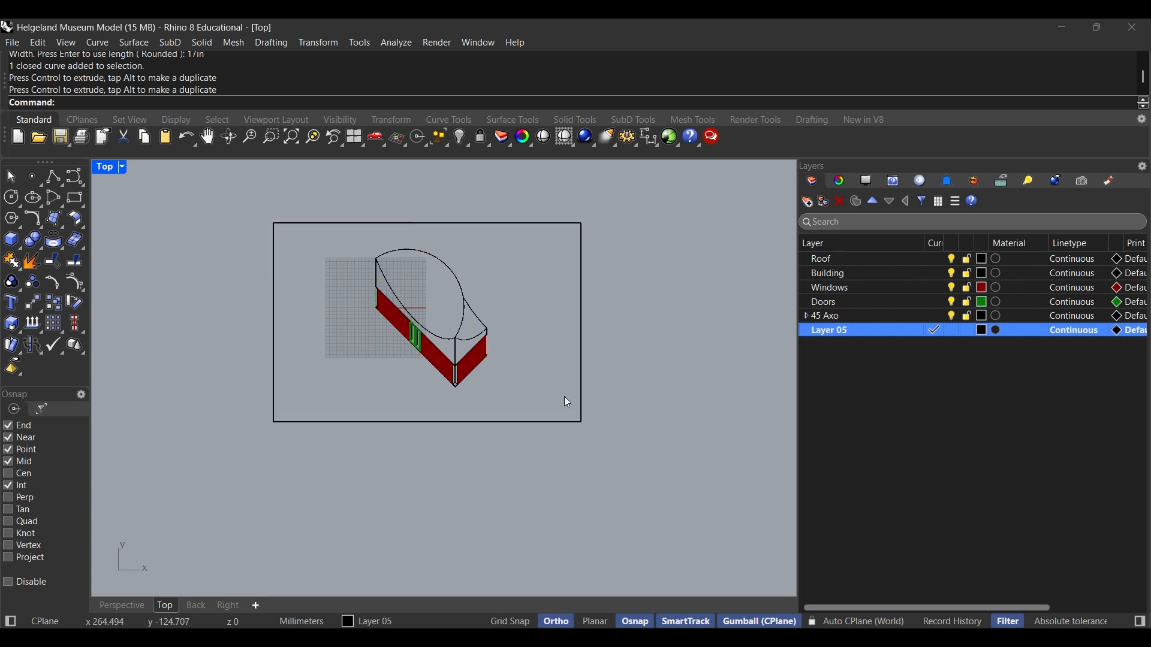
Select all the axonometric linework without the frame and move it straight down inside the 11 x 17 in rectangle
{"action": "left_click_drag", "start_coordinate": [570, 398], "coordinate": [319, 246]}
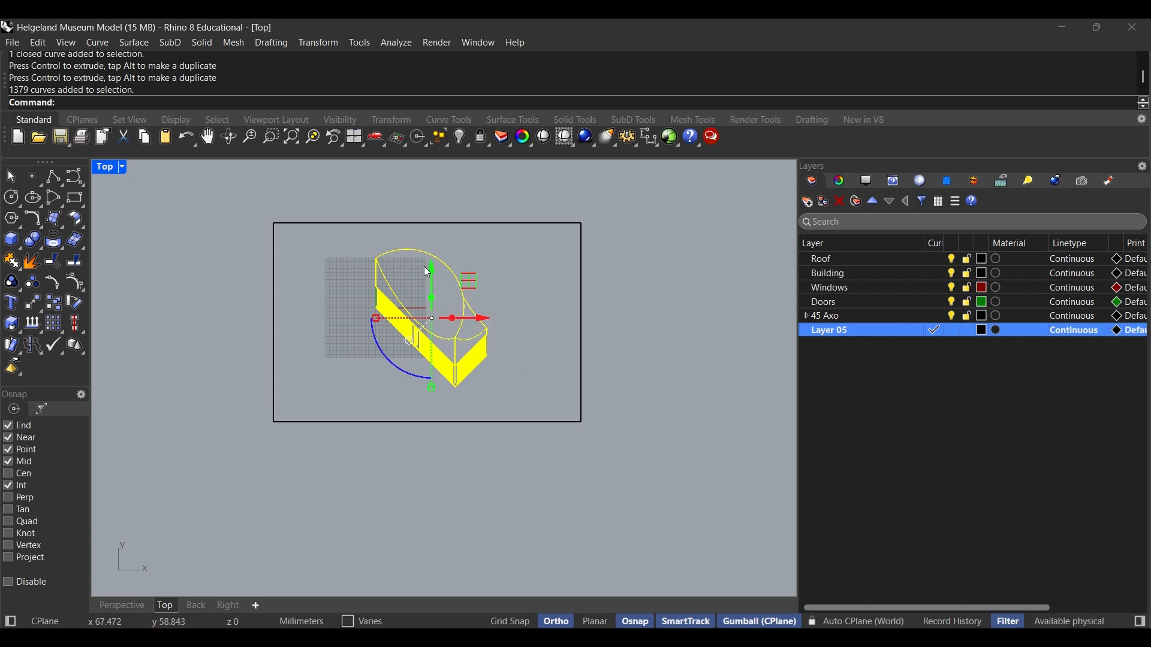
{"action": "left_click", "coordinate": [520, 312]}
{"action": "left_click_drag", "start_coordinate": [509, 398], "coordinate": [312, 244]}
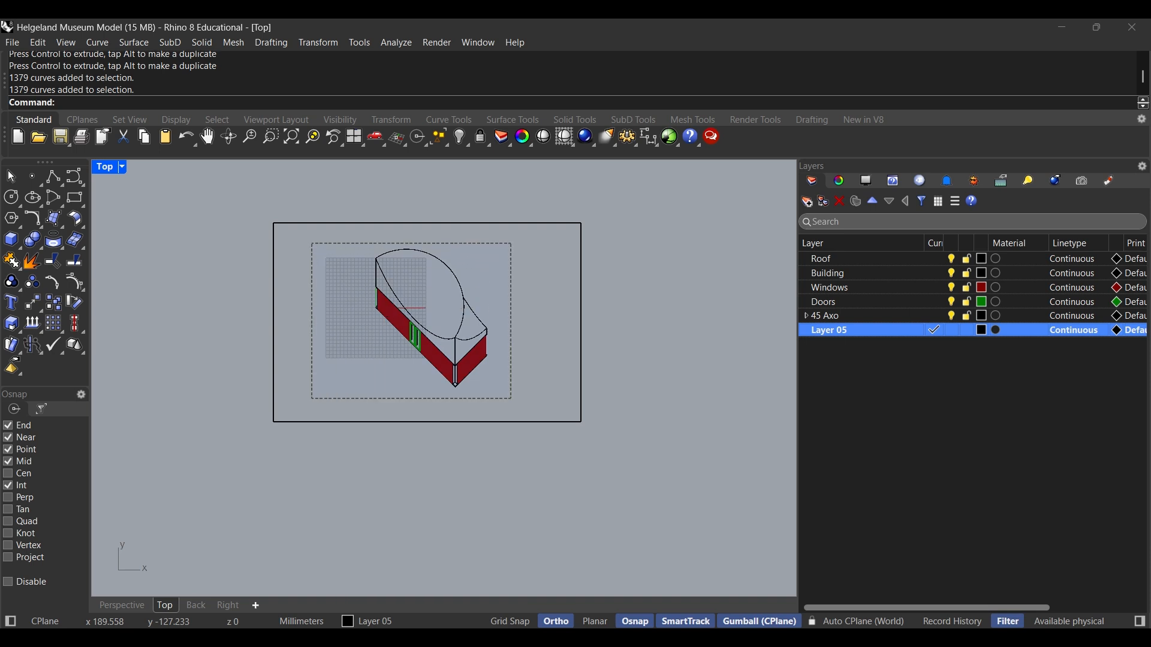
{"action": "mouse_move", "coordinate": [436, 300]}
{"action": "left_mouse_down"}
{"action": "mouse_move", "coordinate": [436, 354]}
{"action": "mouse_move", "coordinate": [438, 311]}
{"action": "left_mouse_up"}
{"action": "left_click", "coordinate": [437, 321]}
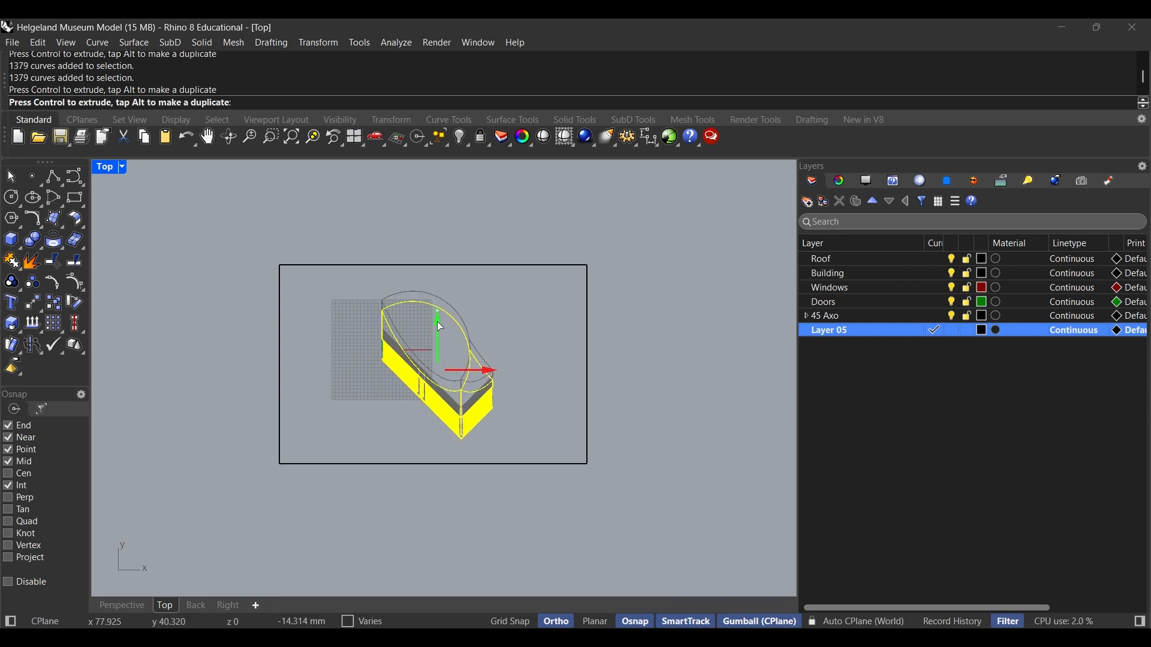
Compare the rectangle's centre with the linework's and nudge the linework vertically to sit more centrally in the frame
{"action": "left_click", "coordinate": [311, 264]}
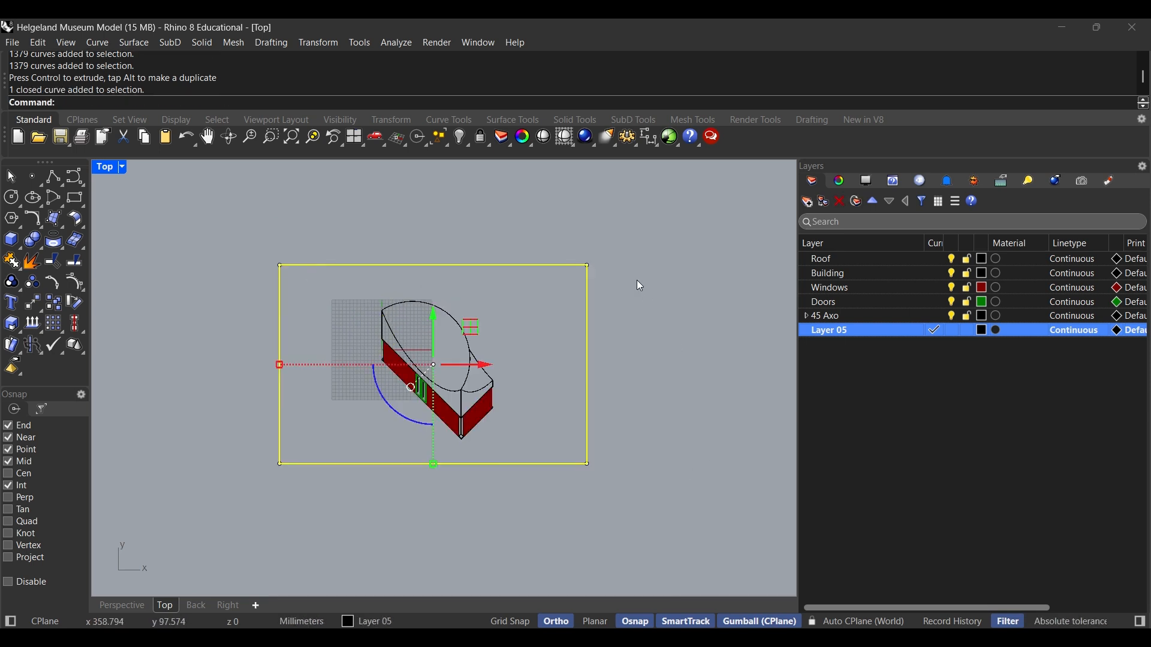
{"action": "scroll", "coordinate": [637, 280], "scroll_direction": "up", "scroll_amount": 5}
{"action": "left_click_drag", "start_coordinate": [542, 274], "coordinate": [537, 333]}
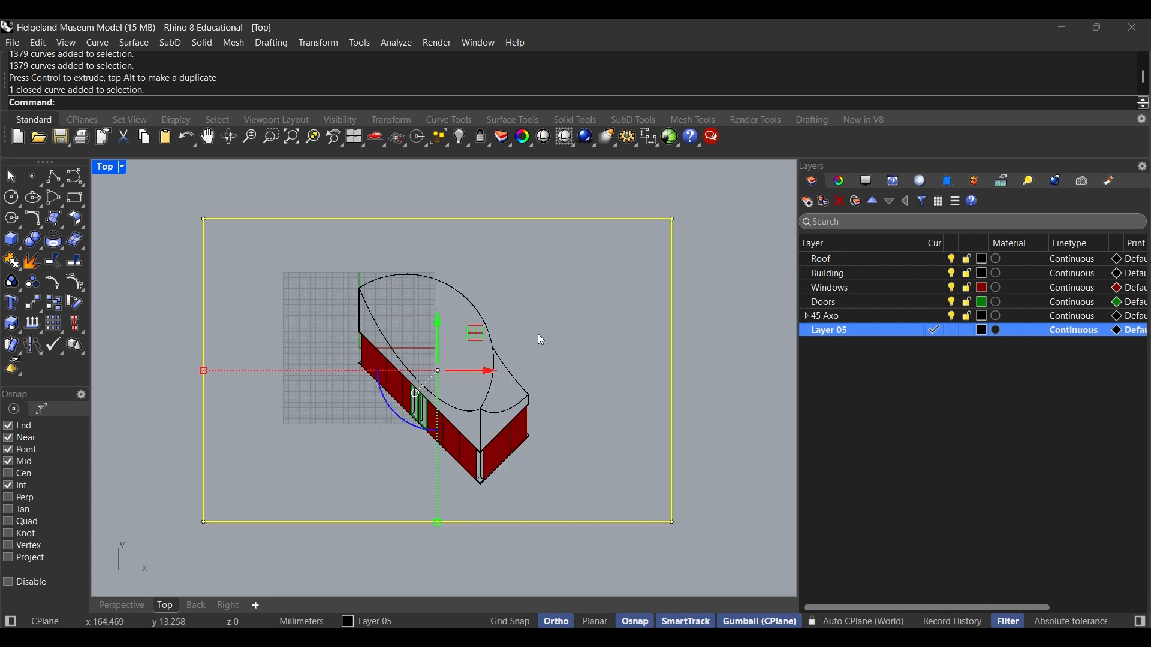
{"action": "left_click", "coordinate": [544, 444]}
{"action": "left_click_drag", "start_coordinate": [557, 489], "coordinate": [359, 329]}
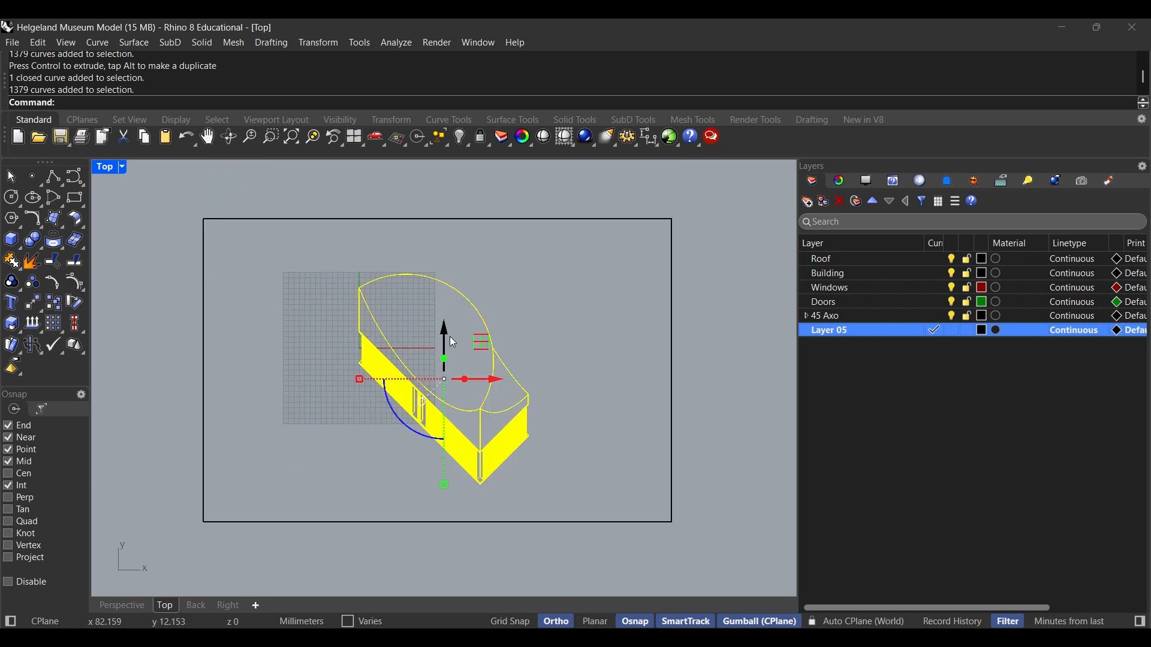
{"action": "left_click_drag", "start_coordinate": [480, 342], "coordinate": [481, 335]}
{"action": "left_click", "coordinate": [550, 321]}
{"action": "scroll", "coordinate": [550, 322], "scroll_direction": "down", "scroll_amount": 8}
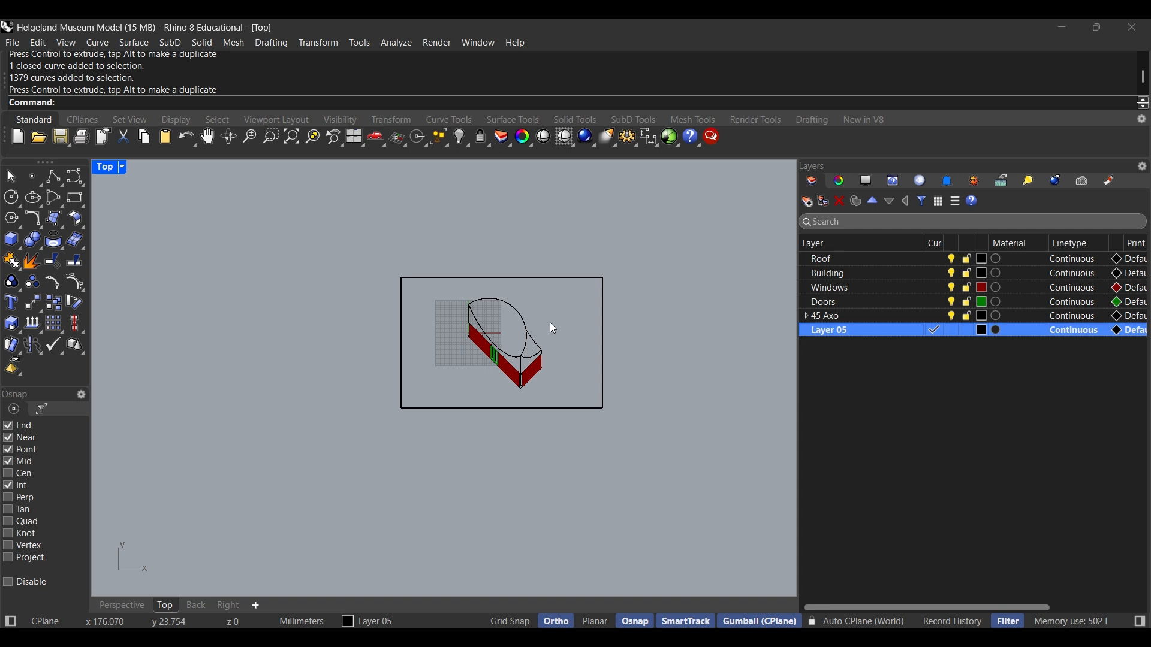
{"action": "left_click_drag", "start_coordinate": [549, 322], "coordinate": [514, 381]}
{"action": "scroll", "coordinate": [508, 418], "scroll_direction": "up", "scroll_amount": 8}
{"action": "scroll", "coordinate": [559, 450], "scroll_direction": "down", "scroll_amount": 4}
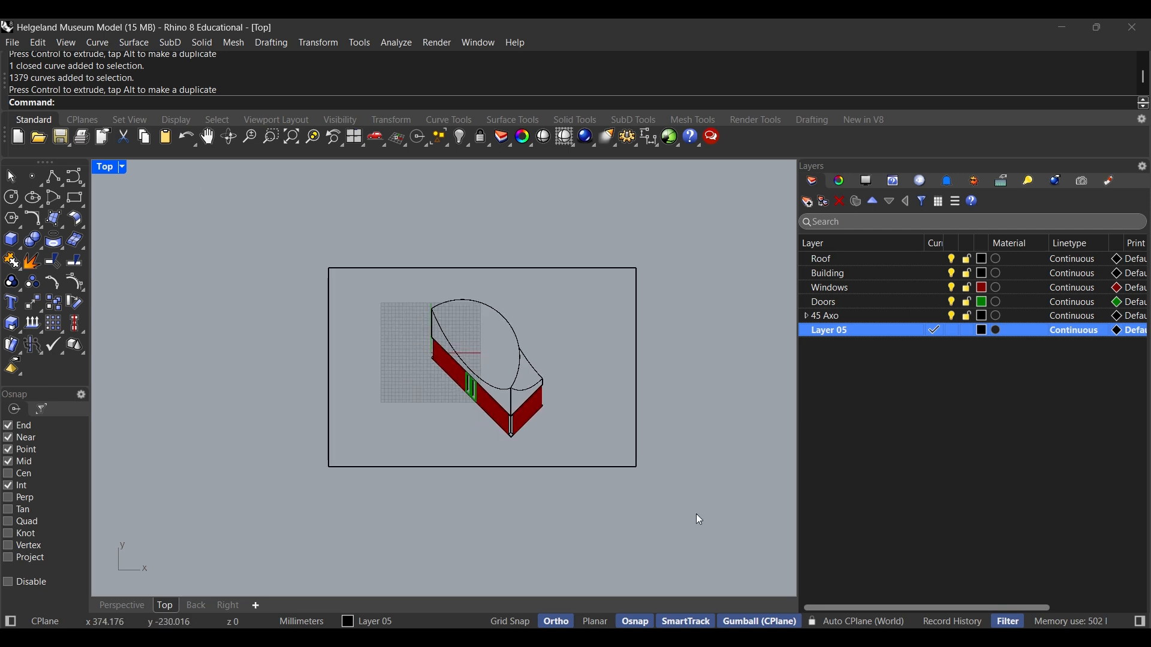
Export only the axonometric linework, without the frame, as the Illustrator file Helgeland Museum Linework, preserving model scale at 1 mm = 1 mm in RGB
{"action": "left_click_drag", "start_coordinate": [695, 476], "coordinate": [238, 248]}
{"action": "scroll", "coordinate": [592, 416], "scroll_direction": "down", "scroll_amount": 3}
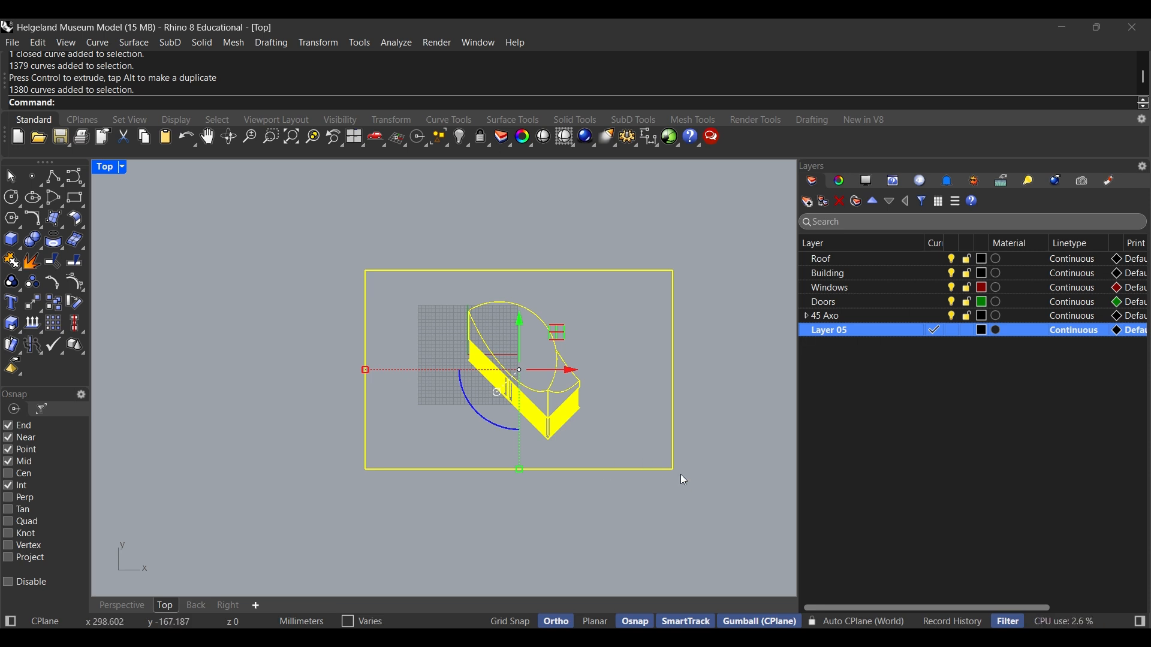
{"action": "left_click_drag", "start_coordinate": [691, 493], "coordinate": [658, 462]}
{"action": "scroll", "coordinate": [590, 407], "scroll_direction": "up", "scroll_amount": 6}
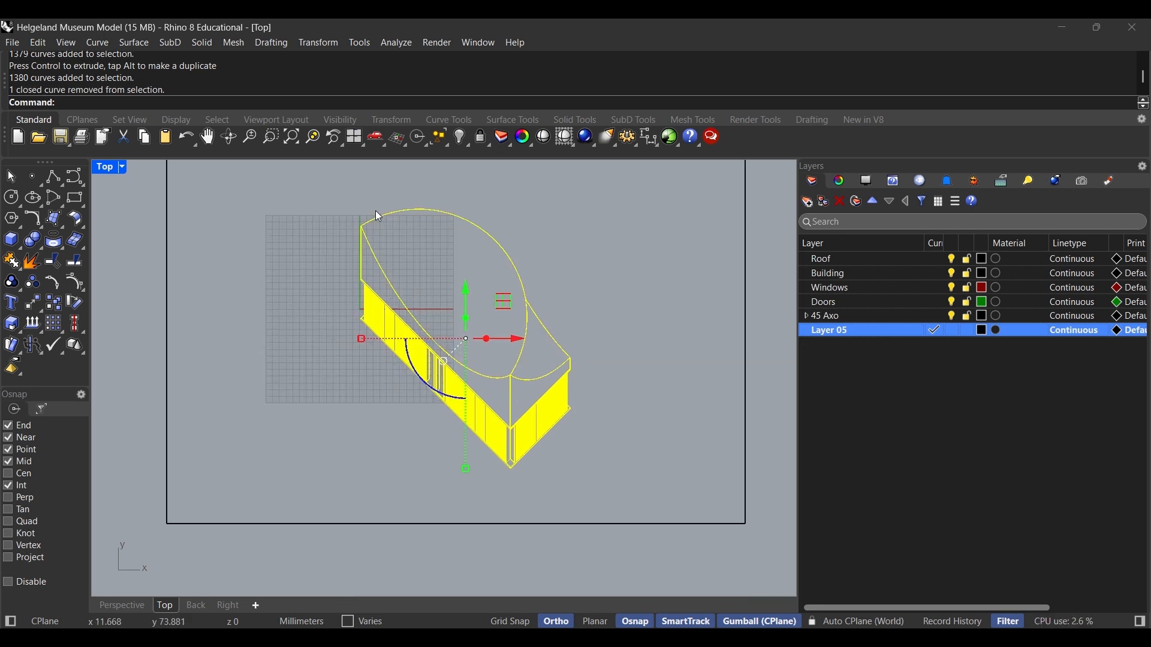
{"action": "type", "text": "Export"}
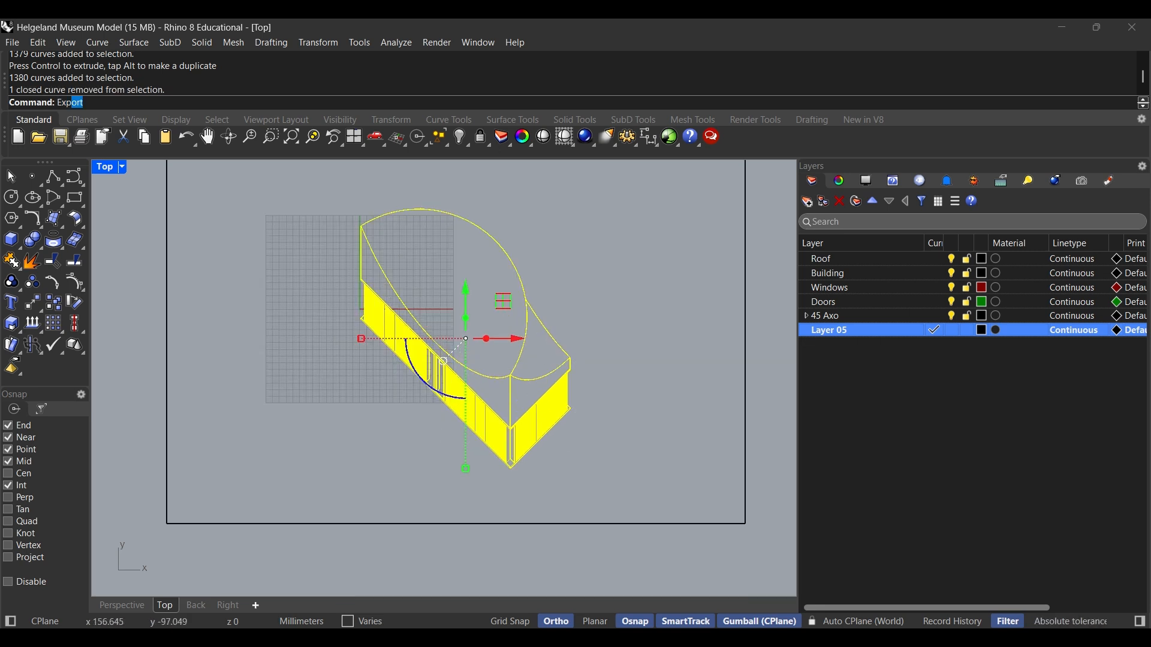
{"action": "key", "text": "Return"}
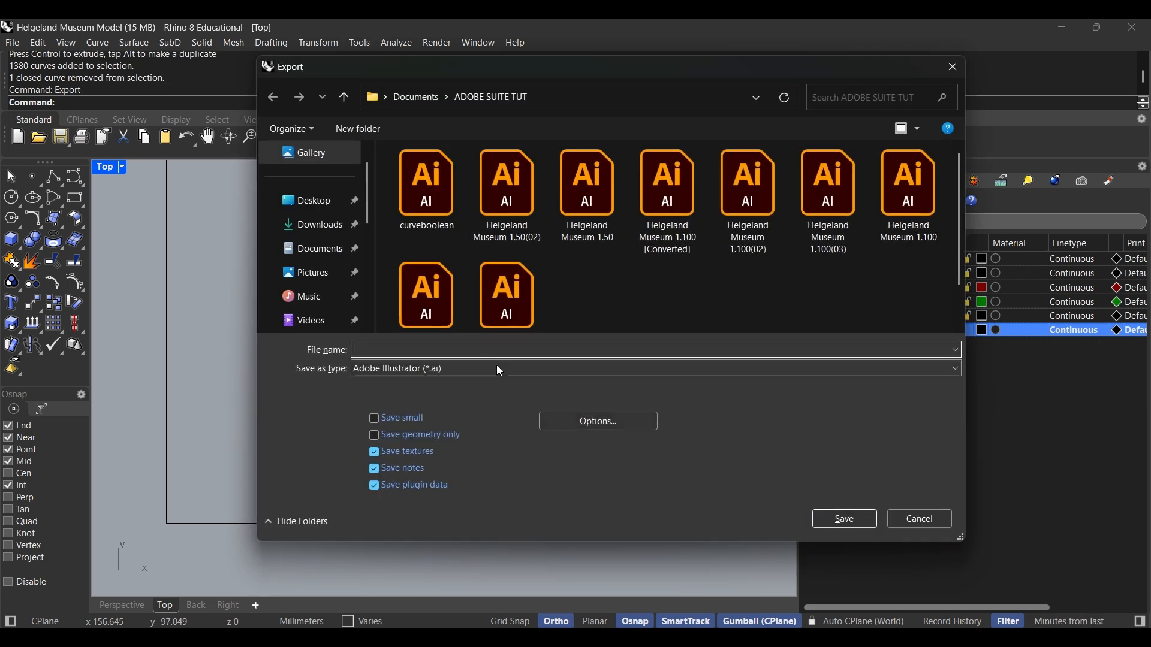
{"action": "type", "text": "Helgela"}
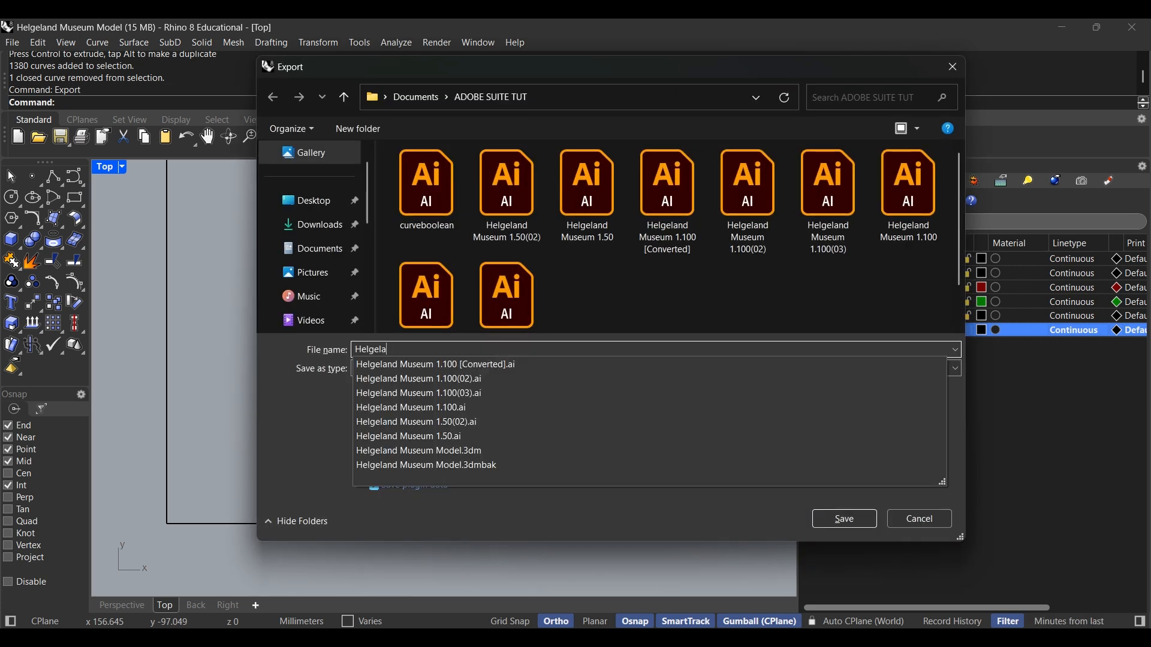
{"action": "type", "text": "nd Museum Linework"}
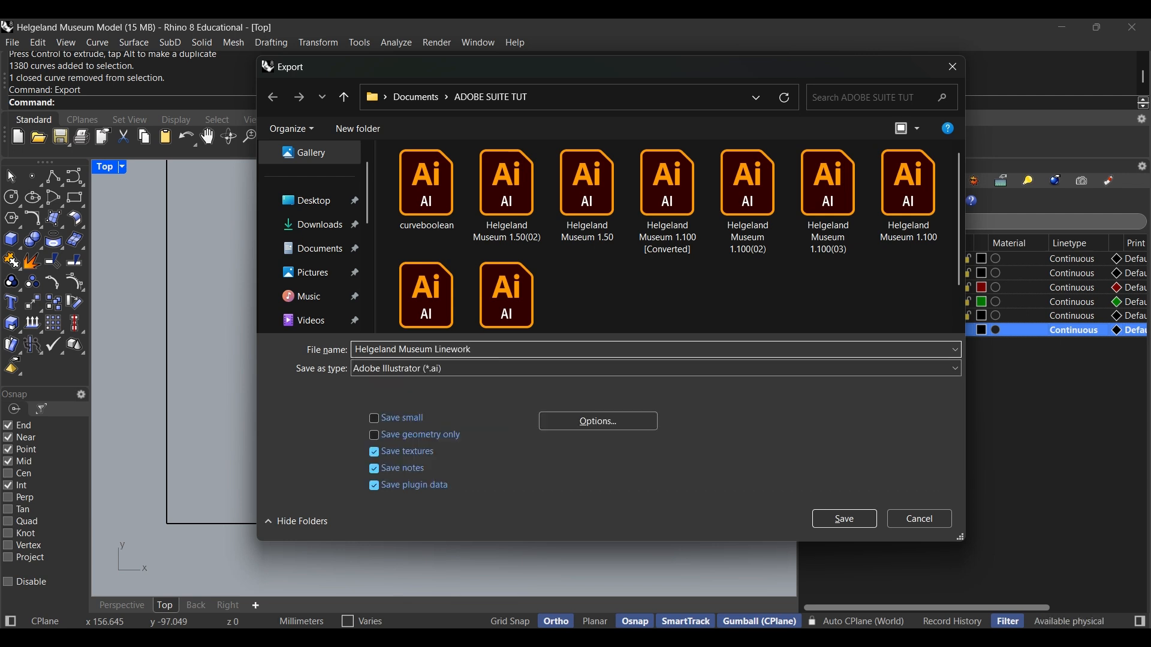
{"action": "key", "text": "Return"}
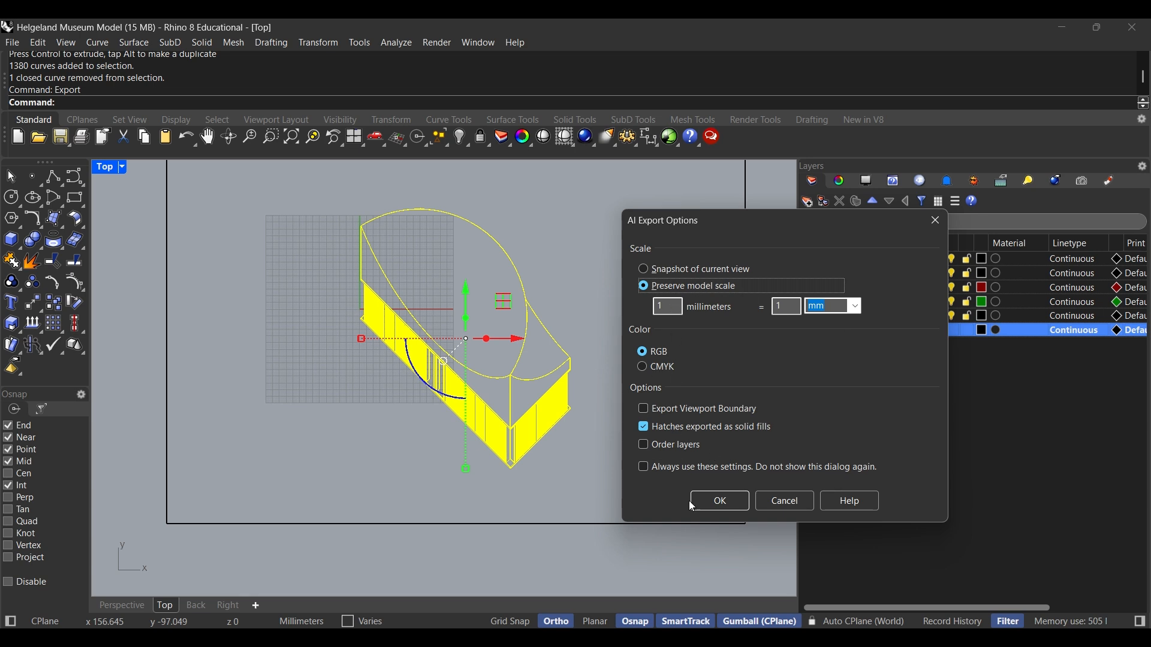
{"action": "left_click", "coordinate": [735, 507]}
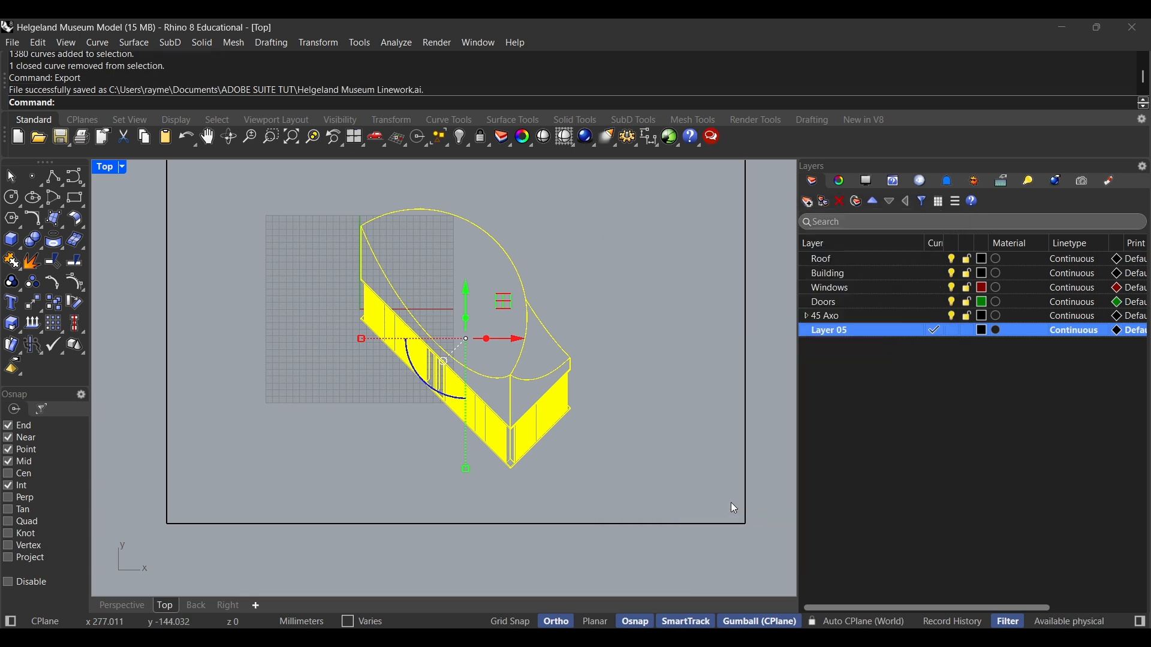
Open Helgeland Museum Linework from the ADOBE SUITE TUT folder in Documents in Illustrator, dismissing the printer driver warning
{"action": "left_click", "coordinate": [576, 638]}
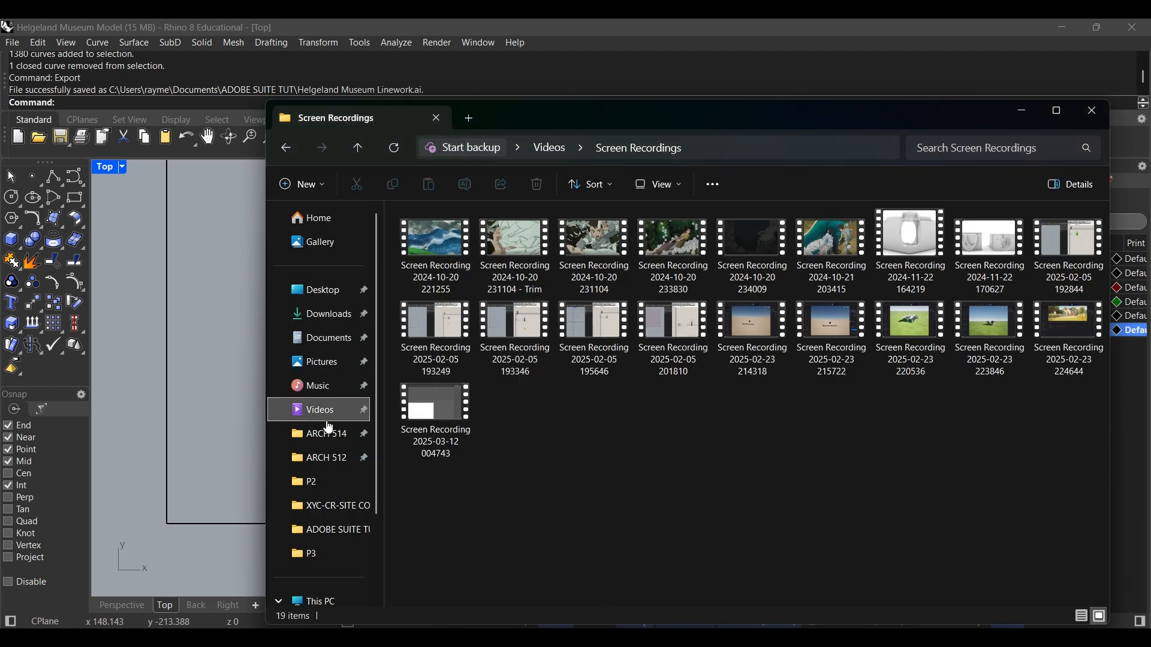
{"action": "left_click", "coordinate": [351, 342]}
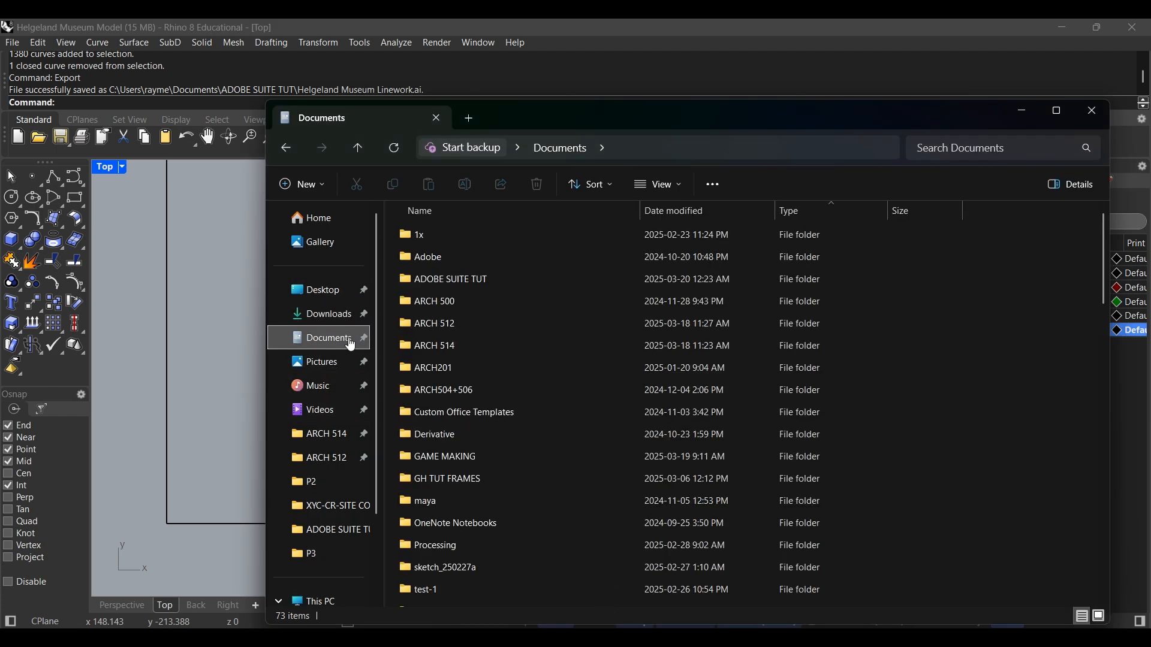
{"action": "double_click", "coordinate": [498, 279]}
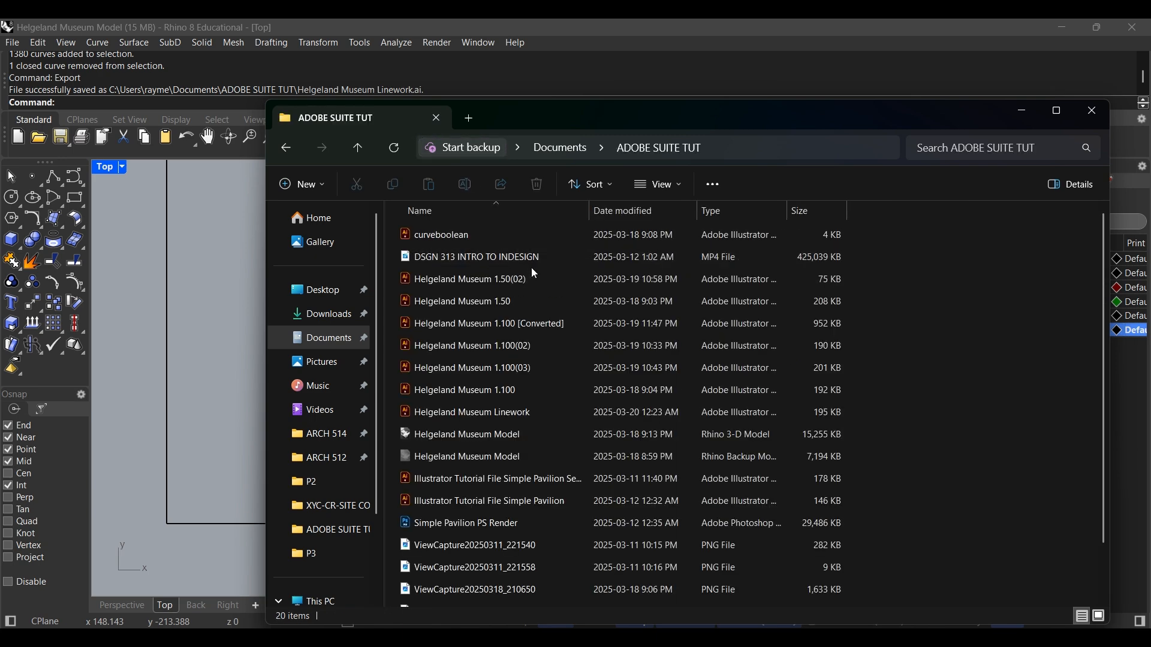
{"action": "scroll", "coordinate": [531, 268], "scroll_direction": "down", "scroll_amount": 1}
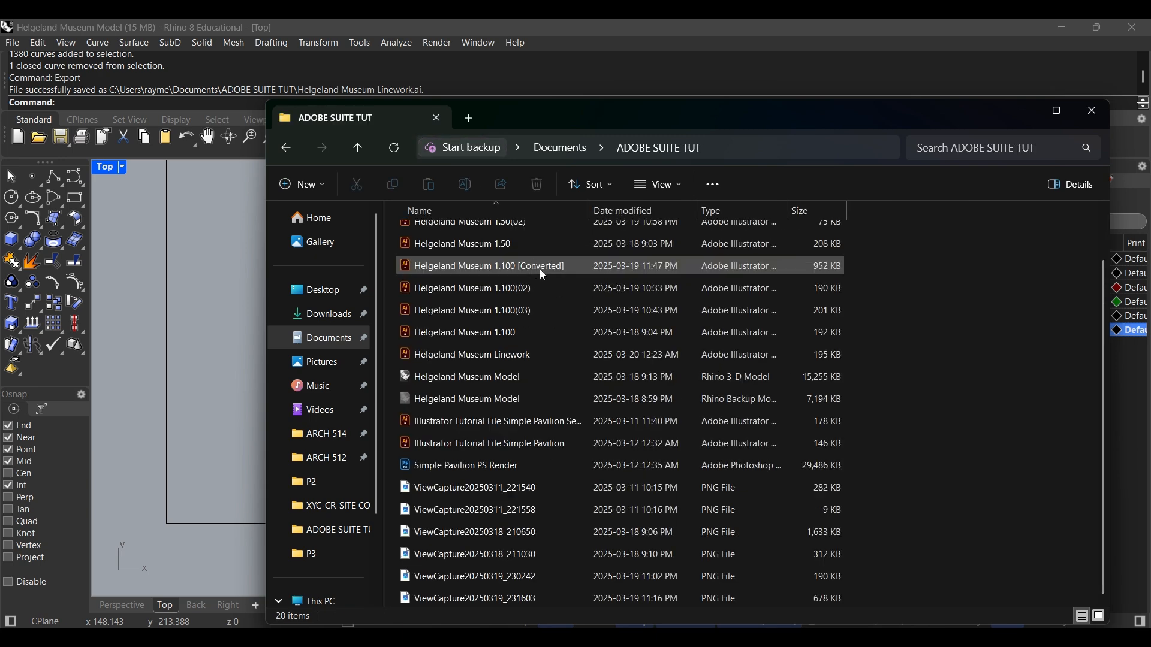
{"action": "left_click", "coordinate": [572, 354]}
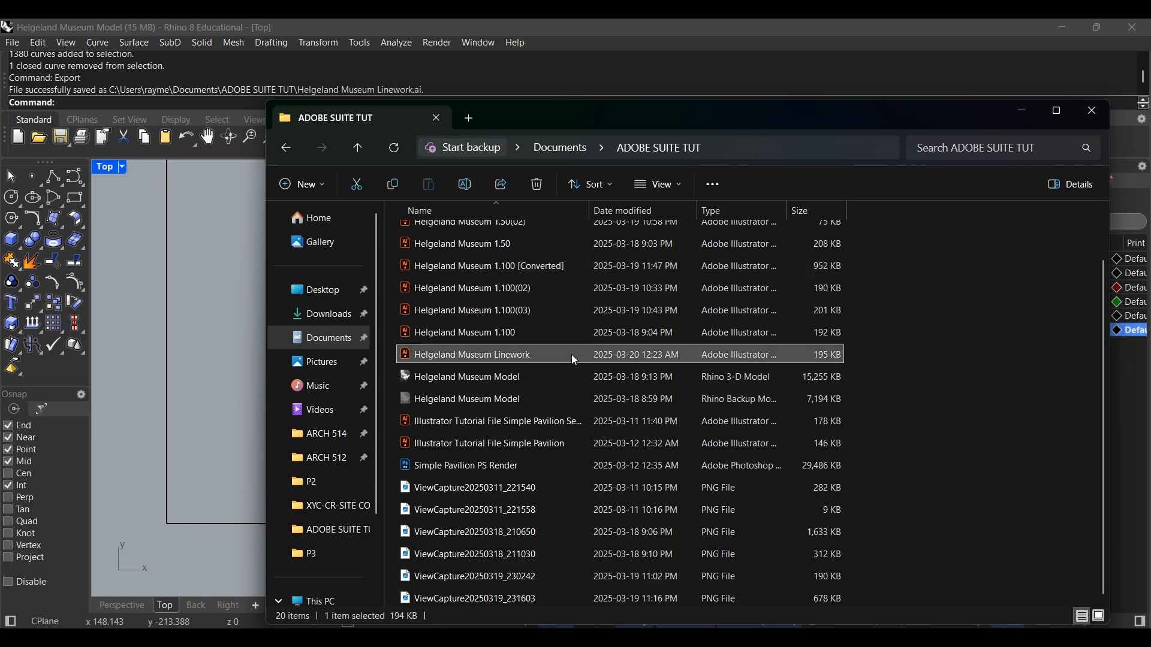
{"action": "double_click", "coordinate": [570, 354]}
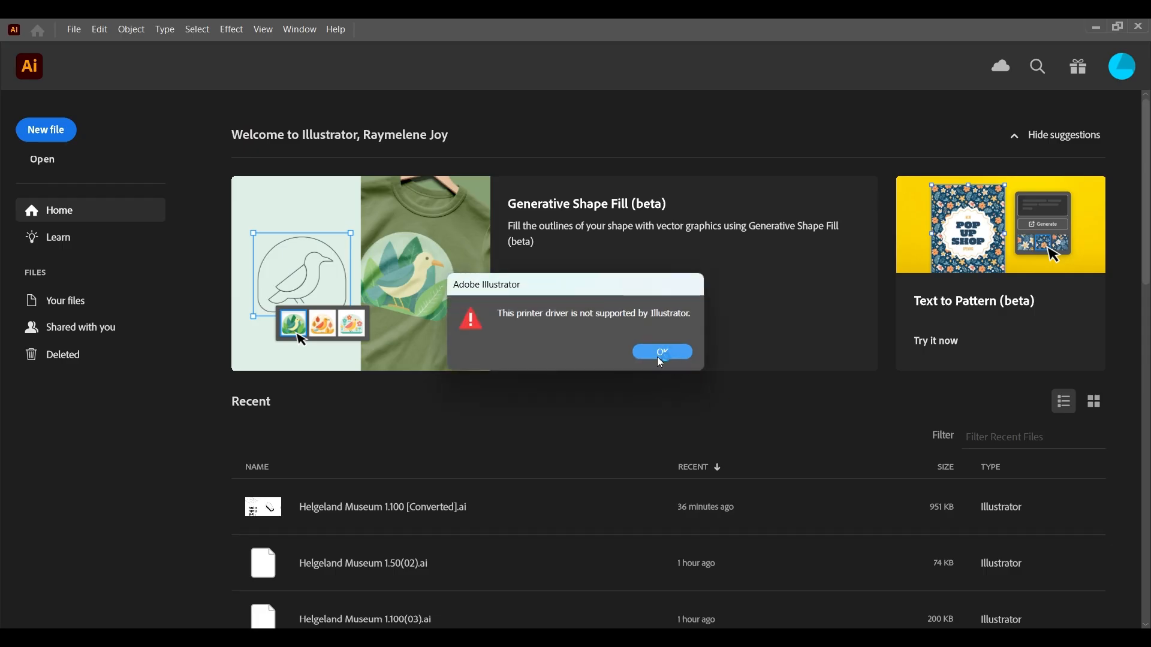
{"action": "left_click", "coordinate": [659, 353]}
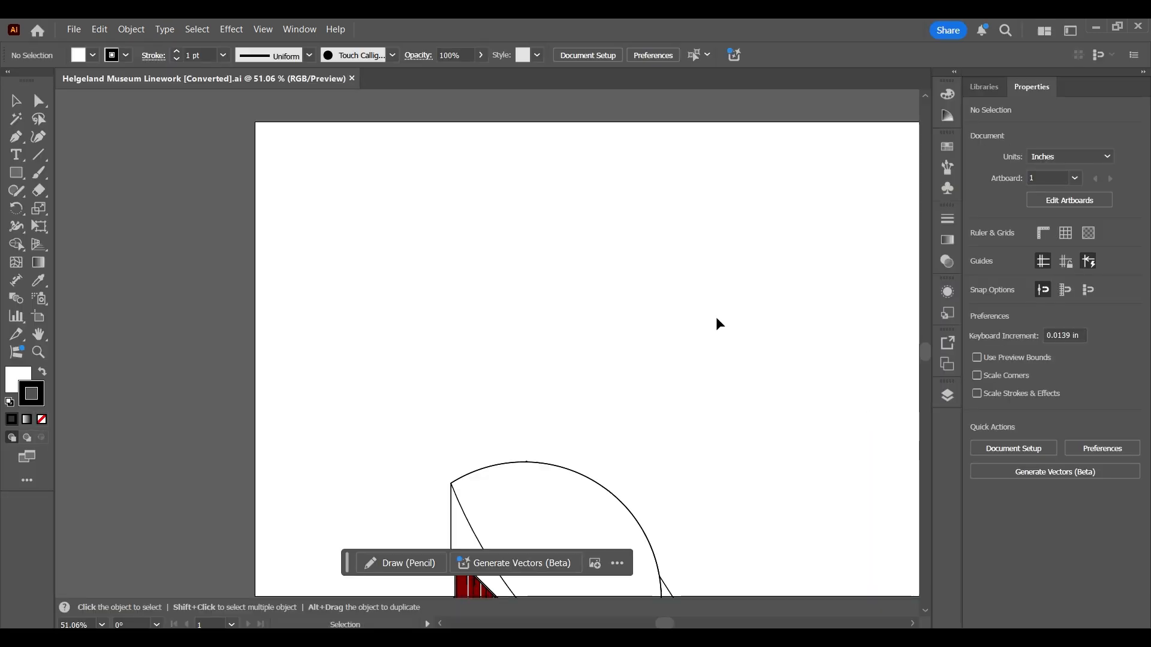
Select all the imported museum linework and move it from the artboard's lower edge fully onto the artboard
{"action": "scroll", "coordinate": [716, 321], "scroll_direction": "down", "scroll_amount": 2}
{"action": "scroll", "coordinate": [771, 539], "scroll_direction": "up", "scroll_amount": 2}
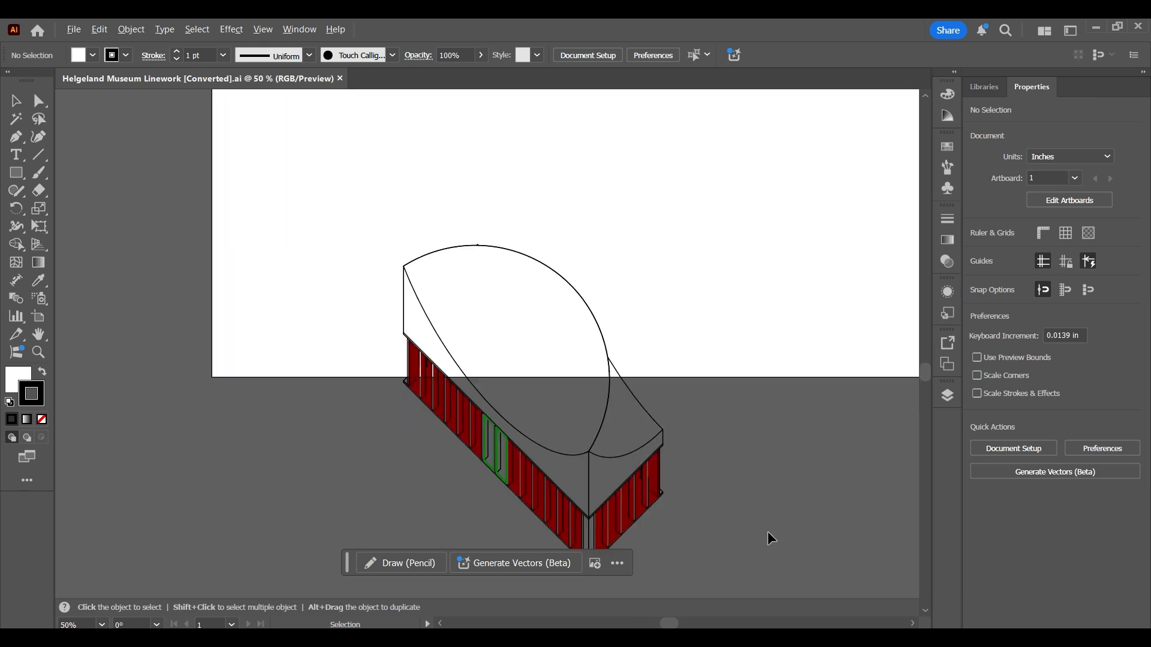
{"action": "scroll", "coordinate": [768, 540], "scroll_direction": "down", "scroll_amount": 1}
{"action": "left_click_drag", "start_coordinate": [751, 567], "coordinate": [422, 296]}
{"action": "scroll", "coordinate": [506, 406], "scroll_direction": "down", "scroll_amount": 2}
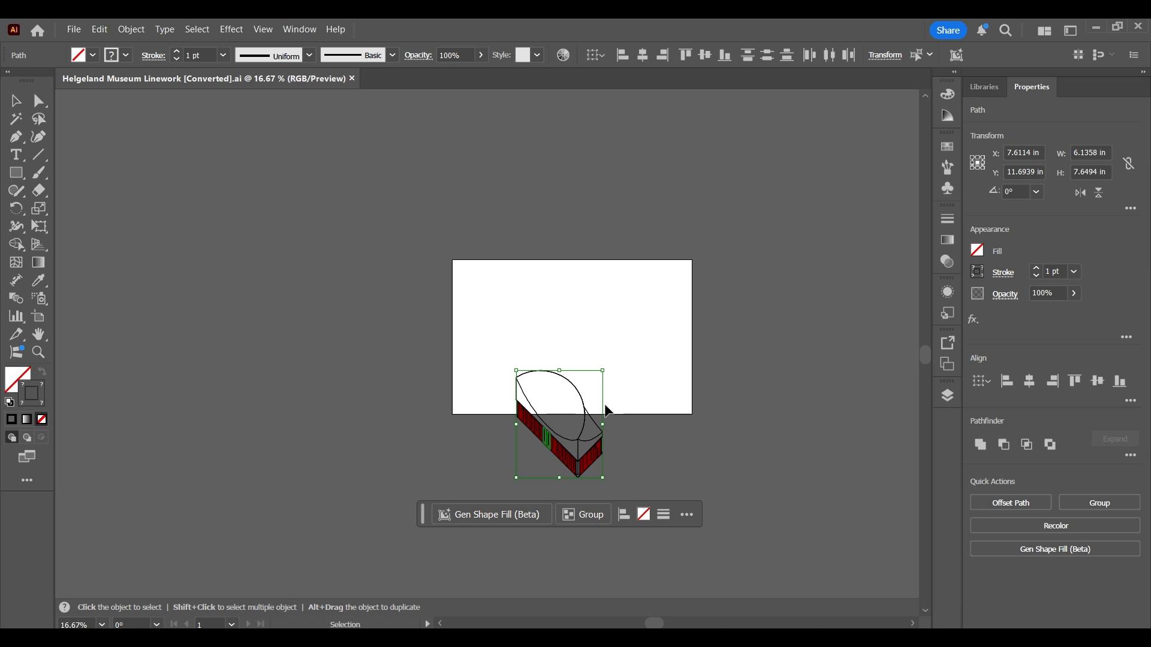
{"action": "scroll", "coordinate": [705, 428], "scroll_direction": "up", "scroll_amount": 1}
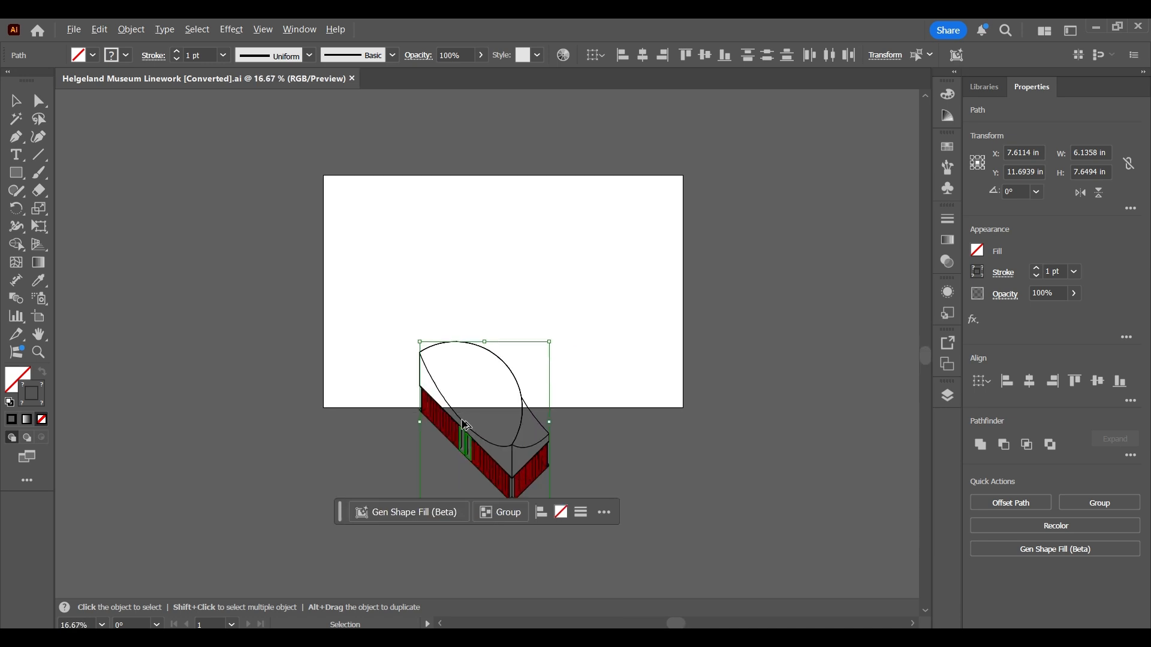
{"action": "scroll", "coordinate": [465, 426], "scroll_direction": "up", "scroll_amount": 1}
{"action": "scroll", "coordinate": [374, 405], "scroll_direction": "down", "scroll_amount": 4}
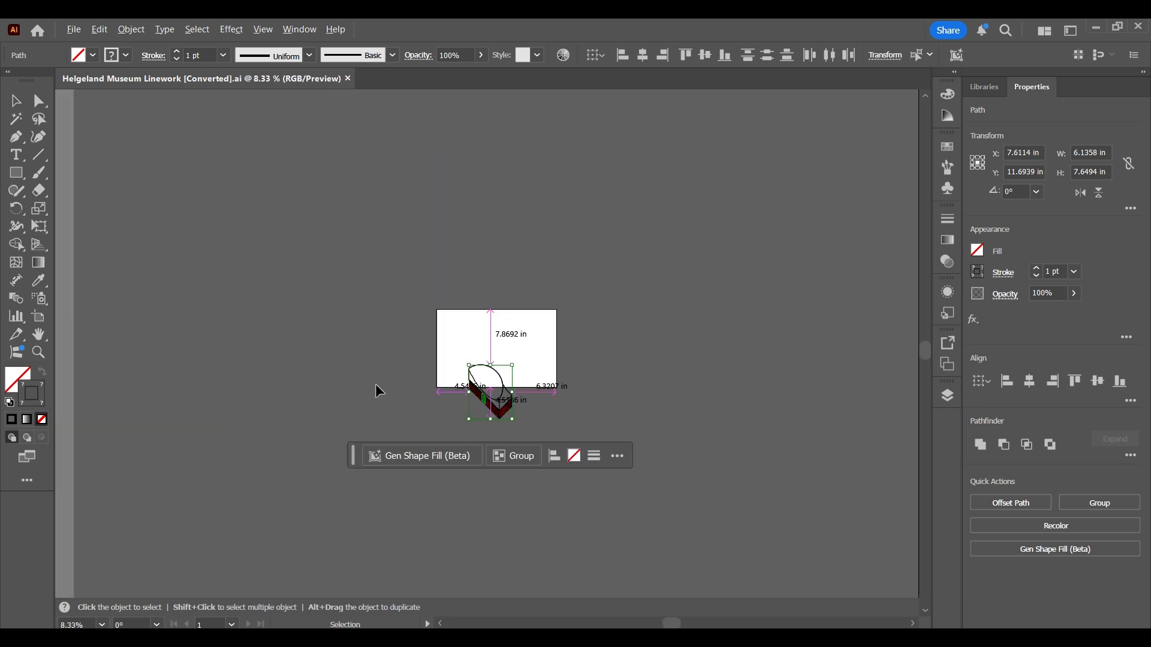
{"action": "scroll", "coordinate": [379, 391], "scroll_direction": "down", "scroll_amount": 2}
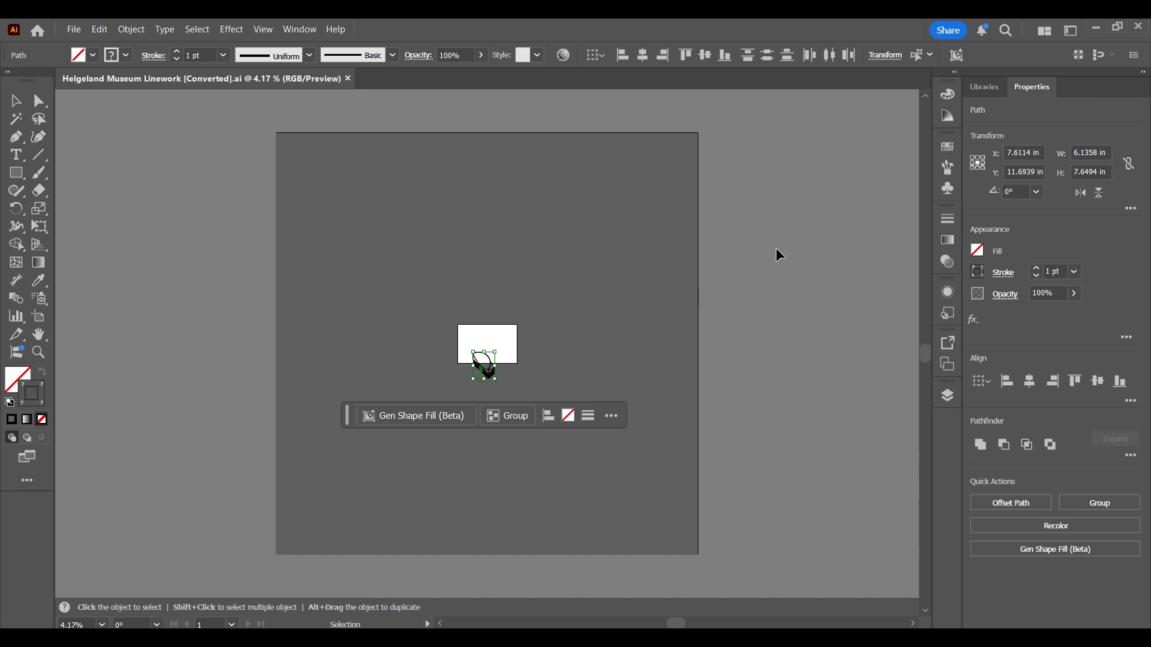
{"action": "key", "text": "ctrl+minus"}
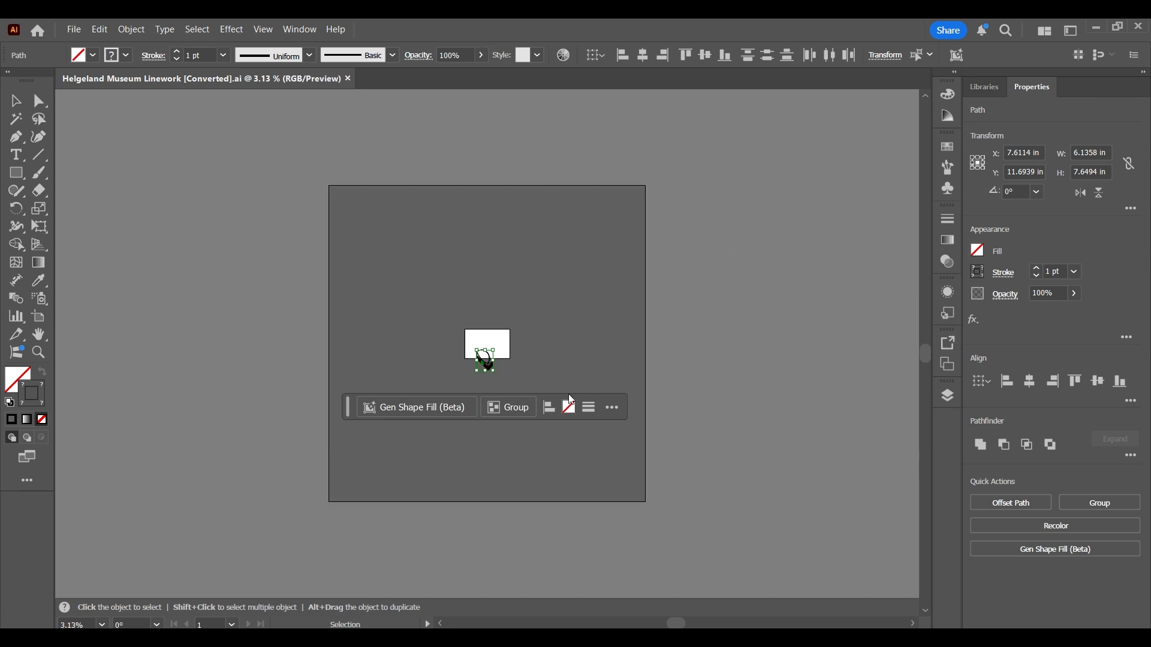
{"action": "scroll", "coordinate": [483, 372], "scroll_direction": "up", "scroll_amount": 3}
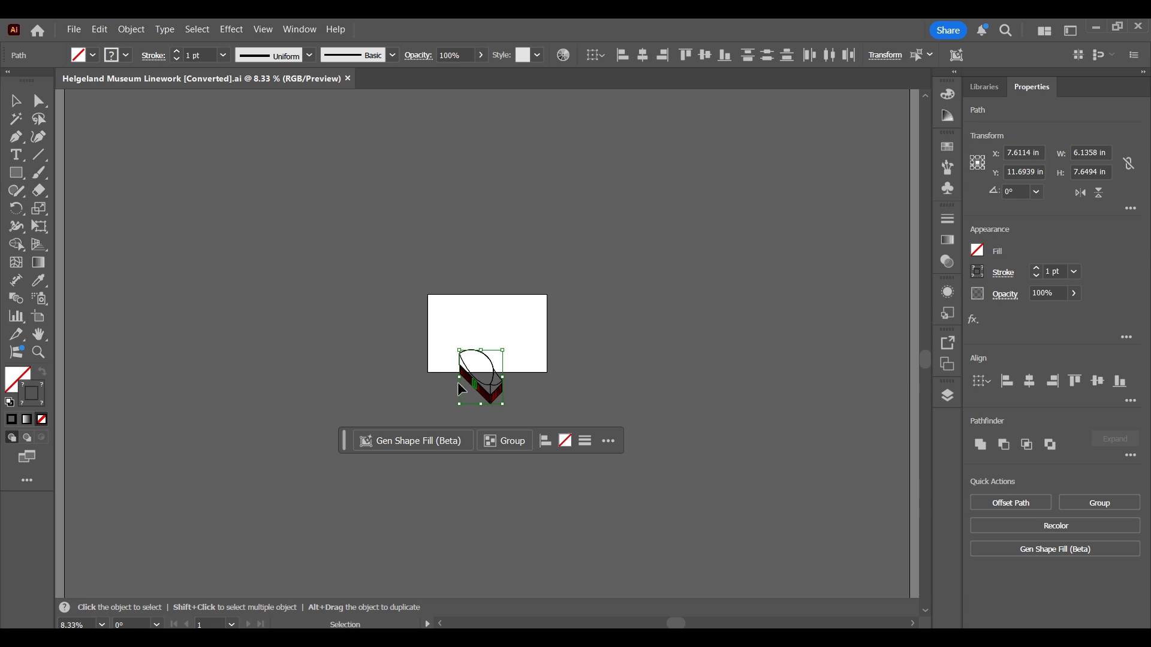
{"action": "scroll", "coordinate": [462, 389], "scroll_direction": "up", "scroll_amount": 2}
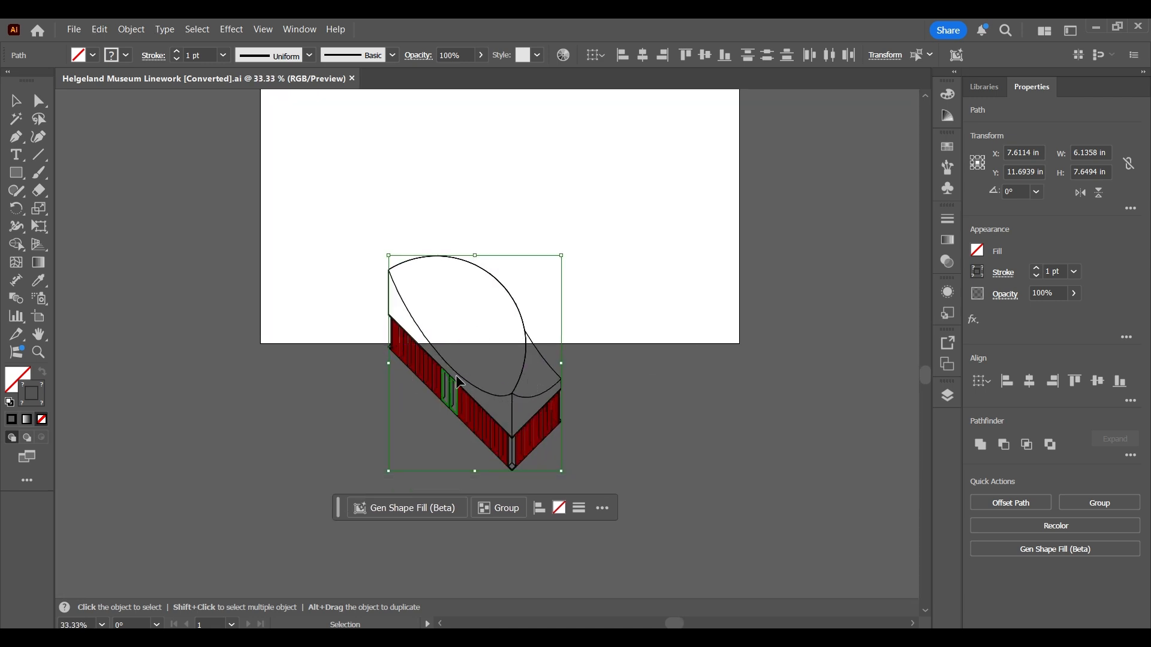
{"action": "left_click_drag", "start_coordinate": [457, 381], "coordinate": [509, 238]}
{"action": "scroll", "coordinate": [480, 221], "scroll_direction": "up", "scroll_amount": 3}
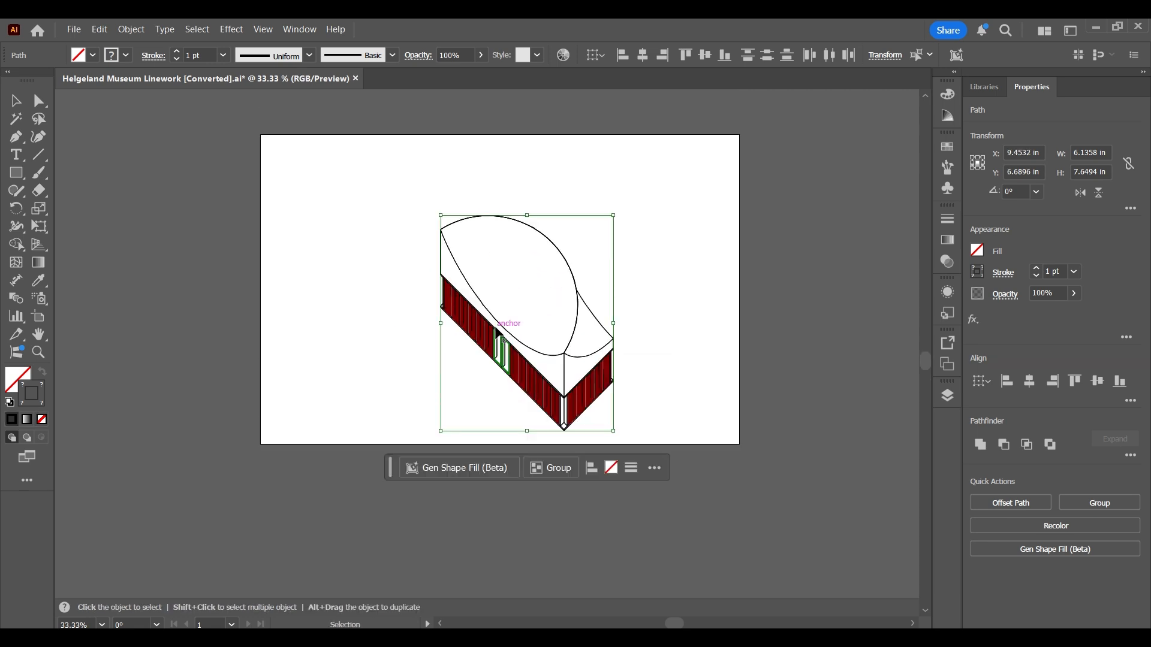
Nudge the linework up and slightly left to centre it on the artboard, then deselect it and check its placement
{"action": "scroll", "coordinate": [497, 333], "scroll_direction": "up", "scroll_amount": 1}
{"action": "left_click_drag", "start_coordinate": [496, 332], "coordinate": [485, 308]}
{"action": "scroll", "coordinate": [491, 307], "scroll_direction": "down", "scroll_amount": 1}
{"action": "left_click", "coordinate": [674, 298]}
{"action": "scroll", "coordinate": [499, 249], "scroll_direction": "up", "scroll_amount": 2}
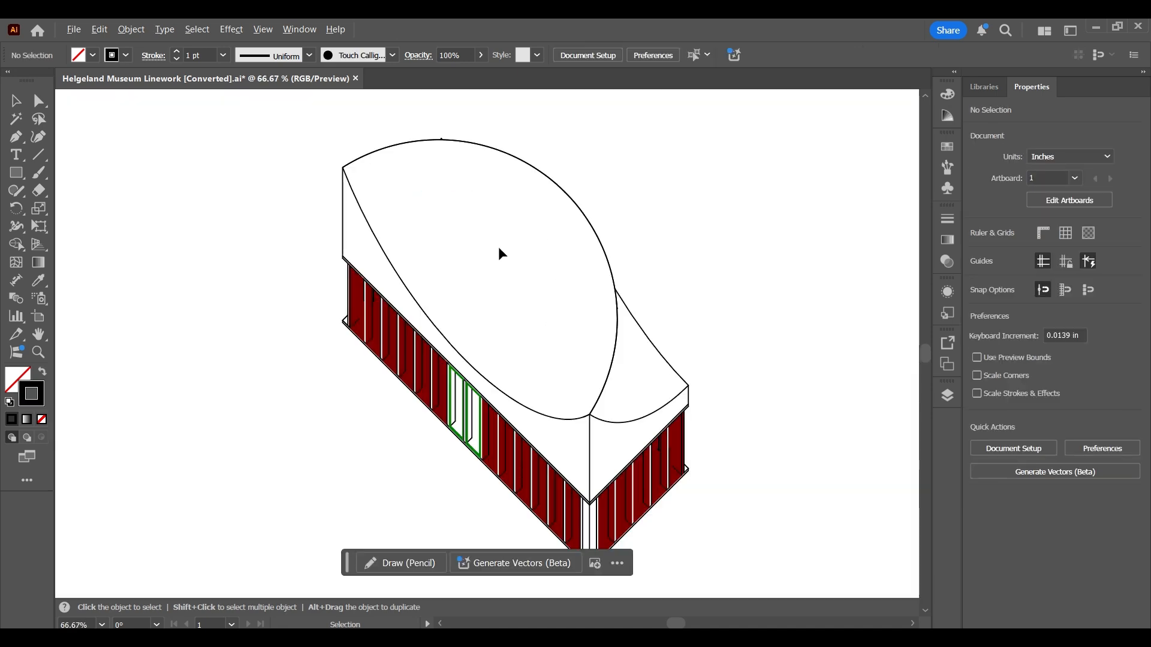
{"action": "scroll", "coordinate": [516, 244], "scroll_direction": "down", "scroll_amount": 2}
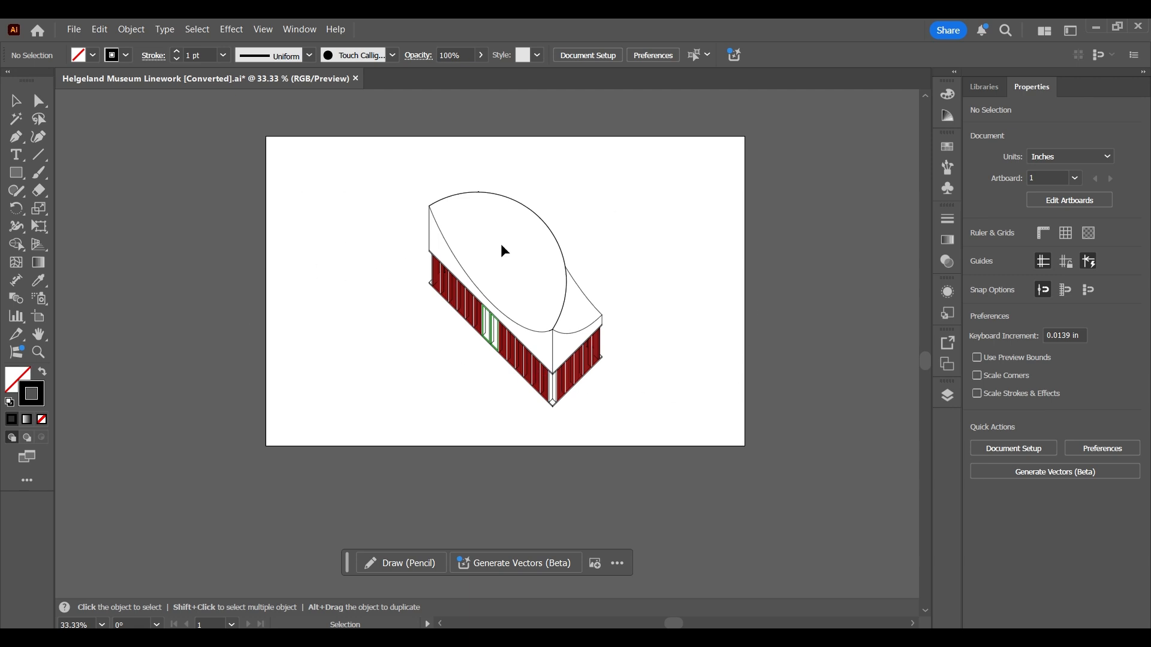
{"action": "scroll", "coordinate": [503, 239], "scroll_direction": "up", "scroll_amount": 1}
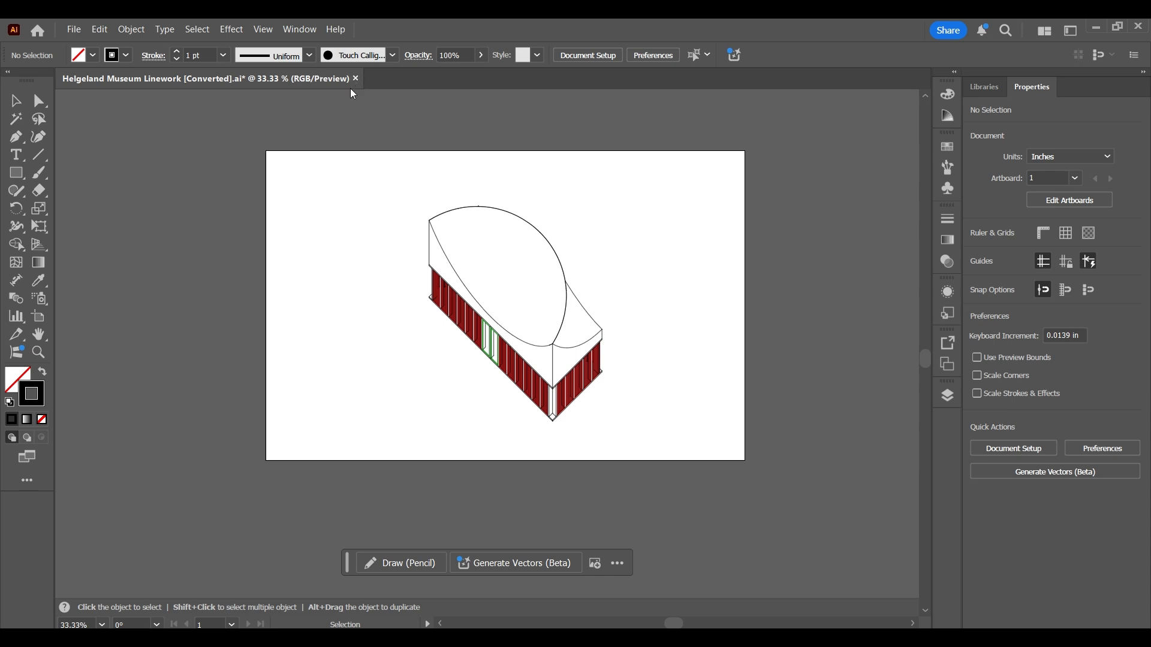
{"action": "left_click", "coordinate": [294, 30]}
{"action": "left_click", "coordinate": [294, 30]}
{"action": "left_click", "coordinate": [1139, 54]}
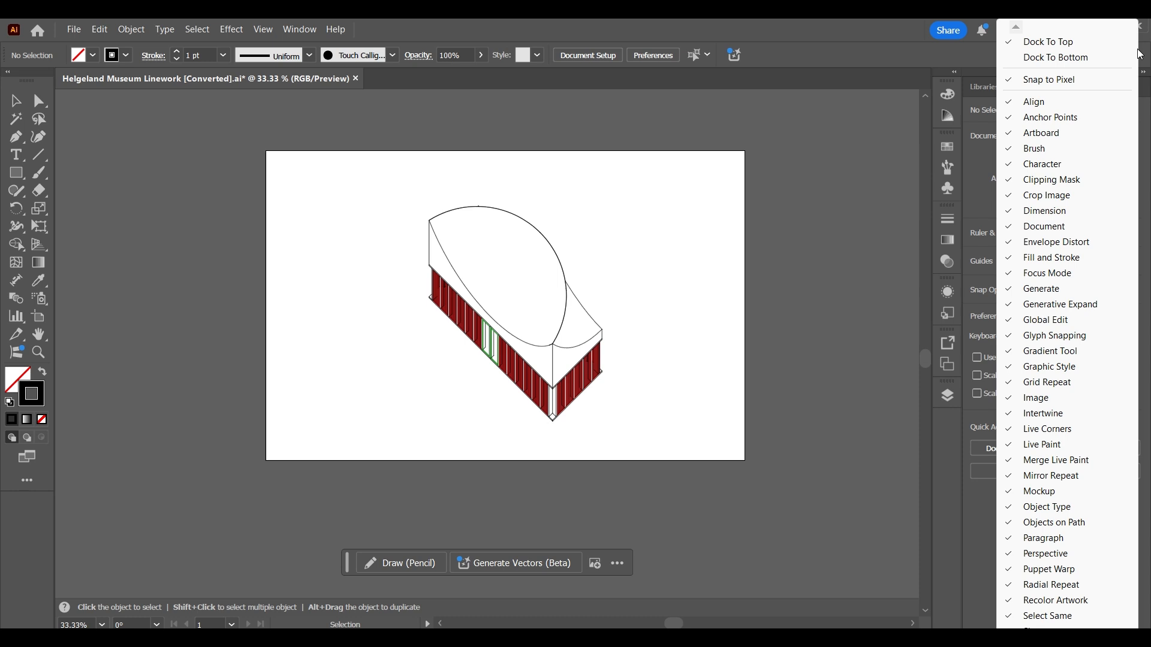
{"action": "left_click", "coordinate": [896, 146]}
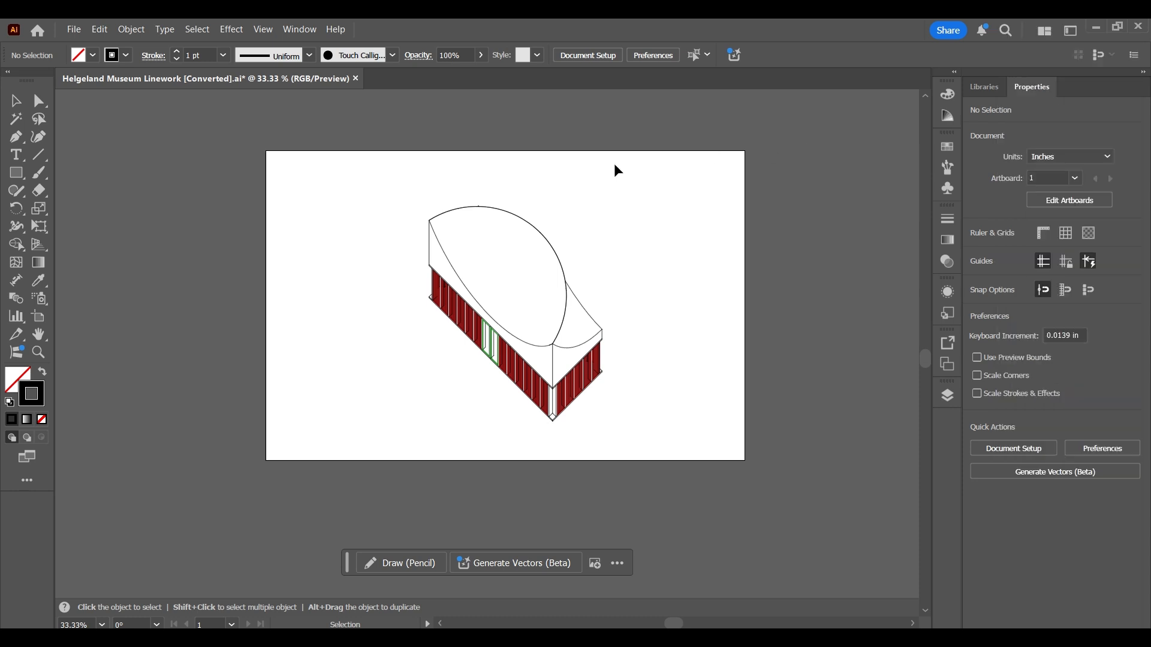
Switch the workspace to Essentials, compare its layout, and return to Essentials Classic
{"action": "left_click", "coordinate": [305, 32]}
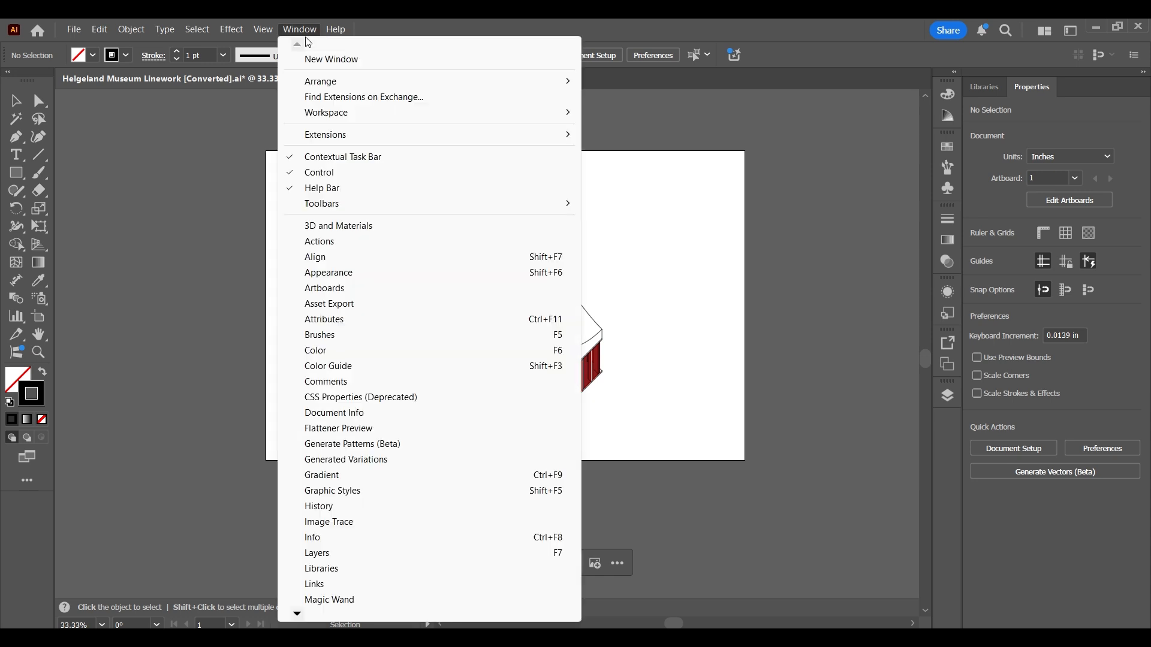
{"action": "mouse_move", "coordinate": [527, 113]}
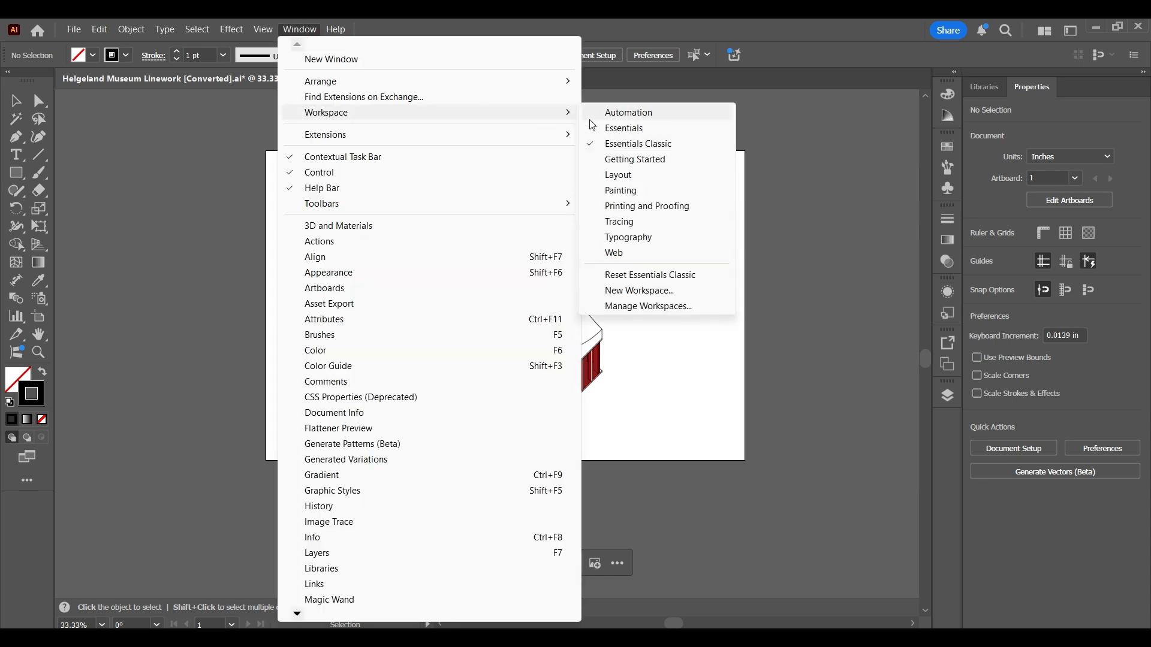
{"action": "left_click", "coordinate": [669, 131]}
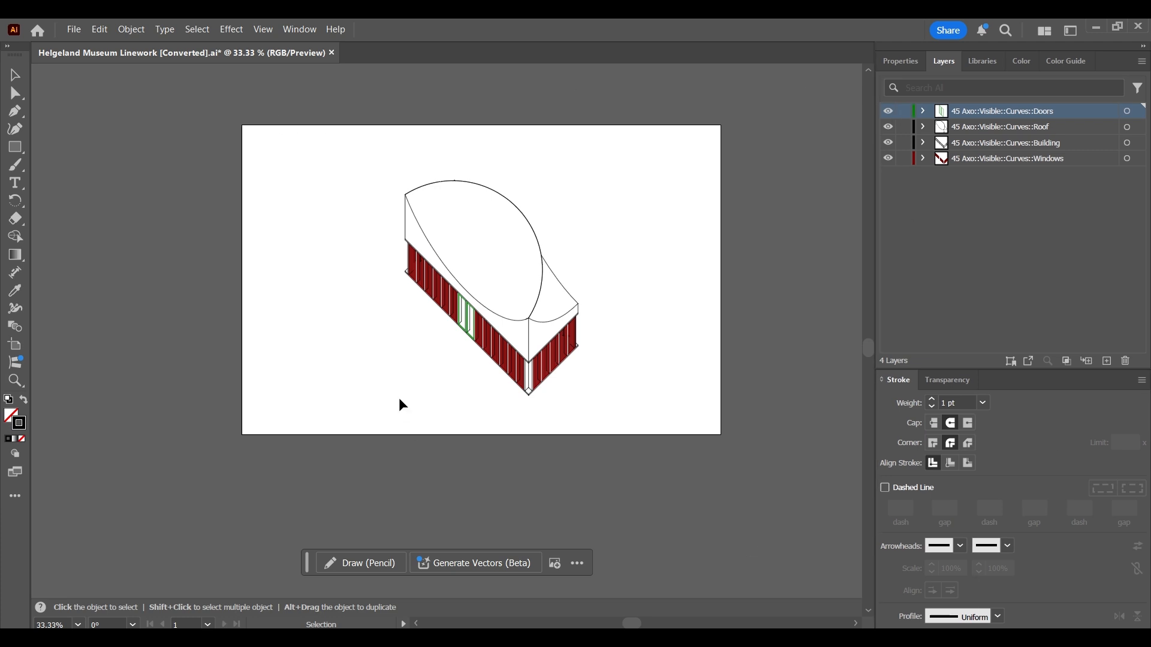
{"action": "left_click", "coordinate": [296, 36]}
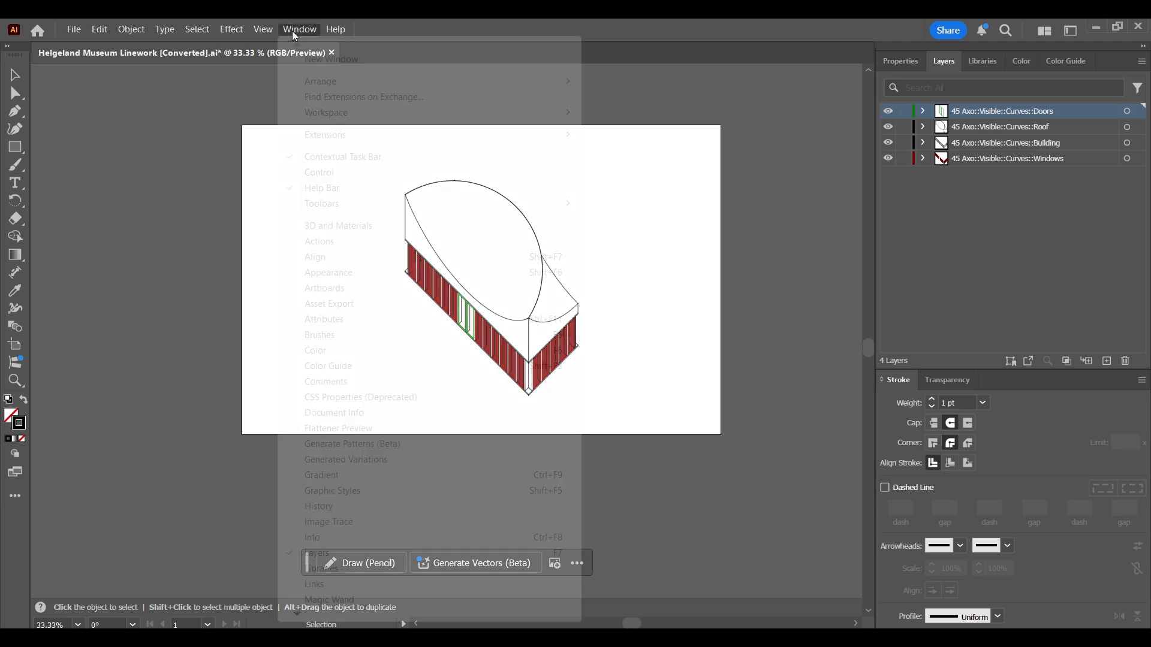
{"action": "mouse_move", "coordinate": [539, 113]}
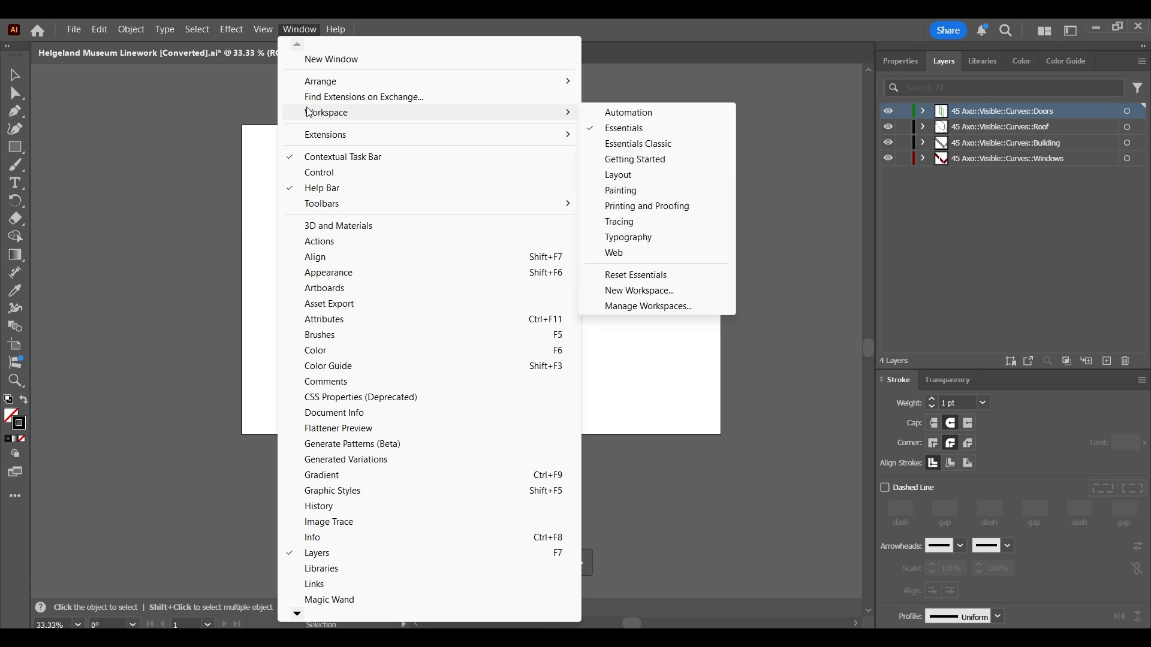
{"action": "left_click", "coordinate": [612, 144]}
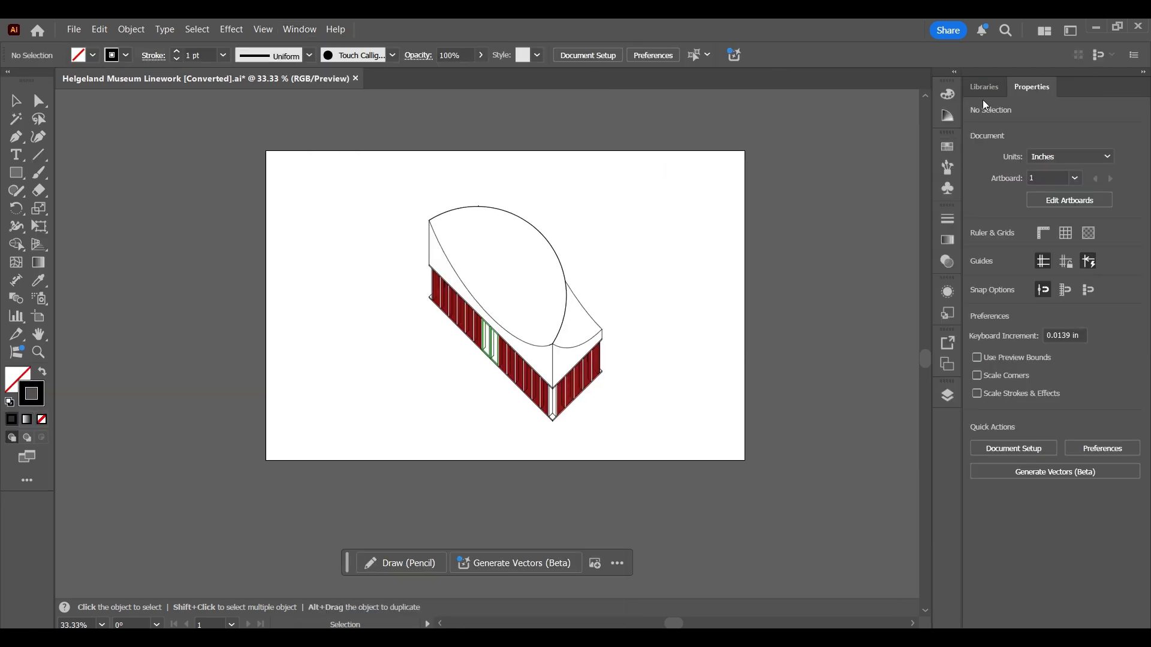
{"action": "left_click_drag", "start_coordinate": [670, 462], "coordinate": [347, 178]}
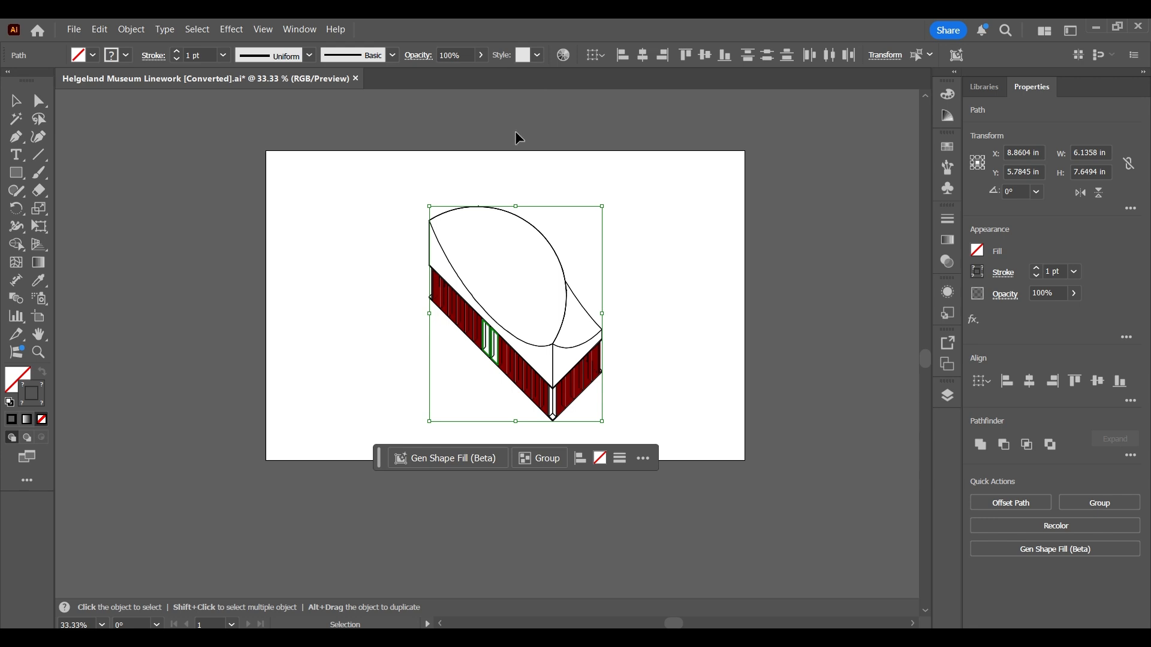
{"action": "left_click", "coordinate": [516, 156]}
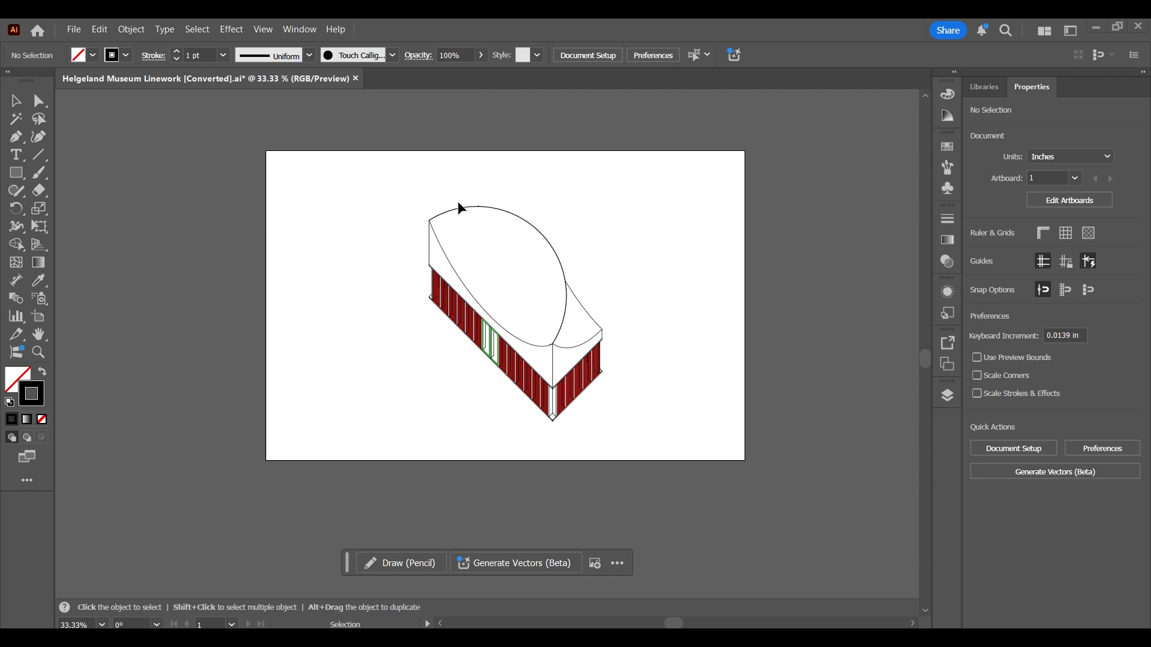
{"action": "left_click_drag", "start_coordinate": [642, 437], "coordinate": [329, 185]}
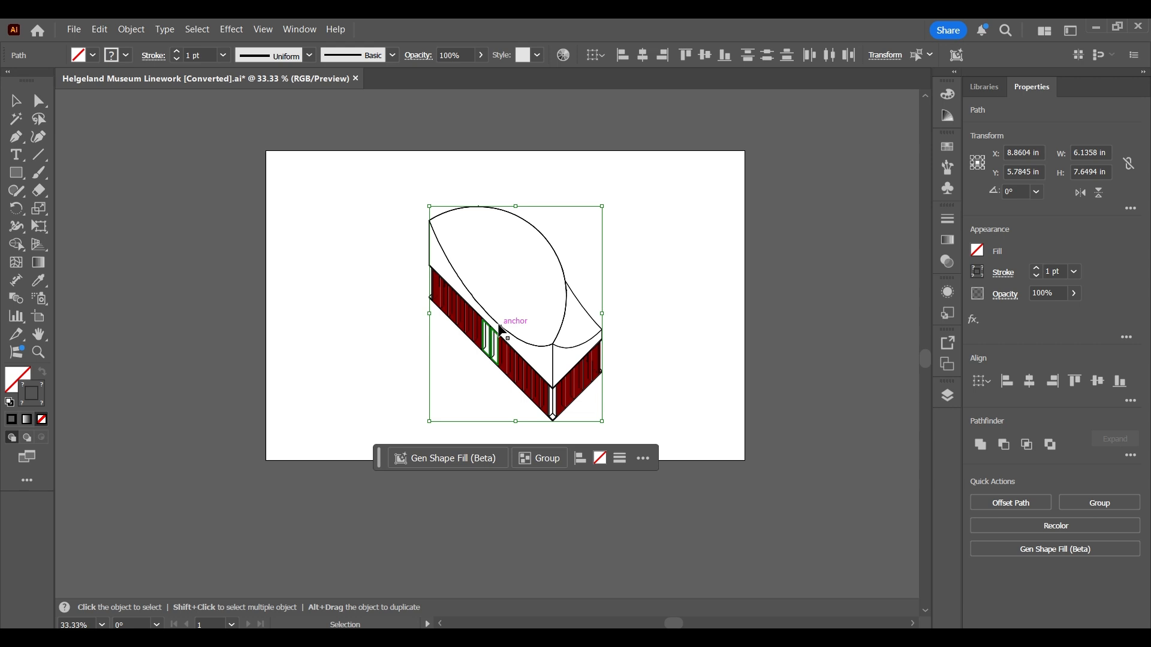
{"action": "left_click_drag", "start_coordinate": [501, 332], "coordinate": [502, 326]}
{"action": "left_click", "coordinate": [637, 326]}
{"action": "left_click_drag", "start_coordinate": [636, 445], "coordinate": [368, 189]}
{"action": "scroll", "coordinate": [554, 288], "scroll_direction": "up", "scroll_amount": 3}
{"action": "scroll", "coordinate": [515, 281], "scroll_direction": "down", "scroll_amount": 2}
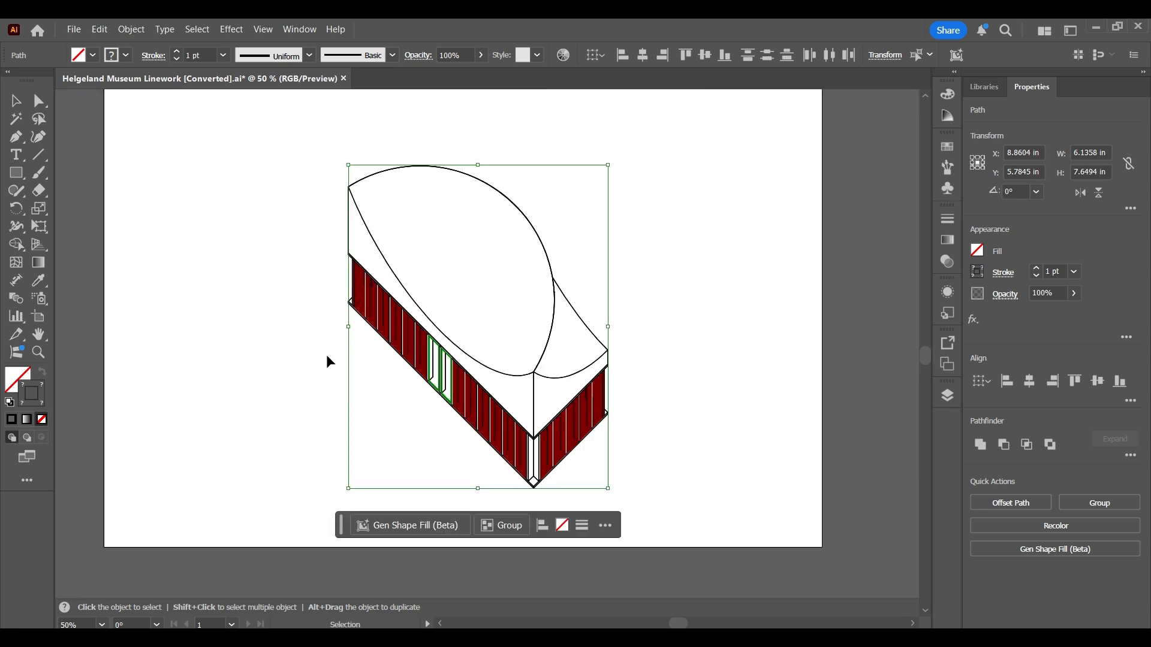
{"action": "left_click", "coordinate": [683, 457]}
Select all the museum linework, review its layers, and set its stroke weight to 0.25 pt
{"action": "left_click_drag", "start_coordinate": [656, 500], "coordinate": [232, 142]}
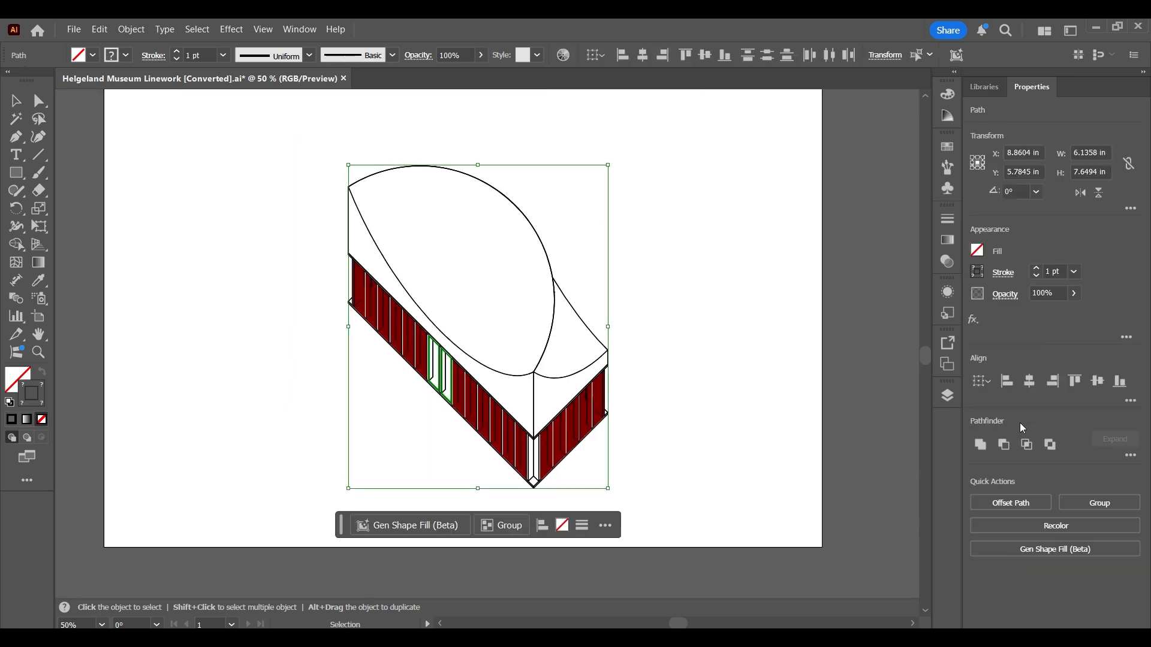
{"action": "left_click", "coordinate": [947, 396]}
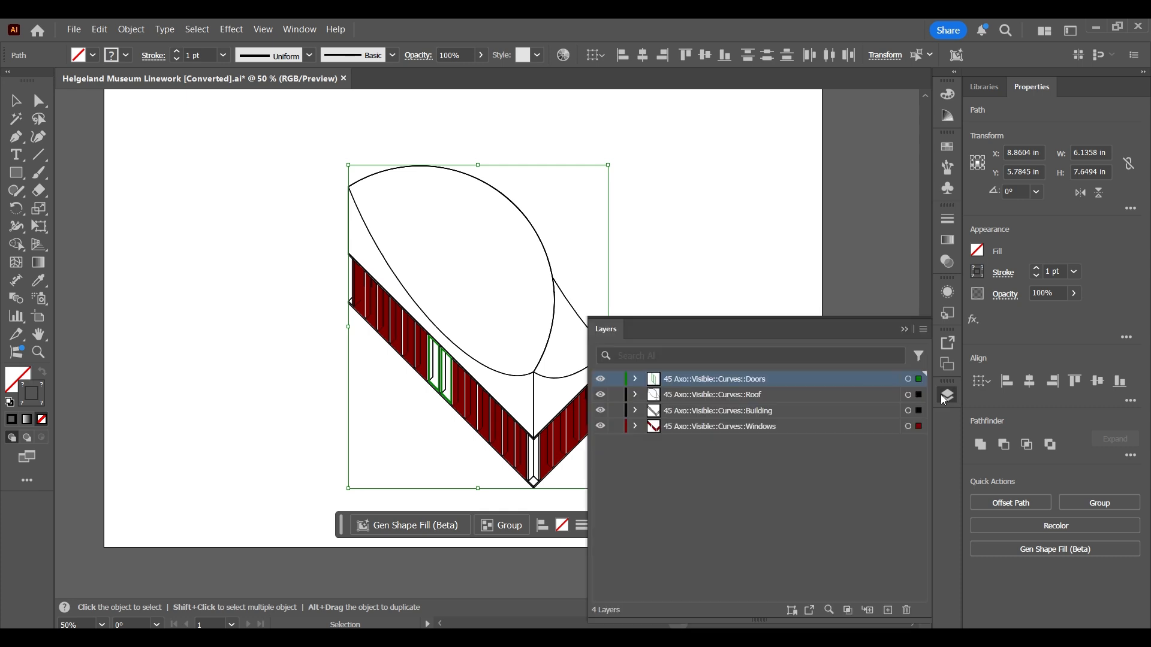
{"action": "left_click", "coordinate": [905, 331]}
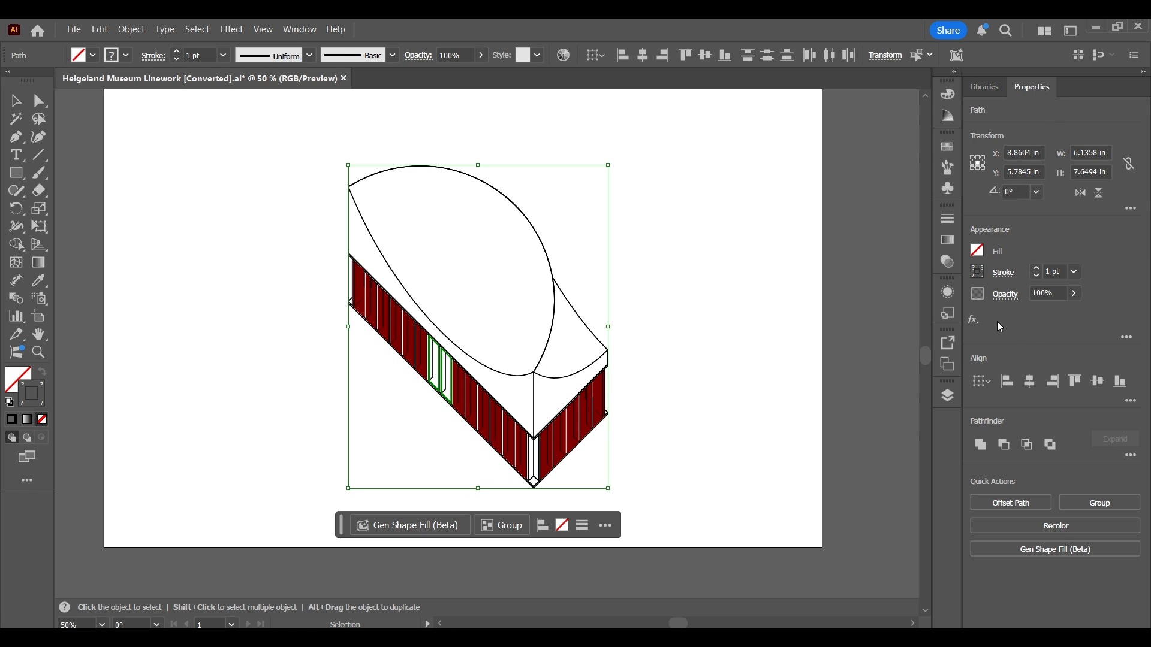
{"action": "left_click", "coordinate": [1039, 276]}
{"action": "left_click", "coordinate": [1038, 276]}
{"action": "left_click", "coordinate": [1039, 276]}
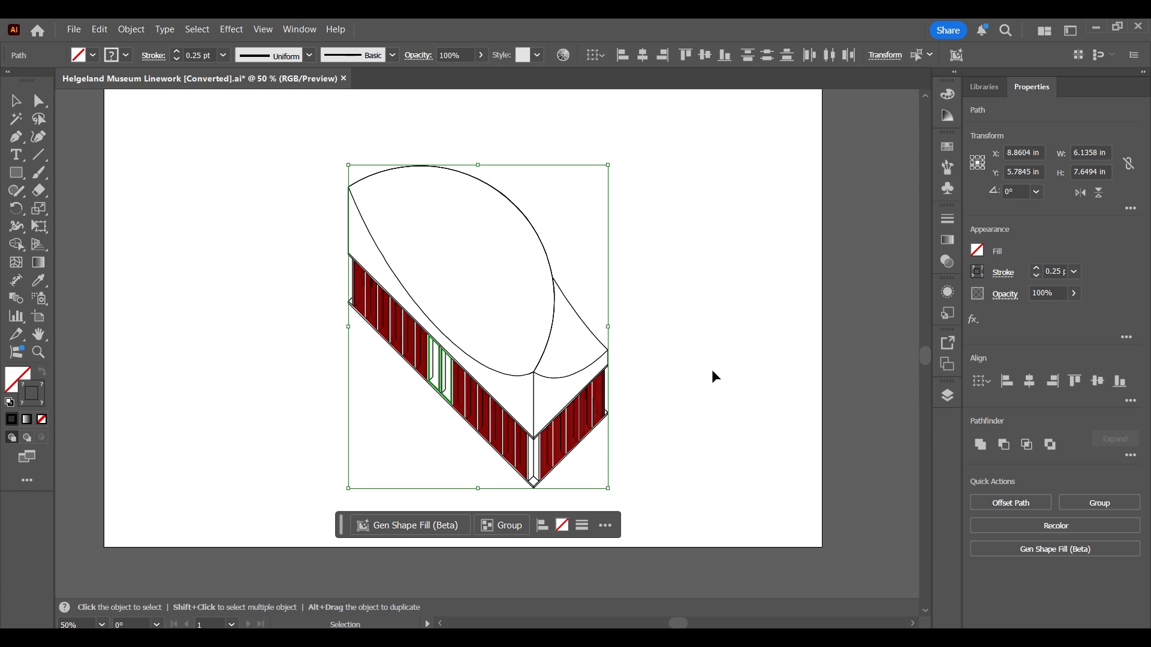
Reselect all the museum linework, set its stroke colour to black (000000), and deselect it
{"action": "left_click", "coordinate": [722, 328]}
{"action": "left_click_drag", "start_coordinate": [710, 525], "coordinate": [283, 141]}
{"action": "left_click", "coordinate": [980, 275]}
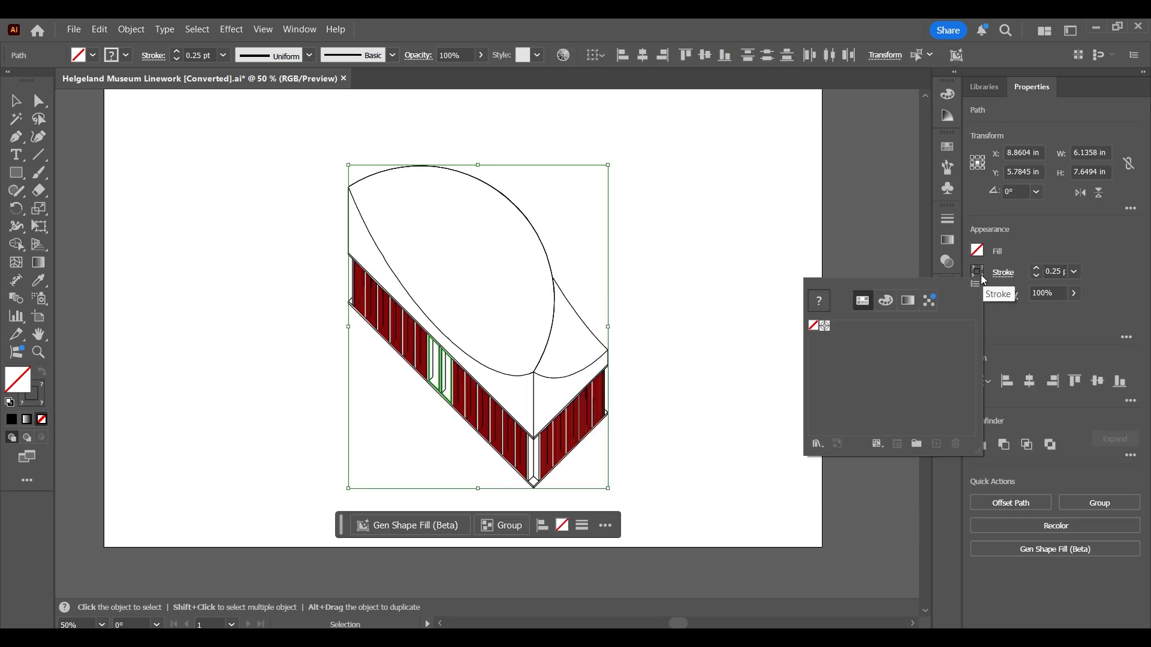
{"action": "left_click", "coordinate": [1020, 254]}
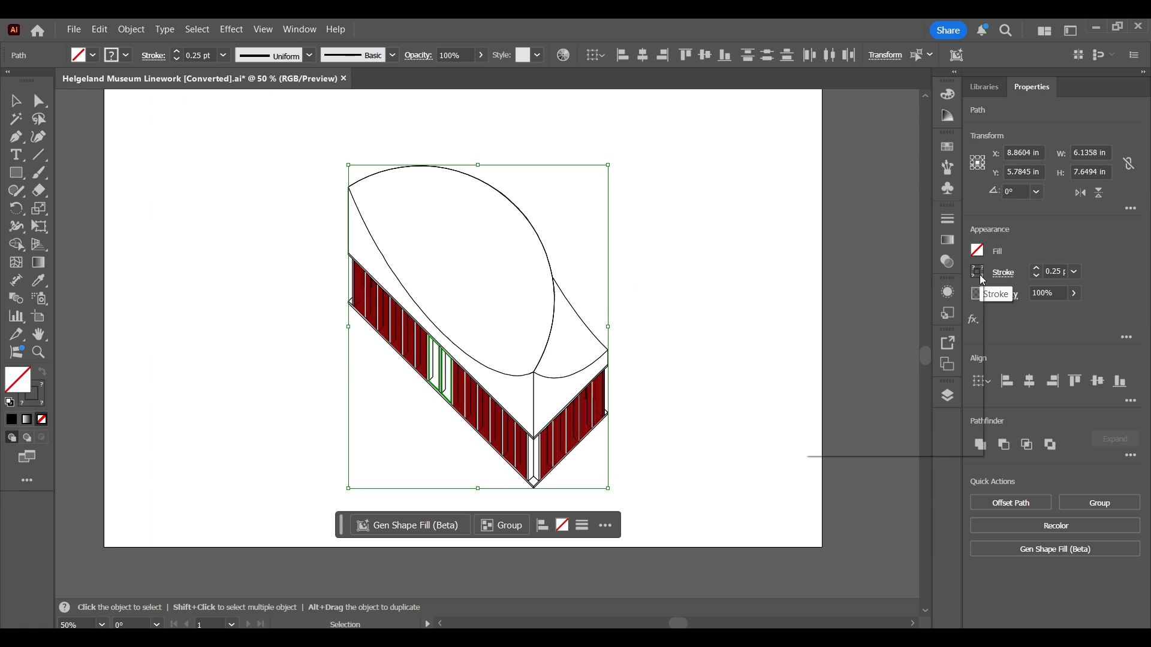
{"action": "left_click", "coordinate": [982, 274]}
{"action": "left_click", "coordinate": [885, 301]}
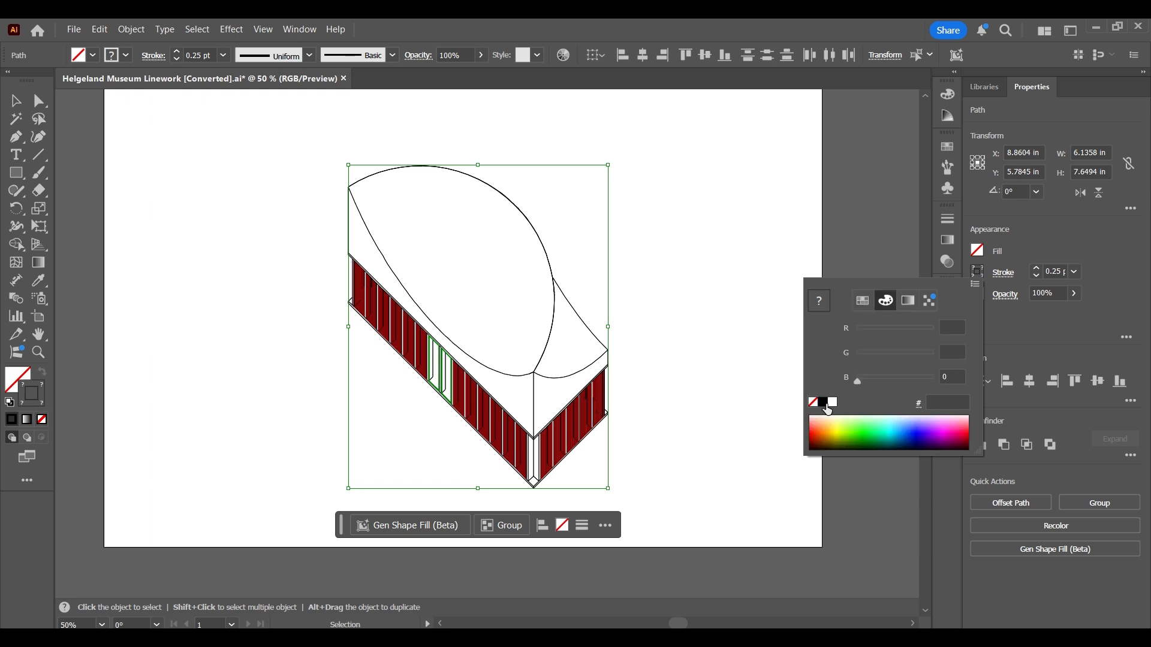
{"action": "left_click", "coordinate": [823, 406]}
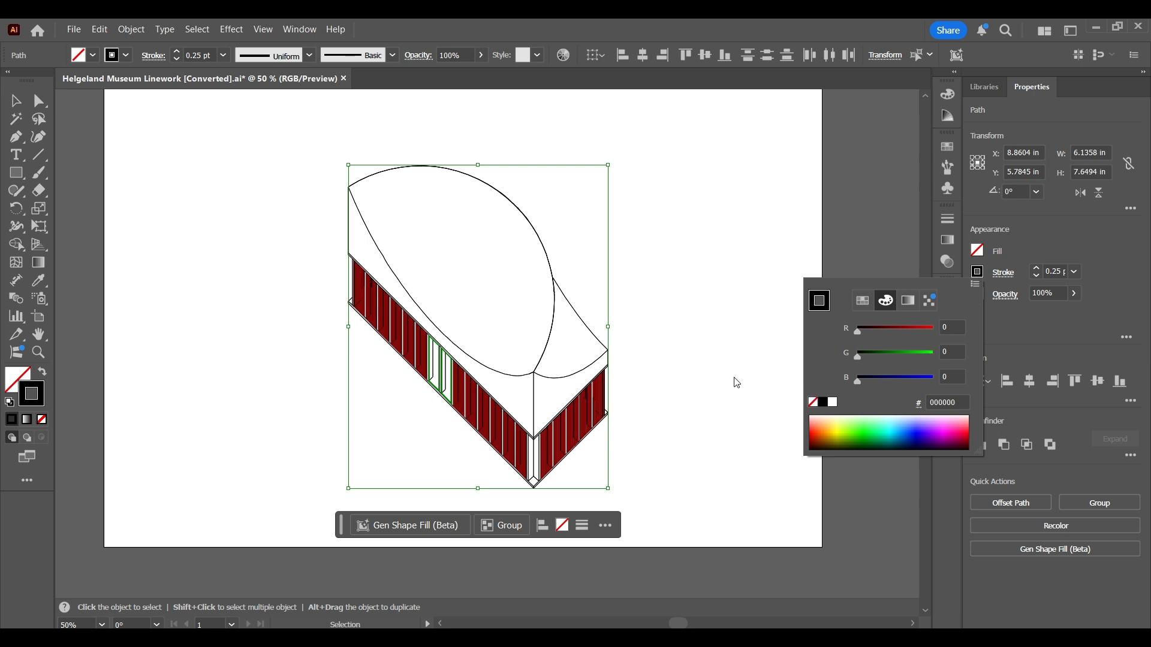
{"action": "left_click", "coordinate": [676, 374]}
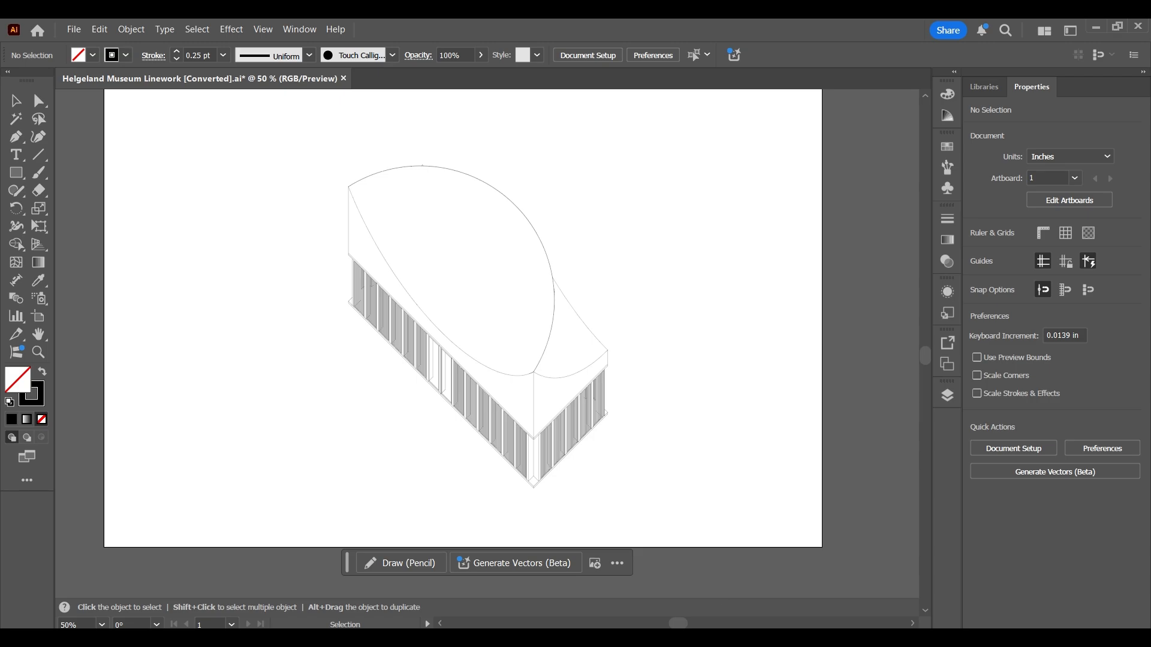
Switch to Rhino, create a new layer named Outline, and make it the current layer
{"action": "left_click", "coordinate": [673, 638]}
{"action": "left_click", "coordinate": [638, 453]}
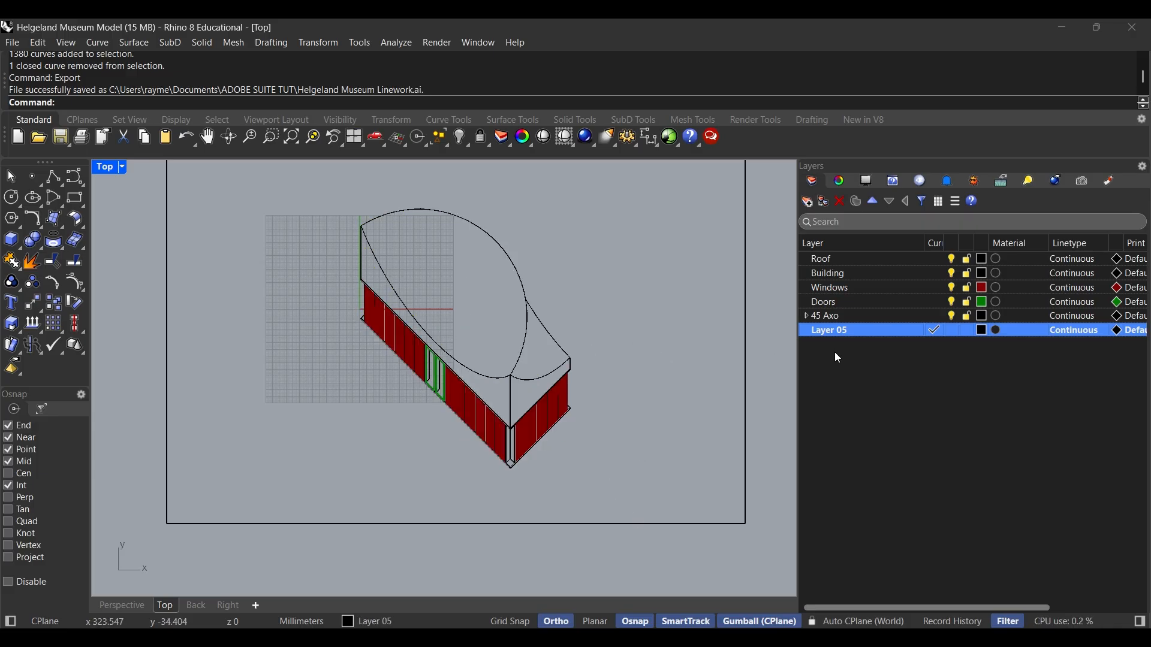
{"action": "left_click", "coordinate": [849, 359]}
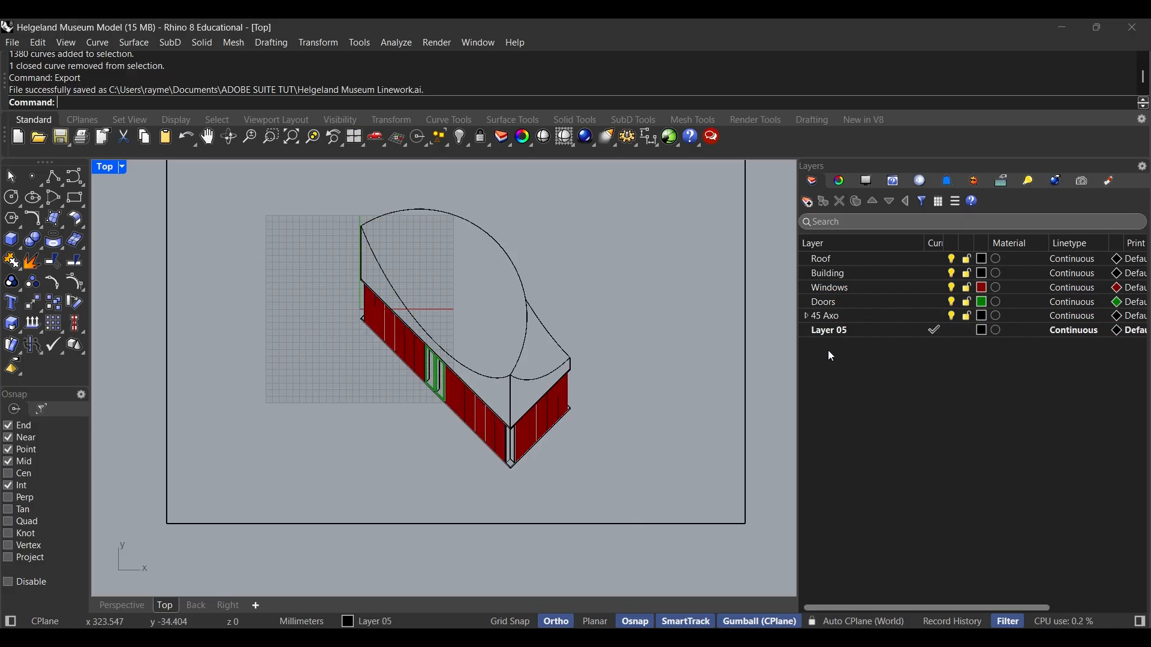
{"action": "right_click", "coordinate": [828, 350]}
{"action": "left_click", "coordinate": [845, 357]}
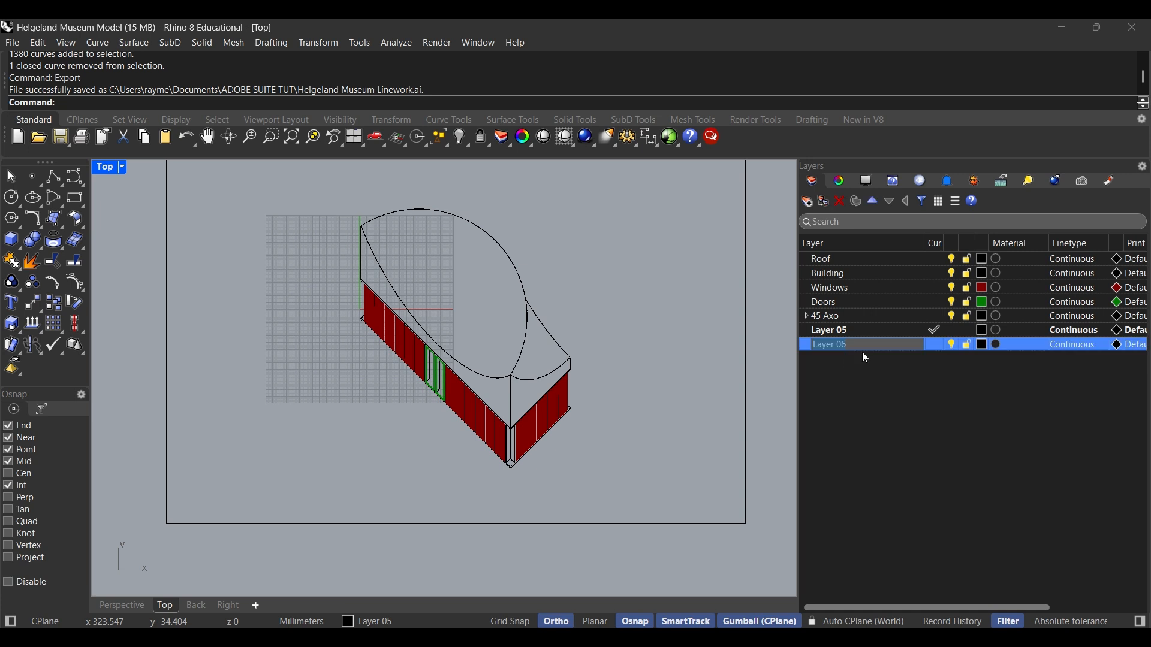
{"action": "type", "text": "Cure"}
{"action": "key", "text": "BackSpace"}
{"action": "key", "text": "BackSpace"}
{"action": "key", "text": "BackSpace"}
{"action": "key", "text": "BackSpace"}
{"action": "key", "text": "BackSpace"}
{"action": "type", "text": "Outline"}
{"action": "key", "text": "Return"}
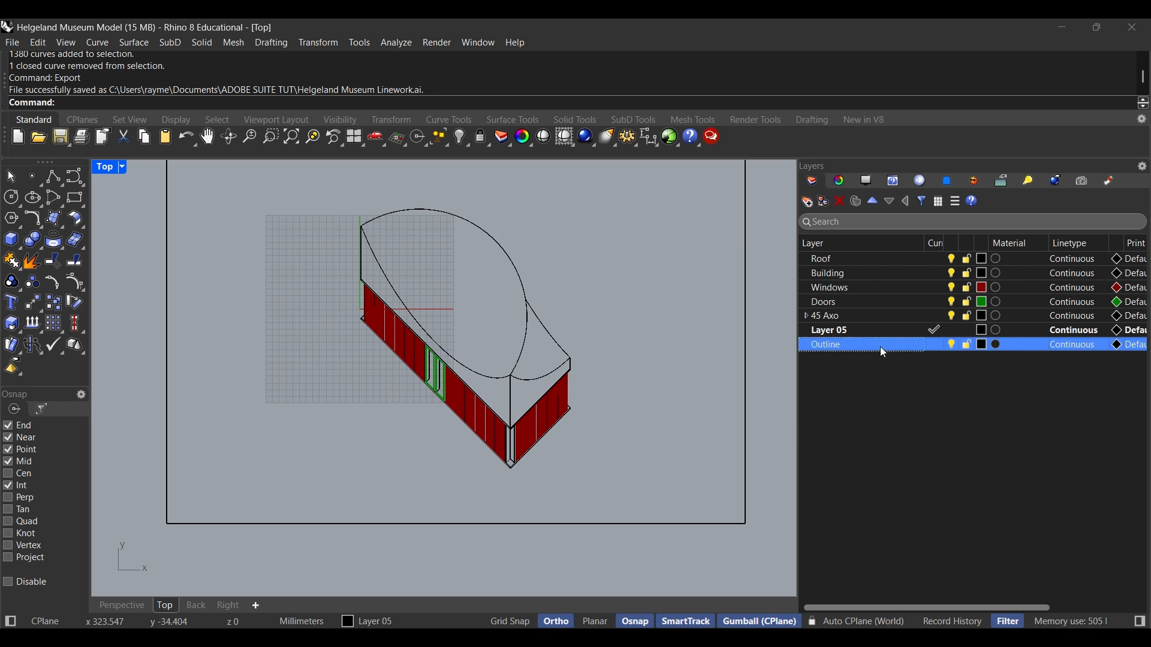
{"action": "left_click", "coordinate": [935, 346]}
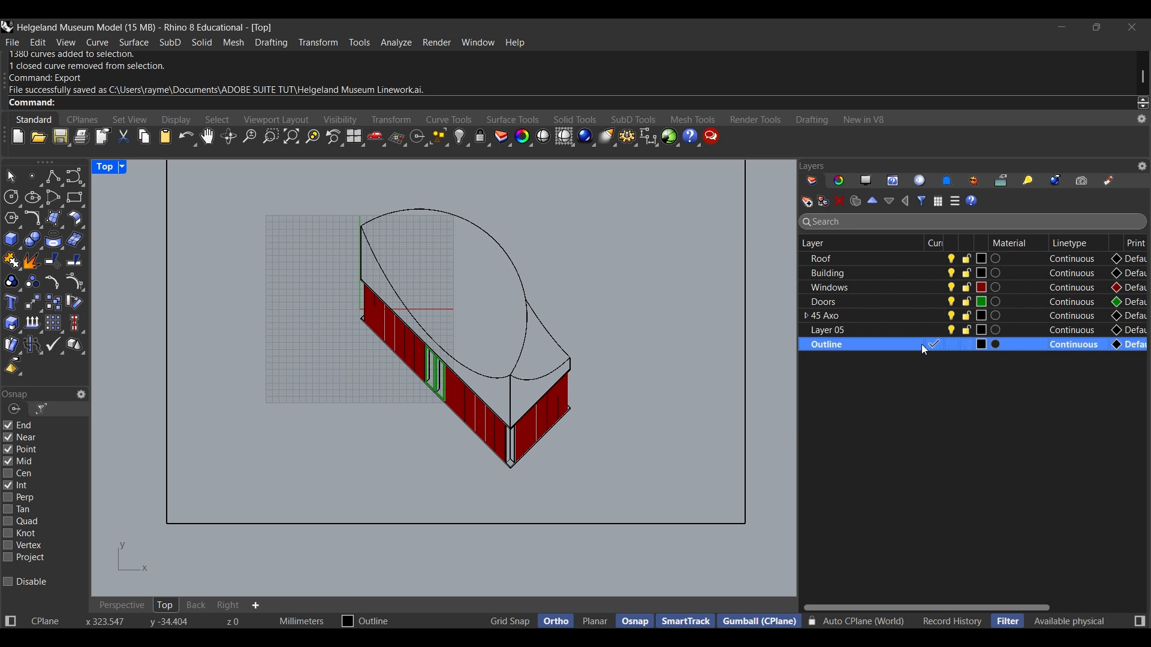
Select all the axonometric curves and use CurveBoolean to create one outer outline around the building, combining regions and keeping the input curves
{"action": "mouse_move", "coordinate": [600, 487]}
{"action": "left_mouse_down"}
{"action": "mouse_move", "coordinate": [473, 410]}
{"action": "mouse_move", "coordinate": [275, 212]}
{"action": "left_mouse_up"}
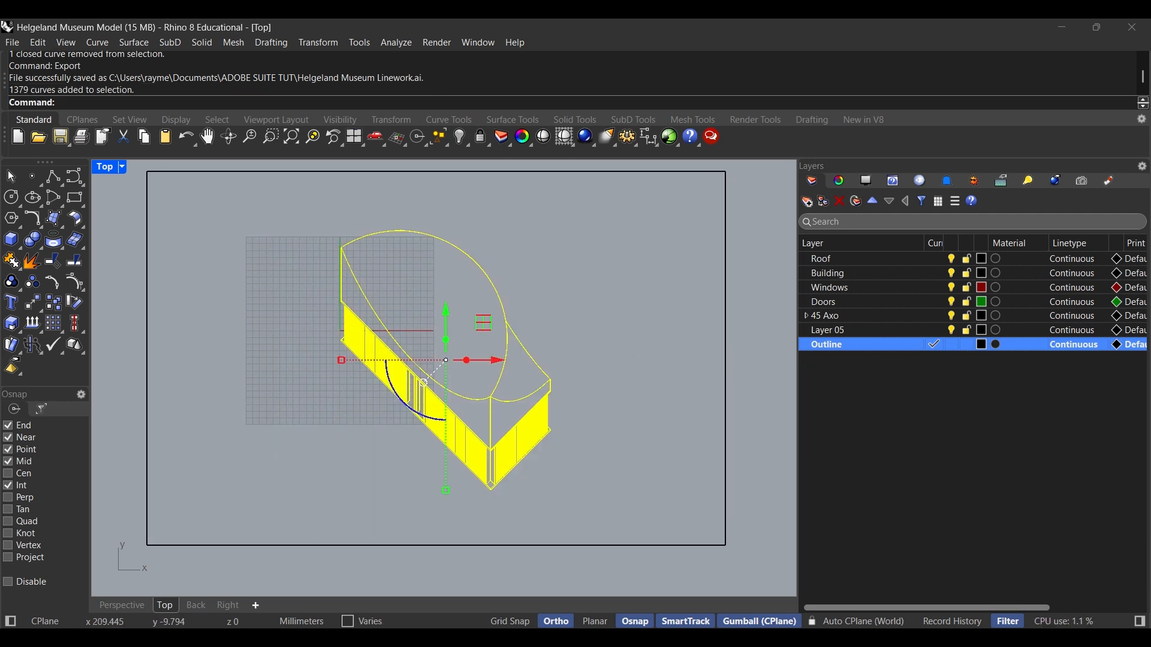
{"action": "type", "text": "CurveBoolean"}
{"action": "key", "text": "Return"}
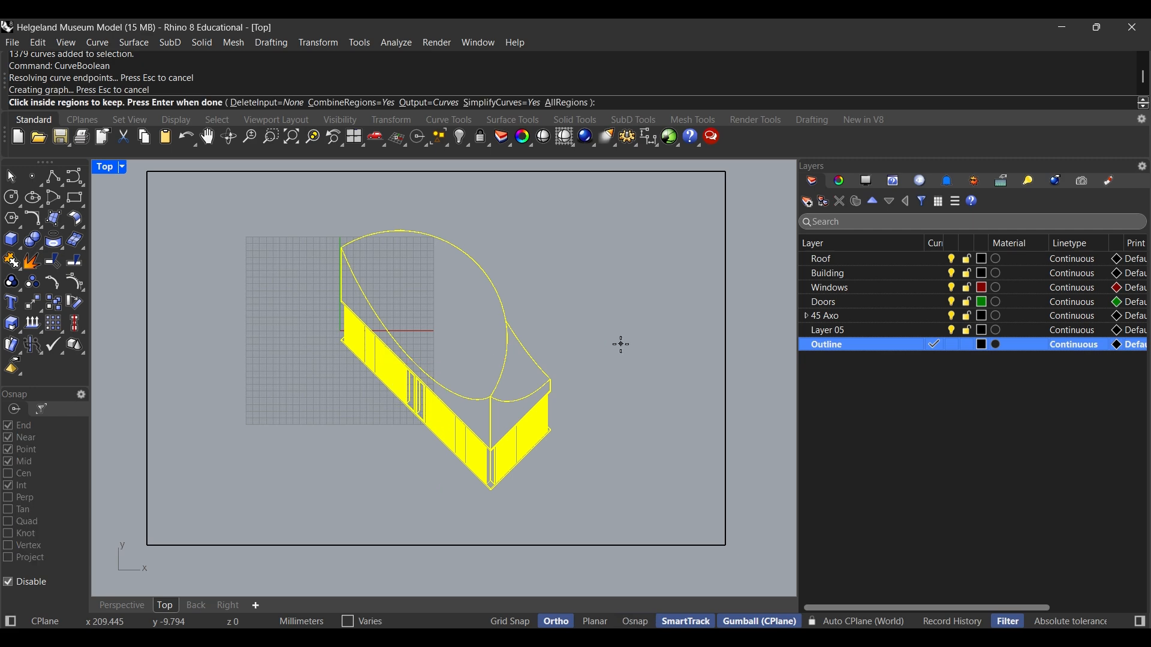
{"action": "left_click", "coordinate": [262, 317]}
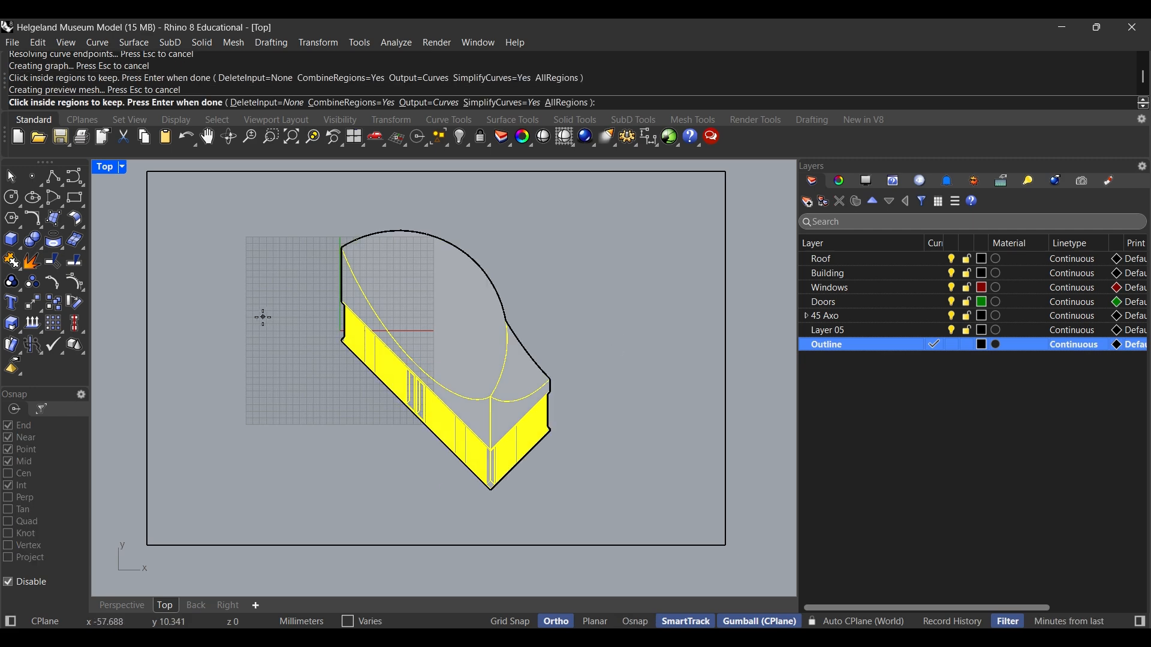
{"action": "scroll", "coordinate": [334, 256], "scroll_direction": "up", "scroll_amount": 5}
{"action": "scroll", "coordinate": [406, 430], "scroll_direction": "down", "scroll_amount": 2}
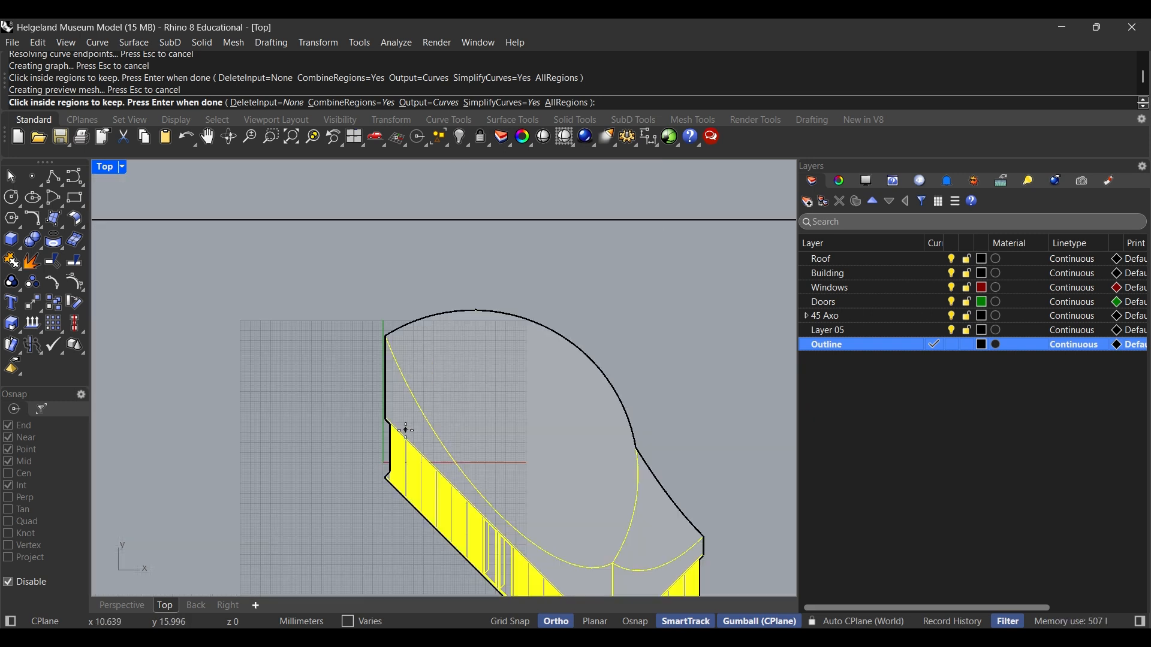
{"action": "scroll", "coordinate": [362, 282], "scroll_direction": "down", "scroll_amount": 2}
{"action": "scroll", "coordinate": [543, 363], "scroll_direction": "down", "scroll_amount": 2}
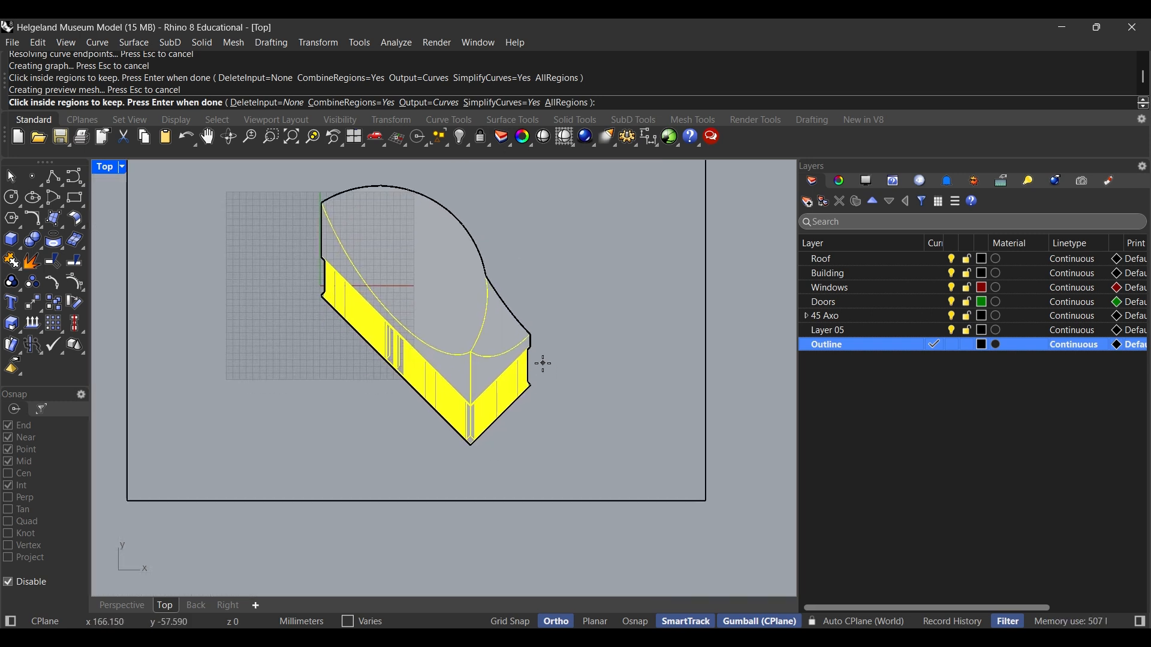
{"action": "left_click_drag", "start_coordinate": [537, 349], "coordinate": [553, 388]}
{"action": "left_click_drag", "start_coordinate": [583, 441], "coordinate": [612, 406]}
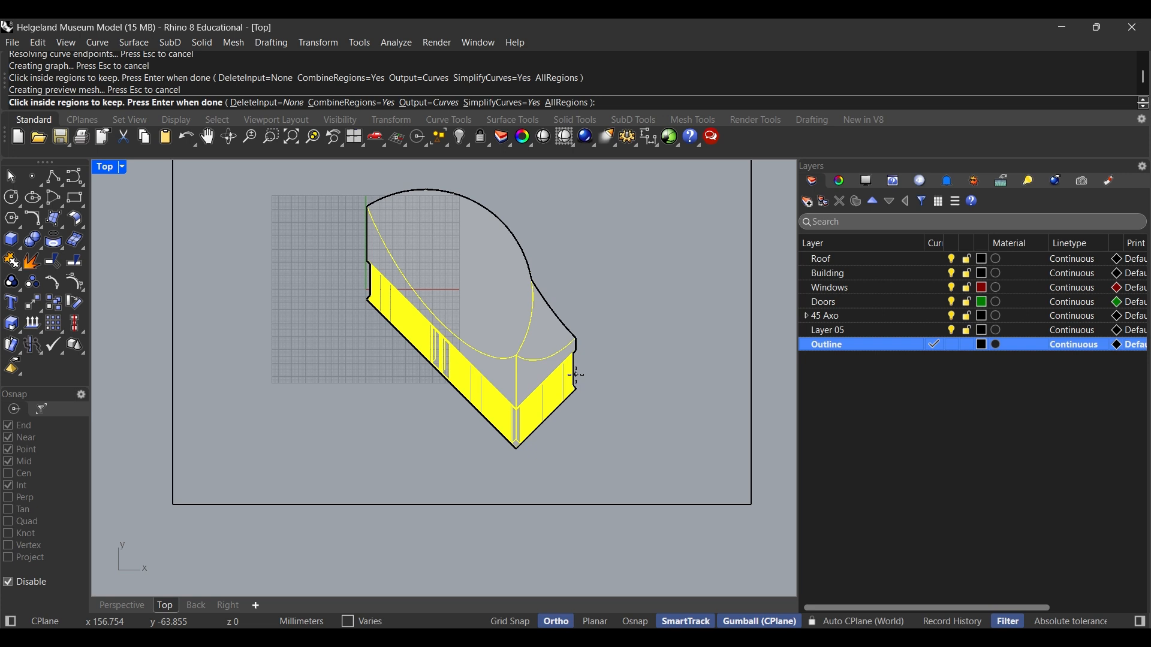
{"action": "scroll", "coordinate": [503, 243], "scroll_direction": "up", "scroll_amount": 2}
{"action": "left_click_drag", "start_coordinate": [503, 242], "coordinate": [520, 265]}
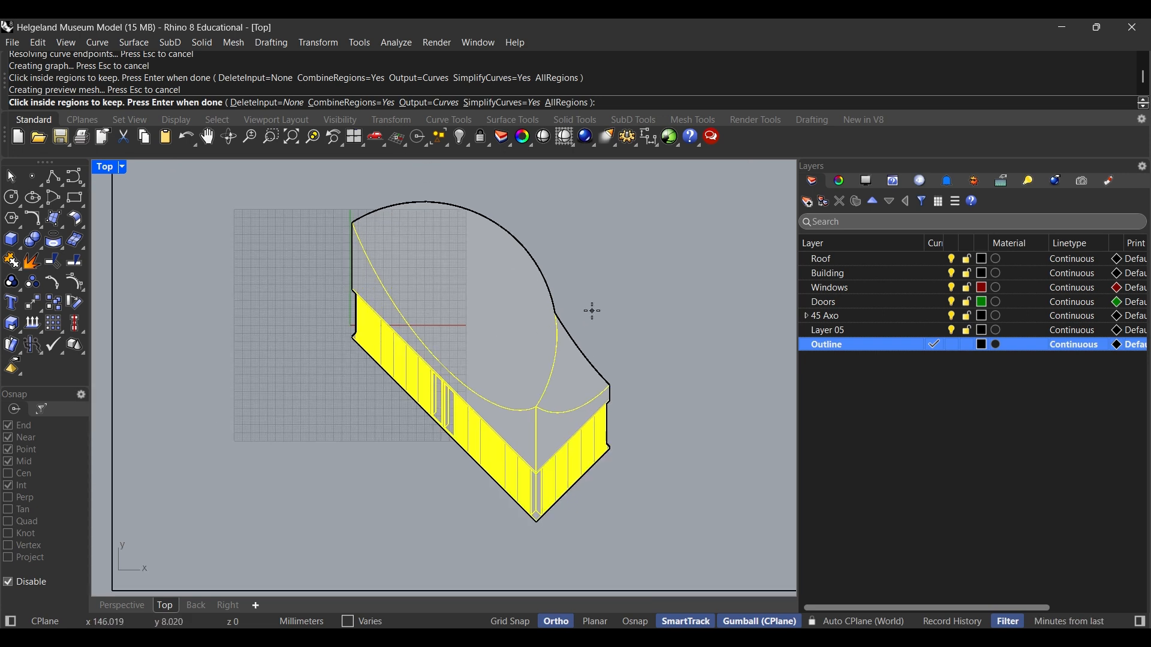
{"action": "mouse_move", "coordinate": [592, 310]}
{"action": "left_mouse_down"}
{"action": "mouse_move", "coordinate": [601, 330]}
{"action": "mouse_move", "coordinate": [589, 319]}
{"action": "left_mouse_up"}
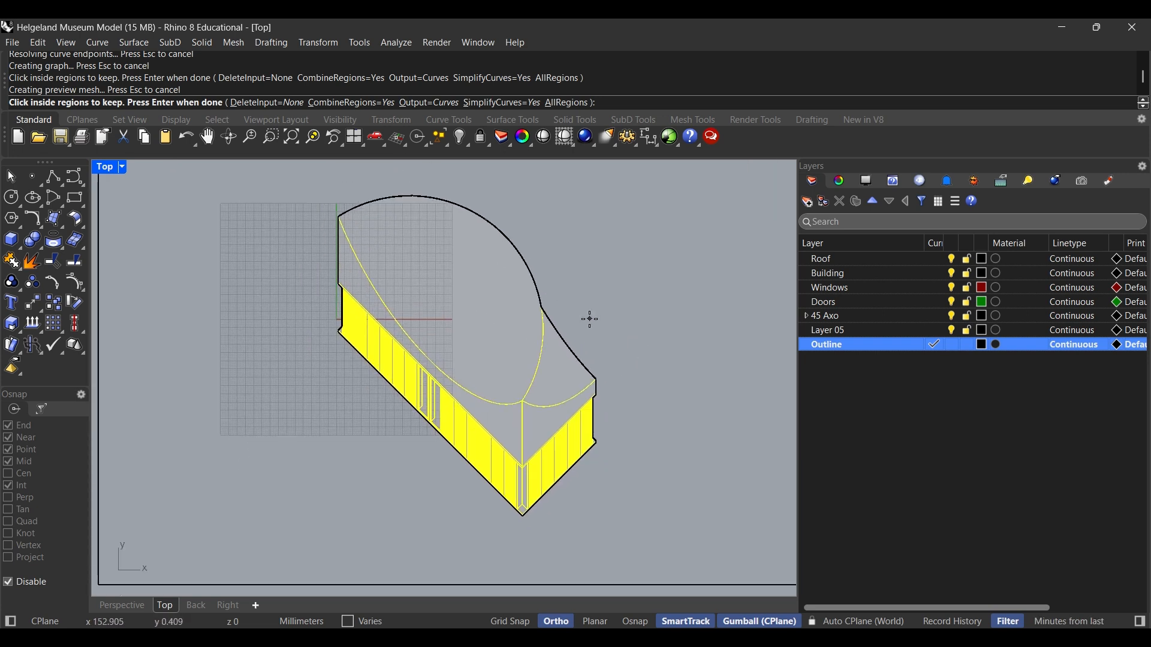
{"action": "key", "text": "Return"}
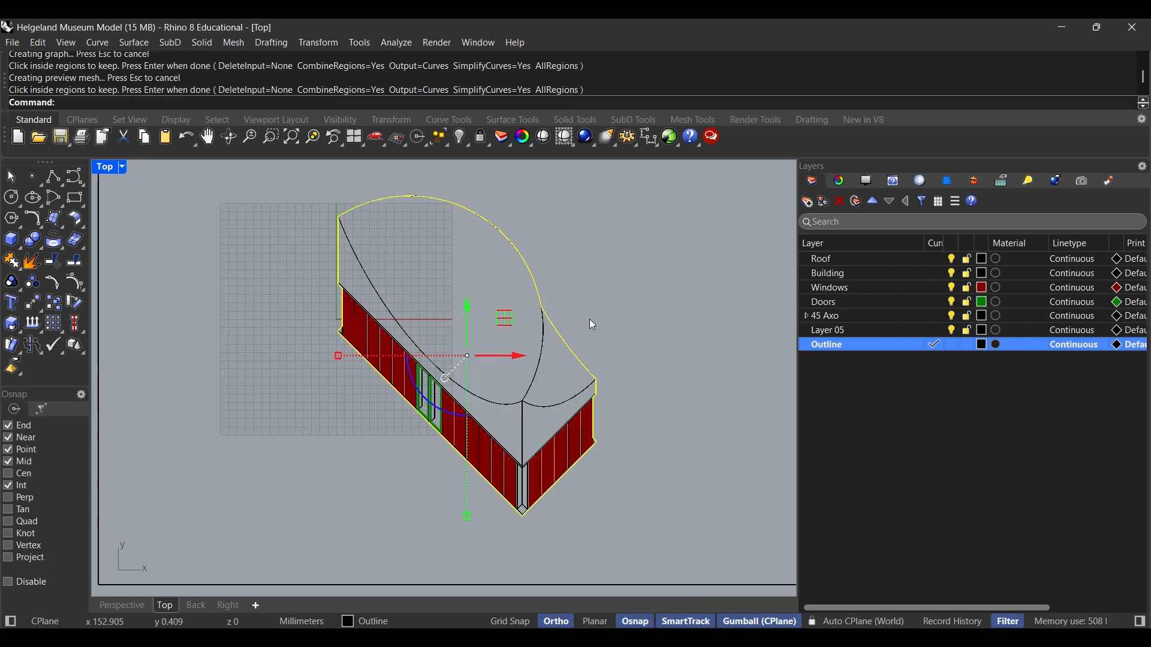
Export the selected outer outline as an Adobe Illustrator file named Outline, preserving model scale at 1 mm = 1 mm in RGB
{"action": "type", "text": "Export"}
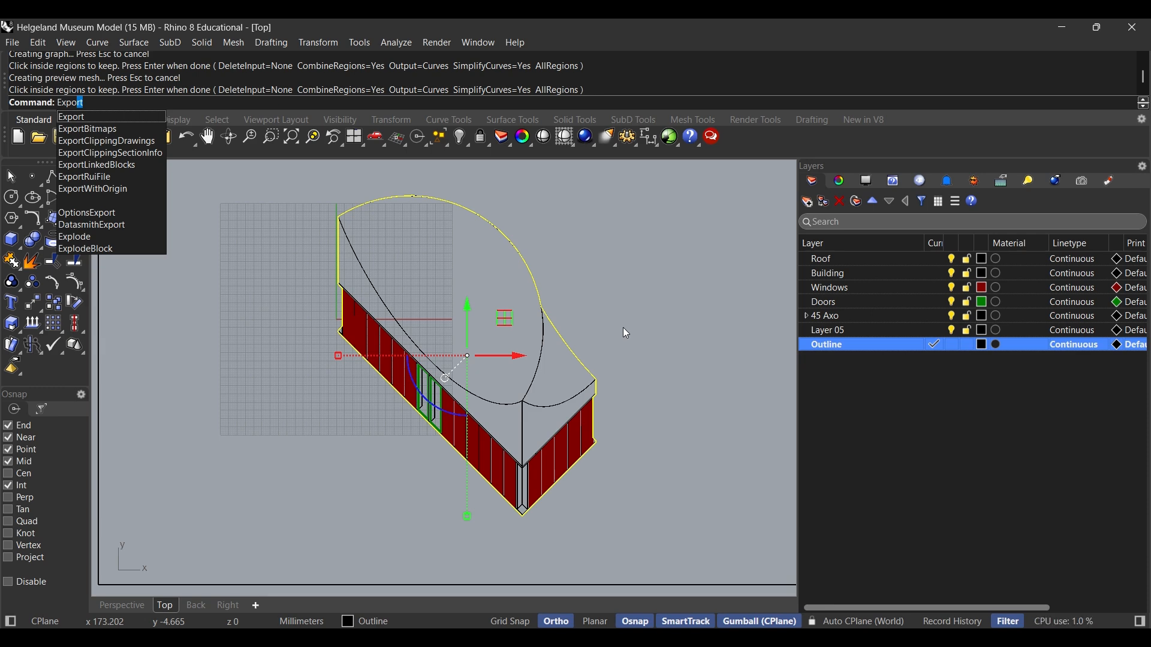
{"action": "key", "text": "Return"}
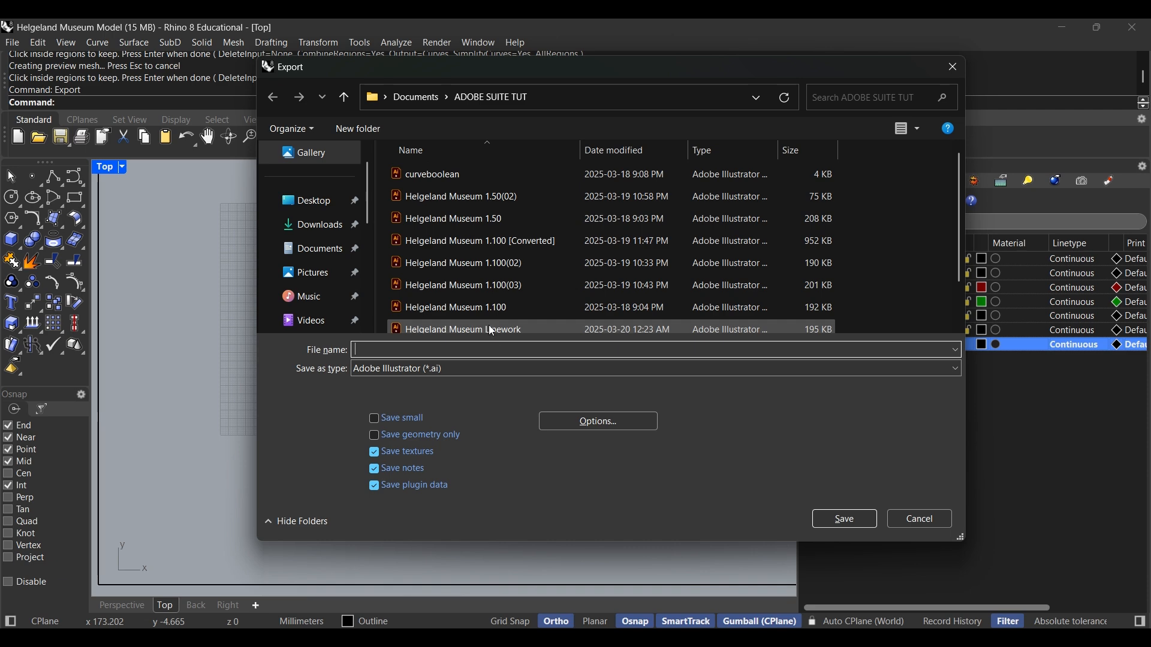
{"action": "type", "text": "Outline"}
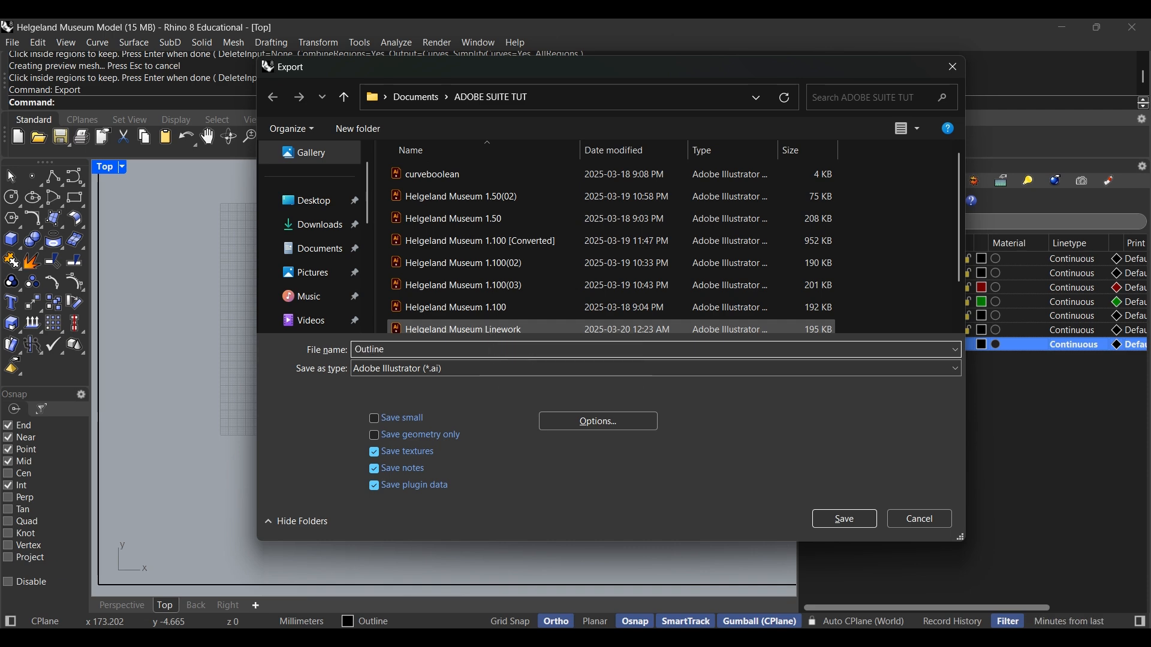
{"action": "key", "text": "Return"}
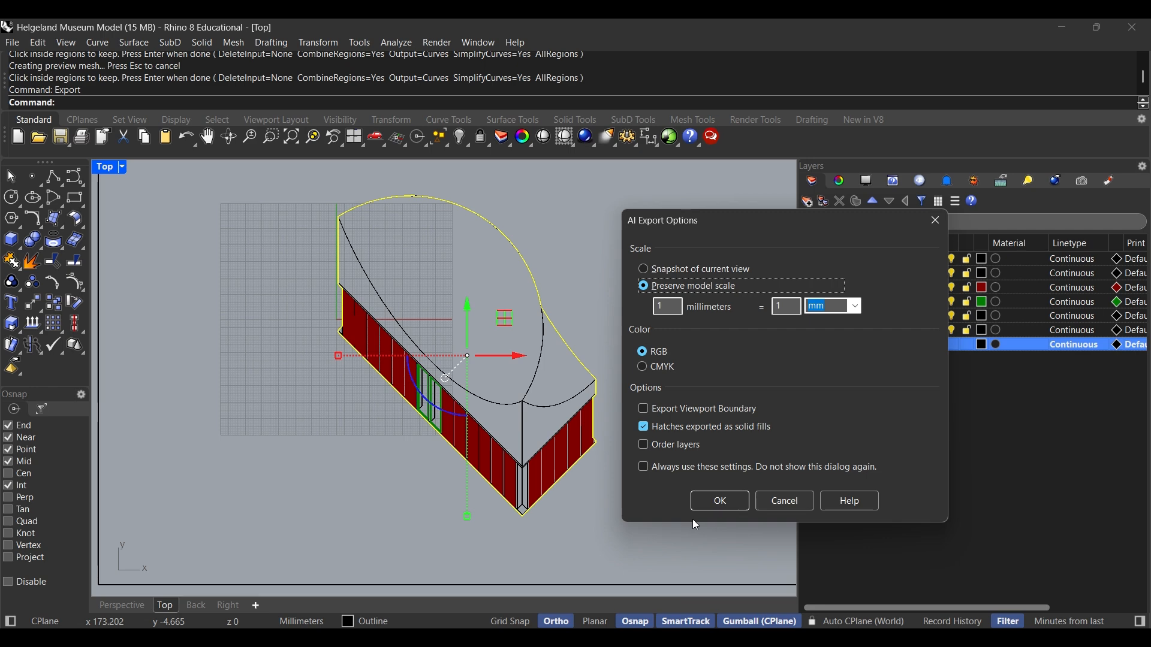
{"action": "left_click", "coordinate": [719, 503]}
Open the exported Outline file from the ADOBE SUITE TUT folder in Illustrator
{"action": "mouse_move", "coordinate": [597, 625]}
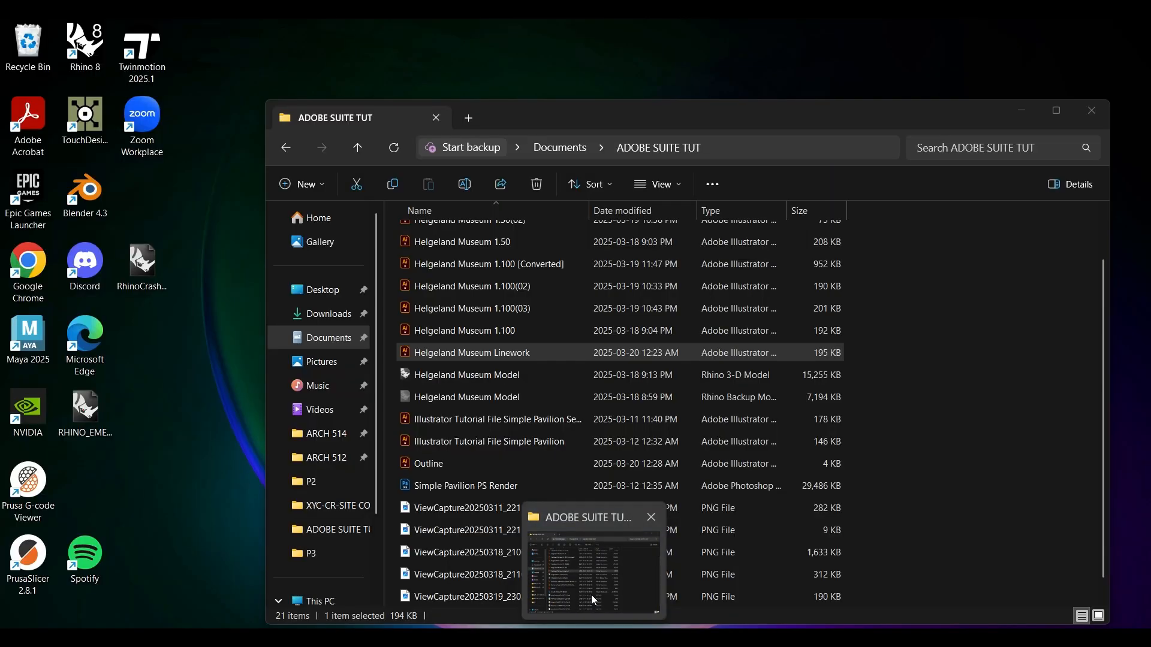
{"action": "left_click", "coordinate": [591, 594]}
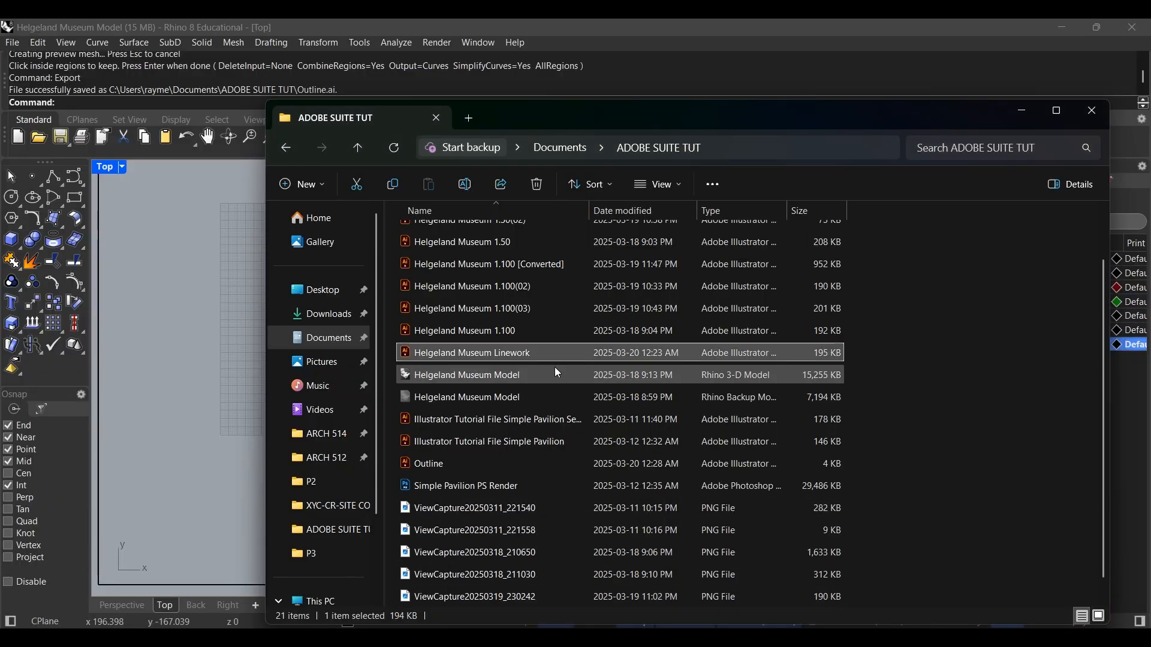
{"action": "double_click", "coordinate": [513, 463]}
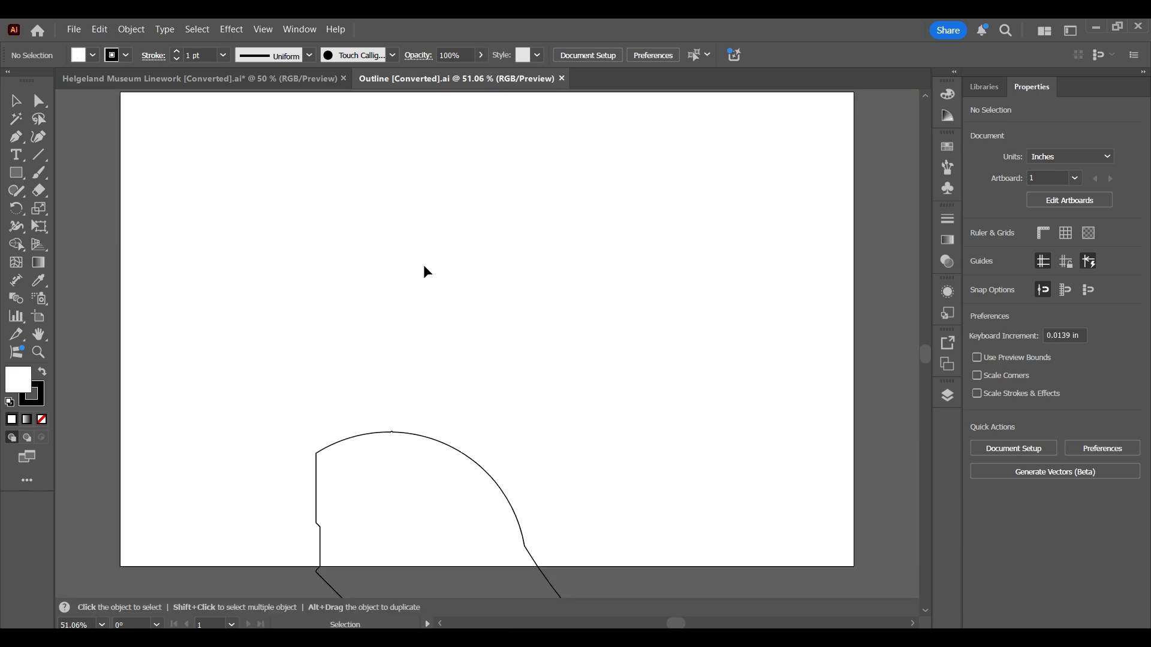
Move the outline up onto the artboard, copy it, and switch to the Helgeland Museum Linework document
{"action": "left_click_drag", "start_coordinate": [484, 422], "coordinate": [485, 173]}
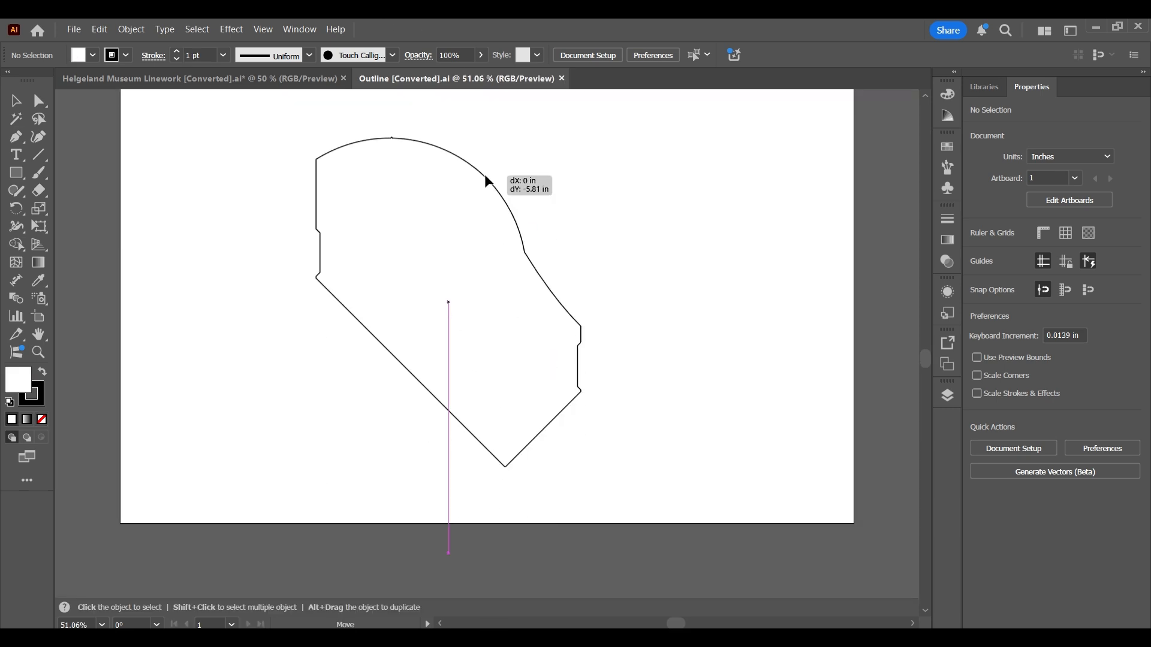
{"action": "key", "text": "ctrl+c"}
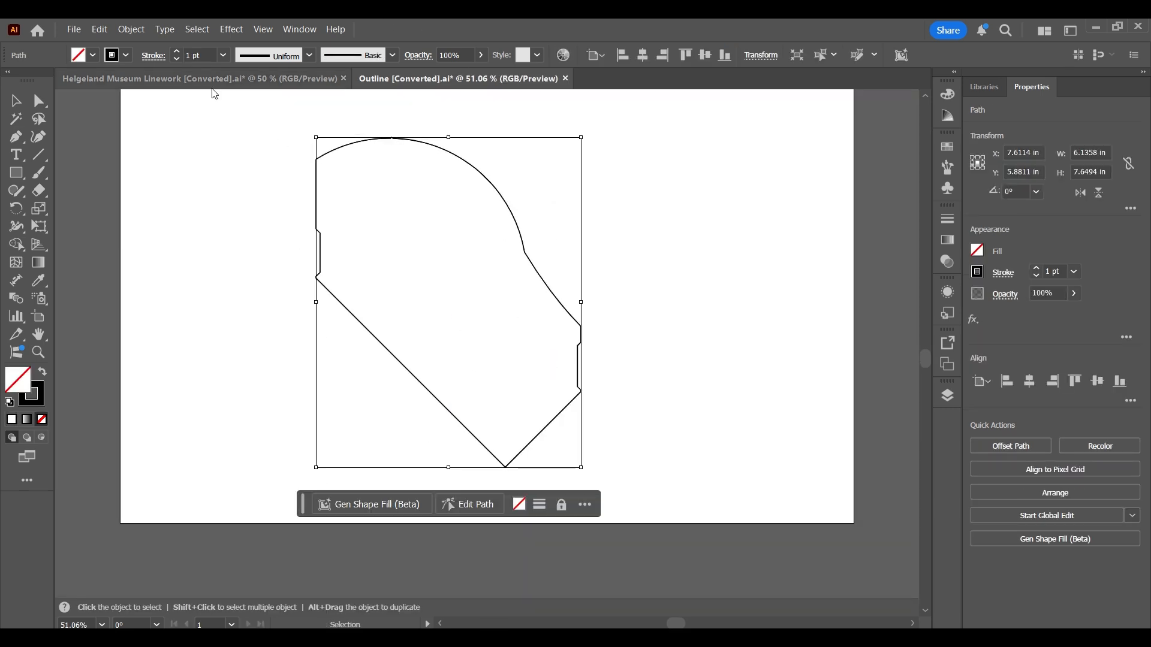
{"action": "left_click", "coordinate": [224, 79]}
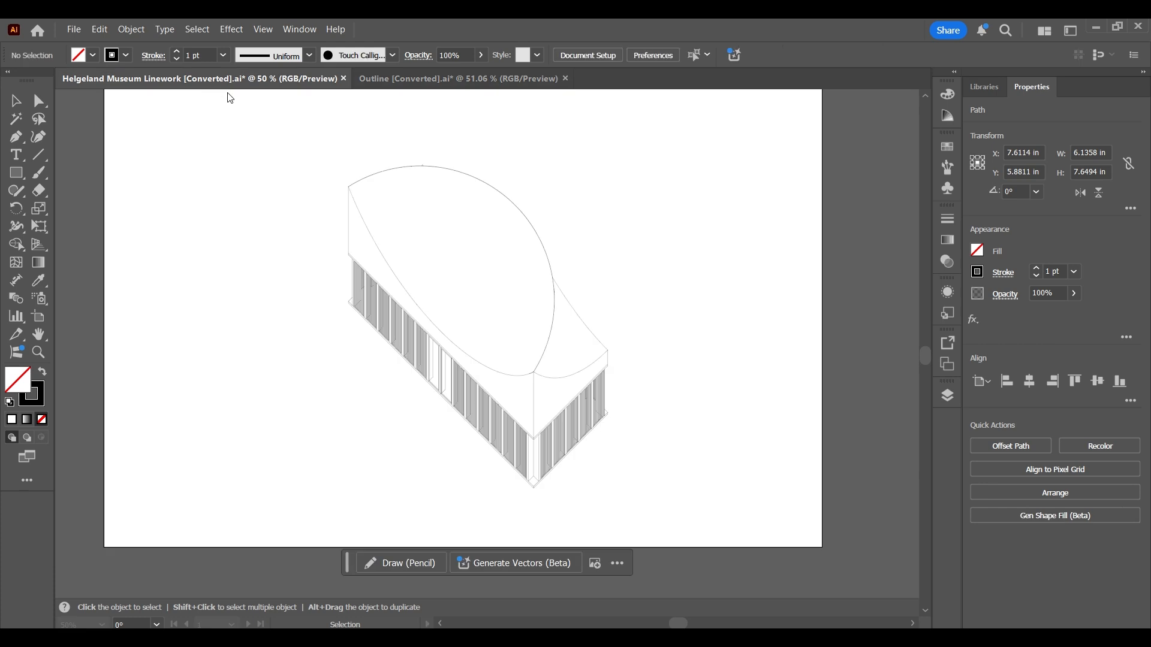
Enable Paste Remembers Layers for the linework document and check that the option is on
{"action": "left_click", "coordinate": [948, 396]}
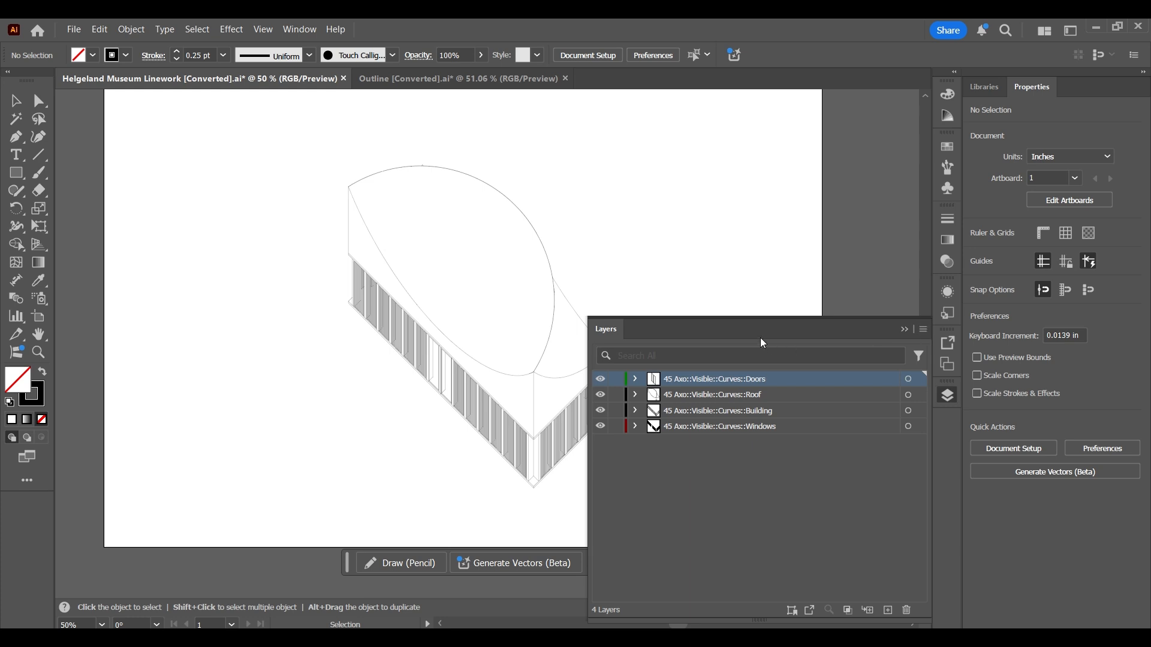
{"action": "left_click", "coordinate": [923, 329]}
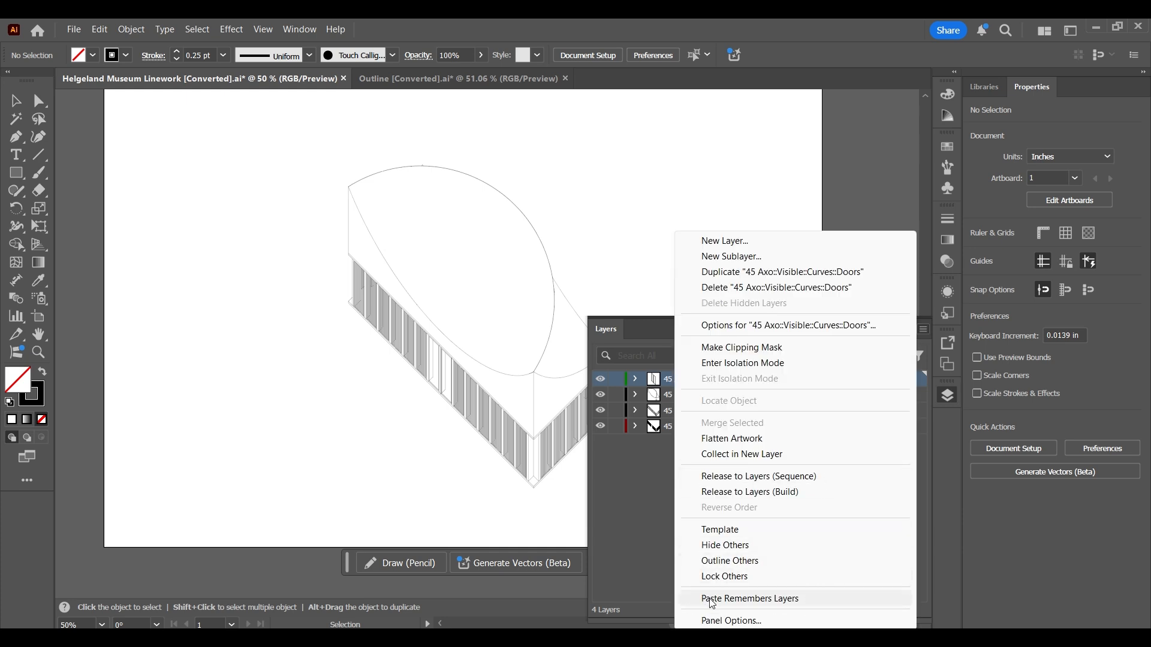
{"action": "left_click", "coordinate": [712, 603]}
{"action": "left_click", "coordinate": [923, 330]}
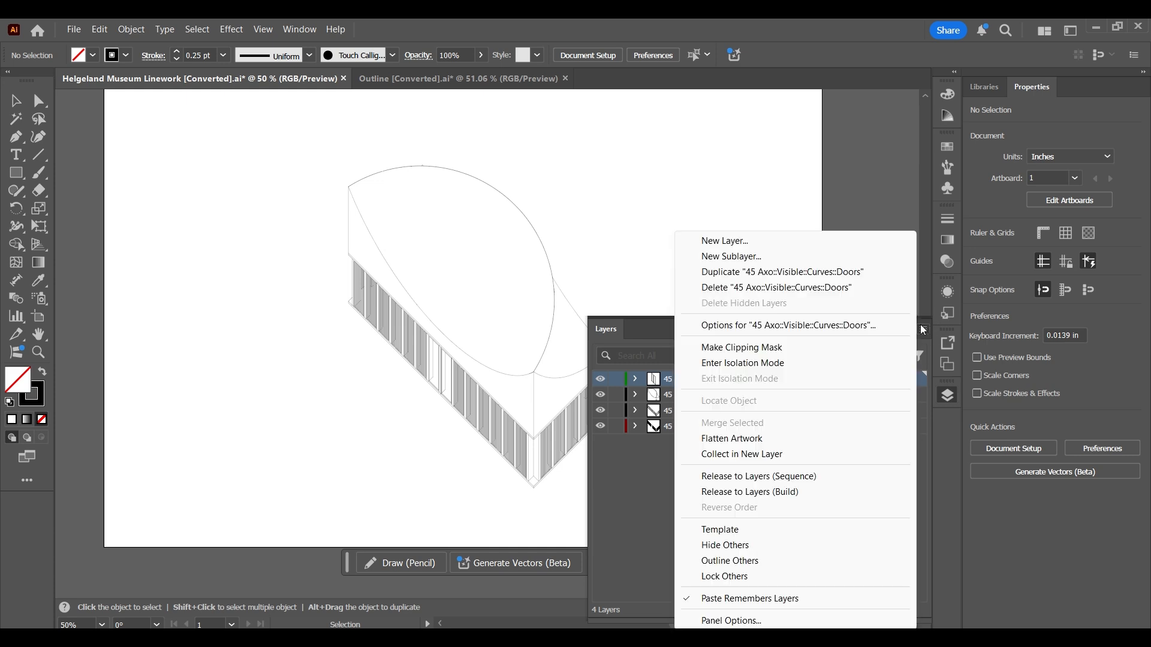
{"action": "left_click", "coordinate": [617, 533]}
{"action": "left_click", "coordinate": [906, 329]}
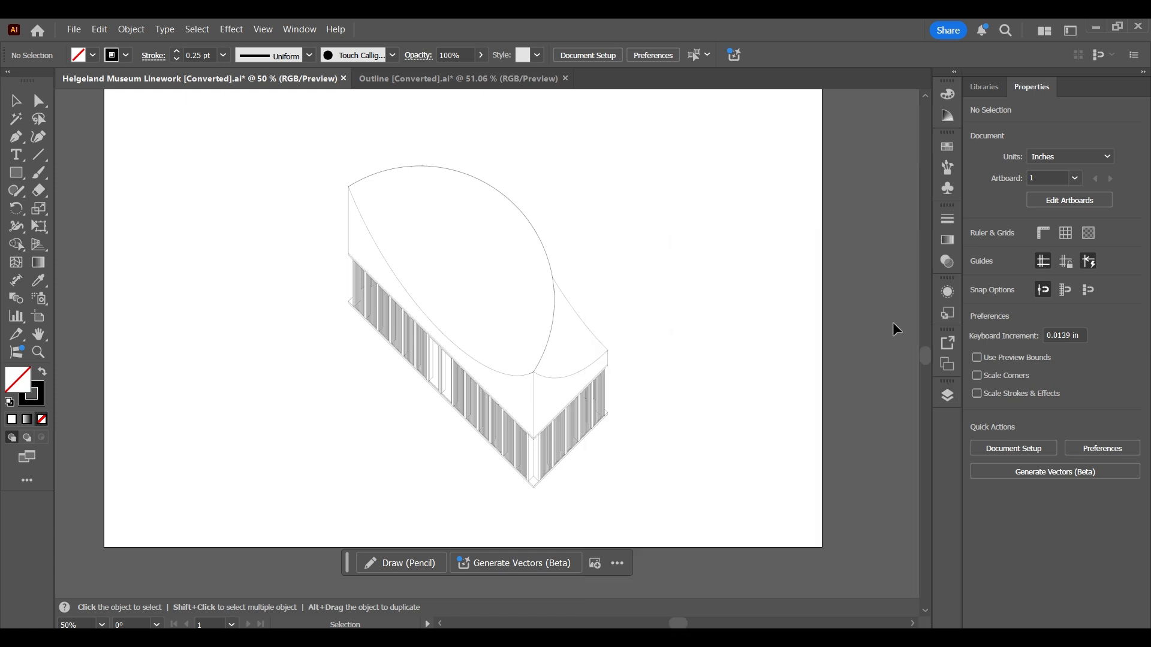
Paste the outline into the linework document, check which layer it lands on, and undo the paste
{"action": "key", "text": "ctrl+v"}
{"action": "key", "text": "v"}
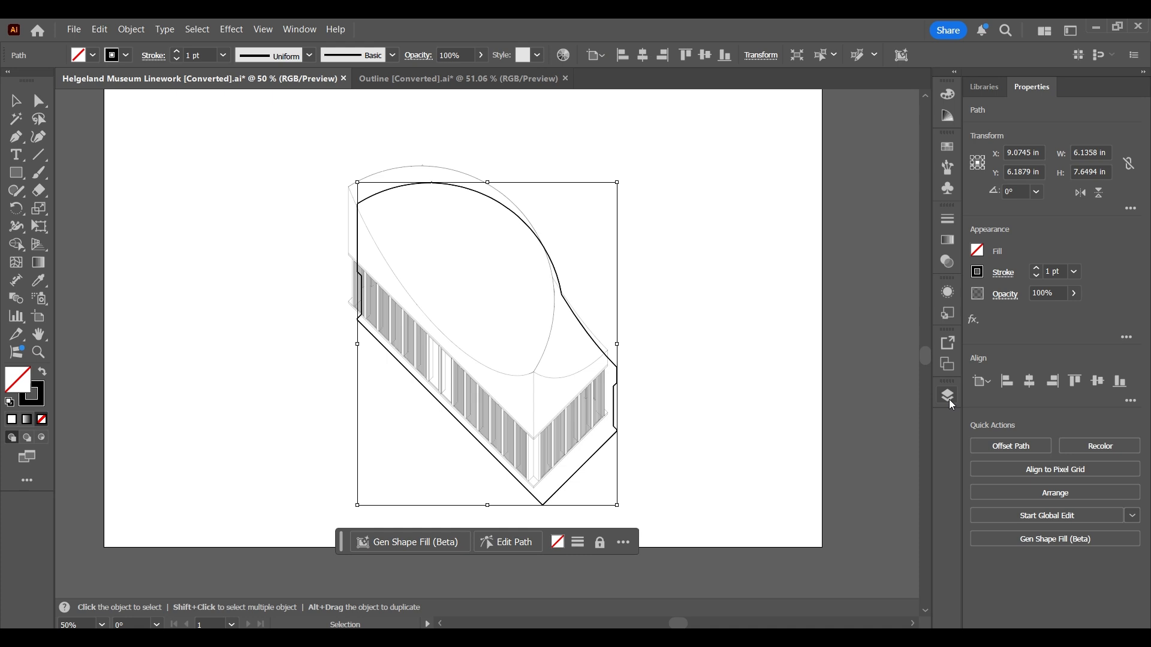
{"action": "left_click", "coordinate": [947, 396]}
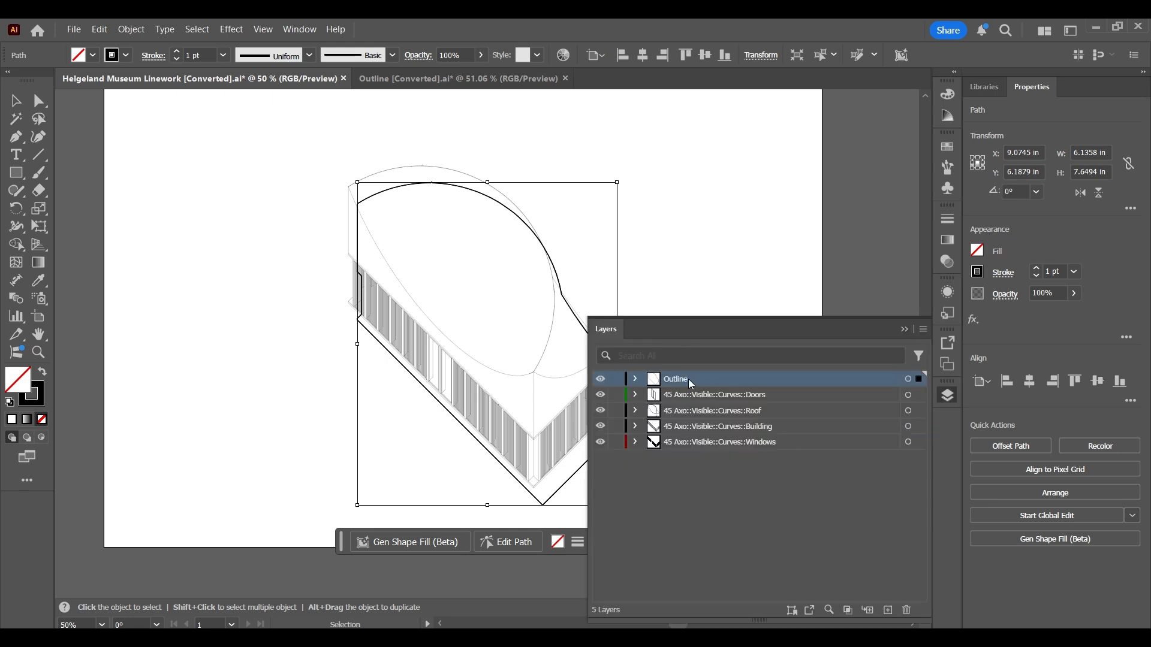
{"action": "key", "text": "ctrl+z"}
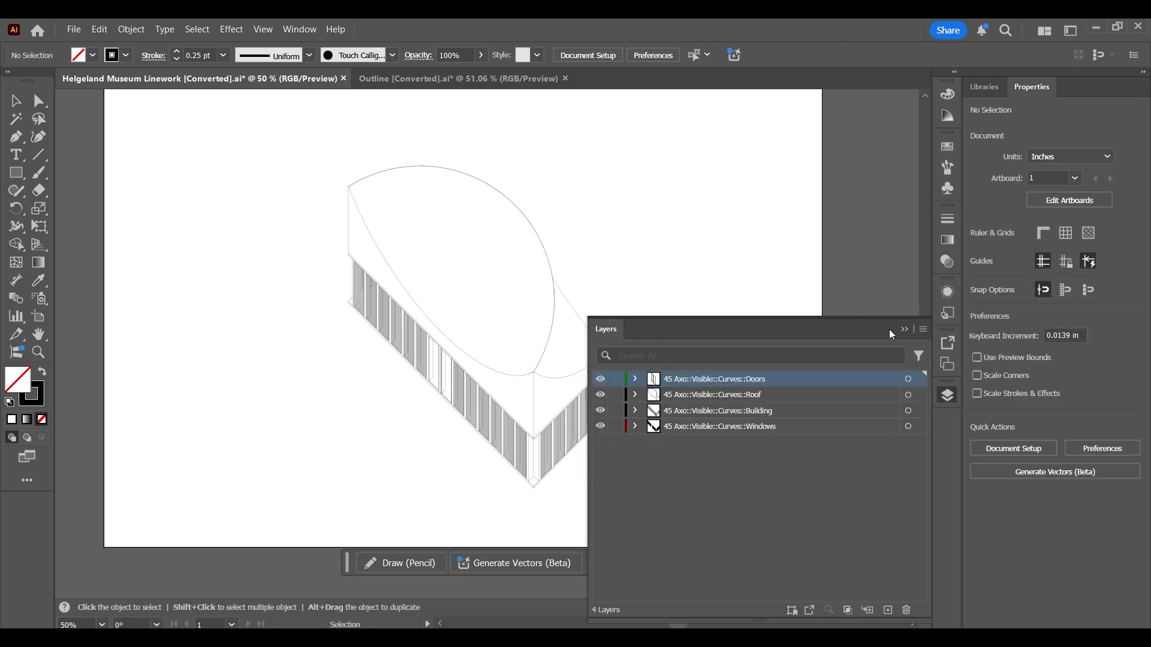
Try pasting the outline with Paste Remembers Layers disabled, undo the paste, and re-enable the option
{"action": "left_click", "coordinate": [923, 329]}
{"action": "left_click", "coordinate": [760, 597]}
{"action": "key", "text": "ctrl+v"}
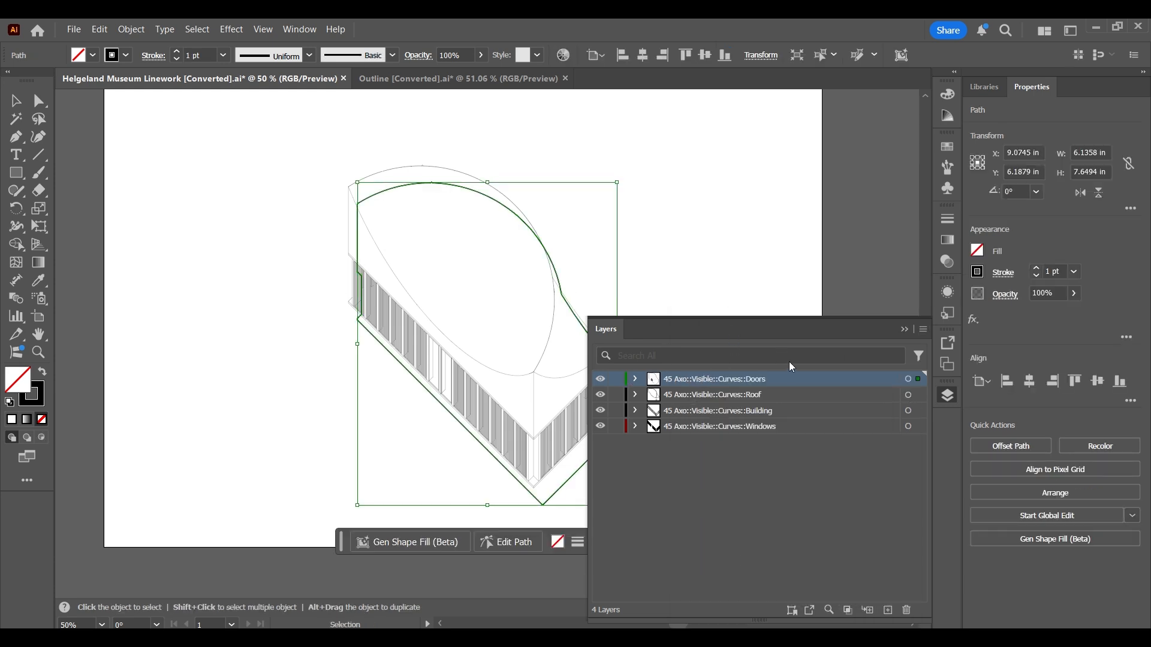
{"action": "key", "text": "ctrl+z"}
{"action": "left_click", "coordinate": [924, 330]}
{"action": "left_click", "coordinate": [739, 598]}
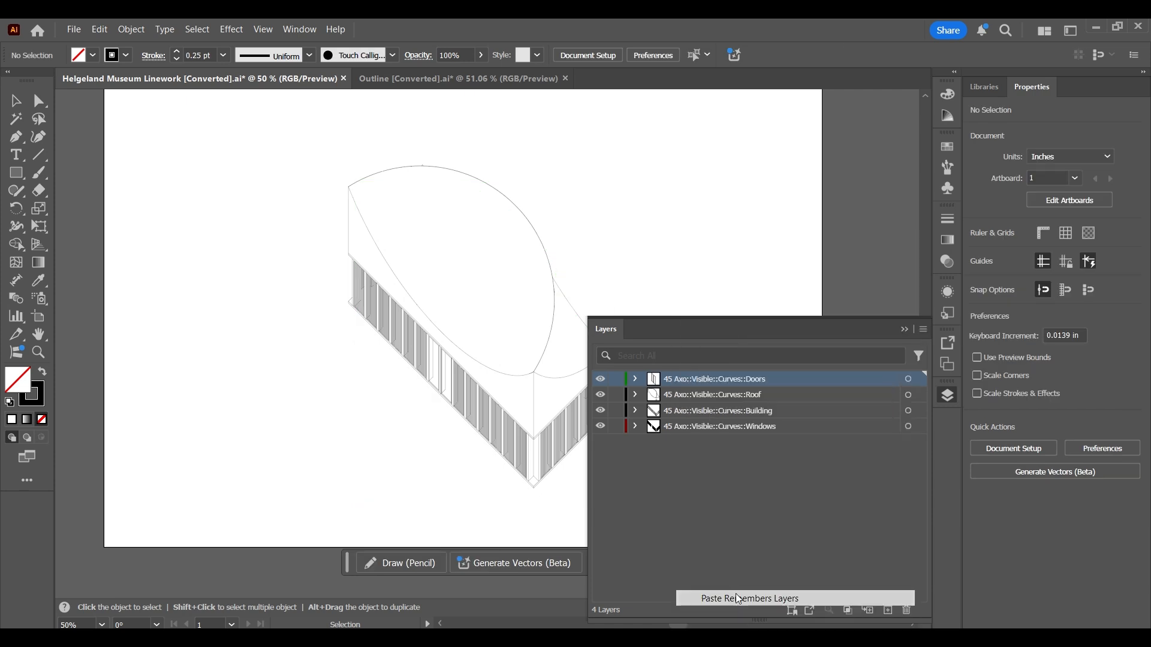
Paste the outline on its own Outline layer, move it to align with the museum linework, and deselect it
{"action": "key", "text": "a"}
{"action": "key", "text": "ctrl+v"}
{"action": "key", "text": "v"}
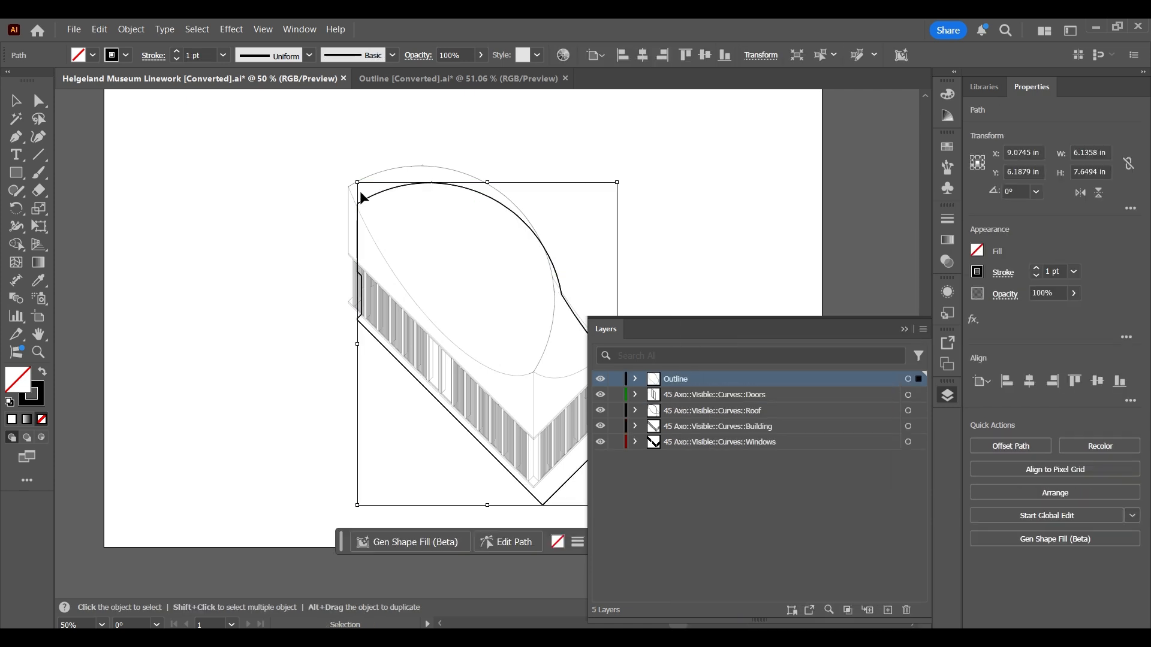
{"action": "left_click_drag", "start_coordinate": [354, 194], "coordinate": [307, 217]}
{"action": "scroll", "coordinate": [354, 184], "scroll_direction": "up", "scroll_amount": 6}
{"action": "scroll", "coordinate": [307, 217], "scroll_direction": "down", "scroll_amount": 8}
{"action": "scroll", "coordinate": [226, 282], "scroll_direction": "up", "scroll_amount": 1}
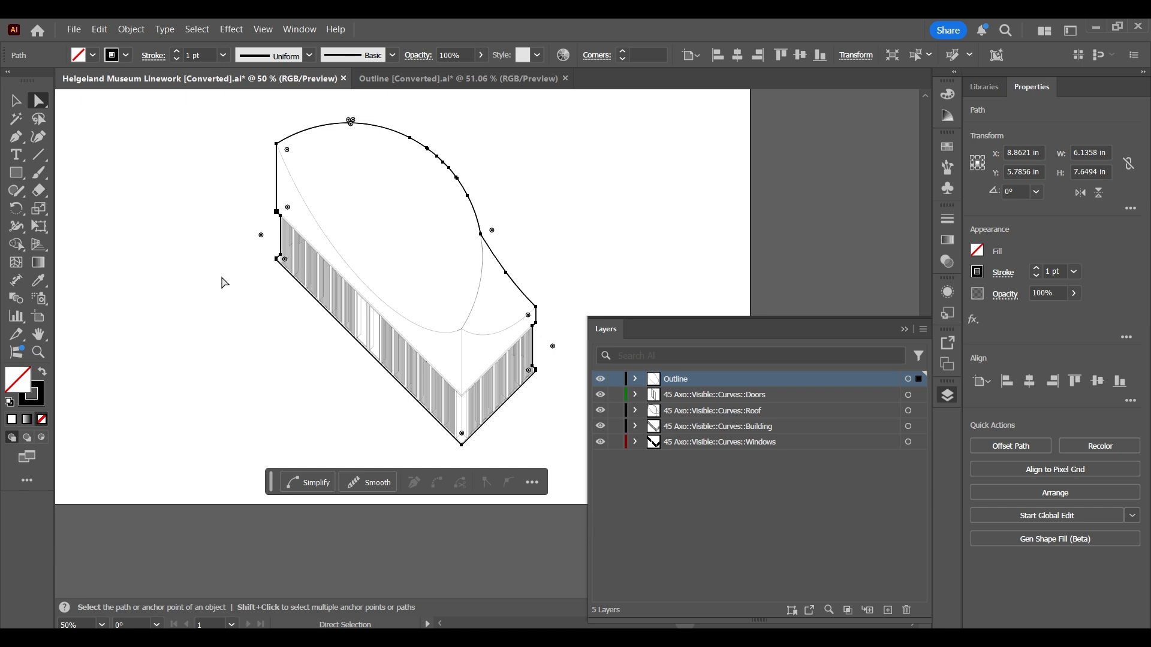
{"action": "left_click", "coordinate": [318, 335]}
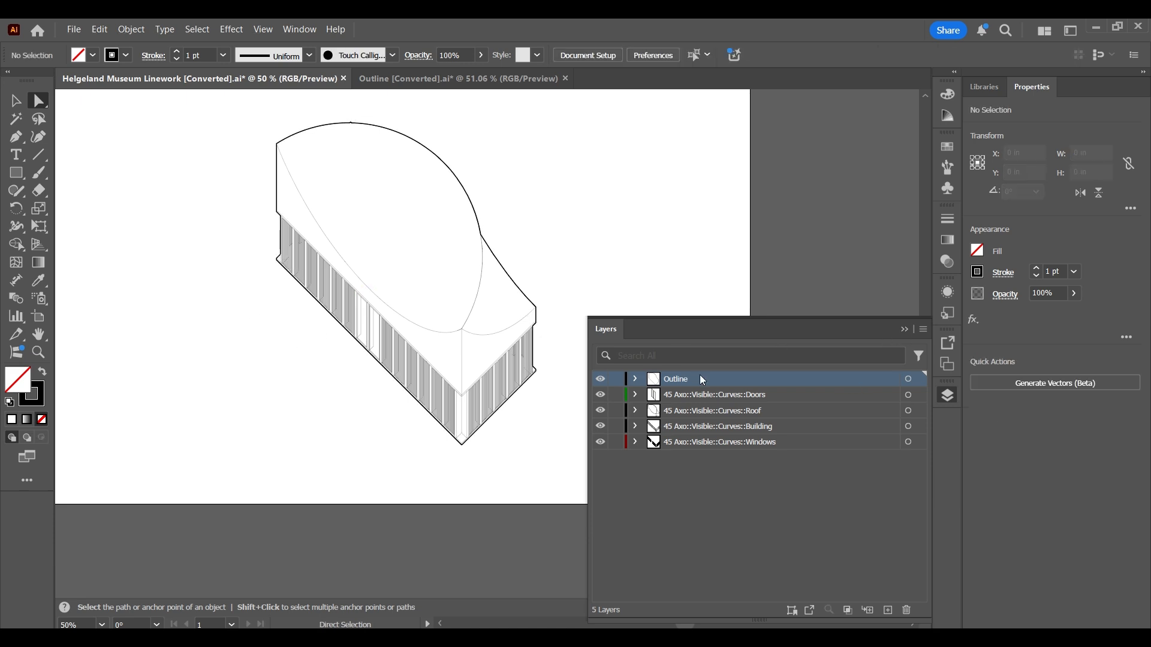
{"action": "left_click", "coordinate": [903, 329]}
Inspect how the outline fits the building's corner and edges up close, and review the document's layers
{"action": "scroll", "coordinate": [318, 216], "scroll_direction": "down", "scroll_amount": 1}
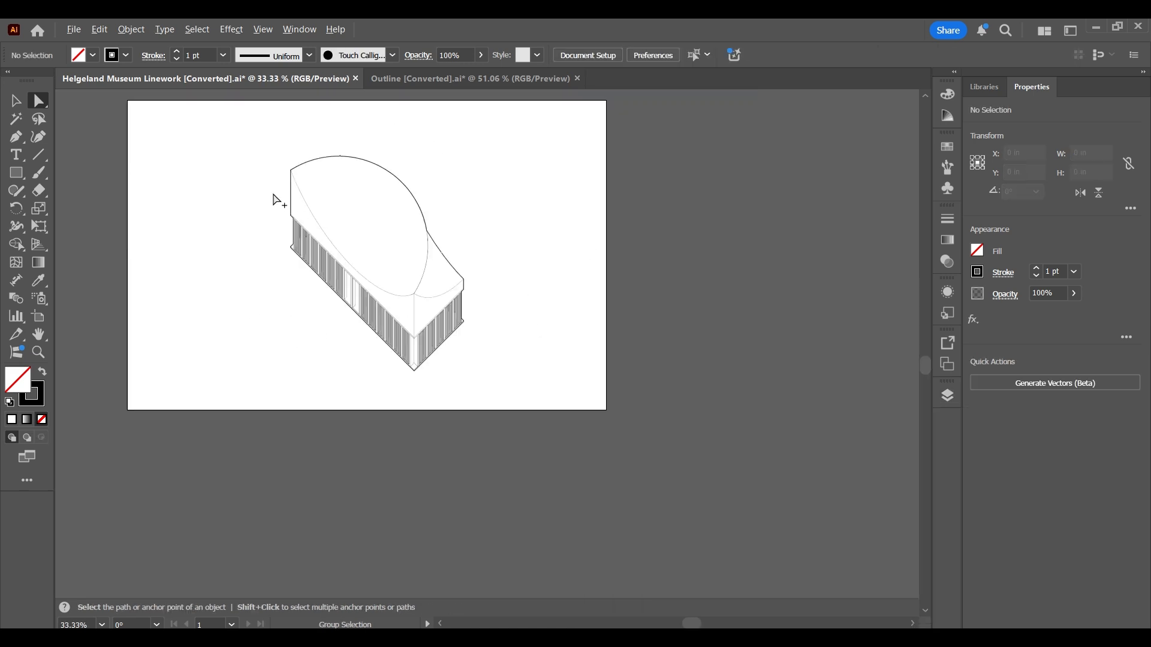
{"action": "scroll", "coordinate": [258, 174], "scroll_direction": "up", "scroll_amount": 1}
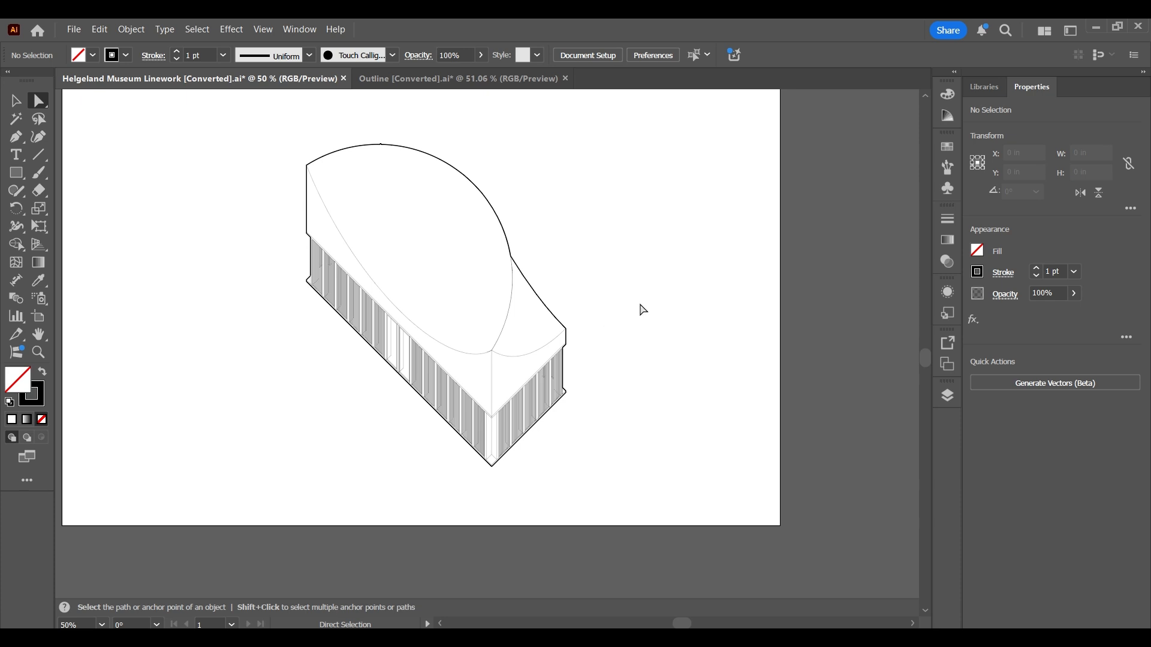
{"action": "scroll", "coordinate": [640, 308], "scroll_direction": "up", "scroll_amount": 2}
{"action": "scroll", "coordinate": [486, 368], "scroll_direction": "up", "scroll_amount": 4}
{"action": "scroll", "coordinate": [558, 431], "scroll_direction": "down", "scroll_amount": 7}
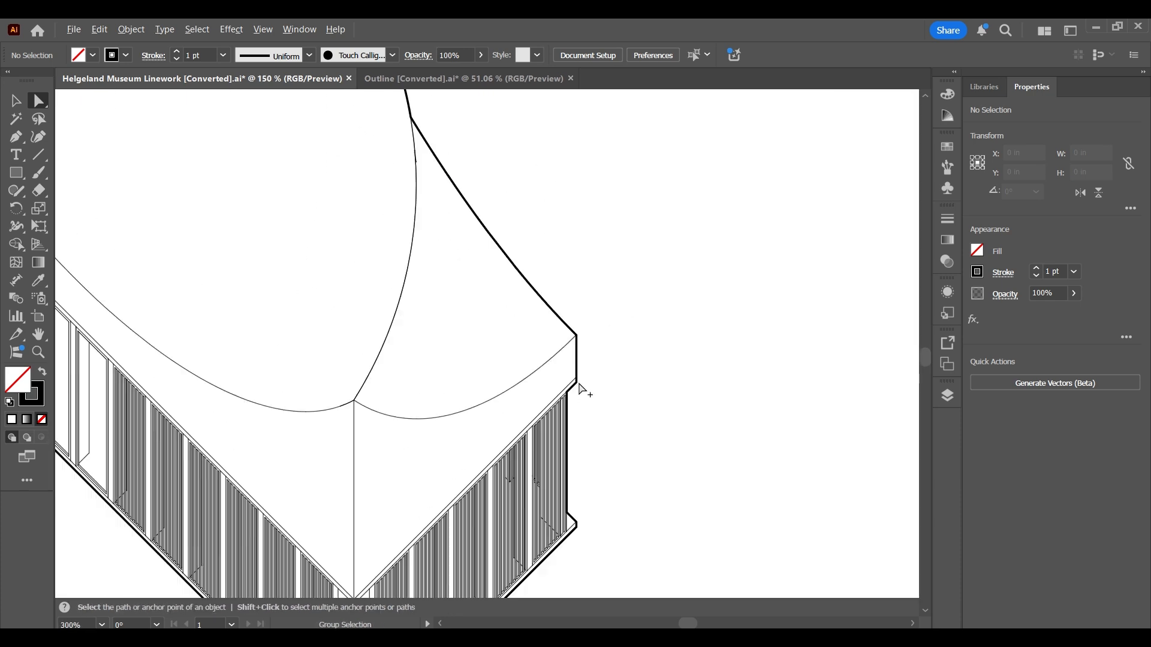
{"action": "scroll", "coordinate": [413, 251], "scroll_direction": "up", "scroll_amount": 1}
{"action": "scroll", "coordinate": [407, 248], "scroll_direction": "up", "scroll_amount": 1}
{"action": "scroll", "coordinate": [388, 241], "scroll_direction": "down", "scroll_amount": 1}
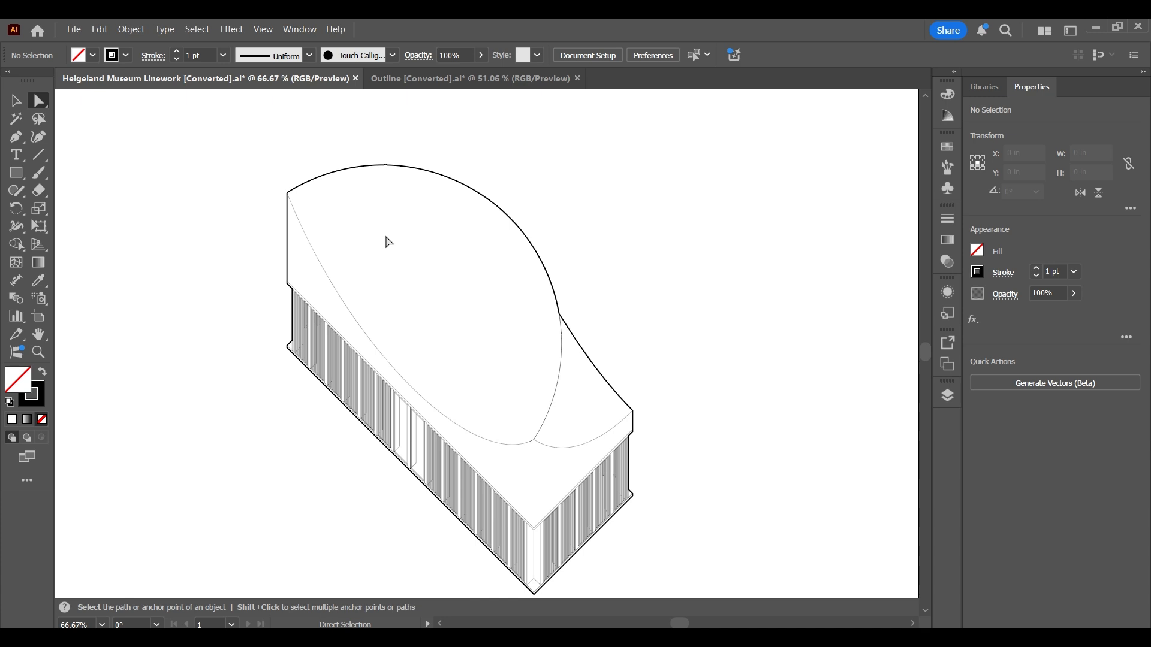
{"action": "left_click", "coordinate": [947, 397]}
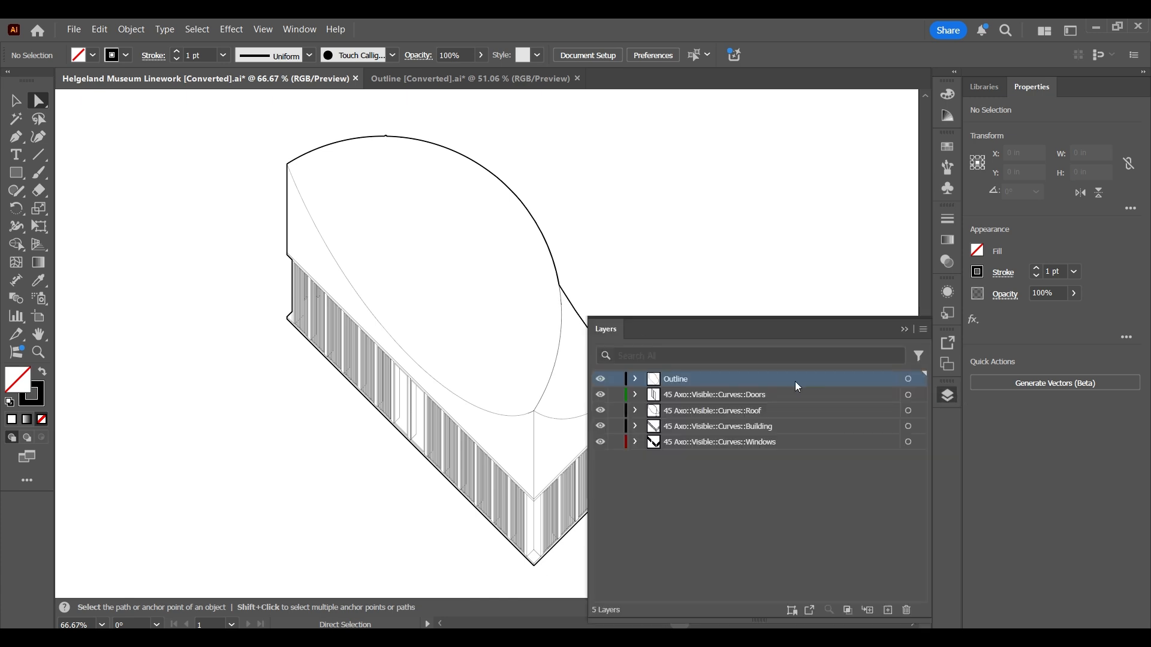
{"action": "left_click", "coordinate": [903, 330]}
Compare the outline's line weight with the thinner interior linework at several zoom levels, and bring up the layer list
{"action": "scroll", "coordinate": [694, 293], "scroll_direction": "down", "scroll_amount": 1}
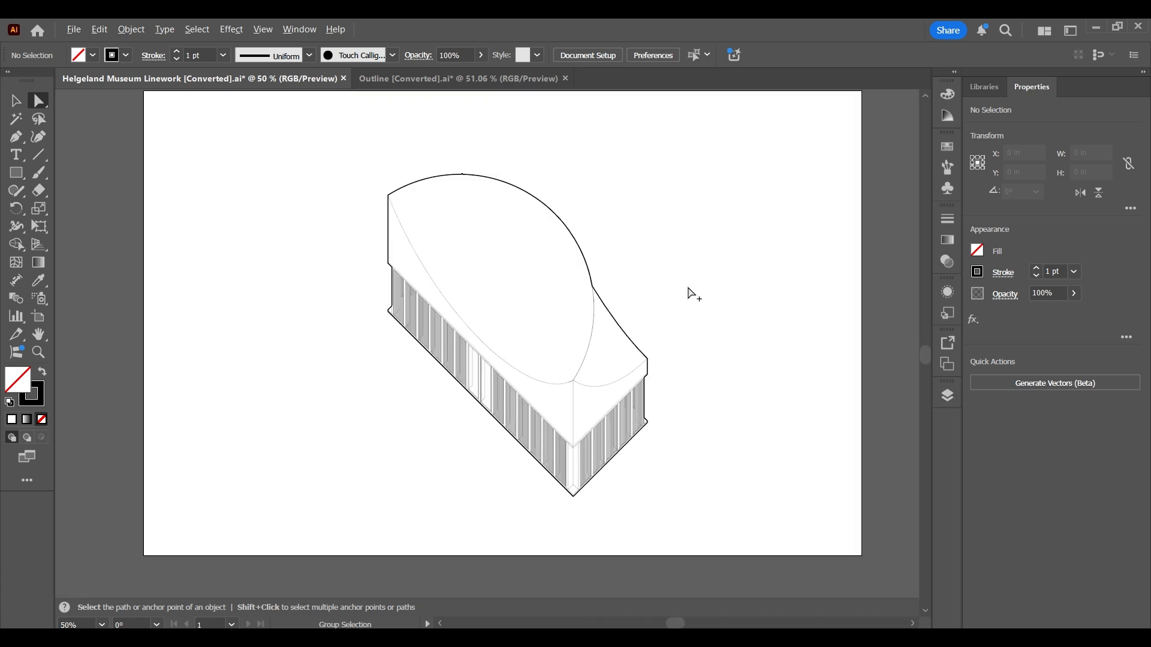
{"action": "scroll", "coordinate": [580, 317], "scroll_direction": "up", "scroll_amount": 1}
{"action": "scroll", "coordinate": [580, 318], "scroll_direction": "down", "scroll_amount": 2}
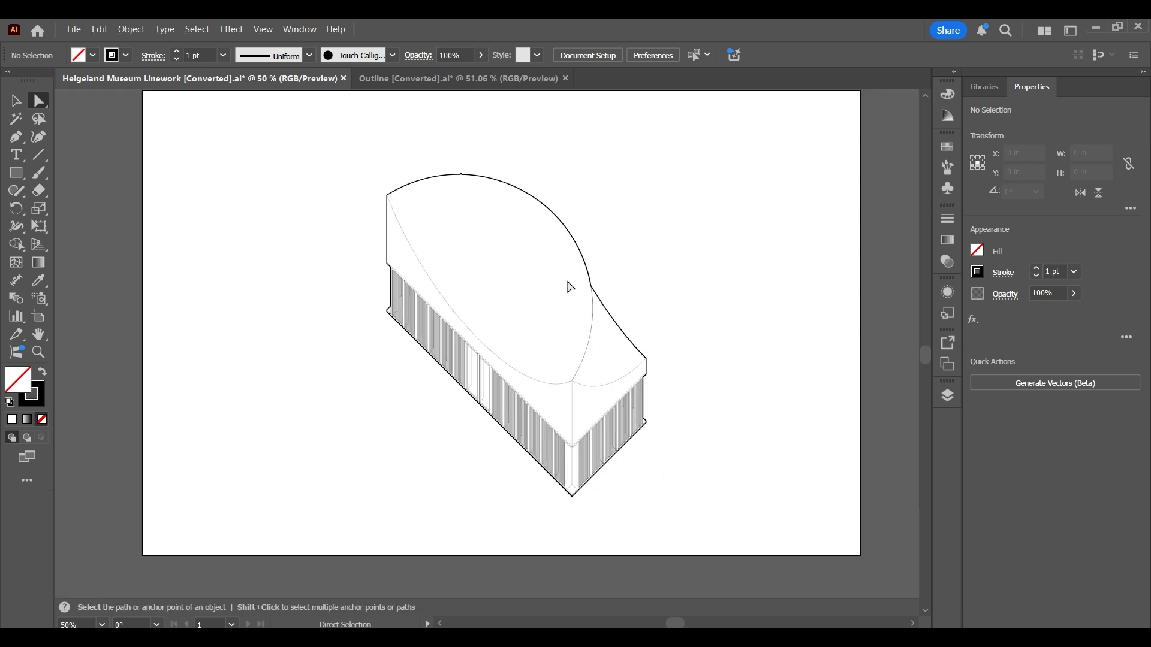
{"action": "scroll", "coordinate": [545, 389], "scroll_direction": "up", "scroll_amount": 1}
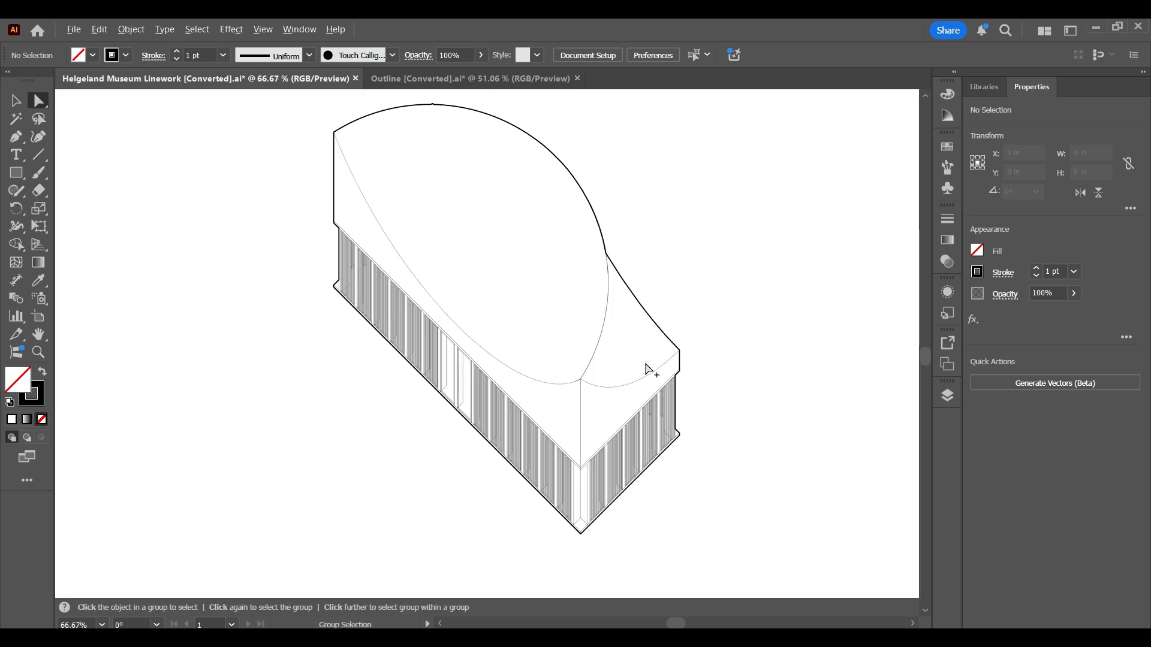
{"action": "scroll", "coordinate": [671, 315], "scroll_direction": "down", "scroll_amount": 1}
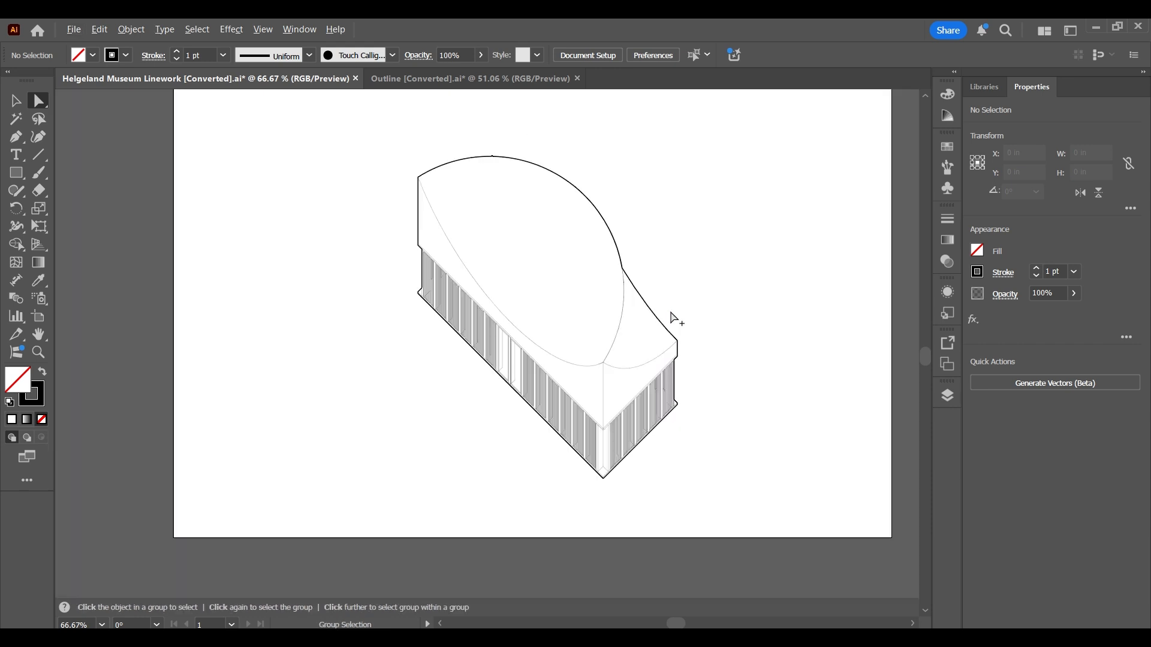
{"action": "scroll", "coordinate": [701, 318], "scroll_direction": "down", "scroll_amount": 1}
{"action": "scroll", "coordinate": [621, 357], "scroll_direction": "up", "scroll_amount": 1}
{"action": "scroll", "coordinate": [675, 422], "scroll_direction": "up", "scroll_amount": 1}
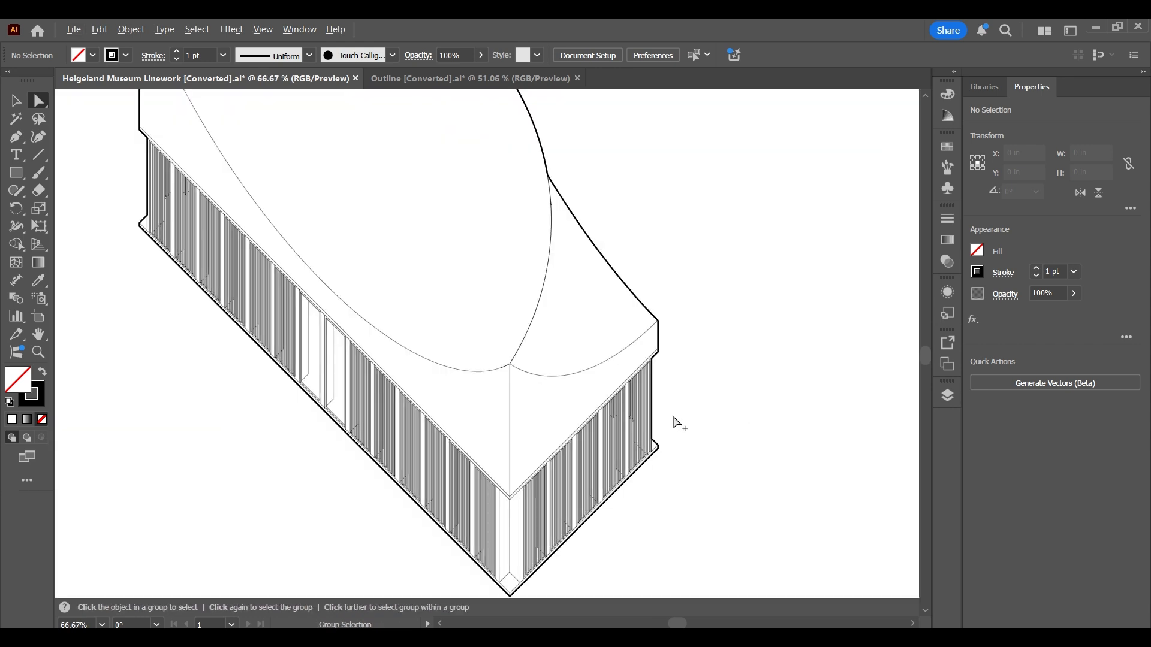
{"action": "scroll", "coordinate": [670, 349], "scroll_direction": "up", "scroll_amount": 2}
{"action": "scroll", "coordinate": [671, 349], "scroll_direction": "down", "scroll_amount": 2}
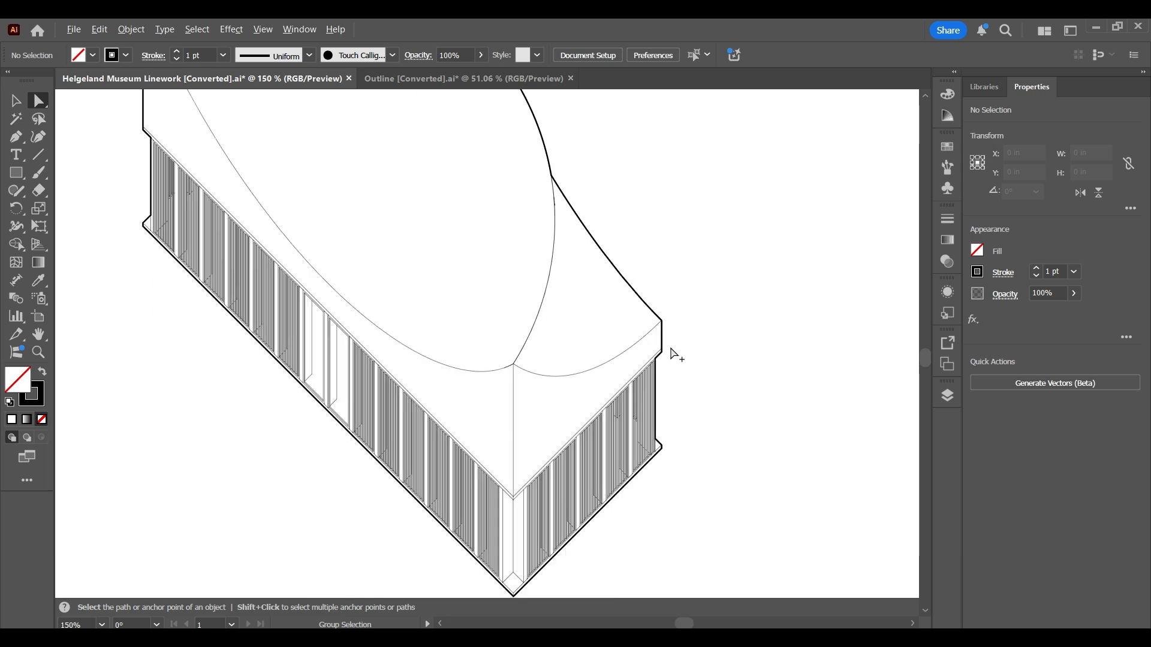
{"action": "scroll", "coordinate": [676, 355], "scroll_direction": "down", "scroll_amount": 2}
{"action": "scroll", "coordinate": [443, 222], "scroll_direction": "up", "scroll_amount": 1}
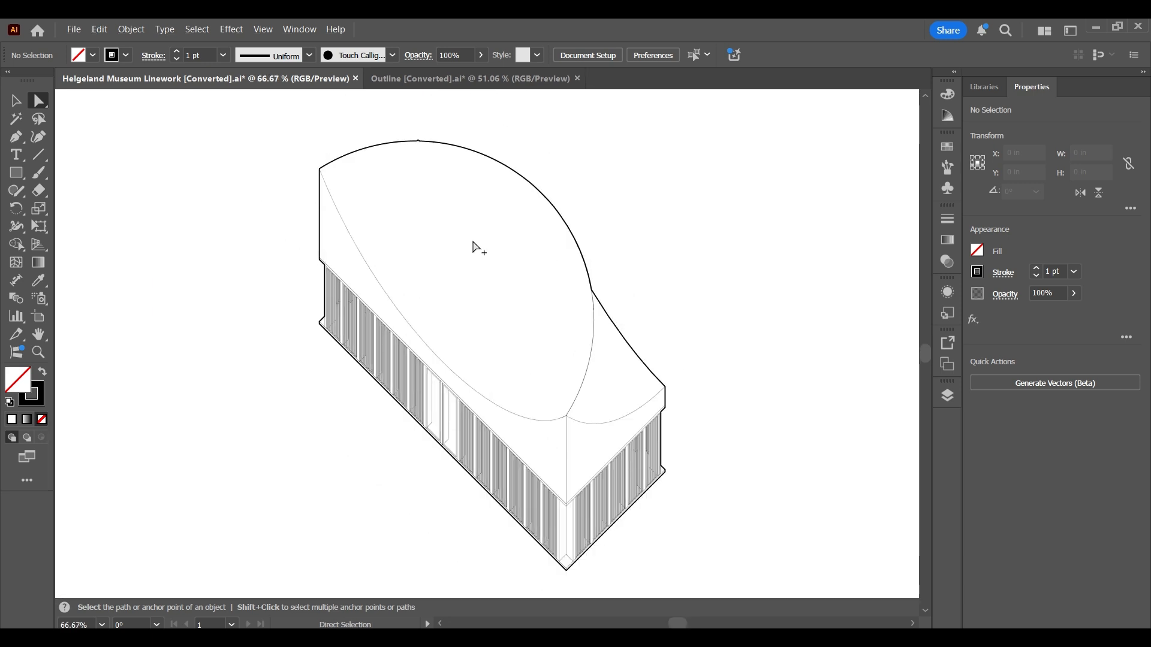
{"action": "scroll", "coordinate": [475, 246], "scroll_direction": "down", "scroll_amount": 1}
{"action": "left_click", "coordinate": [947, 395]}
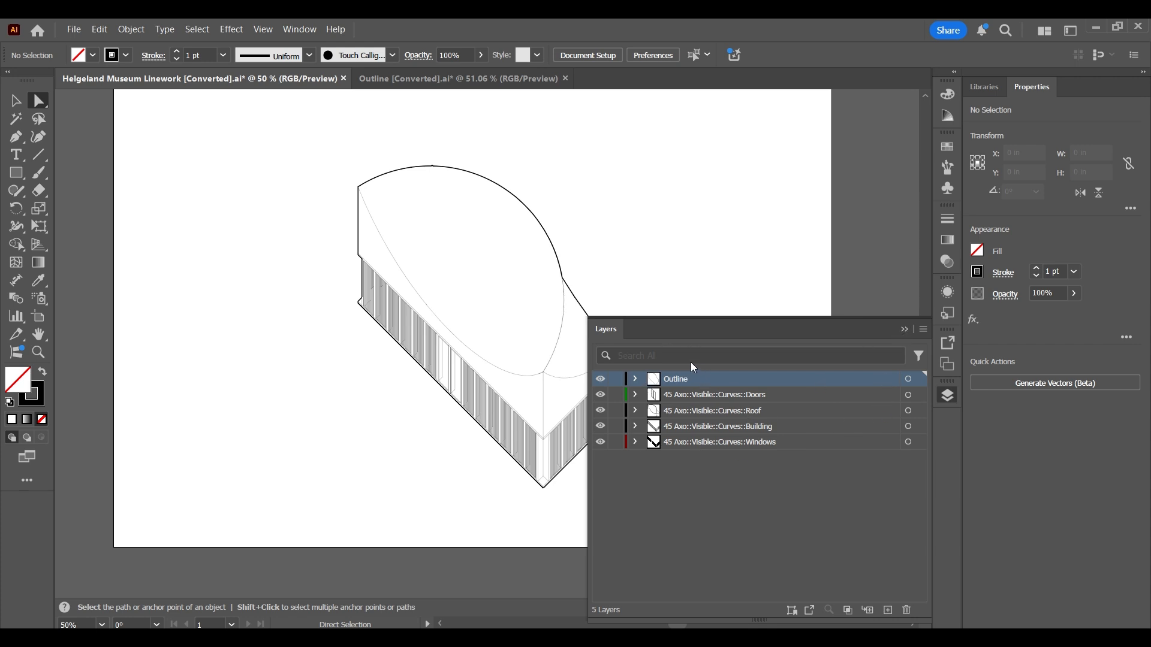
Set the stroke weight of all linework on the Windows layer to 0.05 pt and deselect it
{"action": "left_click", "coordinate": [908, 442]}
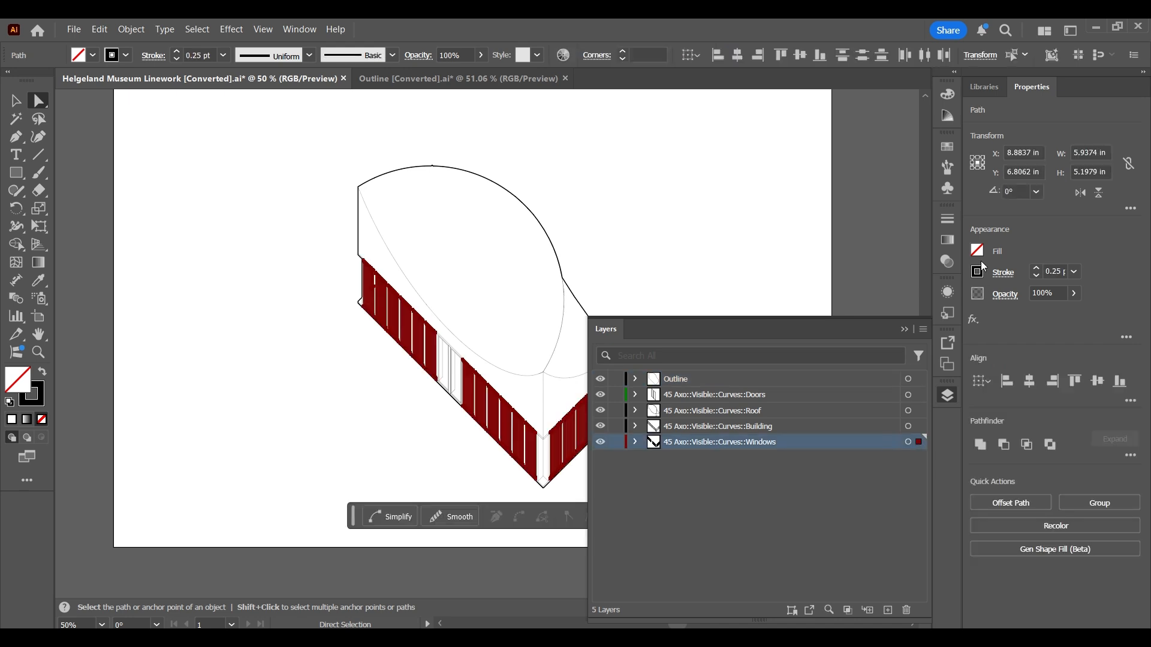
{"action": "left_click", "coordinate": [1055, 271]}
{"action": "key", "text": "Return"}
{"action": "left_click", "coordinate": [904, 329]}
{"action": "left_click", "coordinate": [763, 340]}
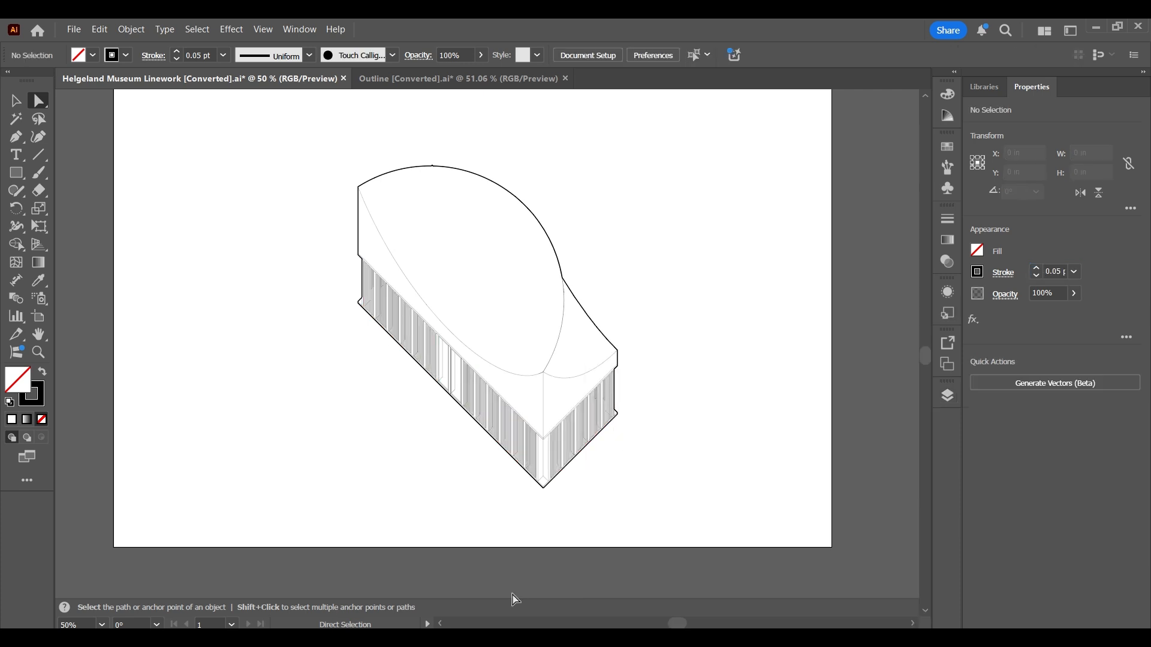
Undo the Windows stroke change to compare both weights up close, and redo it
{"action": "scroll", "coordinate": [544, 398], "scroll_direction": "up", "scroll_amount": 2}
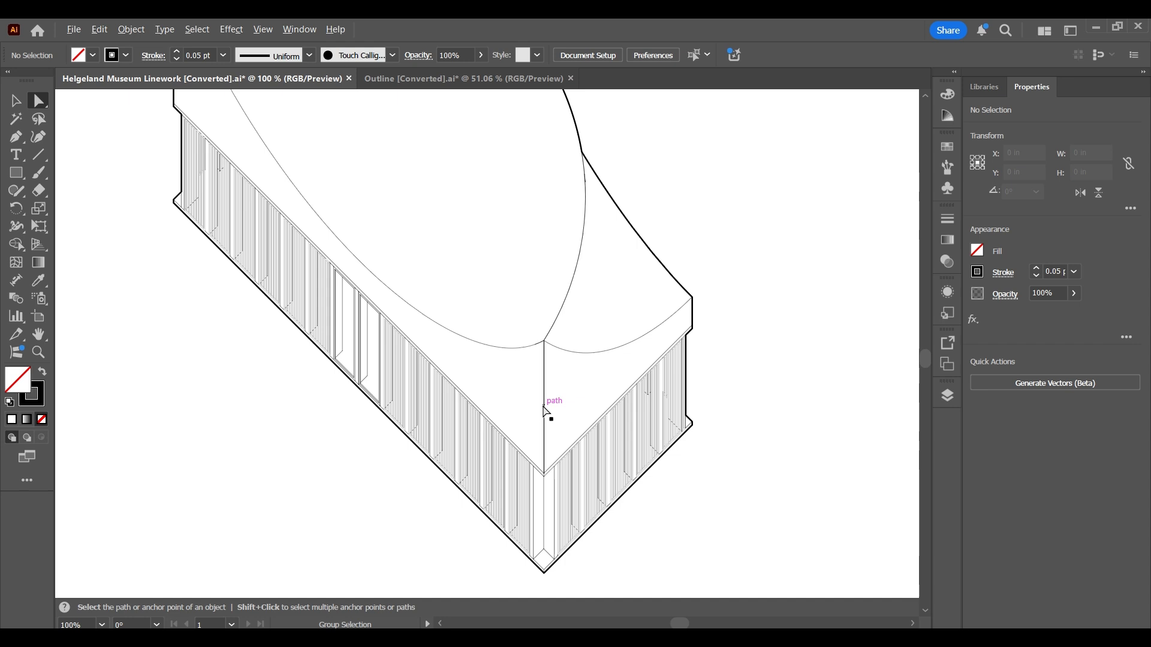
{"action": "left_click", "coordinate": [570, 414], "text": "ctrl"}
{"action": "left_click", "coordinate": [819, 455]}
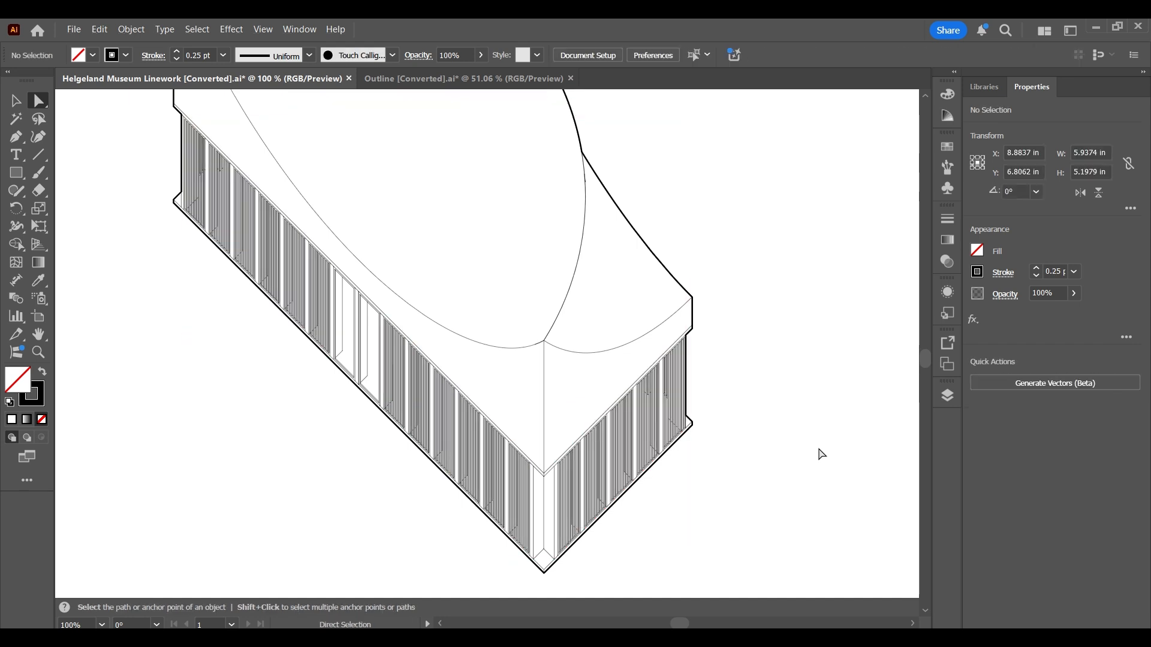
{"action": "left_click", "coordinate": [100, 29]}
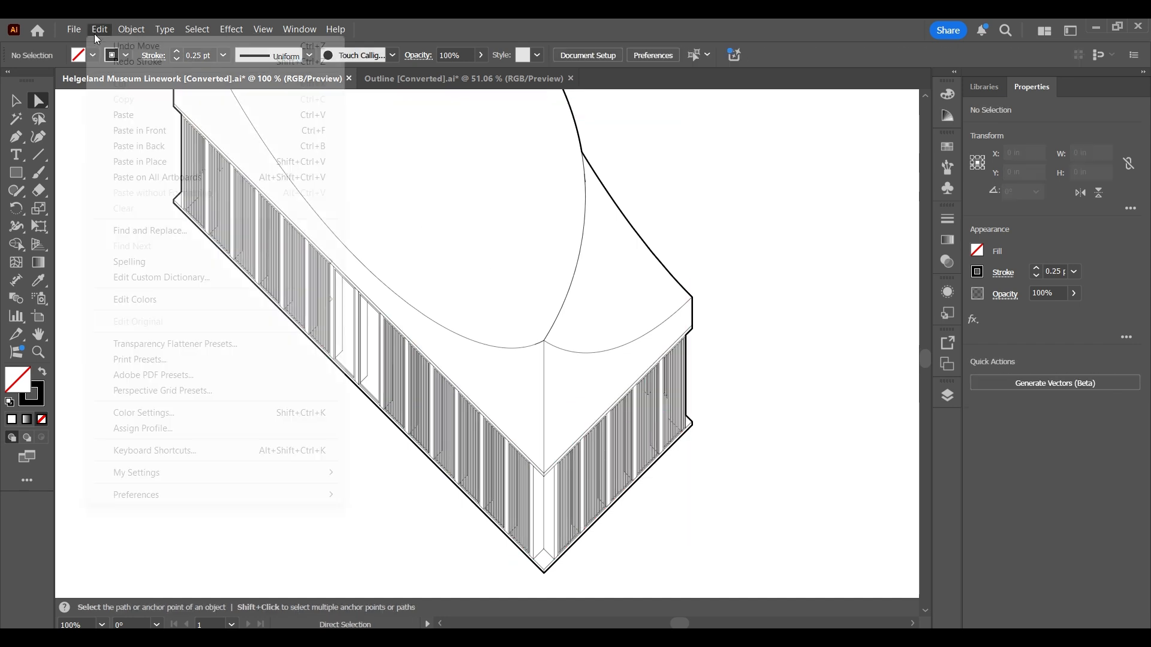
{"action": "left_click", "coordinate": [105, 60]}
{"action": "left_click", "coordinate": [771, 404]}
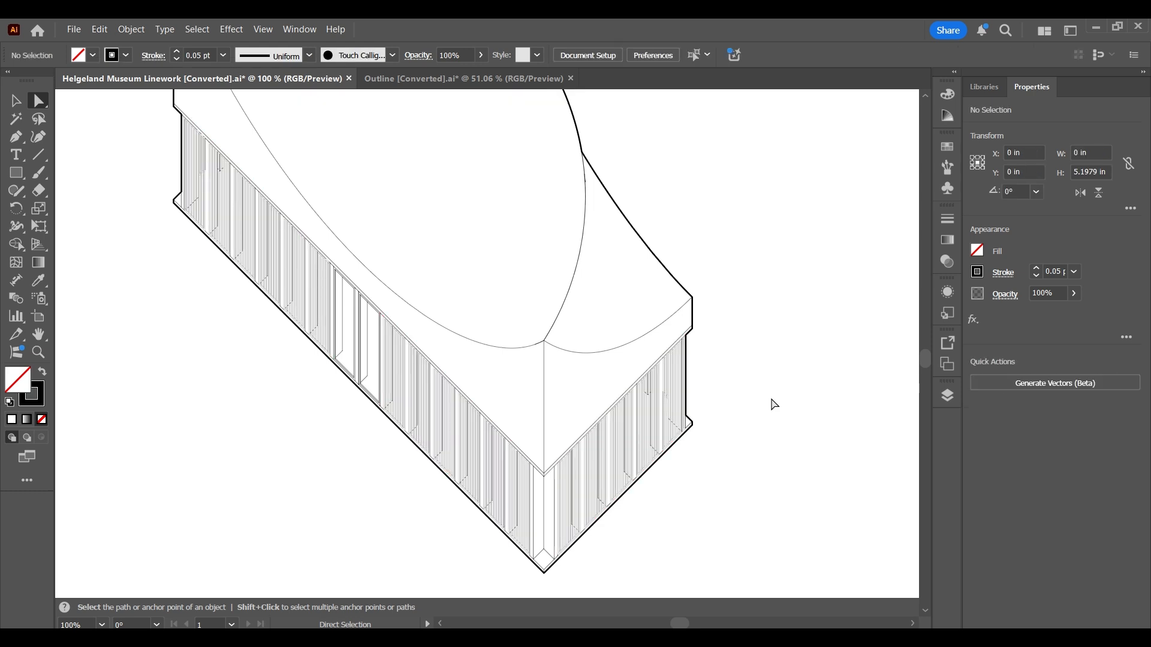
Examine the thinned window lines against the outline and roof lines at several zoom levels, and check the layer list
{"action": "scroll", "coordinate": [742, 401], "scroll_direction": "down", "scroll_amount": 2}
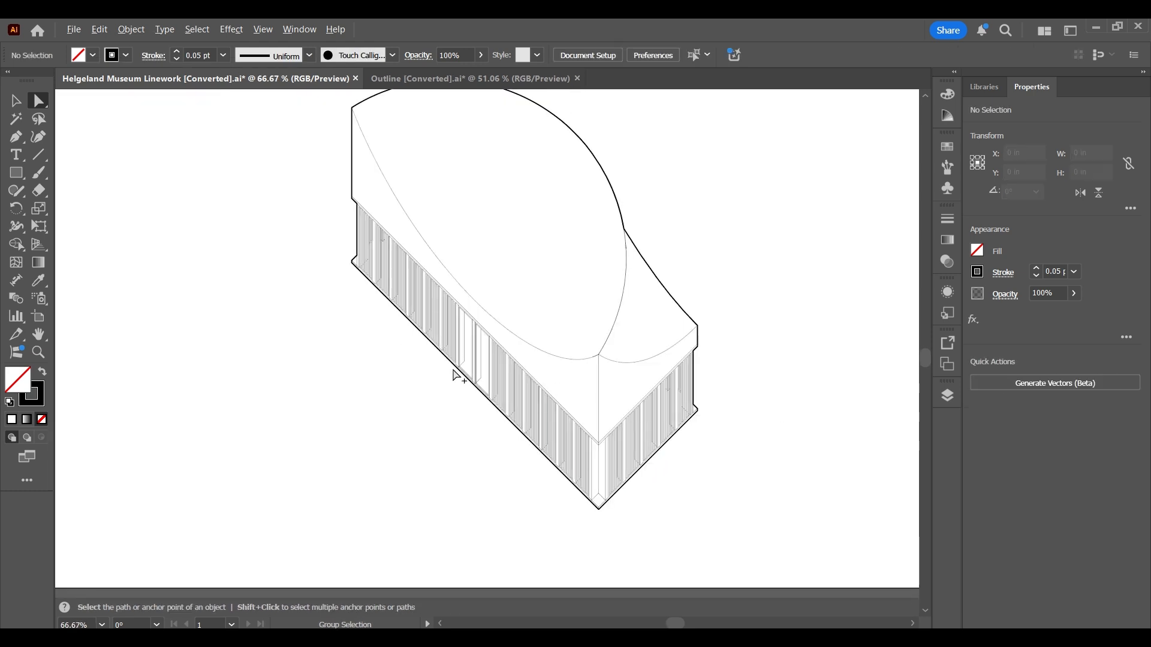
{"action": "scroll", "coordinate": [572, 431], "scroll_direction": "up", "scroll_amount": 3}
{"action": "scroll", "coordinate": [699, 449], "scroll_direction": "down", "scroll_amount": 3}
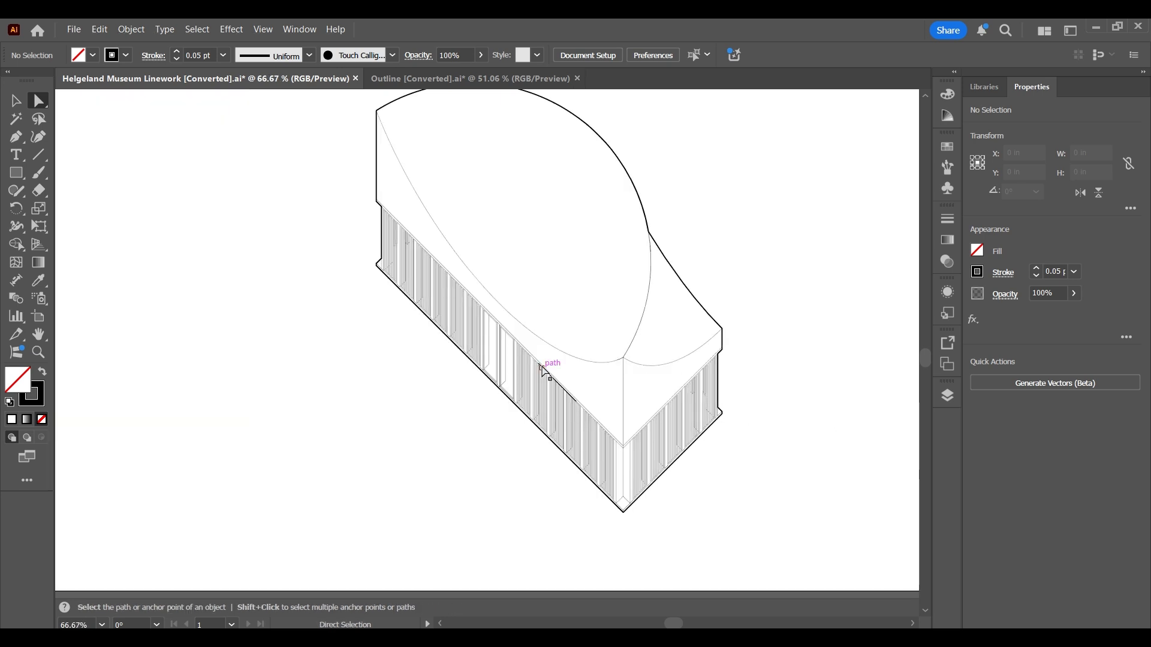
{"action": "scroll", "coordinate": [822, 399], "scroll_direction": "up", "scroll_amount": 2}
{"action": "scroll", "coordinate": [847, 318], "scroll_direction": "down", "scroll_amount": 1}
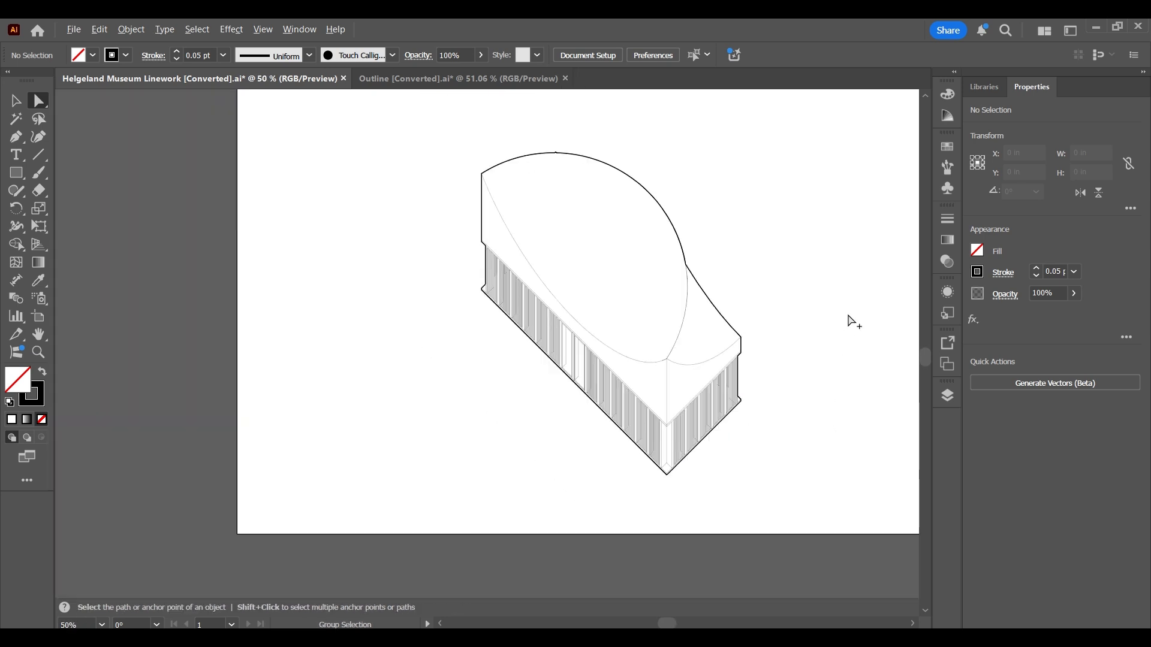
{"action": "left_click", "coordinate": [948, 390]}
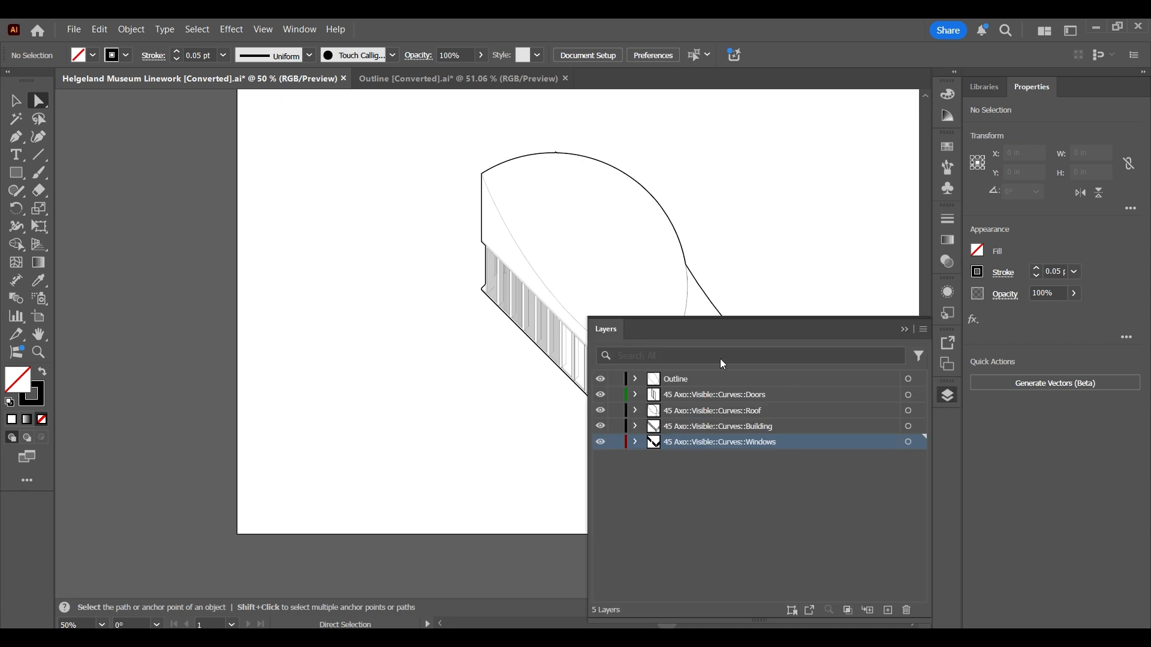
{"action": "left_click", "coordinate": [908, 332]}
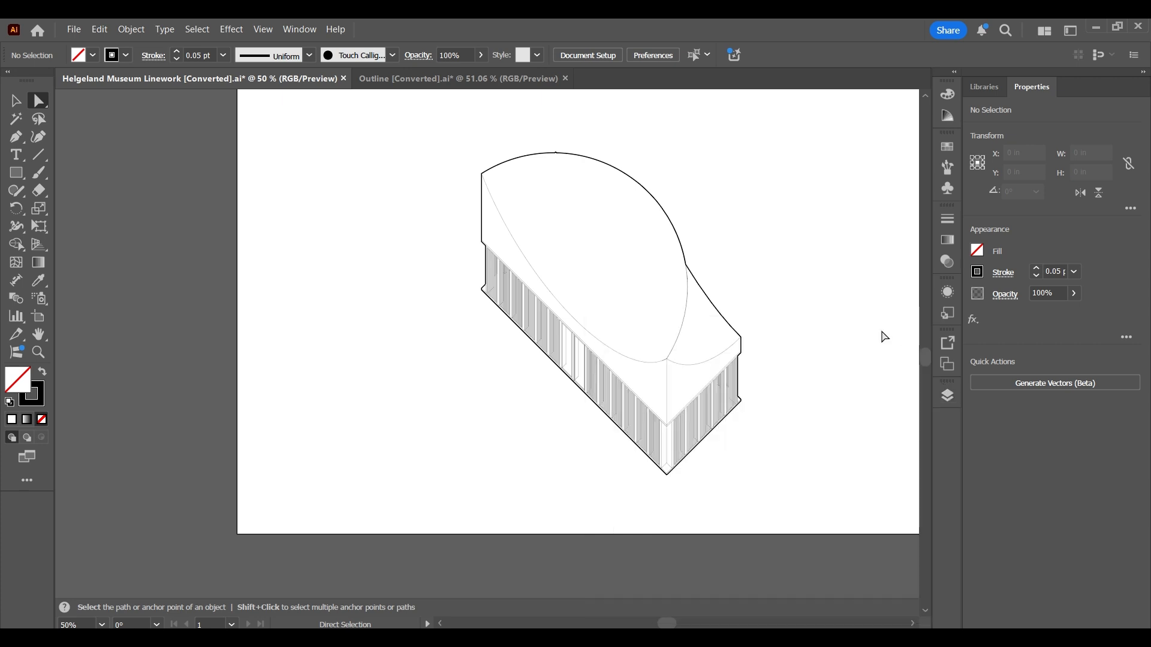
{"action": "scroll", "coordinate": [883, 334], "scroll_direction": "down", "scroll_amount": 1}
{"action": "scroll", "coordinate": [892, 328], "scroll_direction": "up", "scroll_amount": 2}
{"action": "scroll", "coordinate": [861, 291], "scroll_direction": "up", "scroll_amount": 1}
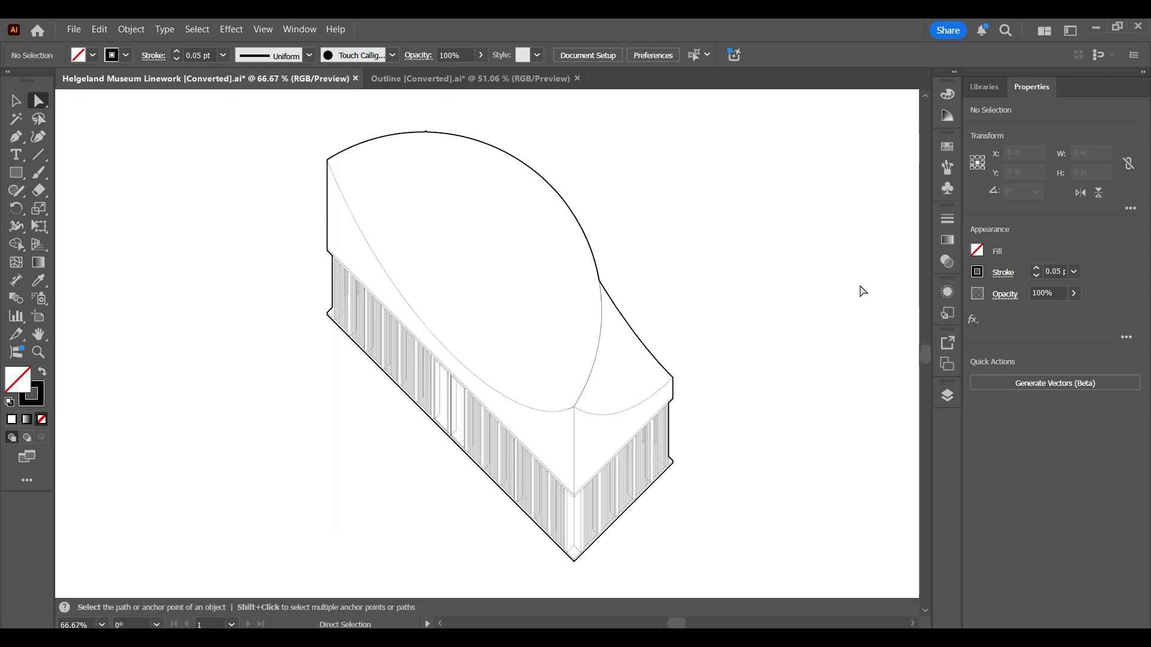
{"action": "scroll", "coordinate": [863, 293], "scroll_direction": "down", "scroll_amount": 1}
{"action": "scroll", "coordinate": [861, 287], "scroll_direction": "up", "scroll_amount": 1}
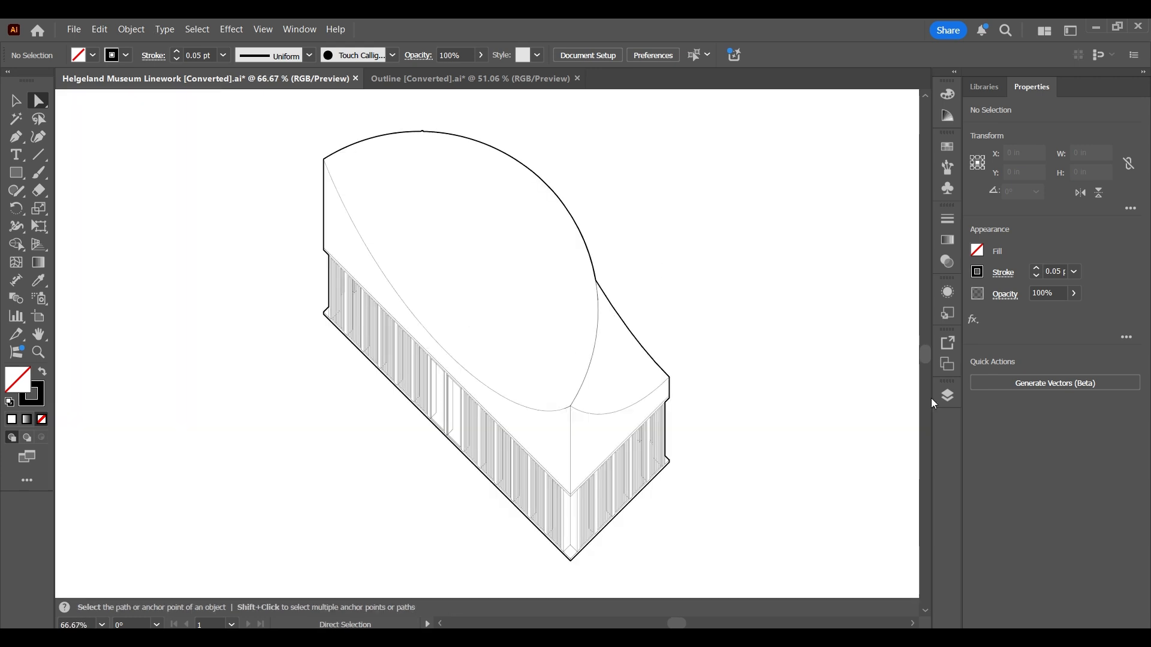
Review the stroke weights of the Outline, Doors and Building layers by selecting each layer's linework, and deselect it
{"action": "left_click", "coordinate": [951, 401]}
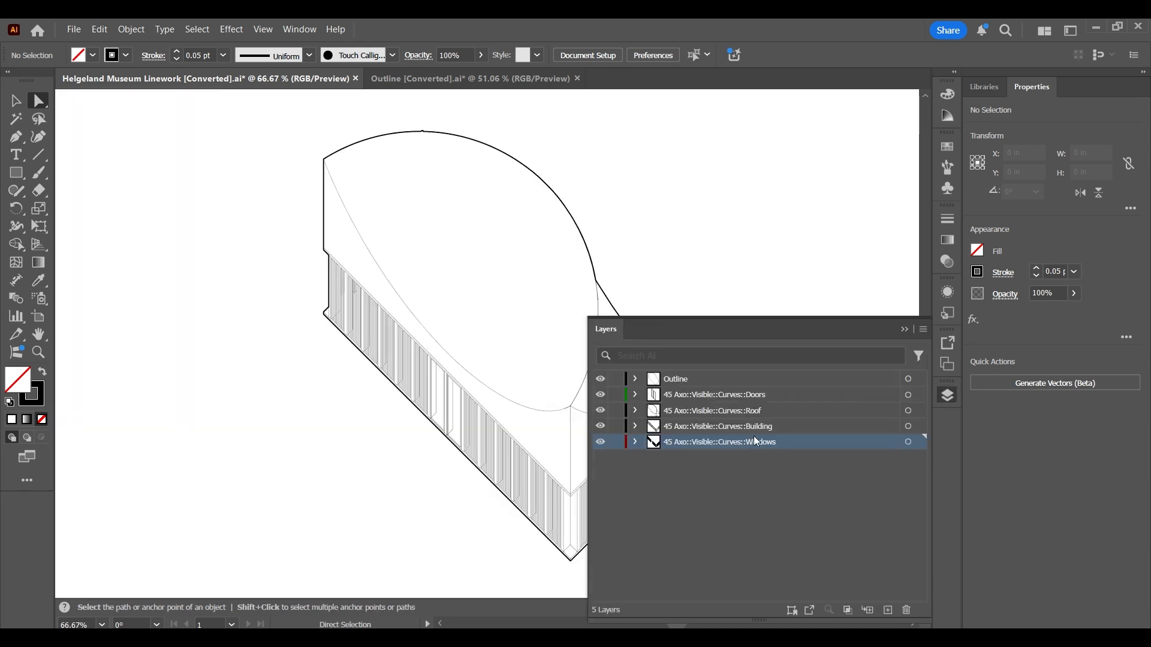
{"action": "left_click", "coordinate": [905, 329]}
{"action": "left_click", "coordinate": [948, 397]}
{"action": "left_click", "coordinate": [912, 379]}
{"action": "left_click", "coordinate": [912, 395]}
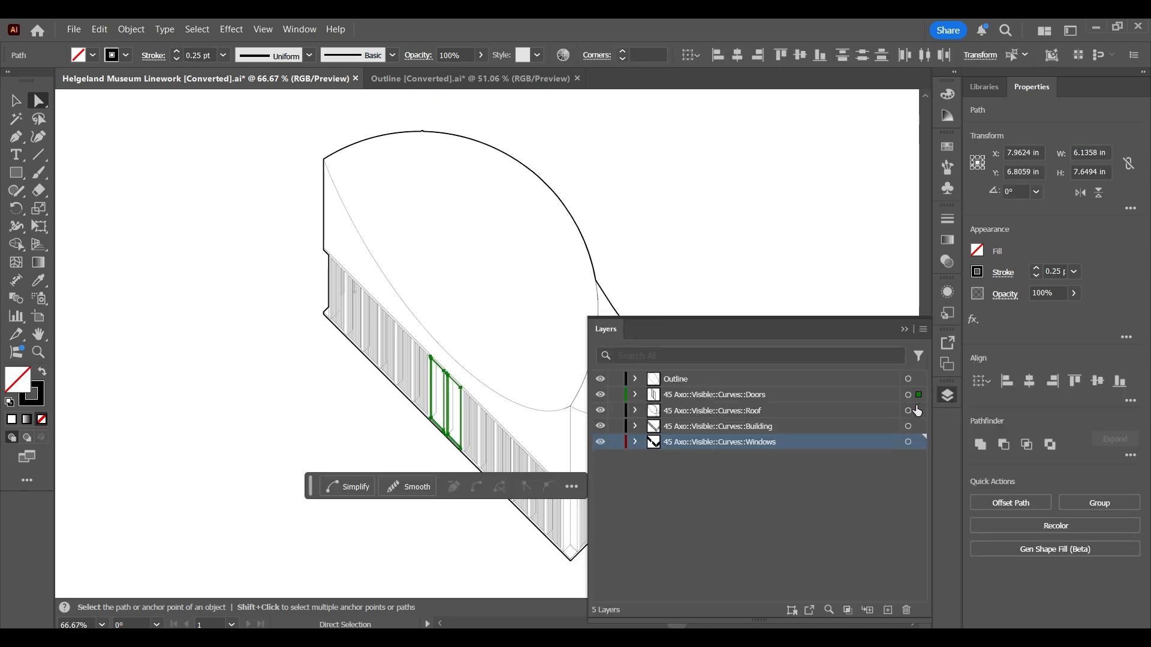
{"action": "left_click", "coordinate": [915, 427]}
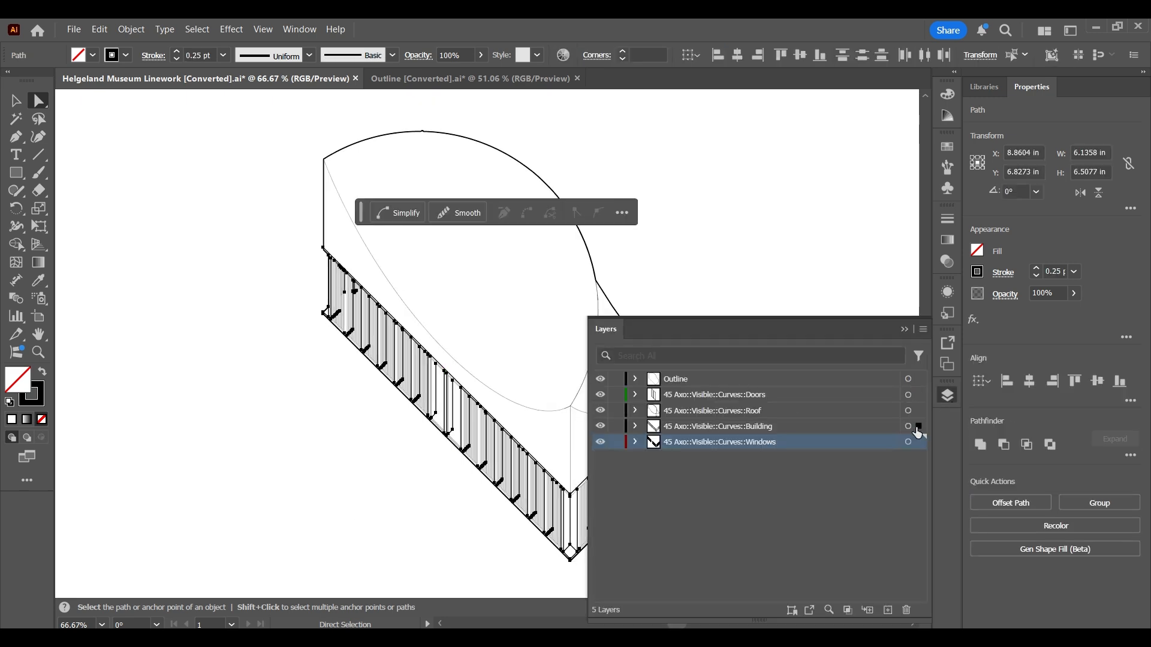
{"action": "left_click", "coordinate": [904, 329]}
{"action": "left_click", "coordinate": [660, 488]}
Inspect the line weight hierarchy on the facades up close and across the whole sheet
{"action": "scroll", "coordinate": [578, 476], "scroll_direction": "up", "scroll_amount": 5}
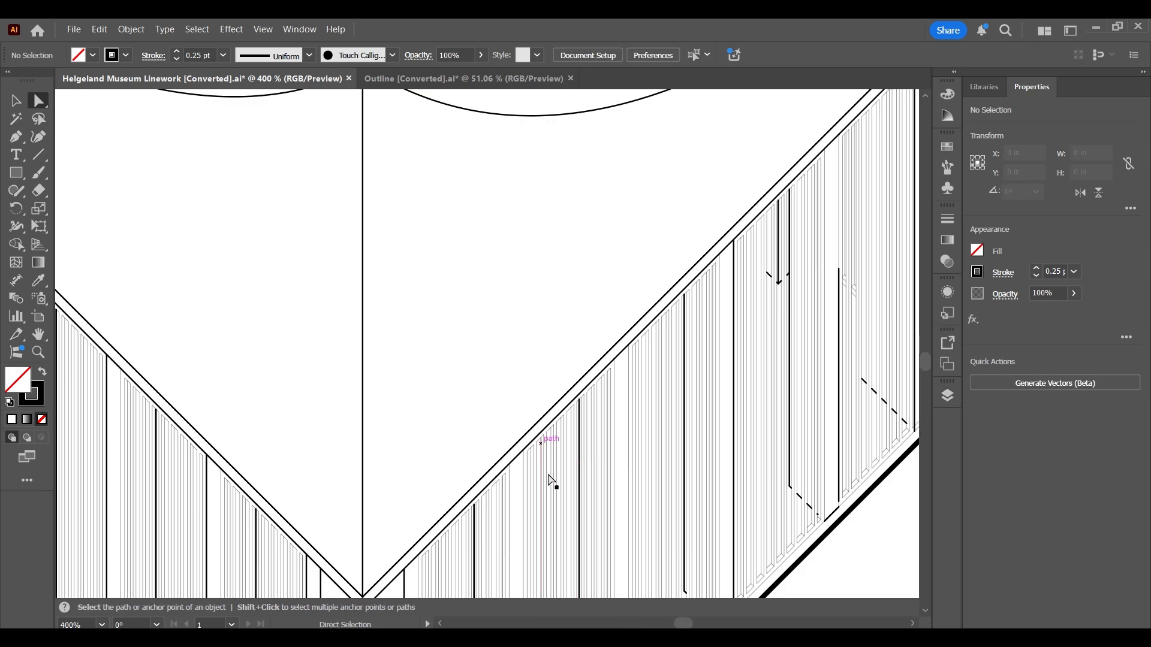
{"action": "scroll", "coordinate": [659, 437], "scroll_direction": "down", "scroll_amount": 6}
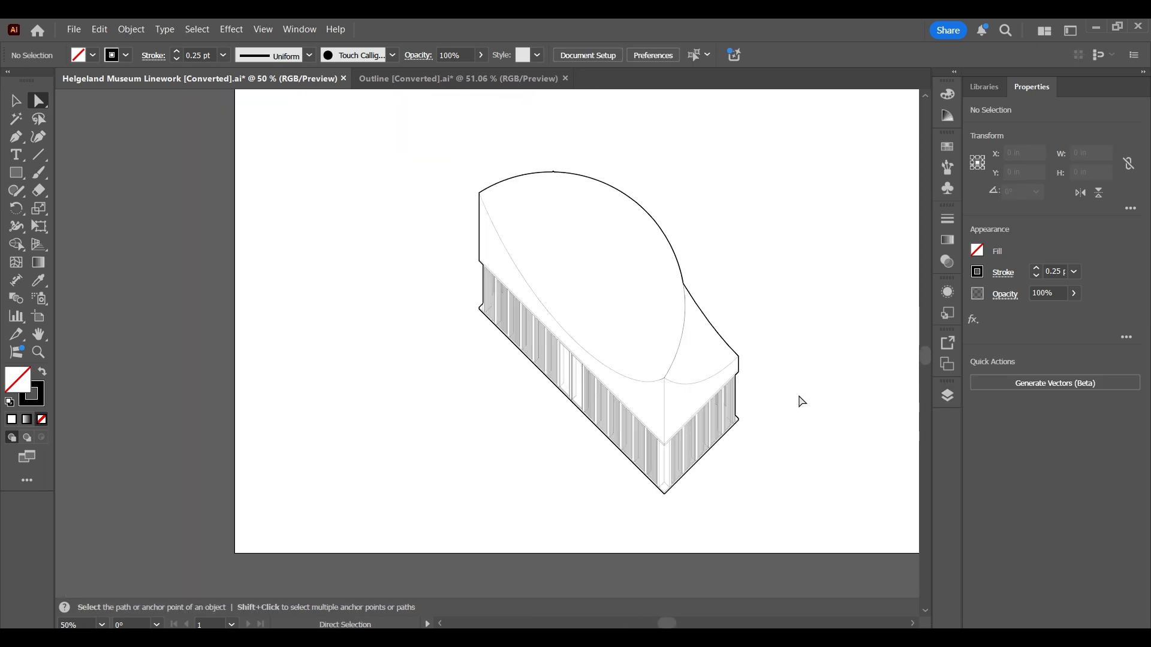
{"action": "scroll", "coordinate": [839, 378], "scroll_direction": "up", "scroll_amount": 2}
{"action": "scroll", "coordinate": [772, 360], "scroll_direction": "down", "scroll_amount": 1}
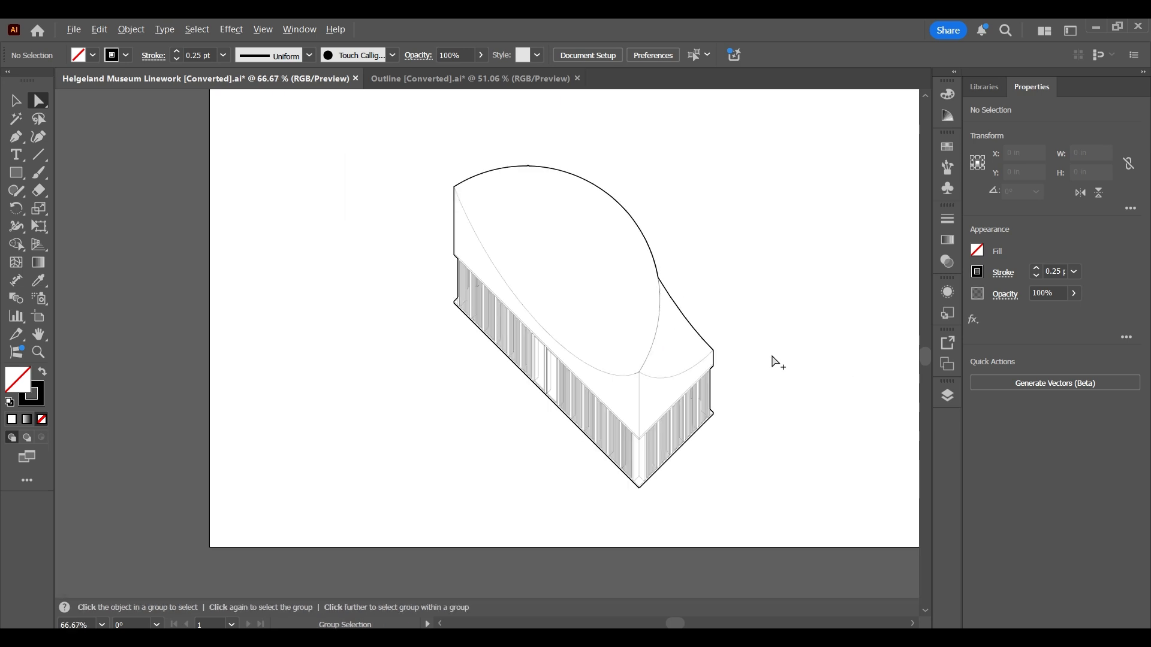
{"action": "scroll", "coordinate": [779, 356], "scroll_direction": "up", "scroll_amount": 1}
{"action": "scroll", "coordinate": [748, 268], "scroll_direction": "down", "scroll_amount": 2}
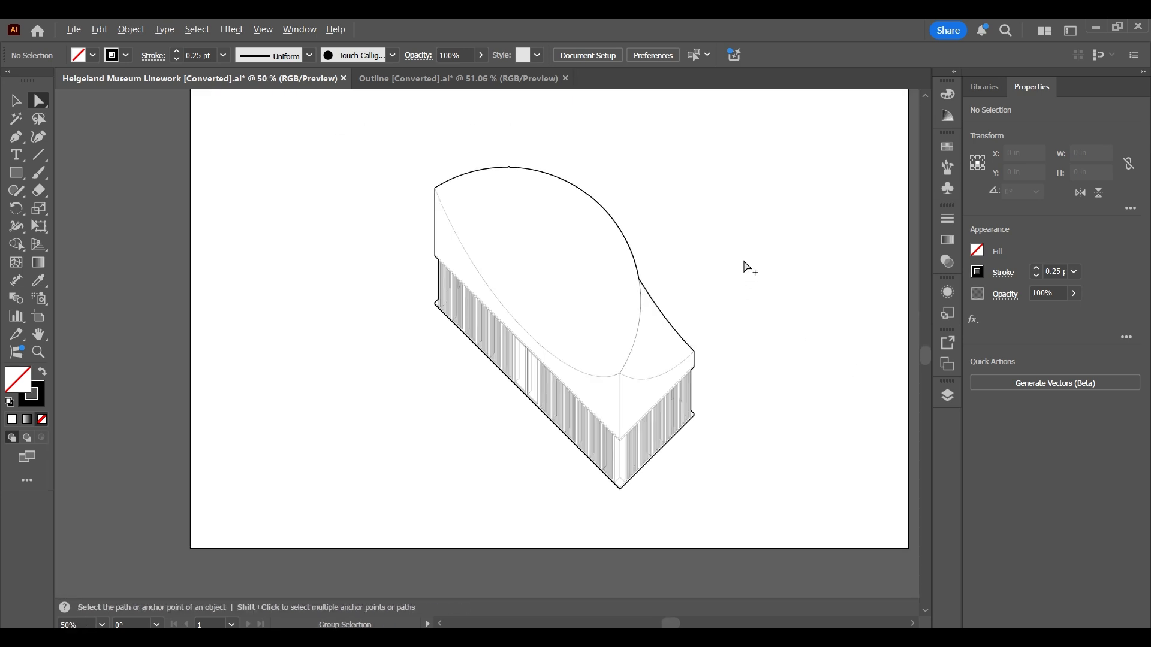
{"action": "scroll", "coordinate": [748, 268], "scroll_direction": "up", "scroll_amount": 1}
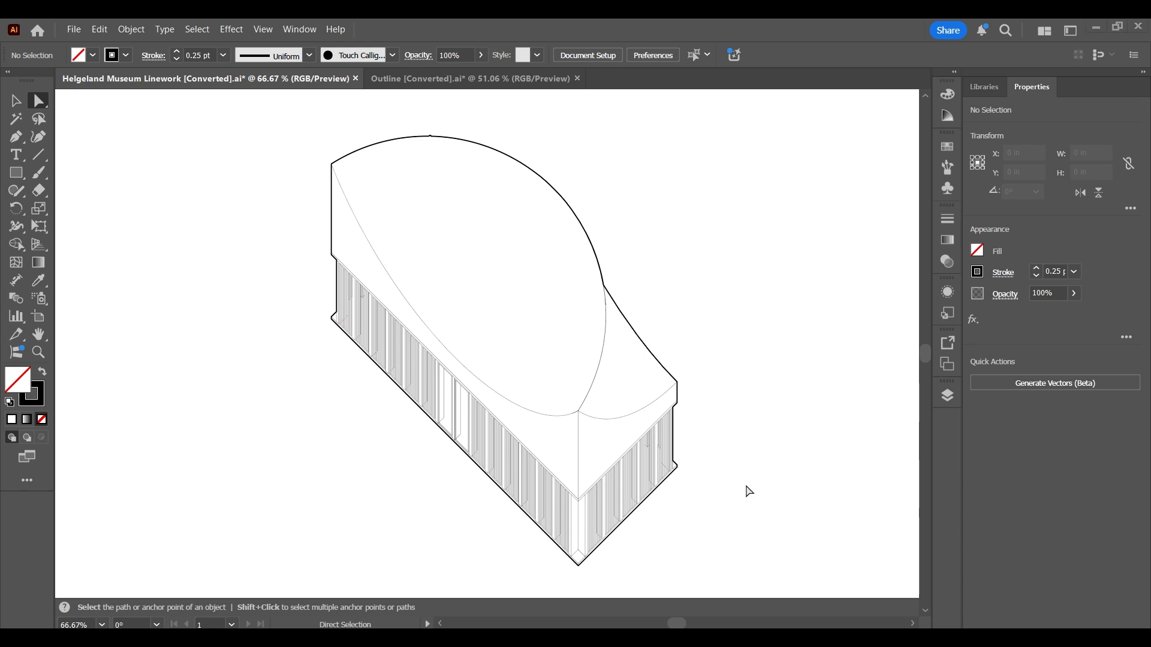
{"action": "scroll", "coordinate": [773, 483], "scroll_direction": "down", "scroll_amount": 2}
{"action": "scroll", "coordinate": [855, 539], "scroll_direction": "up", "scroll_amount": 1}
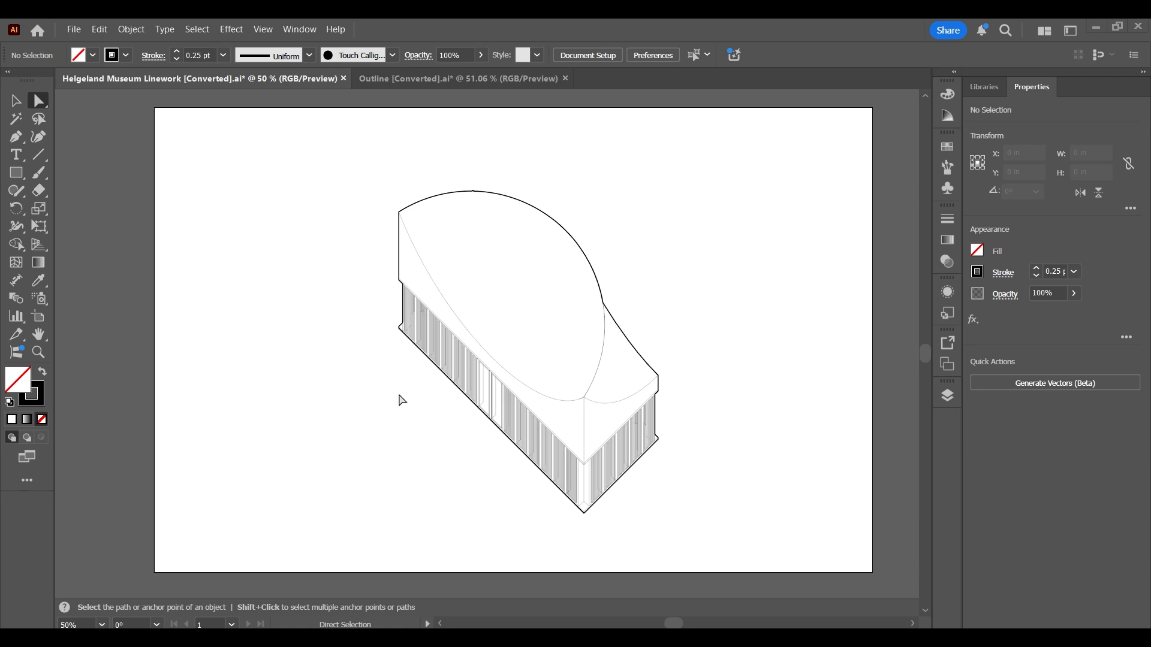
Create a new layer and place it below the Windows layer
{"action": "left_click", "coordinate": [947, 397]}
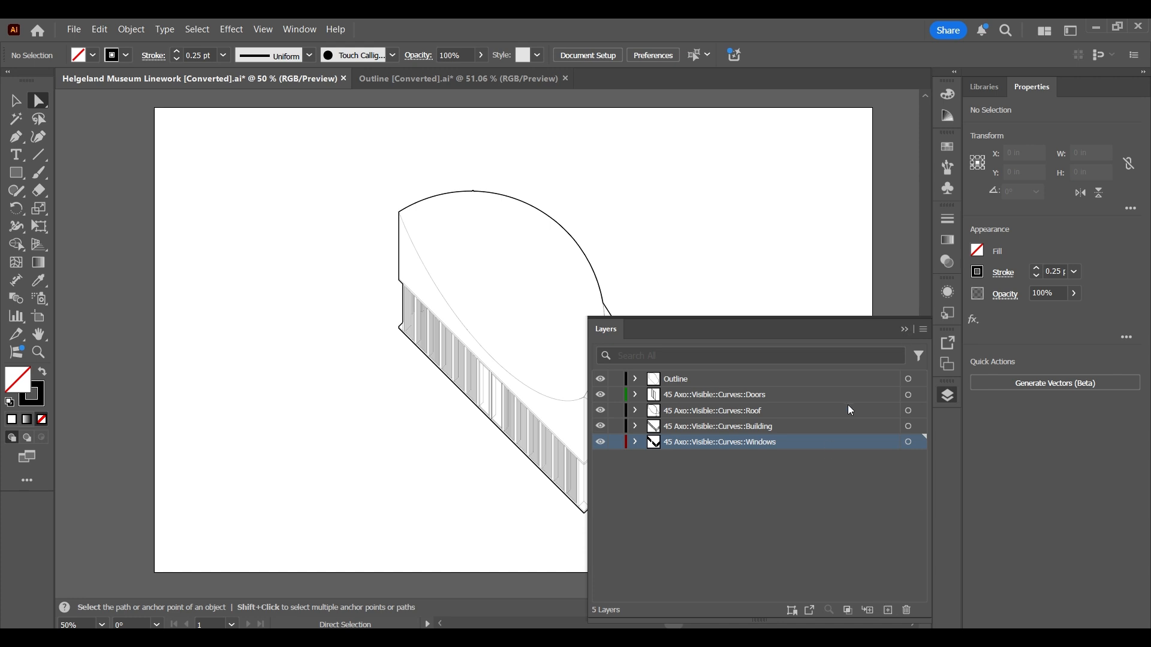
{"action": "left_click", "coordinate": [888, 610]}
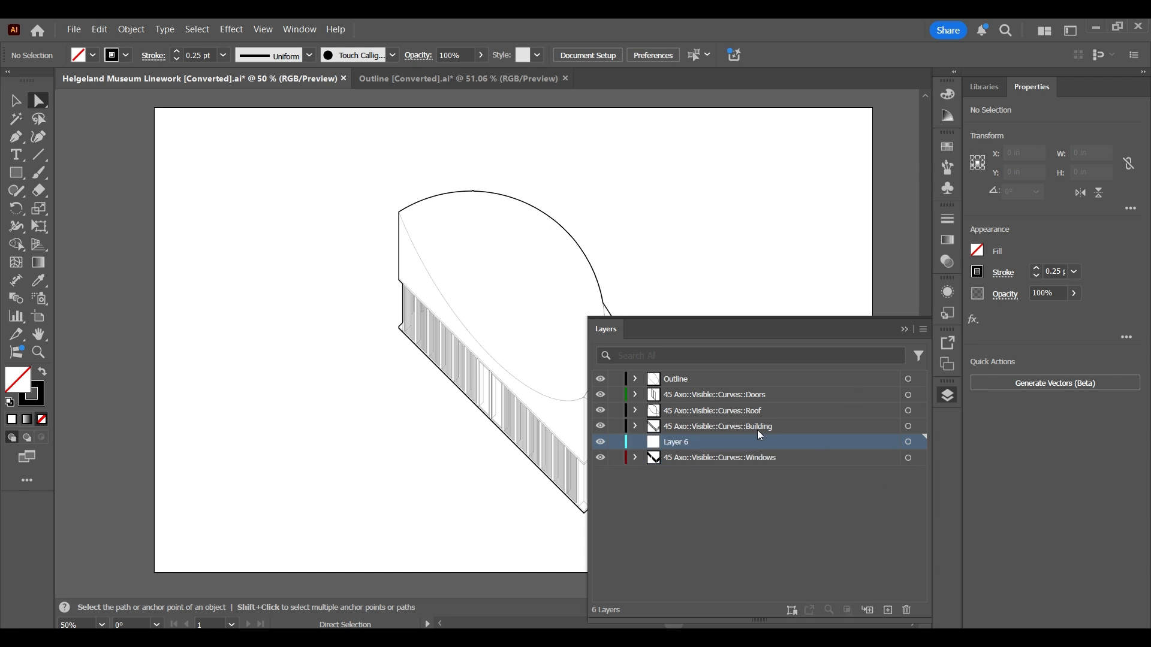
{"action": "left_click_drag", "start_coordinate": [720, 452], "coordinate": [720, 470]}
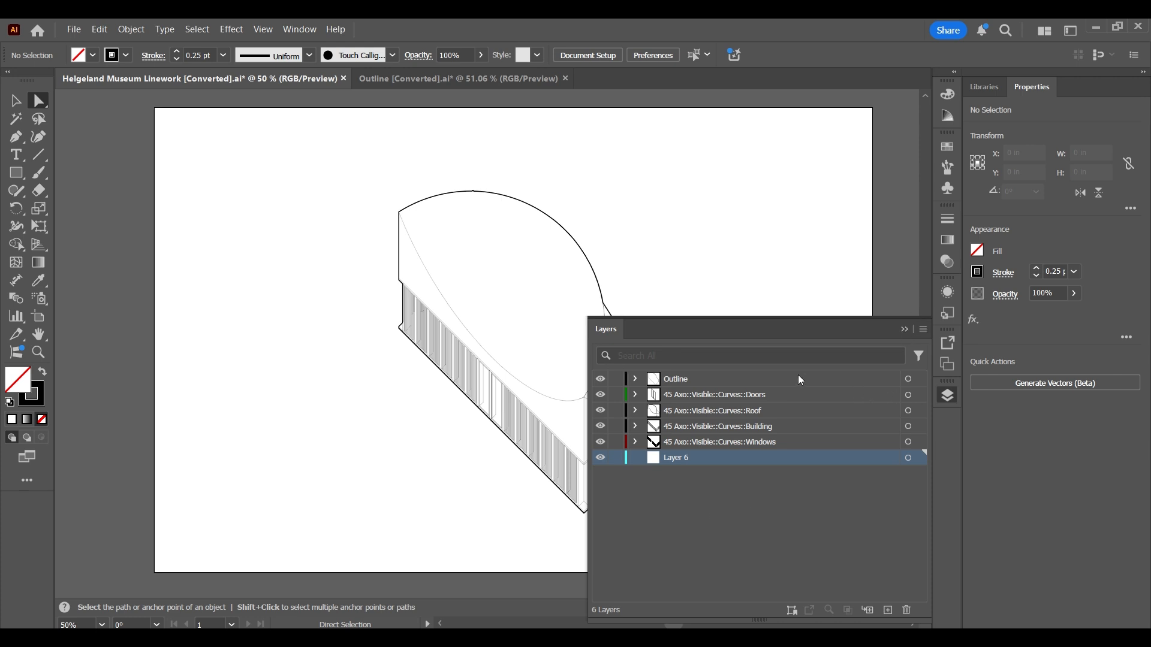
Copy all the museum linework, disable Paste Remembers Layers, and paste the copy onto a single layer
{"action": "key", "text": "ctrl+a"}
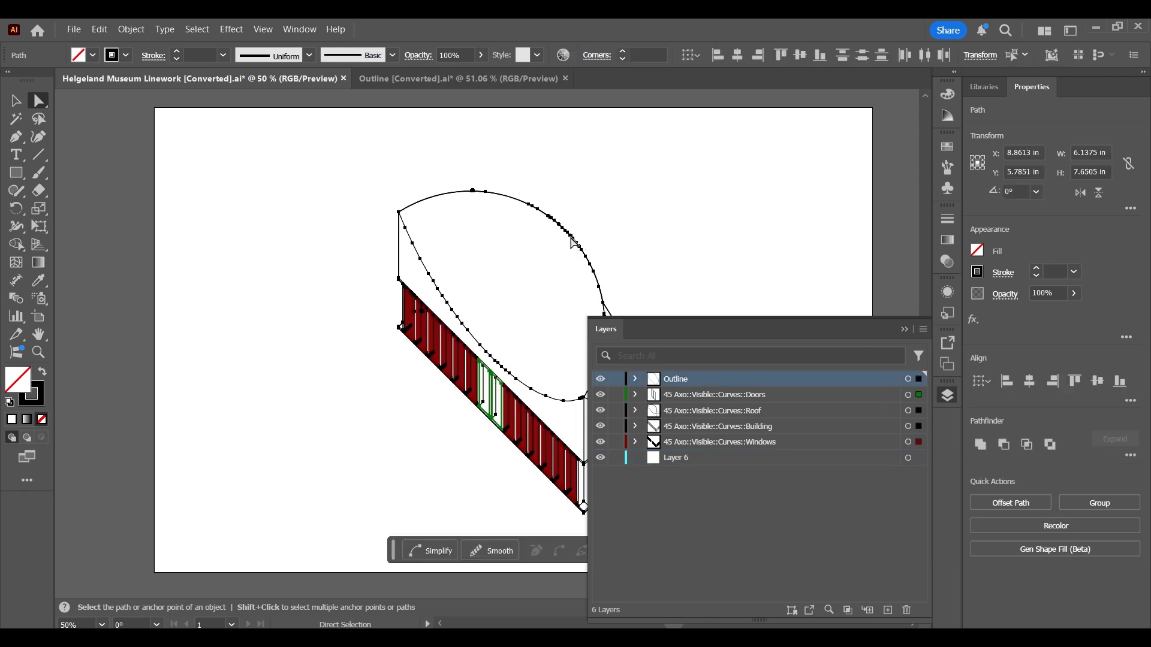
{"action": "left_click", "coordinate": [923, 329]}
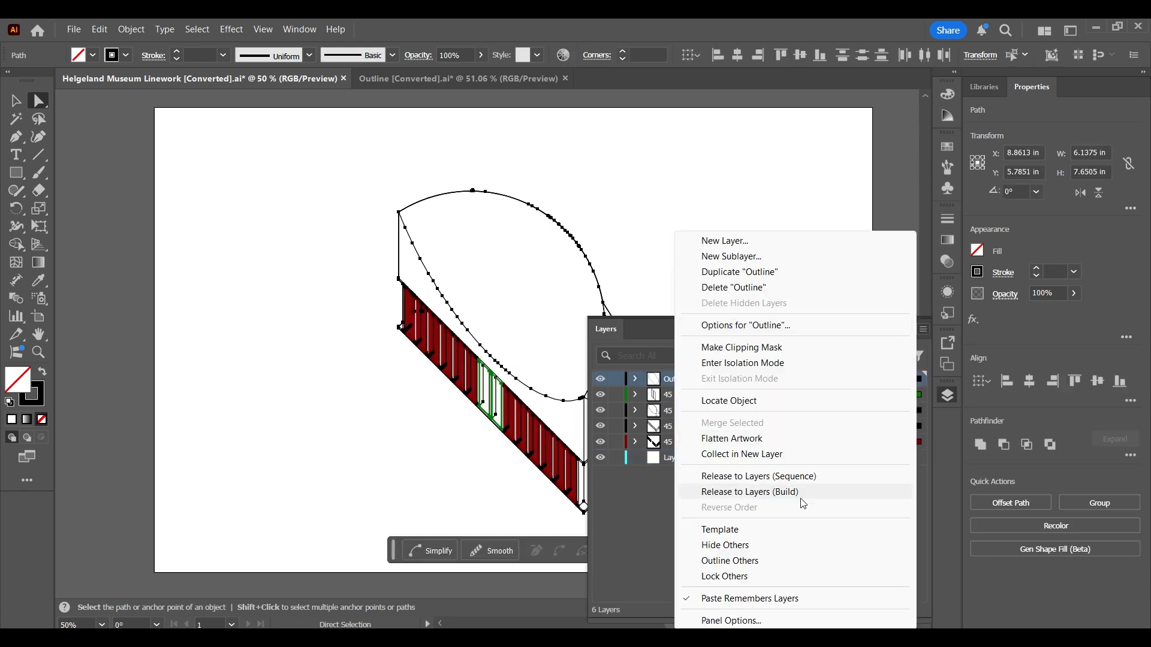
{"action": "left_click", "coordinate": [725, 598]}
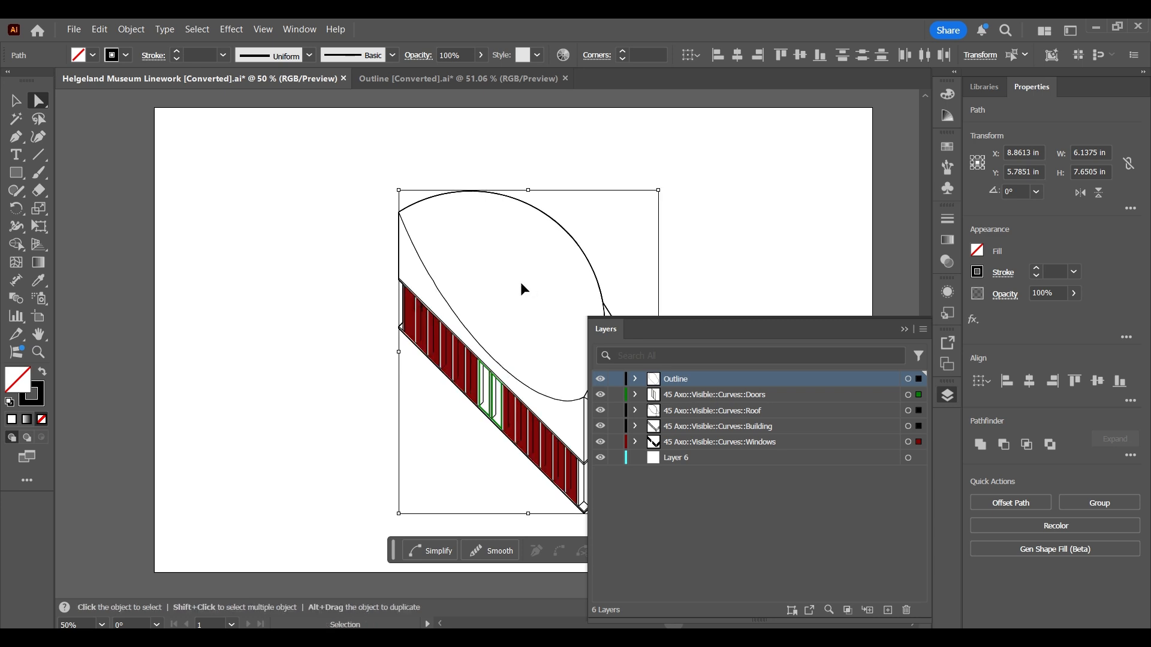
{"action": "key", "text": "ctrl+v"}
Align the pasted copy's roof corner with the original linework and transfer the copy to the empty layer below Windows
{"action": "scroll", "coordinate": [372, 214], "scroll_direction": "up", "scroll_amount": 3}
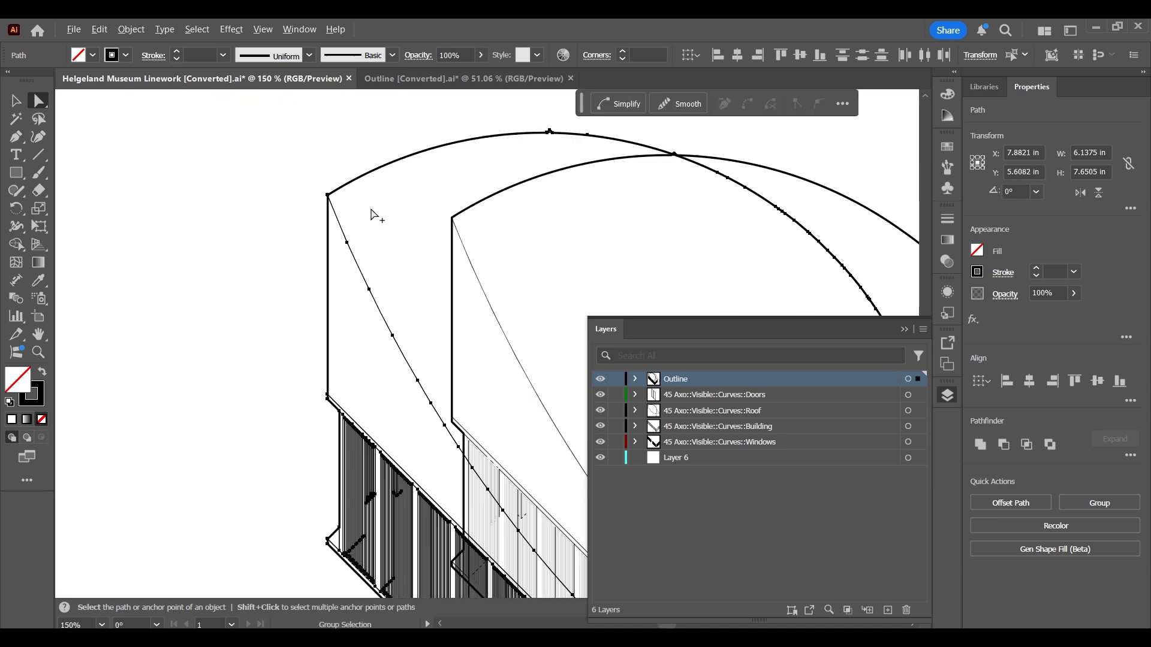
{"action": "left_click_drag", "start_coordinate": [329, 198], "coordinate": [452, 218]}
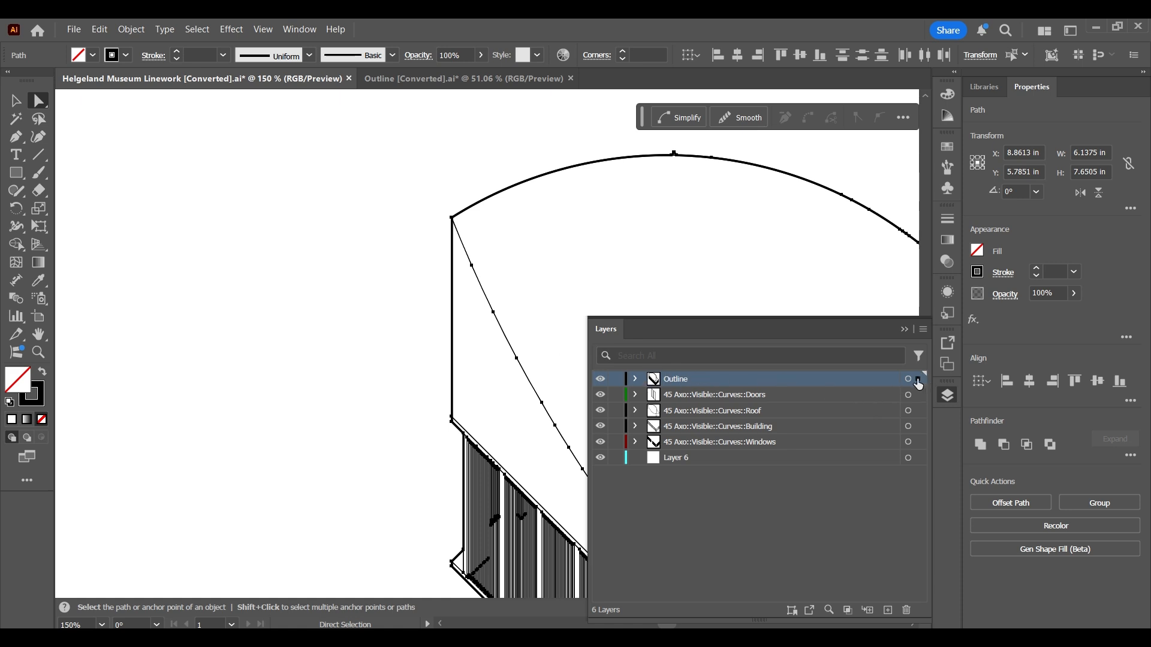
{"action": "left_click", "coordinate": [924, 459]}
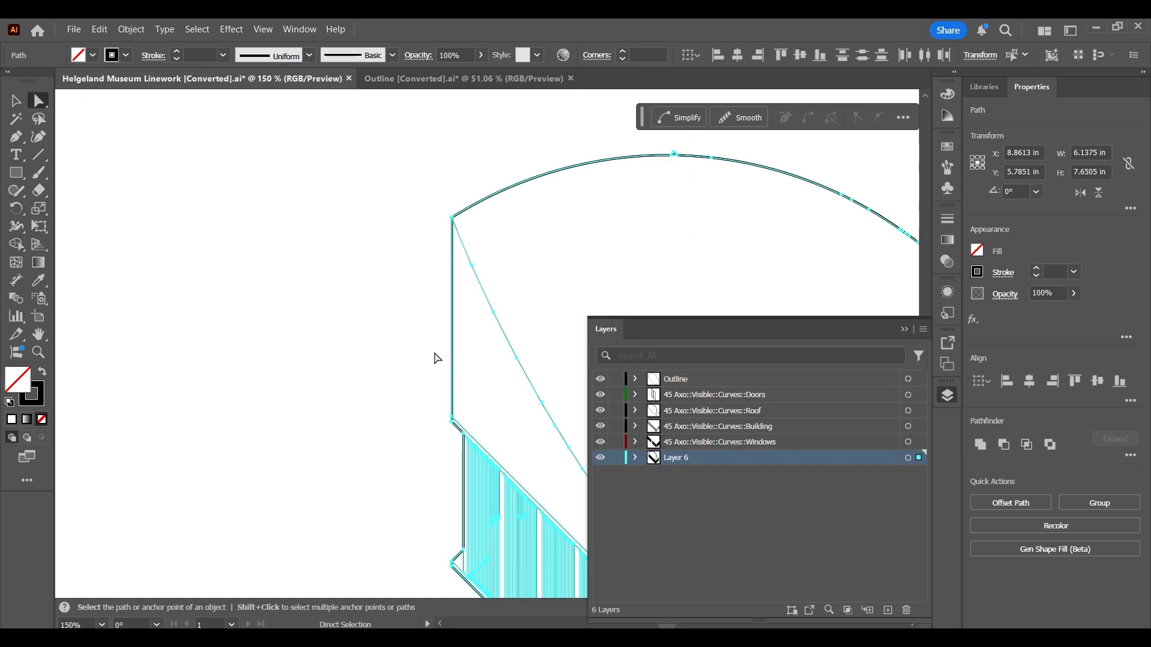
{"action": "scroll", "coordinate": [352, 334], "scroll_direction": "down", "scroll_amount": 5, "text": "alt"}
{"action": "scroll", "coordinate": [422, 396], "scroll_direction": "up", "scroll_amount": 3}
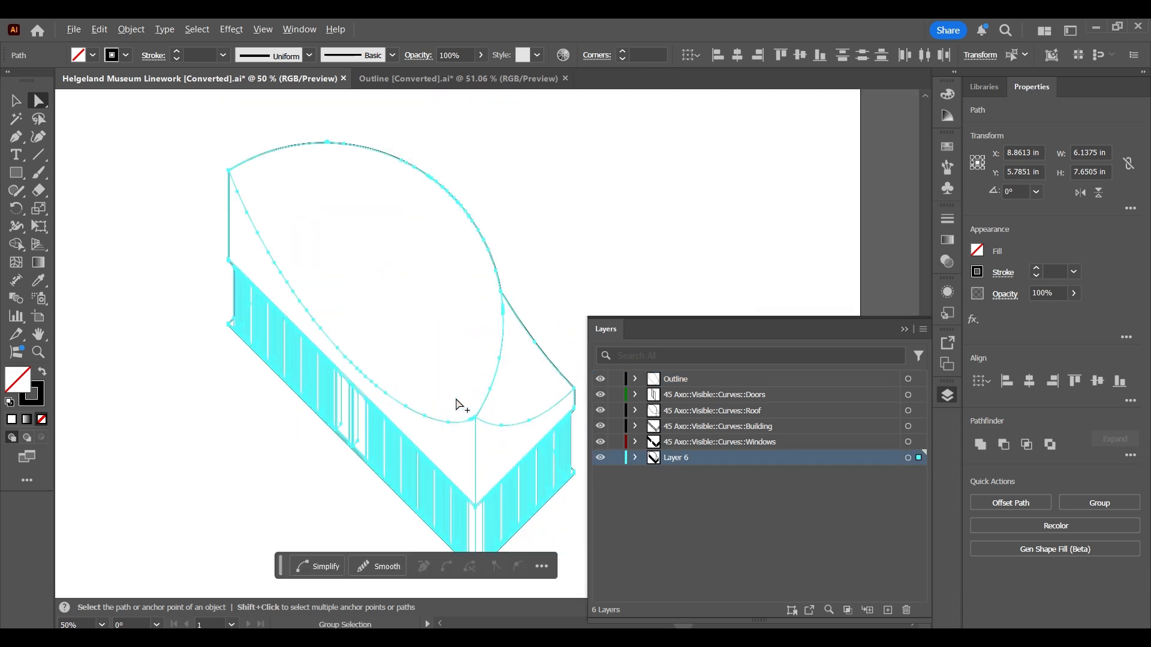
Remove the stroke from the copied museum linework and convert it into a Live Paint group
{"action": "left_click", "coordinate": [42, 402]}
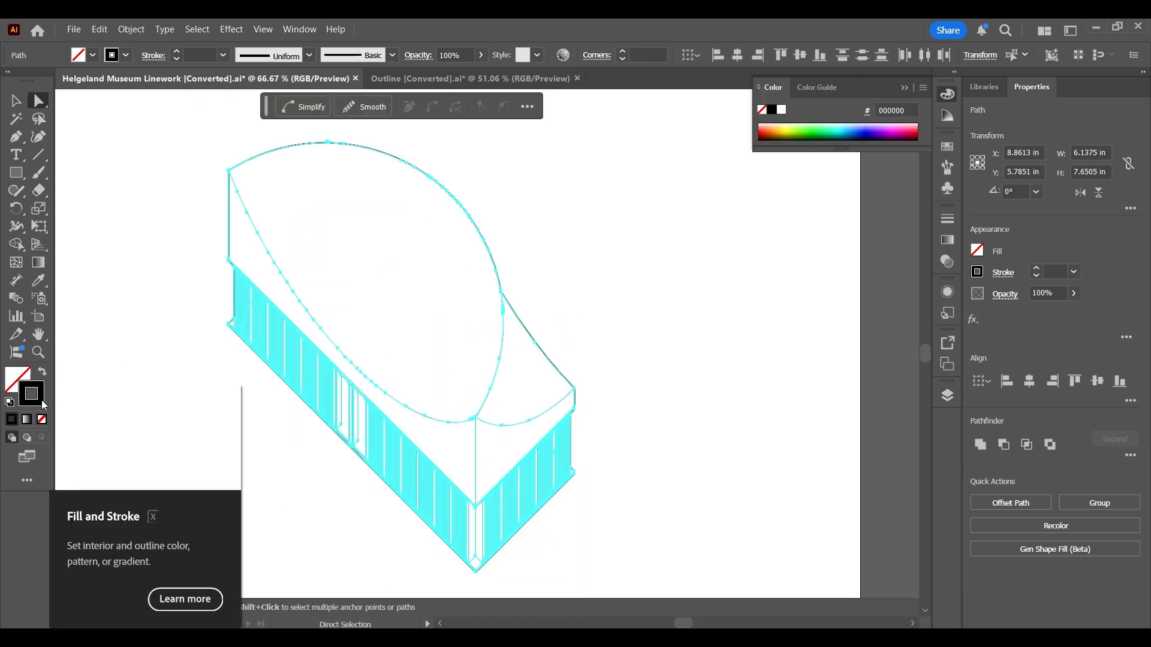
{"action": "left_click", "coordinate": [41, 419]}
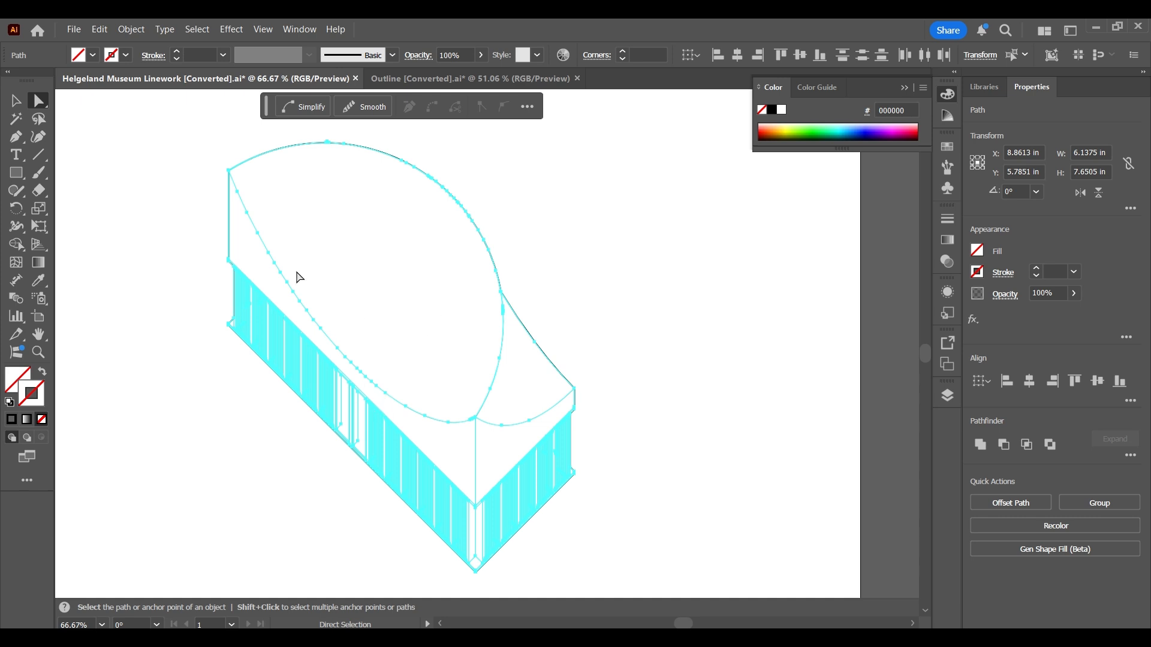
{"action": "key", "text": "k"}
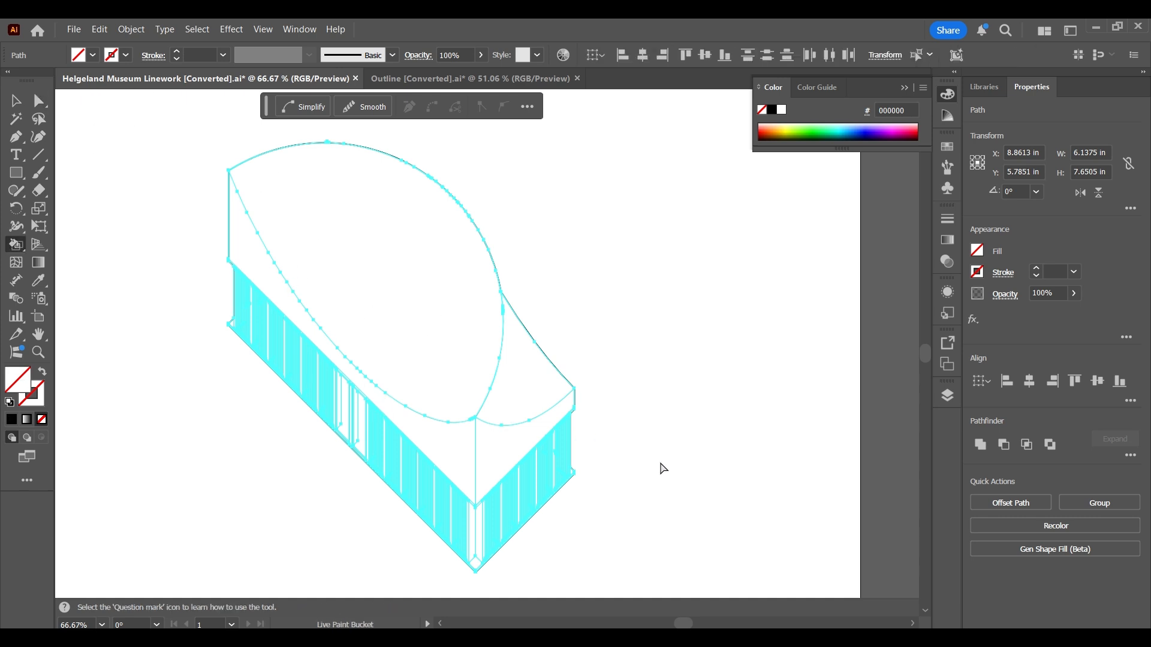
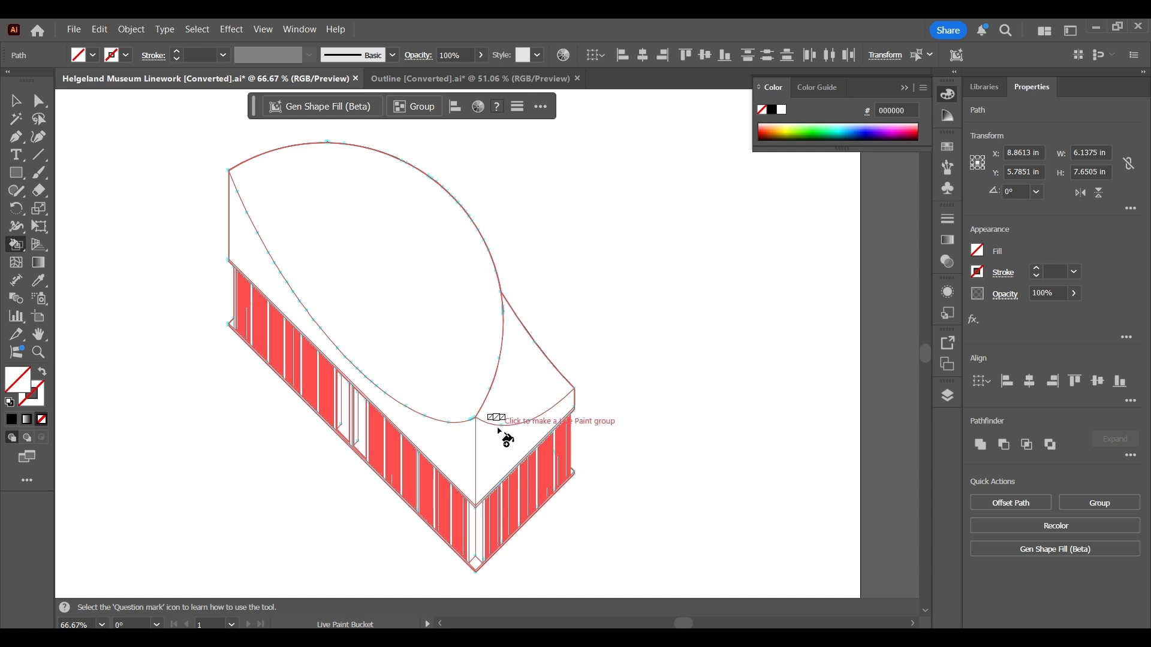
{"action": "left_click", "coordinate": [492, 440]}
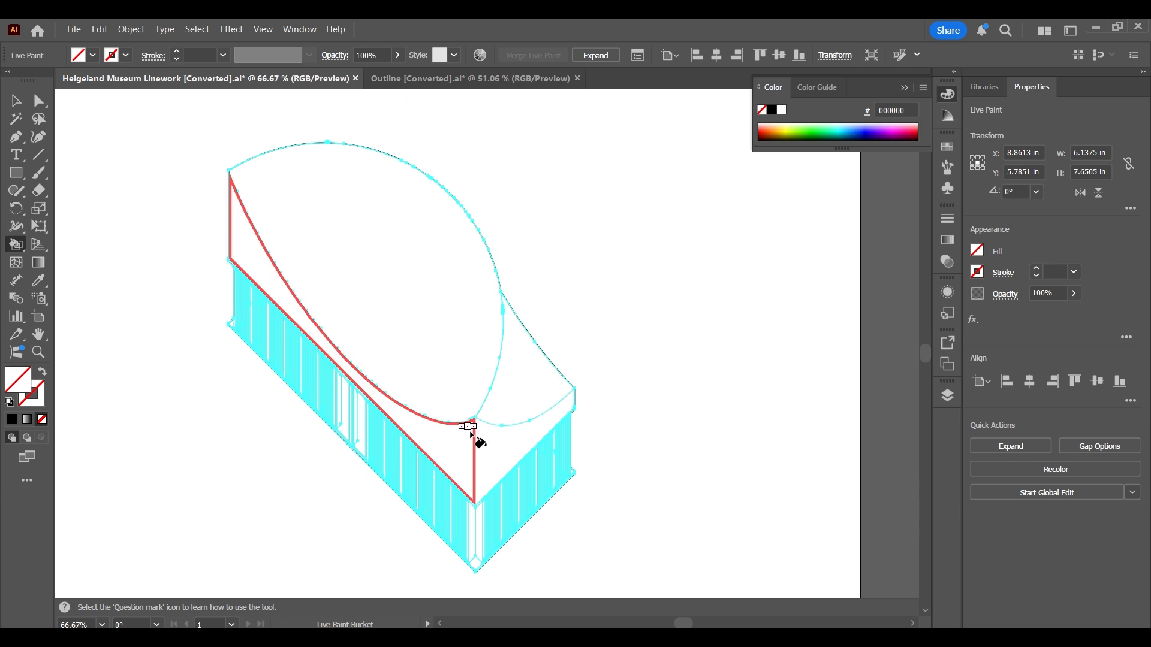
{"action": "key", "text": "a"}
{"action": "left_click", "coordinate": [541, 323]}
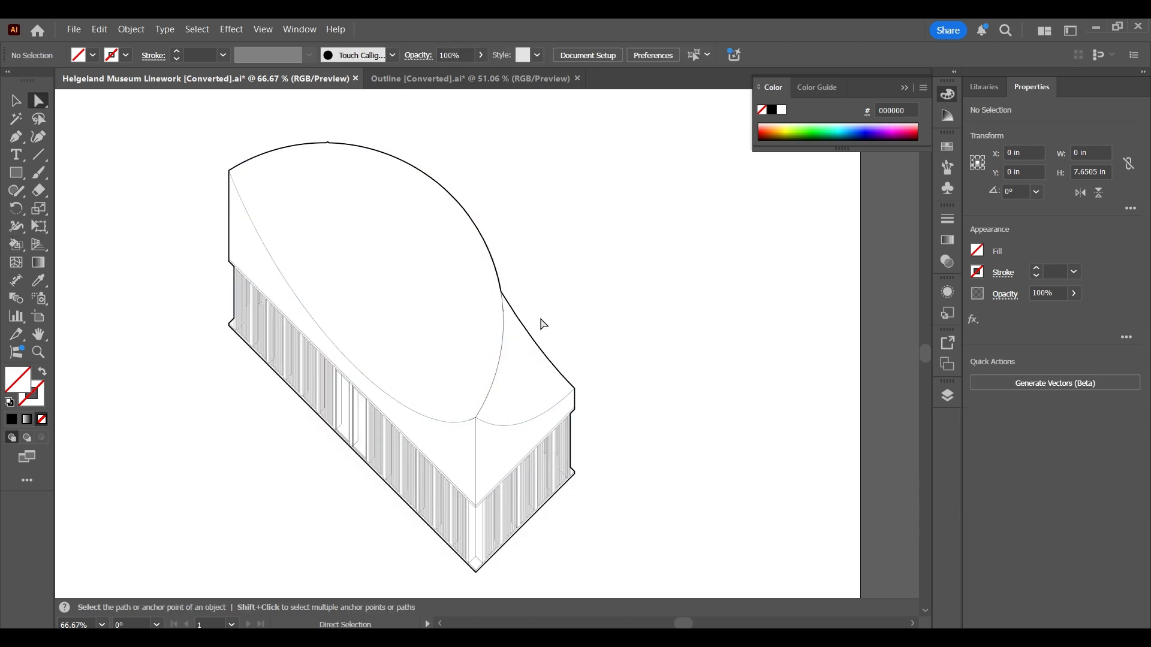
{"action": "key", "text": "k"}
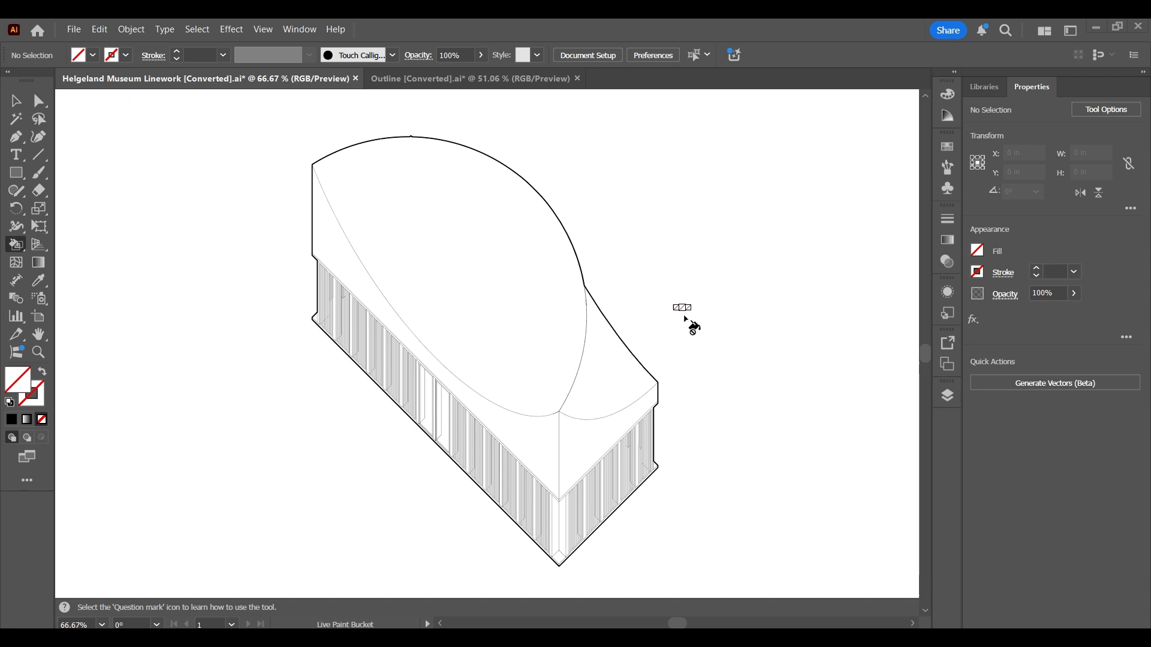
{"action": "key", "text": "v"}
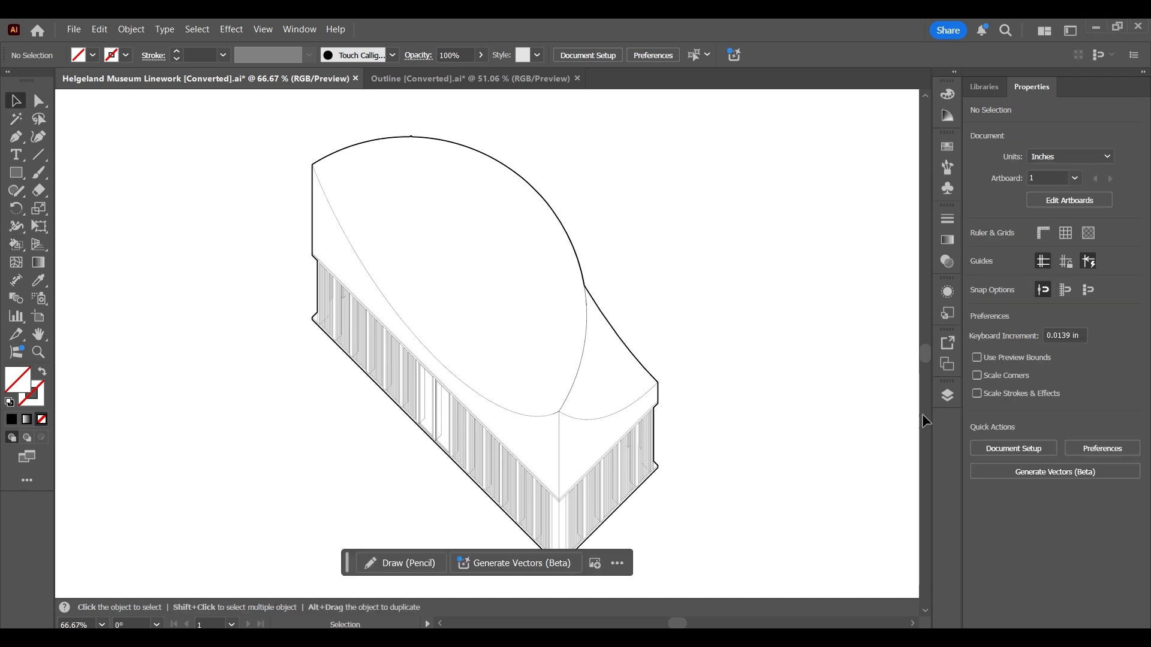
{"action": "left_click", "coordinate": [946, 397]}
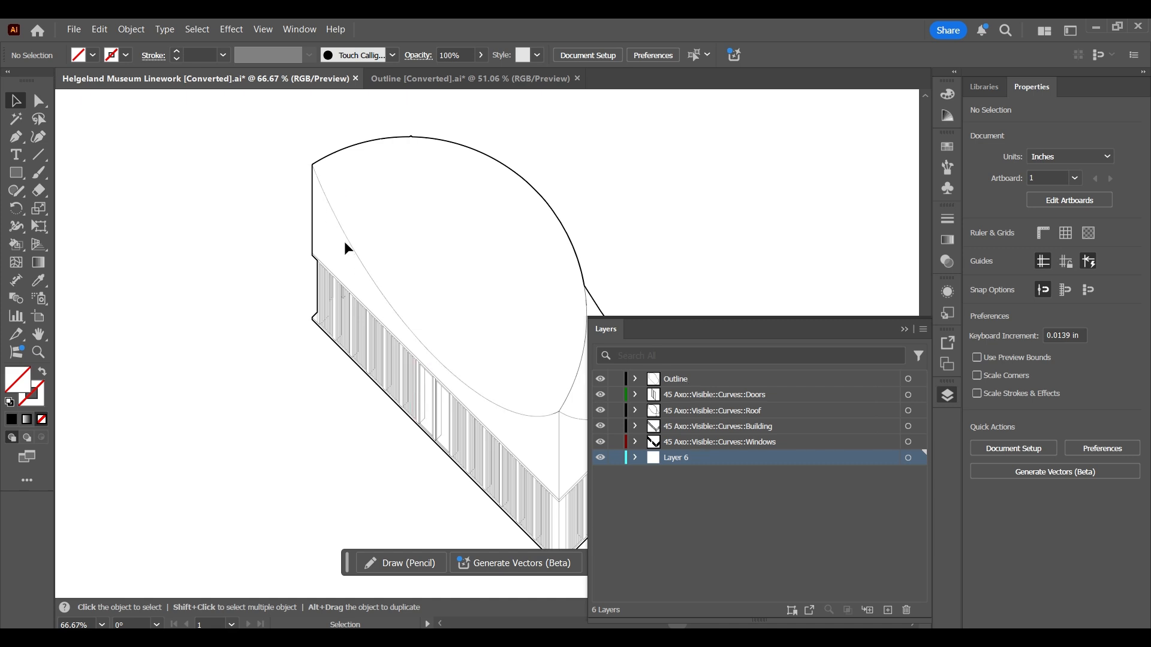
{"action": "left_click", "coordinate": [905, 329]}
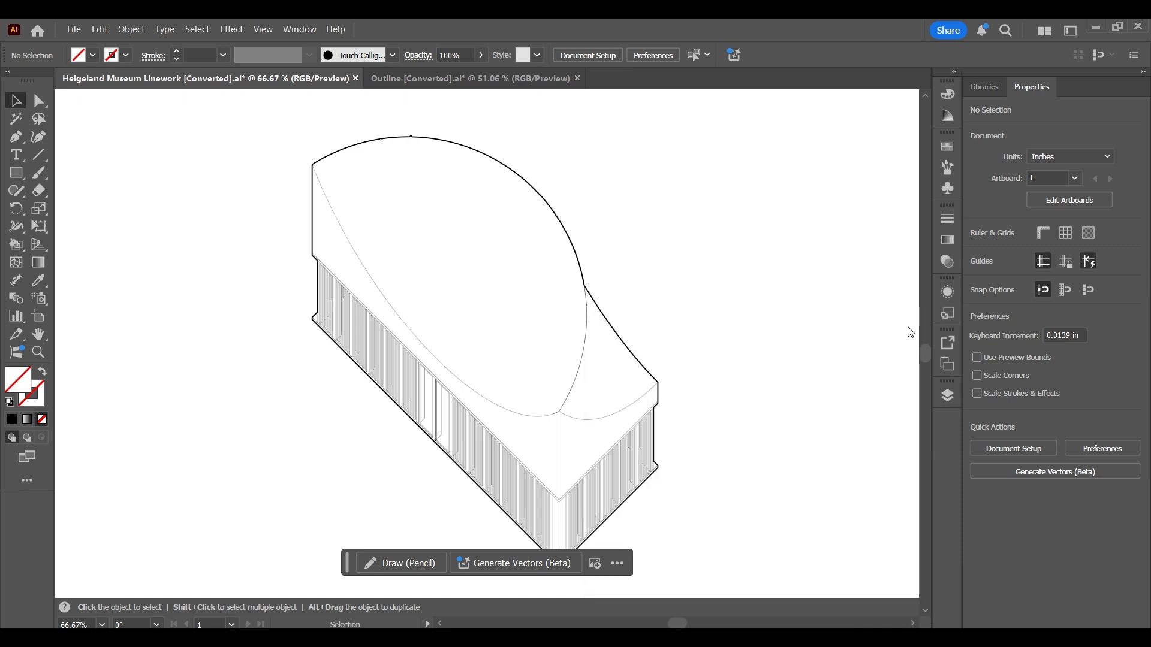
{"action": "scroll", "coordinate": [504, 408], "scroll_direction": "up", "scroll_amount": 3}
{"action": "scroll", "coordinate": [678, 426], "scroll_direction": "down", "scroll_amount": 3}
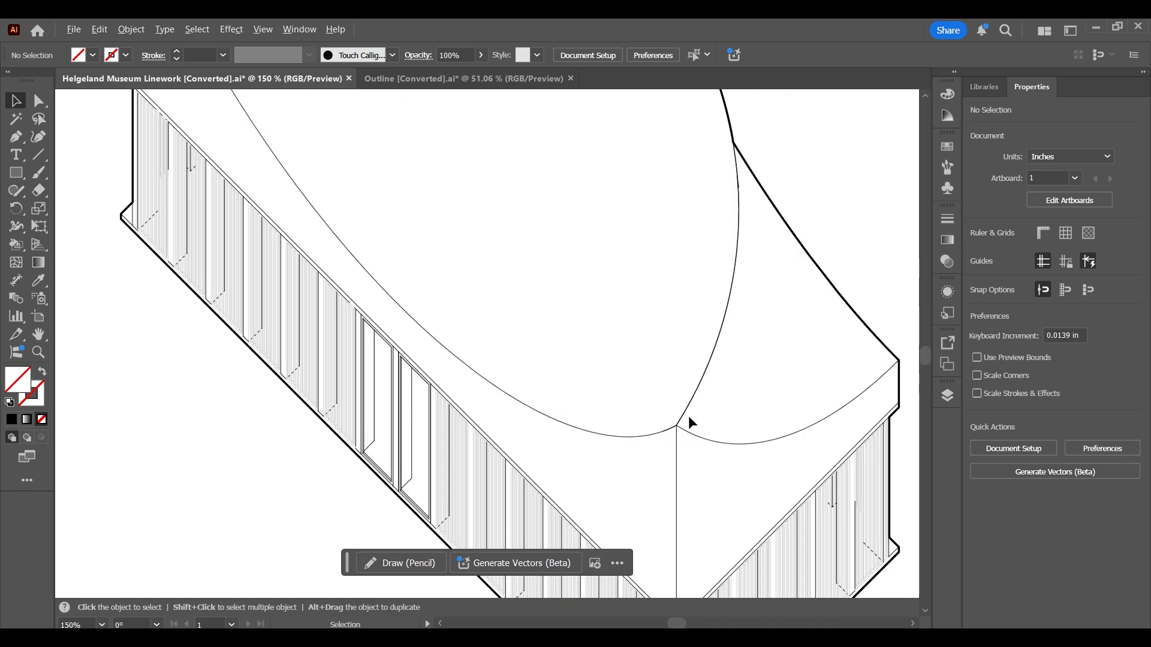
{"action": "scroll", "coordinate": [771, 386], "scroll_direction": "up", "scroll_amount": 1}
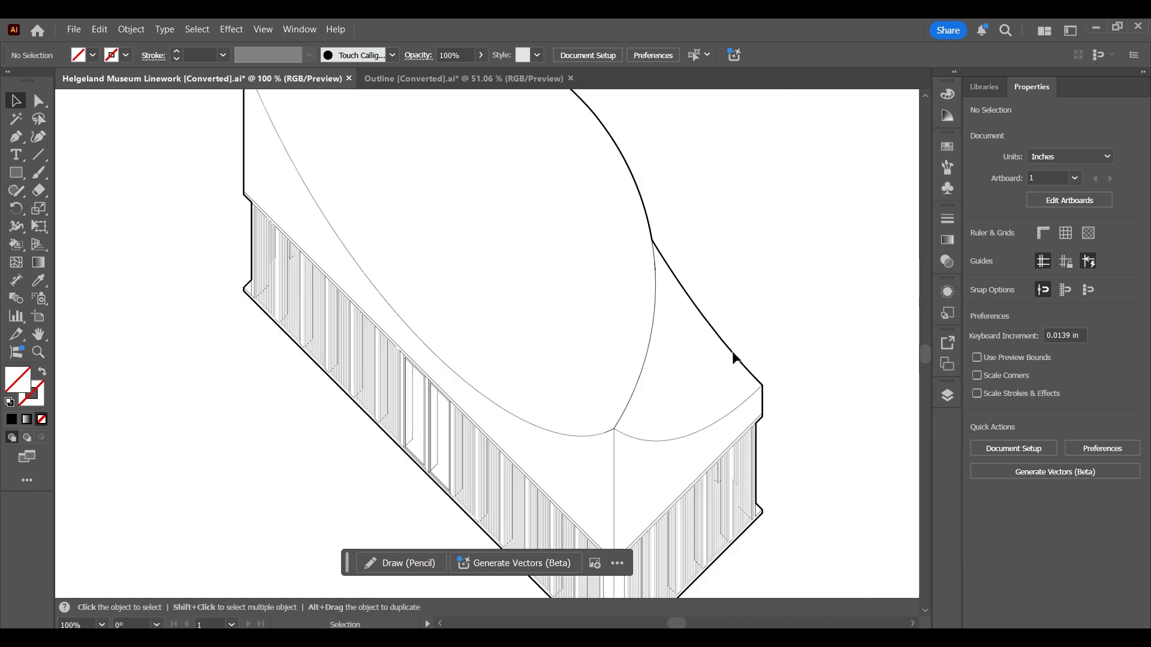
{"action": "scroll", "coordinate": [799, 406], "scroll_direction": "down", "scroll_amount": 1}
{"action": "scroll", "coordinate": [800, 407], "scroll_direction": "up", "scroll_amount": 1}
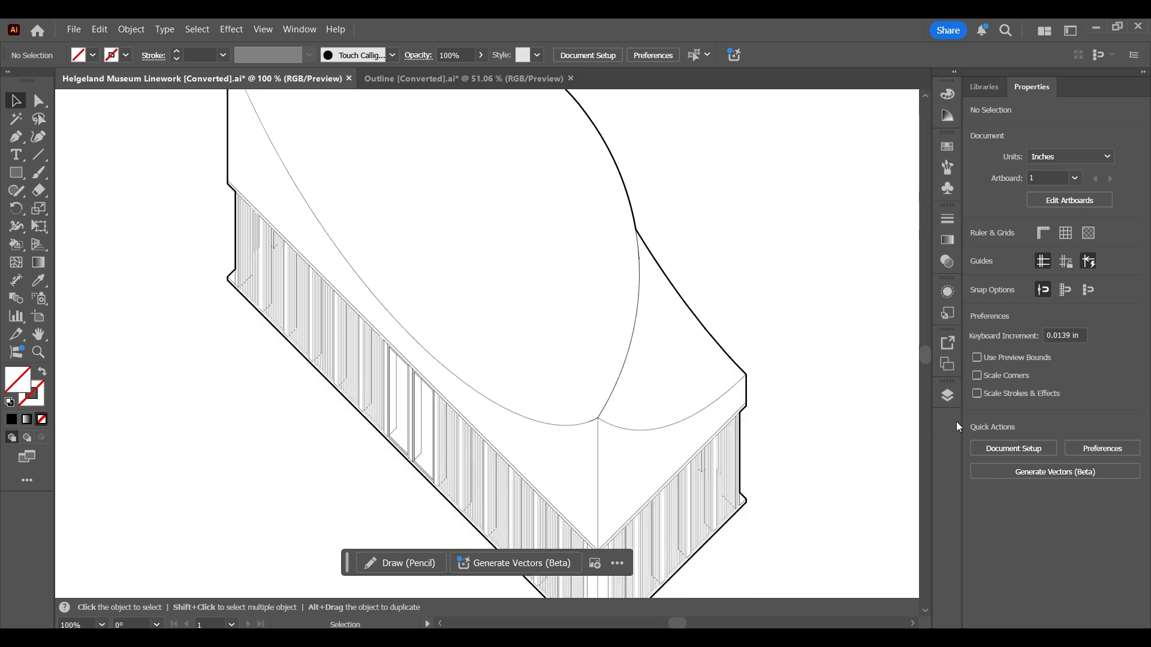
Rename the bottom layer holding the Live Paint group as Live Paint
{"action": "left_click", "coordinate": [947, 395]}
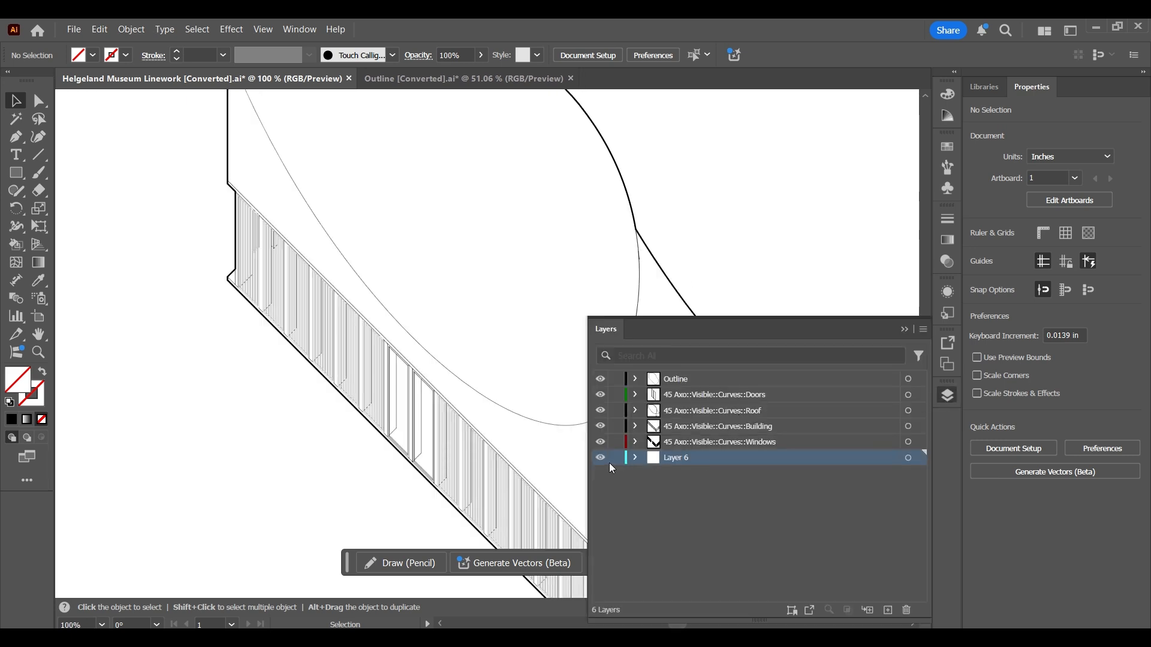
{"action": "left_click", "coordinate": [920, 460]}
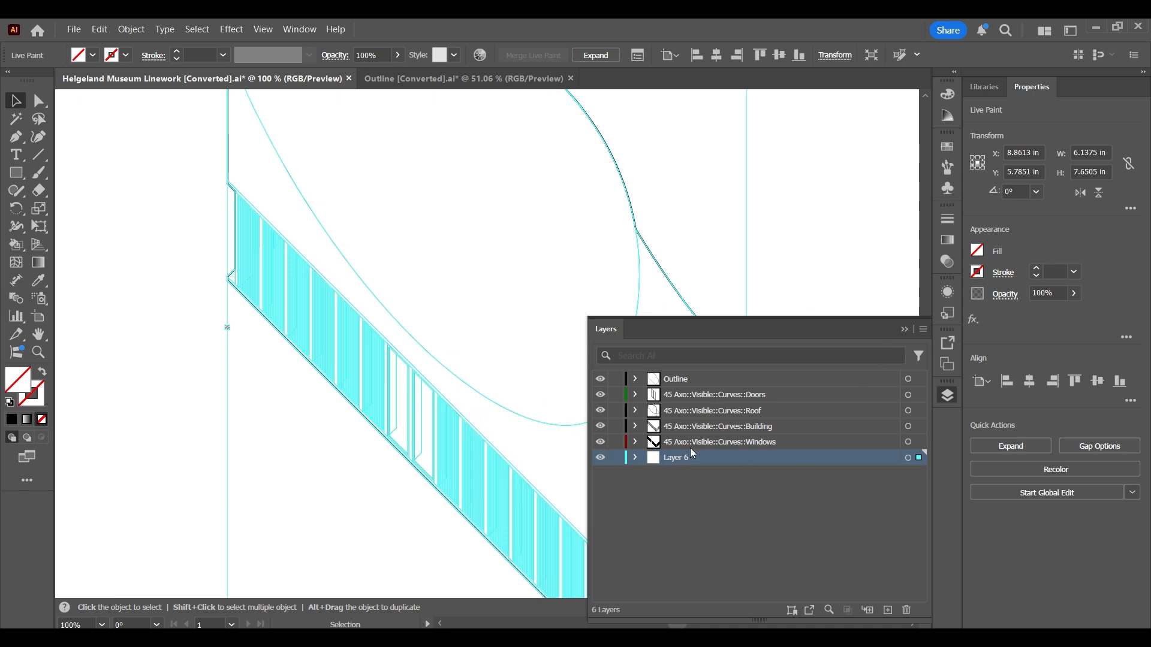
{"action": "double_click", "coordinate": [673, 459]}
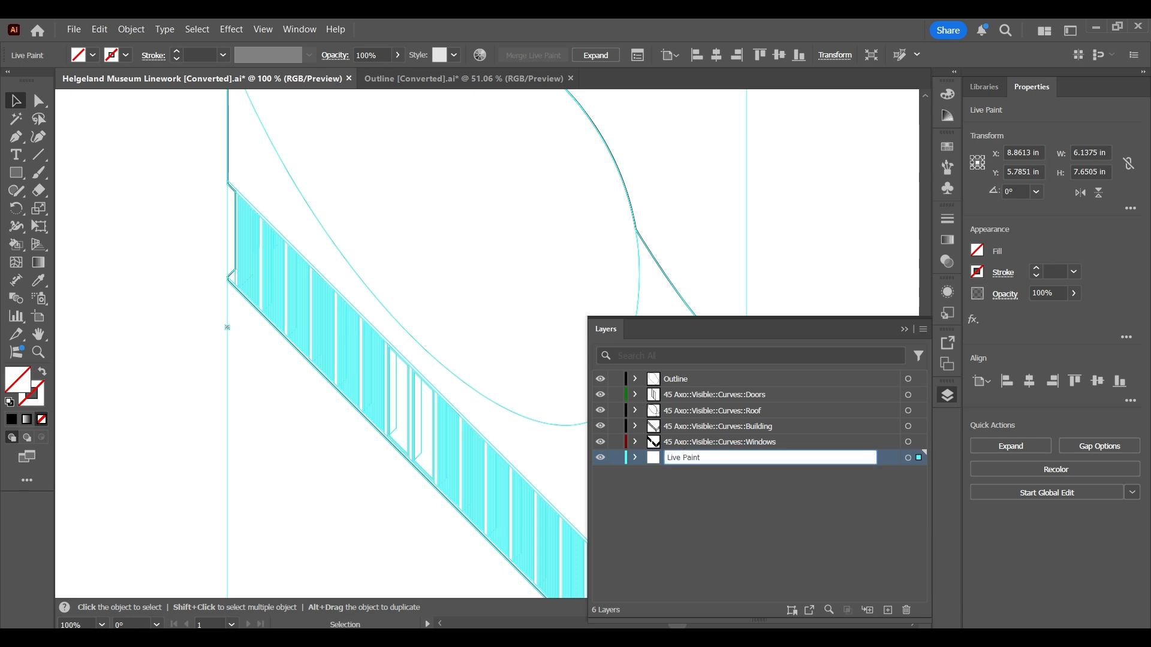
{"action": "left_click", "coordinate": [793, 514]}
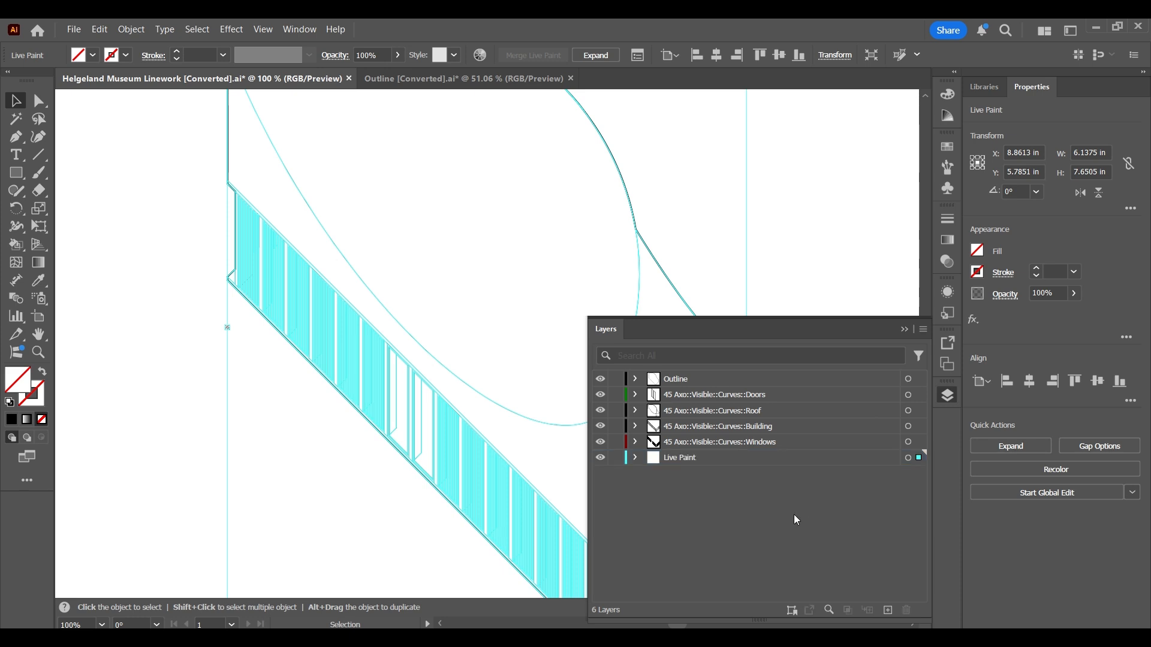
{"action": "left_click", "coordinate": [905, 330]}
{"action": "left_click", "coordinate": [805, 273]}
Draw a small square about 0.56 in wide in the empty sheet area beside the museum's roof
{"action": "scroll", "coordinate": [612, 267], "scroll_direction": "down", "scroll_amount": 1}
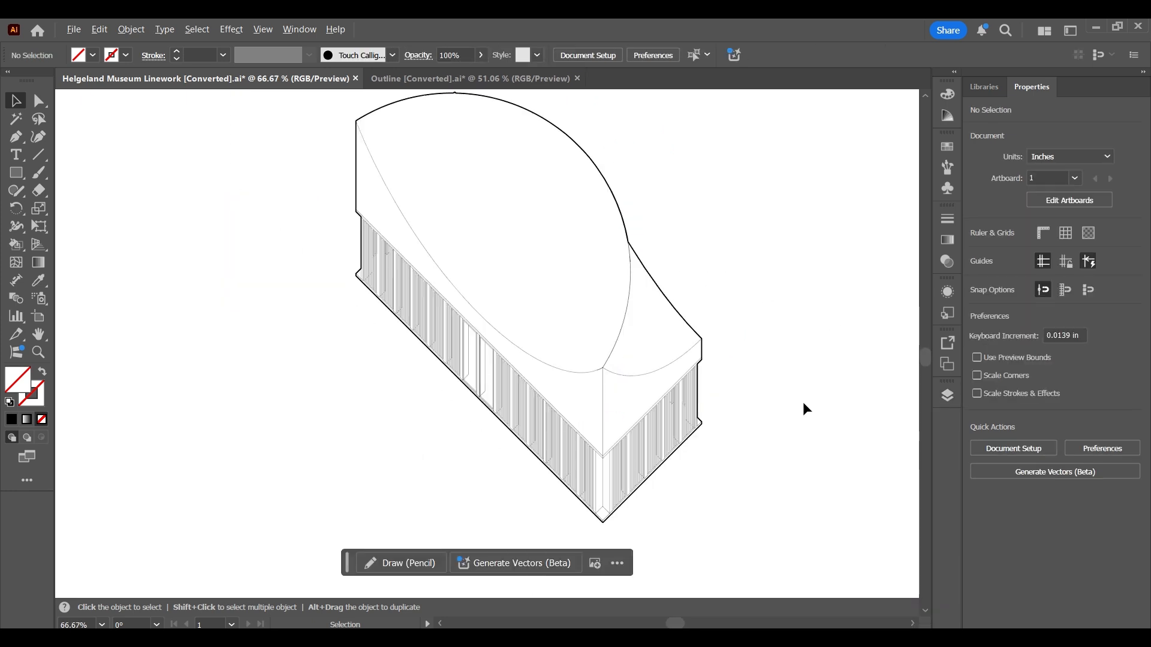
{"action": "scroll", "coordinate": [629, 312], "scroll_direction": "down", "scroll_amount": 2}
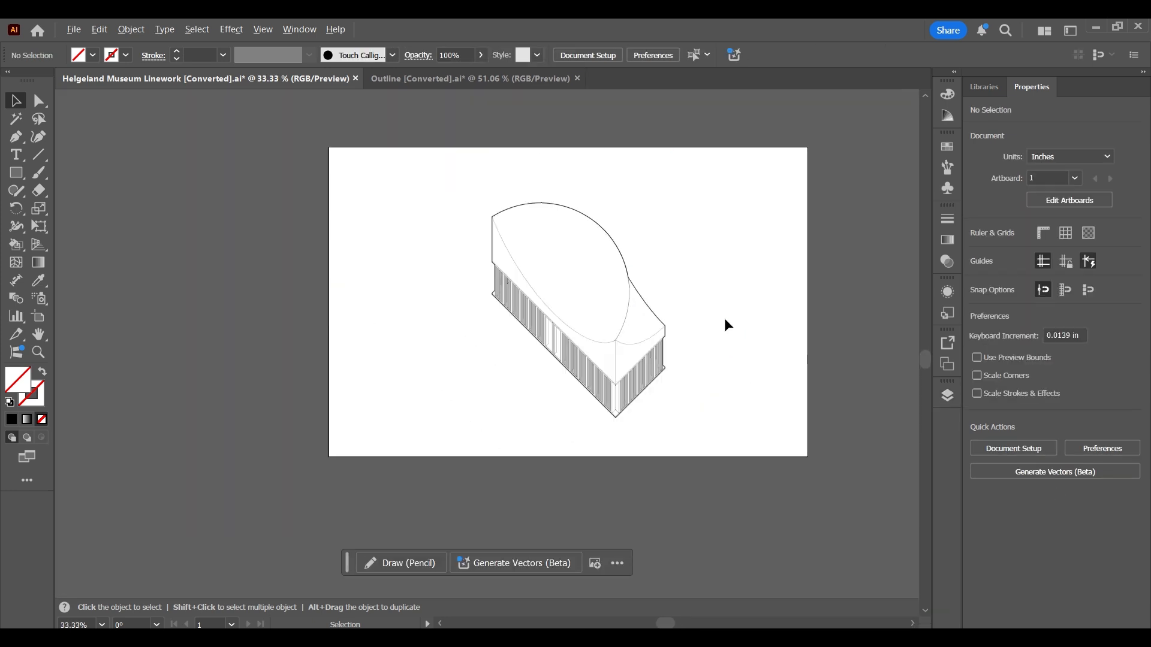
{"action": "scroll", "coordinate": [764, 306], "scroll_direction": "up", "scroll_amount": 1}
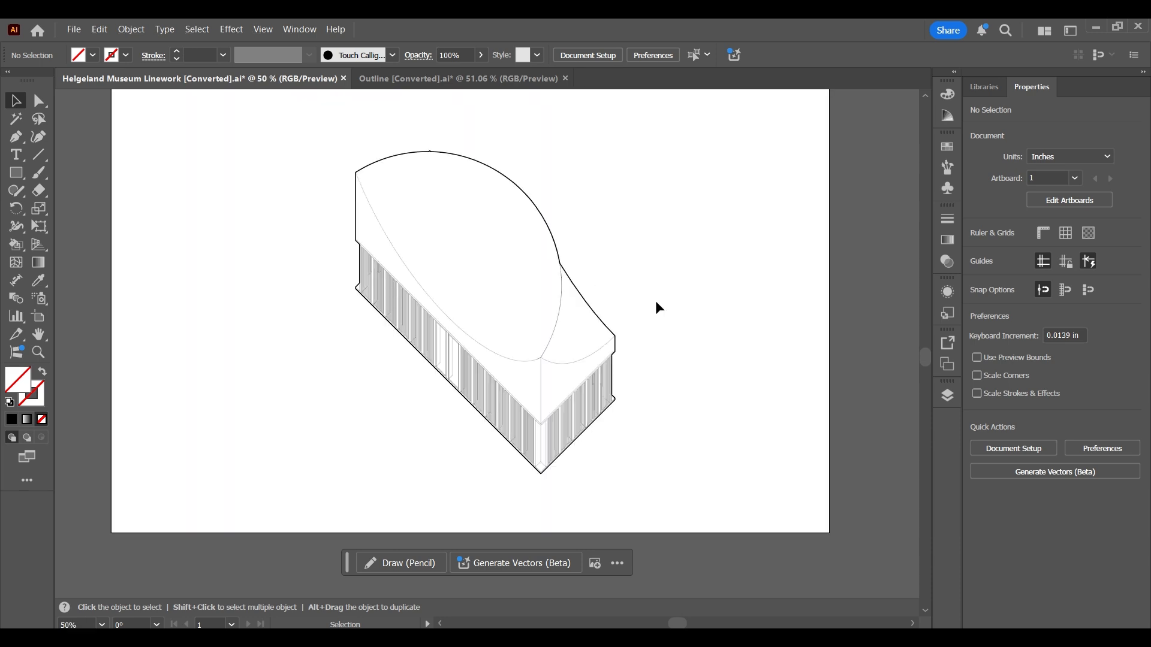
{"action": "left_click", "coordinate": [16, 172]}
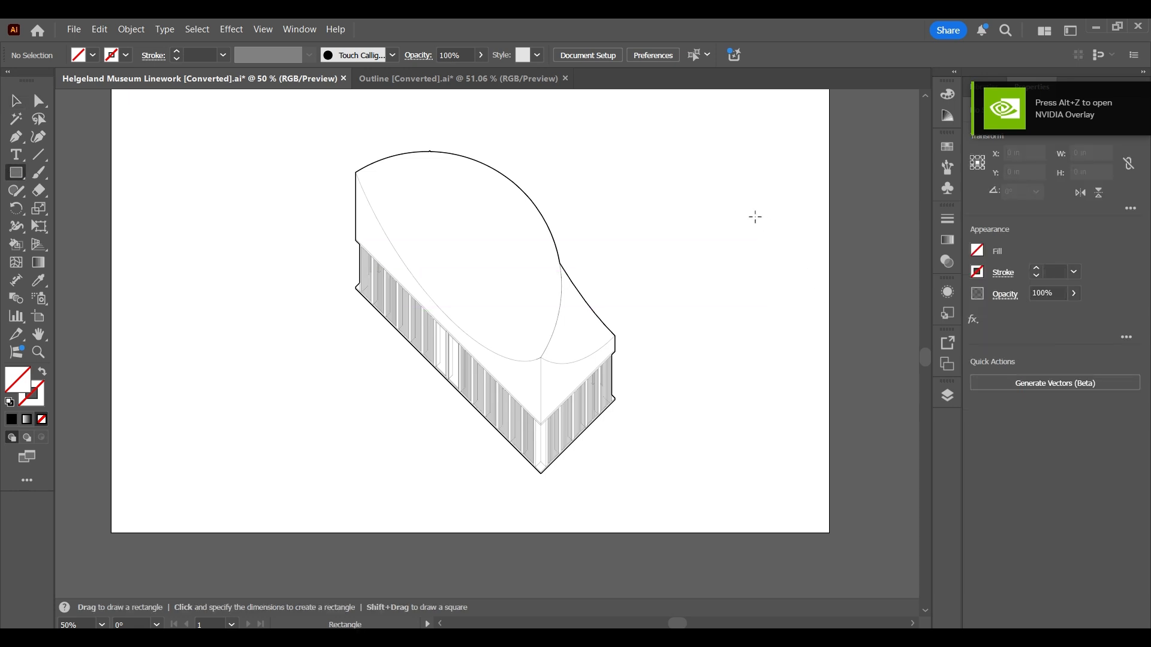
{"action": "left_click_drag", "start_coordinate": [755, 217], "coordinate": [780, 241]}
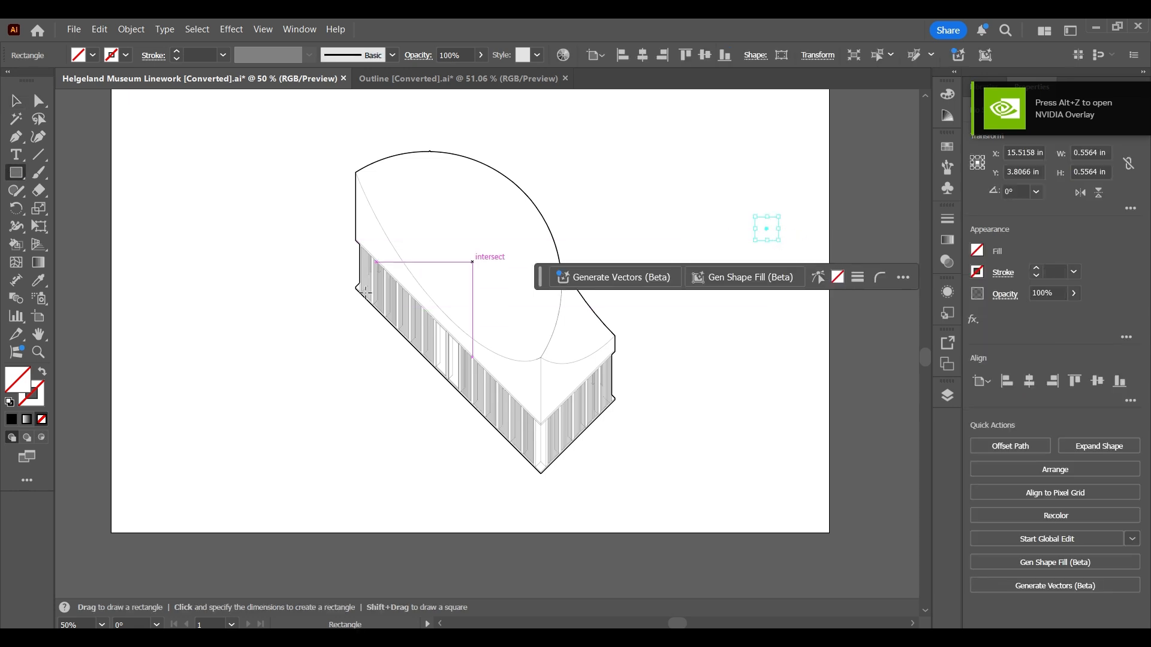
Fill the small square with the warm yellow colour EFD07B
{"action": "double_click", "coordinate": [23, 380]}
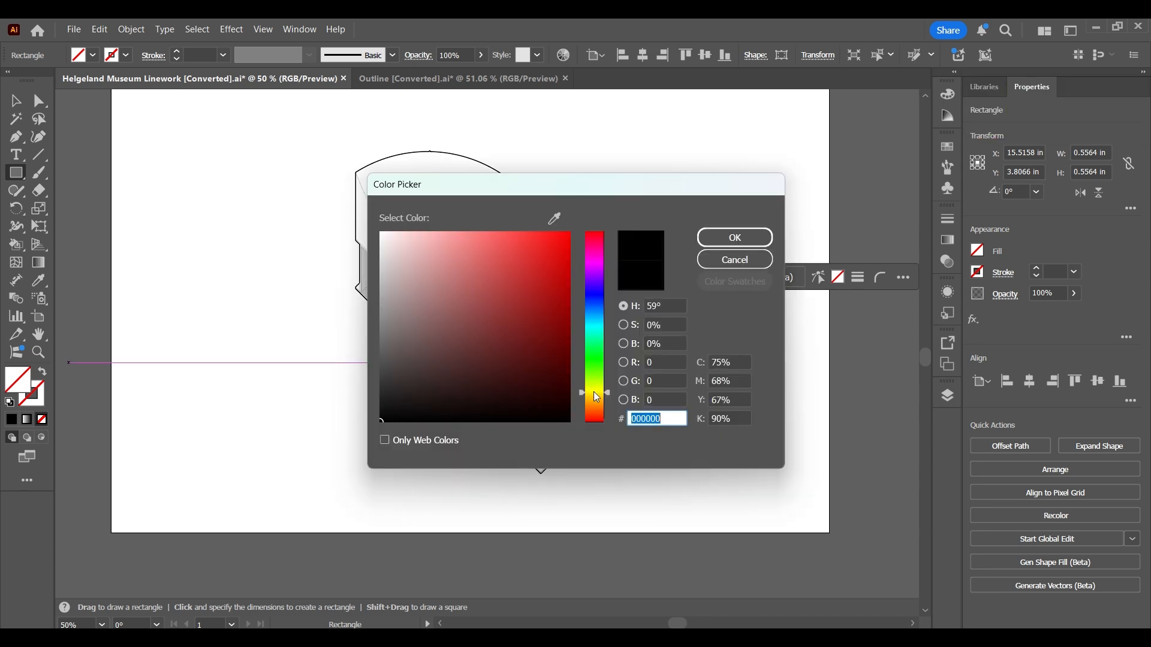
{"action": "left_click_drag", "start_coordinate": [595, 393], "coordinate": [595, 400]}
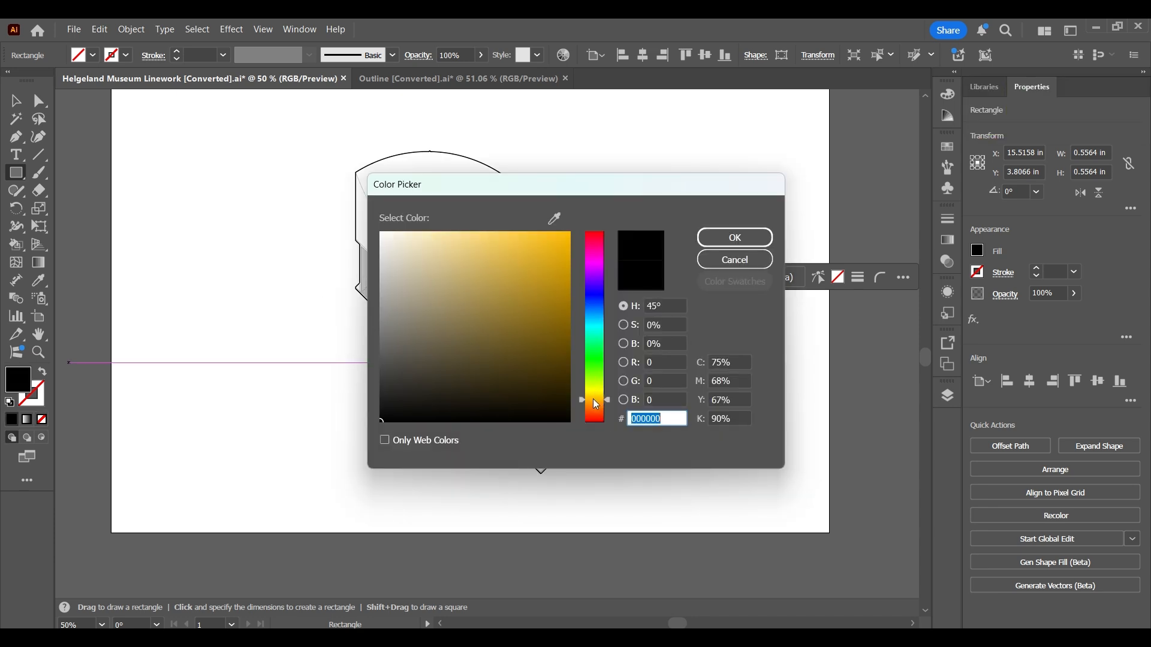
{"action": "mouse_move", "coordinate": [439, 266]}
{"action": "left_mouse_down"}
{"action": "mouse_move", "coordinate": [440, 249]}
{"action": "mouse_move", "coordinate": [501, 222]}
{"action": "mouse_move", "coordinate": [477, 252]}
{"action": "mouse_move", "coordinate": [474, 241]}
{"action": "left_mouse_up"}
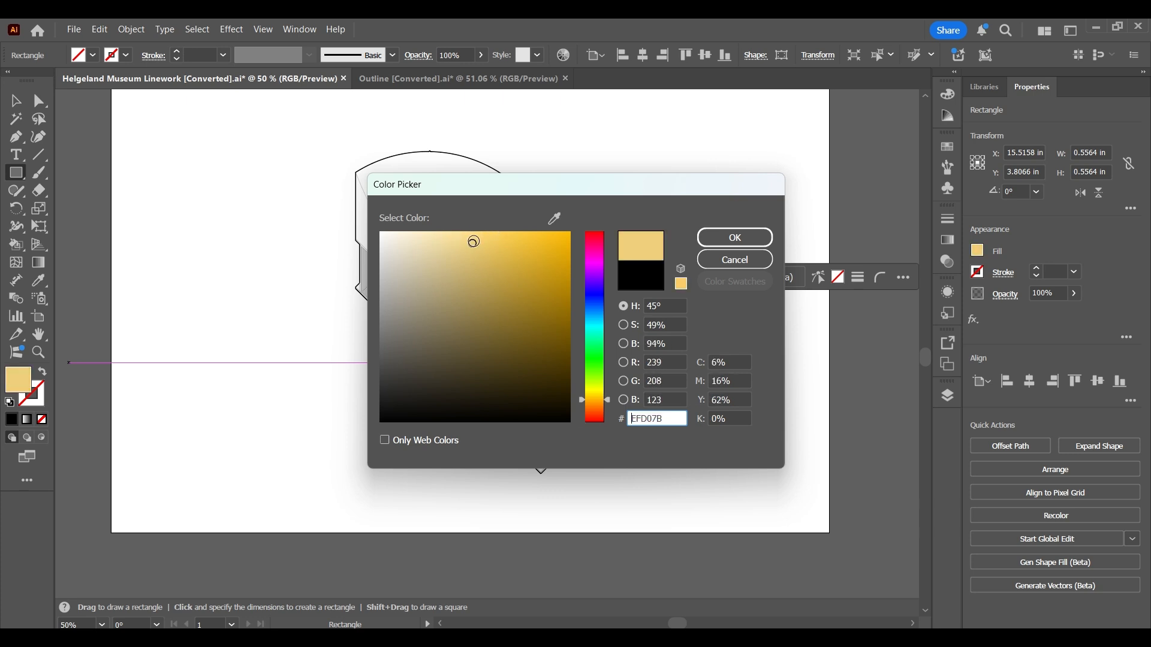
{"action": "left_click", "coordinate": [735, 237]}
{"action": "scroll", "coordinate": [797, 227], "scroll_direction": "up", "scroll_amount": 1}
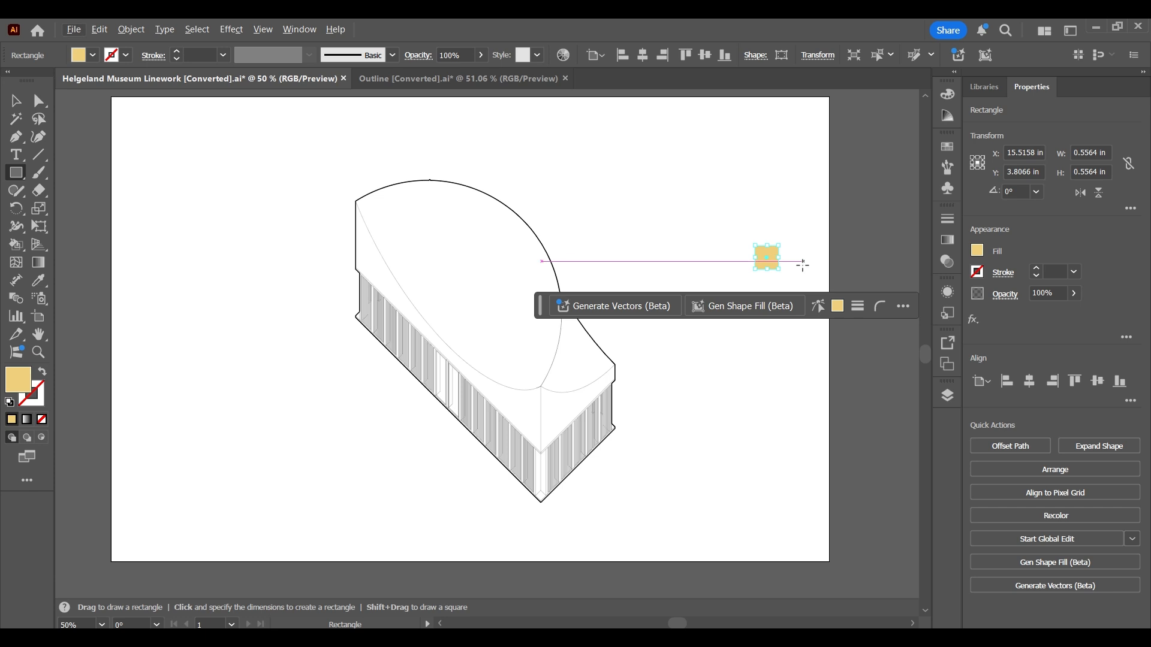
Duplicate the yellow square directly below the original as a second colour swatch
{"action": "key", "text": "a"}
{"action": "left_click", "coordinate": [794, 263]}
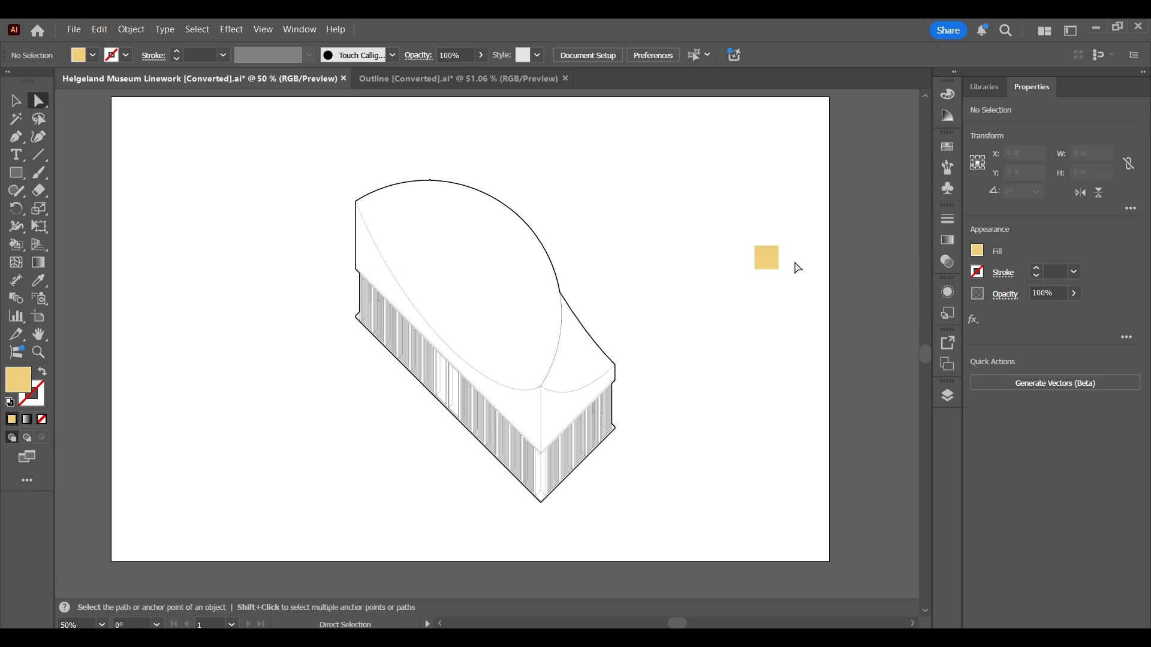
{"action": "scroll", "coordinate": [802, 264], "scroll_direction": "up", "scroll_amount": 1}
{"action": "left_click", "coordinate": [763, 265]}
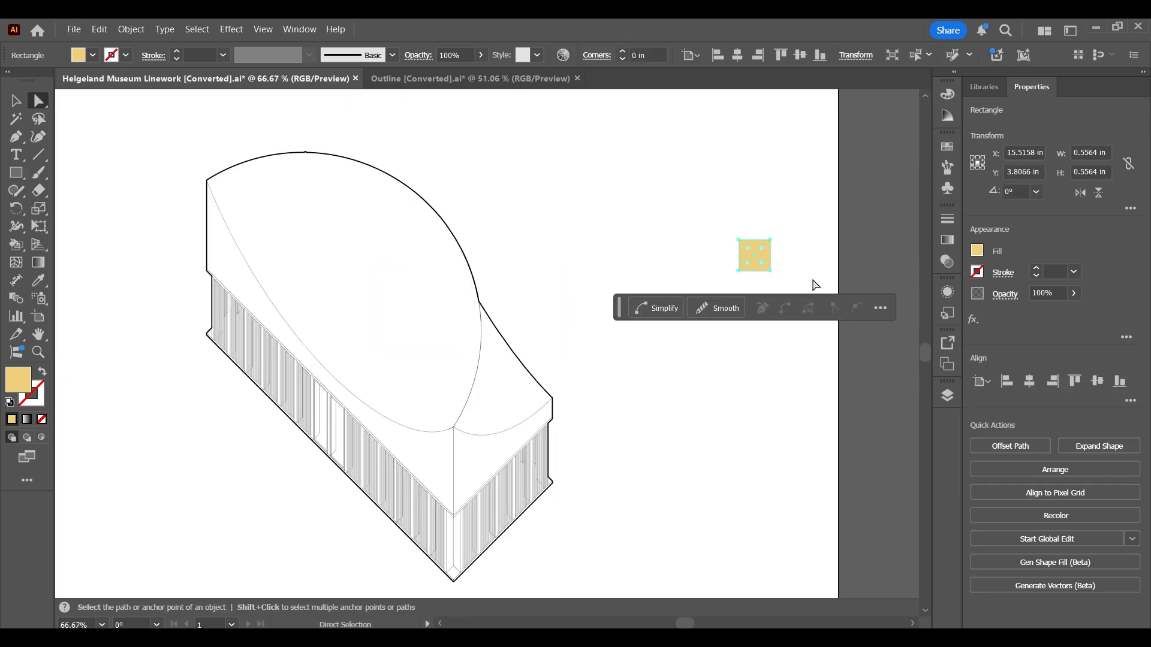
{"action": "key", "text": "v"}
{"action": "left_click", "coordinate": [797, 261]}
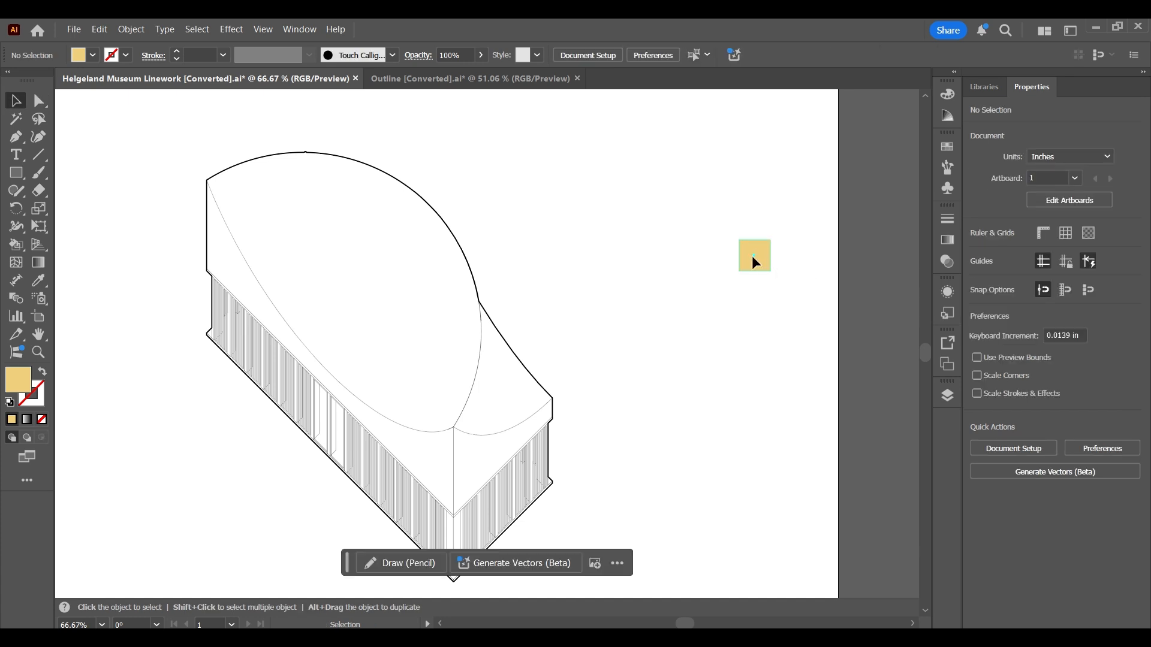
{"action": "left_click", "coordinate": [754, 256]}
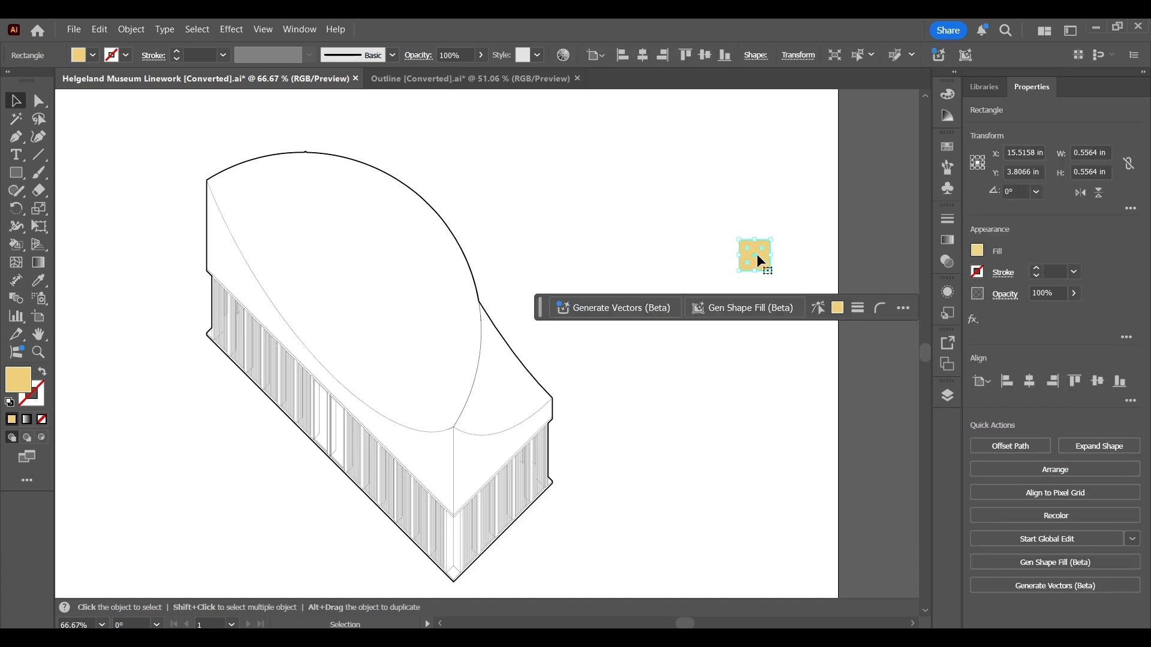
{"action": "left_click_drag", "start_coordinate": [757, 255], "coordinate": [760, 296]}
{"action": "left_click", "coordinate": [806, 263]}
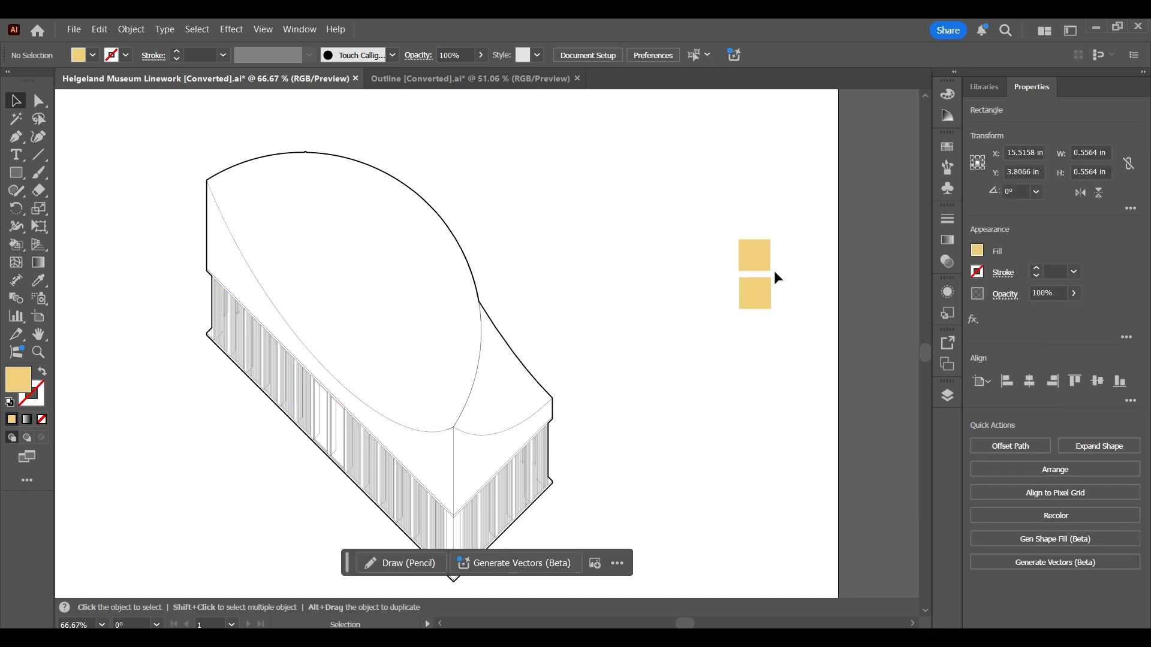
Recolour the lower swatch square with the next darker shade of the yellow, using the Color Guide based on its current fill
{"action": "left_click", "coordinate": [769, 293]}
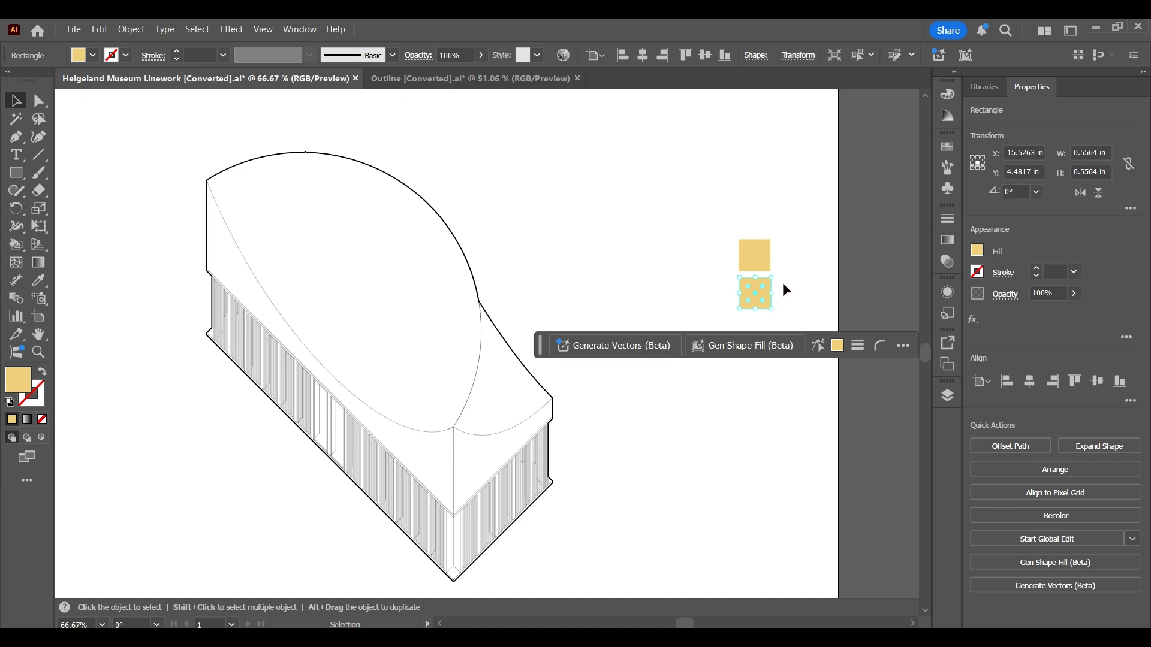
{"action": "scroll", "coordinate": [783, 282], "scroll_direction": "up", "scroll_amount": 2}
{"action": "scroll", "coordinate": [782, 282], "scroll_direction": "down", "scroll_amount": 1}
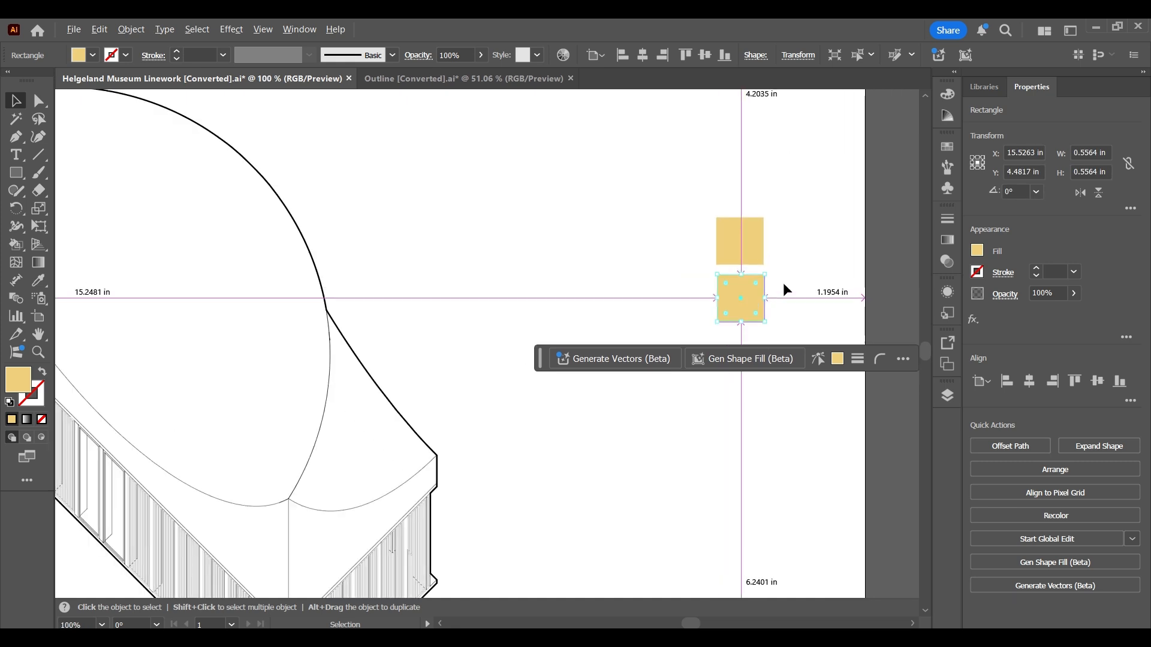
{"action": "left_click", "coordinate": [843, 271]}
{"action": "left_click", "coordinate": [743, 305]}
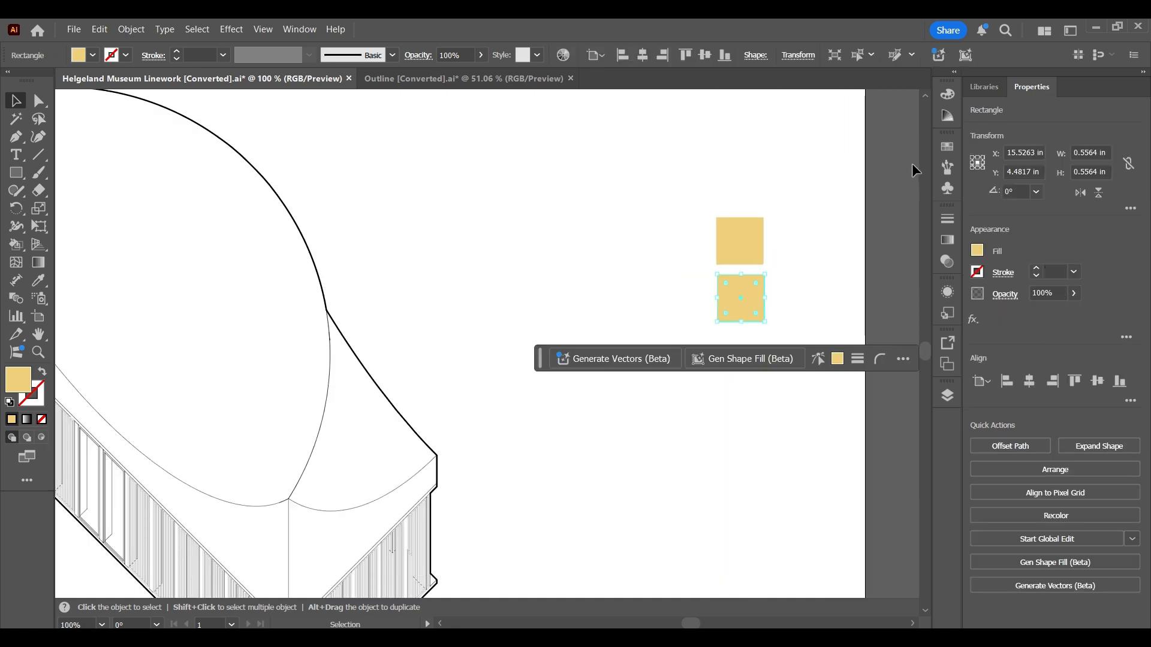
{"action": "left_click", "coordinate": [947, 117]}
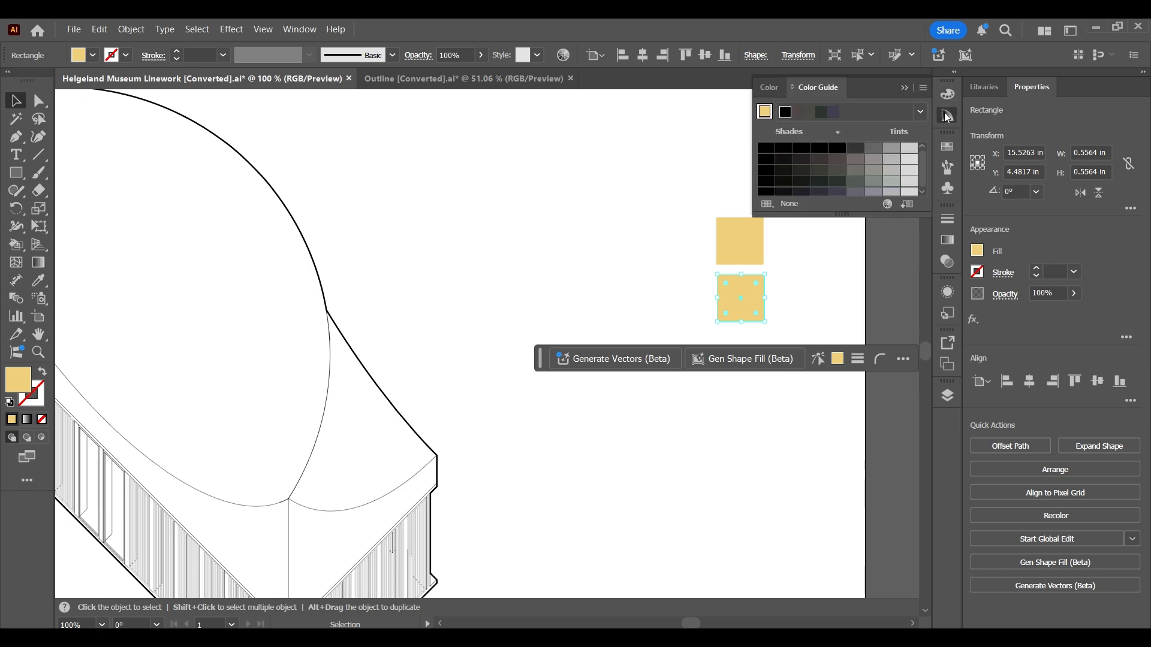
{"action": "left_click", "coordinate": [764, 112]}
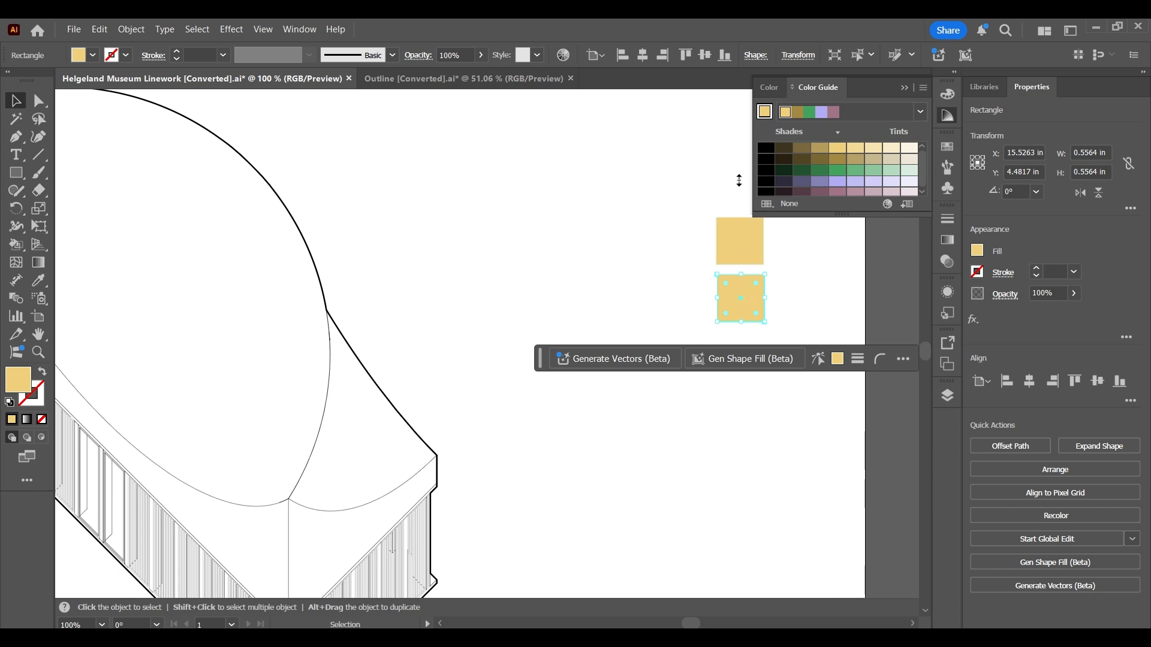
{"action": "left_click", "coordinate": [820, 150]}
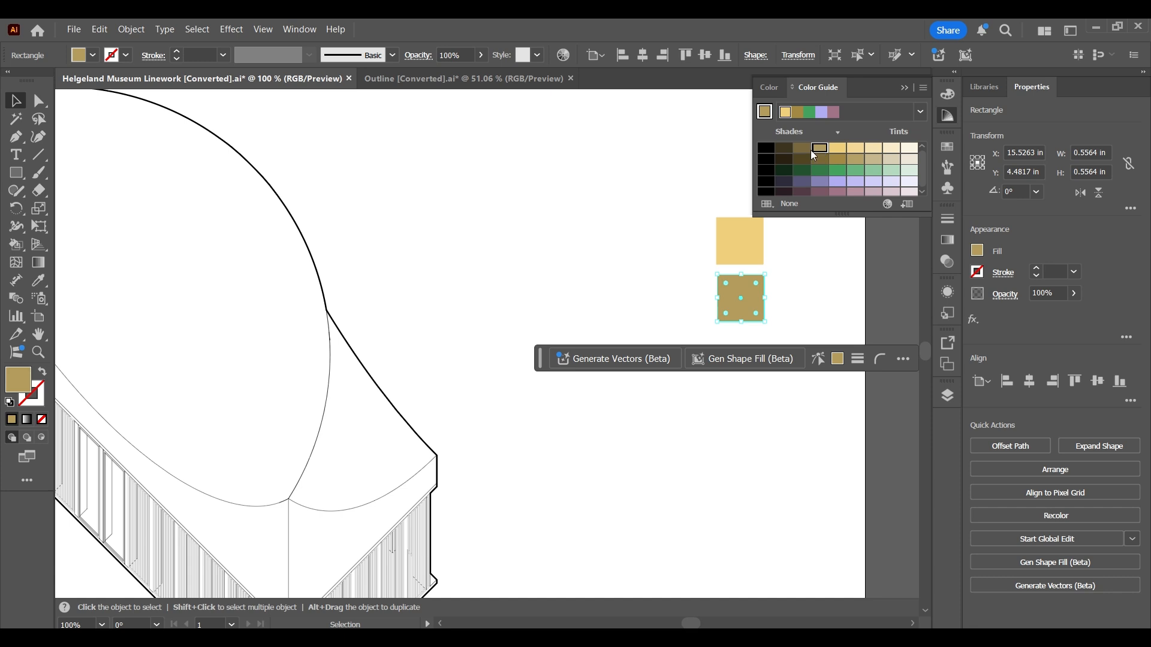
{"action": "left_click", "coordinate": [798, 263]}
{"action": "scroll", "coordinate": [791, 276], "scroll_direction": "down", "scroll_amount": 2}
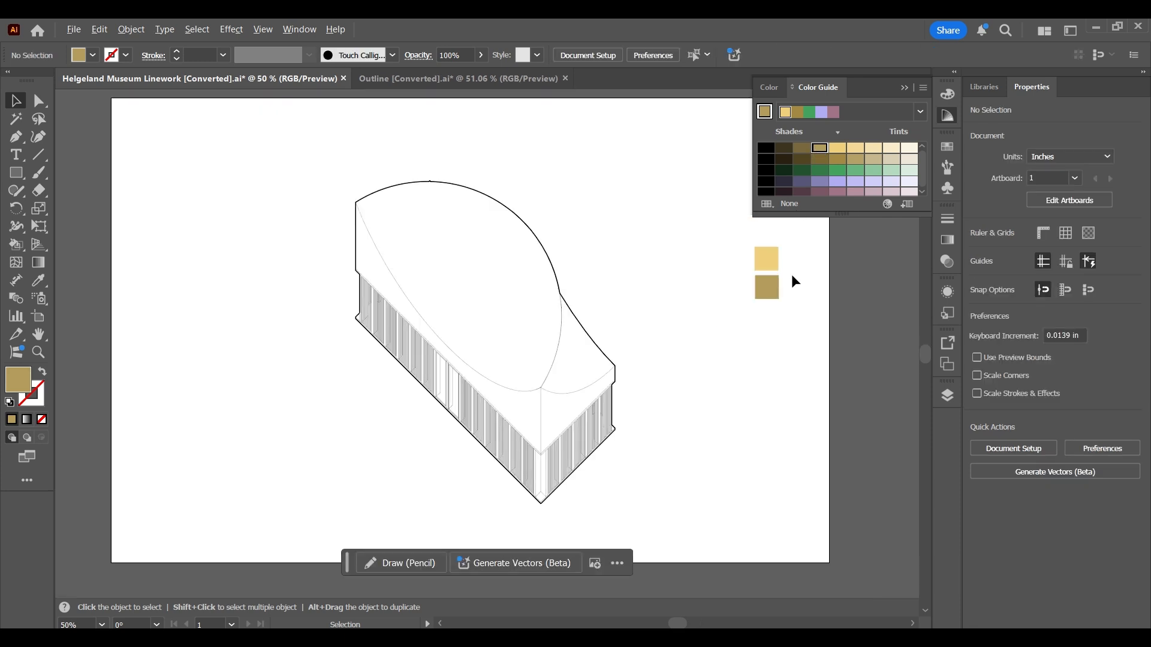
Move the yellow swatch slightly closer to the brown one and duplicate the brown swatch directly below it with matching spacing
{"action": "scroll", "coordinate": [792, 276], "scroll_direction": "up", "scroll_amount": 2}
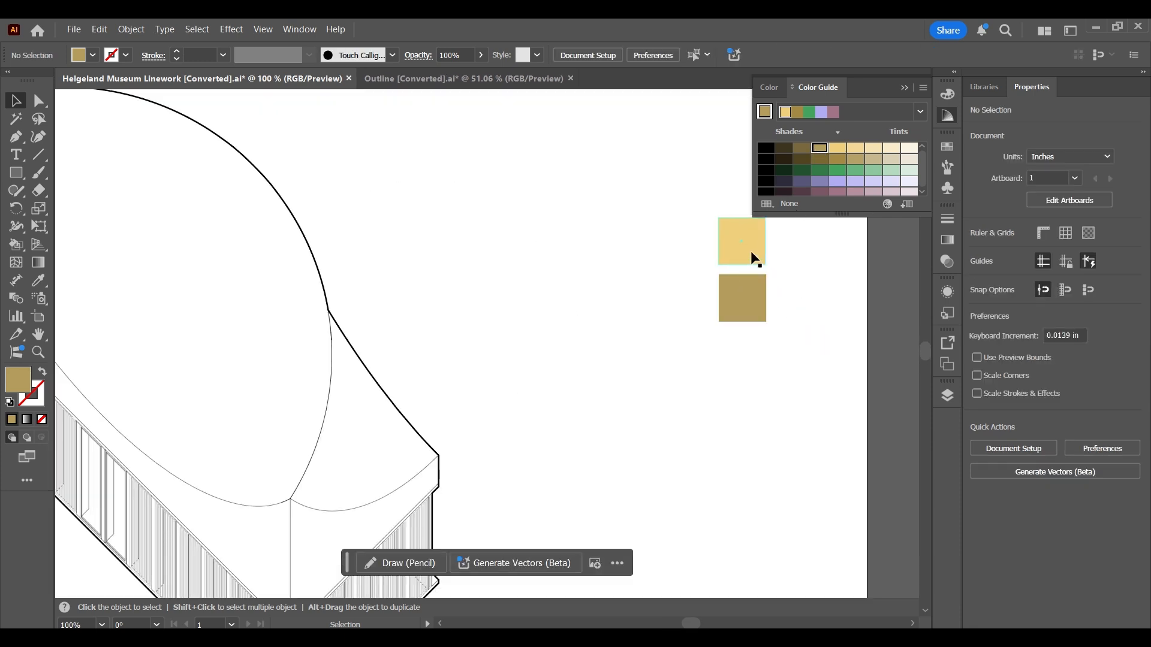
{"action": "left_click_drag", "start_coordinate": [751, 247], "coordinate": [752, 250]}
{"action": "left_click", "coordinate": [799, 271]}
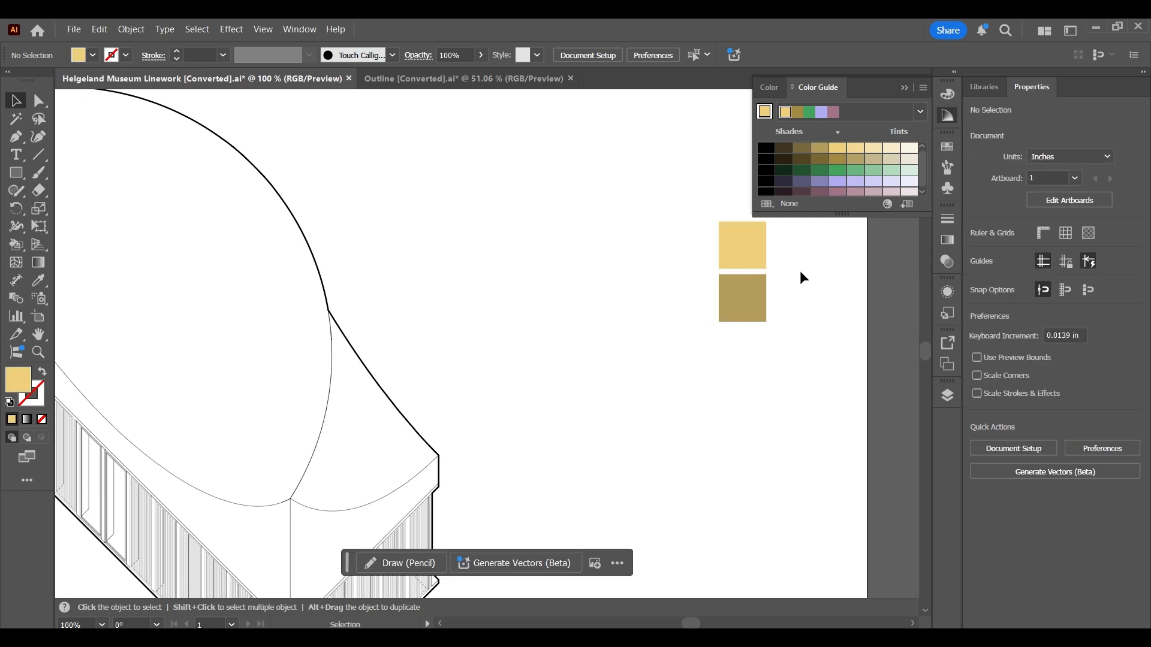
{"action": "scroll", "coordinate": [800, 270], "scroll_direction": "down", "scroll_amount": 3}
{"action": "scroll", "coordinate": [799, 269], "scroll_direction": "up", "scroll_amount": 2}
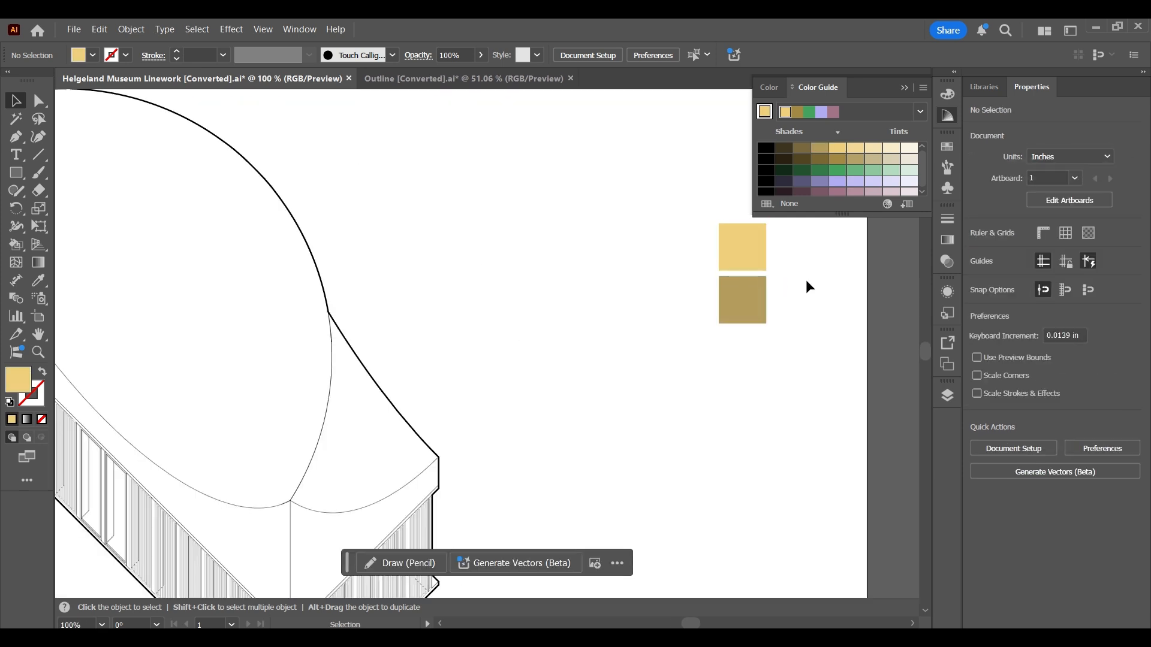
{"action": "scroll", "coordinate": [806, 280], "scroll_direction": "down", "scroll_amount": 2}
{"action": "scroll", "coordinate": [807, 279], "scroll_direction": "up", "scroll_amount": 3}
{"action": "left_click_drag", "start_coordinate": [755, 296], "coordinate": [756, 354]}
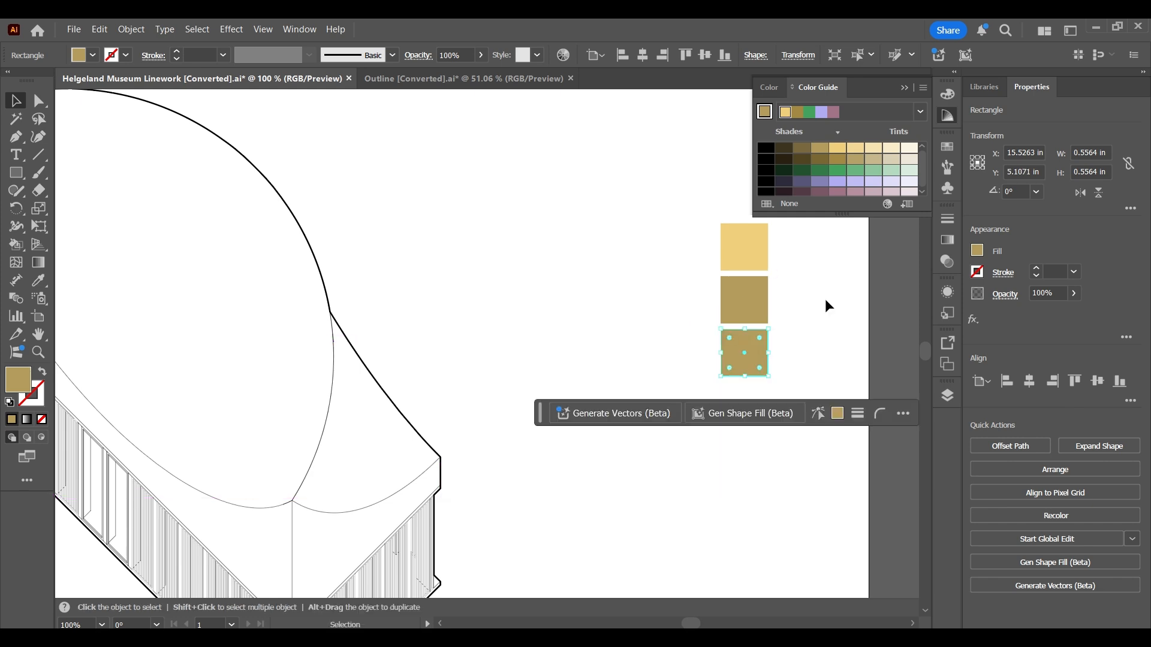
{"action": "left_click", "coordinate": [800, 307]}
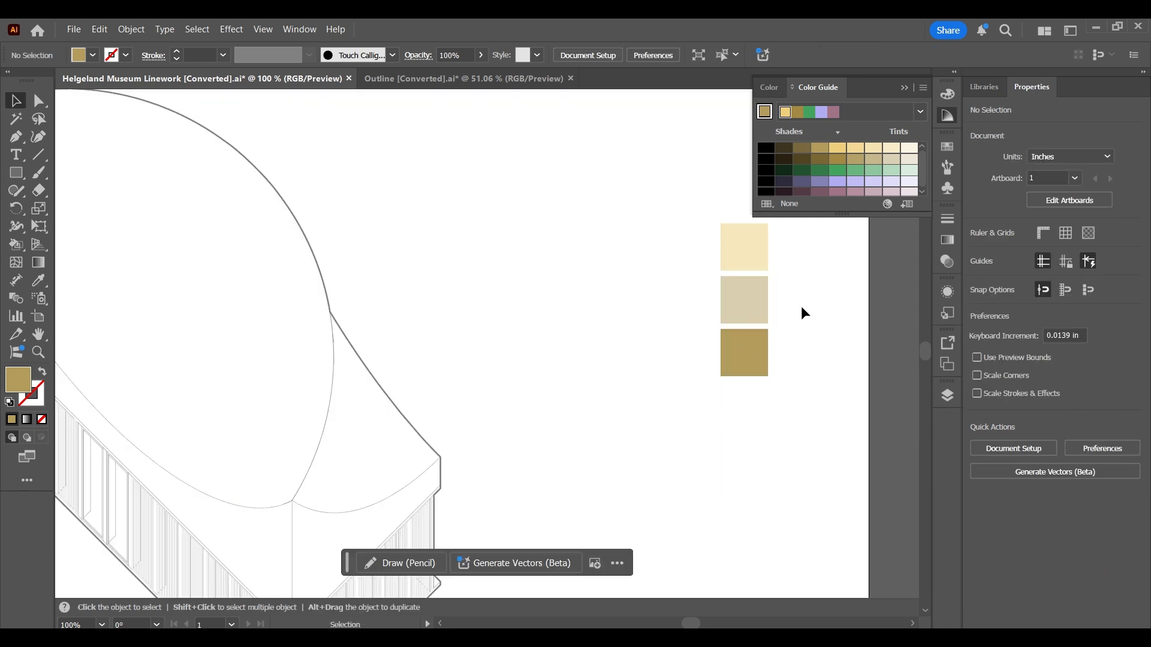
Fill the third swatch square with the slate blue colour 6F859E
{"action": "left_click", "coordinate": [741, 351]}
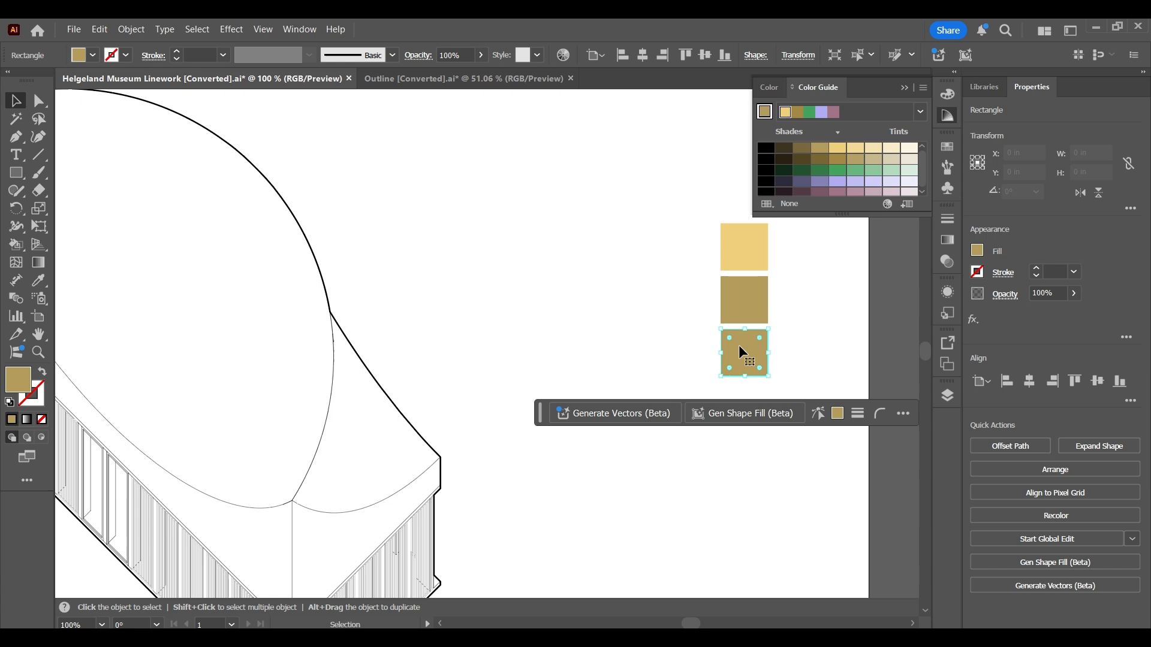
{"action": "double_click", "coordinate": [14, 384]}
{"action": "left_click", "coordinate": [596, 318]}
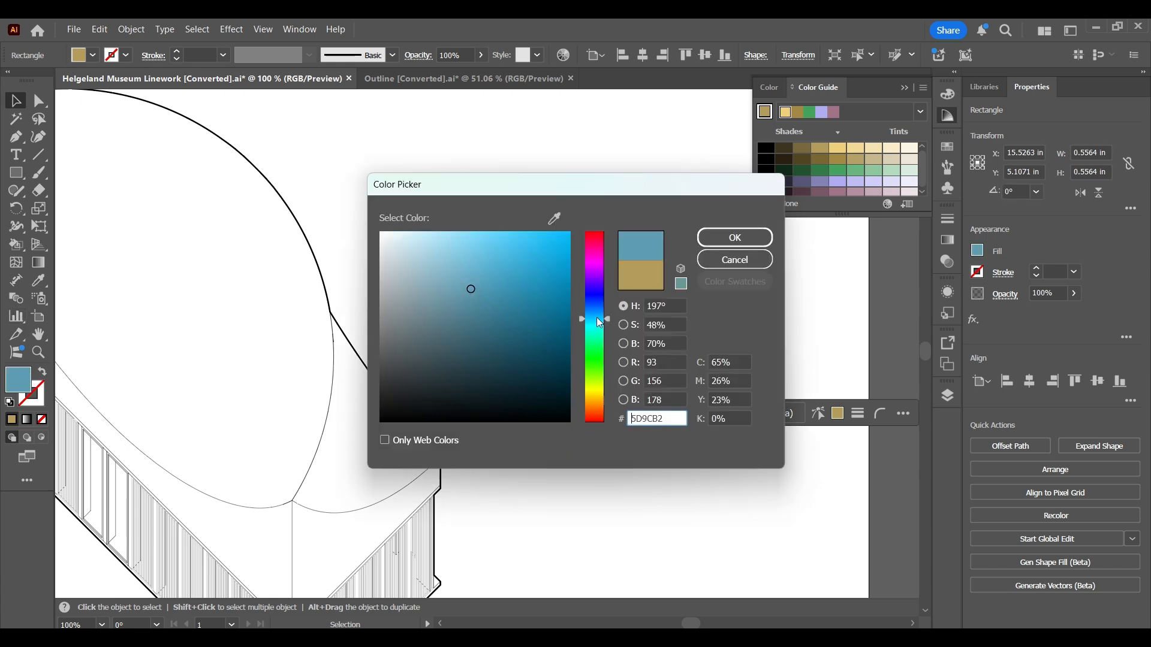
{"action": "left_click", "coordinate": [595, 309]}
{"action": "left_click", "coordinate": [448, 279]}
{"action": "left_click", "coordinate": [437, 304]}
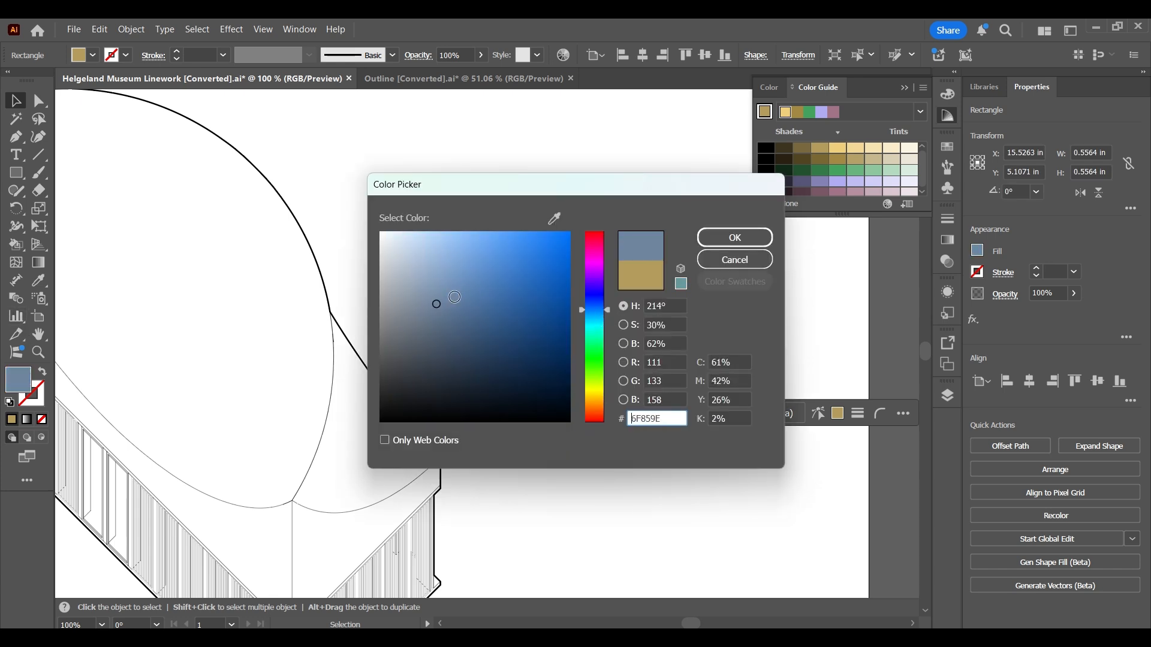
{"action": "left_click", "coordinate": [735, 237]}
{"action": "left_click", "coordinate": [841, 339]}
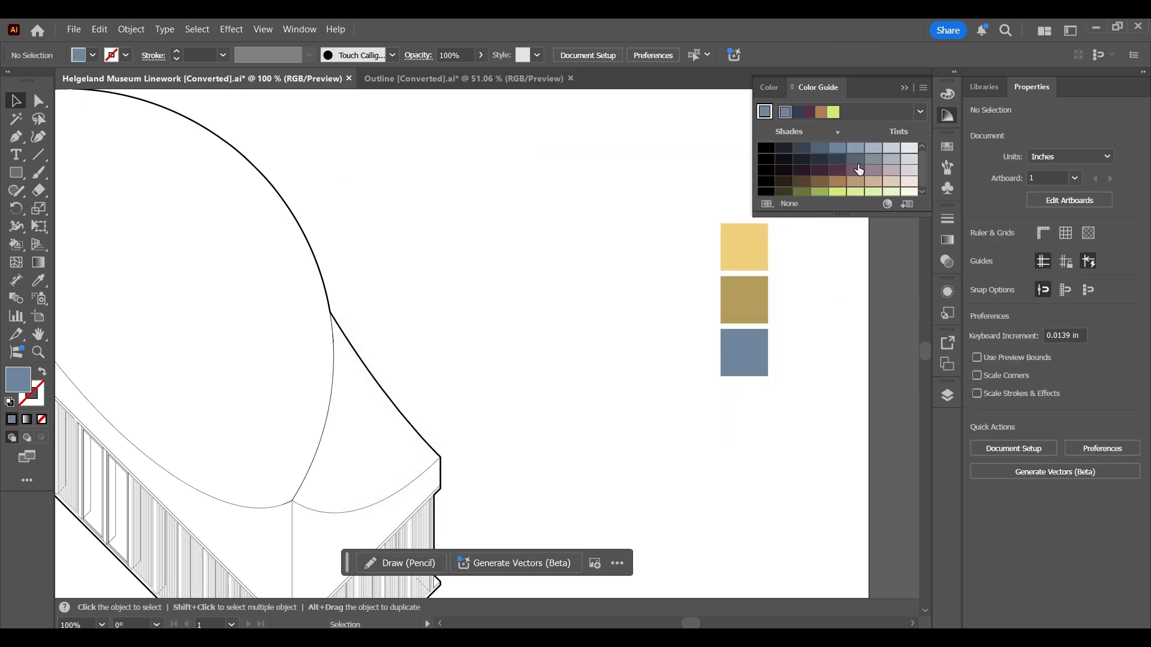
Close the Color Guide and move all three swatches off the artboard, just beyond its right edge
{"action": "left_click", "coordinate": [905, 88]}
{"action": "scroll", "coordinate": [750, 322], "scroll_direction": "down", "scroll_amount": 2}
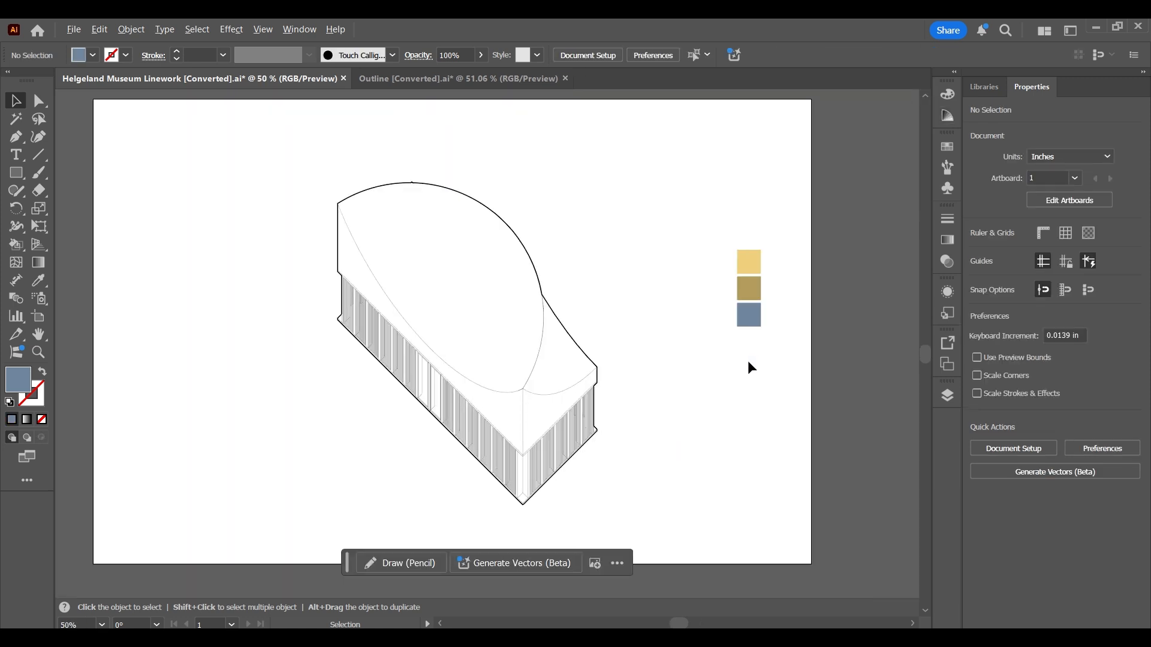
{"action": "left_click_drag", "start_coordinate": [724, 271], "coordinate": [835, 261]}
{"action": "left_click", "coordinate": [612, 372]}
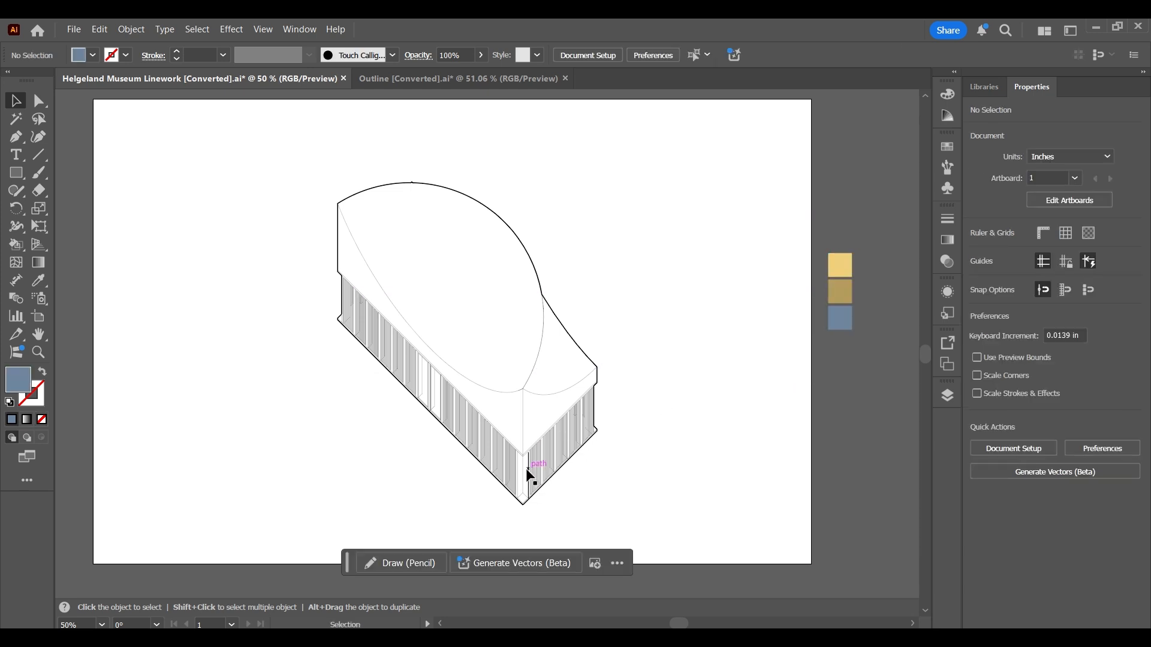
Examine the slatted facades and the corner beneath the roof at close range
{"action": "scroll", "coordinate": [590, 483], "scroll_direction": "up", "scroll_amount": 3}
{"action": "scroll", "coordinate": [589, 333], "scroll_direction": "down", "scroll_amount": 2}
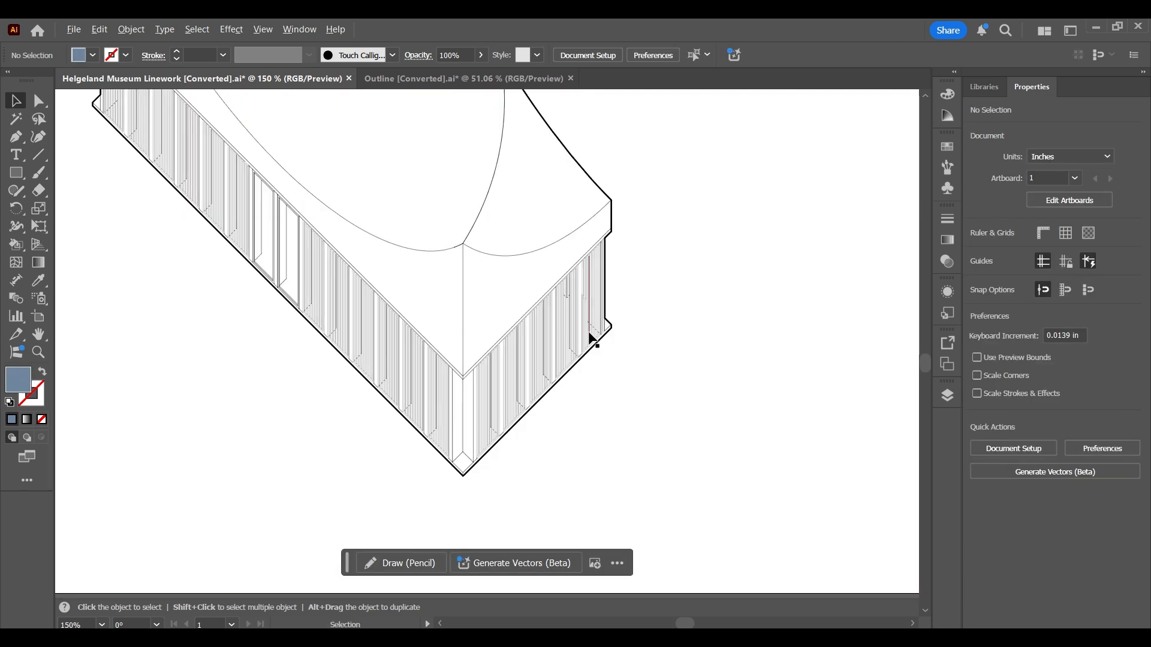
{"action": "scroll", "coordinate": [626, 282], "scroll_direction": "down", "scroll_amount": 1}
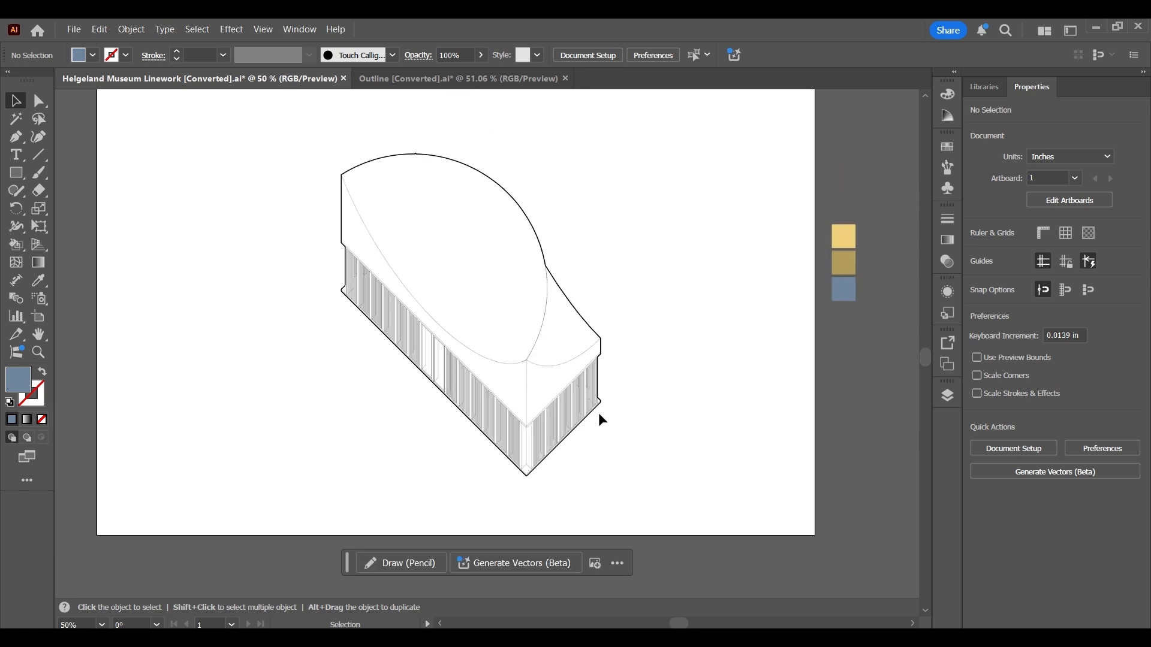
{"action": "scroll", "coordinate": [598, 412], "scroll_direction": "up", "scroll_amount": 3}
{"action": "scroll", "coordinate": [634, 347], "scroll_direction": "down", "scroll_amount": 3}
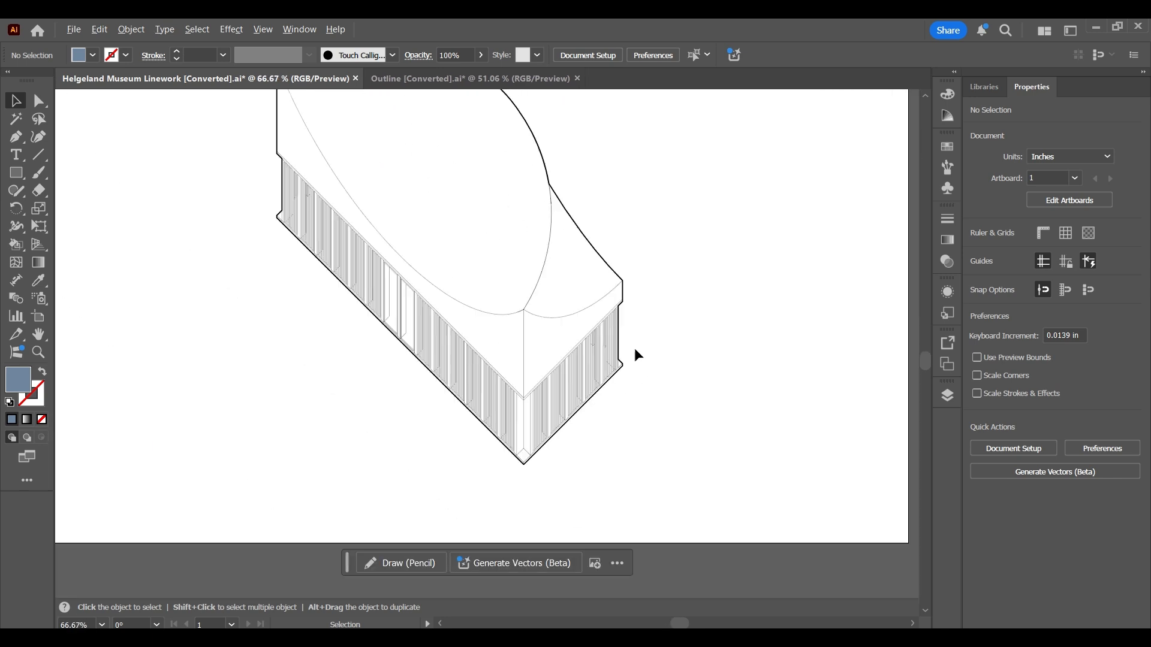
{"action": "scroll", "coordinate": [622, 349], "scroll_direction": "up", "scroll_amount": 2}
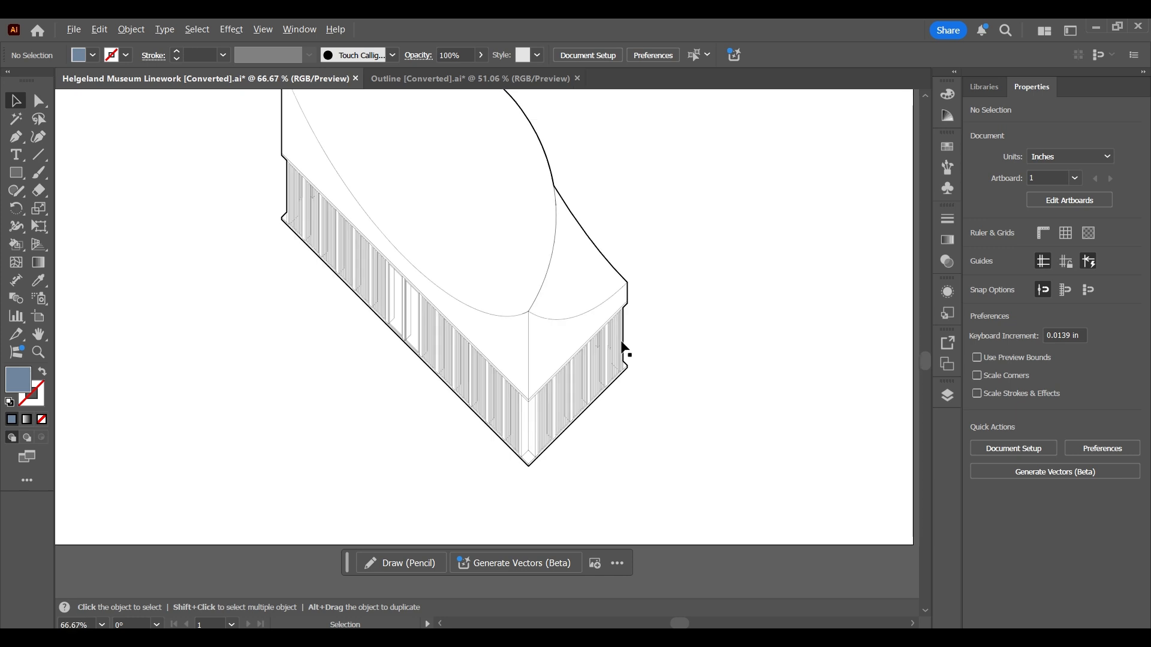
{"action": "scroll", "coordinate": [624, 350], "scroll_direction": "down", "scroll_amount": 3}
{"action": "scroll", "coordinate": [761, 278], "scroll_direction": "up", "scroll_amount": 2}
Sample the warm yellow from the top swatch as the fill colour for the Live Paint Bucket
{"action": "key", "text": "k"}
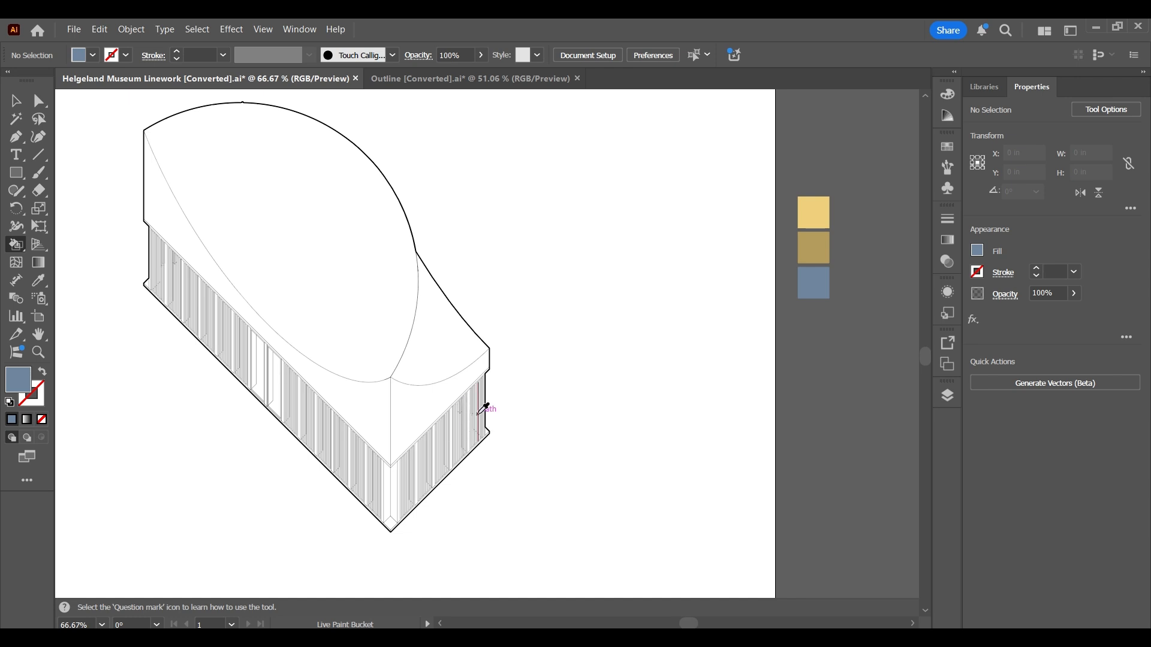
{"action": "scroll", "coordinate": [477, 414], "scroll_direction": "up", "scroll_amount": 2}
{"action": "scroll", "coordinate": [478, 413], "scroll_direction": "down", "scroll_amount": 2}
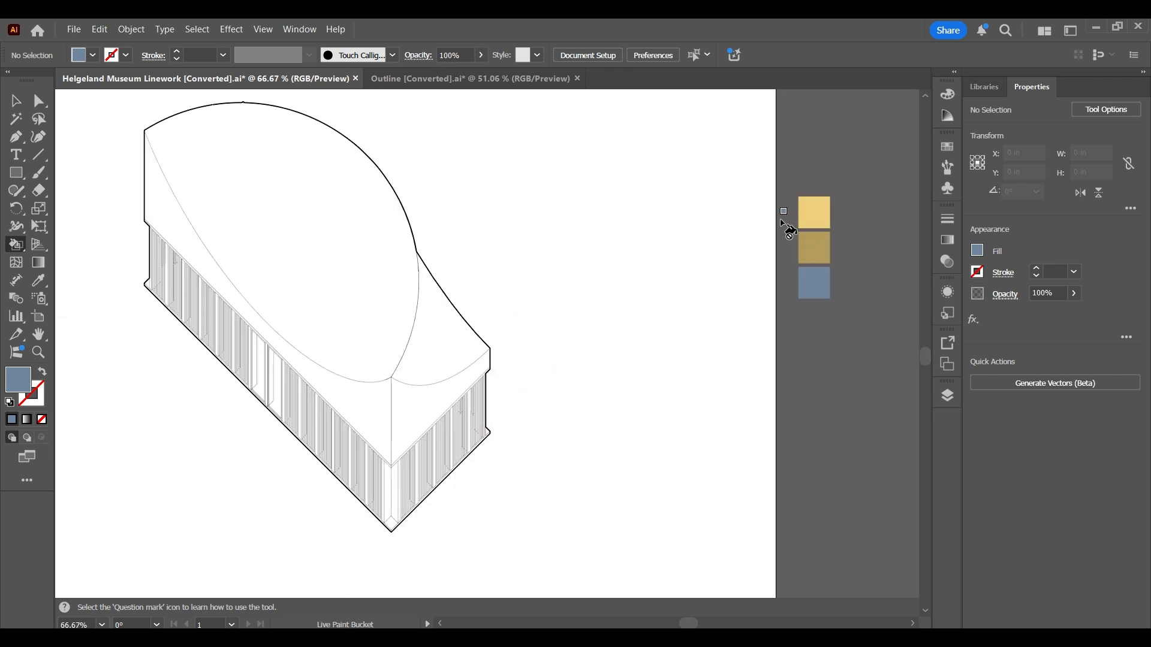
{"action": "key", "text": "i"}
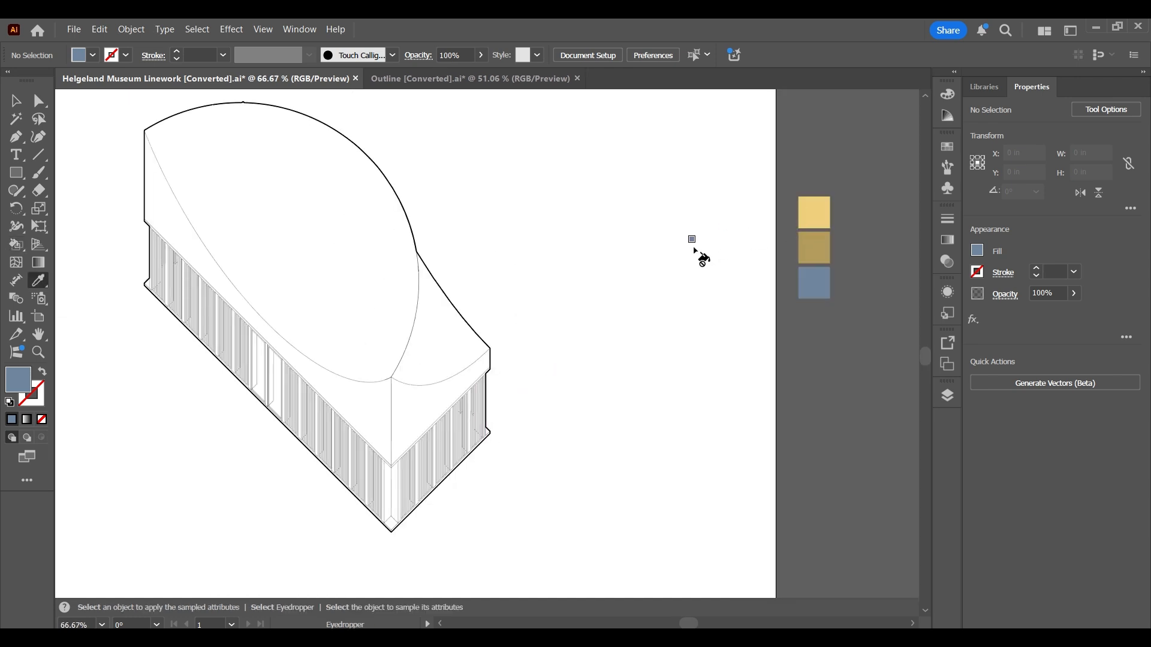
{"action": "left_click", "coordinate": [815, 205]}
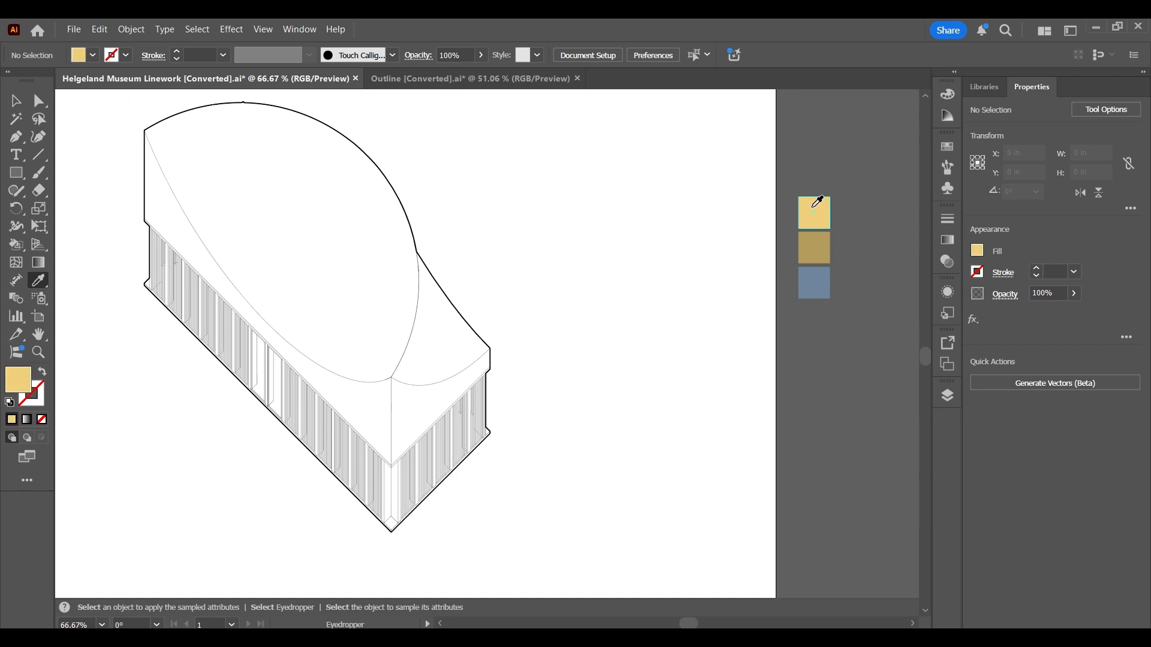
{"action": "key", "text": "k"}
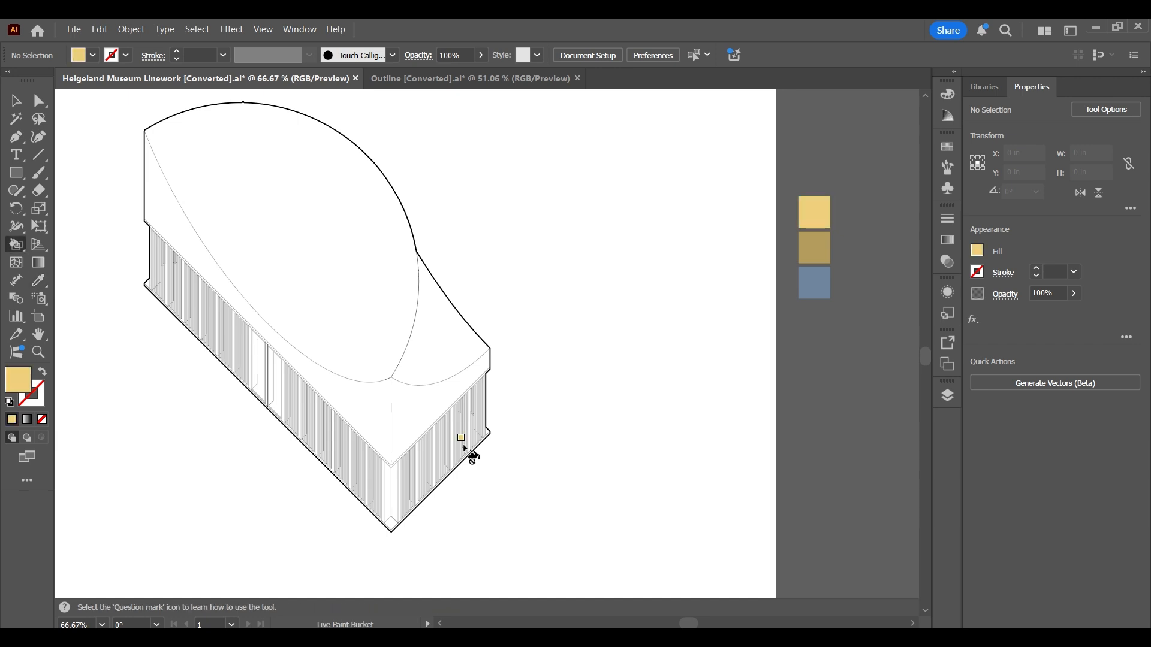
Paint the five plain vertical strips between the slats on the museum's short facade warm yellow with the Live Paint Bucket
{"action": "scroll", "coordinate": [464, 447], "scroll_direction": "up", "scroll_amount": 8}
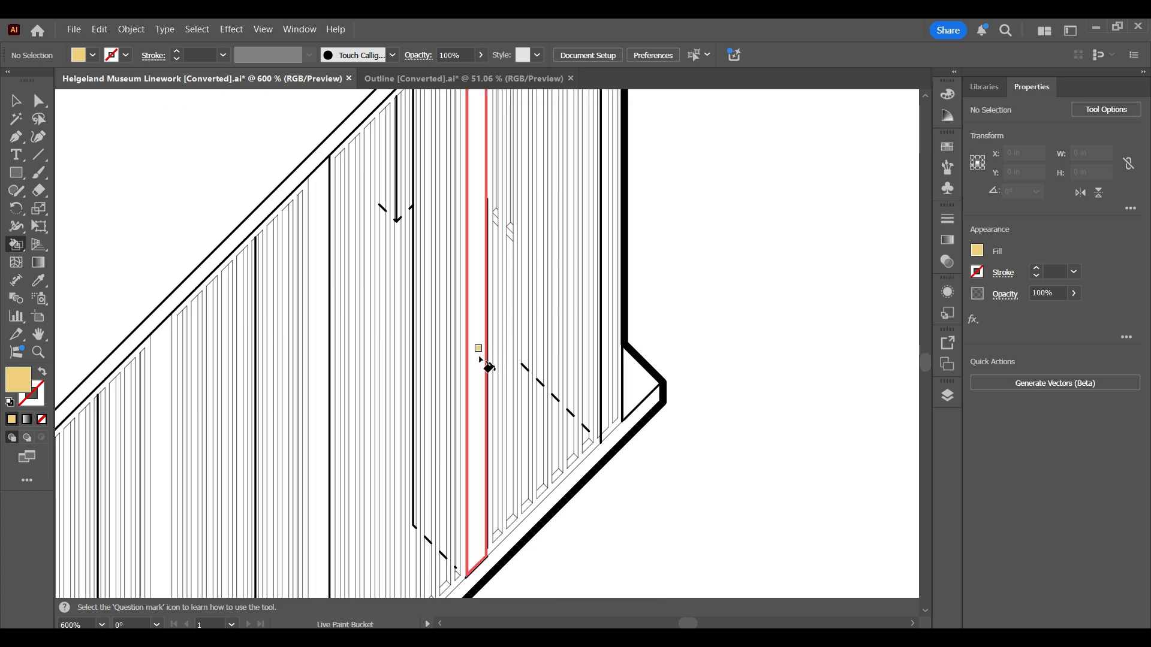
{"action": "left_click", "coordinate": [486, 366]}
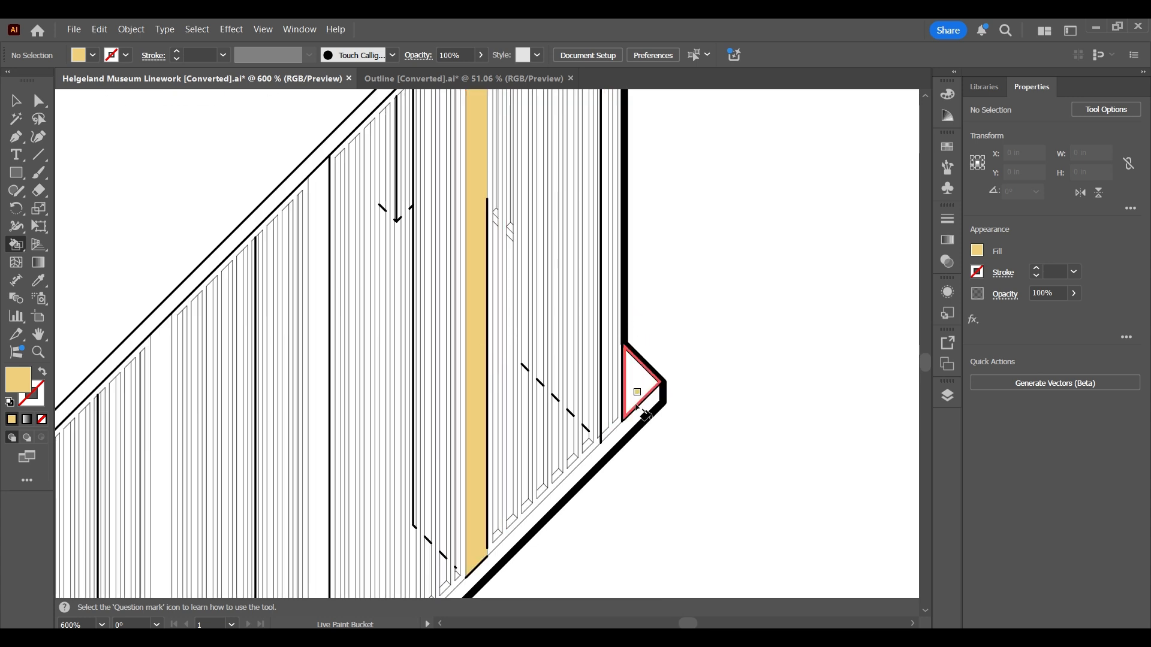
{"action": "scroll", "coordinate": [462, 369], "scroll_direction": "down", "scroll_amount": 2}
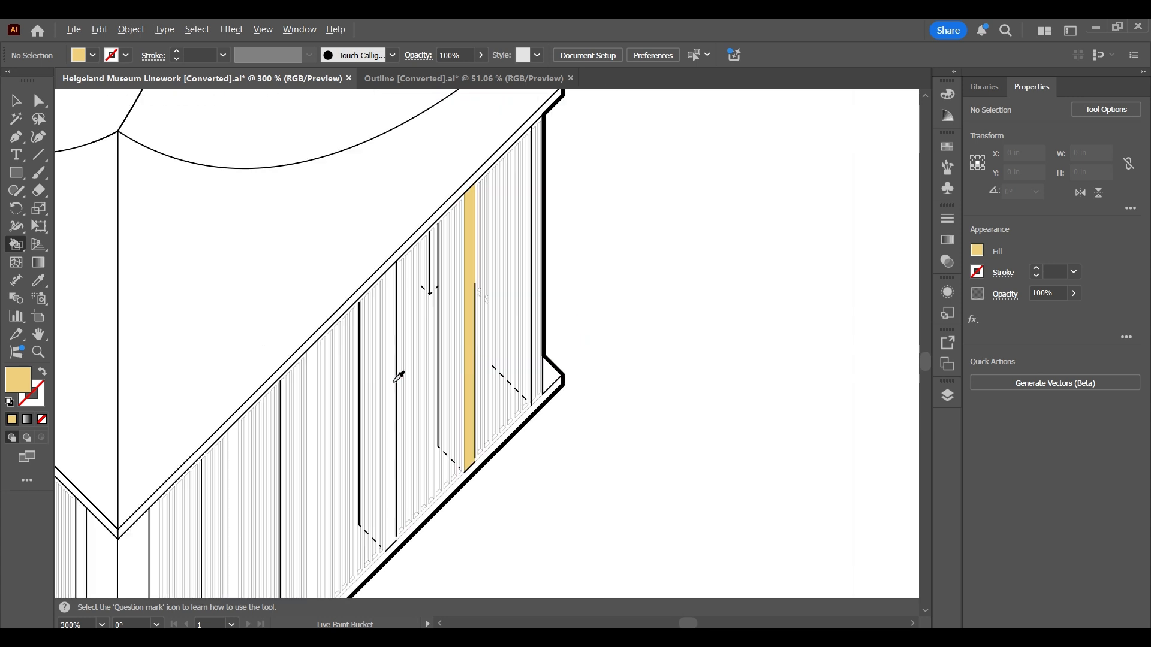
{"action": "scroll", "coordinate": [397, 372], "scroll_direction": "up", "scroll_amount": 2}
{"action": "left_click", "coordinate": [389, 344]}
{"action": "scroll", "coordinate": [389, 344], "scroll_direction": "down", "scroll_amount": 3}
{"action": "scroll", "coordinate": [338, 425], "scroll_direction": "up", "scroll_amount": 3}
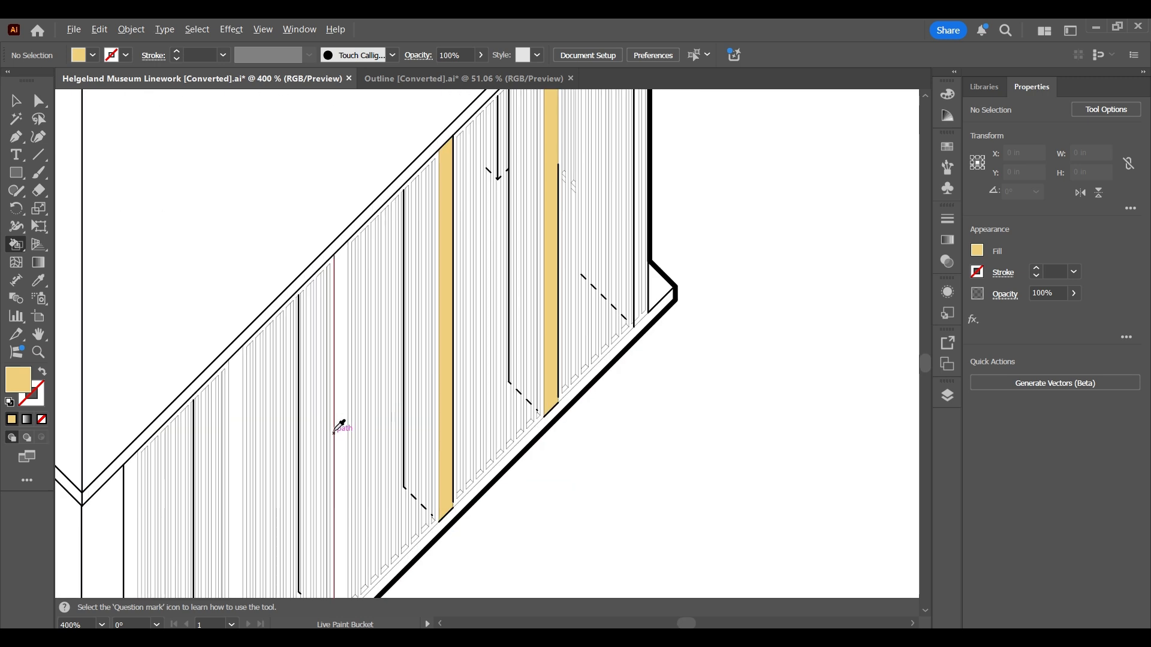
{"action": "left_click", "coordinate": [350, 428]}
{"action": "scroll", "coordinate": [398, 364], "scroll_direction": "down", "scroll_amount": 3}
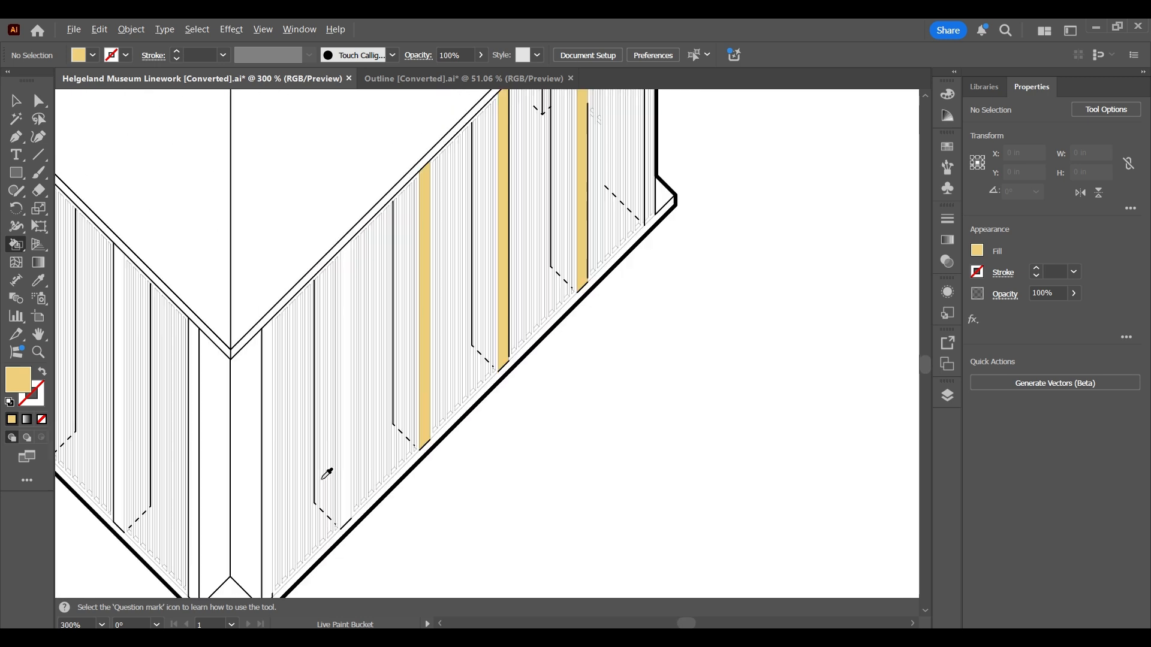
{"action": "left_click", "coordinate": [346, 443]}
{"action": "scroll", "coordinate": [355, 440], "scroll_direction": "down", "scroll_amount": 2}
{"action": "scroll", "coordinate": [304, 483], "scroll_direction": "up", "scroll_amount": 3}
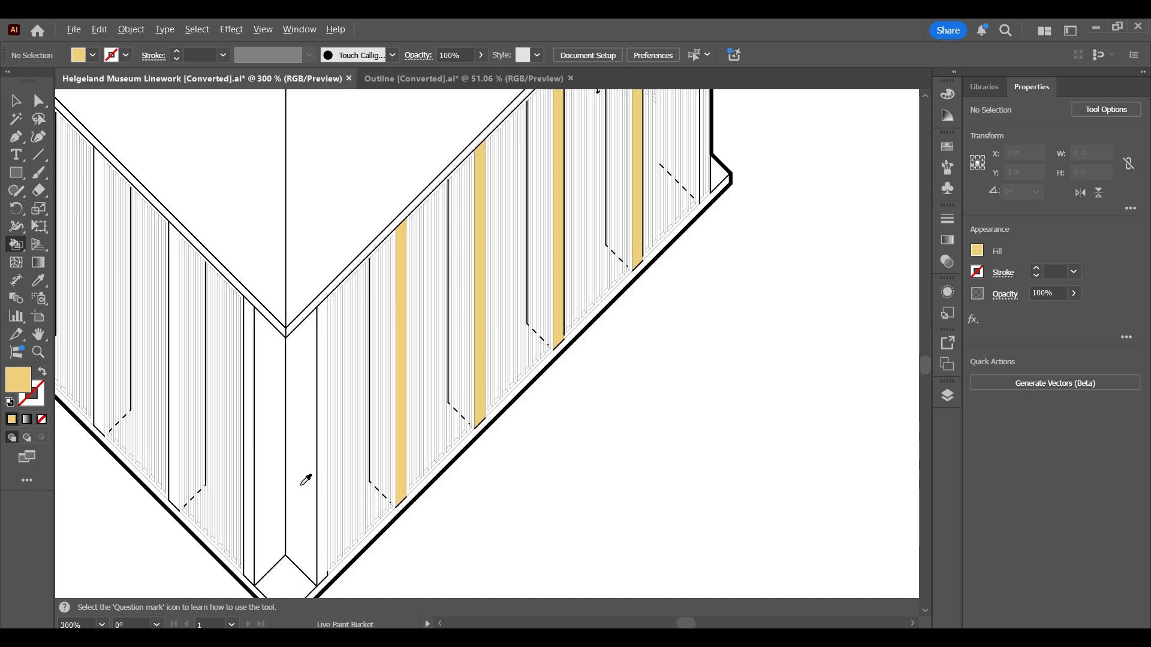
{"action": "left_click", "coordinate": [330, 412]}
{"action": "scroll", "coordinate": [326, 412], "scroll_direction": "down", "scroll_amount": 2}
{"action": "scroll", "coordinate": [282, 398], "scroll_direction": "up", "scroll_amount": 2}
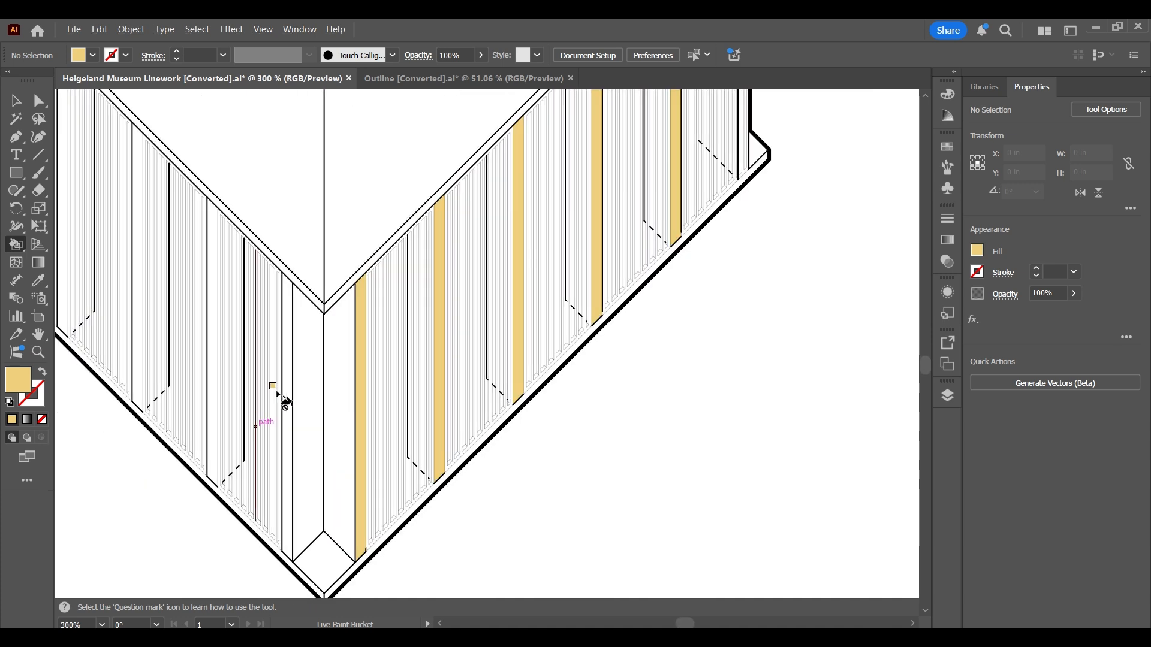
Paint the plain vertical strips between the slatted bays on the museum's long facade warm yellow with the Live Paint Bucket, working away from the corner
{"action": "left_click", "coordinate": [288, 387]}
{"action": "scroll", "coordinate": [294, 389], "scroll_direction": "down", "scroll_amount": 2}
{"action": "scroll", "coordinate": [134, 320], "scroll_direction": "up", "scroll_amount": 3}
{"action": "left_click", "coordinate": [302, 266]}
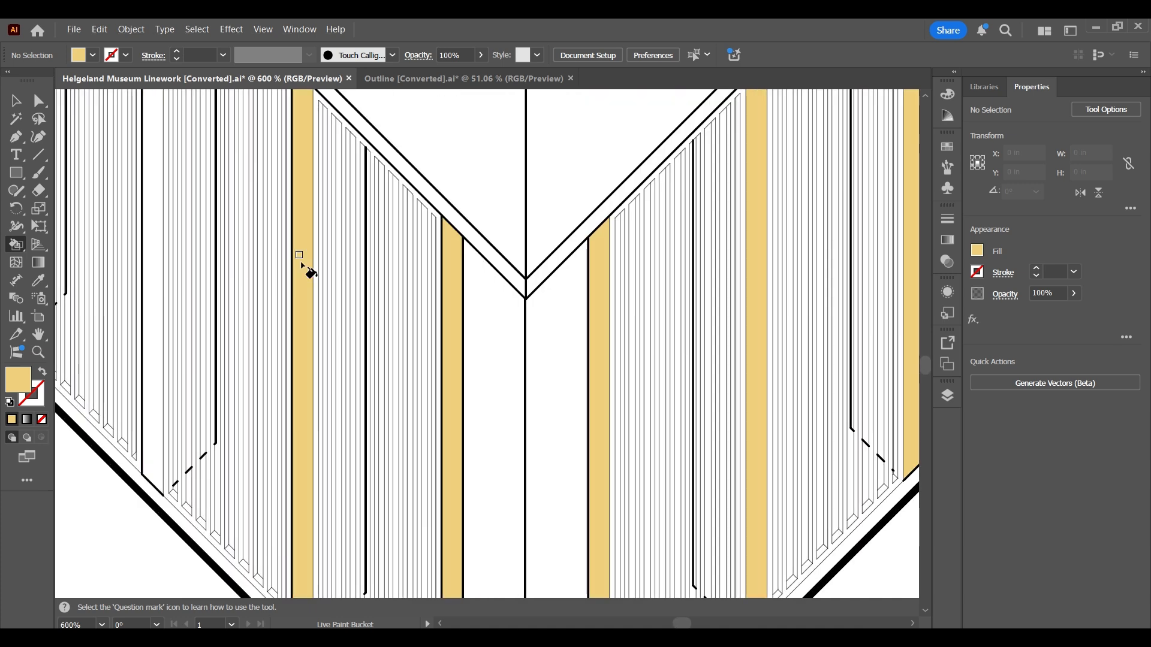
{"action": "scroll", "coordinate": [285, 260], "scroll_direction": "down", "scroll_amount": 3}
{"action": "scroll", "coordinate": [284, 260], "scroll_direction": "up", "scroll_amount": 1}
{"action": "scroll", "coordinate": [273, 219], "scroll_direction": "up", "scroll_amount": 2}
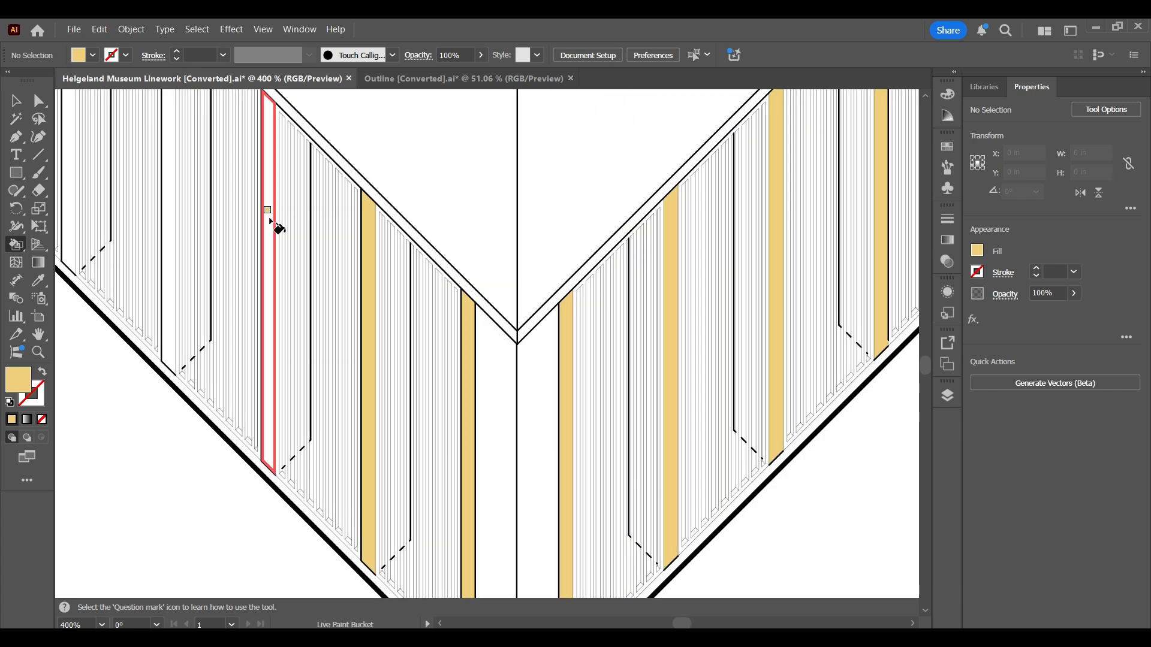
{"action": "left_click", "coordinate": [274, 211]}
{"action": "scroll", "coordinate": [211, 154], "scroll_direction": "down", "scroll_amount": 3}
{"action": "scroll", "coordinate": [303, 218], "scroll_direction": "up", "scroll_amount": 3}
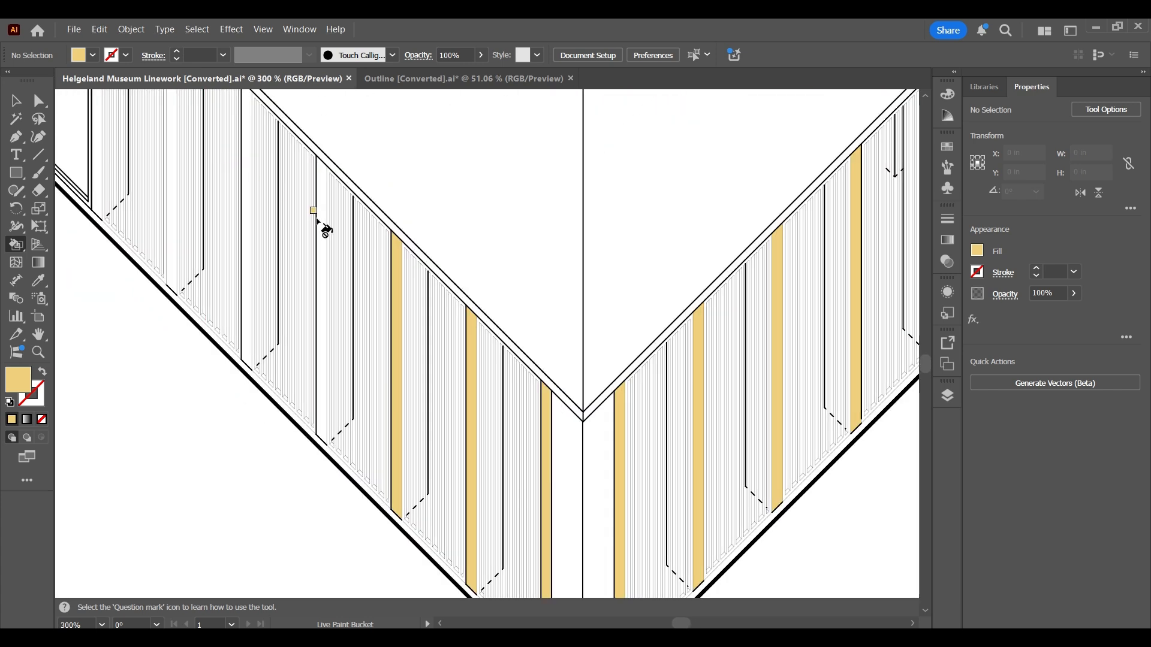
{"action": "left_click", "coordinate": [324, 229]}
{"action": "scroll", "coordinate": [252, 185], "scroll_direction": "down", "scroll_amount": 3}
{"action": "scroll", "coordinate": [255, 159], "scroll_direction": "up", "scroll_amount": 3}
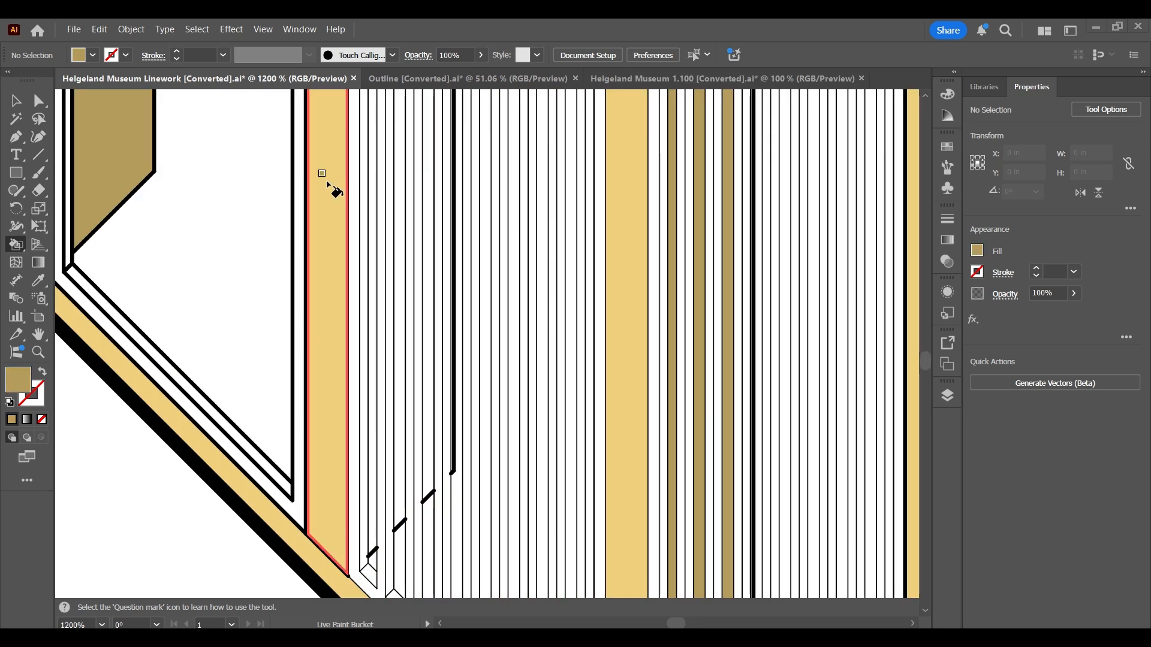
Paint three alternate slats ochre above the dashed diagonal in the long facade's first slatted bay between the openings and the building corner
{"action": "scroll", "coordinate": [346, 187], "scroll_direction": "down", "scroll_amount": 3}
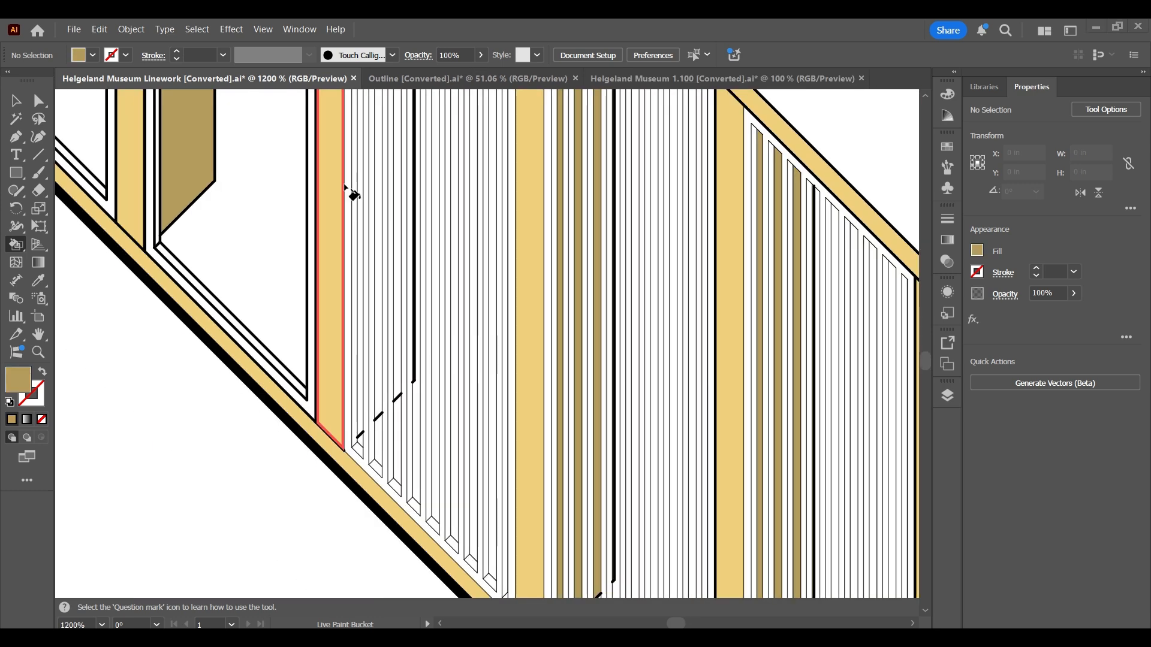
{"action": "scroll", "coordinate": [349, 180], "scroll_direction": "down", "scroll_amount": 6}
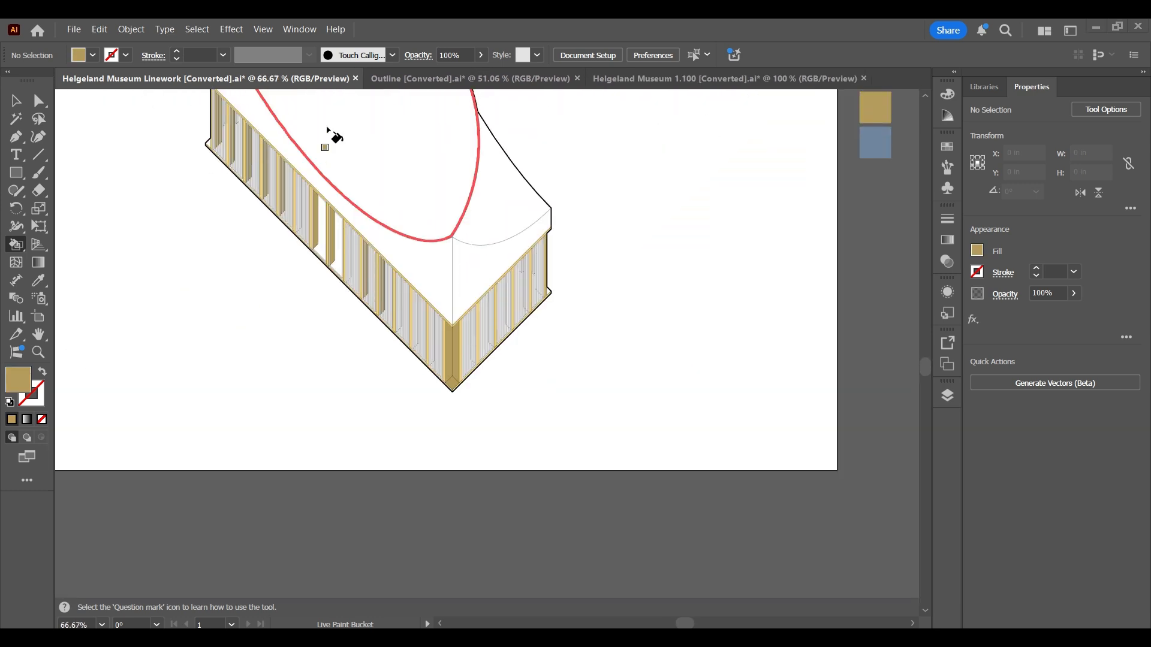
{"action": "scroll", "coordinate": [328, 334], "scroll_direction": "up", "scroll_amount": 6}
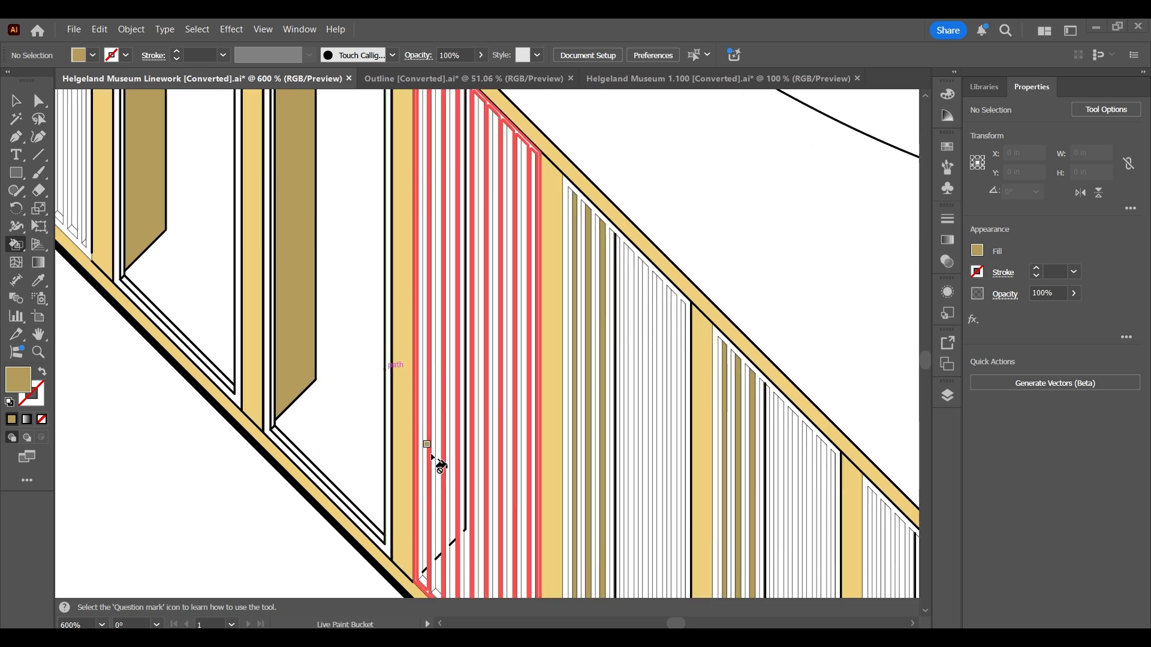
{"action": "scroll", "coordinate": [448, 487], "scroll_direction": "up", "scroll_amount": 3}
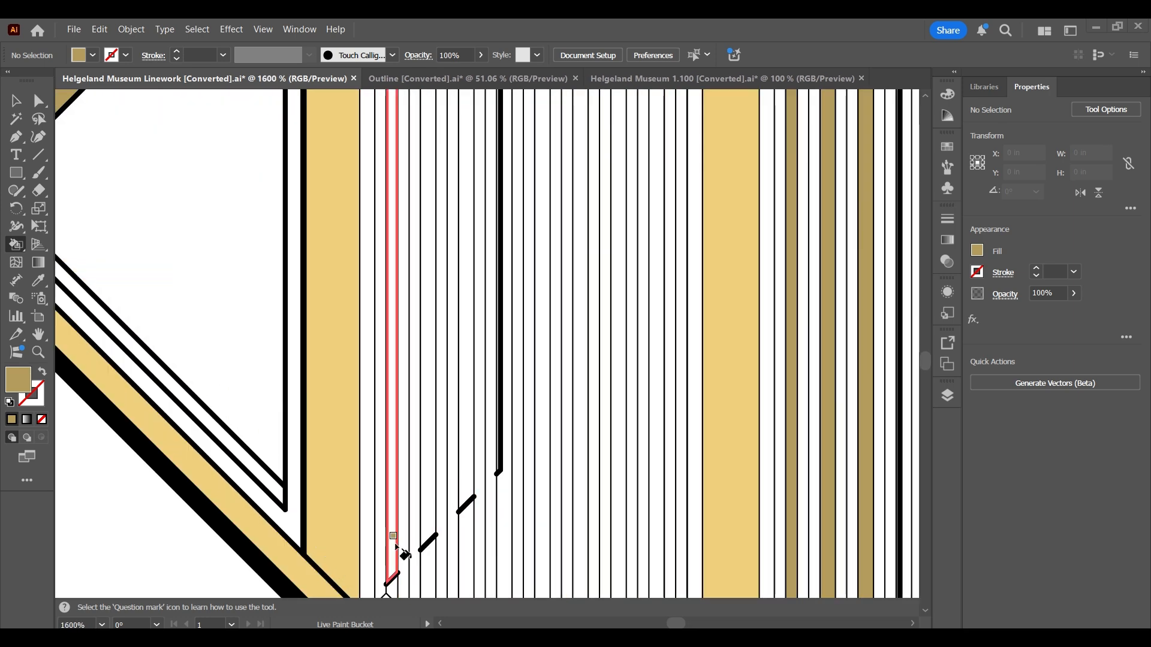
{"action": "left_click", "coordinate": [431, 531]}
{"action": "left_click", "coordinate": [468, 507]}
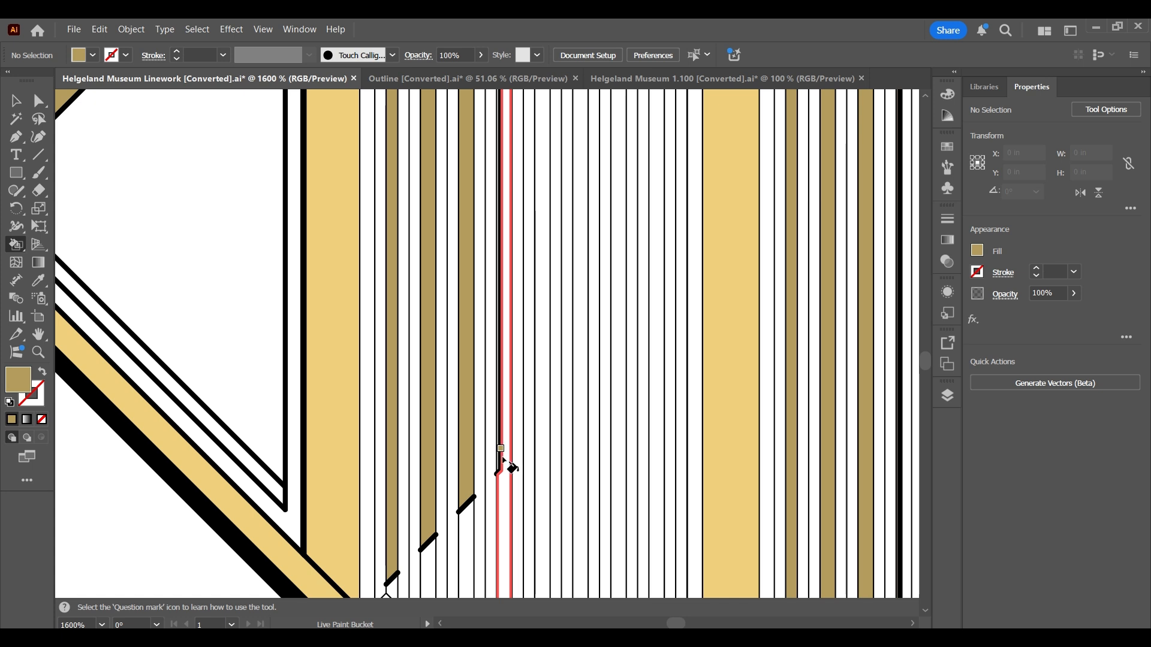
{"action": "scroll", "coordinate": [514, 460], "scroll_direction": "up", "scroll_amount": 1}
{"action": "scroll", "coordinate": [514, 460], "scroll_direction": "up", "scroll_amount": 1}
{"action": "scroll", "coordinate": [486, 327], "scroll_direction": "down", "scroll_amount": 4}
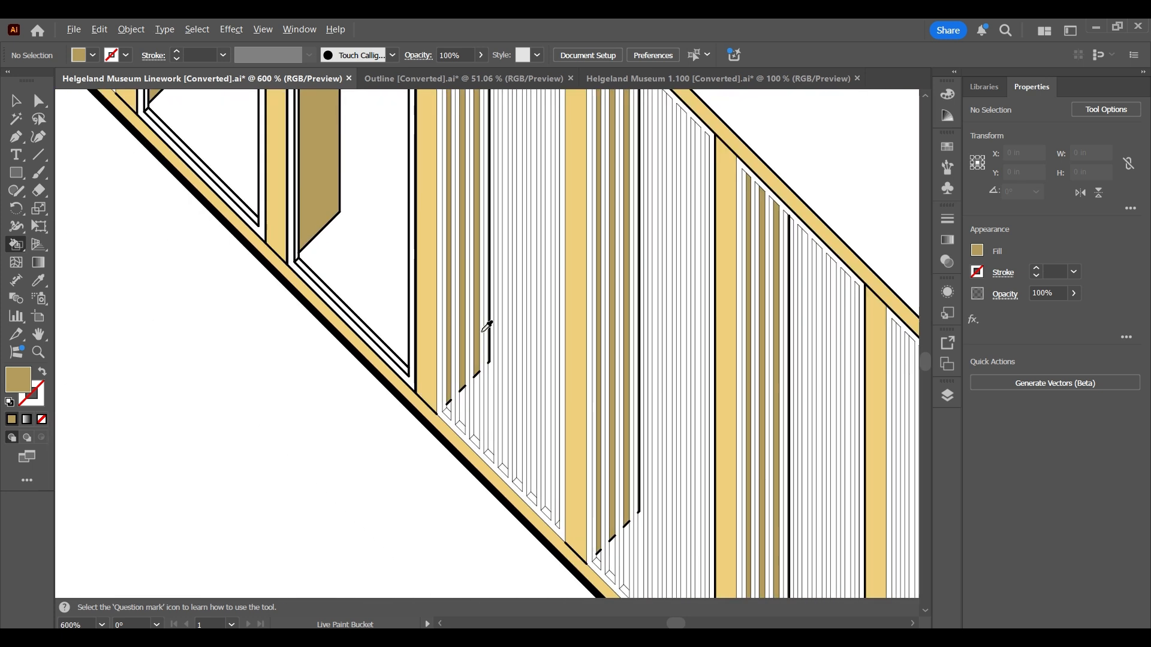
Examine the ochre slat shading bay by bay along the long facade, on both sides of the two openings
{"action": "scroll", "coordinate": [488, 326], "scroll_direction": "down", "scroll_amount": 3}
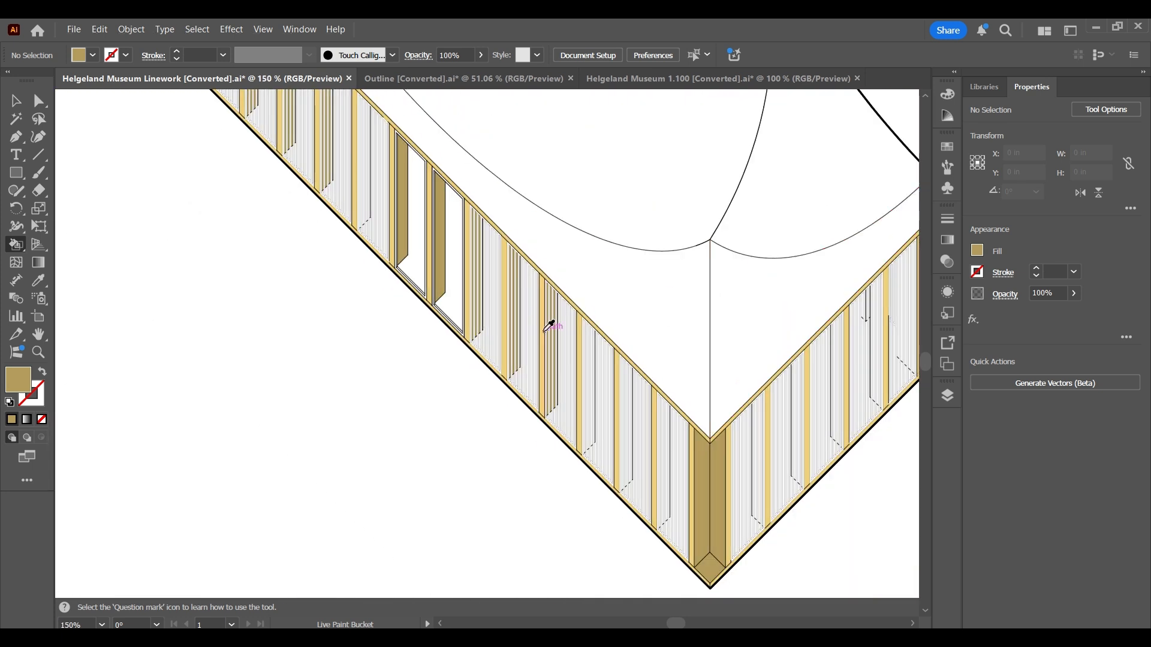
{"action": "scroll", "coordinate": [554, 314], "scroll_direction": "up", "scroll_amount": 4}
{"action": "scroll", "coordinate": [557, 309], "scroll_direction": "down", "scroll_amount": 6}
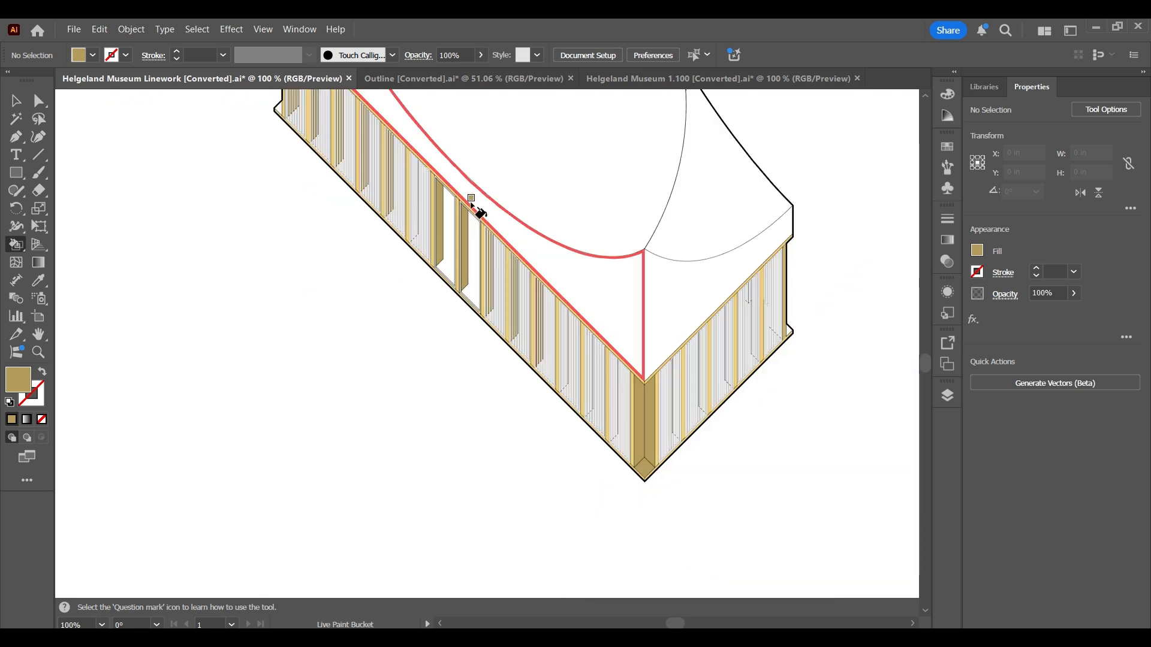
{"action": "scroll", "coordinate": [374, 240], "scroll_direction": "up", "scroll_amount": 4}
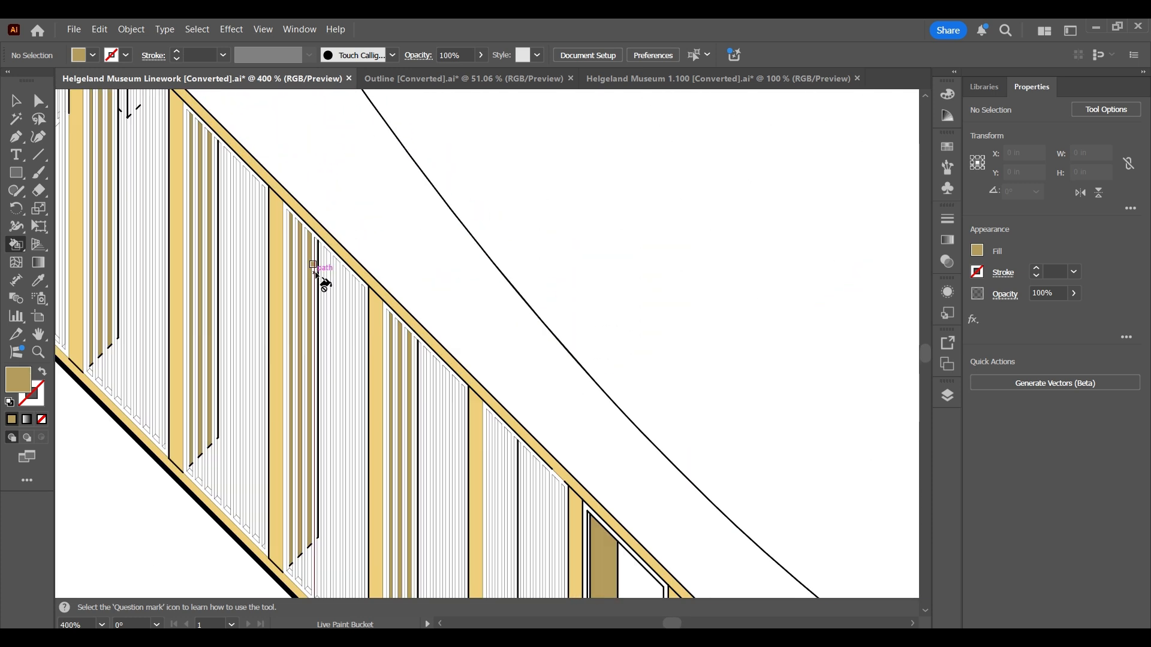
{"action": "scroll", "coordinate": [336, 282], "scroll_direction": "down", "scroll_amount": 3}
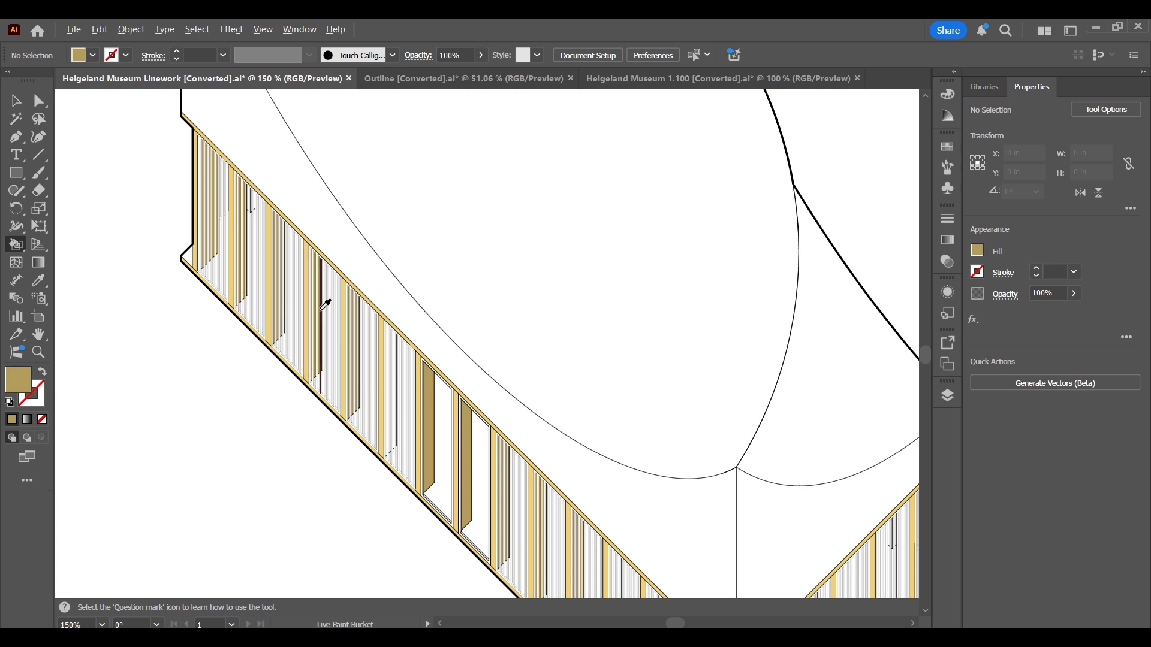
{"action": "scroll", "coordinate": [326, 318], "scroll_direction": "up", "scroll_amount": 3}
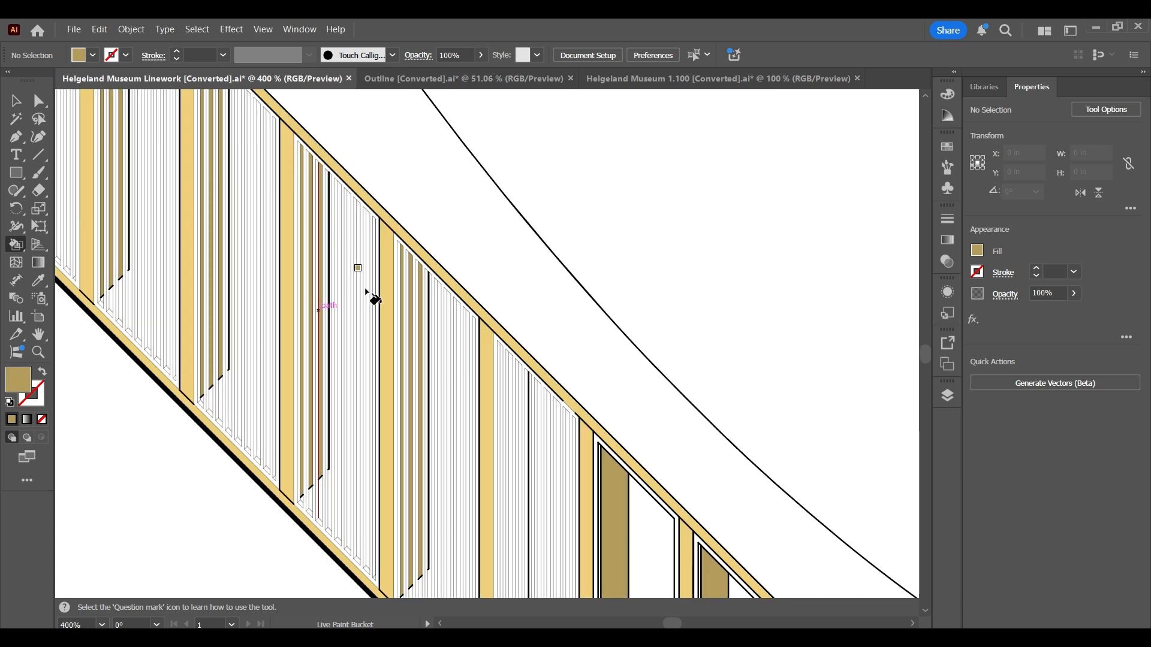
{"action": "scroll", "coordinate": [398, 340], "scroll_direction": "down", "scroll_amount": 1}
{"action": "scroll", "coordinate": [408, 360], "scroll_direction": "down", "scroll_amount": 3}
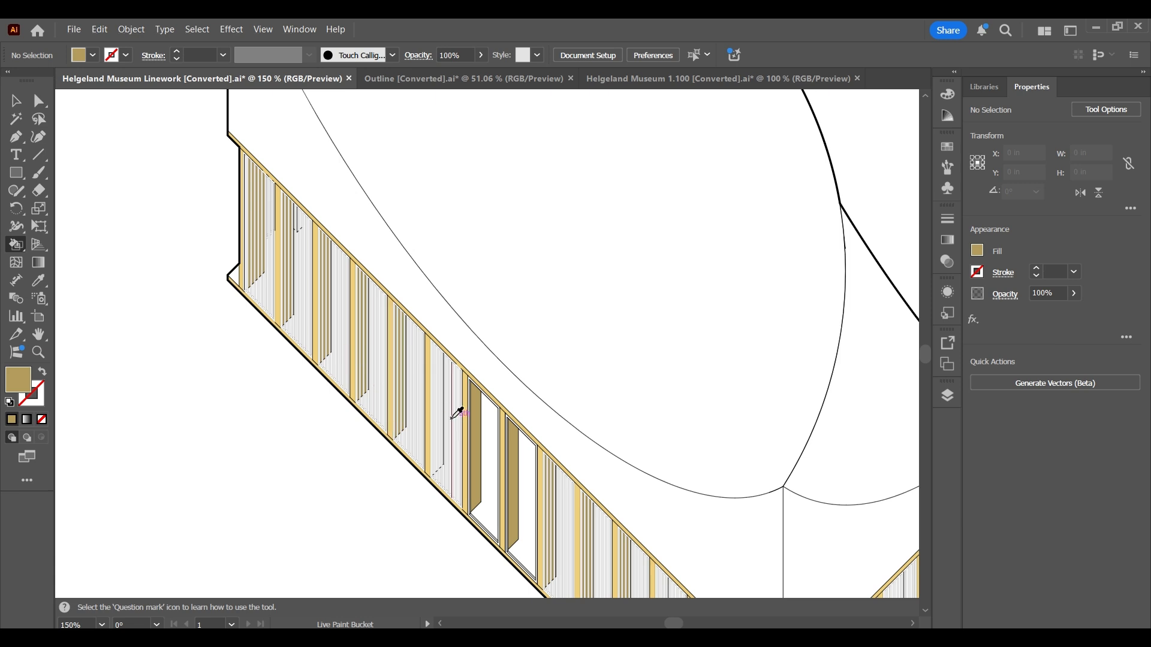
{"action": "scroll", "coordinate": [418, 397], "scroll_direction": "up", "scroll_amount": 3}
{"action": "scroll", "coordinate": [258, 251], "scroll_direction": "up", "scroll_amount": 3}
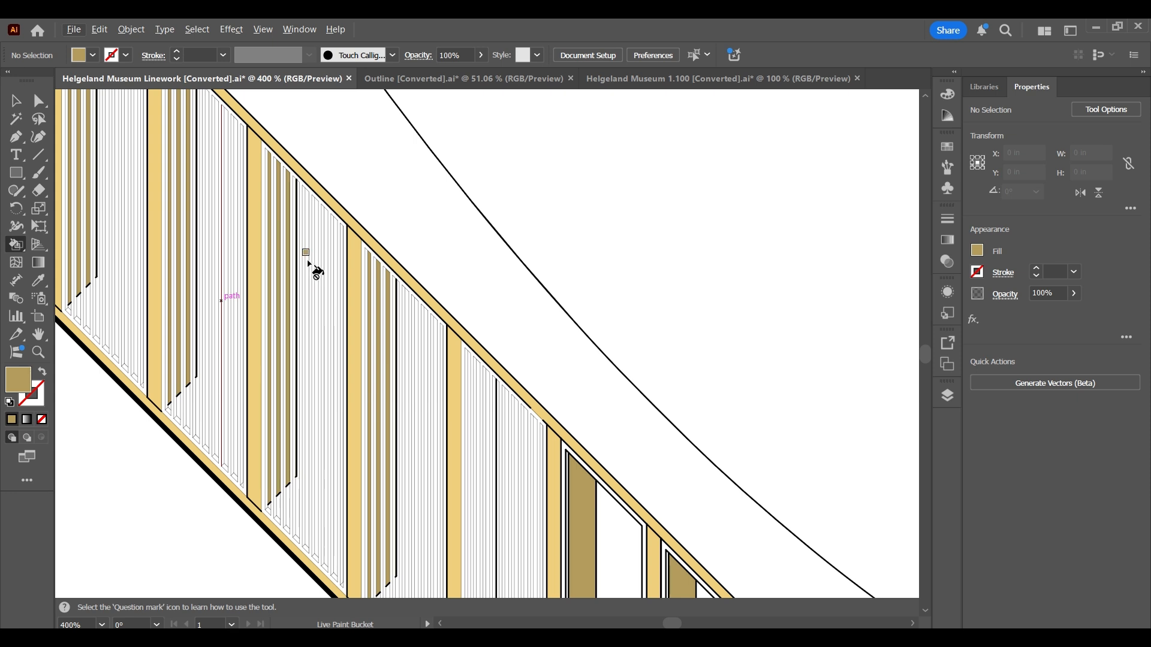
{"action": "scroll", "coordinate": [281, 137], "scroll_direction": "up", "scroll_amount": 3}
{"action": "scroll", "coordinate": [270, 144], "scroll_direction": "down", "scroll_amount": 5}
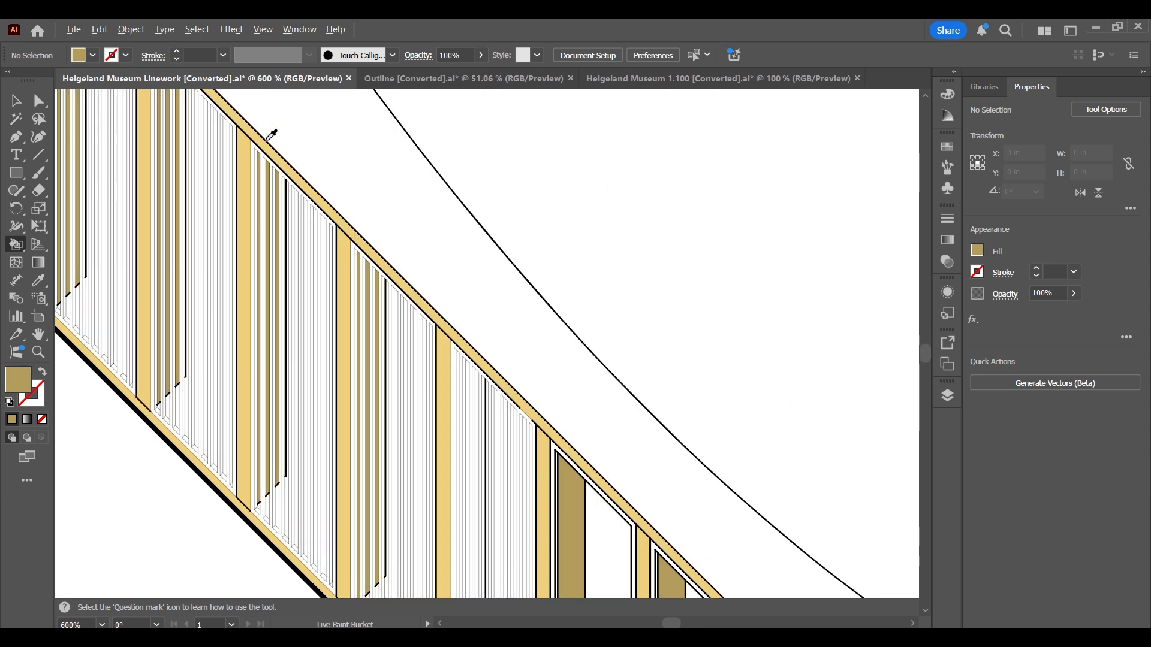
{"action": "scroll", "coordinate": [385, 299], "scroll_direction": "down", "scroll_amount": 2}
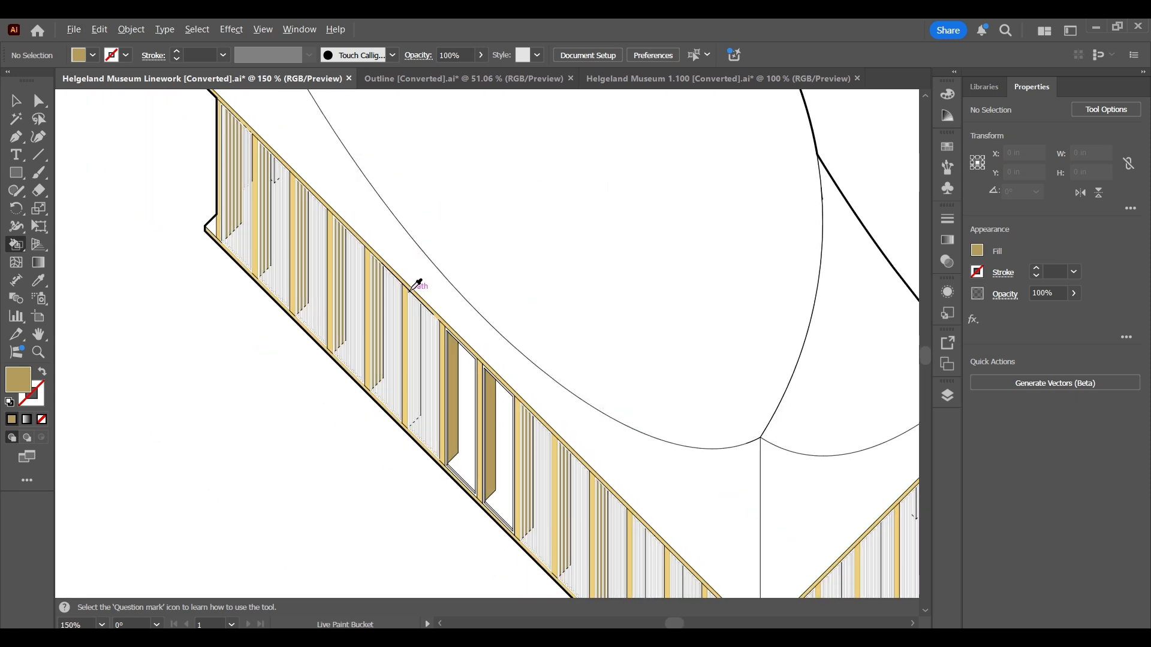
{"action": "scroll", "coordinate": [626, 449], "scroll_direction": "down", "scroll_amount": 2}
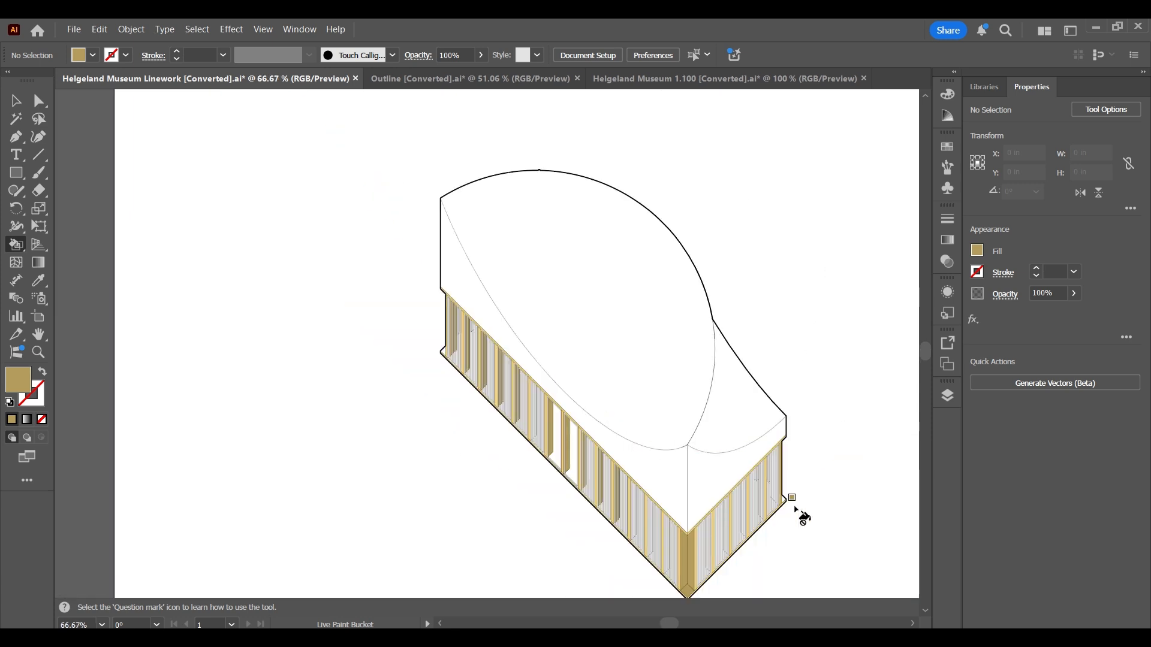
Compare the slats of the short facade with the shaded and unshaded bays of the long facade
{"action": "scroll", "coordinate": [803, 515], "scroll_direction": "down", "scroll_amount": 2}
{"action": "scroll", "coordinate": [822, 527], "scroll_direction": "up", "scroll_amount": 2}
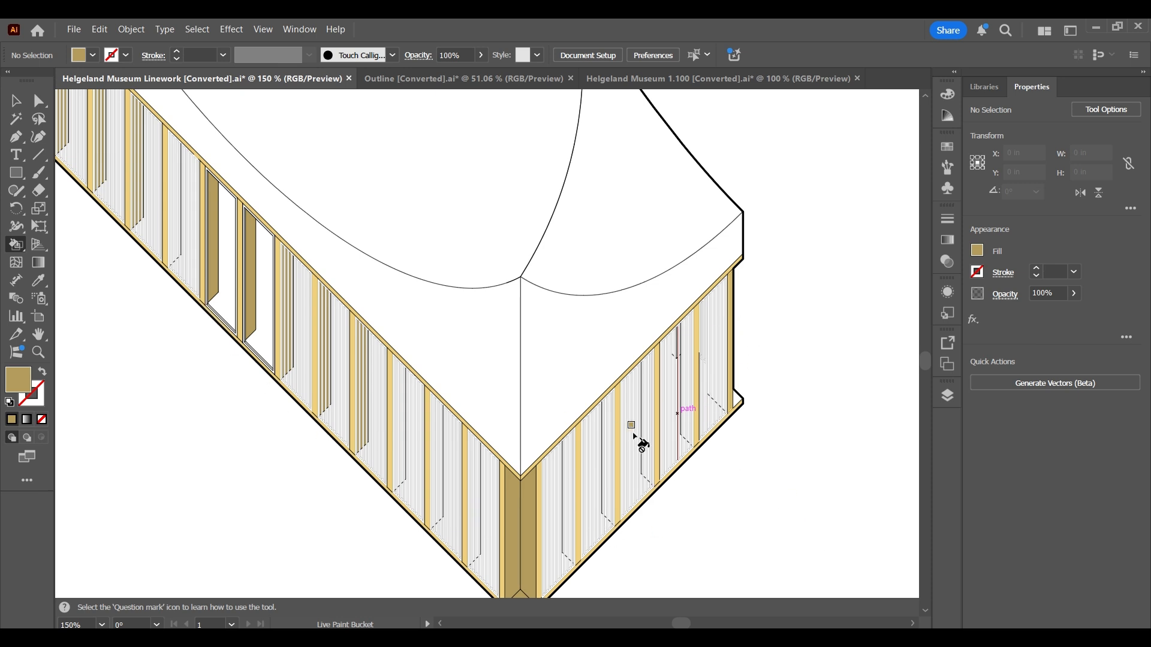
{"action": "scroll", "coordinate": [633, 430], "scroll_direction": "down", "scroll_amount": 1}
{"action": "scroll", "coordinate": [477, 391], "scroll_direction": "up", "scroll_amount": 2}
{"action": "scroll", "coordinate": [295, 223], "scroll_direction": "down", "scroll_amount": 1}
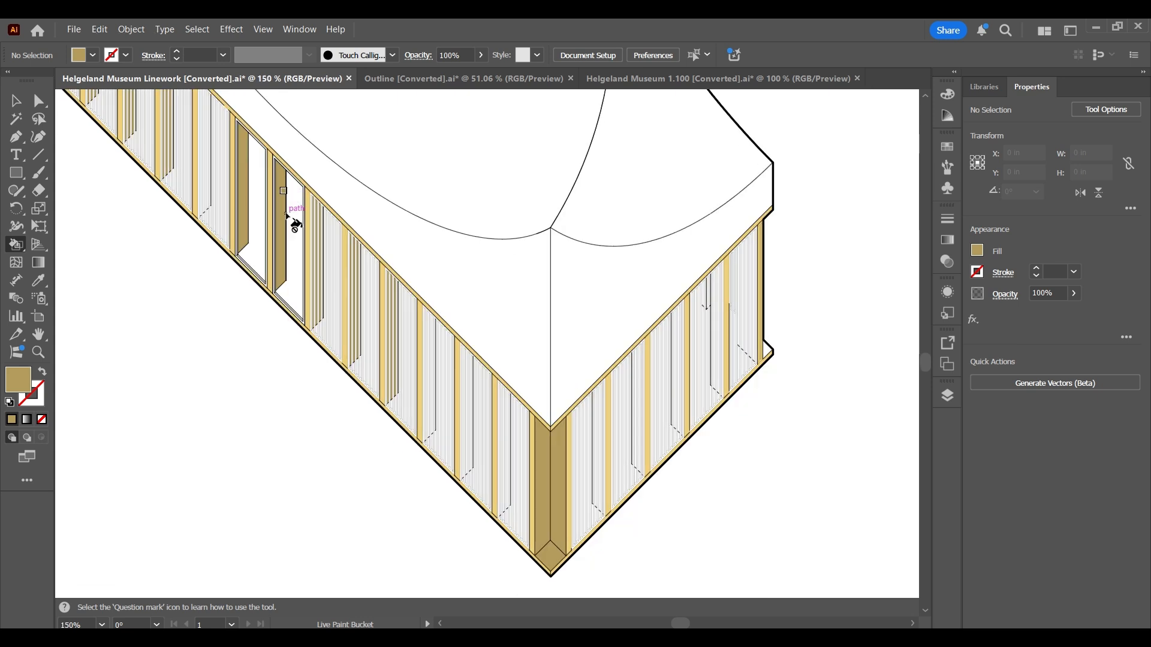
{"action": "scroll", "coordinate": [144, 108], "scroll_direction": "up", "scroll_amount": 3}
{"action": "scroll", "coordinate": [144, 108], "scroll_direction": "up", "scroll_amount": 2}
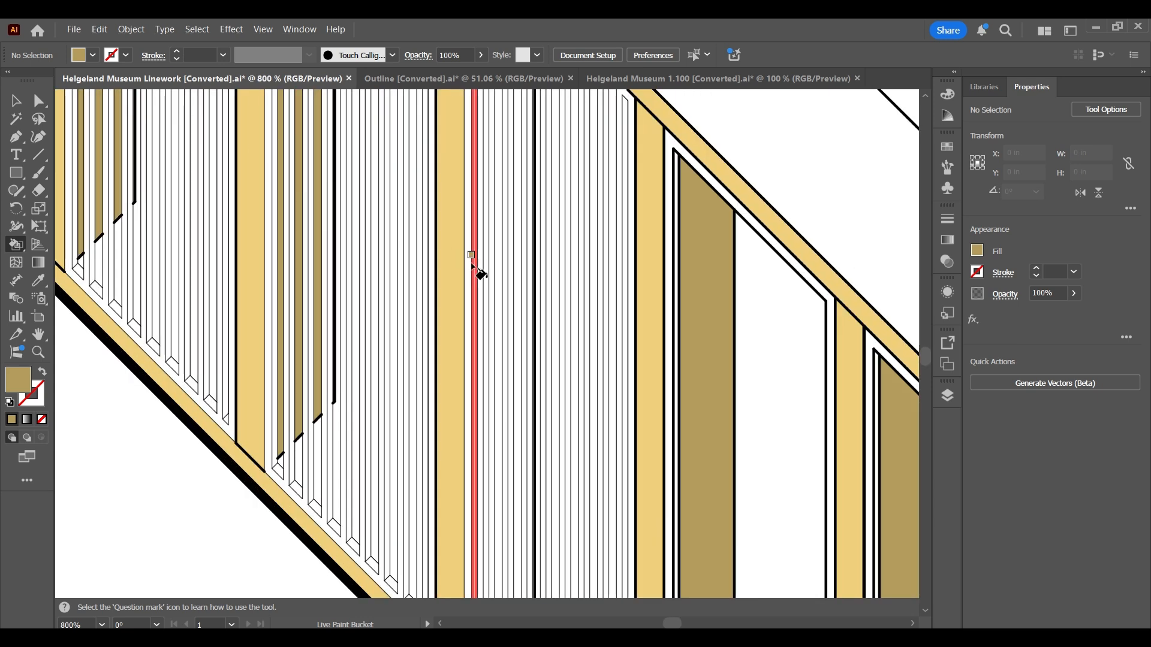
{"action": "scroll", "coordinate": [486, 268], "scroll_direction": "down", "scroll_amount": 4}
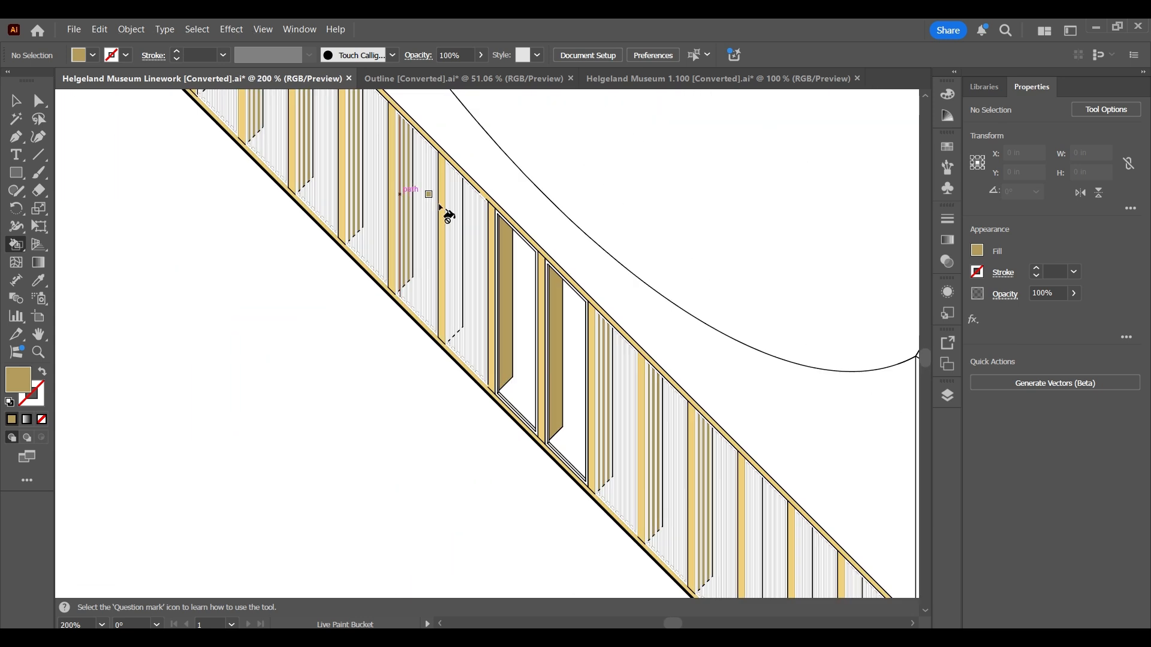
{"action": "scroll", "coordinate": [717, 329], "scroll_direction": "down", "scroll_amount": 2}
{"action": "scroll", "coordinate": [848, 417], "scroll_direction": "down", "scroll_amount": 3}
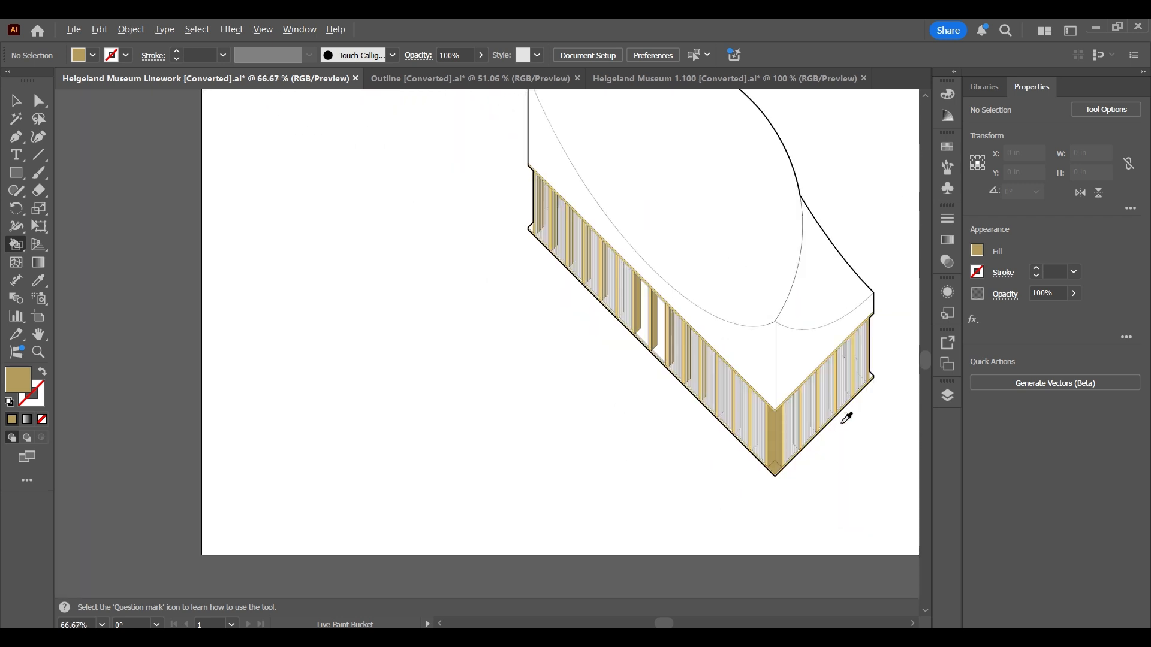
{"action": "scroll", "coordinate": [890, 431], "scroll_direction": "up", "scroll_amount": 1}
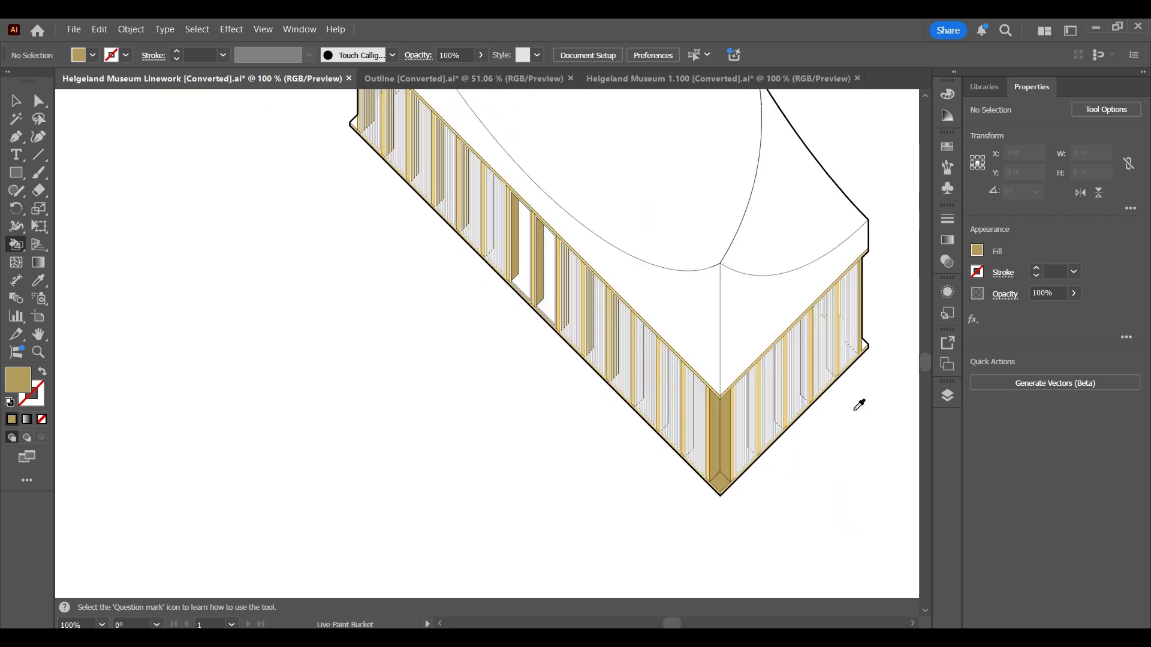
{"action": "scroll", "coordinate": [859, 405], "scroll_direction": "up", "scroll_amount": 2}
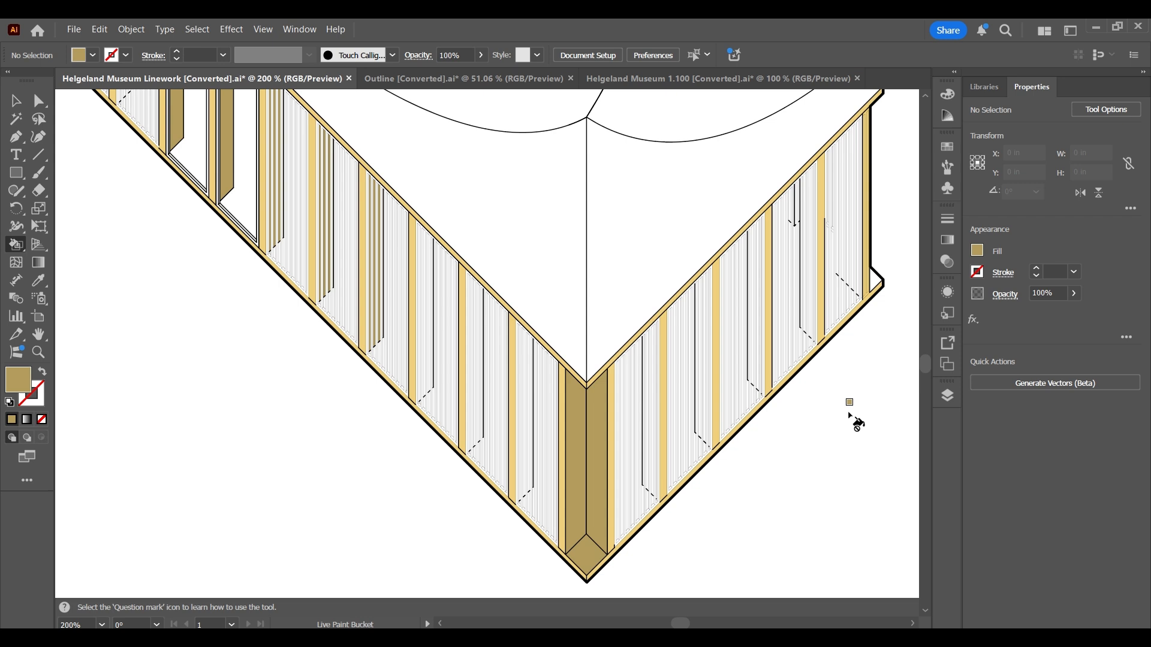
{"action": "scroll", "coordinate": [501, 293], "scroll_direction": "down", "scroll_amount": 3}
{"action": "scroll", "coordinate": [480, 257], "scroll_direction": "up", "scroll_amount": 3}
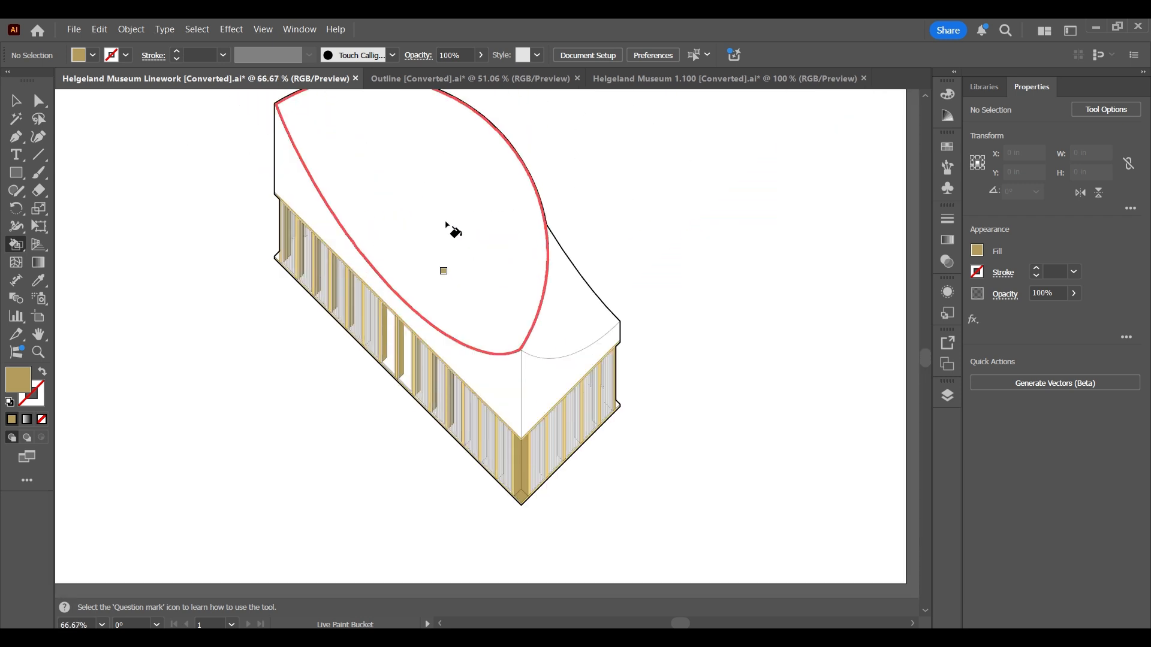
{"action": "scroll", "coordinate": [453, 230], "scroll_direction": "up", "scroll_amount": 1}
{"action": "scroll", "coordinate": [440, 346], "scroll_direction": "down", "scroll_amount": 1}
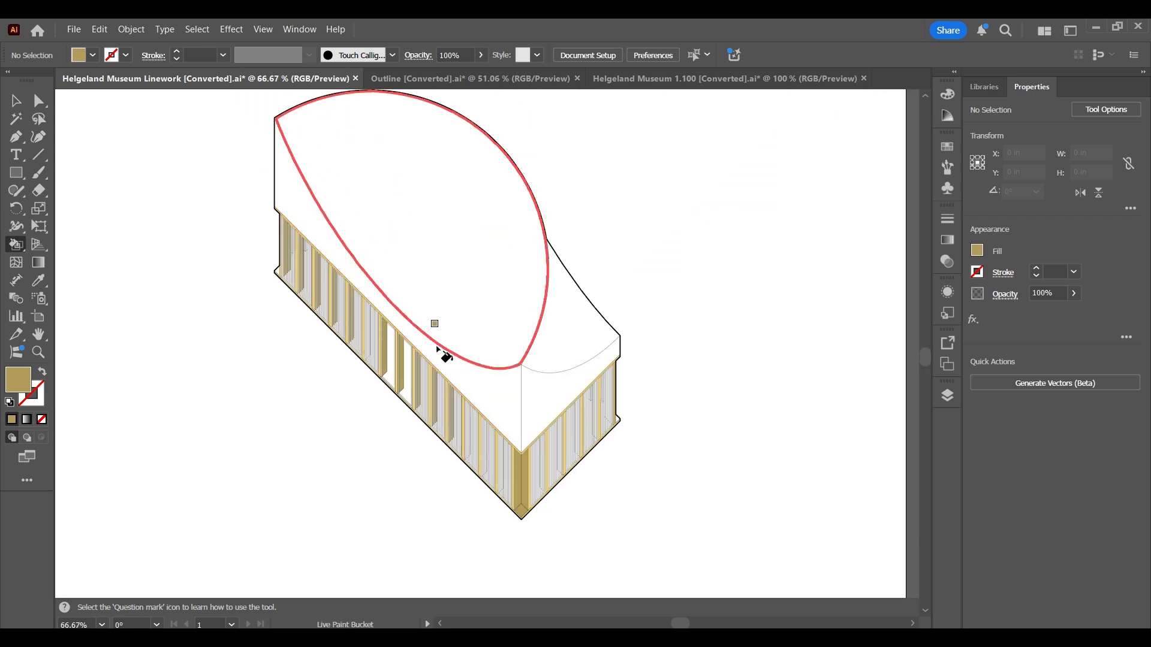
{"action": "scroll", "coordinate": [452, 325], "scroll_direction": "down", "scroll_amount": 1}
Switch to the Direct Selection tool and examine the partly coloured museum as a whole on the artboard
{"action": "key", "text": "a"}
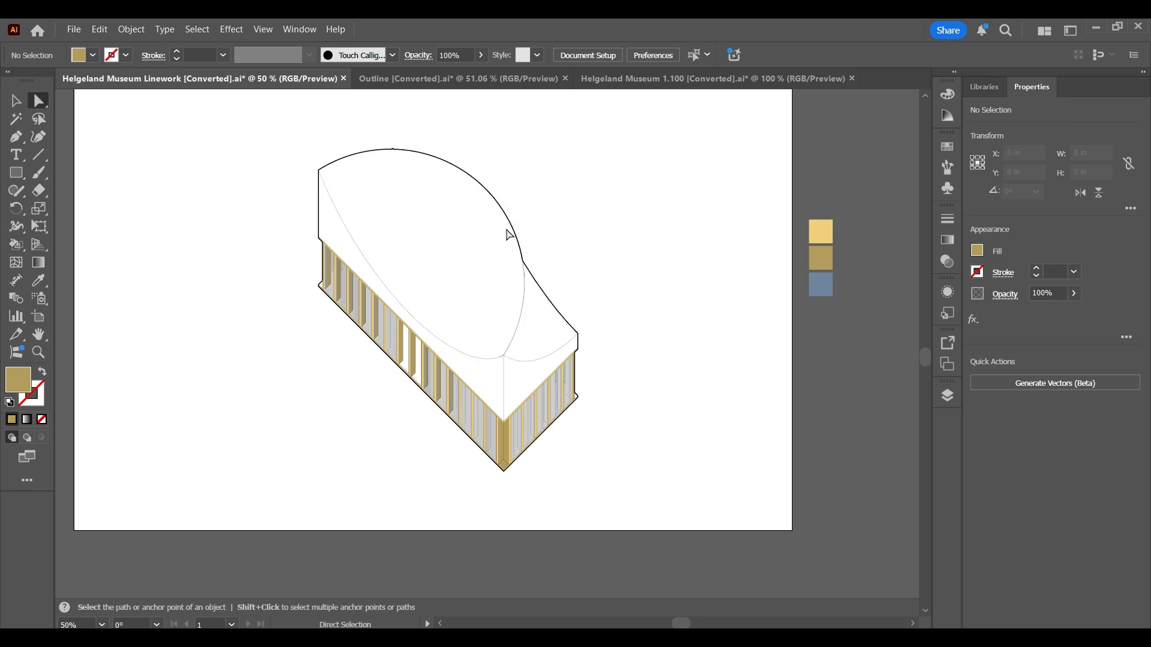
{"action": "scroll", "coordinate": [509, 234], "scroll_direction": "up", "scroll_amount": 2}
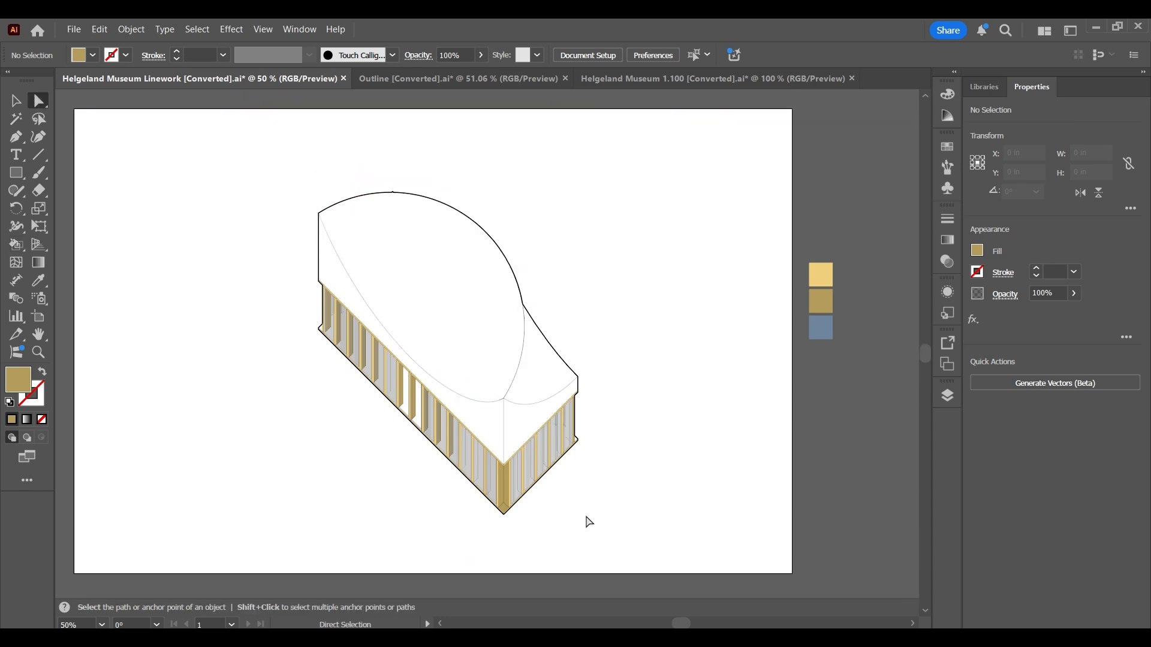
{"action": "scroll", "coordinate": [497, 527], "scroll_direction": "up", "scroll_amount": 2}
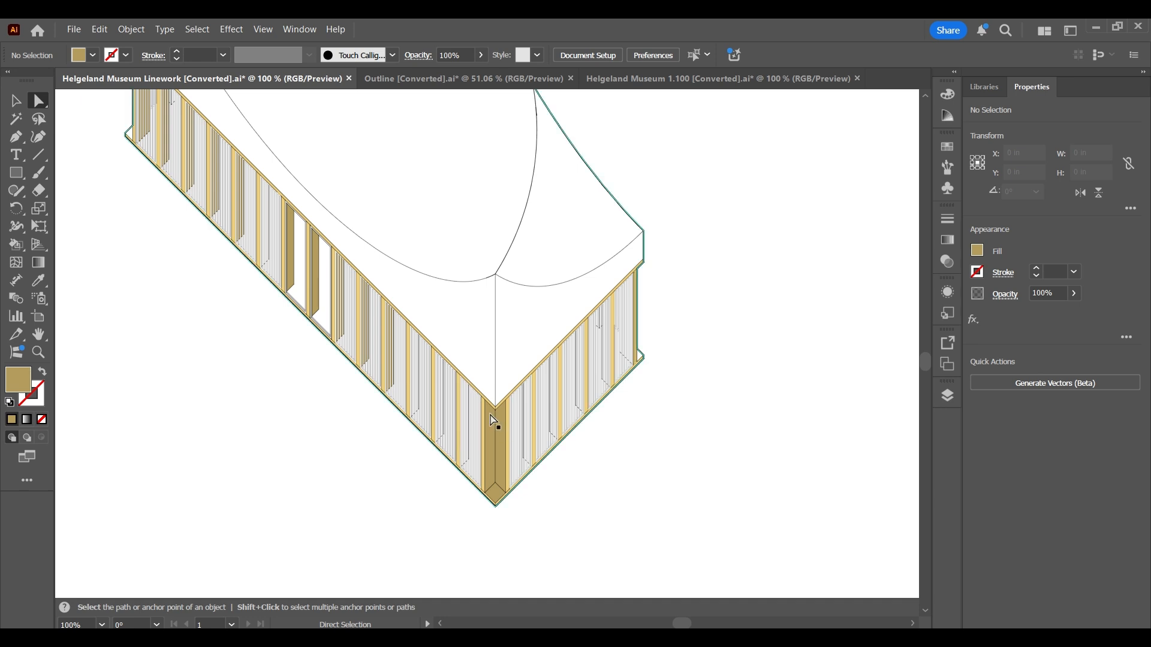
{"action": "scroll", "coordinate": [493, 421], "scroll_direction": "down", "scroll_amount": 3}
{"action": "scroll", "coordinate": [266, 269], "scroll_direction": "up", "scroll_amount": 2}
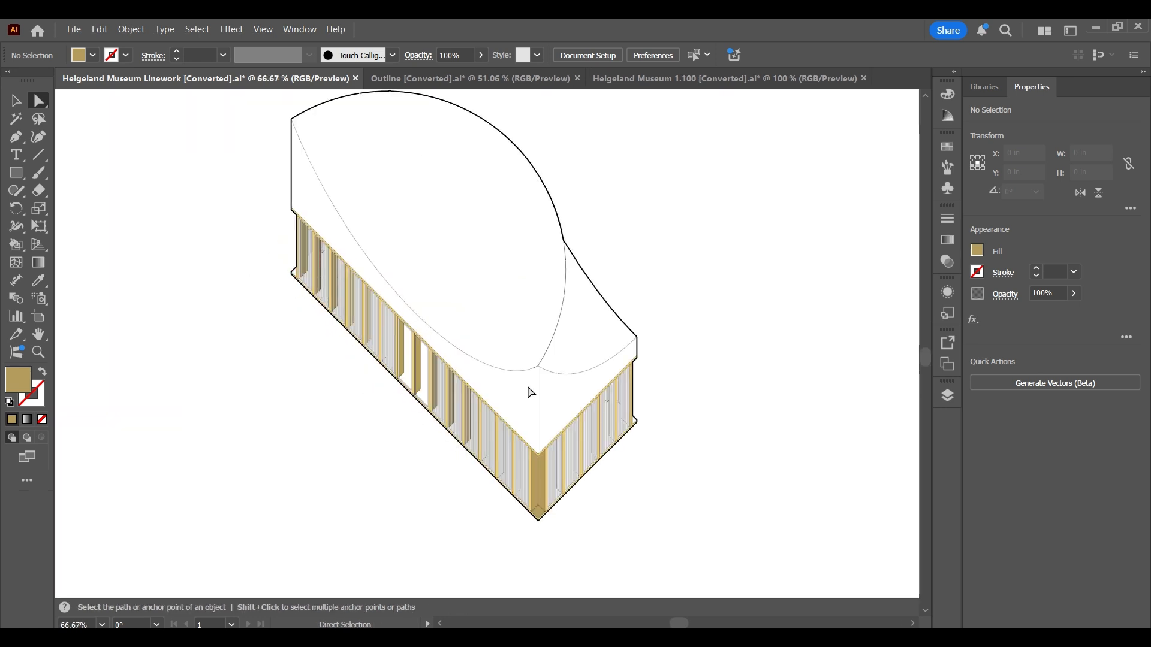
{"action": "scroll", "coordinate": [673, 521], "scroll_direction": "up", "scroll_amount": 1}
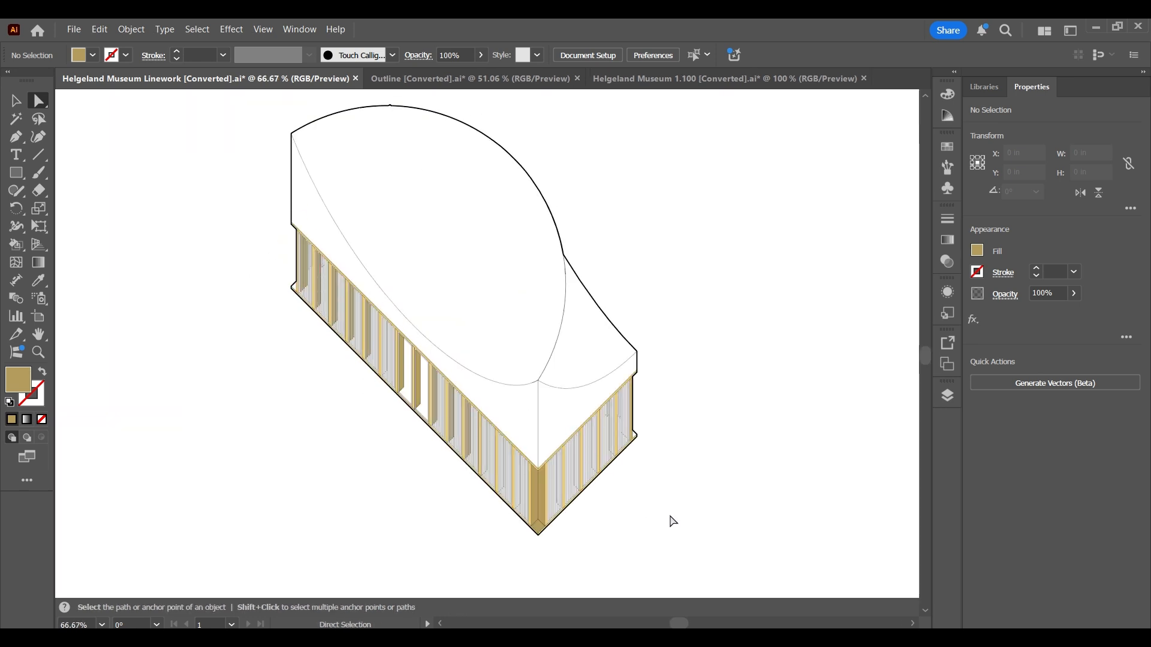
{"action": "scroll", "coordinate": [623, 489], "scroll_direction": "down", "scroll_amount": 2}
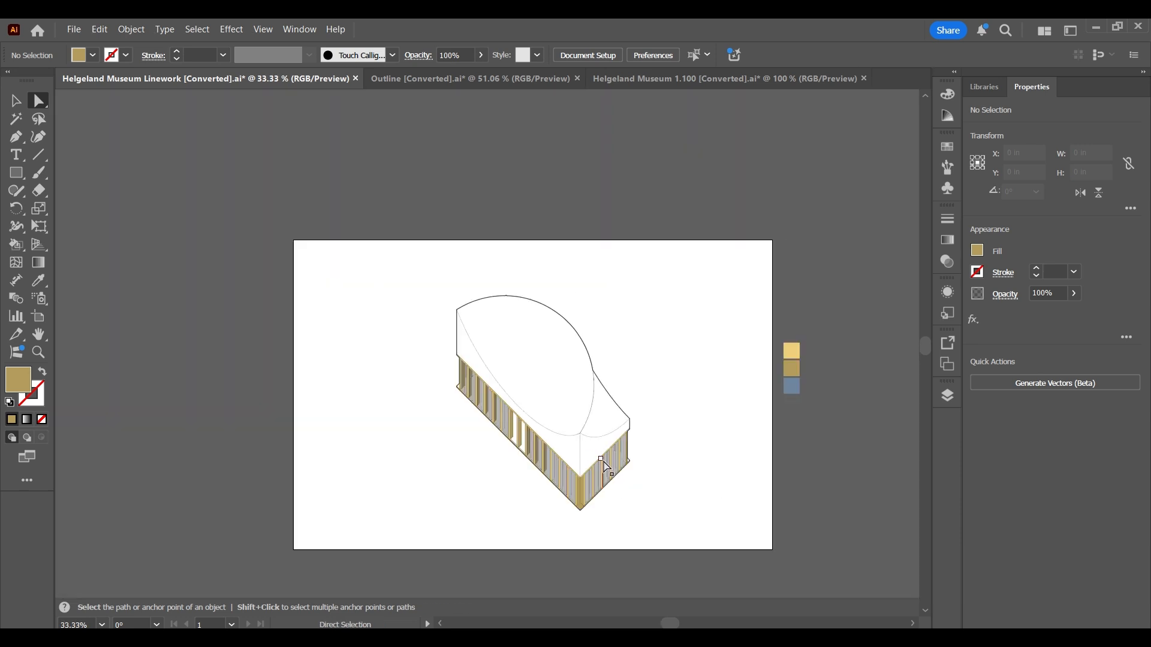
{"action": "scroll", "coordinate": [626, 528], "scroll_direction": "up", "scroll_amount": 2}
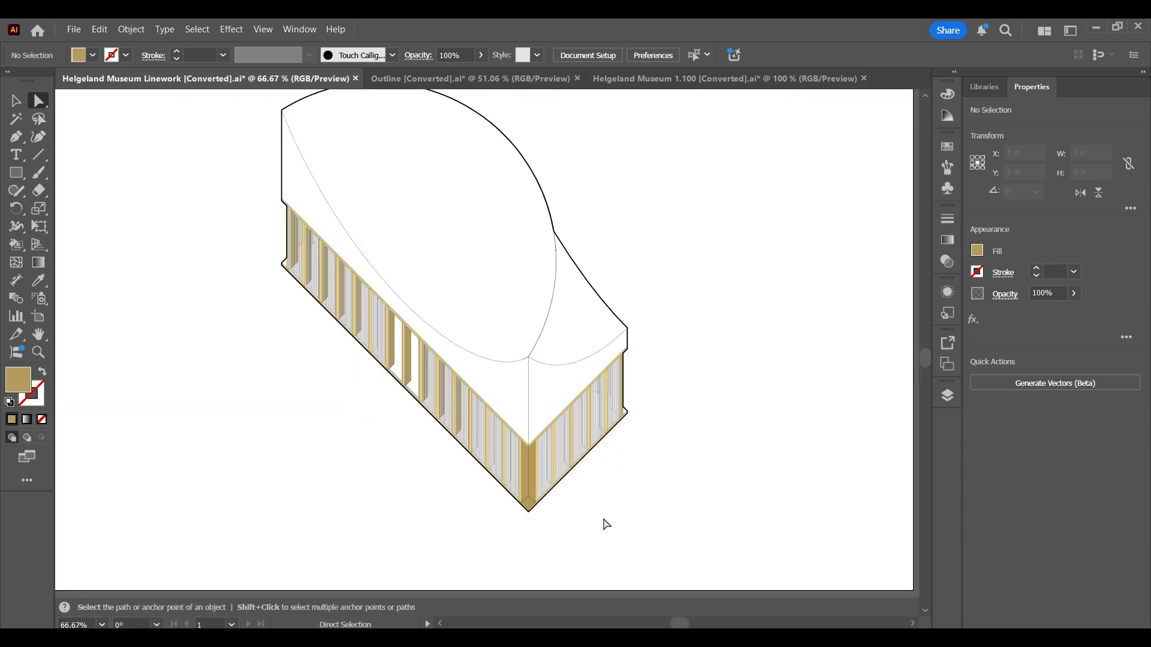
Select all the artwork, including the three palette squares beside the artboard, and open the Recolor options for it
{"action": "scroll", "coordinate": [605, 521], "scroll_direction": "up", "scroll_amount": 2}
{"action": "scroll", "coordinate": [495, 475], "scroll_direction": "down", "scroll_amount": 1}
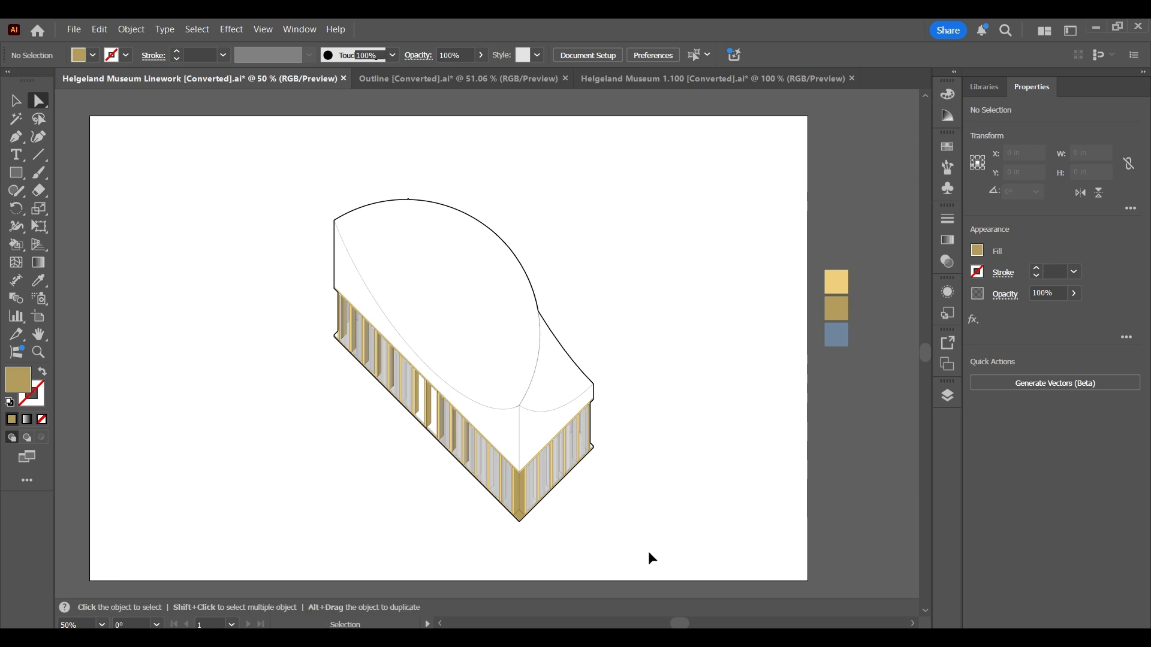
{"action": "key", "text": "ctrl+a"}
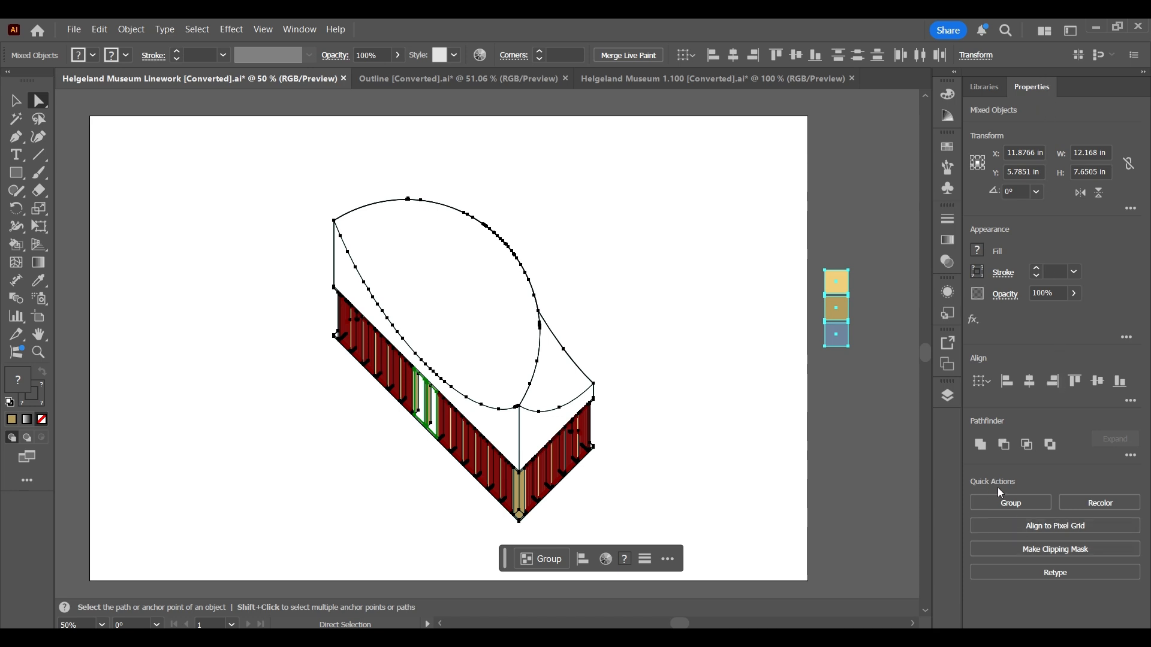
{"action": "left_click", "coordinate": [1096, 508]}
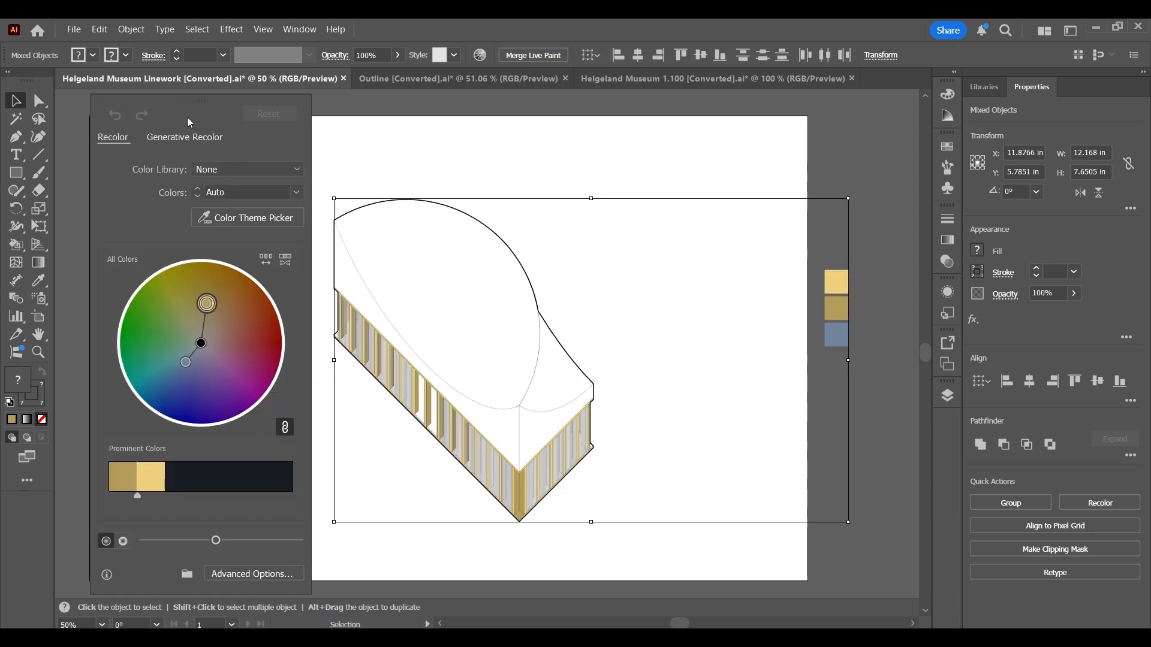
{"action": "left_click_drag", "start_coordinate": [199, 103], "coordinate": [320, 105]}
{"action": "left_click_drag", "start_coordinate": [463, 114], "coordinate": [606, 116]}
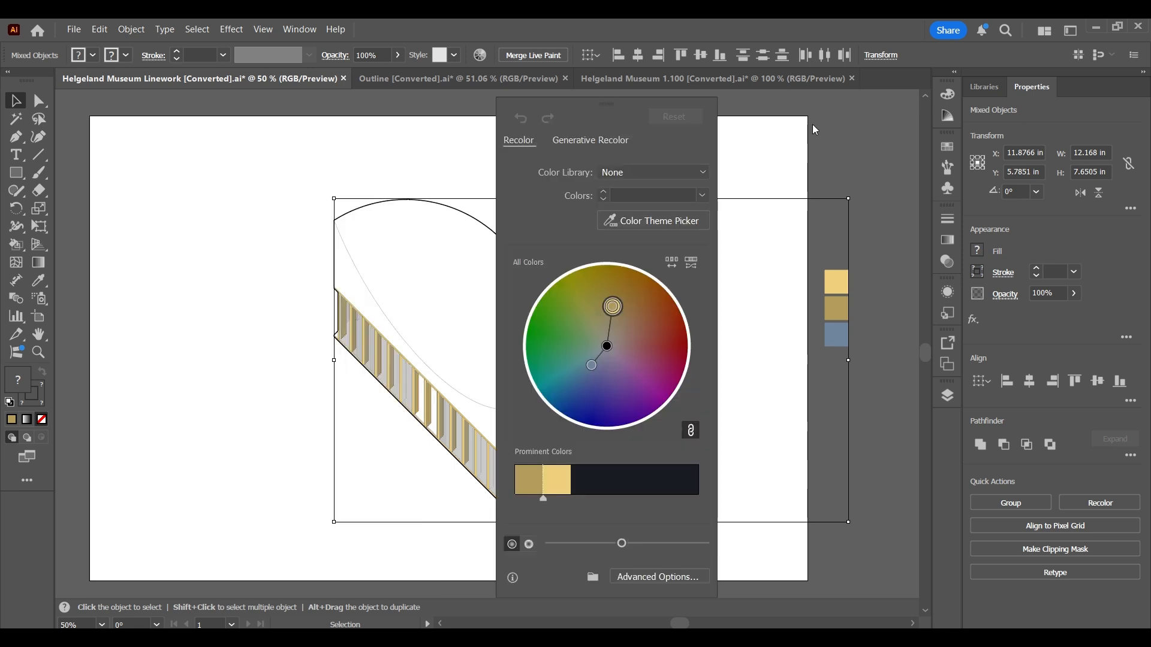
{"action": "left_click_drag", "start_coordinate": [814, 130], "coordinate": [805, 109]}
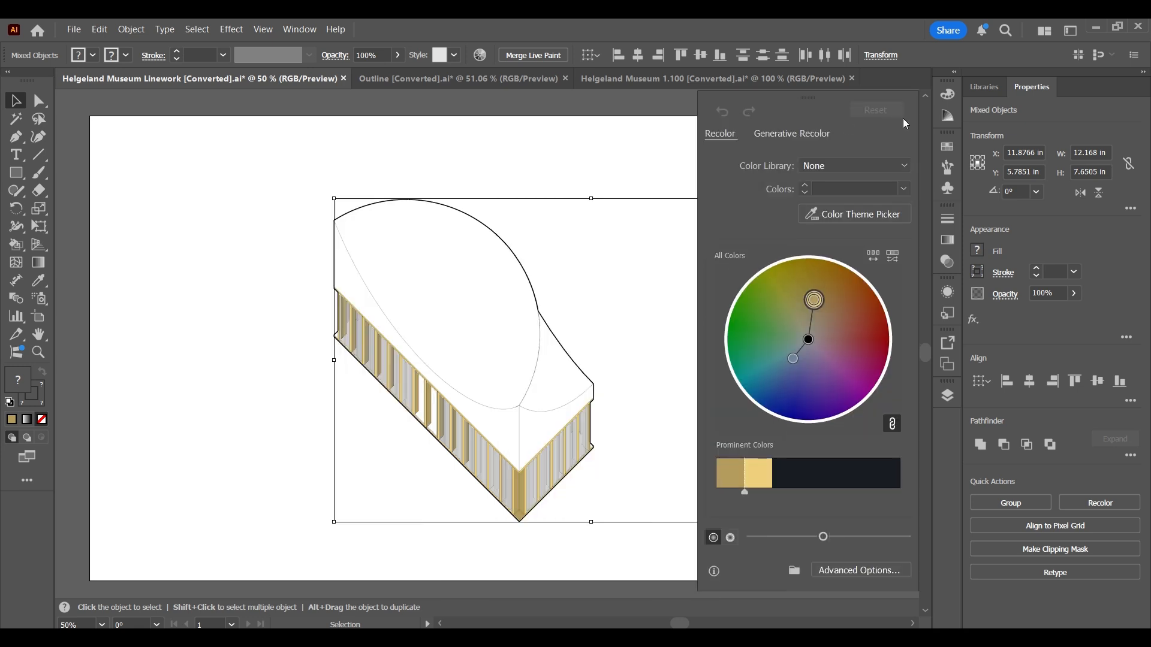
Open the advanced Recolor Artwork options and limit the artwork colors to the Neutral library
{"action": "left_click", "coordinate": [846, 573]}
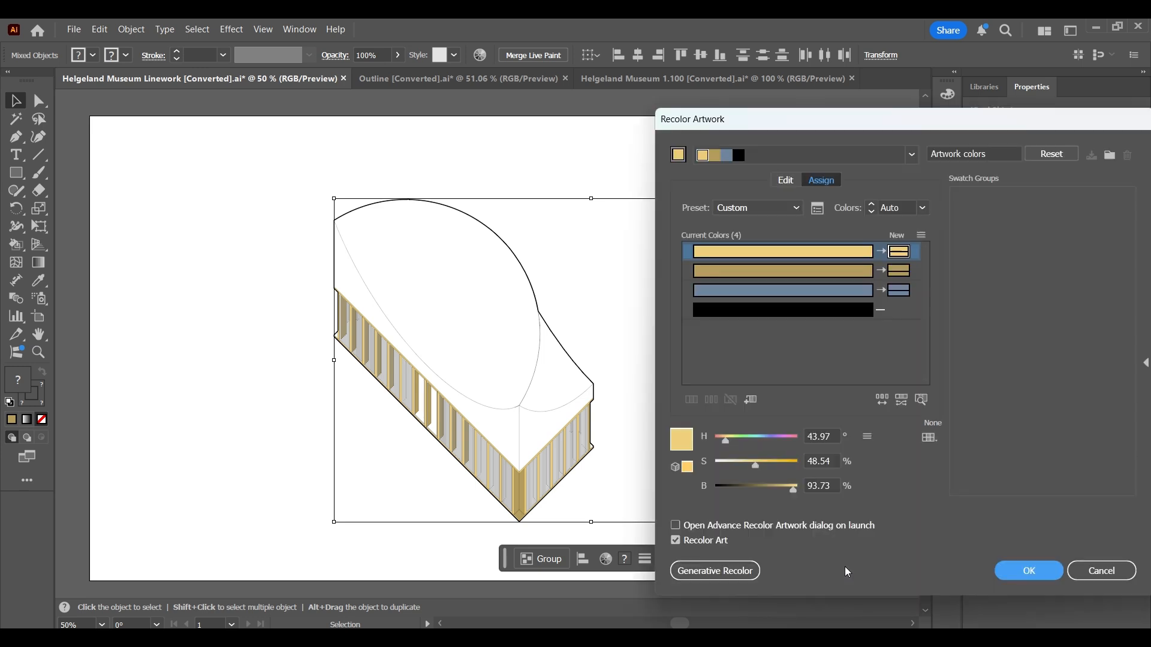
{"action": "left_click_drag", "start_coordinate": [824, 131], "coordinate": [779, 119]}
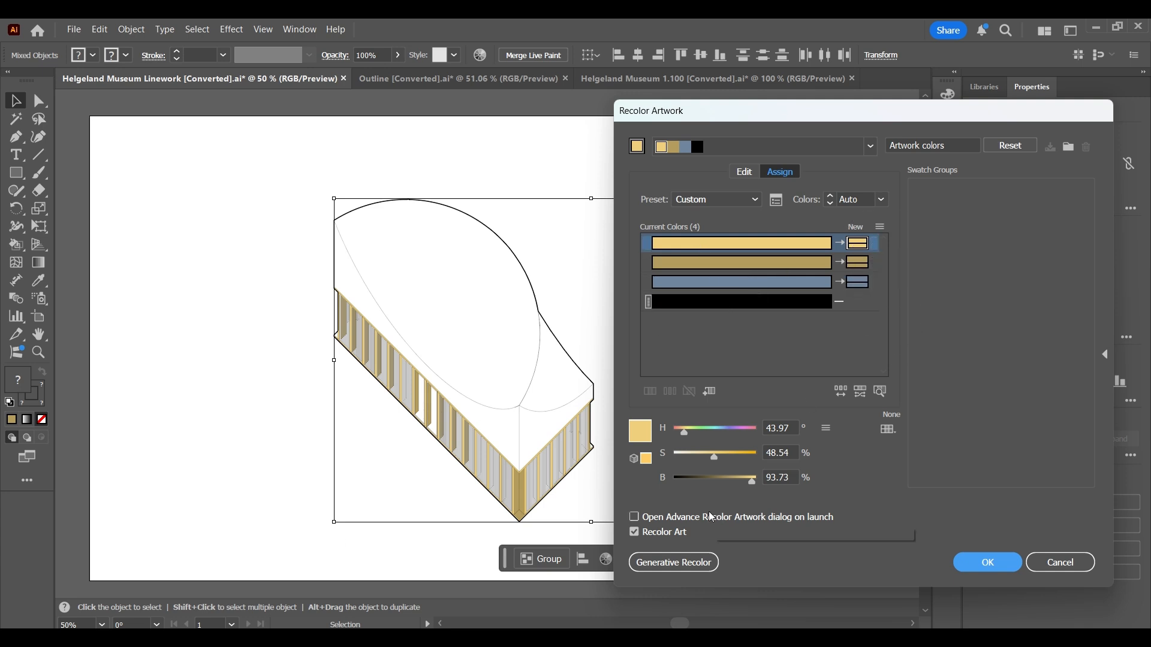
{"action": "left_click", "coordinate": [888, 430]}
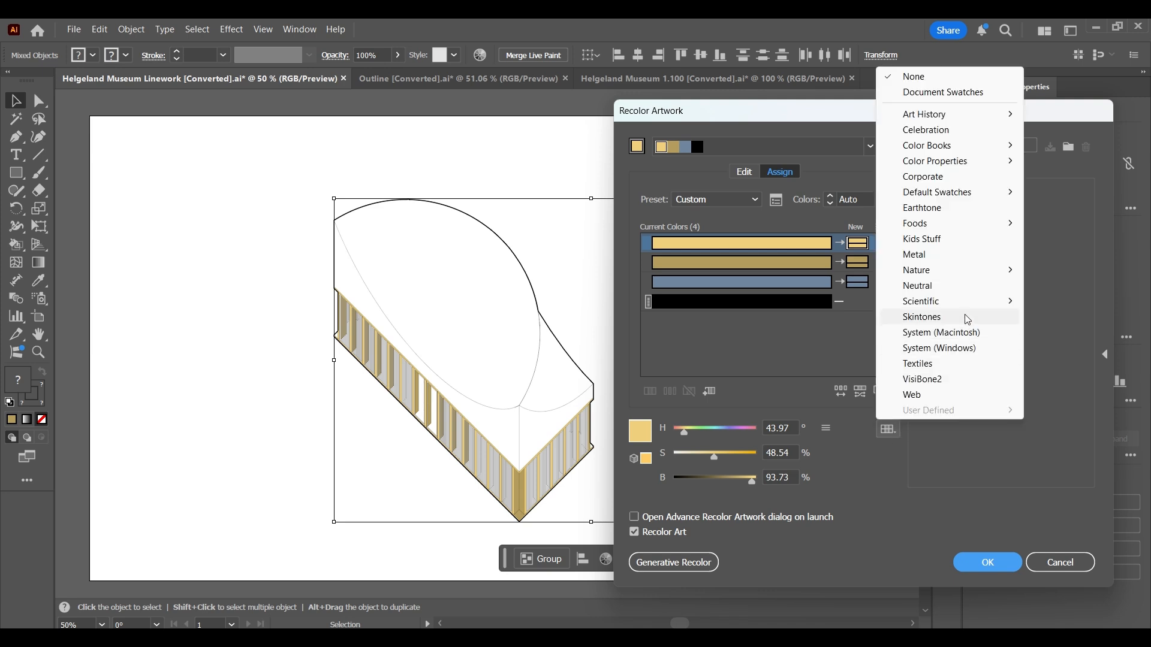
{"action": "left_click", "coordinate": [954, 287]}
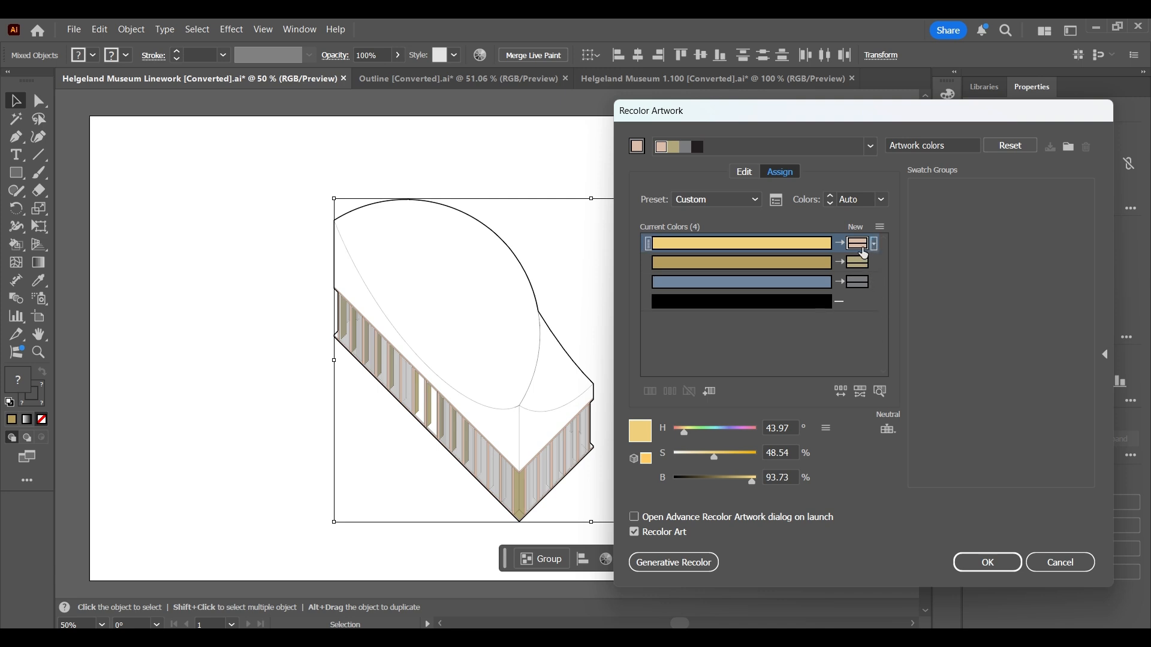
Replace the new color assigned to the light yellow with swatch C=13 M=15 Y=31 K=24, apply the recolor and deselect the artwork
{"action": "double_click", "coordinate": [864, 250]}
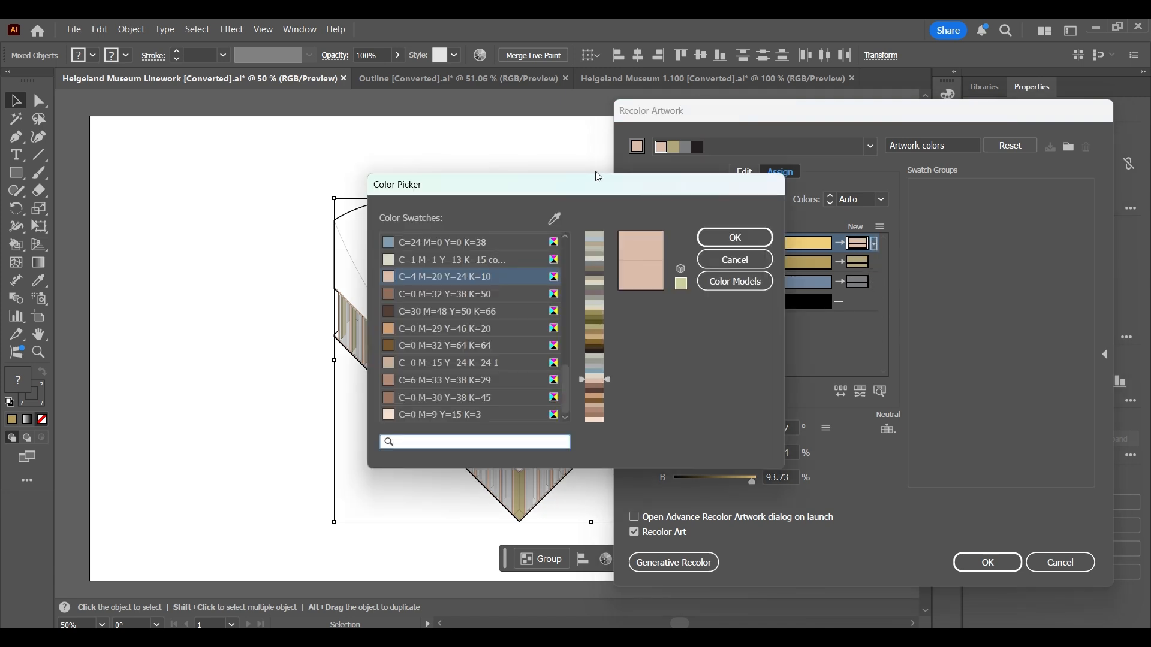
{"action": "left_click_drag", "start_coordinate": [598, 176], "coordinate": [911, 254]}
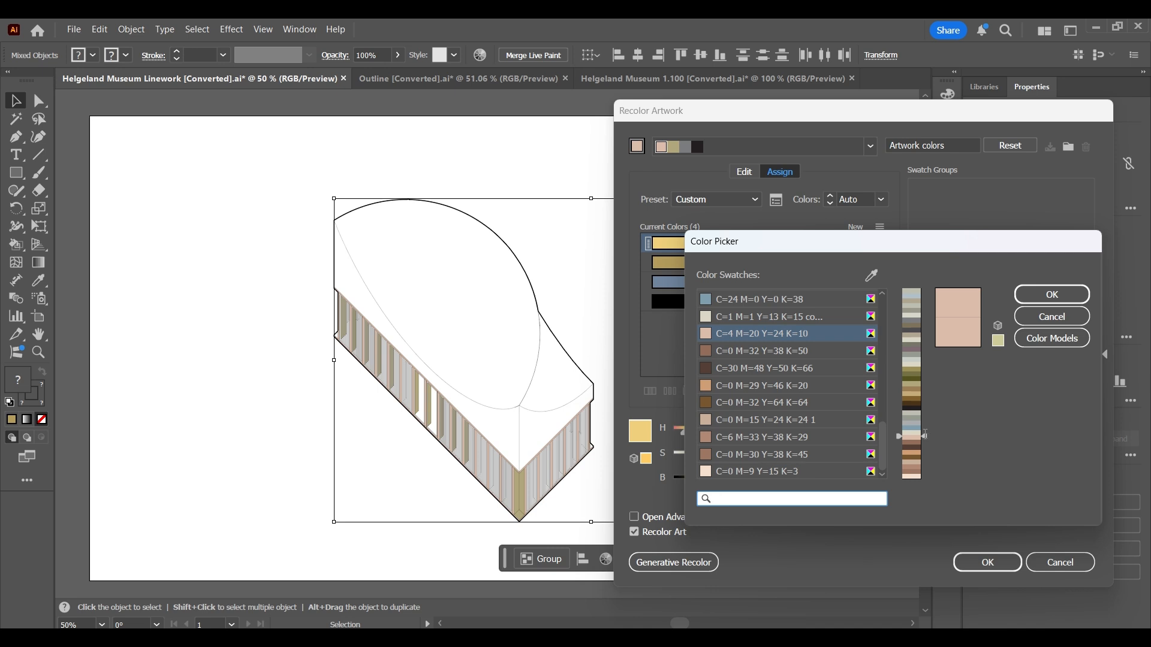
{"action": "mouse_move", "coordinate": [918, 444]}
{"action": "left_mouse_down"}
{"action": "mouse_move", "coordinate": [913, 481]}
{"action": "mouse_move", "coordinate": [918, 430]}
{"action": "left_mouse_up"}
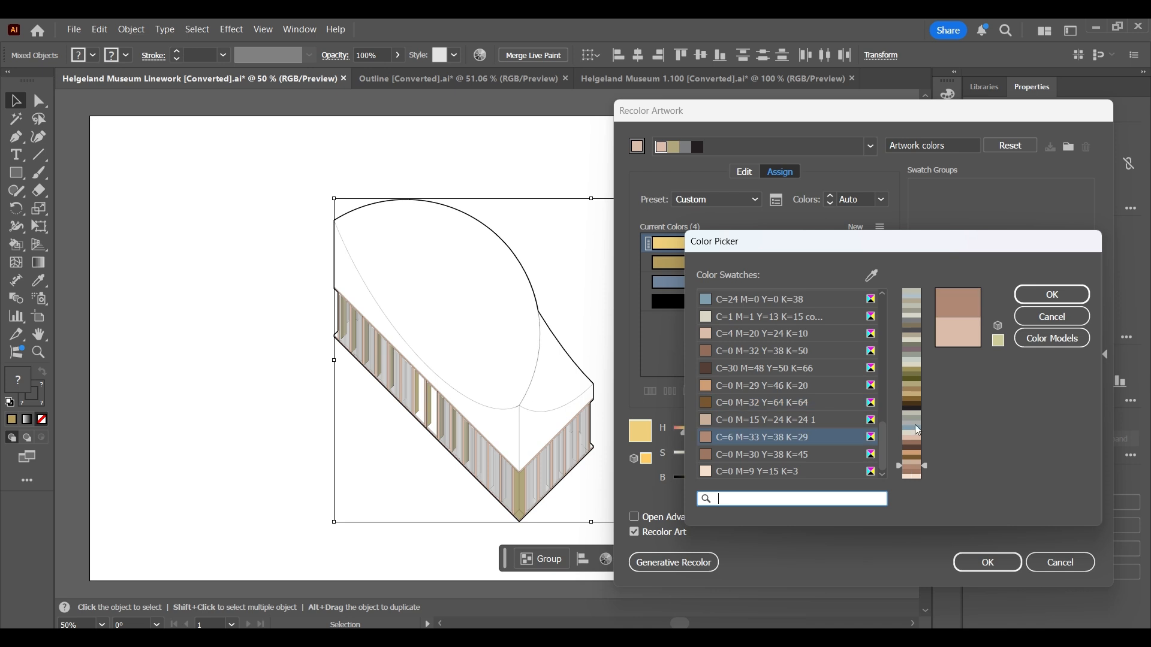
{"action": "left_click", "coordinate": [919, 310]}
{"action": "left_click_drag", "start_coordinate": [920, 304], "coordinate": [919, 301]}
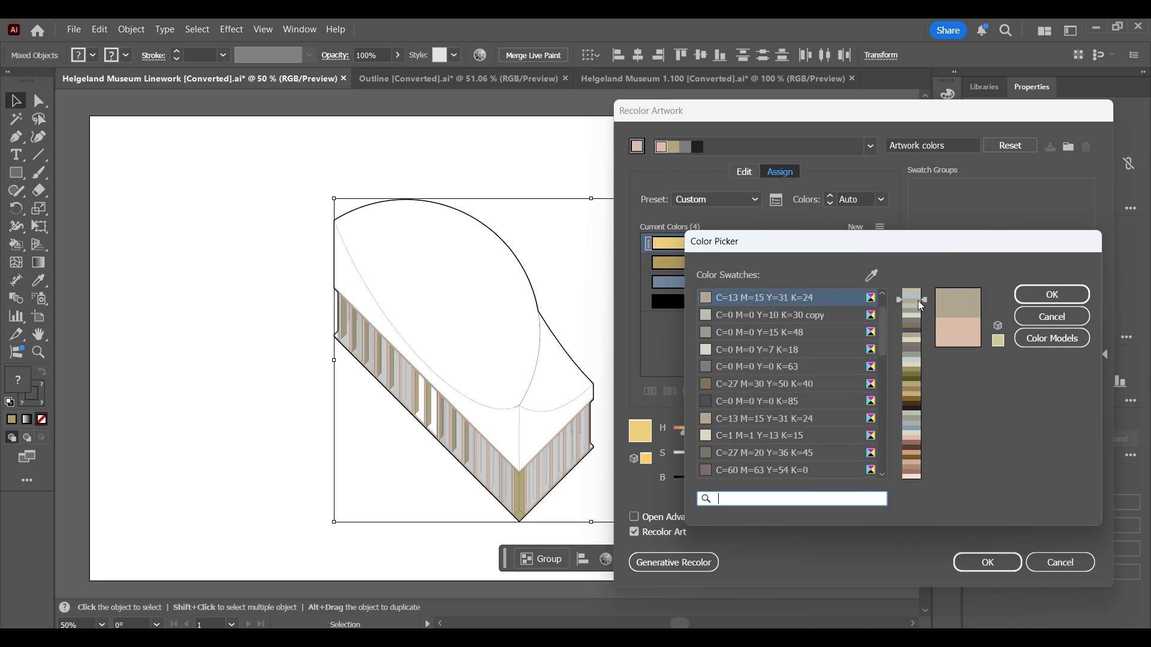
{"action": "left_click", "coordinate": [1052, 294]}
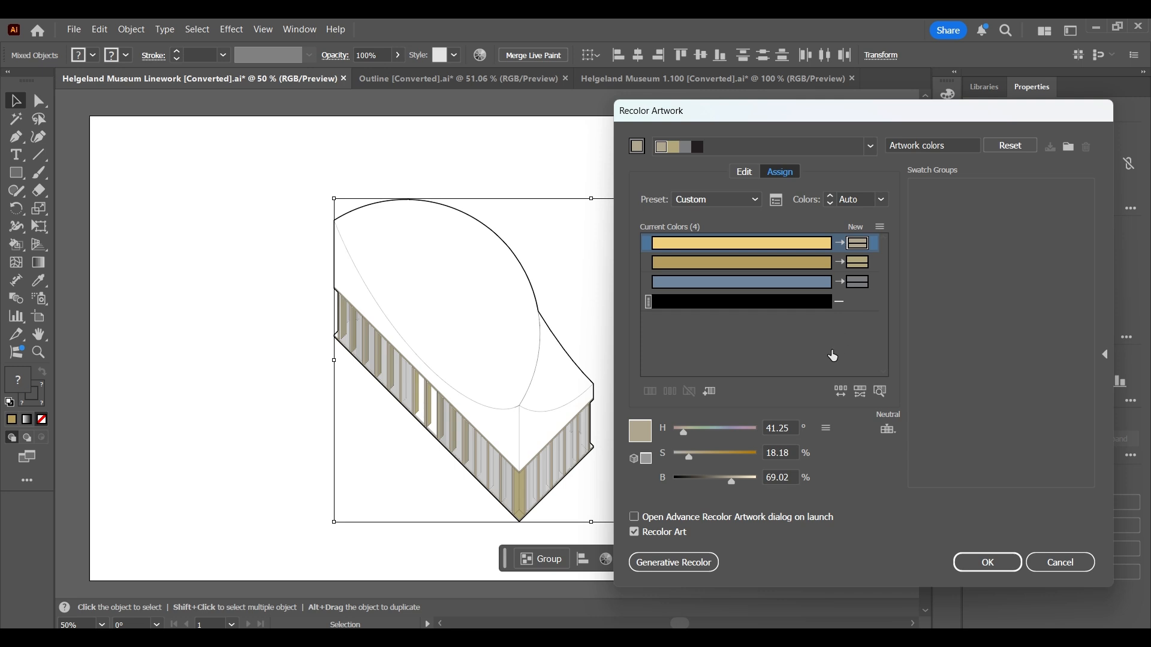
{"action": "left_click", "coordinate": [978, 568]}
{"action": "left_click", "coordinate": [676, 437]}
Examine the recolored mullions, window panels and corner column closely along both museum facades
{"action": "scroll", "coordinate": [501, 488], "scroll_direction": "up", "scroll_amount": 4}
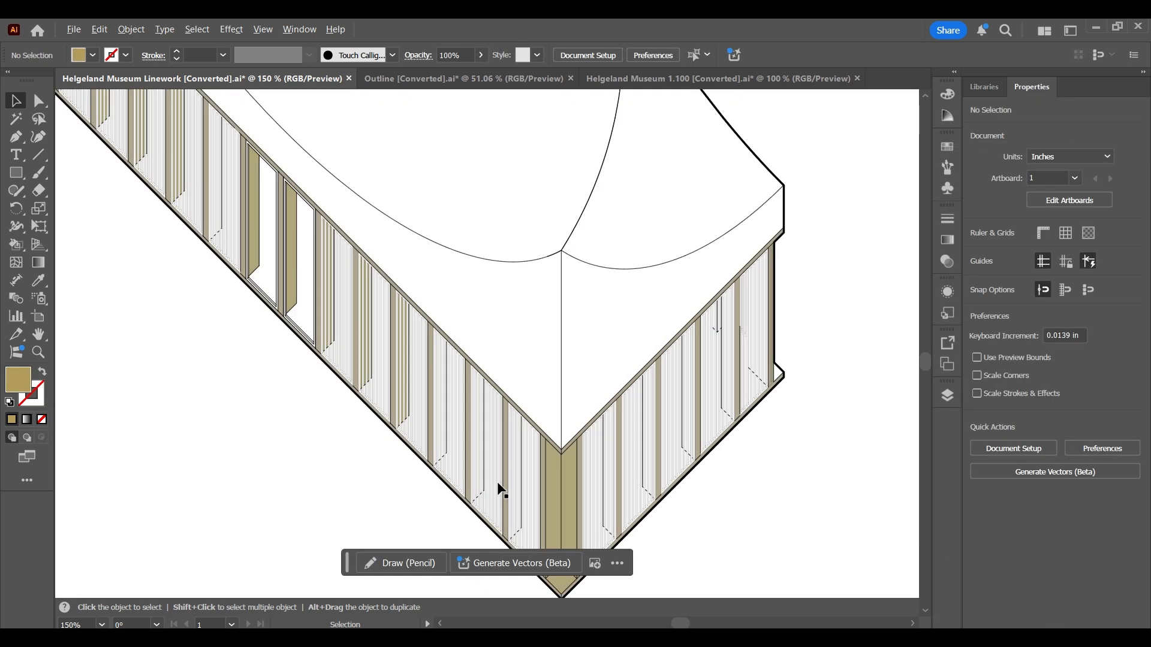
{"action": "scroll", "coordinate": [637, 449], "scroll_direction": "up", "scroll_amount": 3}
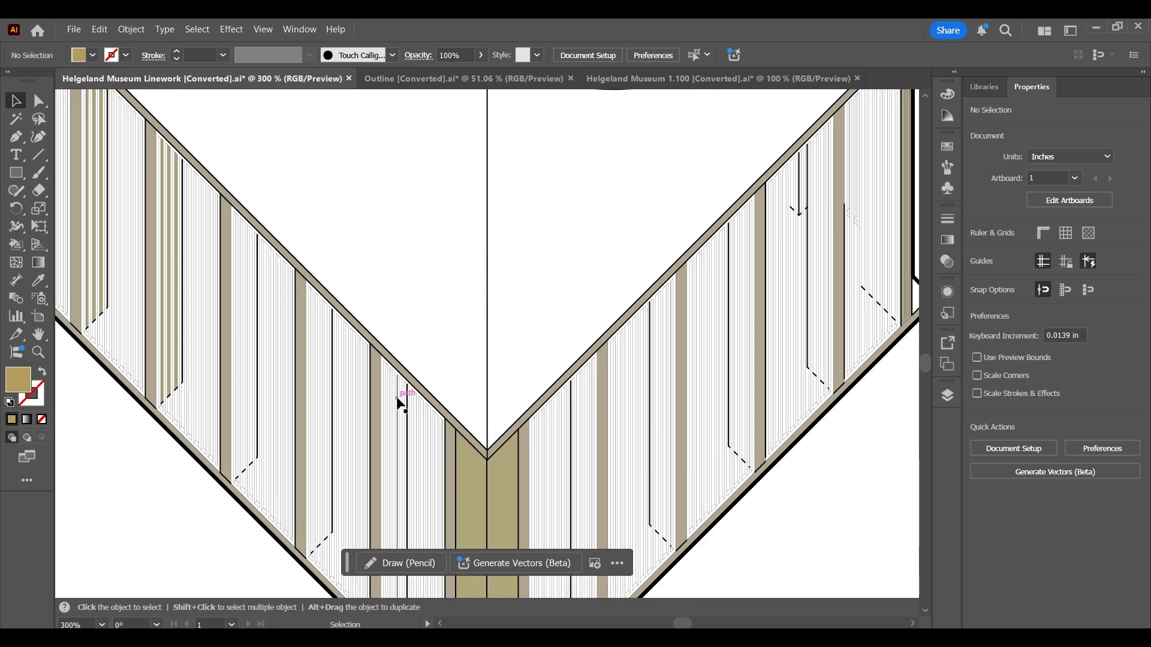
{"action": "scroll", "coordinate": [400, 404], "scroll_direction": "down", "scroll_amount": 3}
{"action": "scroll", "coordinate": [160, 257], "scroll_direction": "down", "scroll_amount": 3}
{"action": "scroll", "coordinate": [368, 306], "scroll_direction": "up", "scroll_amount": 5}
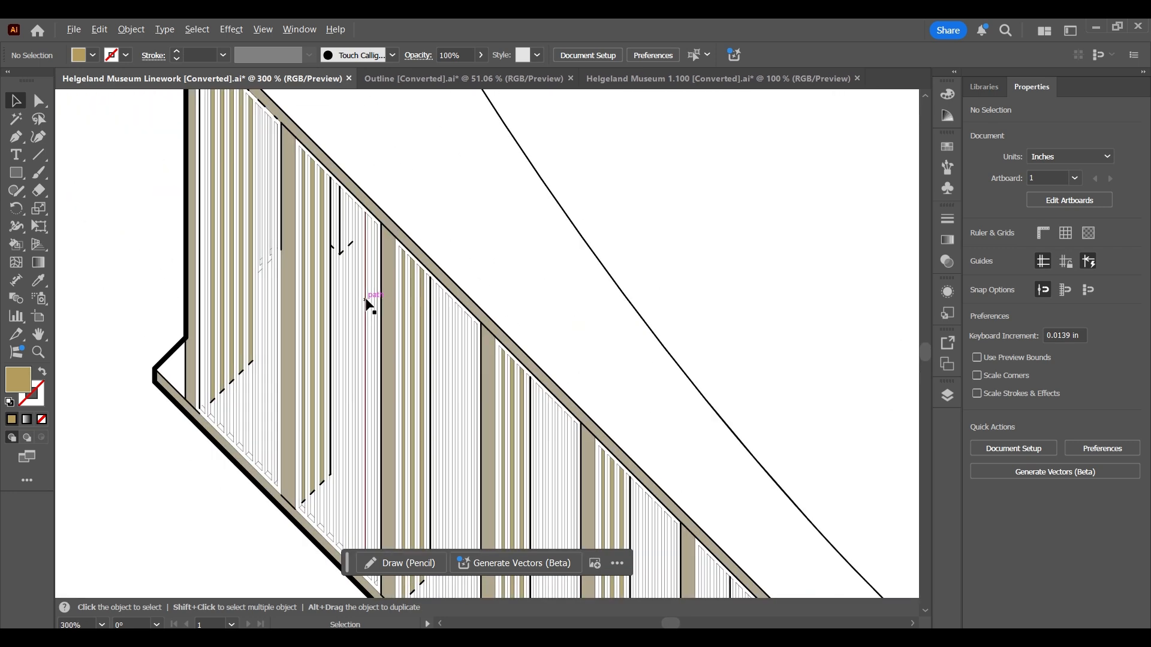
{"action": "scroll", "coordinate": [368, 305], "scroll_direction": "down", "scroll_amount": 5}
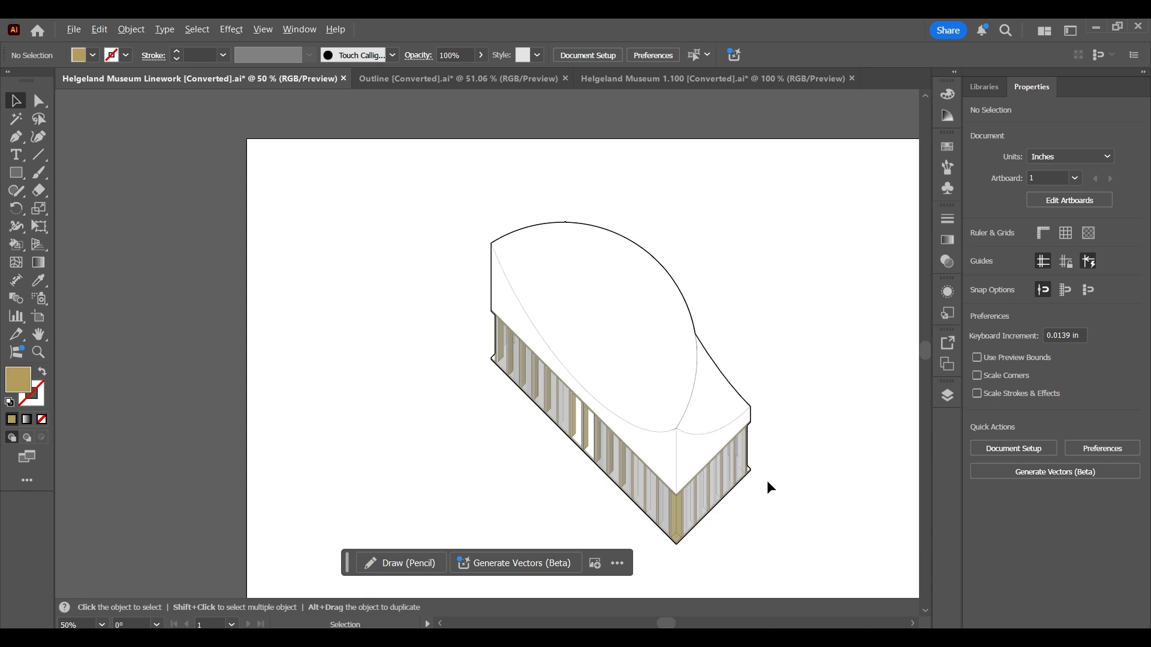
{"action": "scroll", "coordinate": [770, 487], "scroll_direction": "down", "scroll_amount": 1}
{"action": "scroll", "coordinate": [642, 443], "scroll_direction": "up", "scroll_amount": 2}
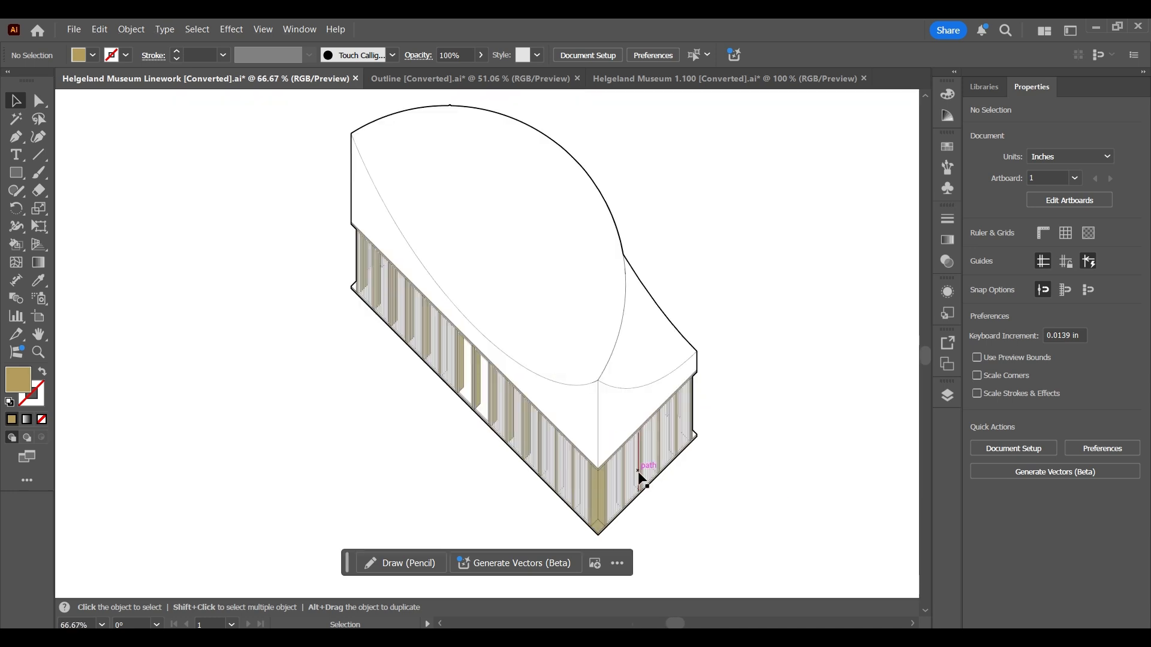
{"action": "scroll", "coordinate": [639, 475], "scroll_direction": "up", "scroll_amount": 3}
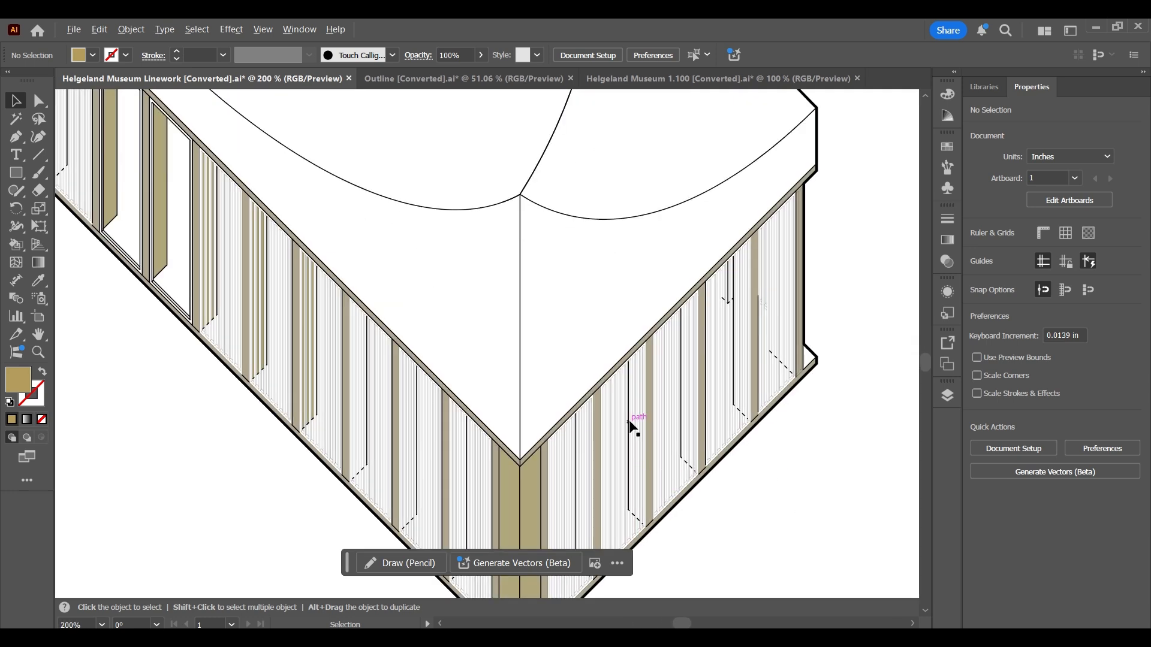
{"action": "scroll", "coordinate": [631, 426], "scroll_direction": "down", "scroll_amount": 3}
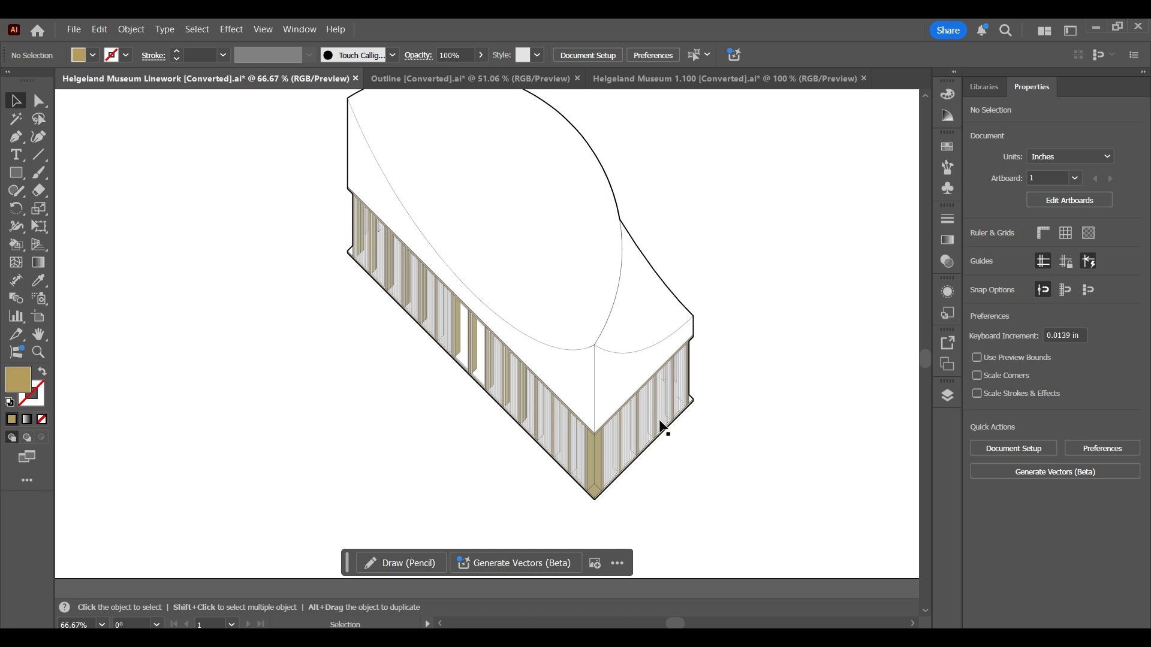
{"action": "scroll", "coordinate": [703, 413], "scroll_direction": "down", "scroll_amount": 1}
{"action": "scroll", "coordinate": [772, 414], "scroll_direction": "up", "scroll_amount": 1}
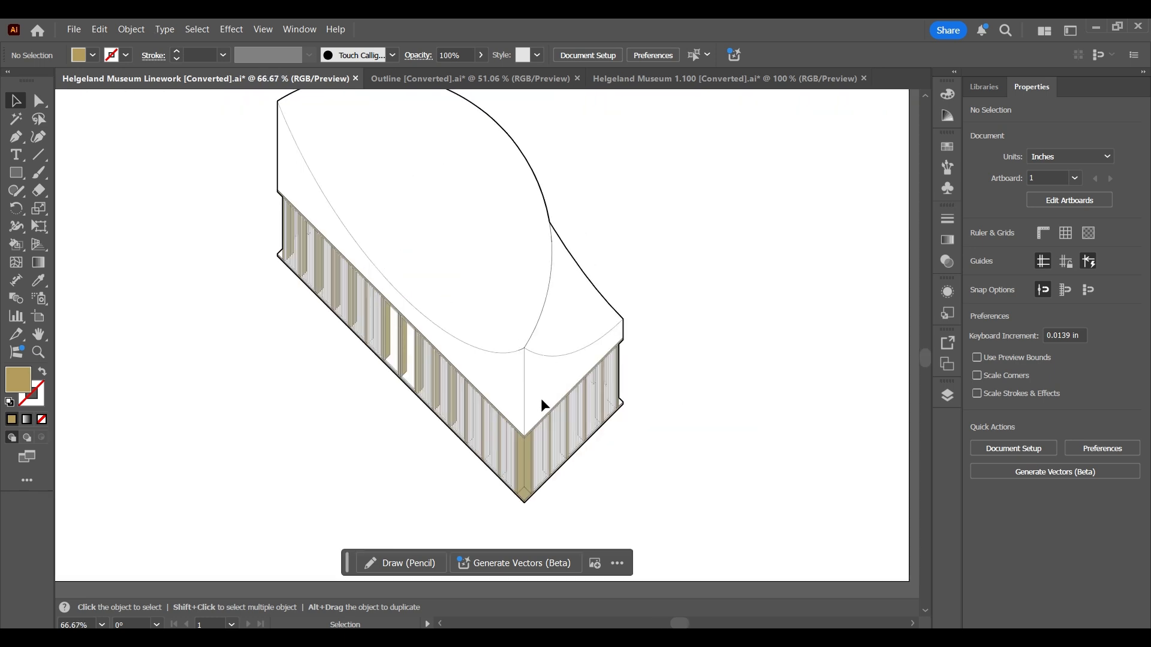
{"action": "scroll", "coordinate": [576, 440], "scroll_direction": "up", "scroll_amount": 2}
{"action": "key", "text": "k"}
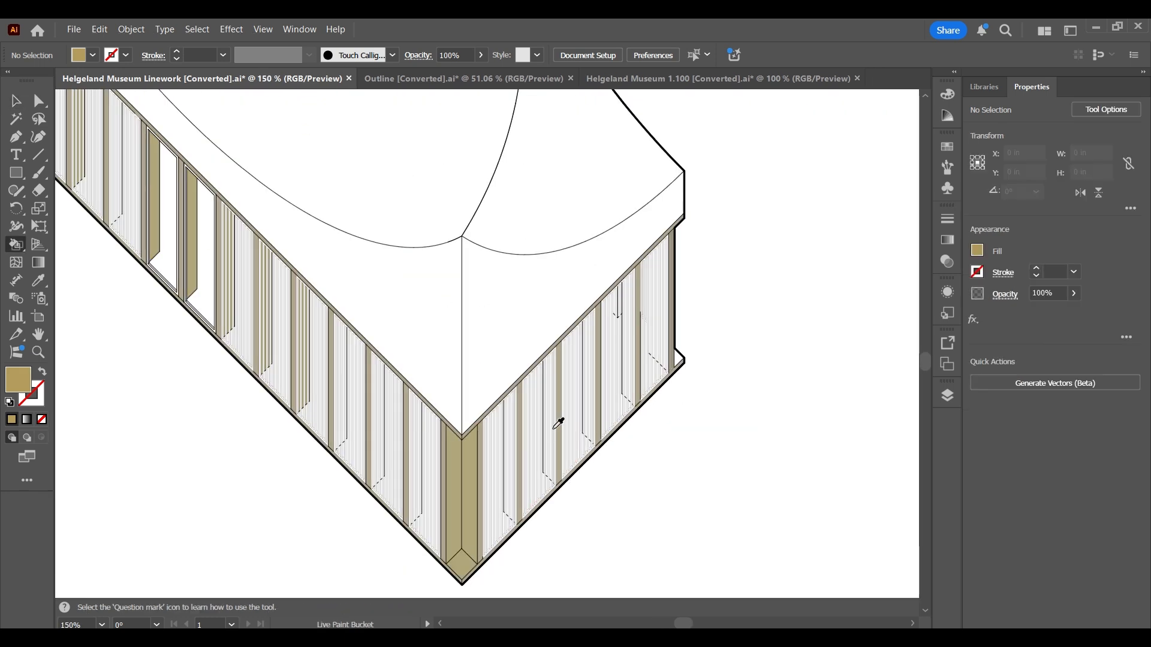
{"action": "scroll", "coordinate": [551, 422], "scroll_direction": "up", "scroll_amount": 2}
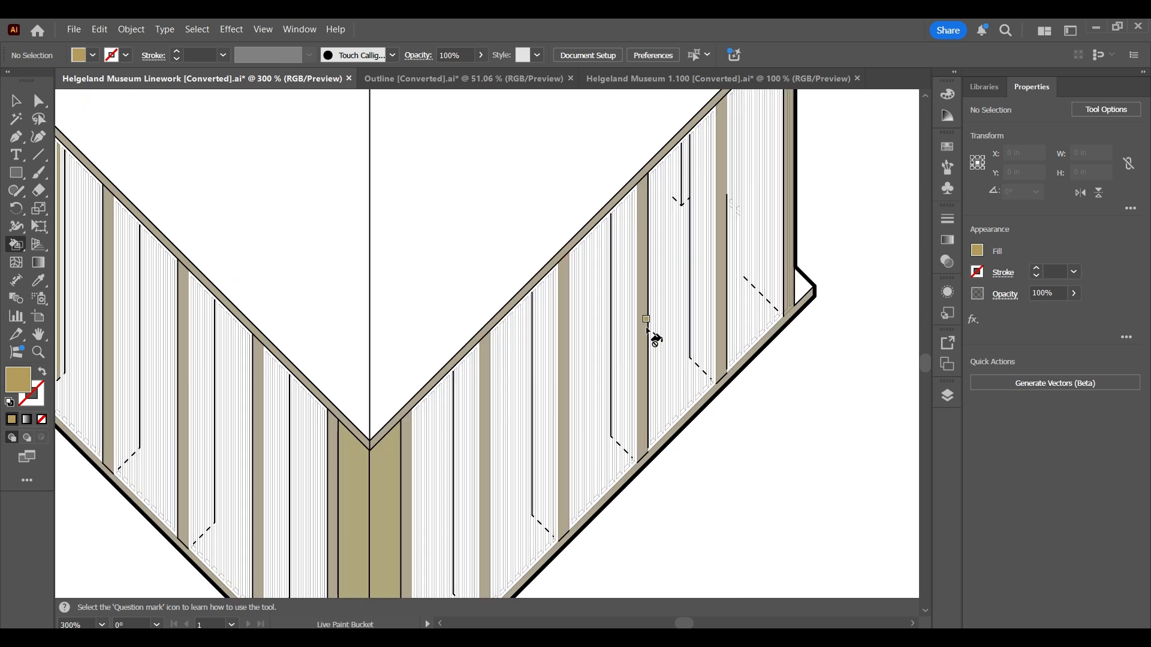
{"action": "scroll", "coordinate": [495, 416], "scroll_direction": "down", "scroll_amount": 3}
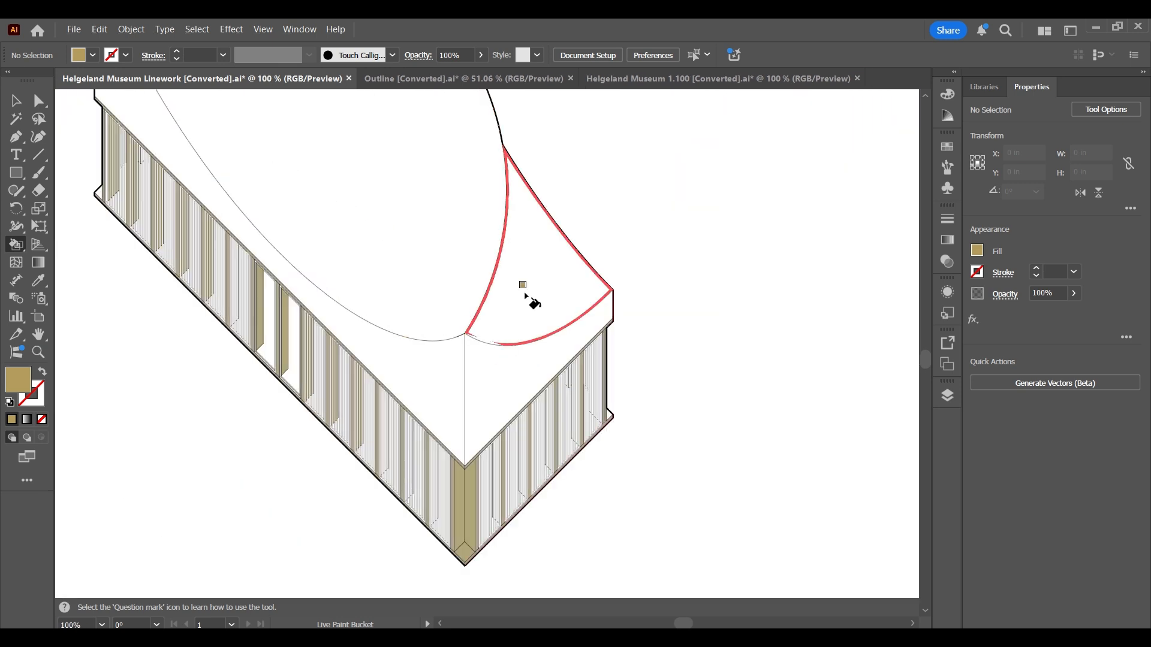
{"action": "key", "text": "a"}
{"action": "key", "text": "ctrl+minus"}
{"action": "key", "text": "ctrl+minus"}
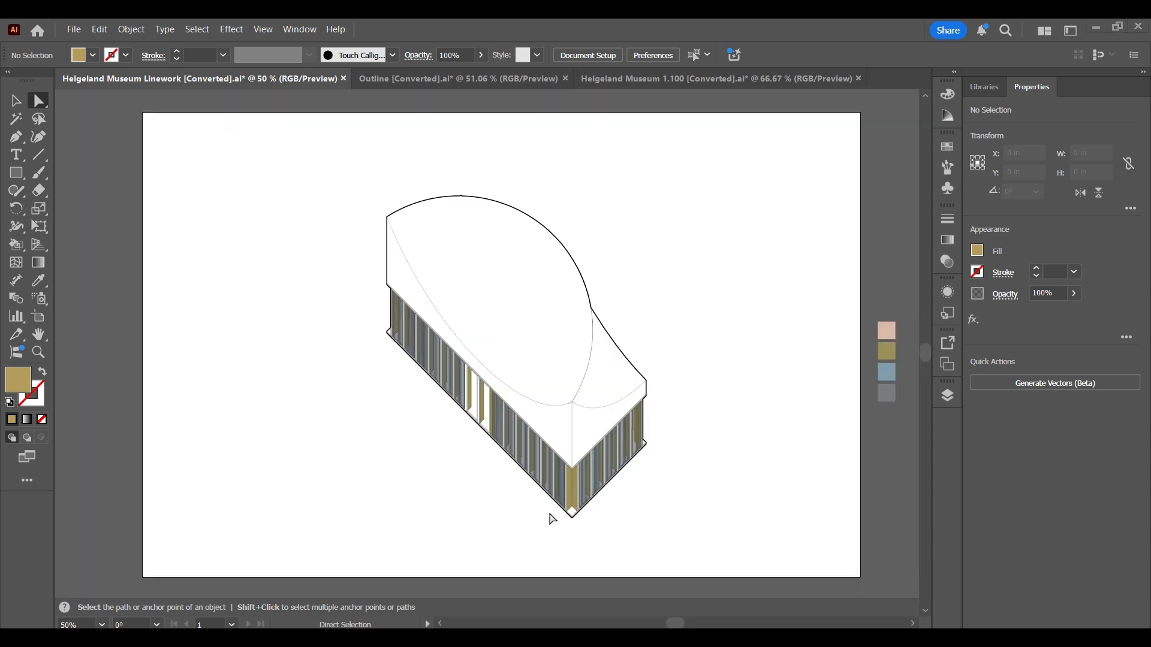
Inspect the blue and olive window fills along the long and short facades, then the whole building with its palette
{"action": "scroll", "coordinate": [539, 419], "scroll_direction": "up", "scroll_amount": 2}
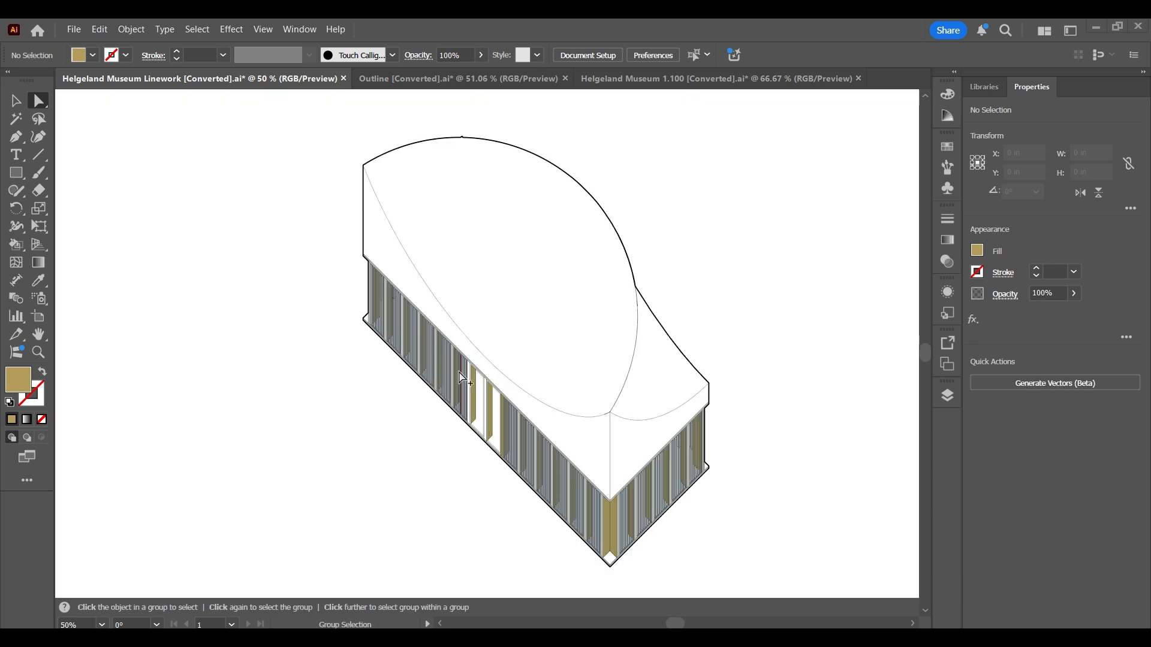
{"action": "scroll", "coordinate": [575, 479], "scroll_direction": "up", "scroll_amount": 2}
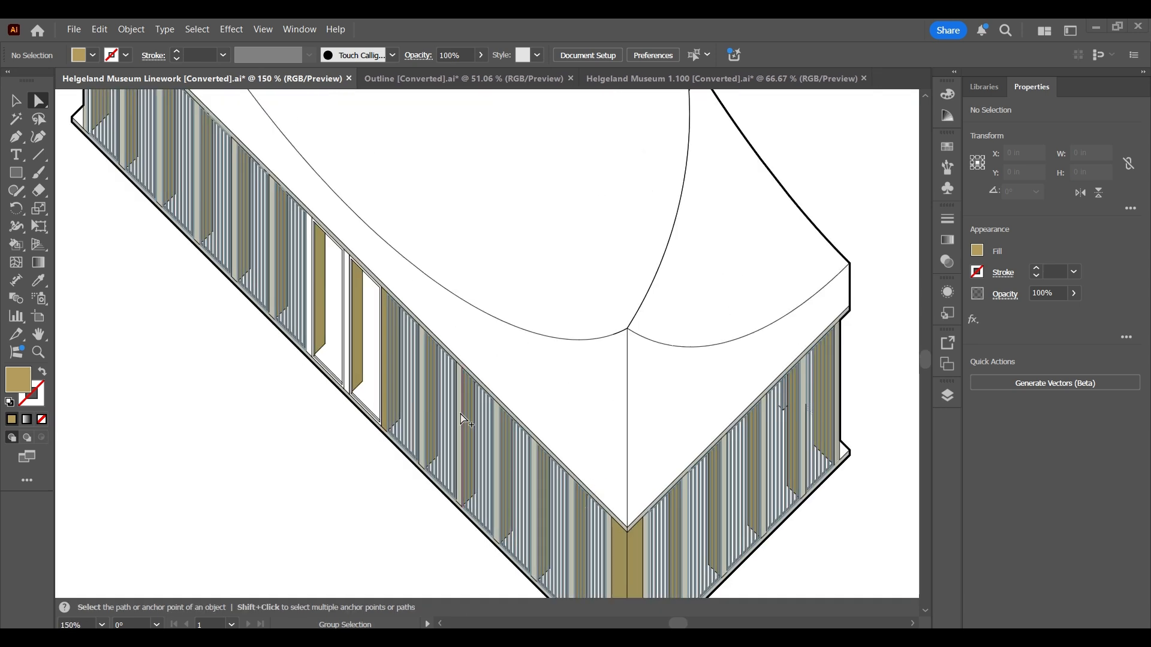
{"action": "scroll", "coordinate": [388, 331], "scroll_direction": "down", "scroll_amount": 3}
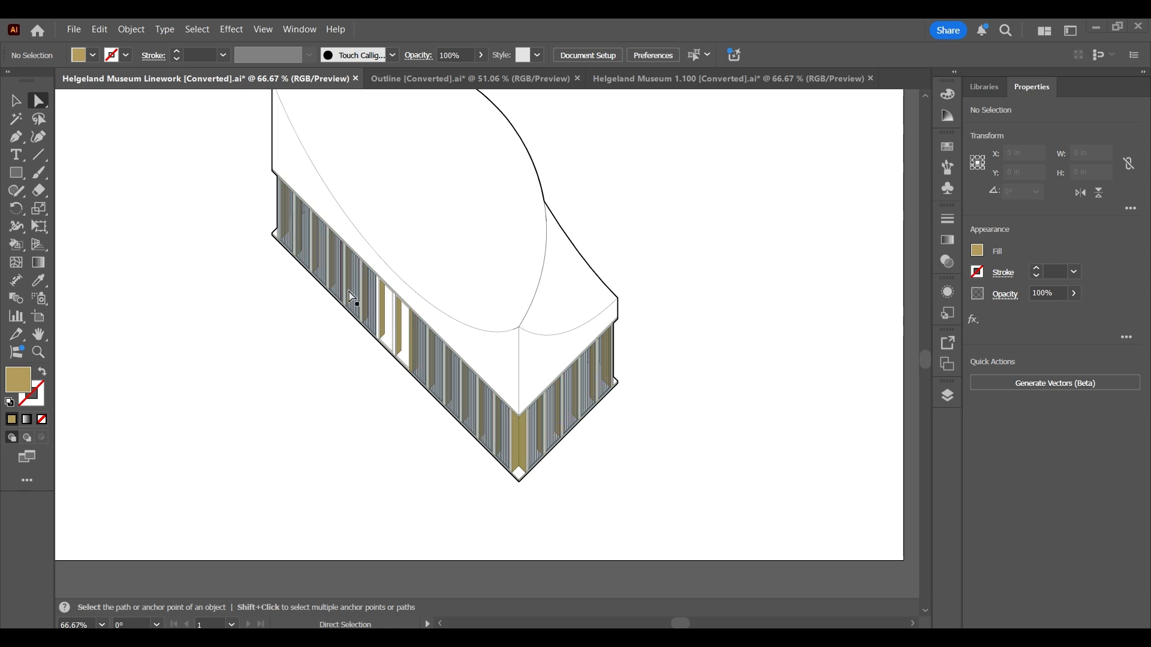
{"action": "scroll", "coordinate": [681, 343], "scroll_direction": "down", "scroll_amount": 1}
{"action": "scroll", "coordinate": [647, 238], "scroll_direction": "up", "scroll_amount": 5}
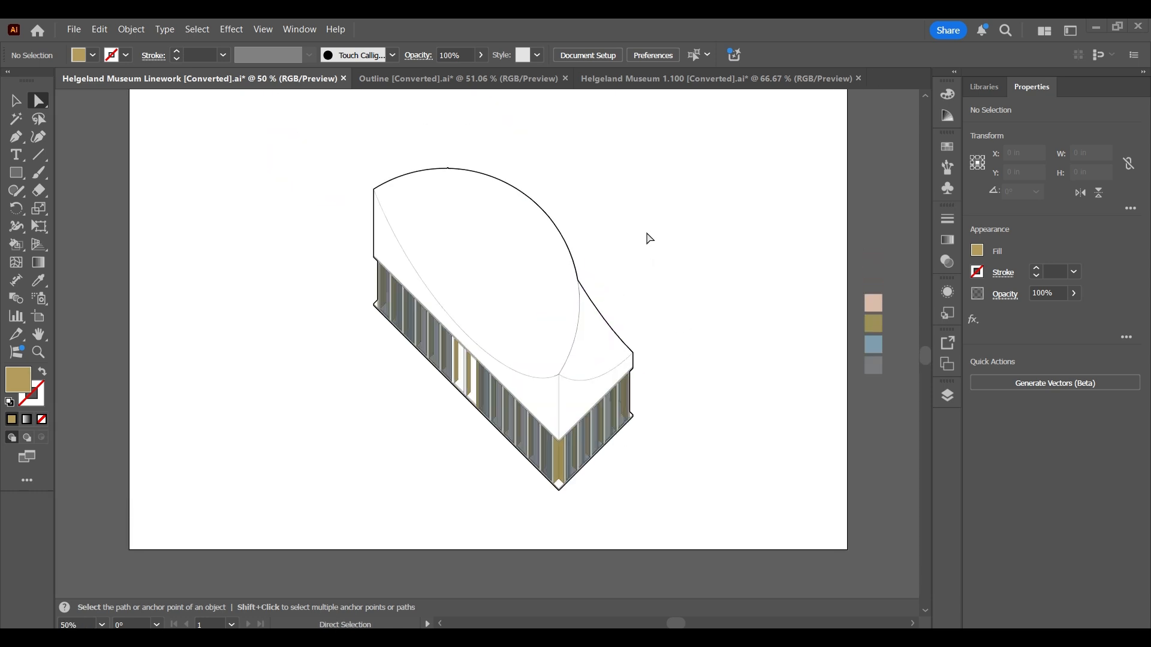
{"action": "scroll", "coordinate": [621, 338], "scroll_direction": "up", "scroll_amount": 1}
{"action": "scroll", "coordinate": [621, 343], "scroll_direction": "down", "scroll_amount": 2}
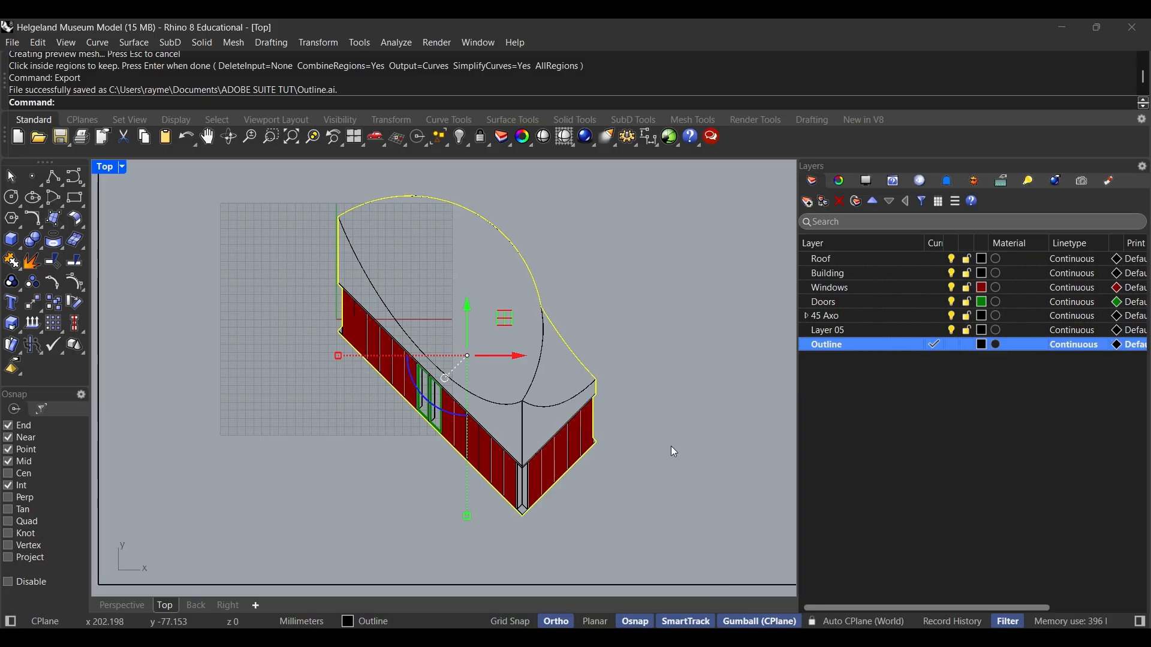
Switch to the Rhino museum model, clear the outline selection and select the entire shaded axonometric model beside the linework copy
{"action": "key", "text": "Escape"}
{"action": "scroll", "coordinate": [641, 321], "scroll_direction": "down", "scroll_amount": 5}
{"action": "scroll", "coordinate": [638, 315], "scroll_direction": "down", "scroll_amount": 10}
{"action": "left_click_drag", "start_coordinate": [728, 298], "coordinate": [489, 311]}
{"action": "scroll", "coordinate": [489, 311], "scroll_direction": "down", "scroll_amount": 10}
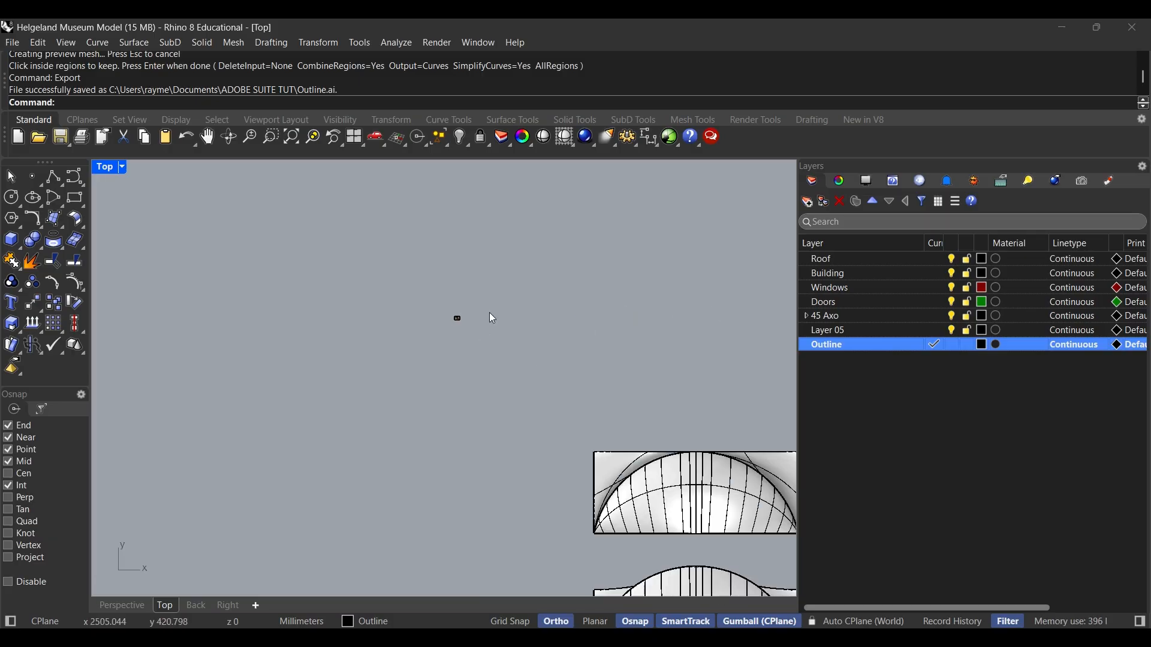
{"action": "scroll", "coordinate": [522, 354], "scroll_direction": "up", "scroll_amount": 6}
{"action": "left_click_drag", "start_coordinate": [659, 379], "coordinate": [328, 386]}
{"action": "scroll", "coordinate": [386, 342], "scroll_direction": "down", "scroll_amount": 4}
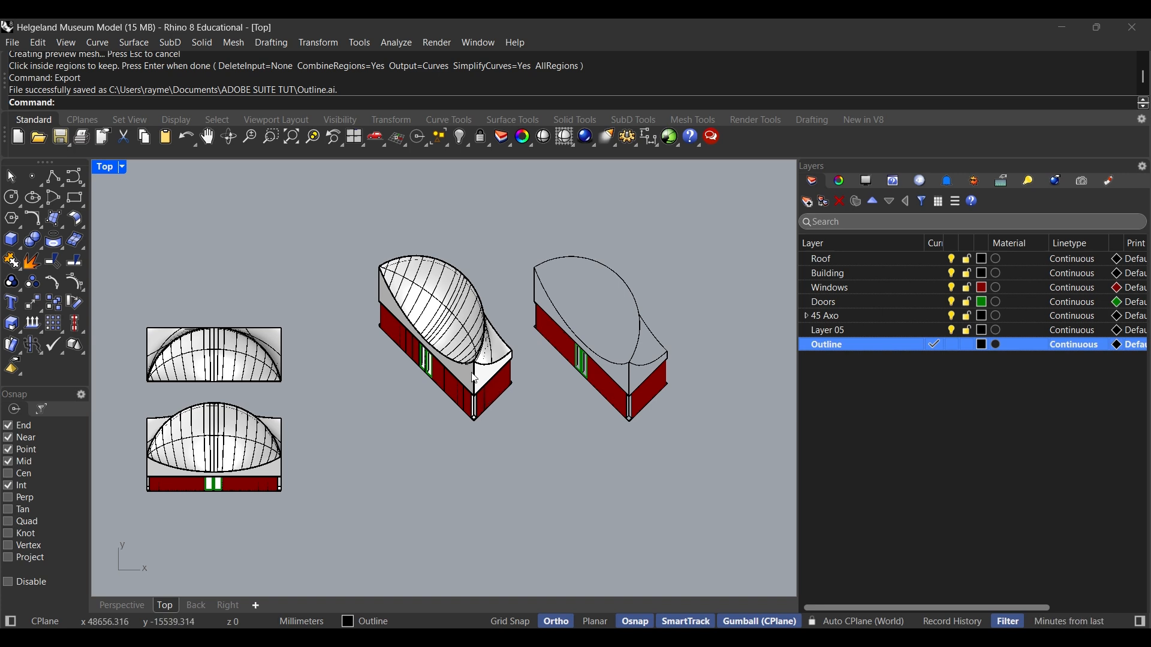
{"action": "scroll", "coordinate": [475, 379], "scroll_direction": "up", "scroll_amount": 4}
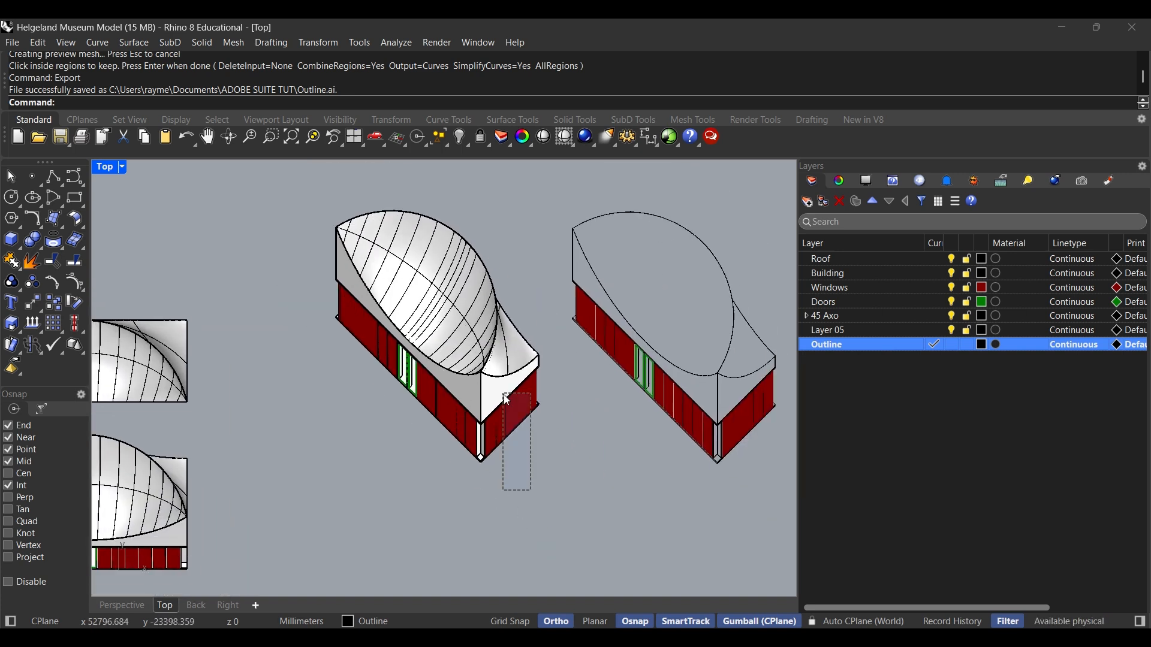
{"action": "left_click_drag", "start_coordinate": [558, 497], "coordinate": [286, 196]}
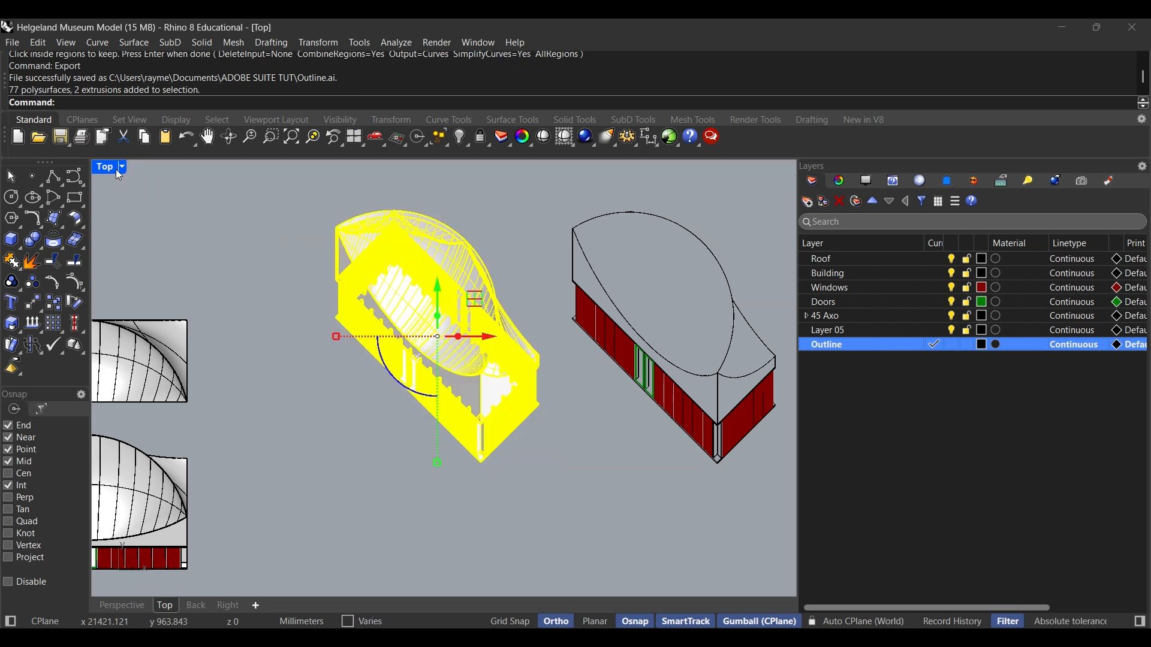
Set the Top viewport's display mode to Arctic and clear the model selection
{"action": "left_click_drag", "start_coordinate": [217, 193], "coordinate": [232, 231]}
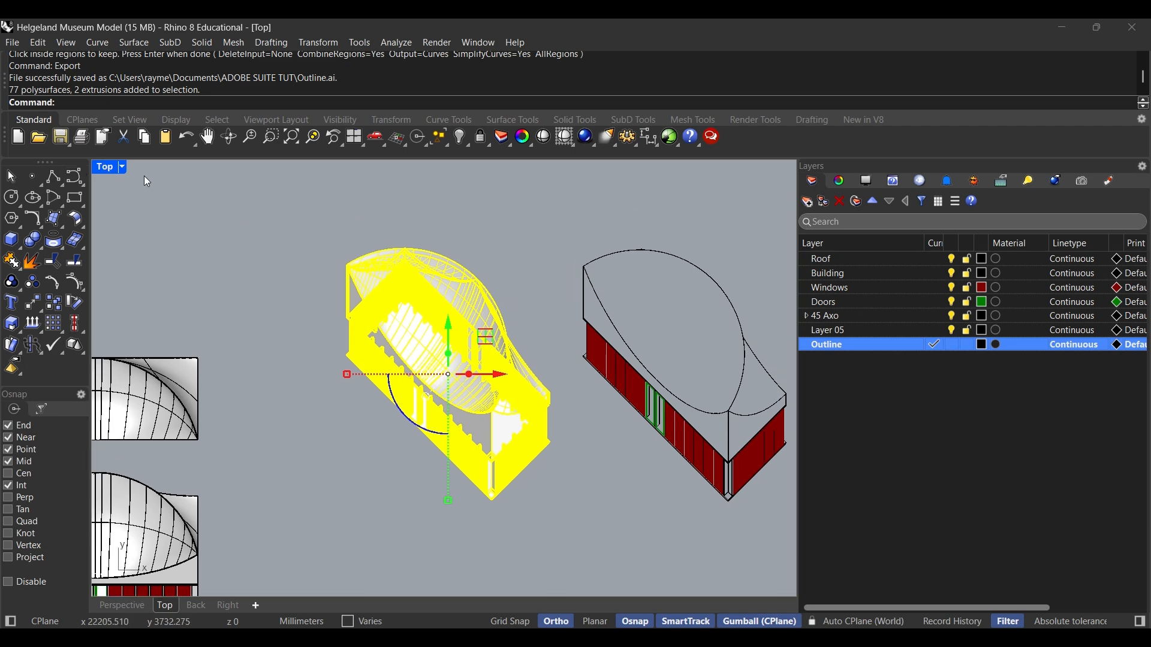
{"action": "left_click", "coordinate": [122, 168]}
{"action": "left_click", "coordinate": [122, 167]}
{"action": "left_click", "coordinate": [122, 168]}
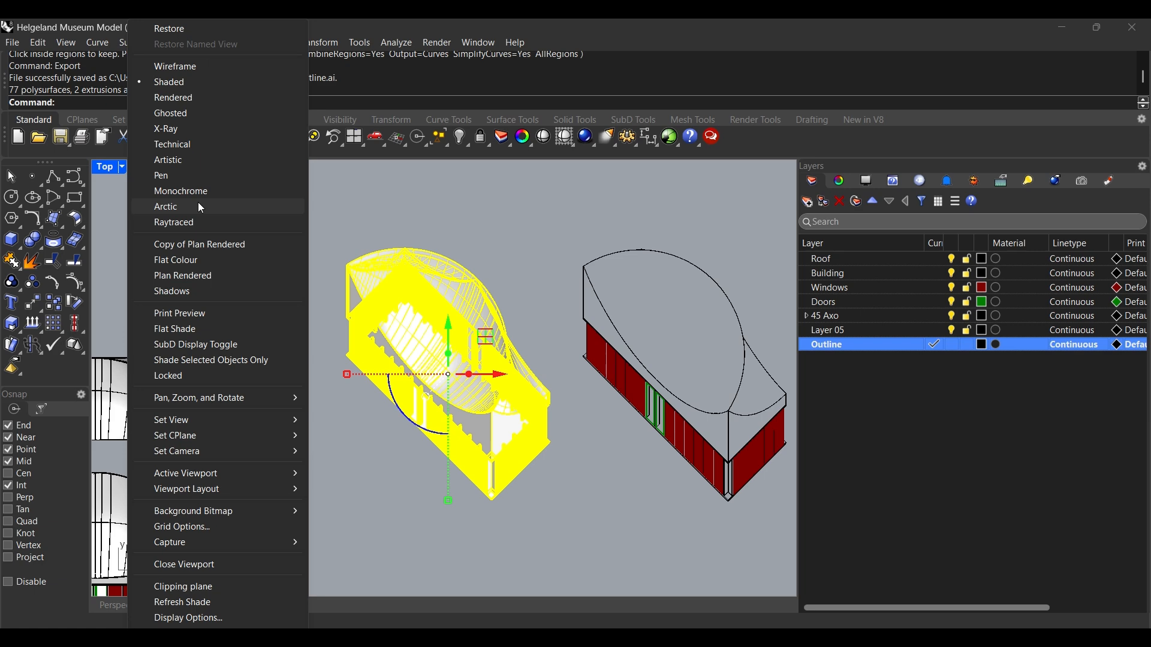
{"action": "left_click", "coordinate": [243, 210]}
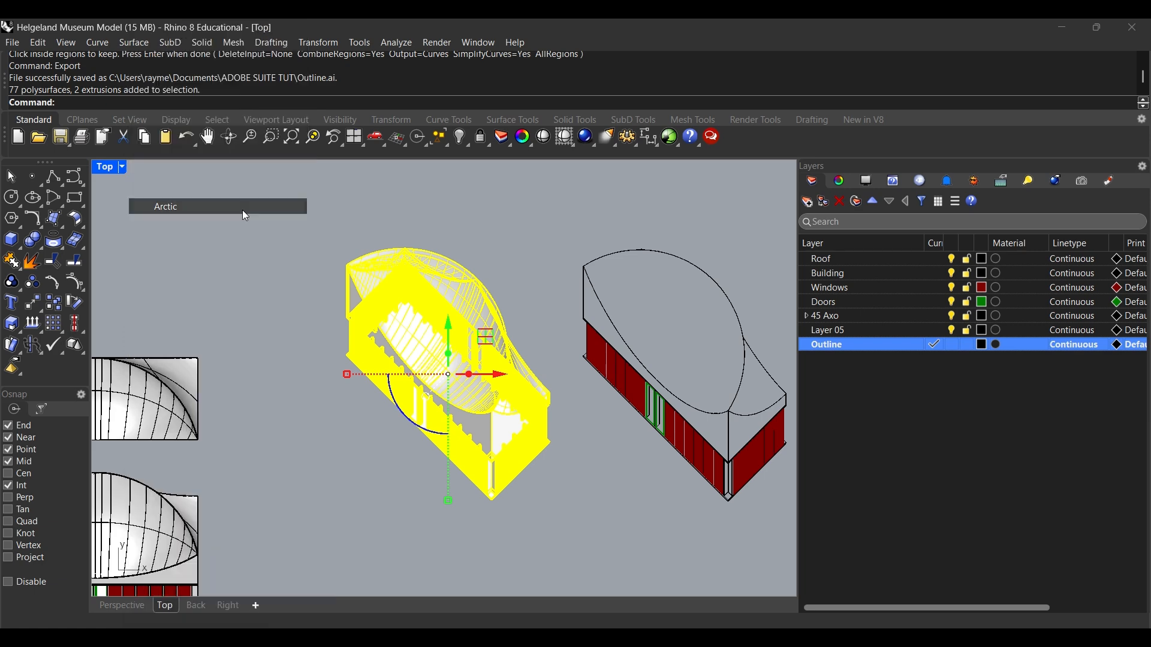
{"action": "left_click", "coordinate": [290, 199]}
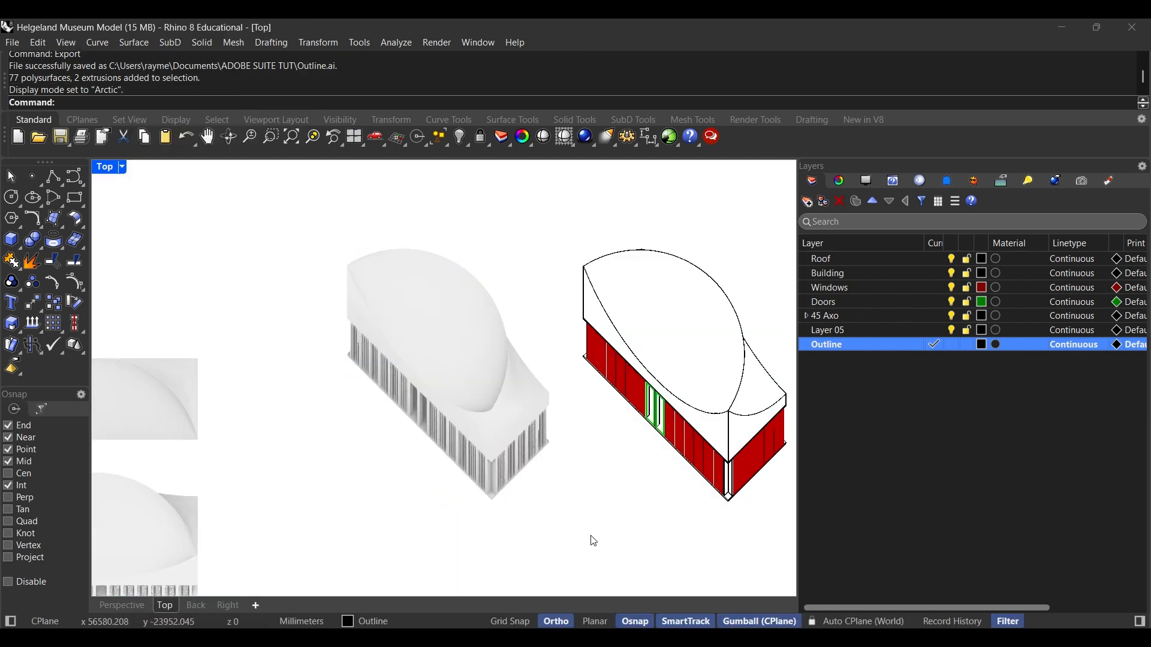
Isolate the shaded axonometric museum model from the linework and plans, deselect it and frame it whole in the Top view
{"action": "left_click_drag", "start_coordinate": [563, 547], "coordinate": [312, 237]}
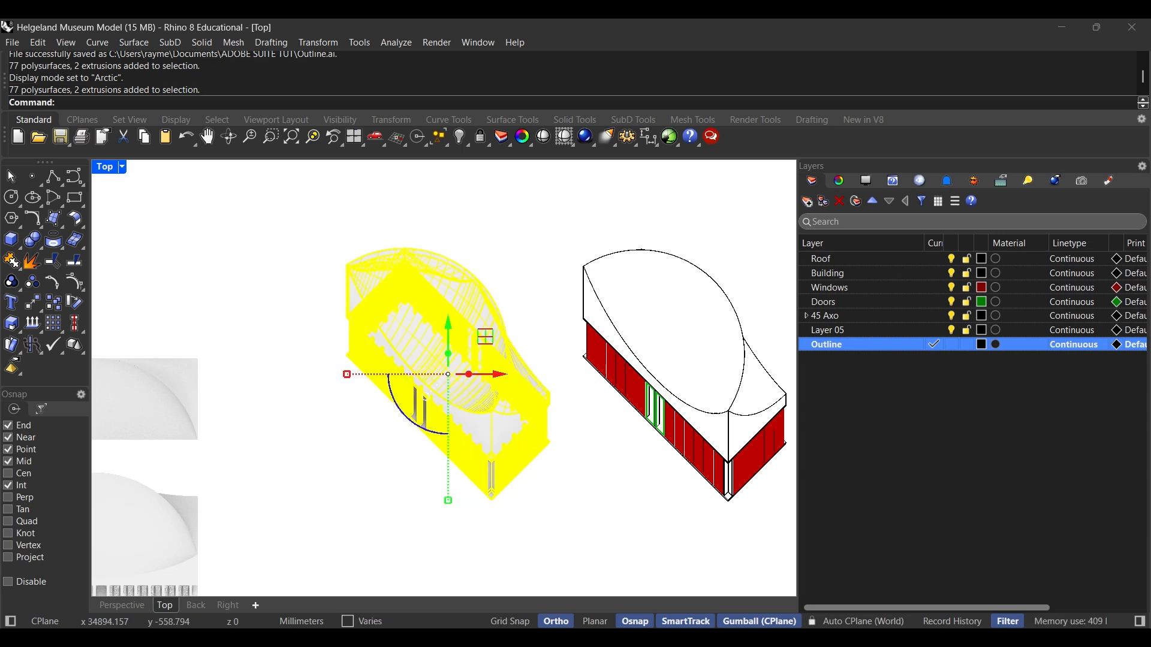
{"action": "type", "text": "Isolate"}
{"action": "key", "text": "Return"}
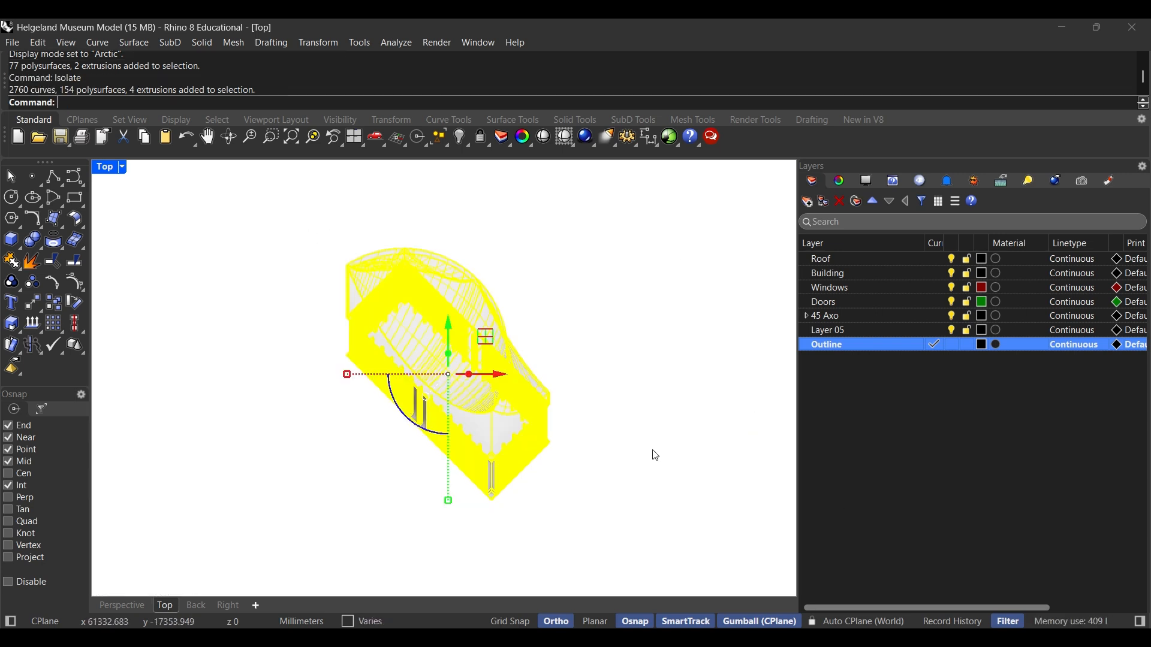
{"action": "left_click", "coordinate": [598, 390]}
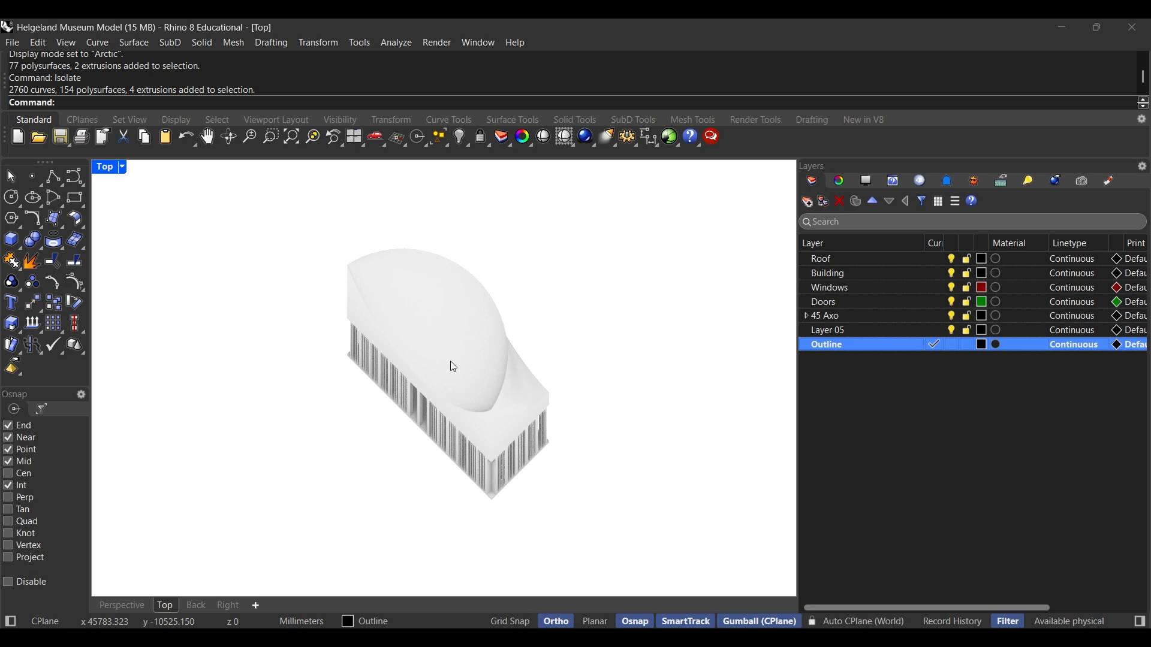
{"action": "scroll", "coordinate": [540, 420], "scroll_direction": "up", "scroll_amount": 2}
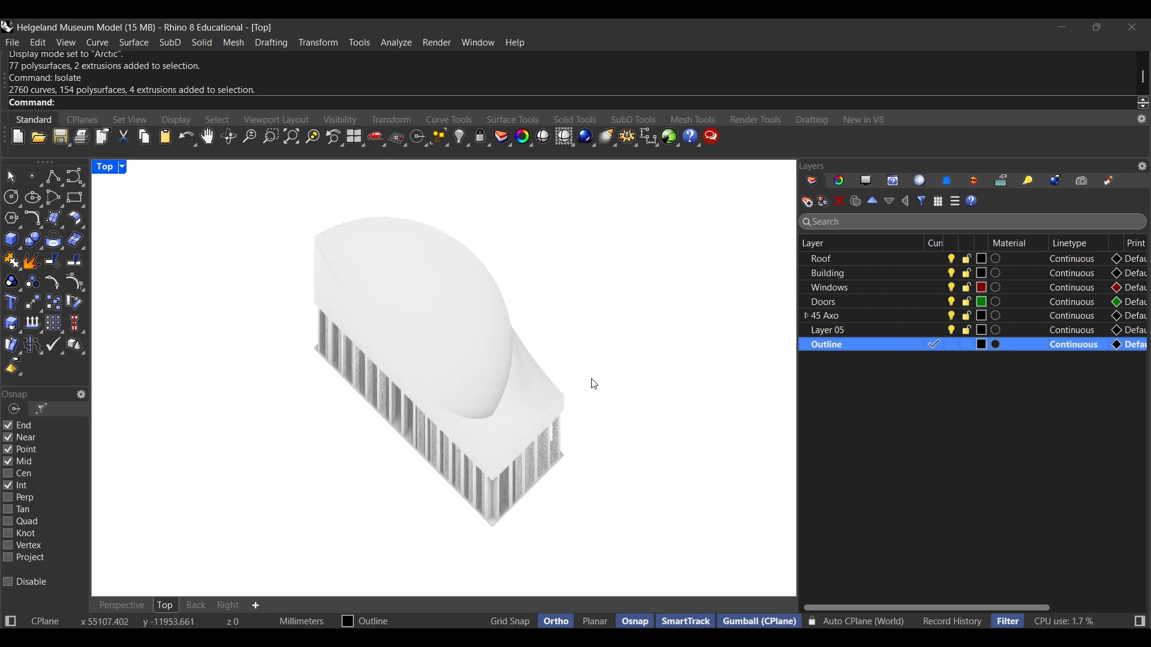
{"action": "scroll", "coordinate": [581, 387], "scroll_direction": "up", "scroll_amount": 2}
{"action": "scroll", "coordinate": [599, 396], "scroll_direction": "down", "scroll_amount": 2}
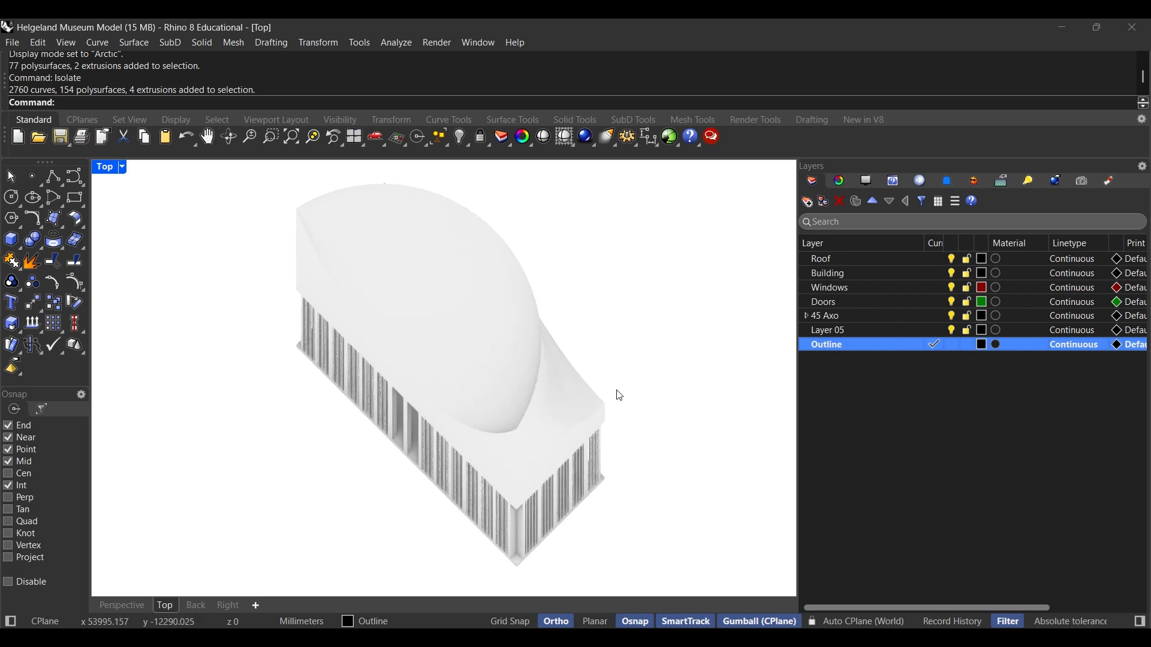
{"action": "scroll", "coordinate": [620, 395], "scroll_direction": "down", "scroll_amount": 1}
{"action": "left_click_drag", "start_coordinate": [617, 391], "coordinate": [593, 390]}
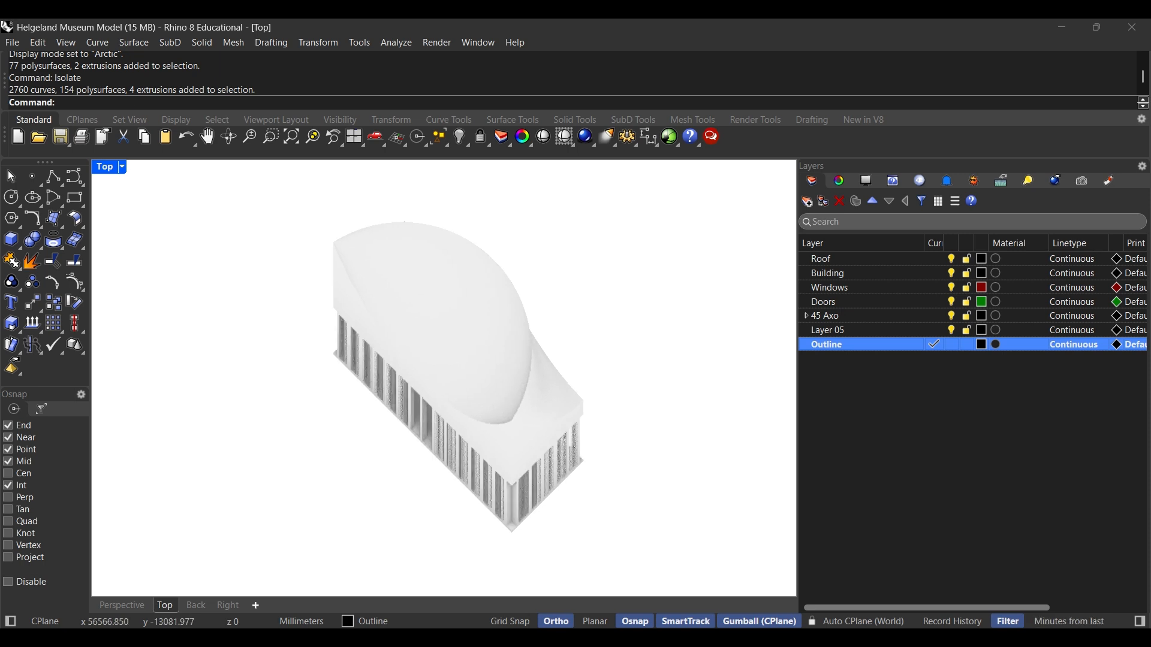
{"action": "type", "text": "ViewCaptureToFile"}
{"action": "key", "text": "Return"}
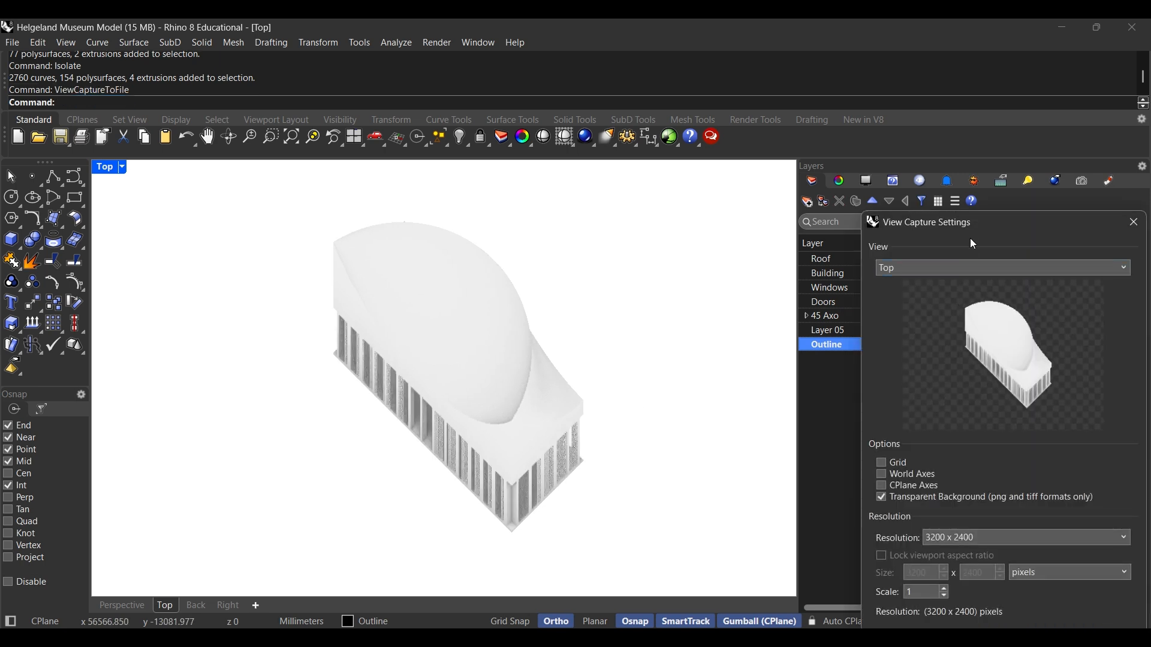
{"action": "left_click_drag", "start_coordinate": [971, 239], "coordinate": [879, 149]}
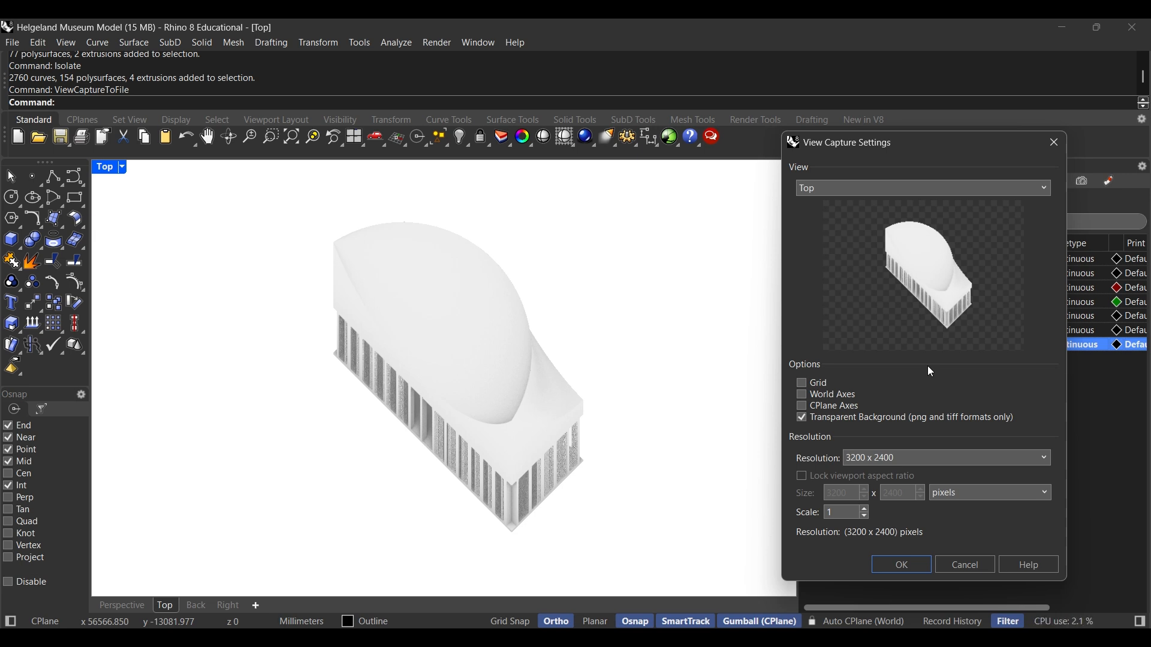
{"action": "left_click", "coordinate": [919, 566]}
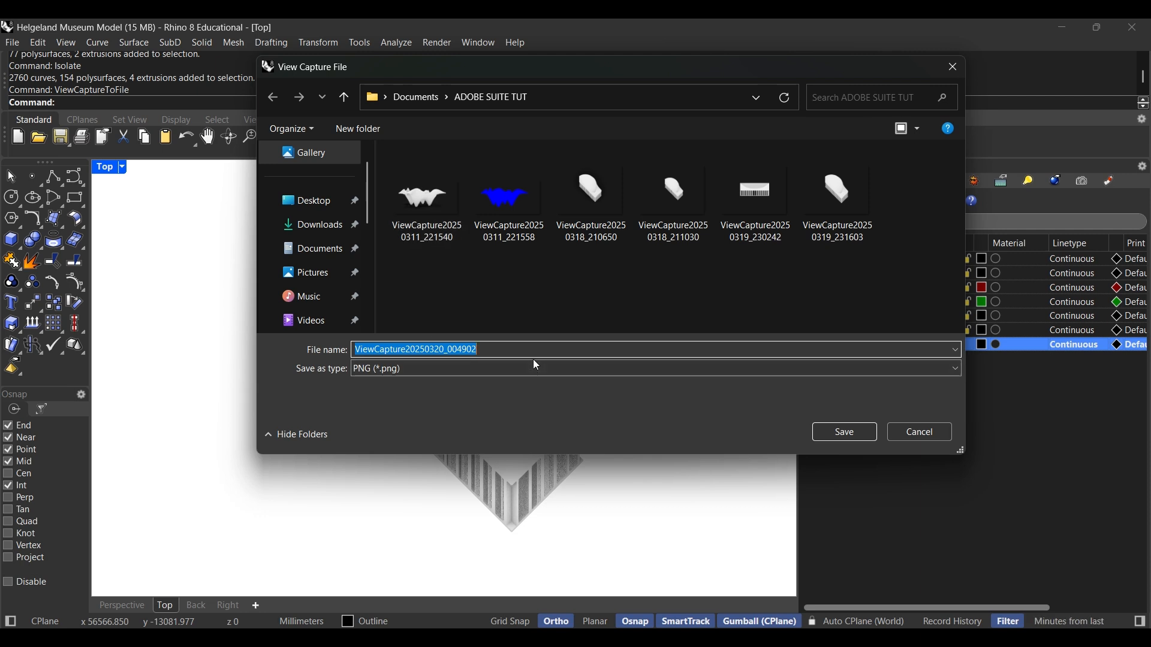
{"action": "type", "text": "Underlay"}
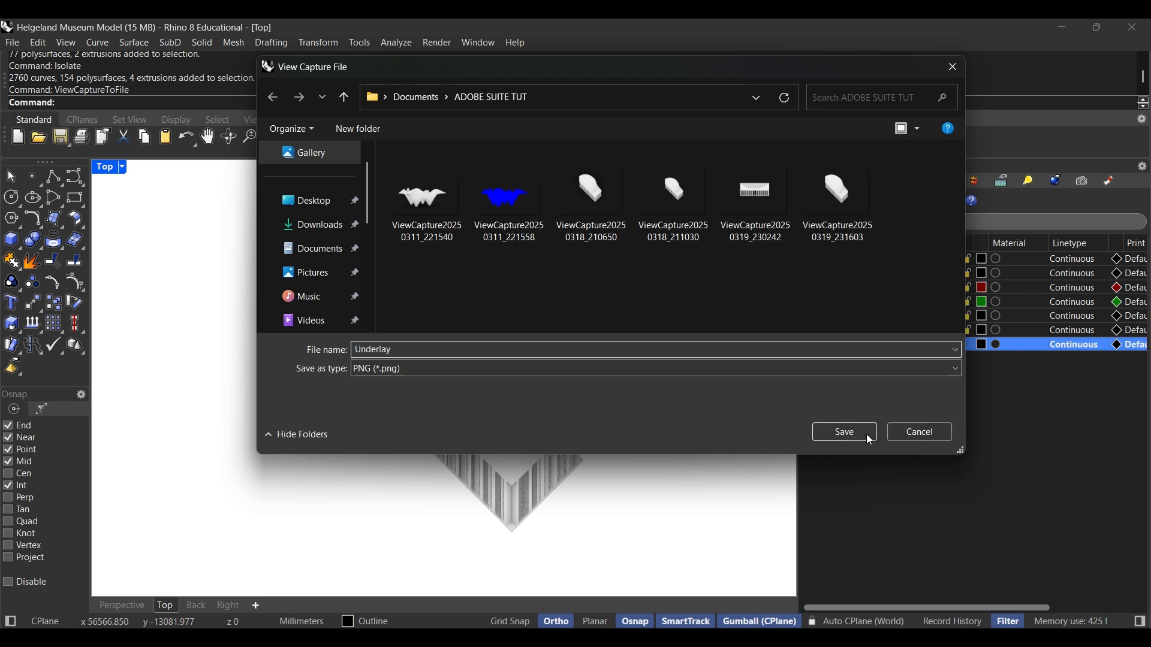
{"action": "left_click", "coordinate": [924, 439]}
{"action": "left_click_drag", "start_coordinate": [649, 546], "coordinate": [299, 208]}
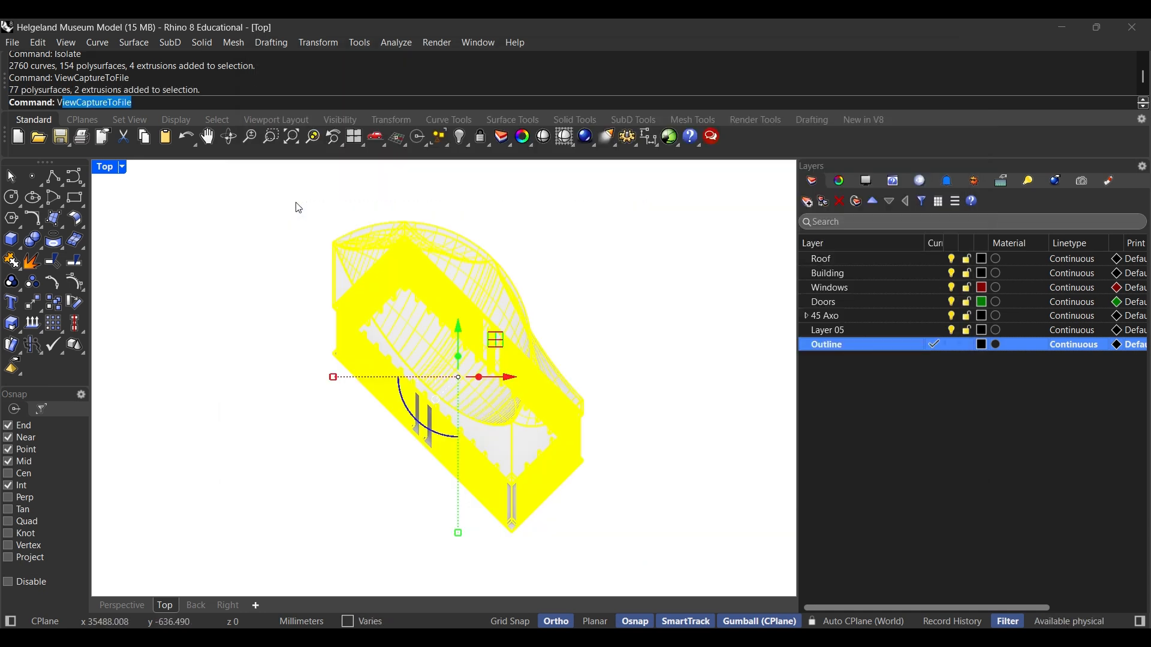
{"action": "key", "text": "Return"}
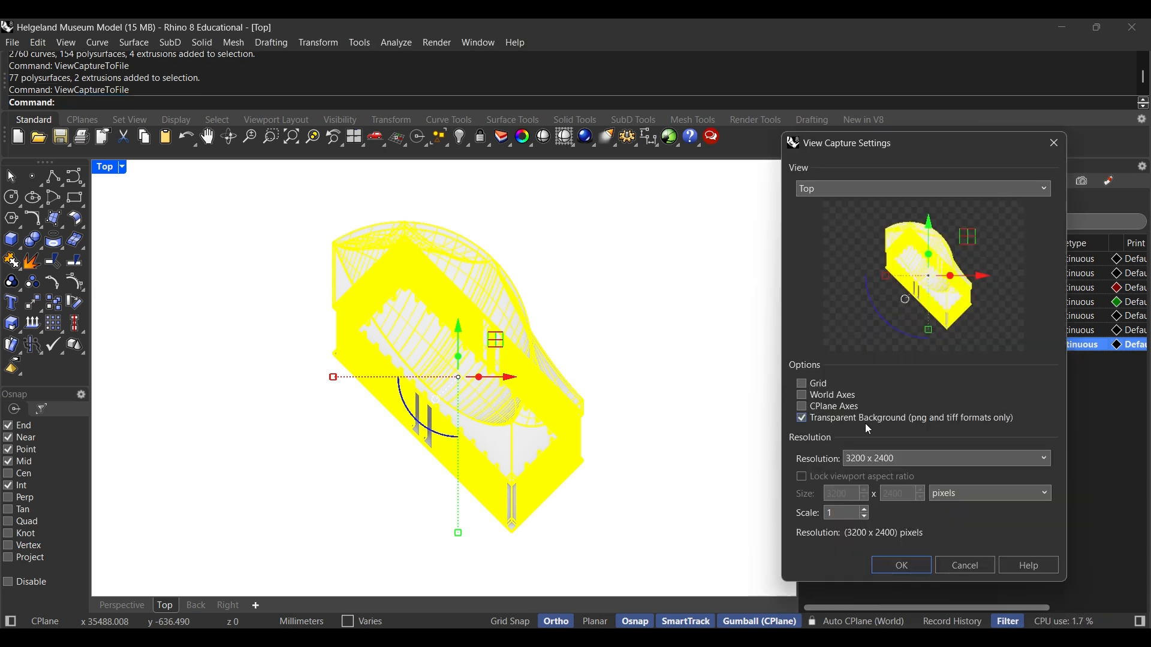
{"action": "left_click", "coordinate": [966, 565]}
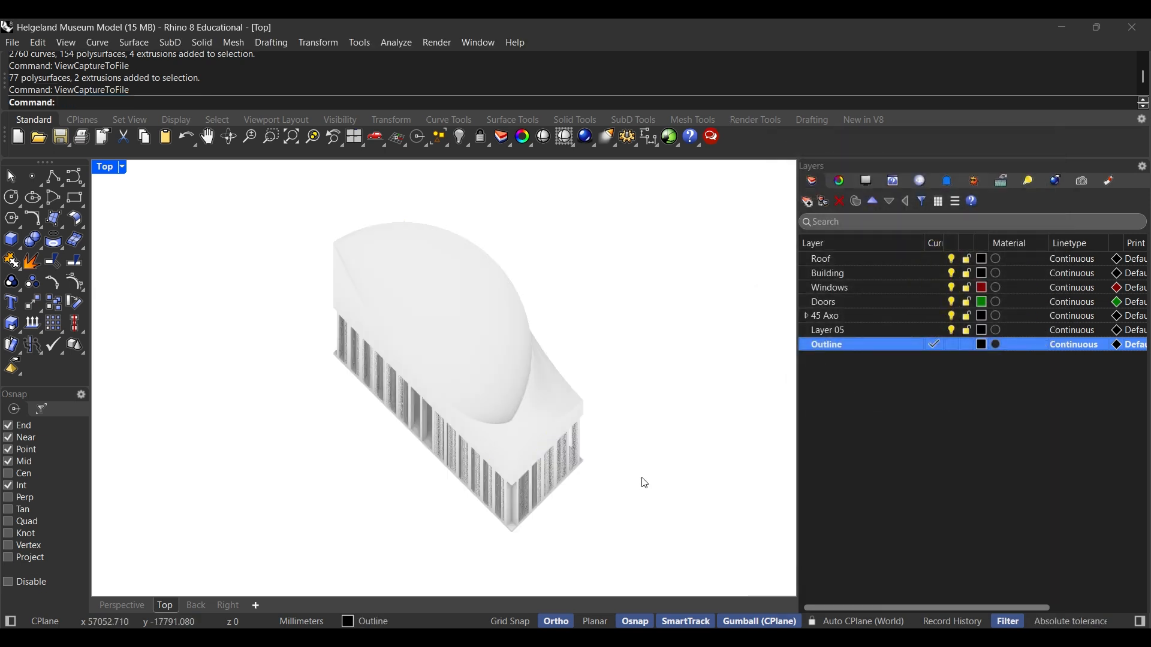
Capture the Top view at 3200 x 2400 with a transparent background and save it as the PNG file Underlay
{"action": "type", "text": "ViewCaptureToFile"}
{"action": "key", "text": "Return"}
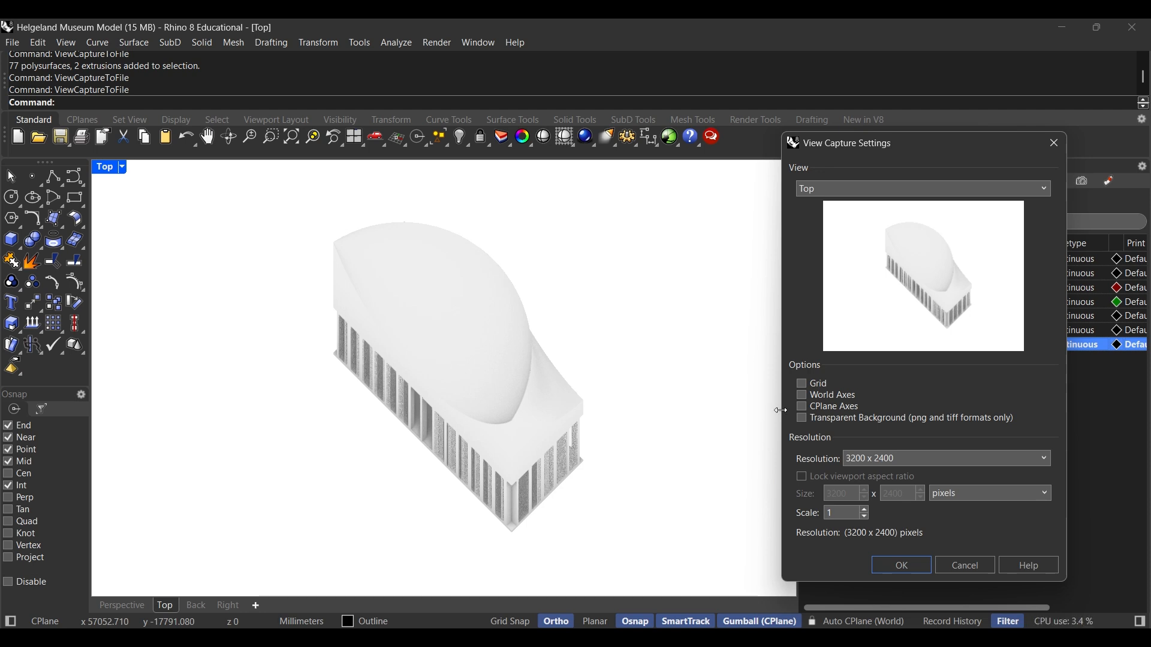
{"action": "left_click", "coordinate": [805, 421]}
{"action": "left_click", "coordinate": [893, 560]}
{"action": "type", "text": "L"}
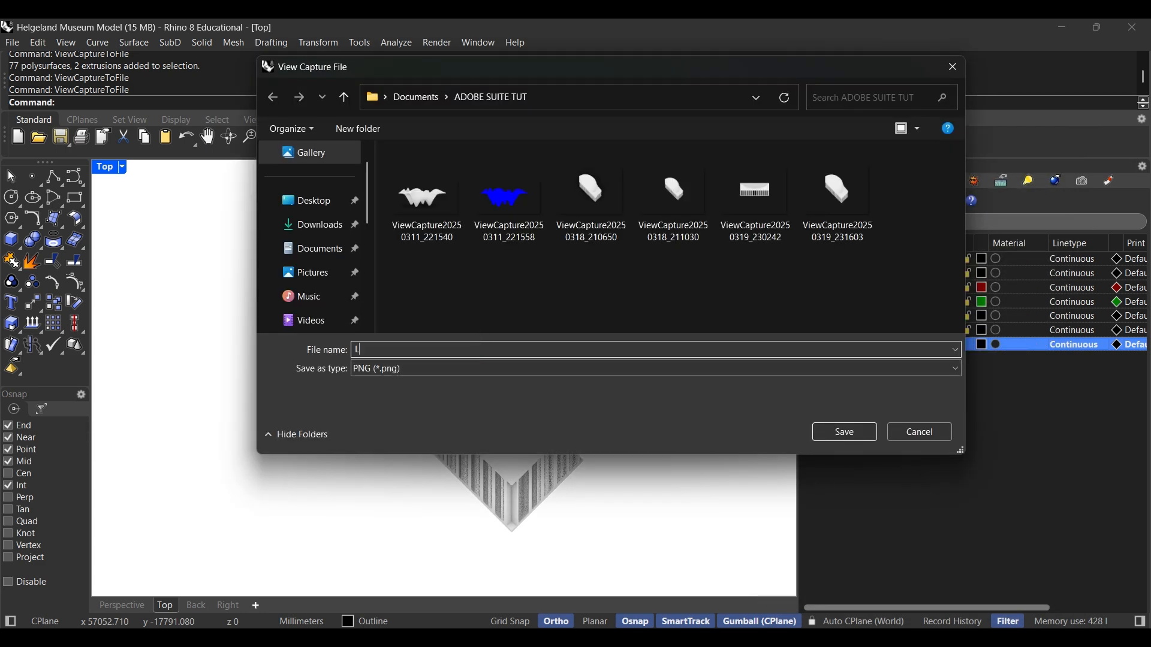
{"action": "type", "text": "Underrlay"}
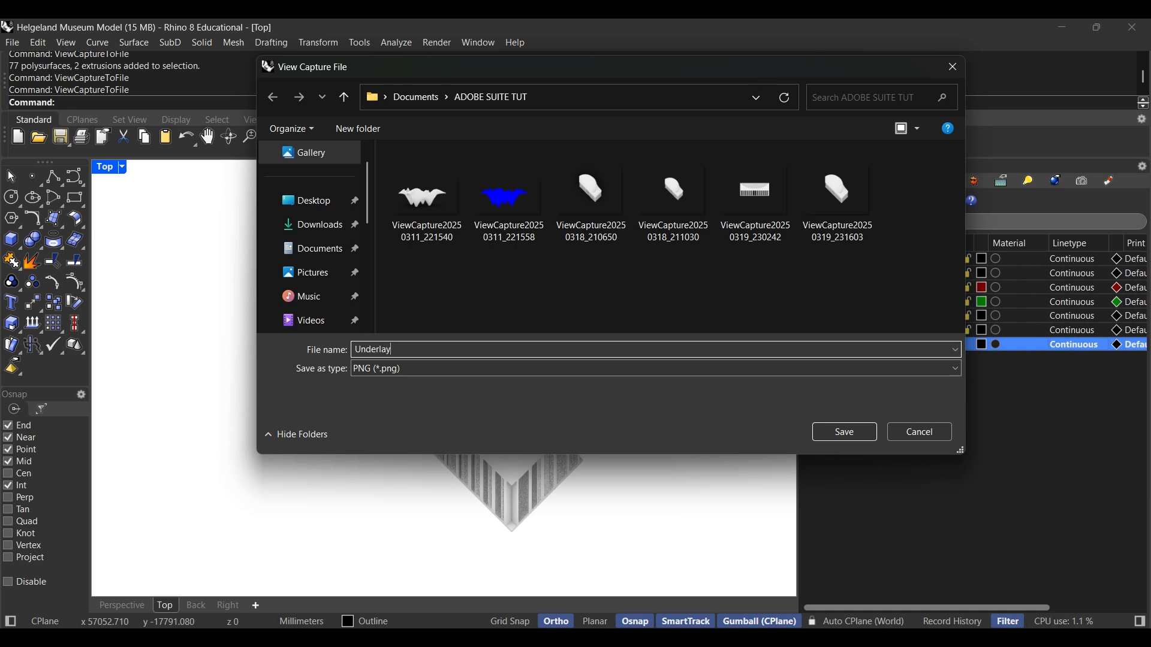
{"action": "key", "text": "Return"}
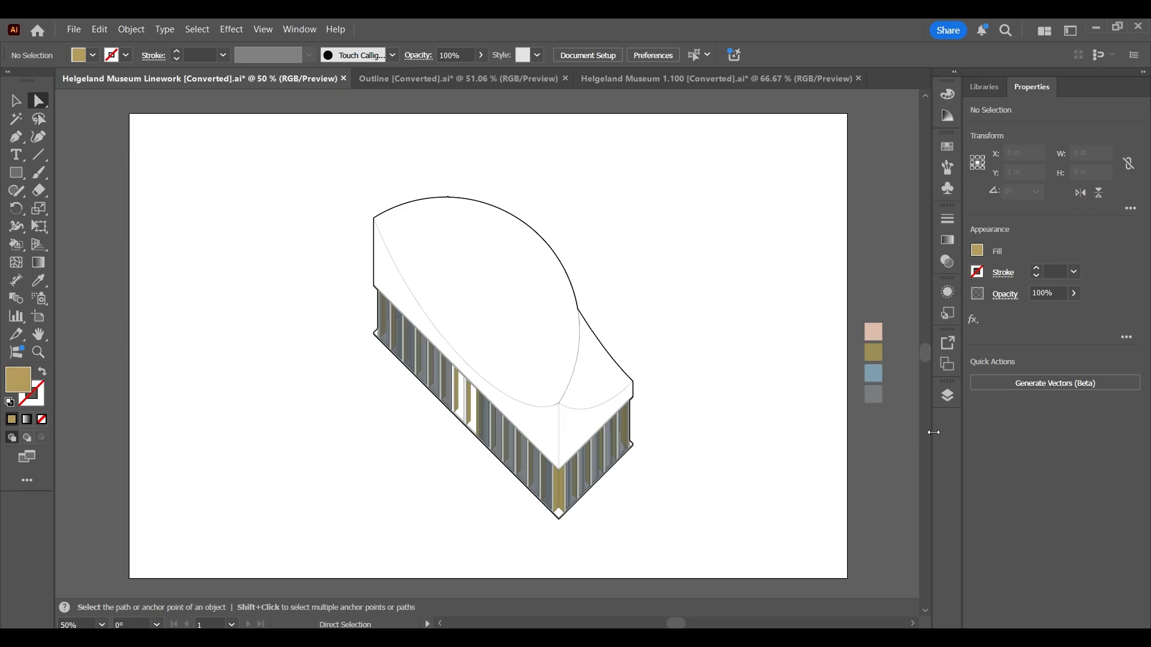
Switch to the Helgeland Museum Linework document in Illustrator, create a new layer and place it directly below Layer 5
{"action": "left_click", "coordinate": [947, 397]}
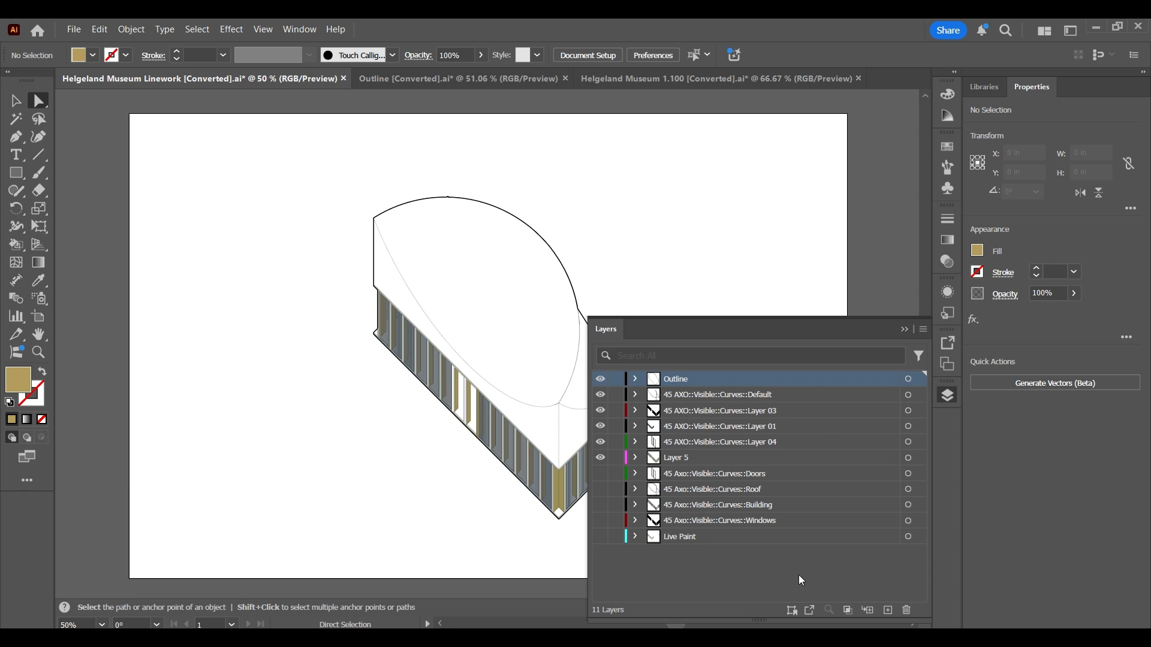
{"action": "left_click", "coordinate": [728, 569]}
{"action": "left_click", "coordinate": [888, 610]}
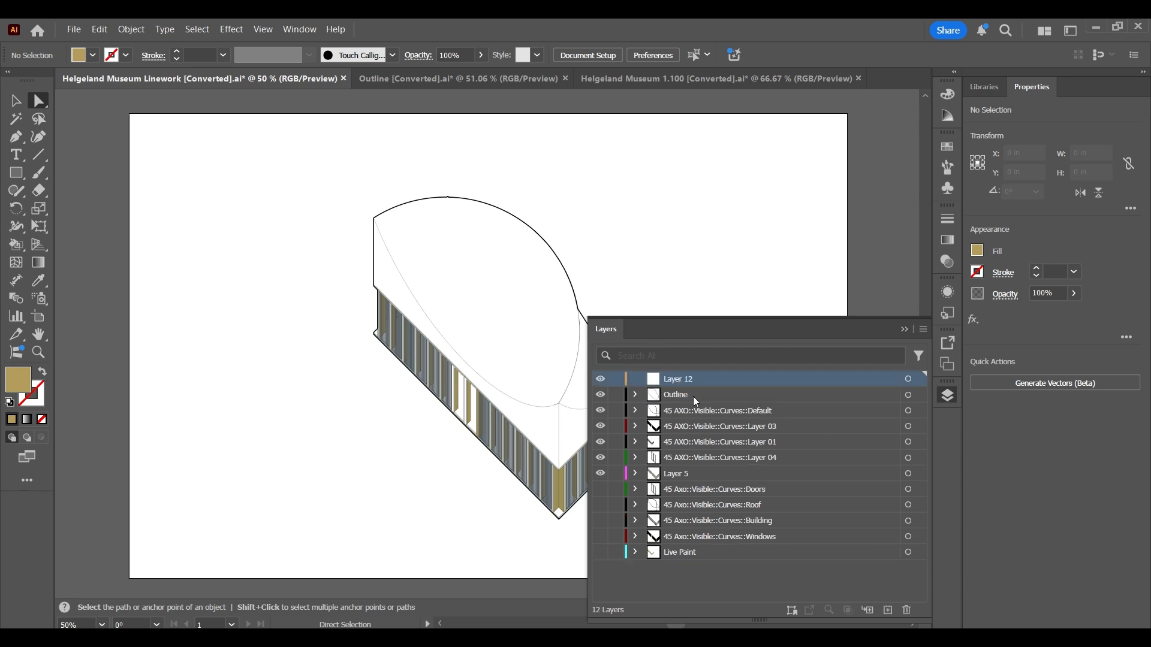
{"action": "left_click_drag", "start_coordinate": [706, 386], "coordinate": [717, 477]}
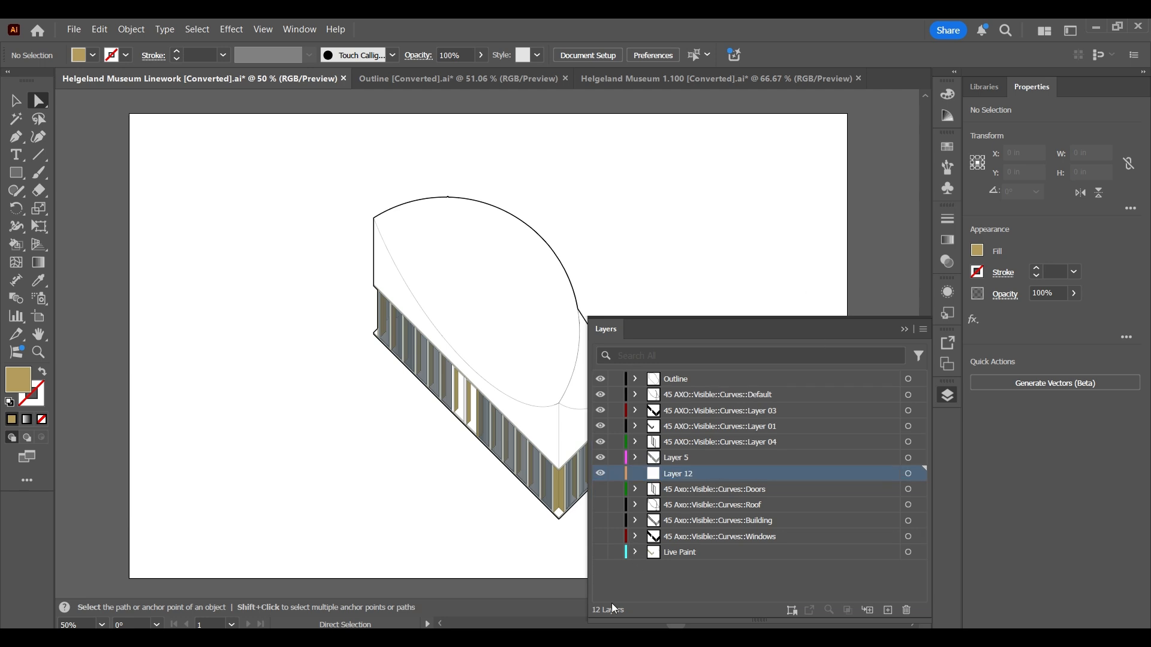
Preview Underlay.png from the ADOBE SUITE TUT folder to check its transparent background, and close the preview
{"action": "left_click", "coordinate": [621, 635]}
{"action": "scroll", "coordinate": [517, 361], "scroll_direction": "down", "scroll_amount": 2}
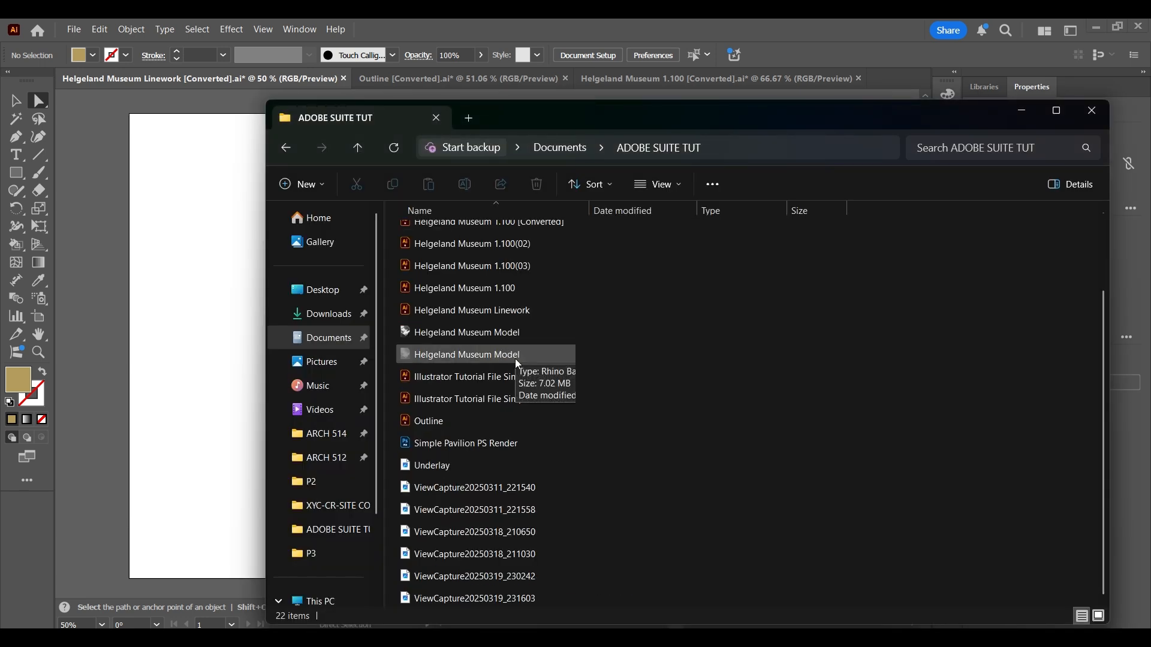
{"action": "left_click", "coordinate": [519, 599]}
{"action": "left_click_drag", "start_coordinate": [245, 491], "coordinate": [541, 548]}
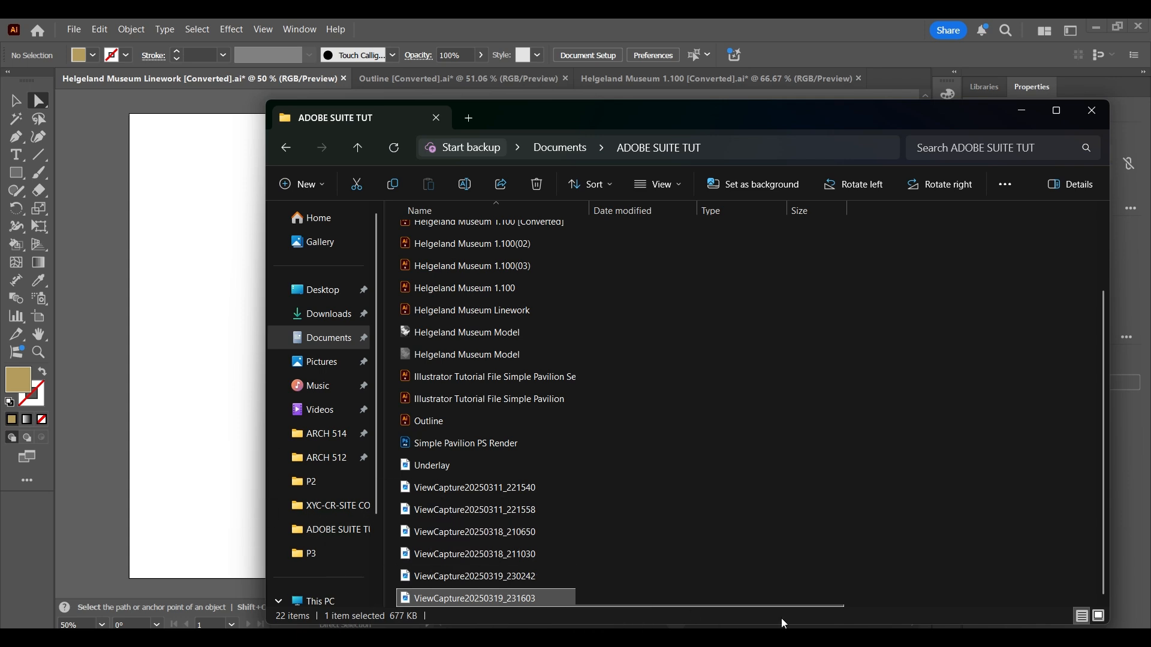
{"action": "double_click", "coordinate": [507, 466]}
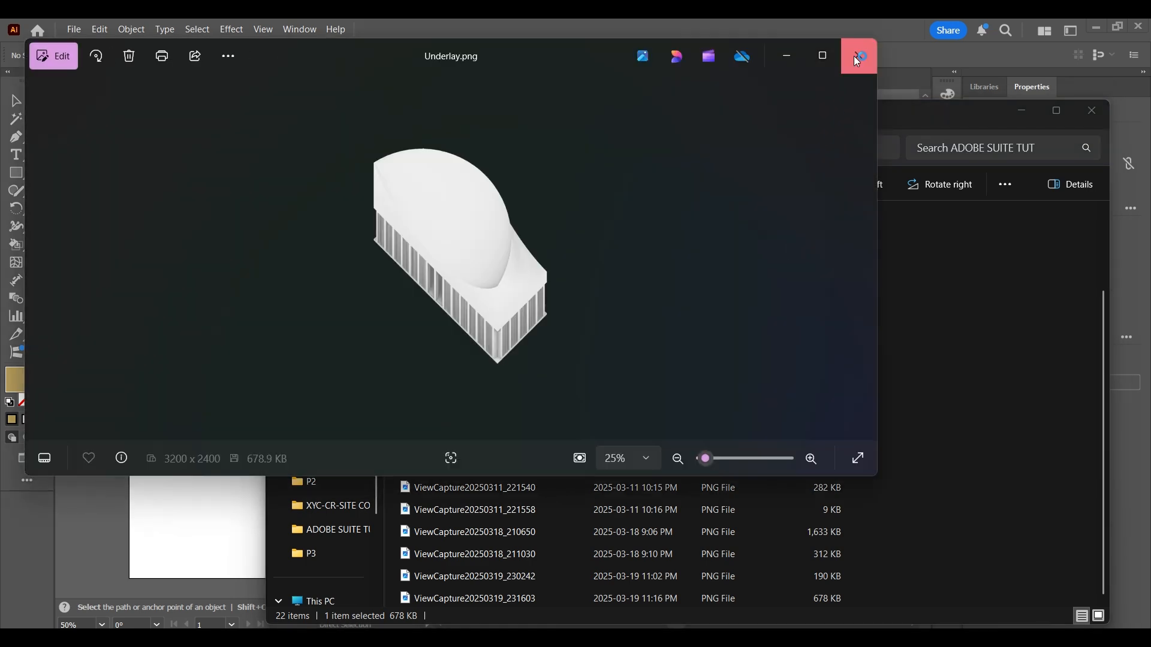
{"action": "left_click", "coordinate": [853, 56]}
Place Underlay.png from the folder into the Helgeland Museum Linework document and move it over the artboard
{"action": "left_click_drag", "start_coordinate": [456, 467], "coordinate": [215, 498]}
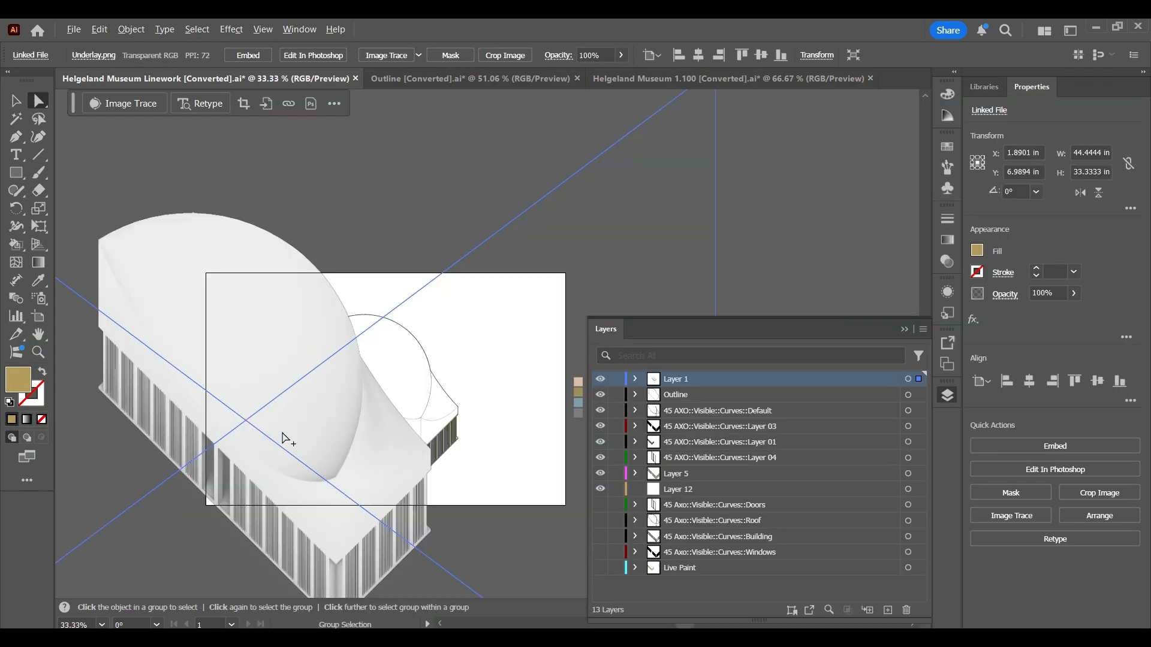
{"action": "scroll", "coordinate": [286, 440], "scroll_direction": "down", "scroll_amount": 2}
{"action": "left_click_drag", "start_coordinate": [286, 439], "coordinate": [359, 413]}
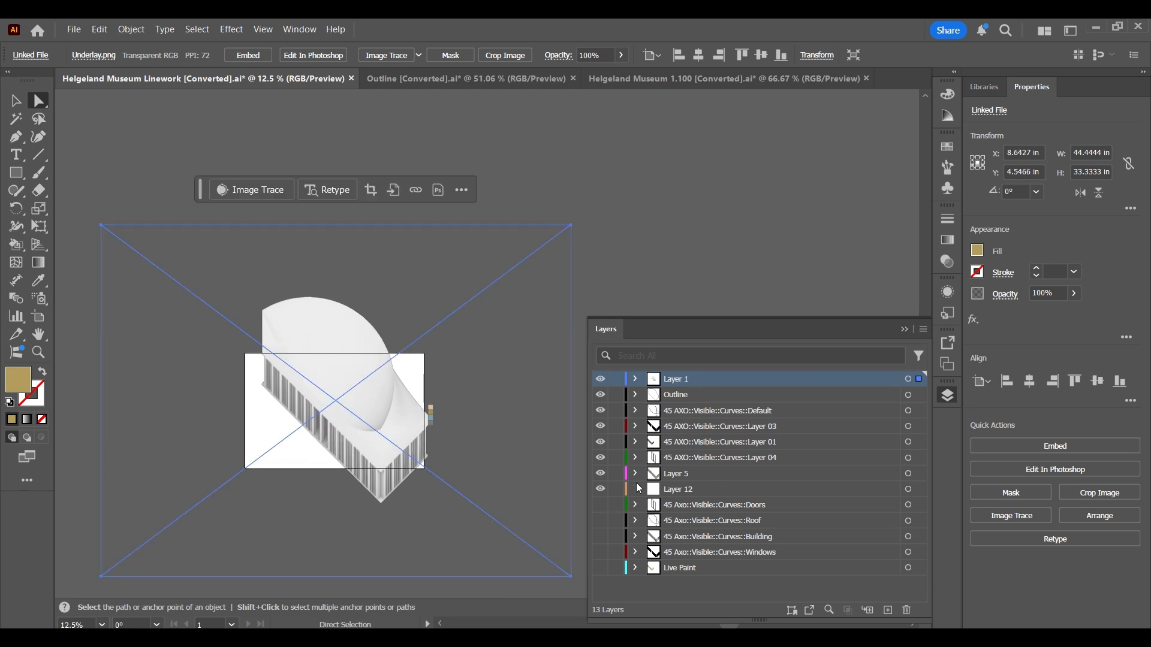
{"action": "left_click", "coordinate": [923, 330]}
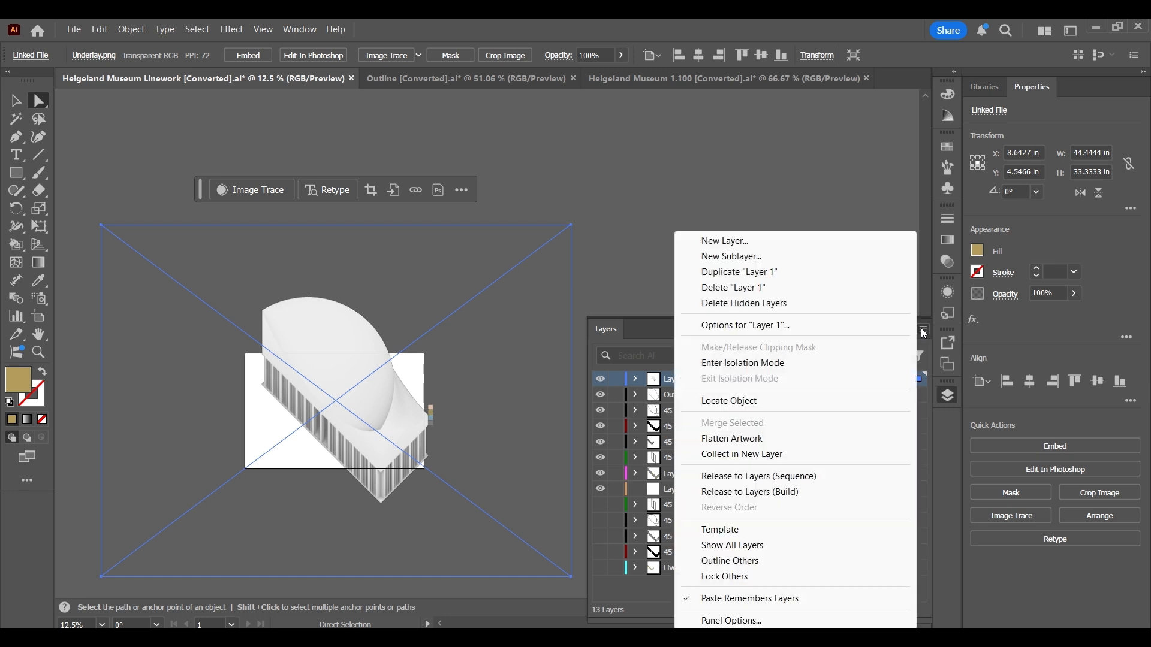
{"action": "left_click", "coordinate": [636, 380]}
{"action": "left_click", "coordinate": [635, 380]}
{"action": "left_click", "coordinate": [636, 380]}
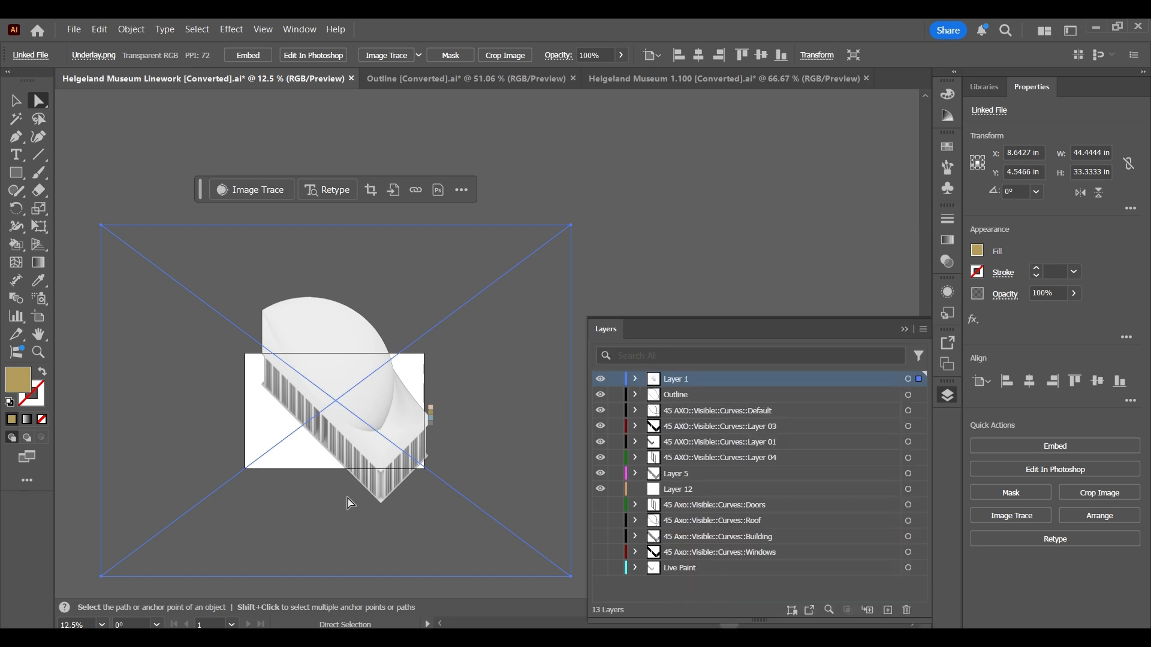
Scale the placed underlay image down to about 10.5 x 7.9 in and position it over the axonometric drawing
{"action": "key", "text": "v"}
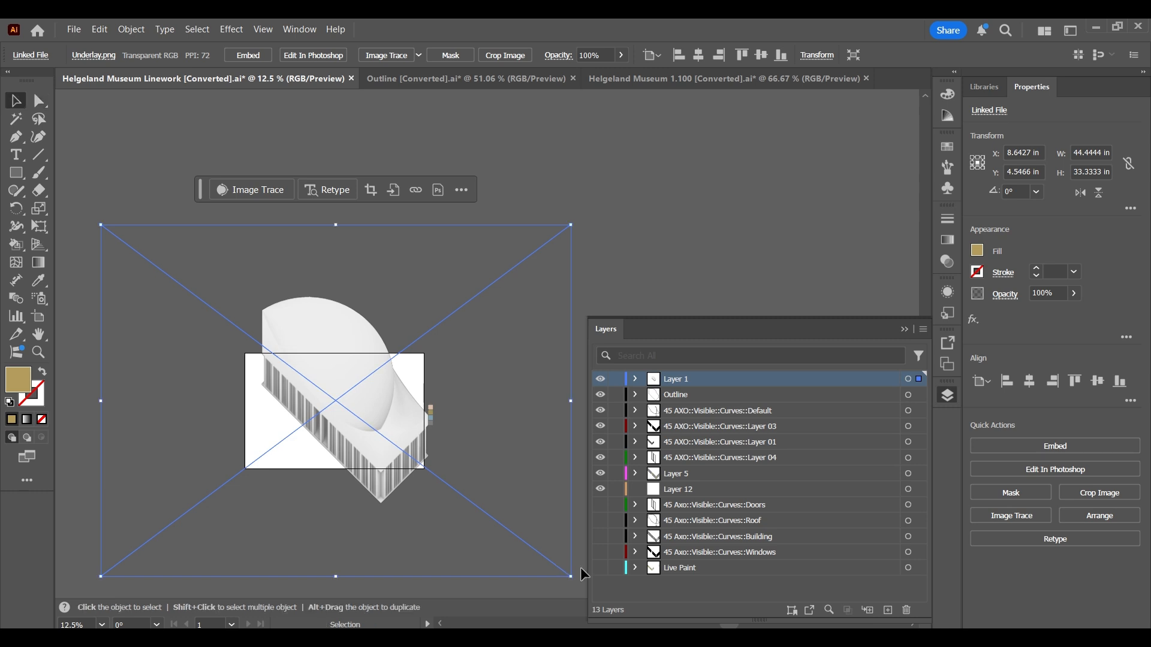
{"action": "left_click_drag", "start_coordinate": [571, 576], "coordinate": [259, 311]}
{"action": "left_click_drag", "start_coordinate": [171, 269], "coordinate": [337, 442]}
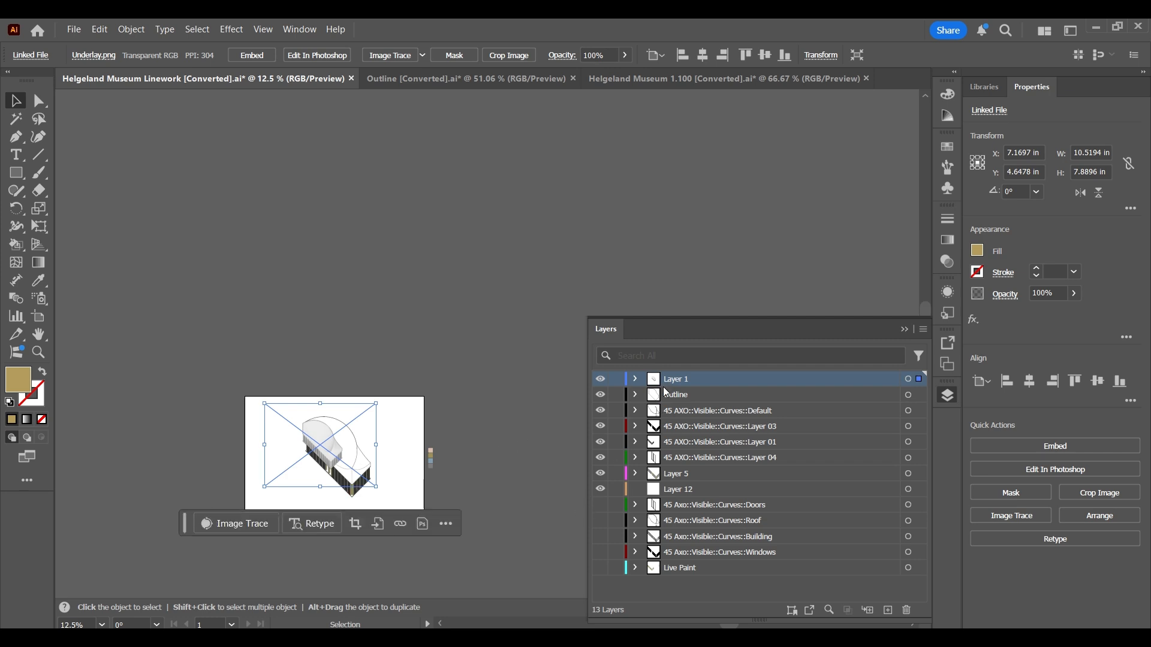
Move the underlay image's Layer 1 directly below Layer 5 and delete the empty Layer 12
{"action": "left_click_drag", "start_coordinate": [666, 384], "coordinate": [677, 483]}
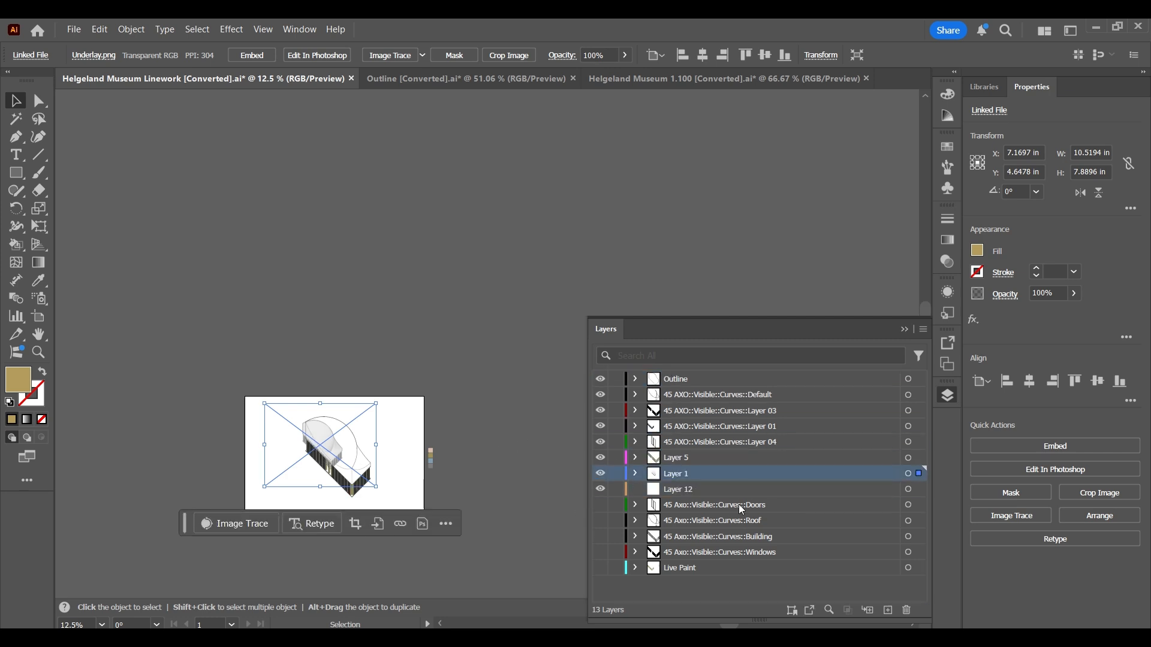
{"action": "left_click", "coordinate": [697, 488]}
{"action": "left_click", "coordinate": [907, 610]}
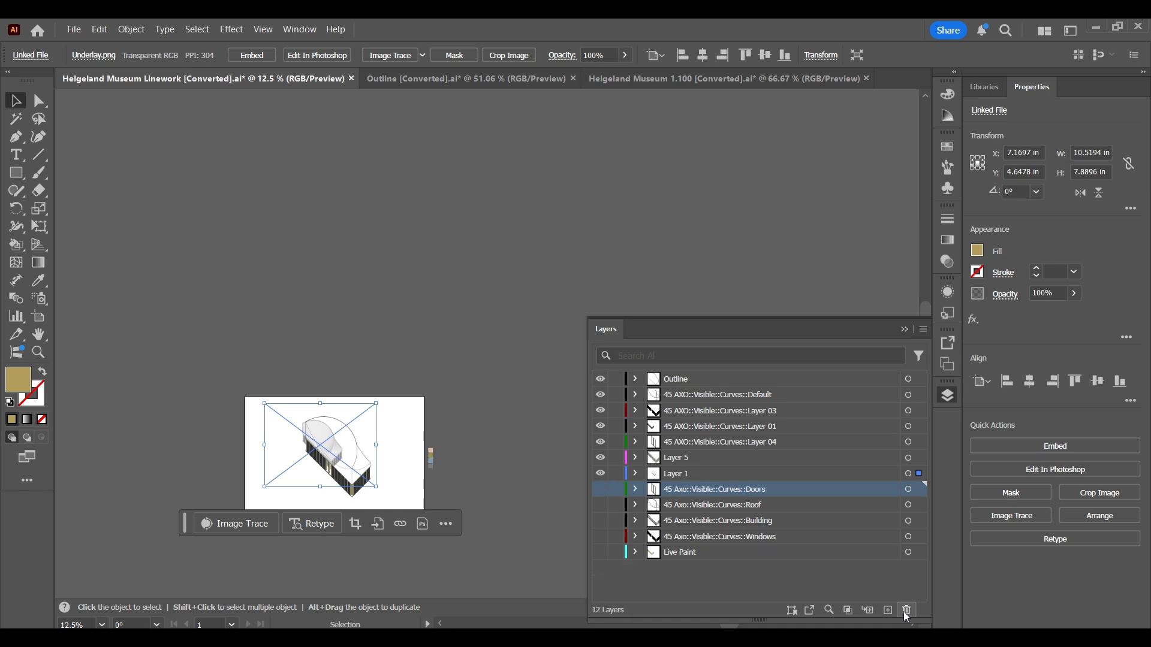
Move the underlay image onto the linework's upper corner, enlarge it to about 19.5 x 14.6 in, and shift it back over the drawing
{"action": "left_click", "coordinate": [534, 510]}
{"action": "scroll", "coordinate": [311, 485], "scroll_direction": "up", "scroll_amount": 3}
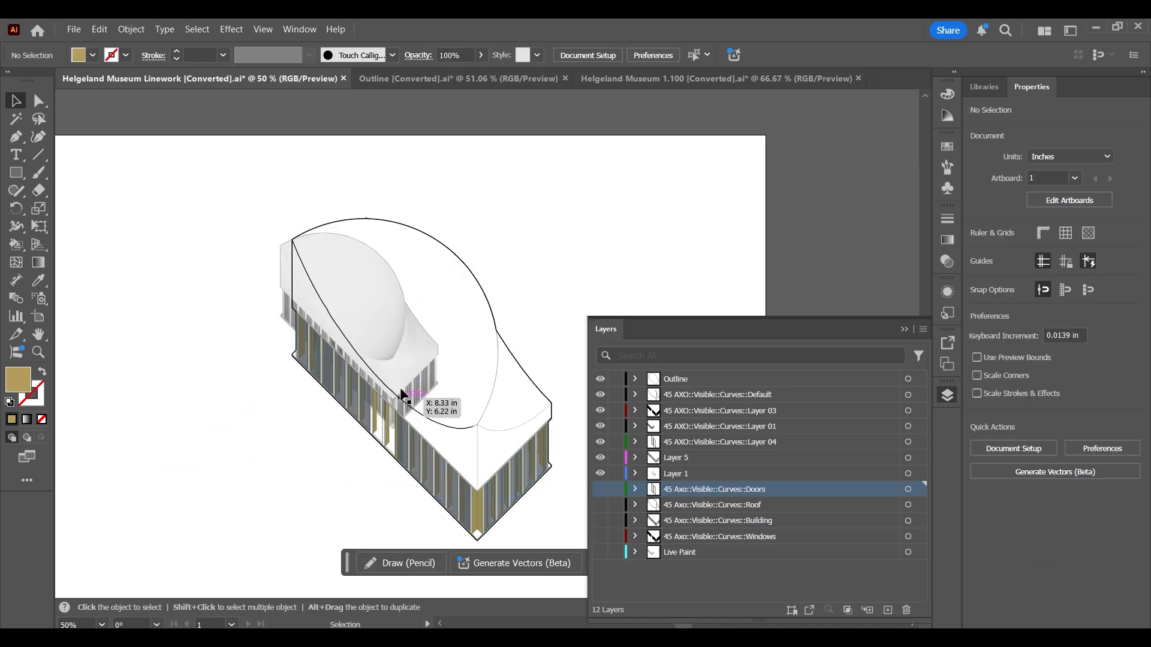
{"action": "mouse_move", "coordinate": [408, 375]}
{"action": "left_mouse_down"}
{"action": "mouse_move", "coordinate": [420, 374]}
{"action": "mouse_move", "coordinate": [416, 361]}
{"action": "mouse_move", "coordinate": [420, 369]}
{"action": "left_mouse_up"}
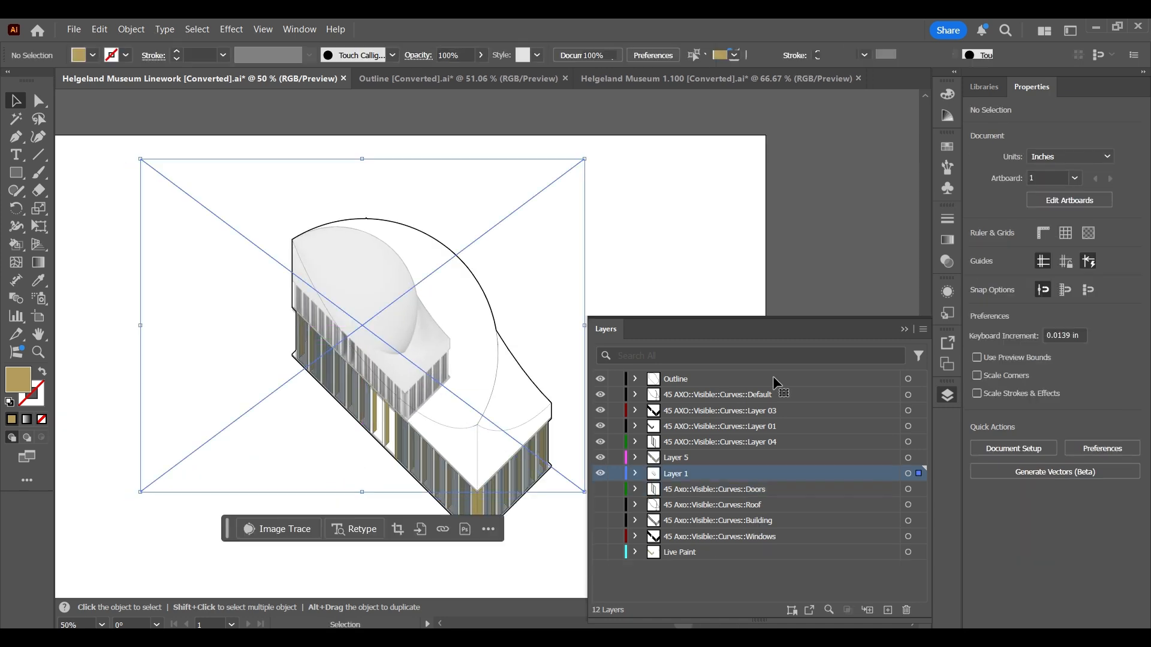
{"action": "left_click", "coordinate": [905, 330]}
{"action": "scroll", "coordinate": [424, 403], "scroll_direction": "down", "scroll_amount": 2}
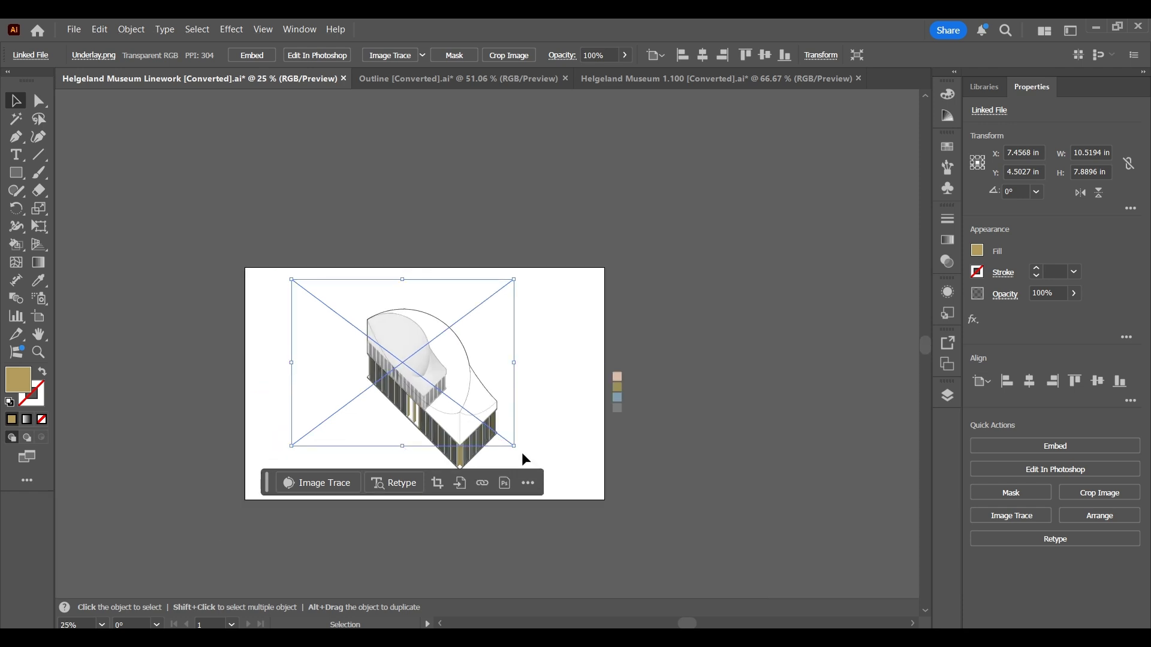
{"action": "left_click_drag", "start_coordinate": [518, 442], "coordinate": [703, 515]}
{"action": "scroll", "coordinate": [732, 537], "scroll_direction": "down", "scroll_amount": 2}
{"action": "left_click_drag", "start_coordinate": [524, 397], "coordinate": [462, 361]}
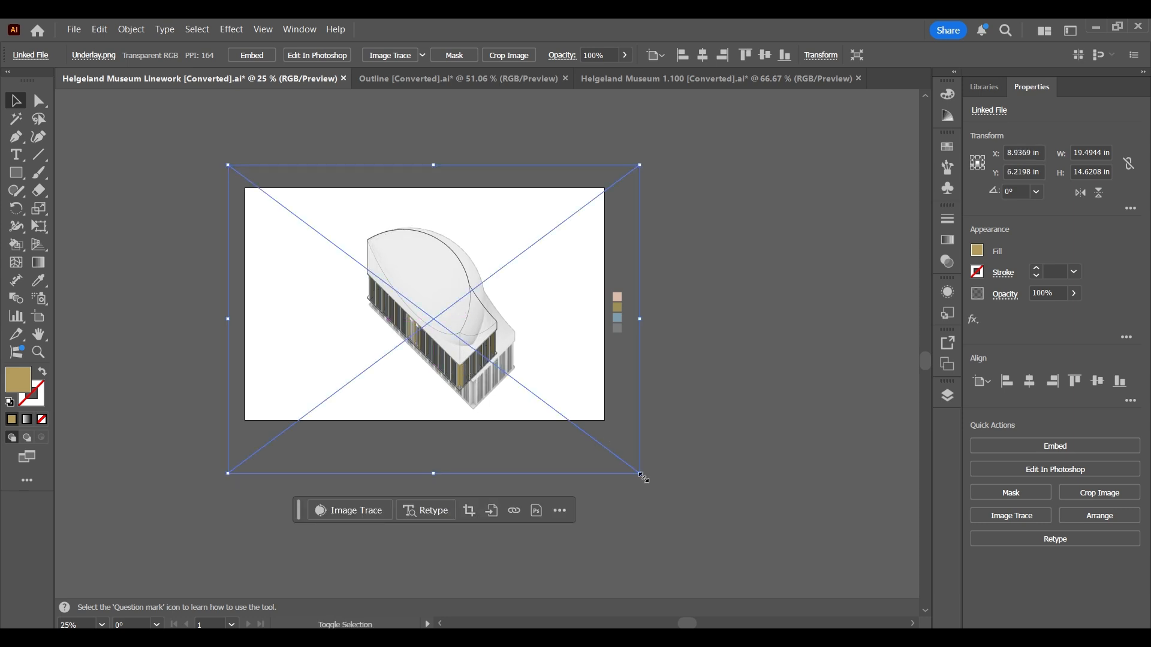
Reduce the underlay image to about 16.7 x 12.5 in and move its roof corner onto the linework's upper corner
{"action": "left_click_drag", "start_coordinate": [642, 477], "coordinate": [569, 430]}
{"action": "left_click_drag", "start_coordinate": [343, 232], "coordinate": [364, 245]}
{"action": "left_click_drag", "start_coordinate": [601, 426], "coordinate": [604, 444]}
{"action": "scroll", "coordinate": [364, 230], "scroll_direction": "up", "scroll_amount": 3}
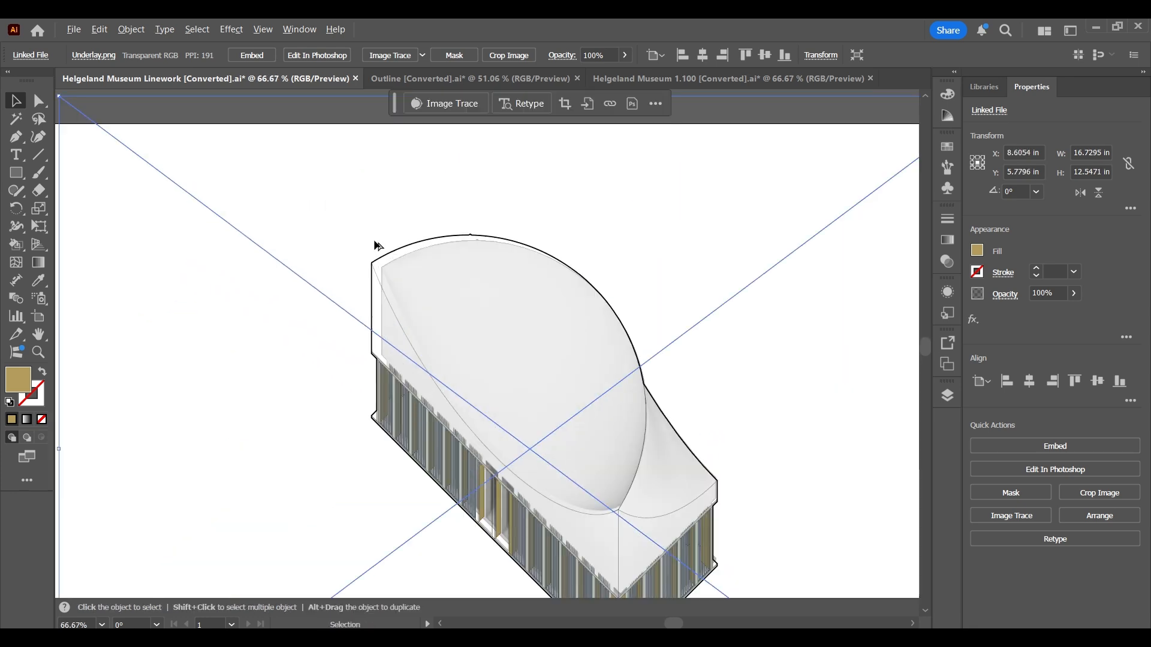
{"action": "left_click_drag", "start_coordinate": [429, 296], "coordinate": [419, 291]}
{"action": "scroll", "coordinate": [454, 310], "scroll_direction": "down", "scroll_amount": 2}
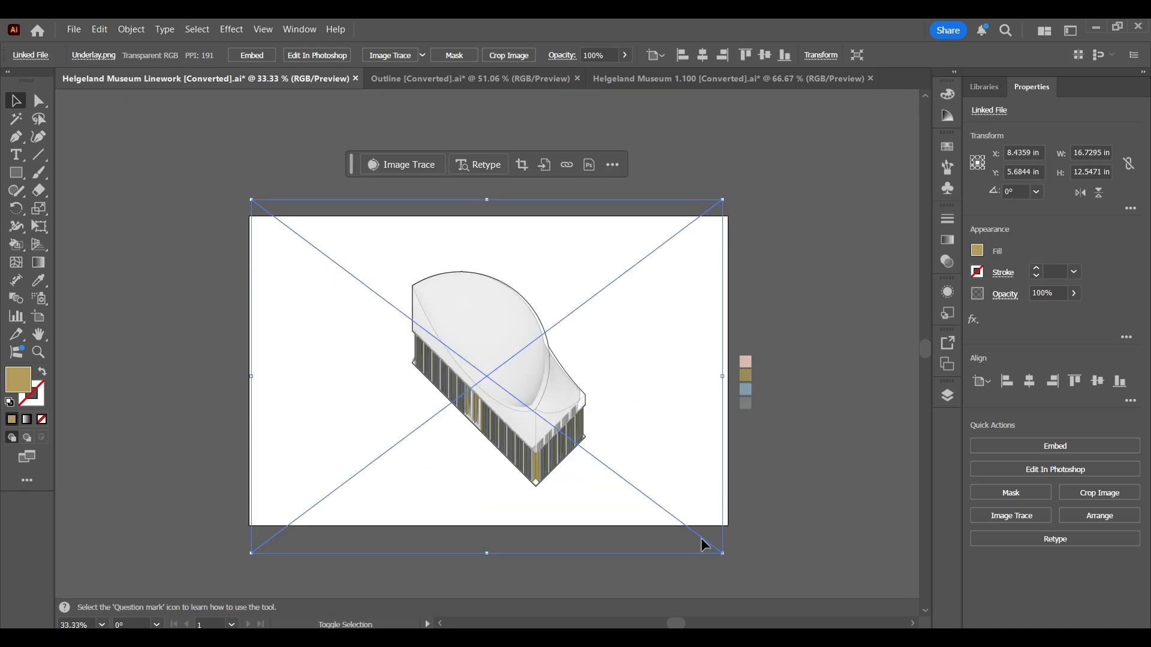
Enlarge the underlay image to about 17.2 x 12.9 in and shift it to match the building outline
{"action": "left_click_drag", "start_coordinate": [722, 552], "coordinate": [732, 562]}
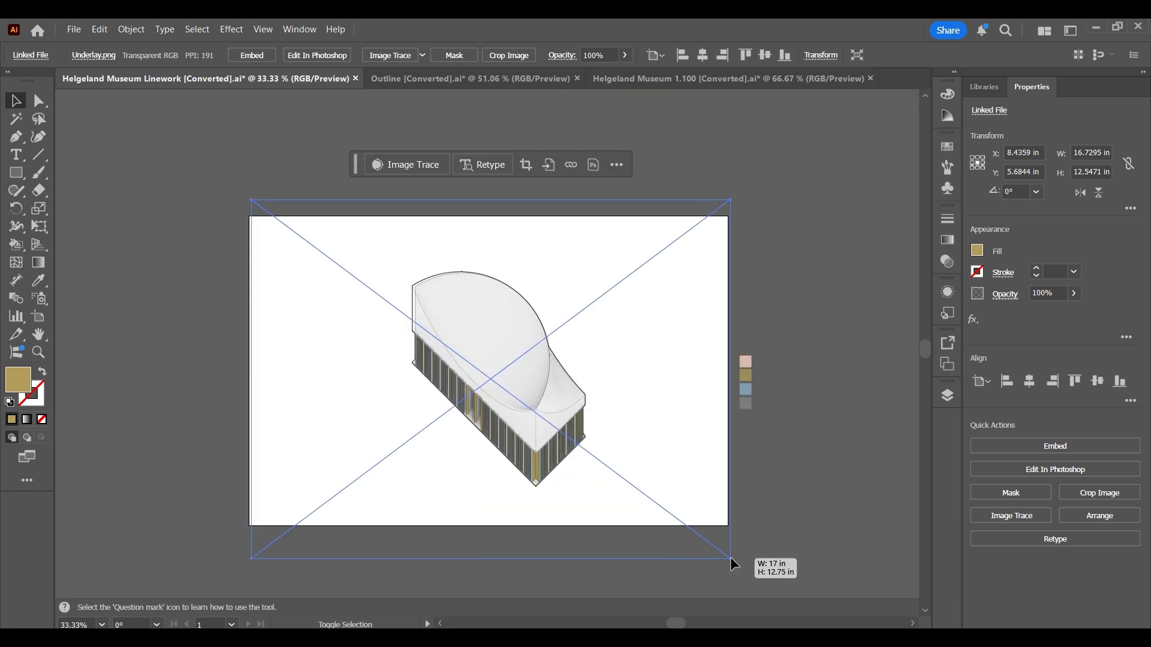
{"action": "scroll", "coordinate": [448, 319], "scroll_direction": "up", "scroll_amount": 3}
{"action": "left_click_drag", "start_coordinate": [449, 319], "coordinate": [438, 321]}
{"action": "scroll", "coordinate": [438, 321], "scroll_direction": "down", "scroll_amount": 3}
{"action": "left_click_drag", "start_coordinate": [730, 581], "coordinate": [736, 584]}
{"action": "scroll", "coordinate": [590, 425], "scroll_direction": "up", "scroll_amount": 3}
{"action": "scroll", "coordinate": [590, 422], "scroll_direction": "down", "scroll_amount": 3}
{"action": "scroll", "coordinate": [603, 444], "scroll_direction": "up", "scroll_amount": 2}
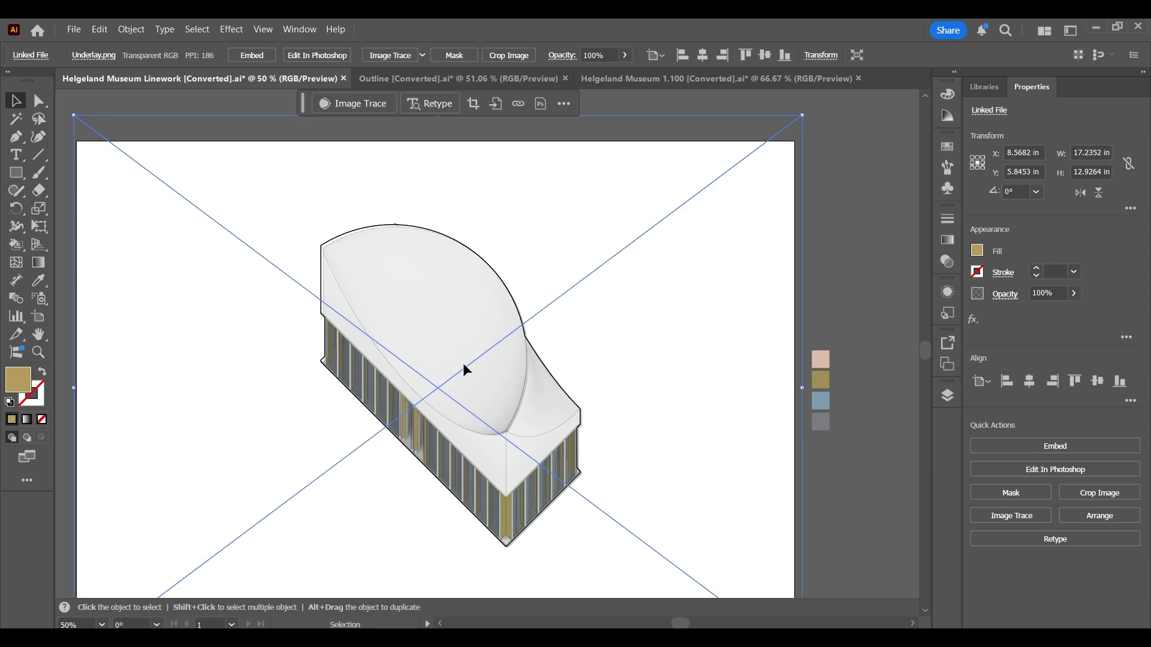
Fine-tune the underlay image to about 17.3 x 13 in, nudge it exactly onto the linework, and deselect it
{"action": "left_click_drag", "start_coordinate": [462, 362], "coordinate": [460, 361]}
{"action": "scroll", "coordinate": [560, 419], "scroll_direction": "up", "scroll_amount": 3}
{"action": "scroll", "coordinate": [561, 419], "scroll_direction": "down", "scroll_amount": 4}
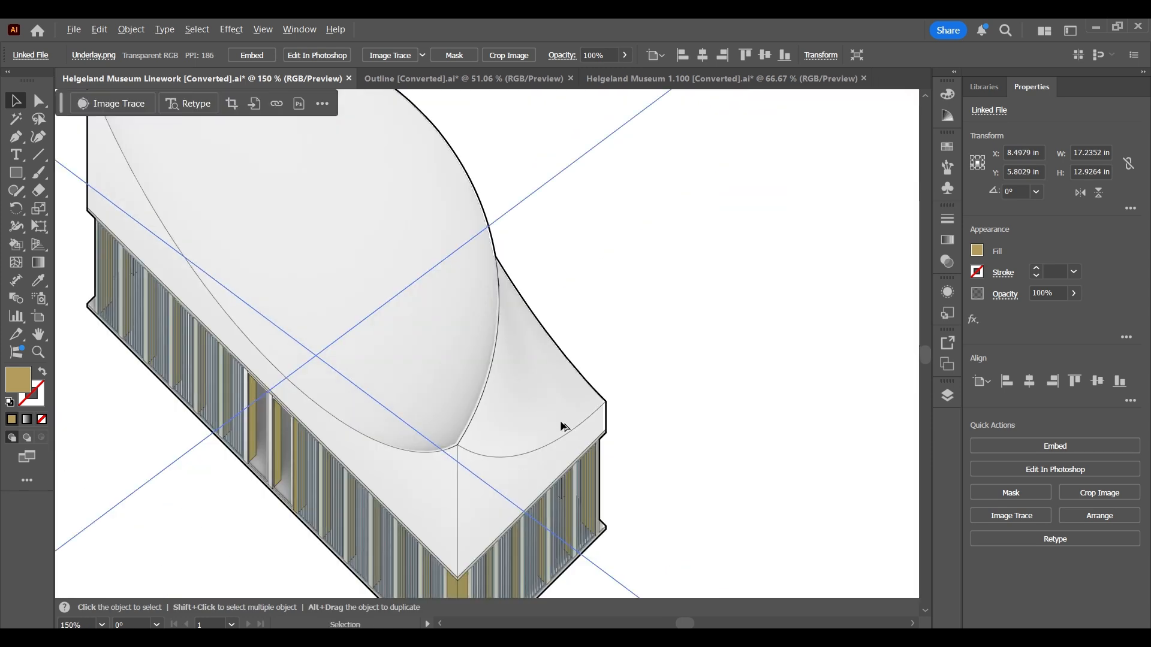
{"action": "left_click_drag", "start_coordinate": [721, 399], "coordinate": [726, 405]}
{"action": "scroll", "coordinate": [613, 434], "scroll_direction": "up", "scroll_amount": 4}
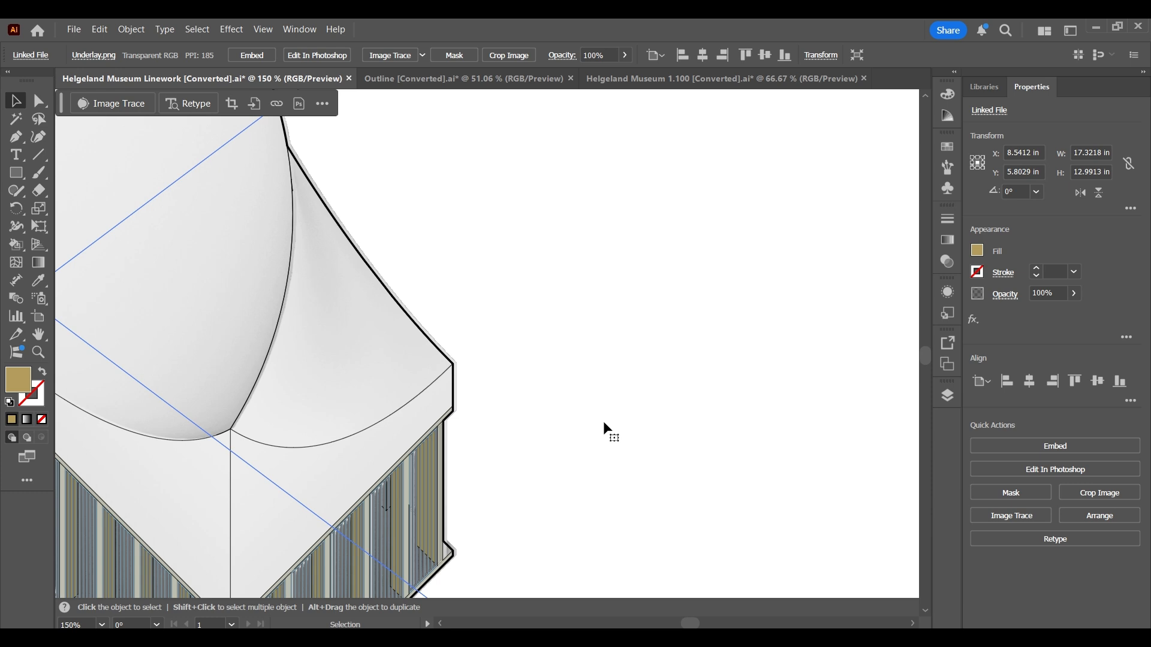
{"action": "key", "text": "Left"}
{"action": "key", "text": "Left"}
{"action": "key", "text": "Down"}
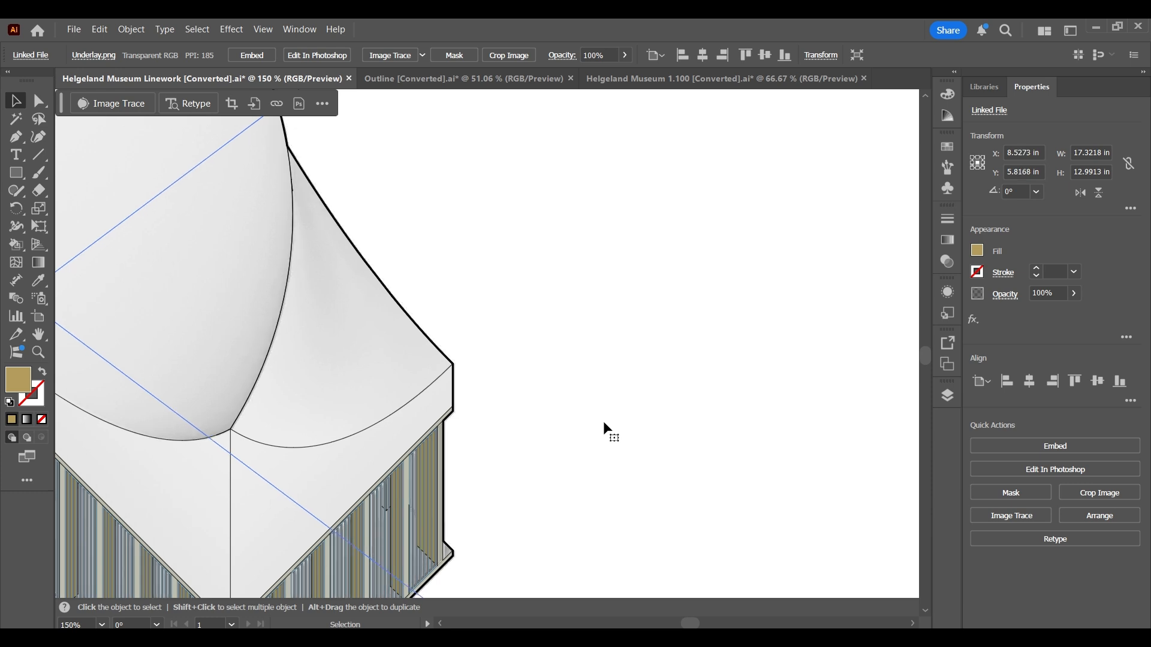
{"action": "scroll", "coordinate": [600, 418], "scroll_direction": "down", "scroll_amount": 4}
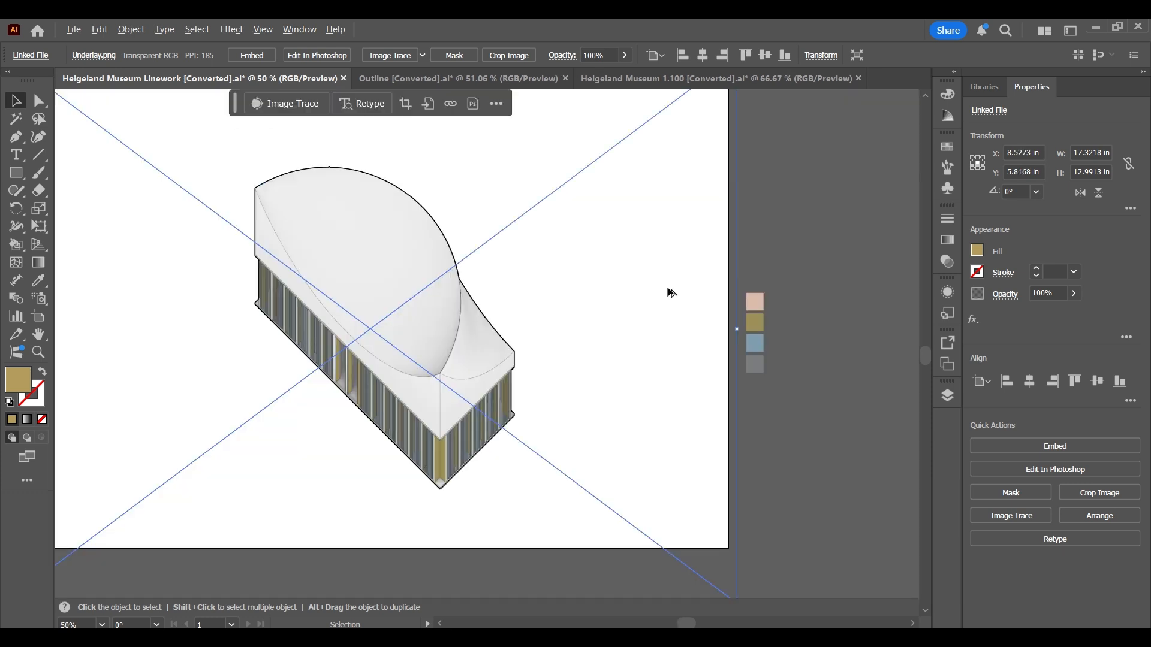
{"action": "left_click", "coordinate": [668, 290]}
{"action": "scroll", "coordinate": [306, 172], "scroll_direction": "up", "scroll_amount": 4}
{"action": "scroll", "coordinate": [306, 173], "scroll_direction": "down", "scroll_amount": 4}
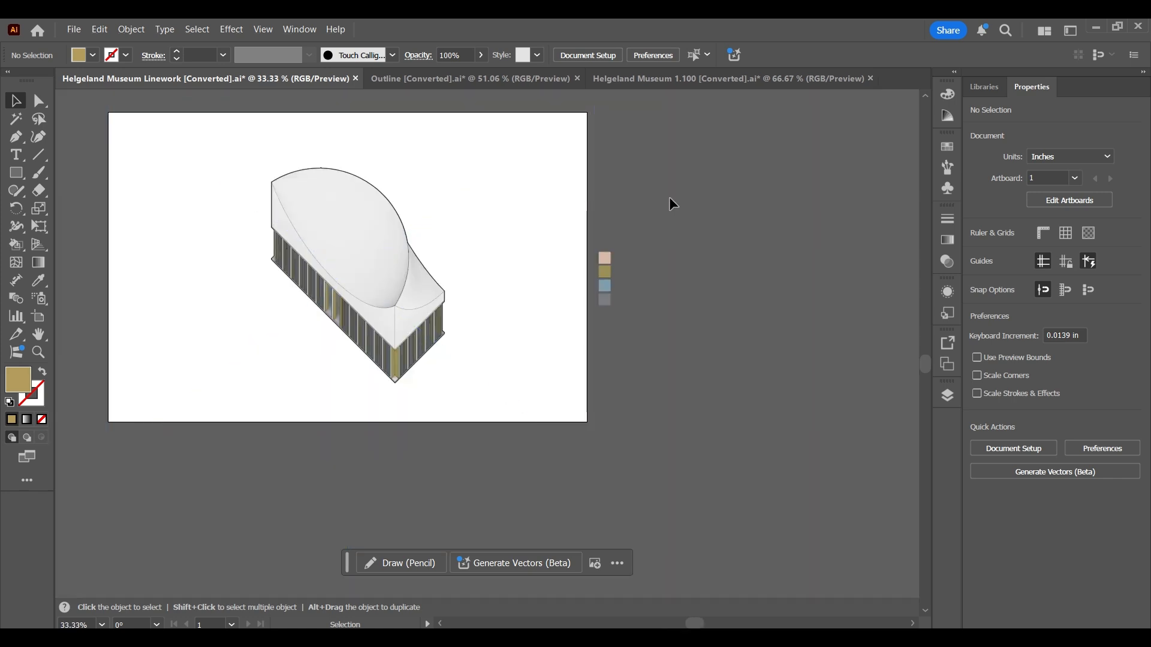
Toggle the visibility of Layer 1 to compare the axonometric with and without the shaded underlay
{"action": "left_click", "coordinate": [955, 401]}
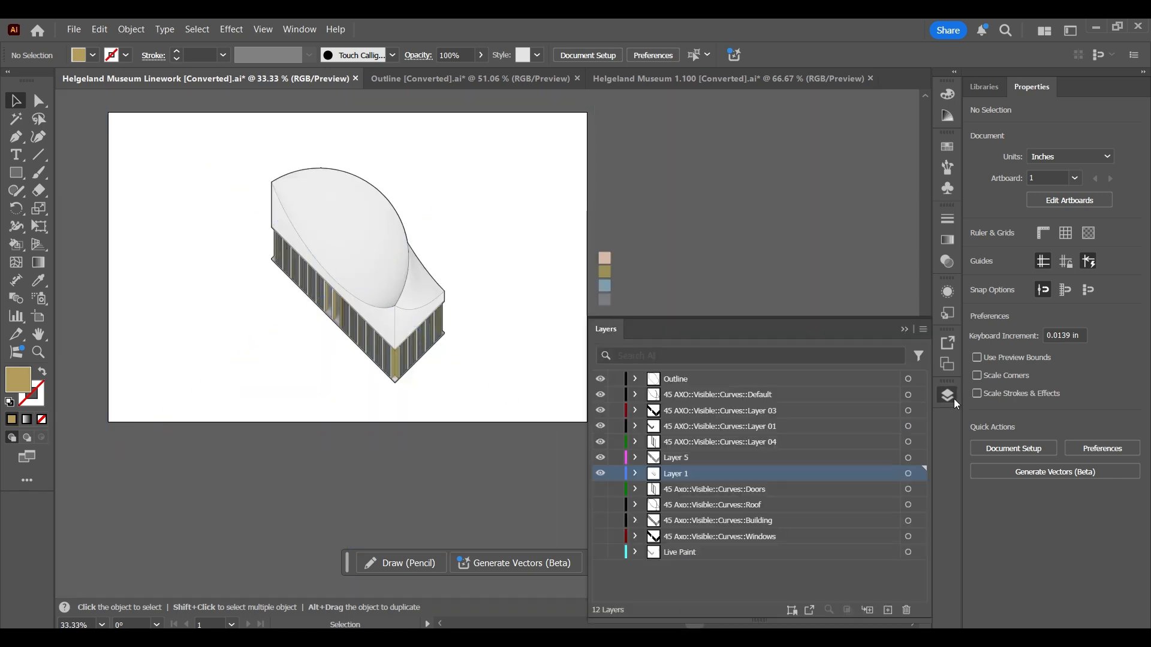
{"action": "scroll", "coordinate": [360, 347], "scroll_direction": "up", "scroll_amount": 2}
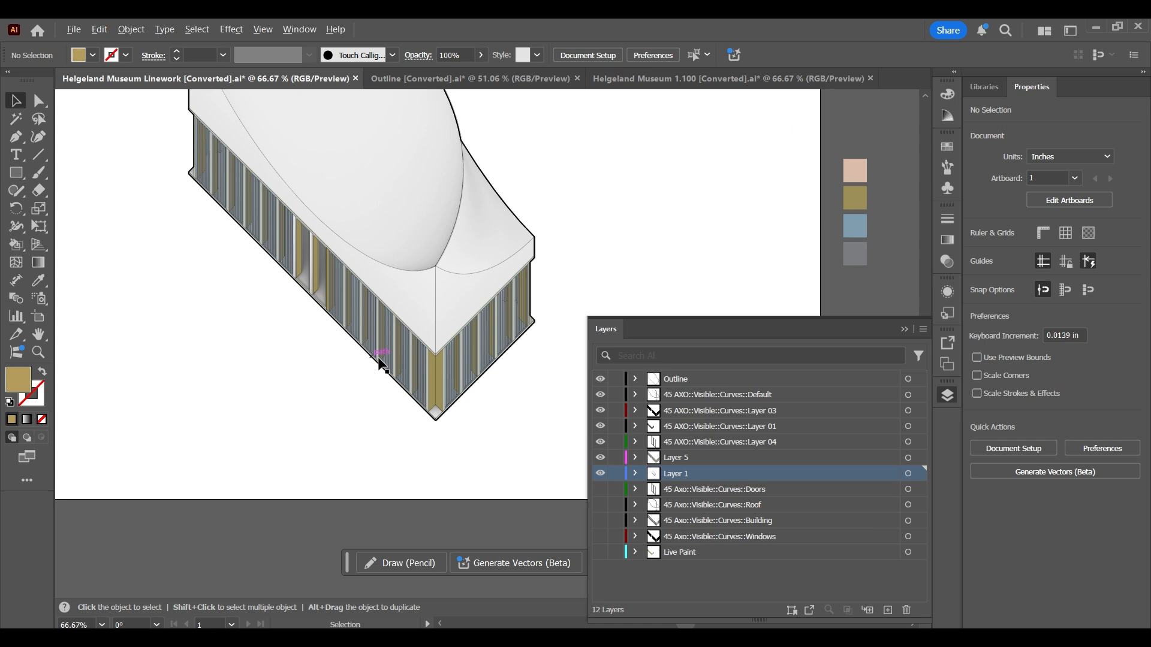
{"action": "left_click", "coordinate": [601, 474]}
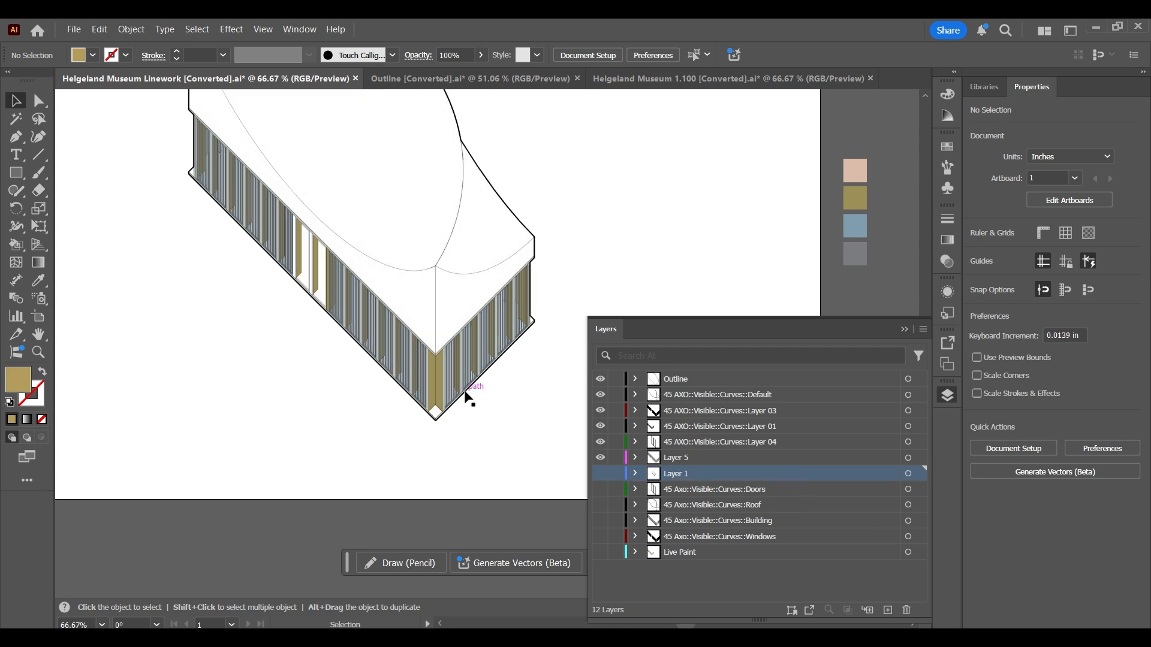
{"action": "scroll", "coordinate": [467, 389], "scroll_direction": "up", "scroll_amount": 3}
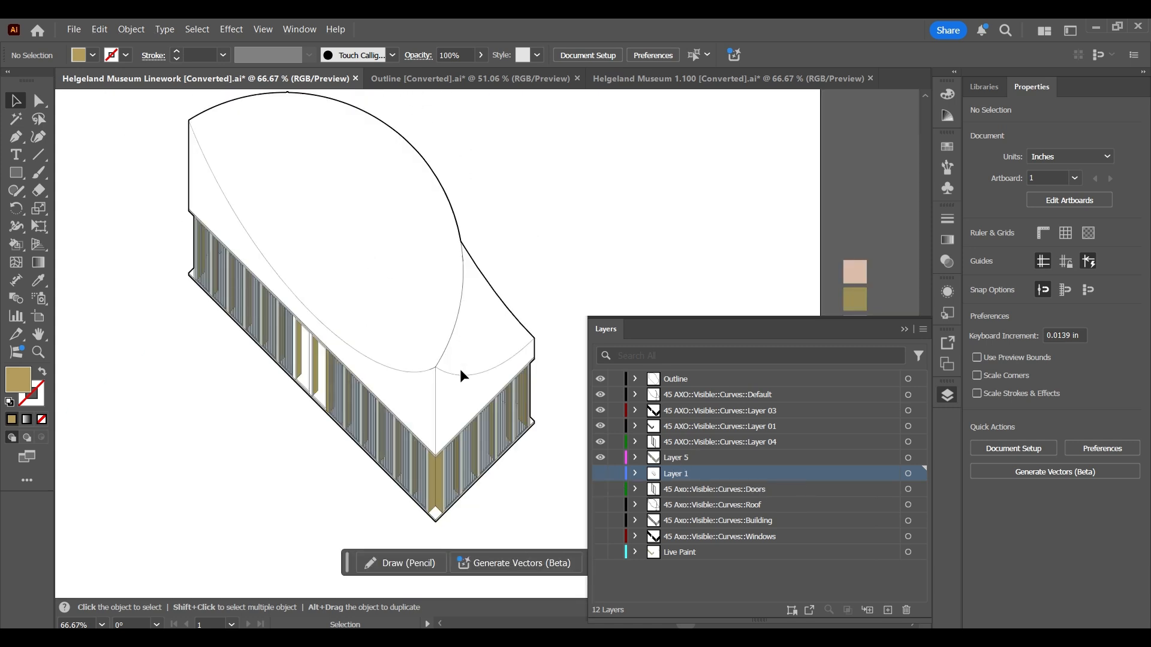
{"action": "left_click", "coordinate": [601, 474]}
{"action": "left_click", "coordinate": [601, 474]}
{"action": "left_click", "coordinate": [600, 474]}
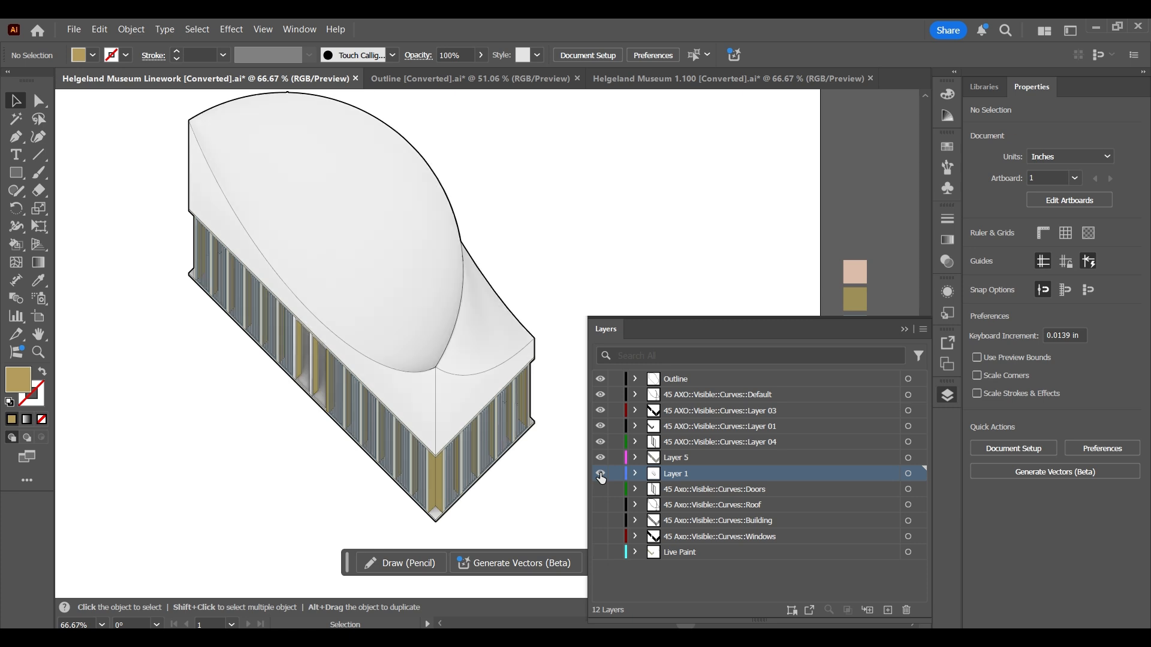
{"action": "left_click", "coordinate": [601, 474]}
{"action": "left_click", "coordinate": [600, 474]}
{"action": "scroll", "coordinate": [446, 370], "scroll_direction": "down", "scroll_amount": 3}
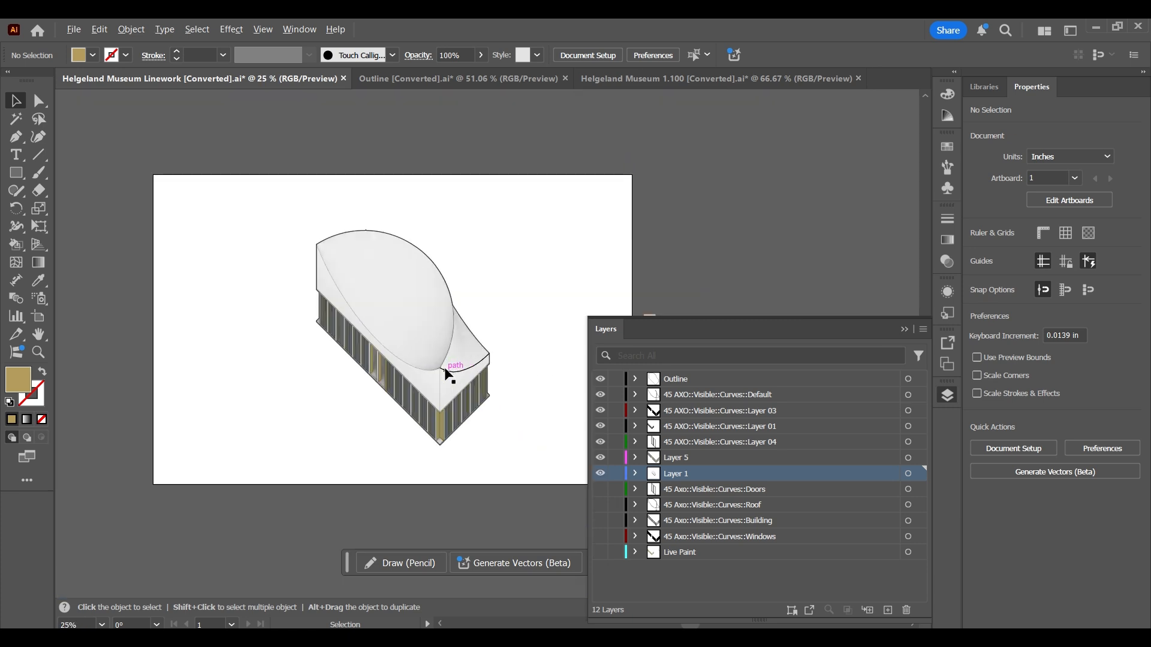
{"action": "scroll", "coordinate": [446, 370], "scroll_direction": "up", "scroll_amount": 3}
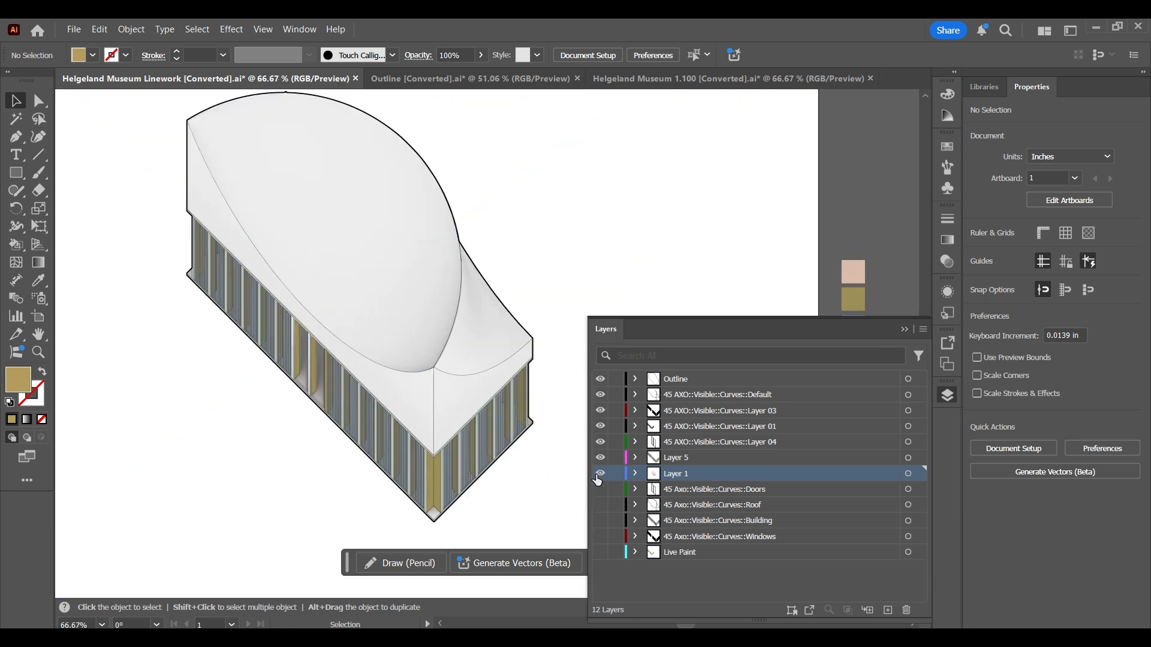
Select the underlay image on Layer 1, set its opacity to 47%, and deselect it
{"action": "left_click", "coordinate": [923, 476]}
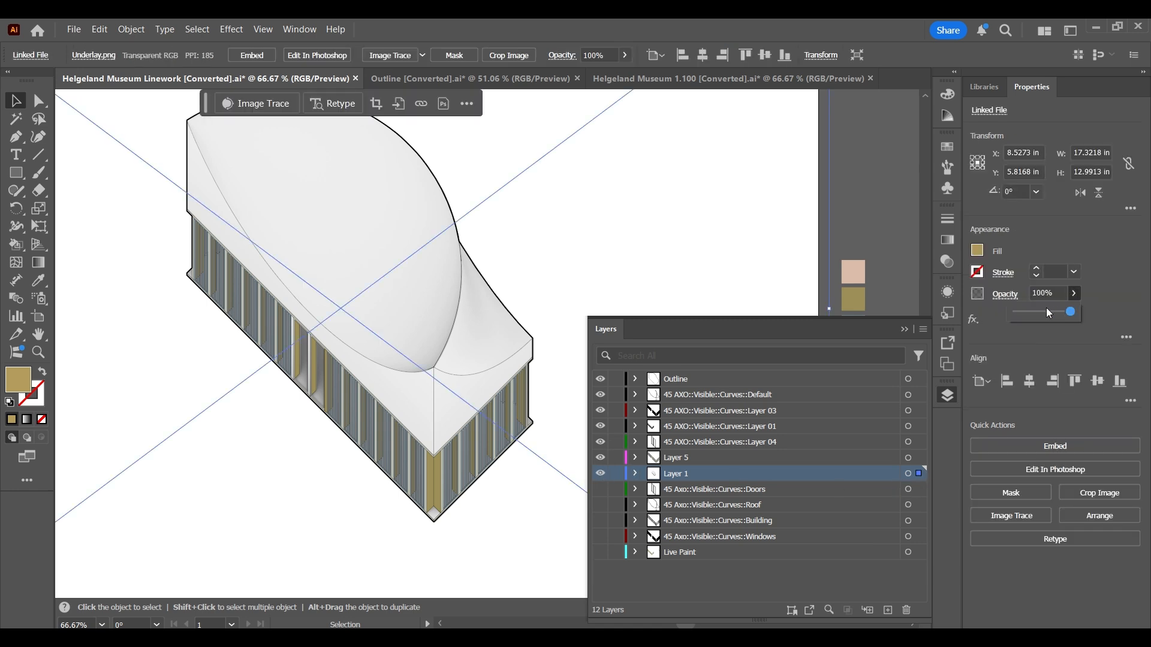
{"action": "left_click_drag", "start_coordinate": [1047, 313], "coordinate": [1032, 312]}
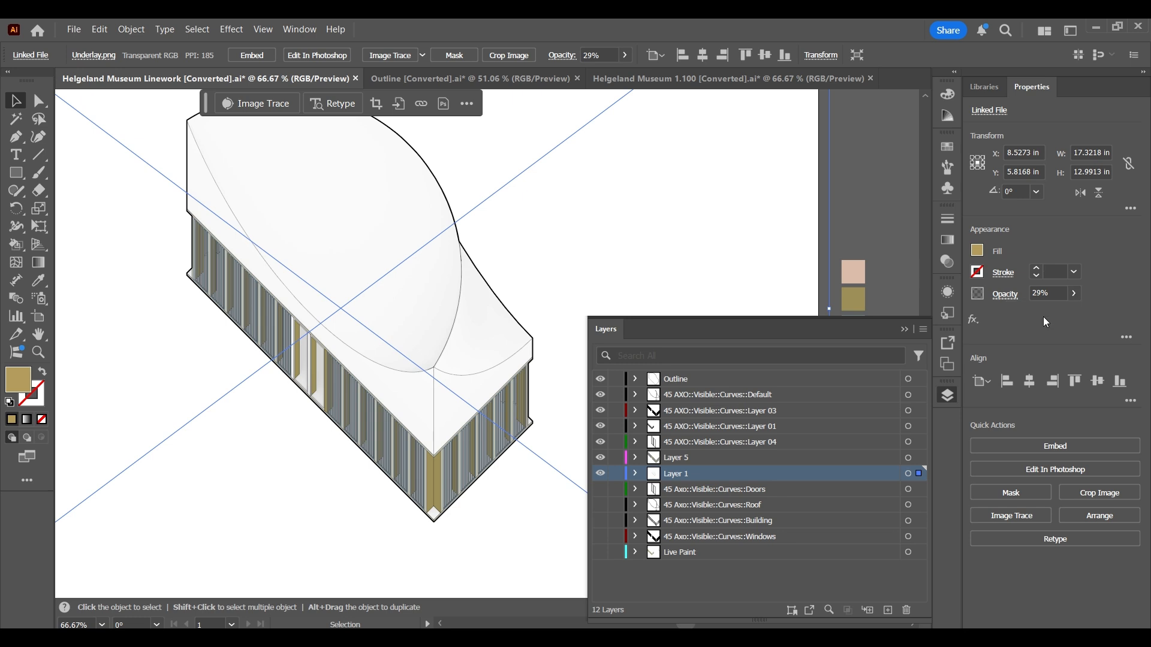
{"action": "left_click", "coordinate": [1044, 316]}
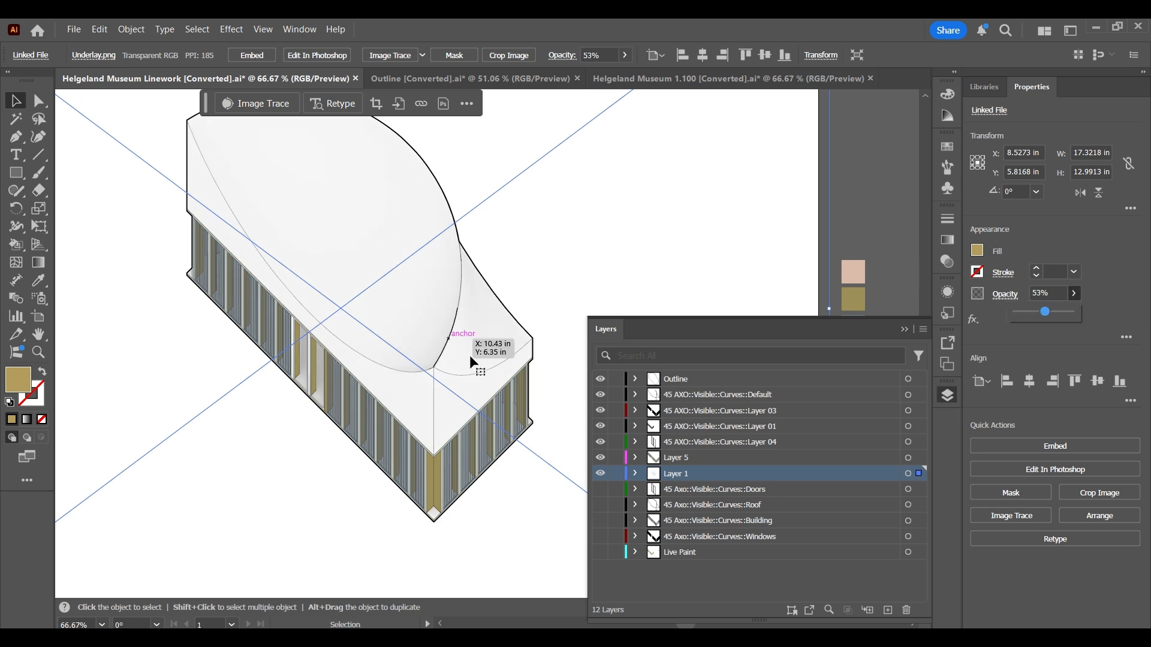
{"action": "left_click_drag", "start_coordinate": [1046, 312], "coordinate": [1045, 306]}
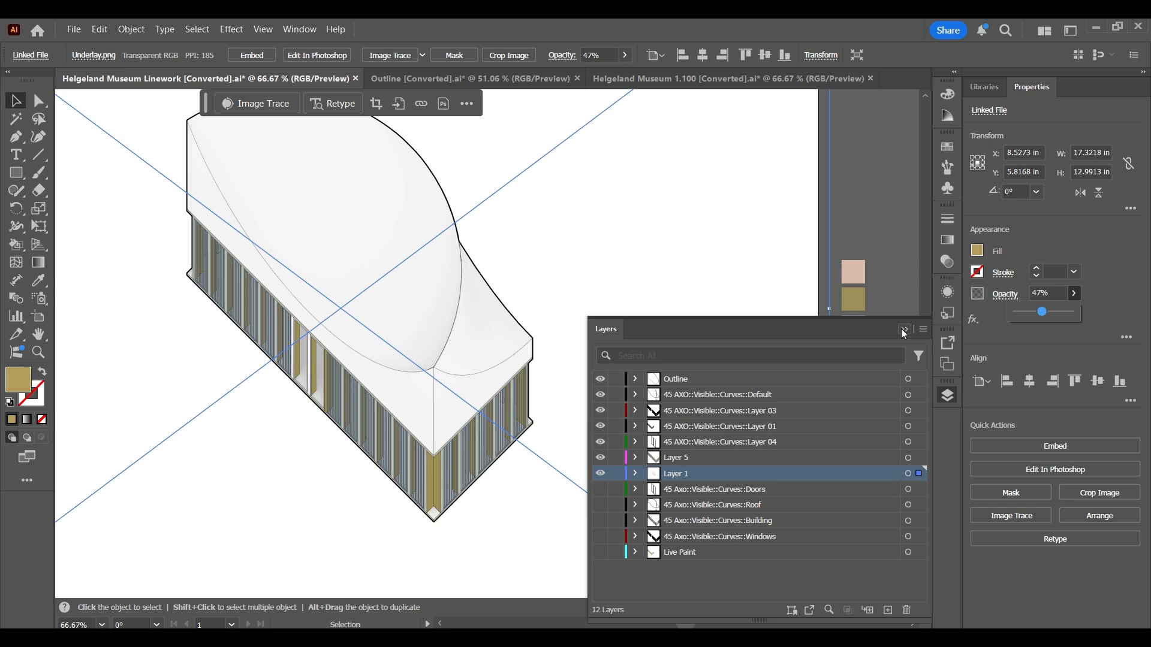
{"action": "left_click", "coordinate": [615, 474]}
{"action": "left_click", "coordinate": [906, 330]}
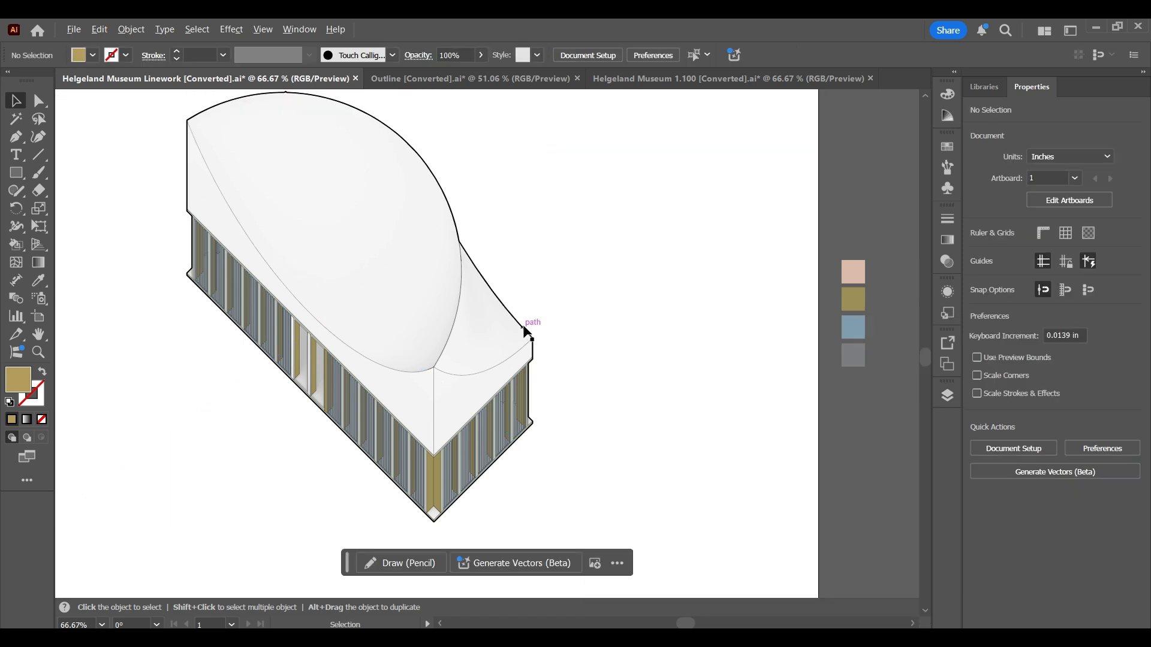
Examine the roof shading and colored facade of the axonometric, close up and across the whole artboard
{"action": "scroll", "coordinate": [522, 329], "scroll_direction": "down", "scroll_amount": 2}
{"action": "scroll", "coordinate": [393, 242], "scroll_direction": "up", "scroll_amount": 2}
{"action": "scroll", "coordinate": [413, 327], "scroll_direction": "down", "scroll_amount": 1}
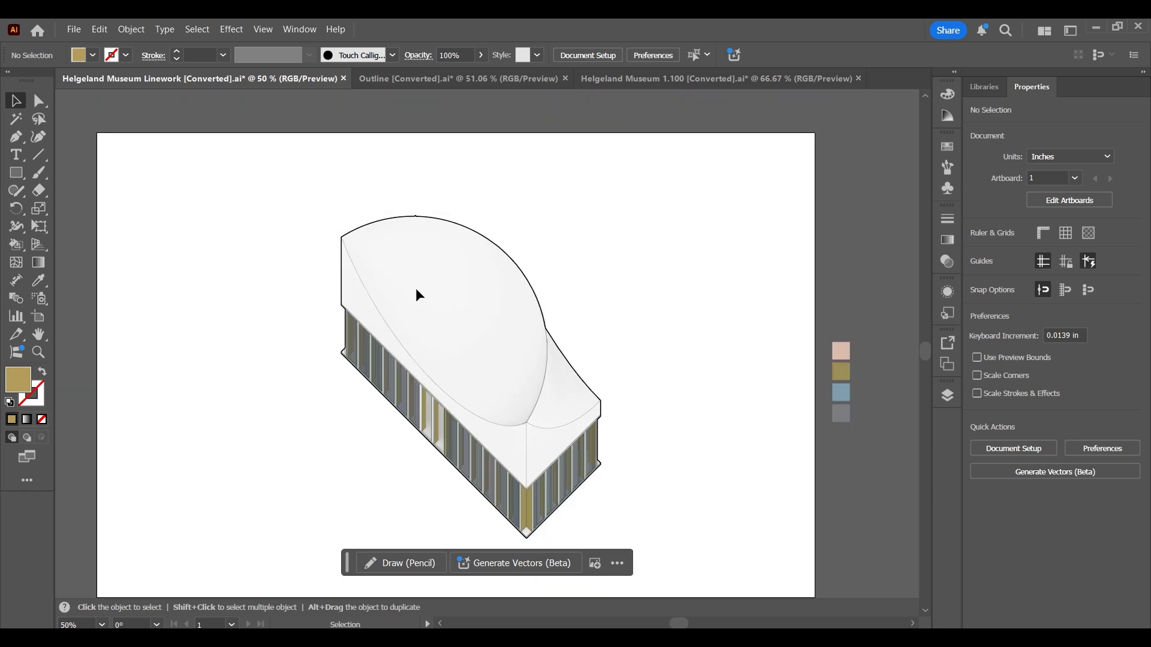
{"action": "scroll", "coordinate": [561, 404], "scroll_direction": "down", "scroll_amount": 2}
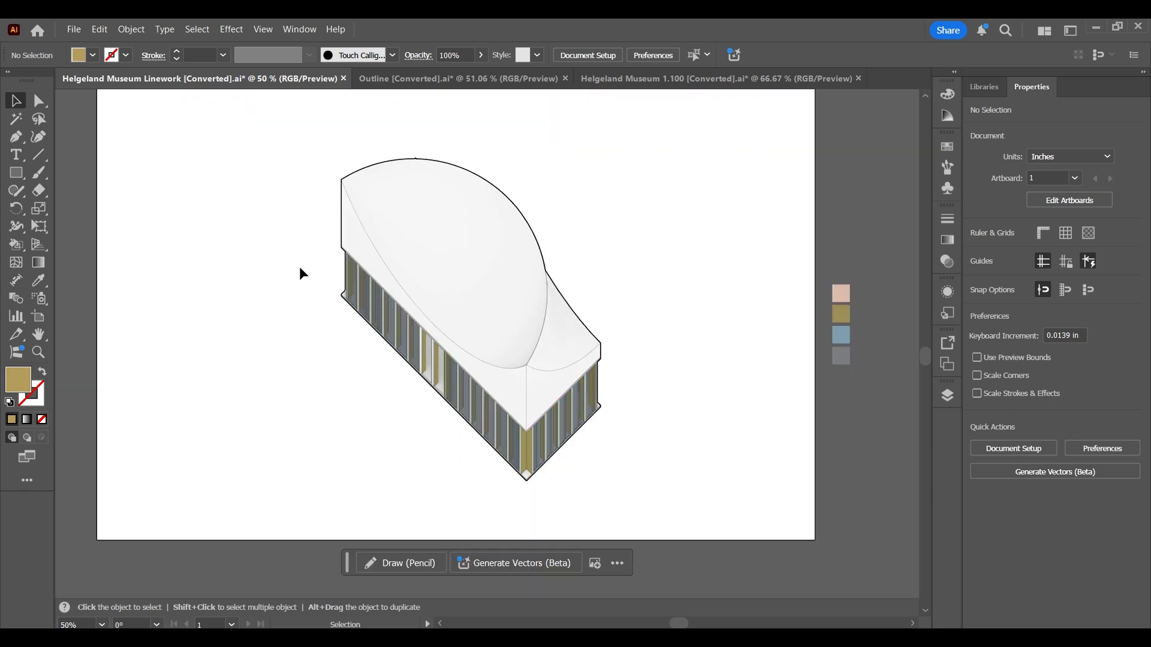
{"action": "scroll", "coordinate": [617, 398], "scroll_direction": "up", "scroll_amount": 2}
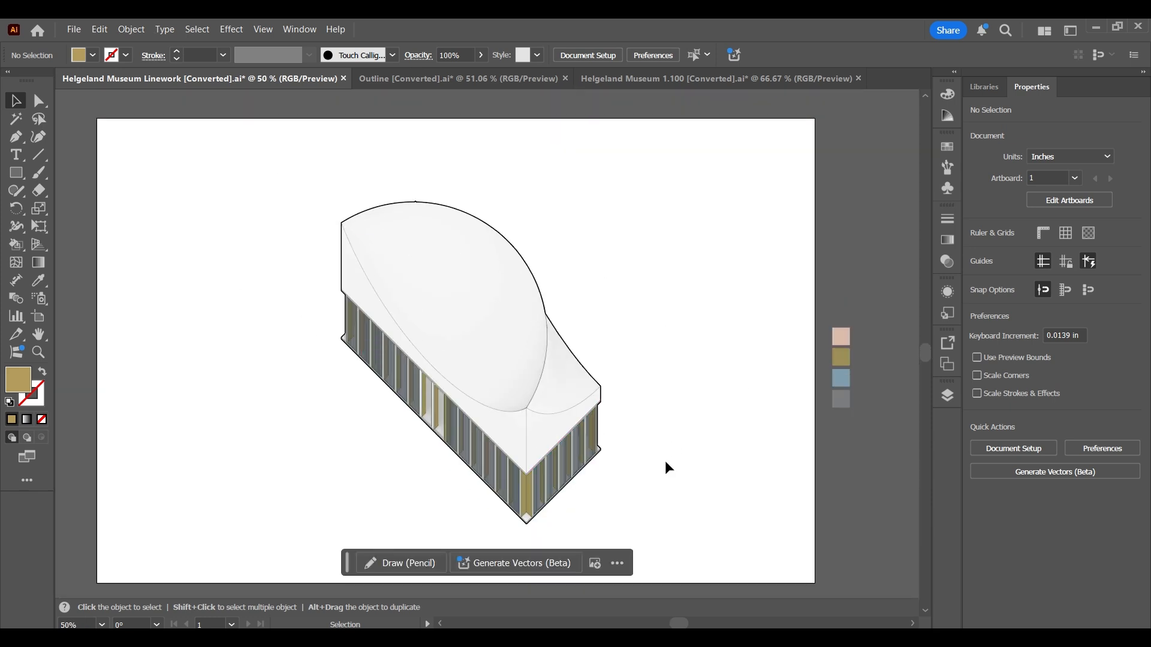
{"action": "scroll", "coordinate": [557, 500], "scroll_direction": "up", "scroll_amount": 3}
{"action": "scroll", "coordinate": [540, 484], "scroll_direction": "down", "scroll_amount": 4}
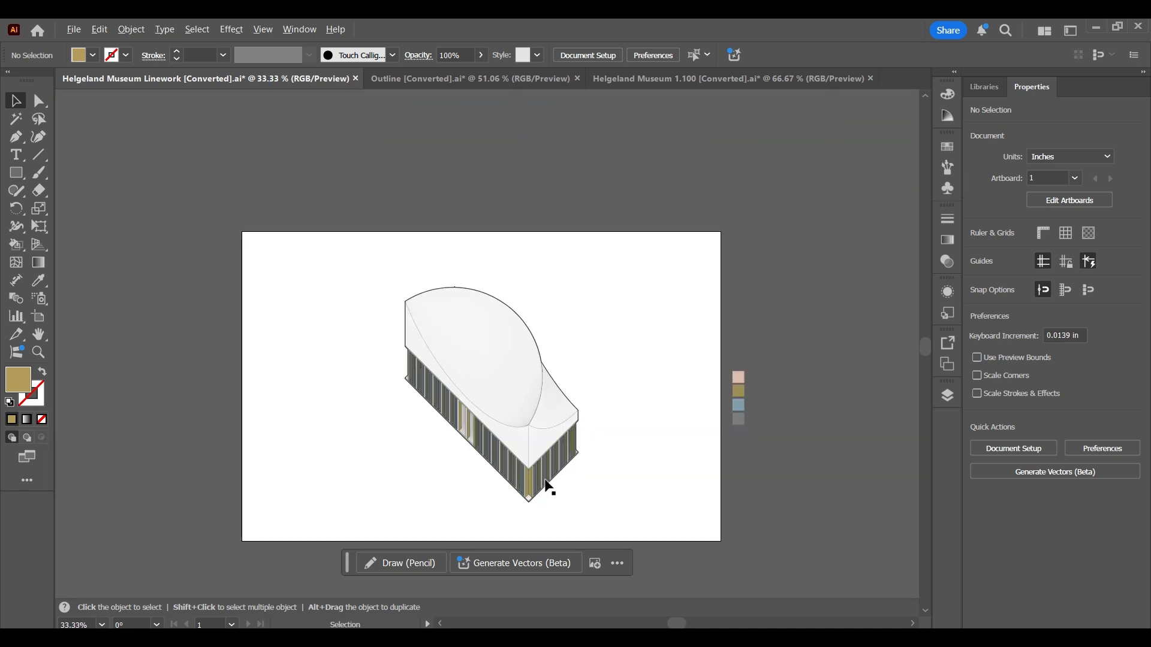
{"action": "scroll", "coordinate": [547, 483], "scroll_direction": "up", "scroll_amount": 1}
{"action": "scroll", "coordinate": [565, 468], "scroll_direction": "up", "scroll_amount": 1}
{"action": "scroll", "coordinate": [438, 403], "scroll_direction": "up", "scroll_amount": 2}
{"action": "scroll", "coordinate": [438, 402], "scroll_direction": "down", "scroll_amount": 1}
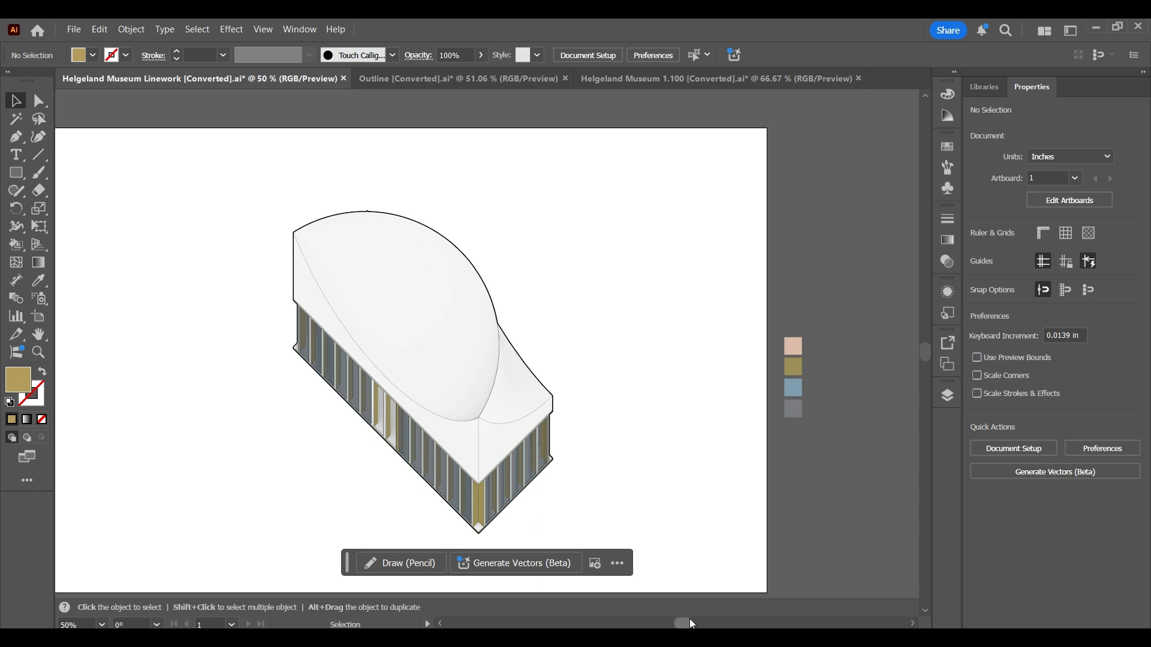
{"action": "left_click_drag", "start_coordinate": [689, 625], "coordinate": [682, 625]}
{"action": "scroll", "coordinate": [517, 293], "scroll_direction": "down", "scroll_amount": 1}
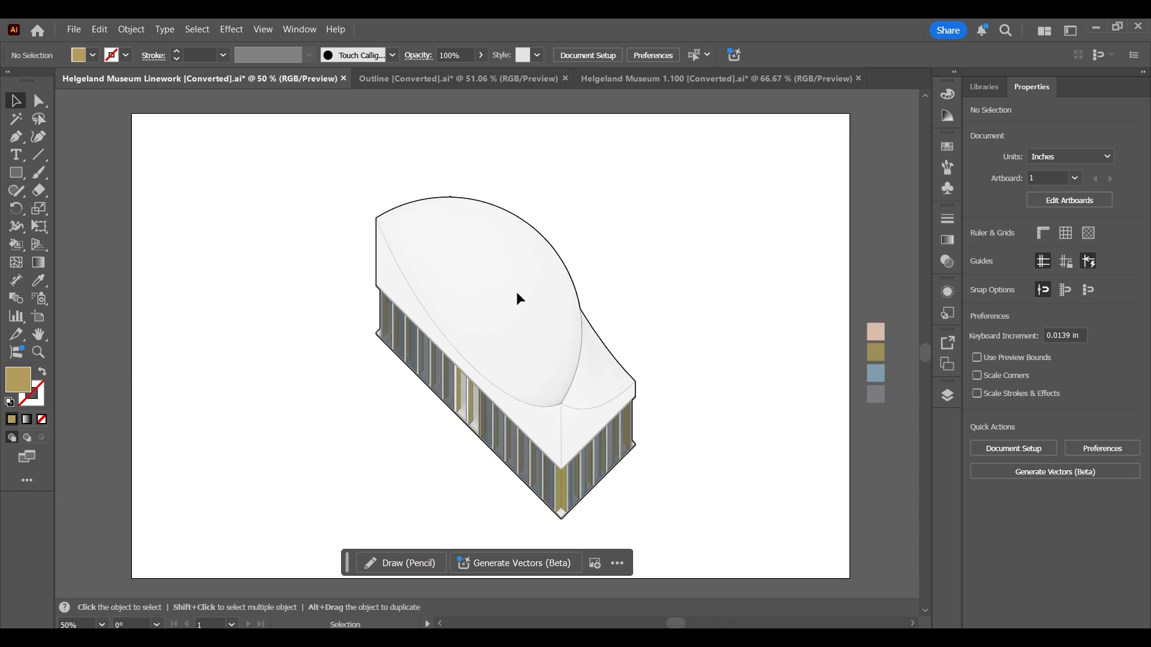
{"action": "scroll", "coordinate": [544, 179], "scroll_direction": "down", "scroll_amount": 1}
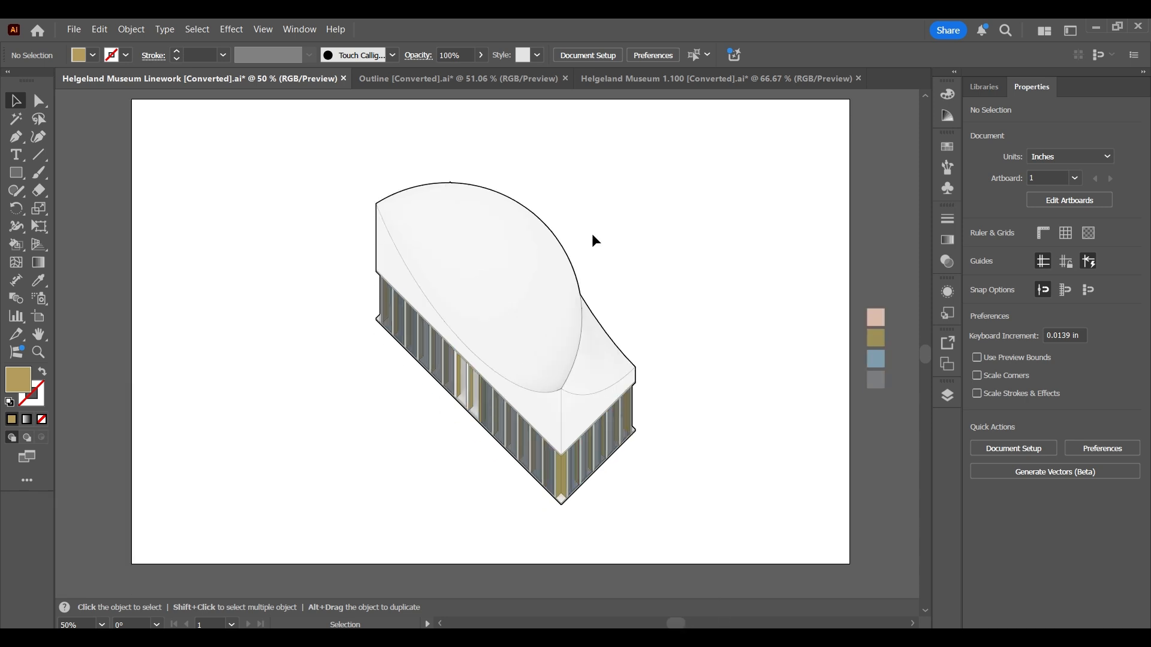
{"action": "scroll", "coordinate": [592, 239], "scroll_direction": "up", "scroll_amount": 1}
Save the document to the computer as an Adobe Illustrator file named Helgeland Museum Linework [Converted], in Illustrator 2020 format
{"action": "key", "text": "ctrl"}
{"action": "key", "text": "ctrl+s"}
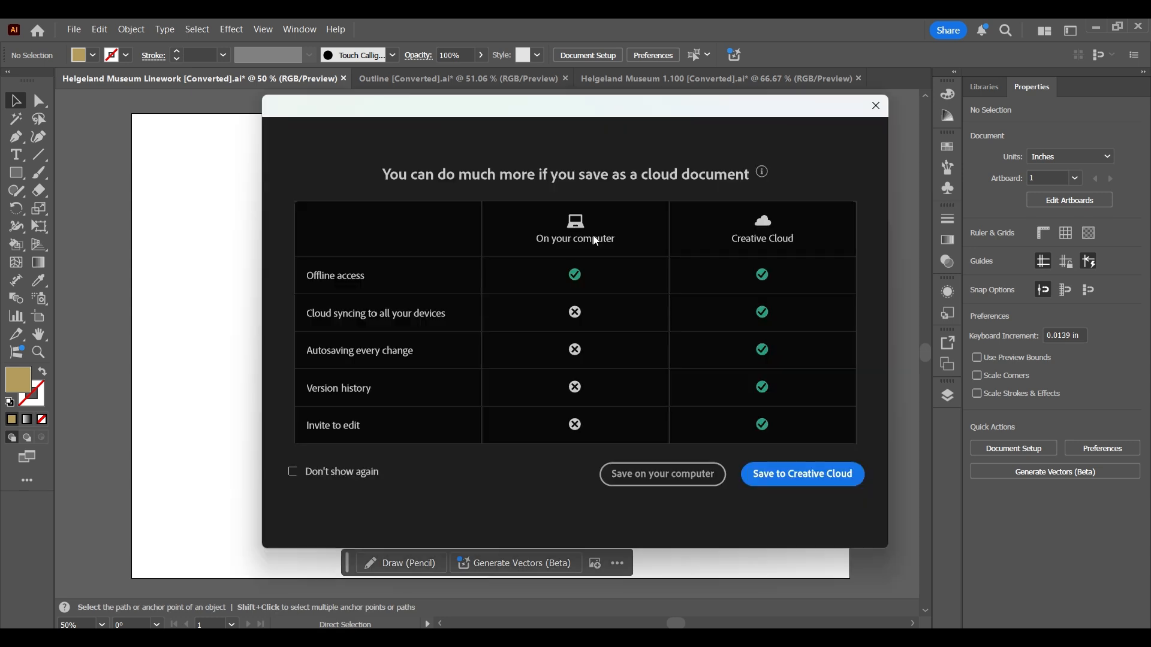
{"action": "left_click", "coordinate": [653, 476]}
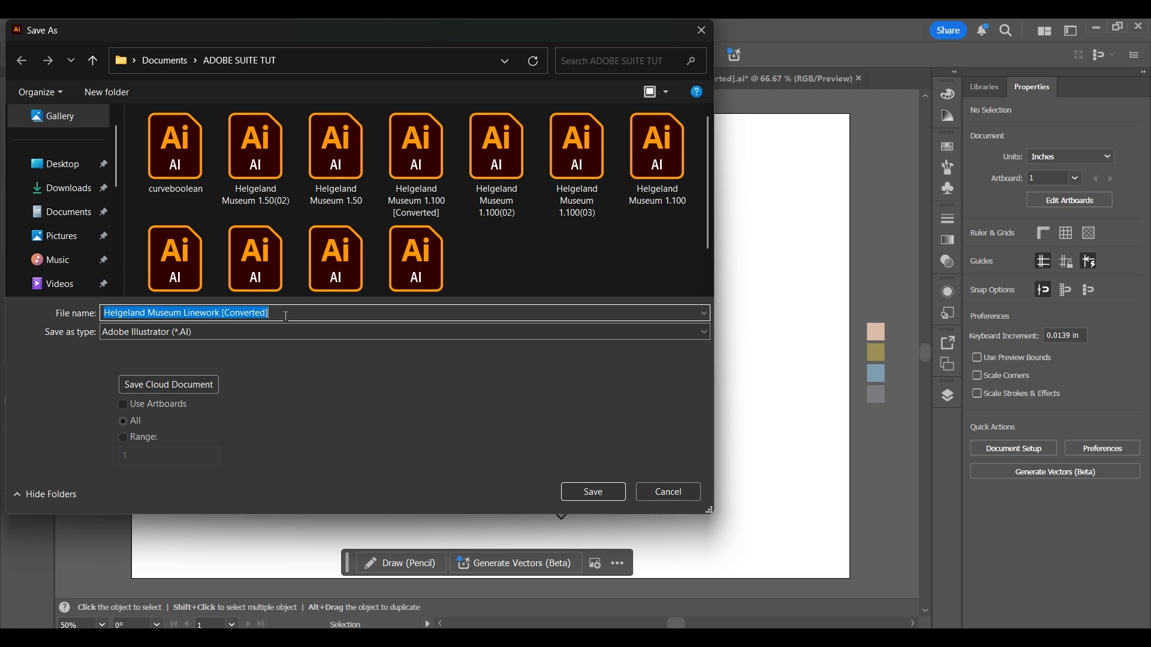
{"action": "left_click", "coordinate": [607, 499]}
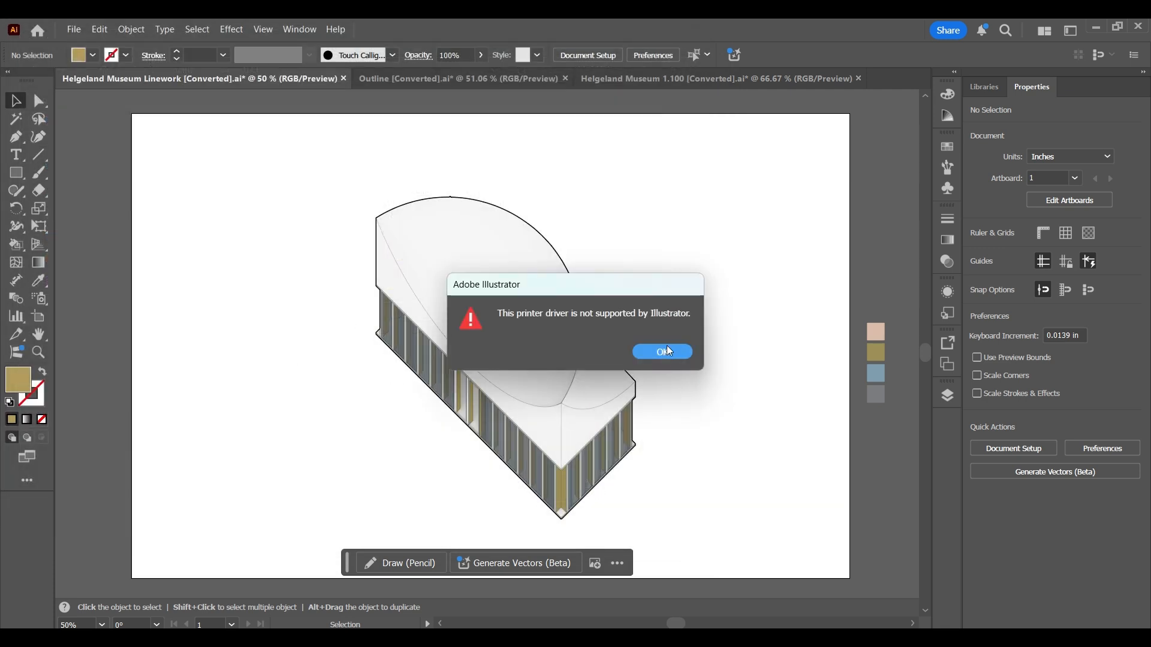
{"action": "left_click", "coordinate": [669, 350]}
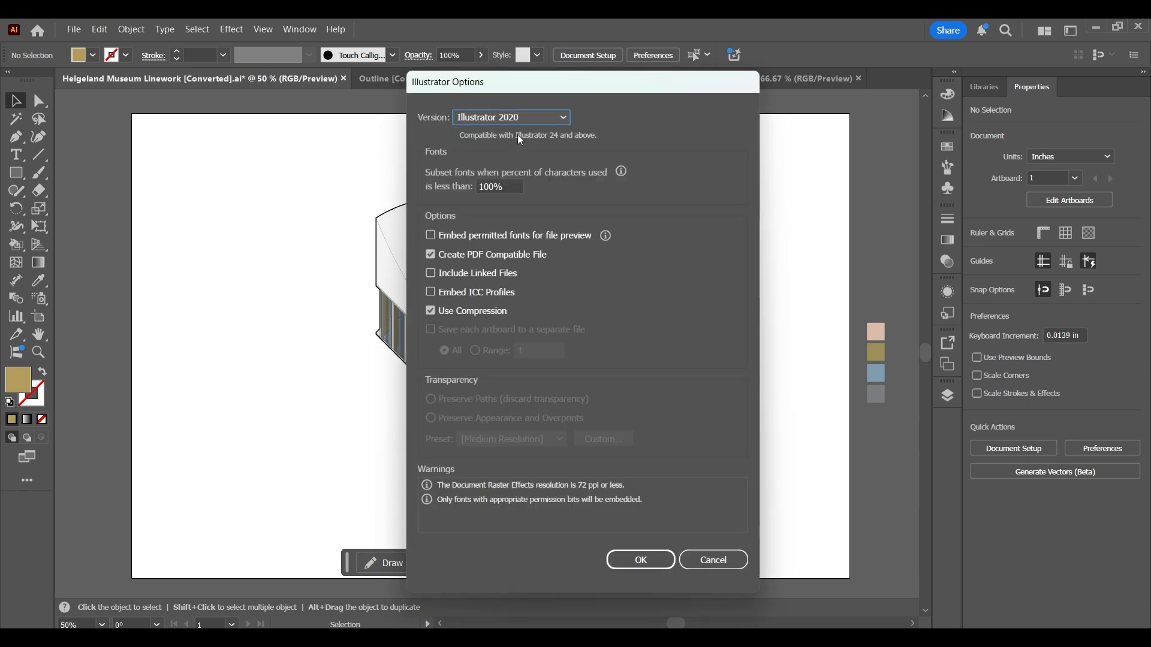
{"action": "left_click", "coordinate": [629, 559]}
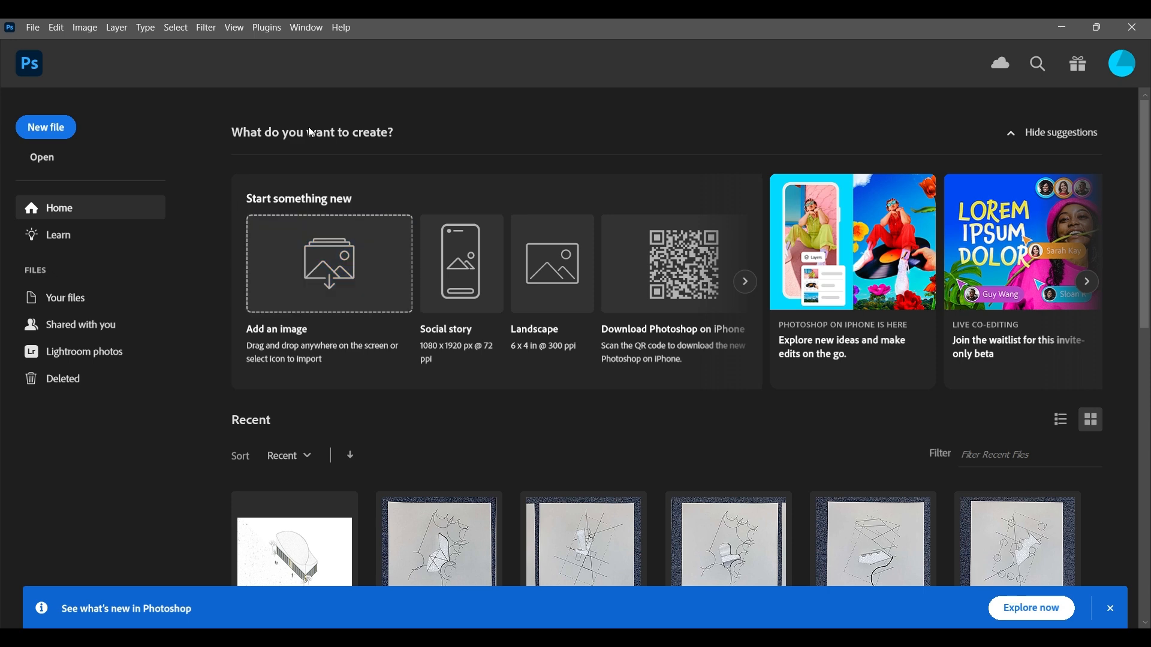
Start a new document in Photoshop and set its size to 17 inches wide by 11 inches high
{"action": "left_click", "coordinate": [45, 129]}
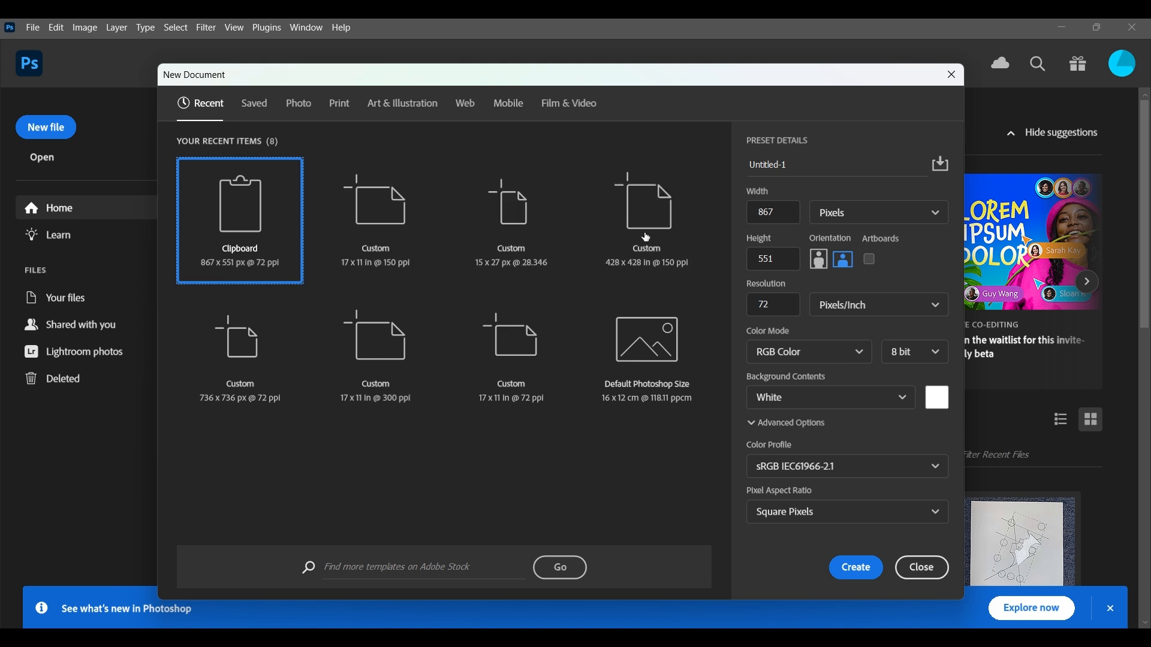
{"action": "left_click", "coordinate": [881, 215]}
{"action": "left_click", "coordinate": [834, 266]}
{"action": "left_click", "coordinate": [763, 207]}
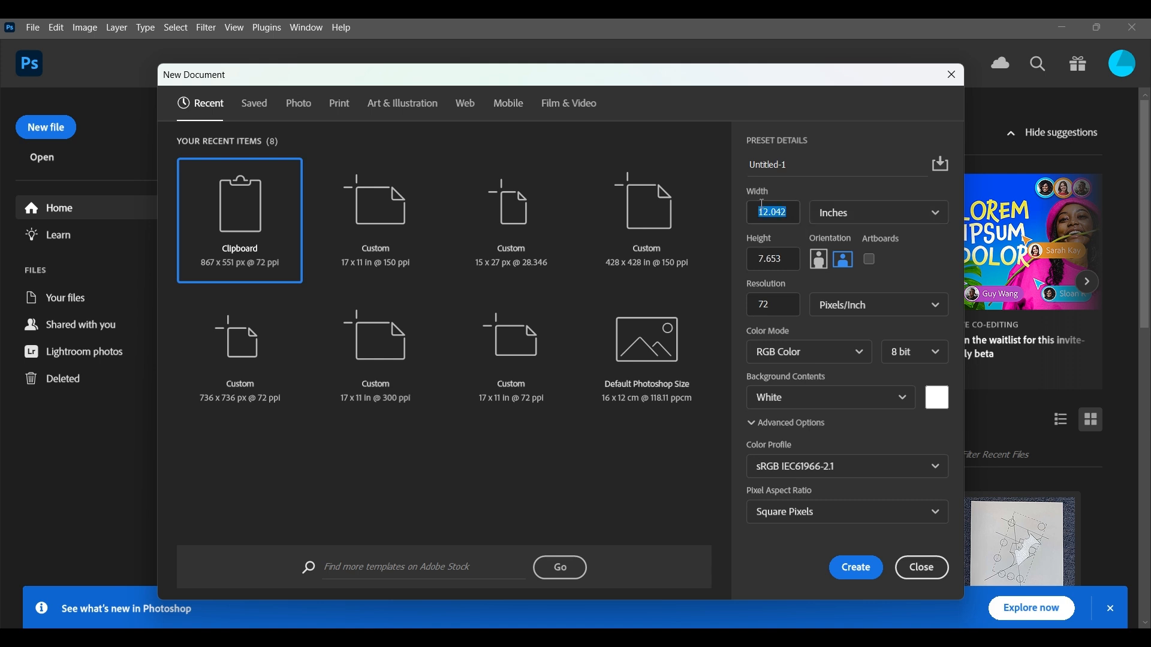
{"action": "type", "text": "17"}
{"action": "left_click", "coordinate": [772, 260]}
{"action": "type", "text": "11"}
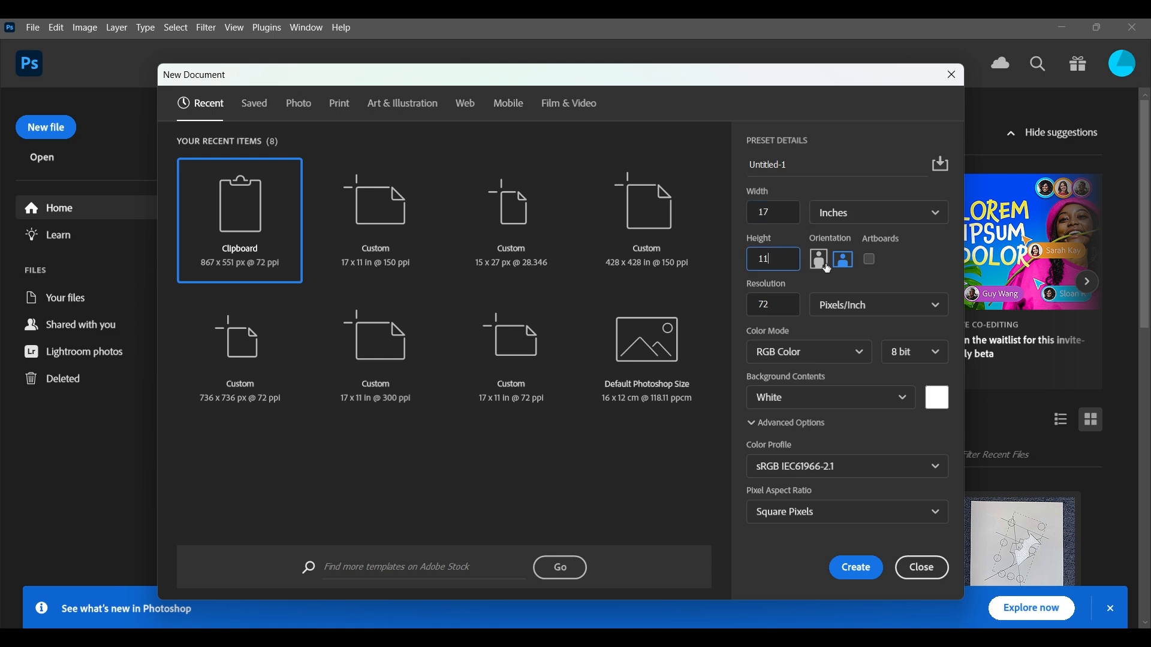
Set the new document's resolution to 300 pixels/inch and create it in RGB Color with a white background
{"action": "left_click", "coordinate": [907, 268]}
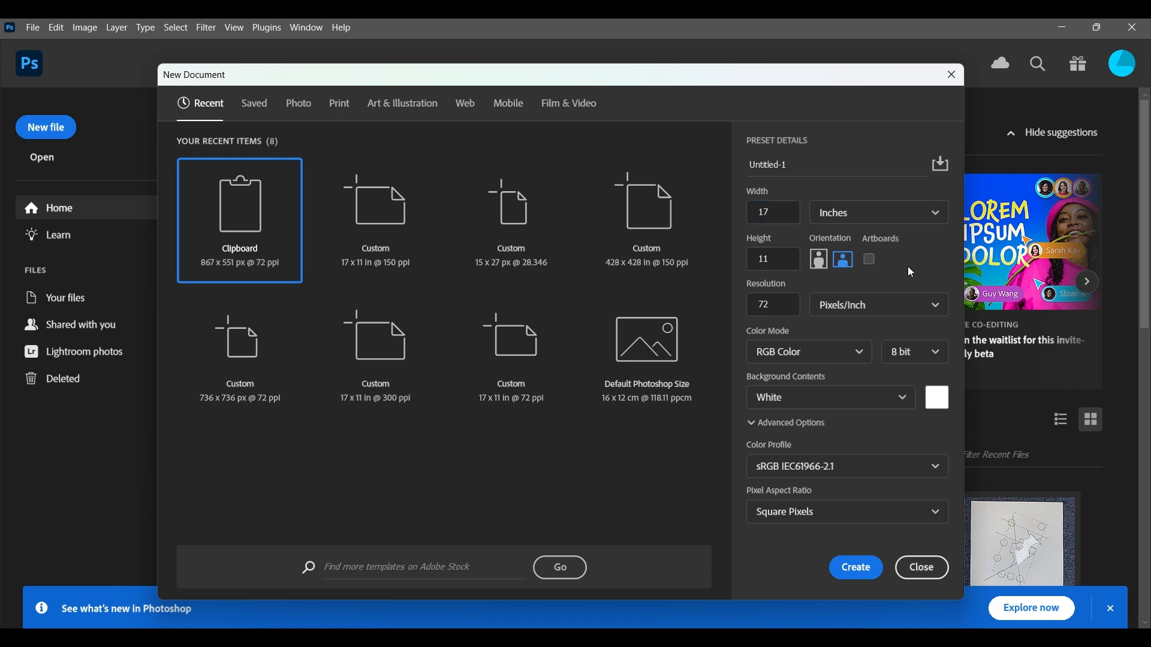
{"action": "left_click", "coordinate": [785, 300]}
{"action": "type", "text": "300"}
{"action": "left_click", "coordinate": [800, 287]}
{"action": "left_click", "coordinate": [855, 306]}
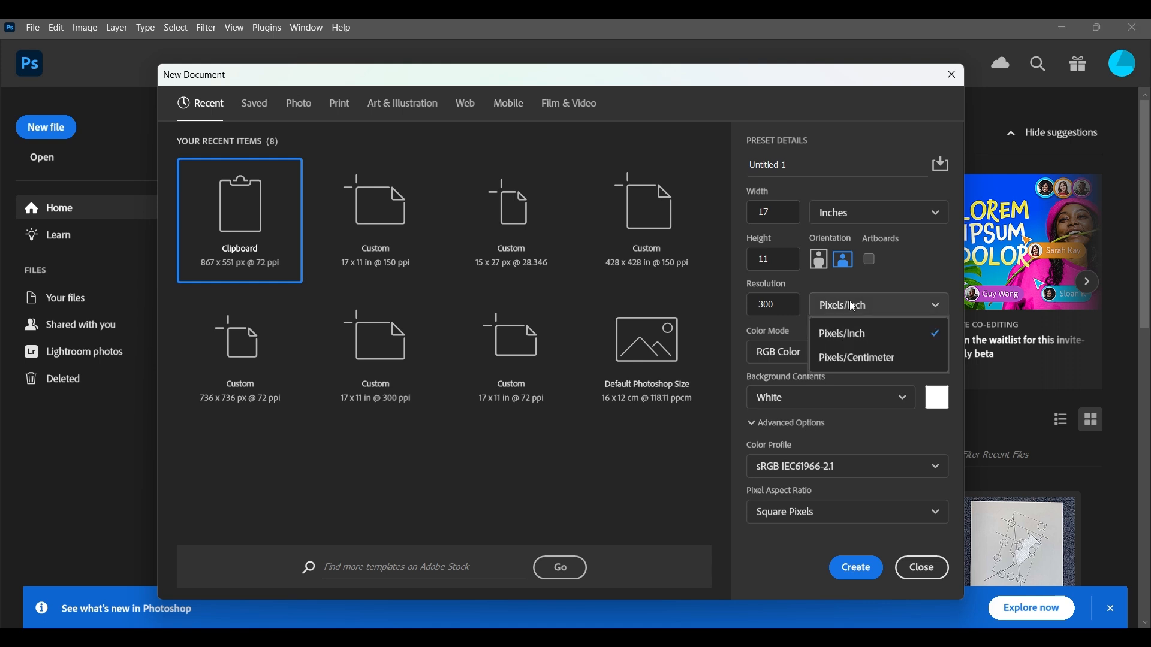
{"action": "left_click", "coordinate": [857, 334]}
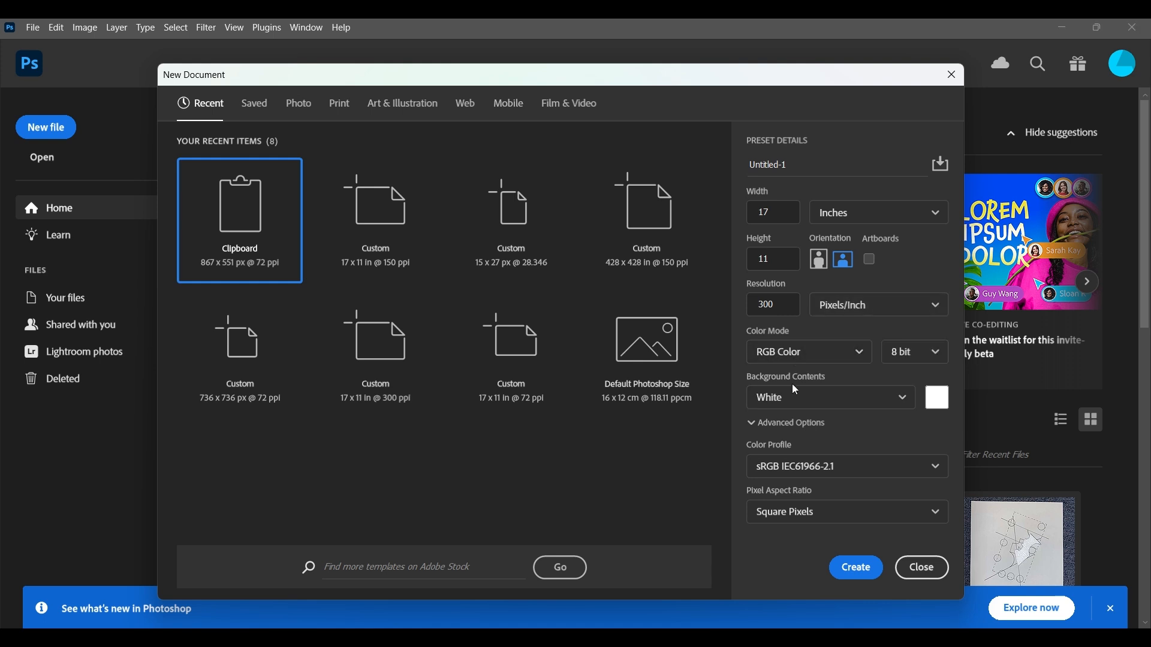
{"action": "left_click", "coordinate": [863, 573]}
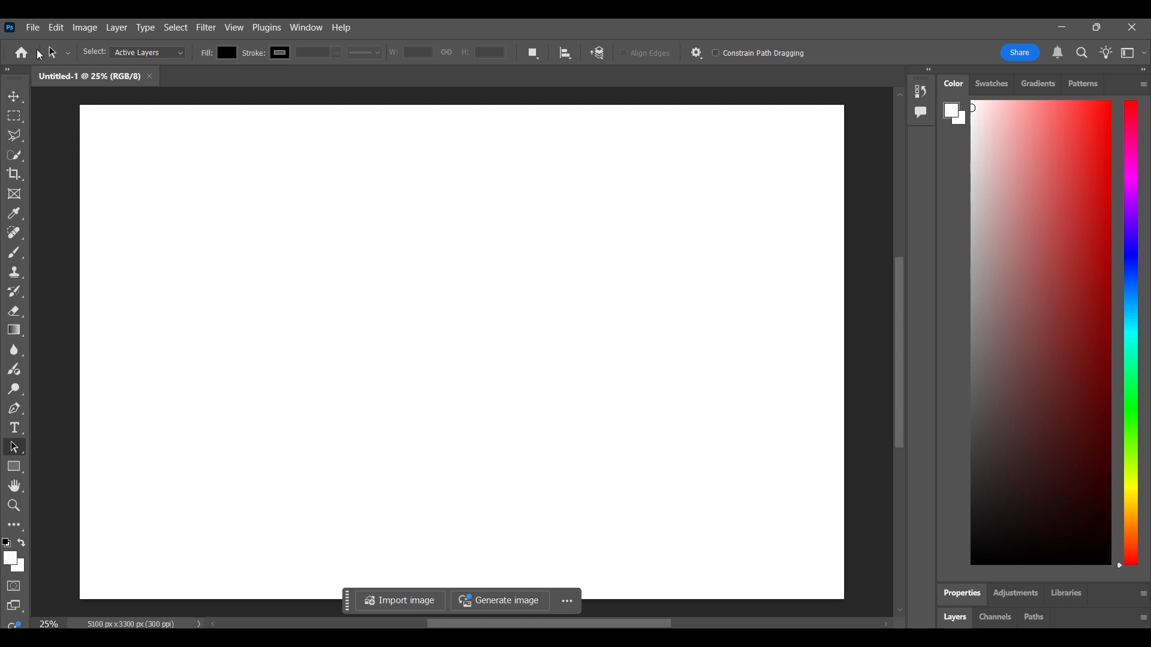
Place Helgeland Museum Linework [Converted] as a linked smart object cropped to its bounding box, commit it at 100% scale, and show the layer list
{"action": "left_click", "coordinate": [36, 33]}
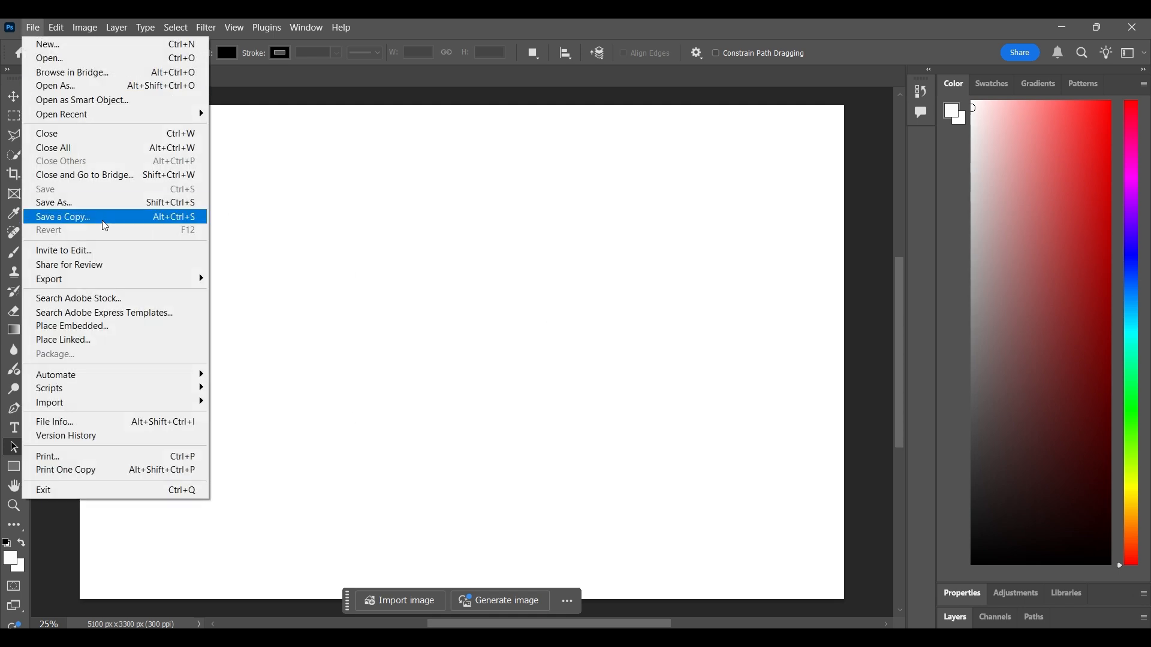
{"action": "left_click", "coordinate": [113, 340]}
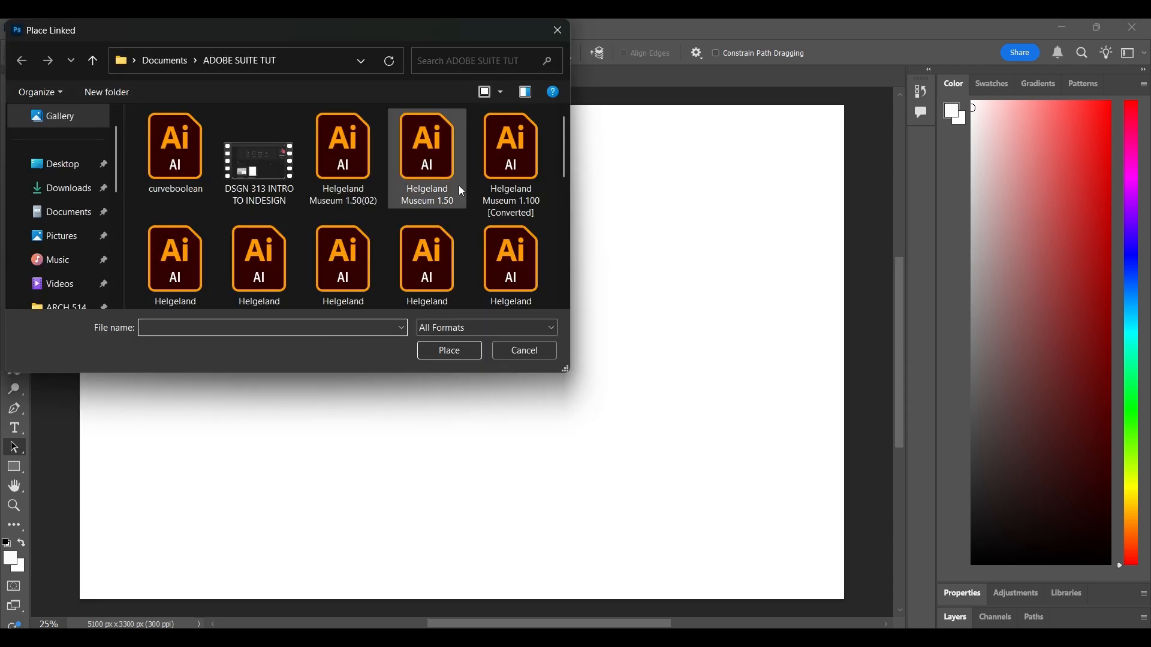
{"action": "scroll", "coordinate": [462, 191], "scroll_direction": "down", "scroll_amount": 1}
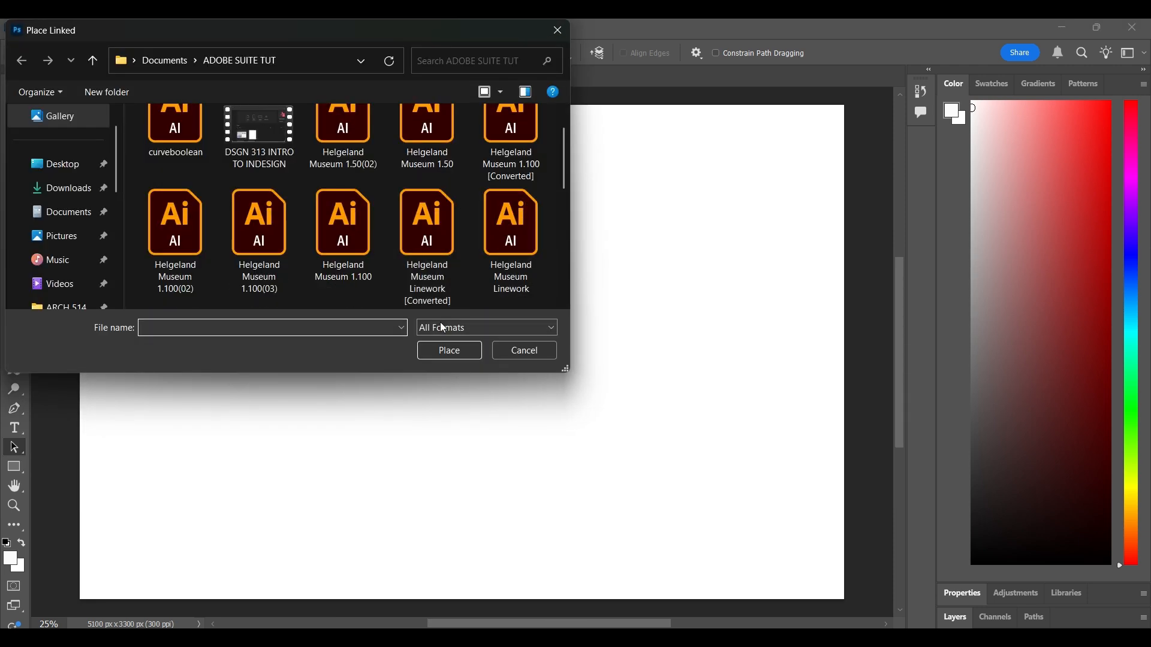
{"action": "left_click", "coordinate": [439, 288]}
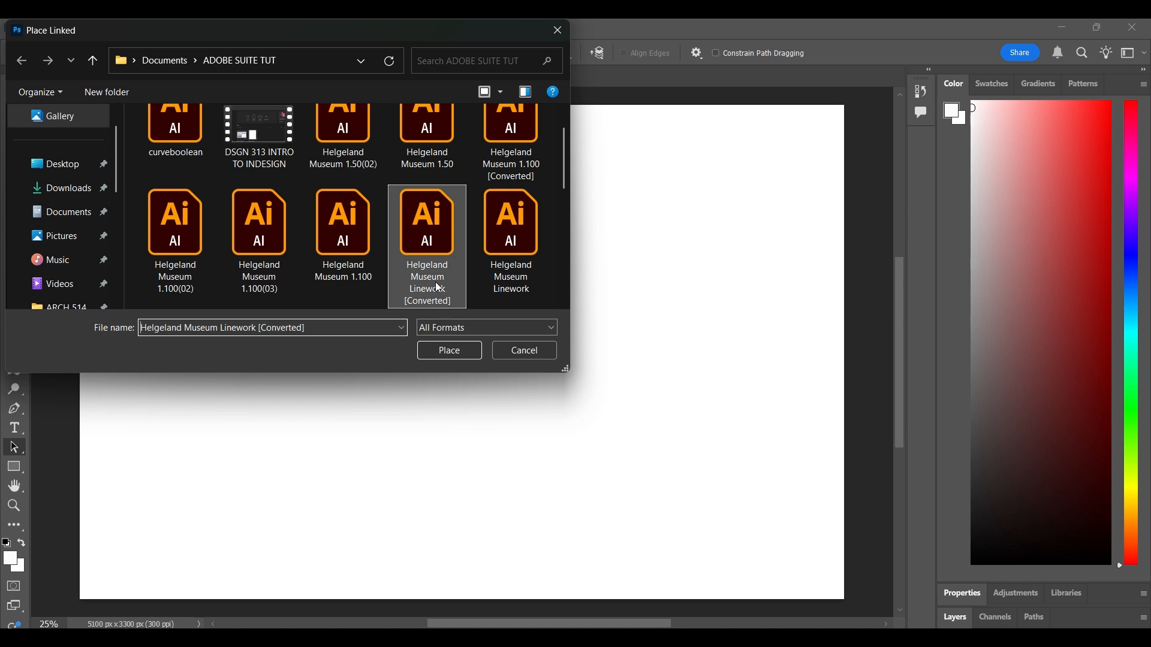
{"action": "left_click", "coordinate": [457, 354]}
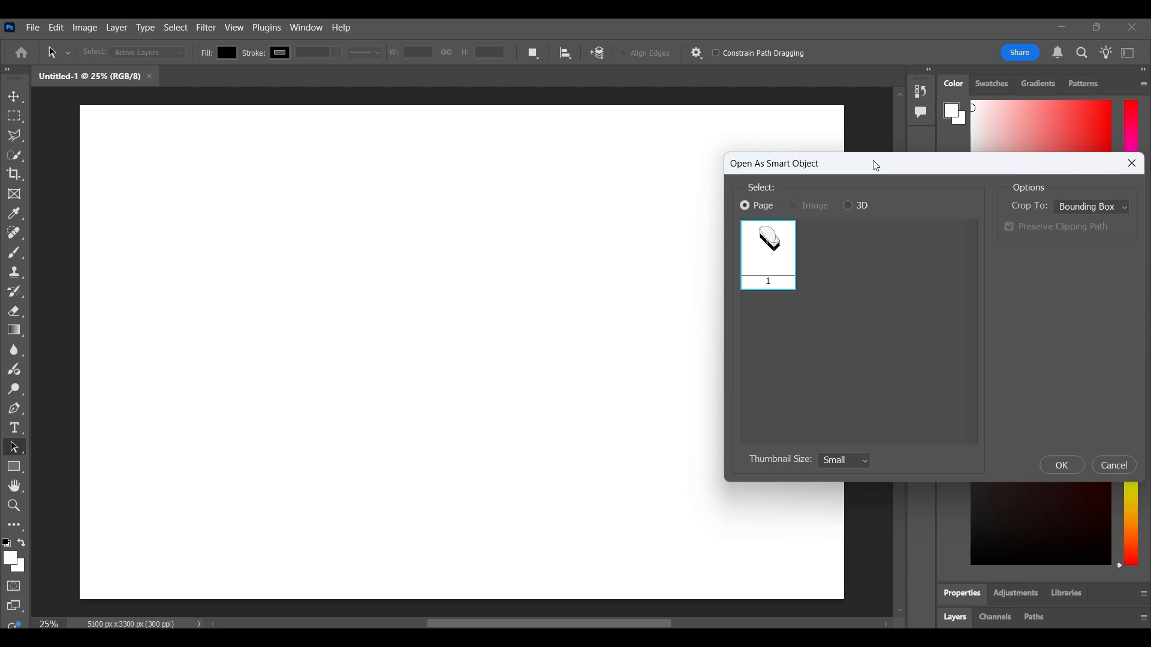
{"action": "left_click_drag", "start_coordinate": [879, 168], "coordinate": [494, 155]}
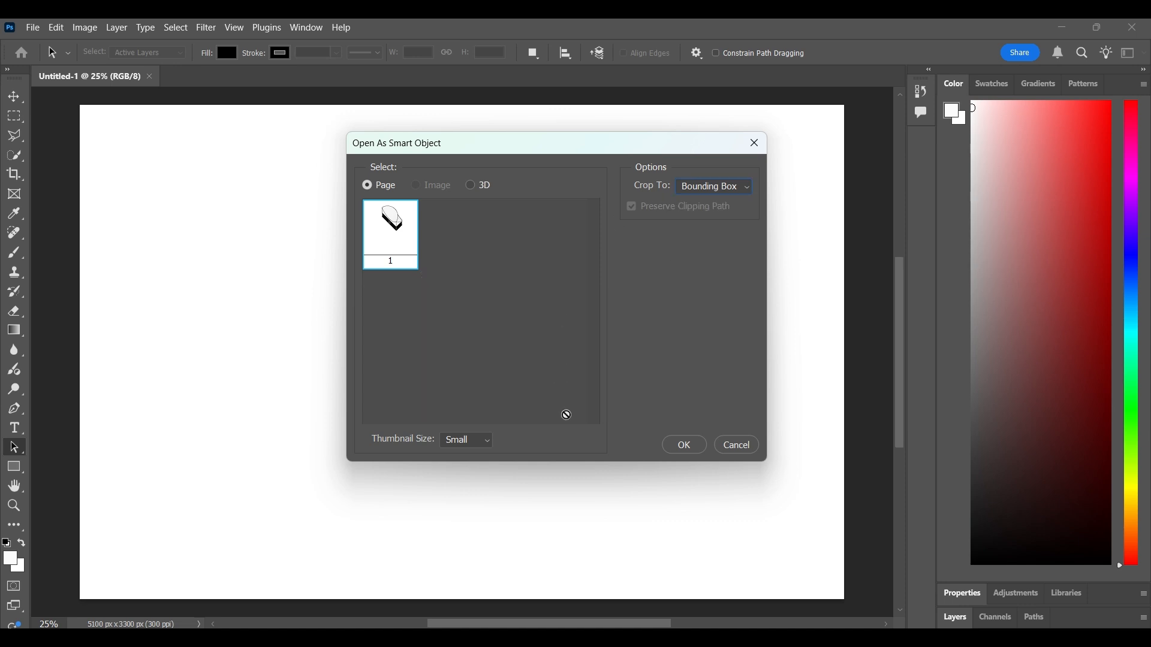
{"action": "left_click", "coordinate": [682, 447]}
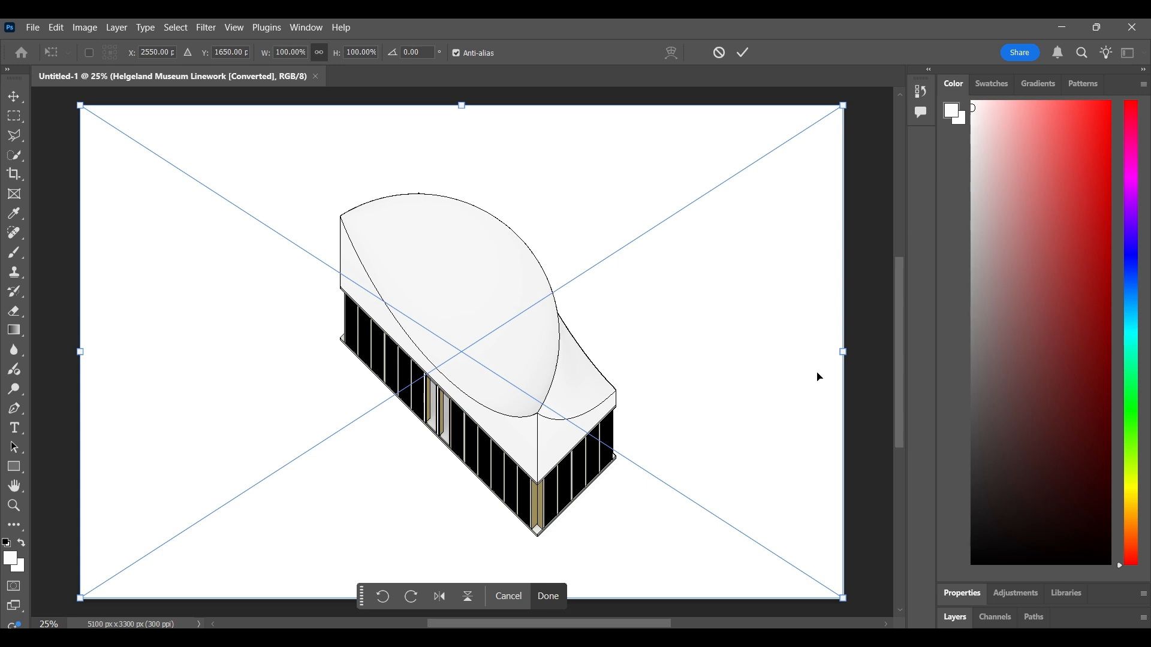
{"action": "left_click", "coordinate": [549, 597]}
{"action": "key", "text": "a"}
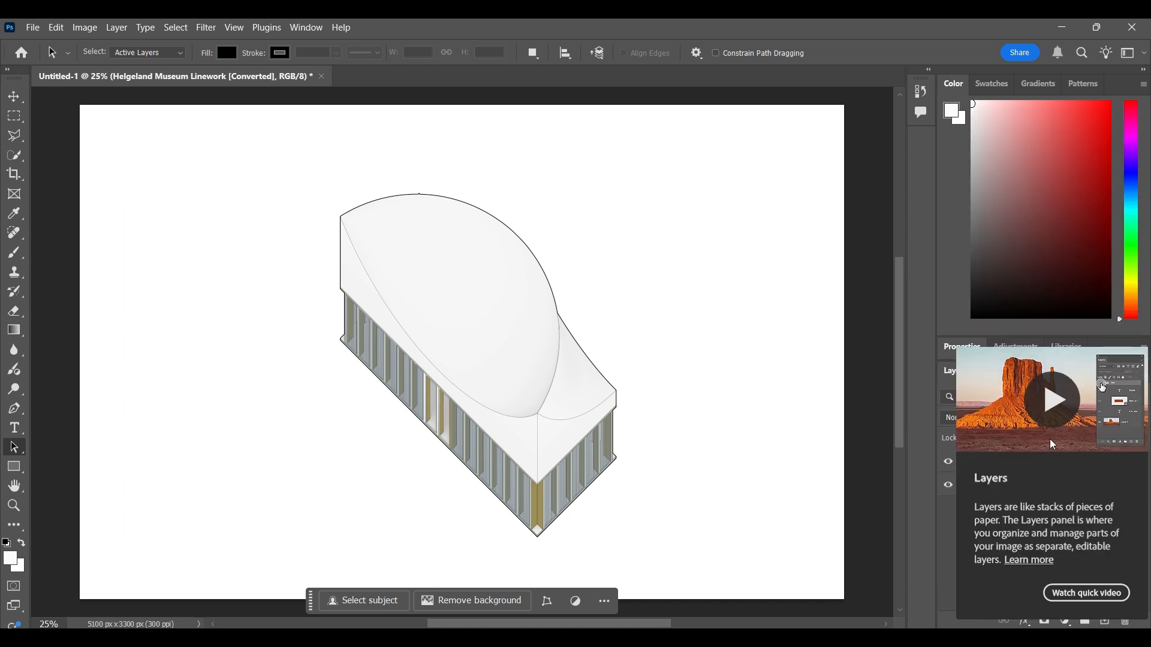
{"action": "left_click", "coordinate": [958, 620]}
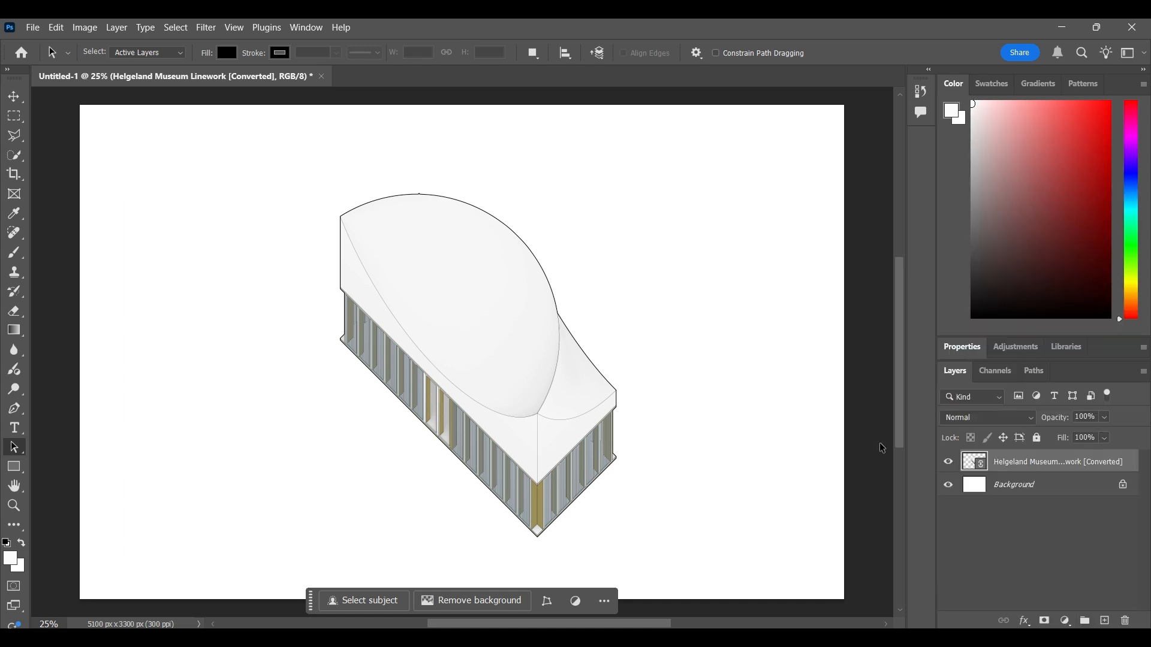
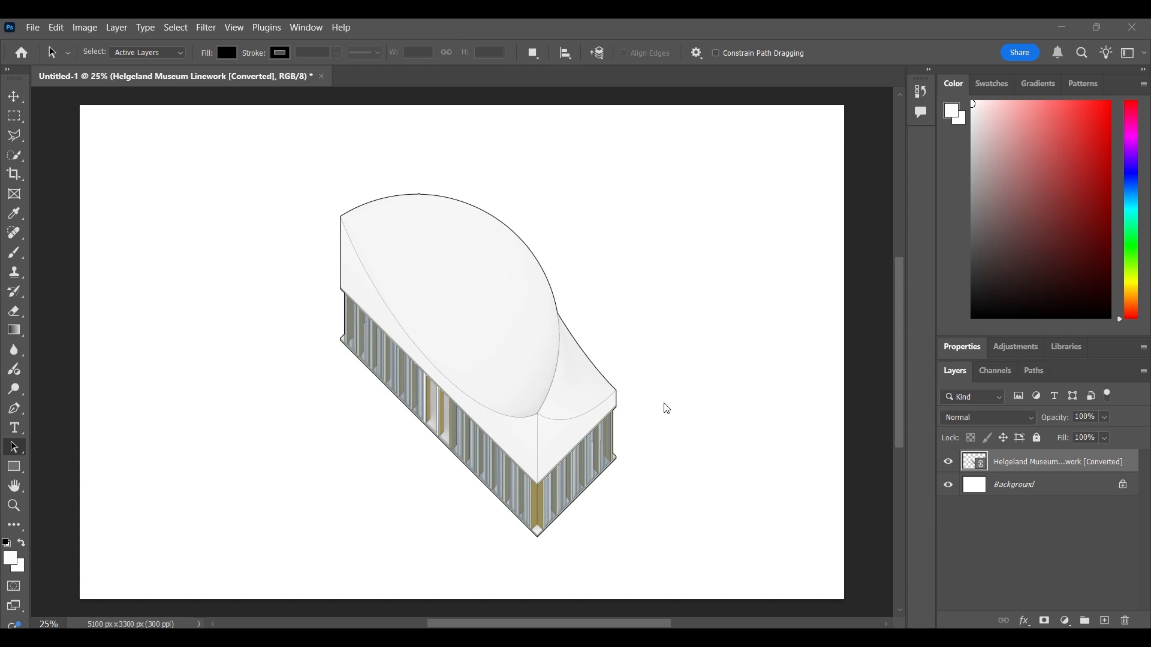
Switch to the browser and examine the Texturelabs grunge textures, including the download sizes offered for Grunge 311
{"action": "key", "text": "alt+Tab"}
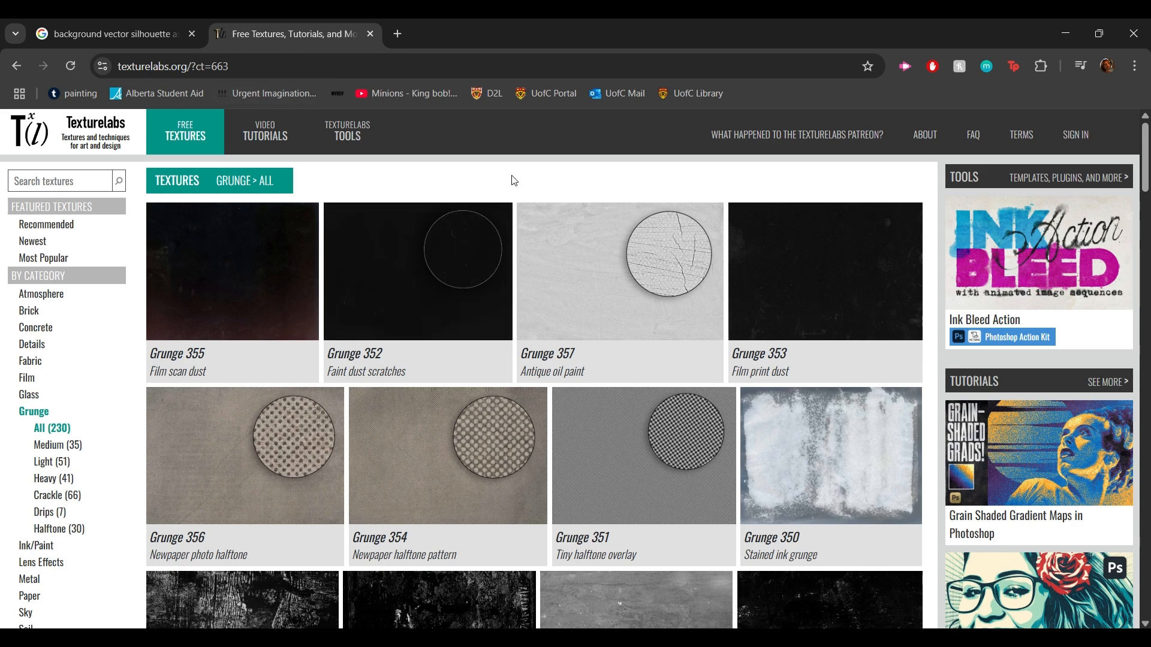
{"action": "scroll", "coordinate": [358, 348], "scroll_direction": "down", "scroll_amount": 1}
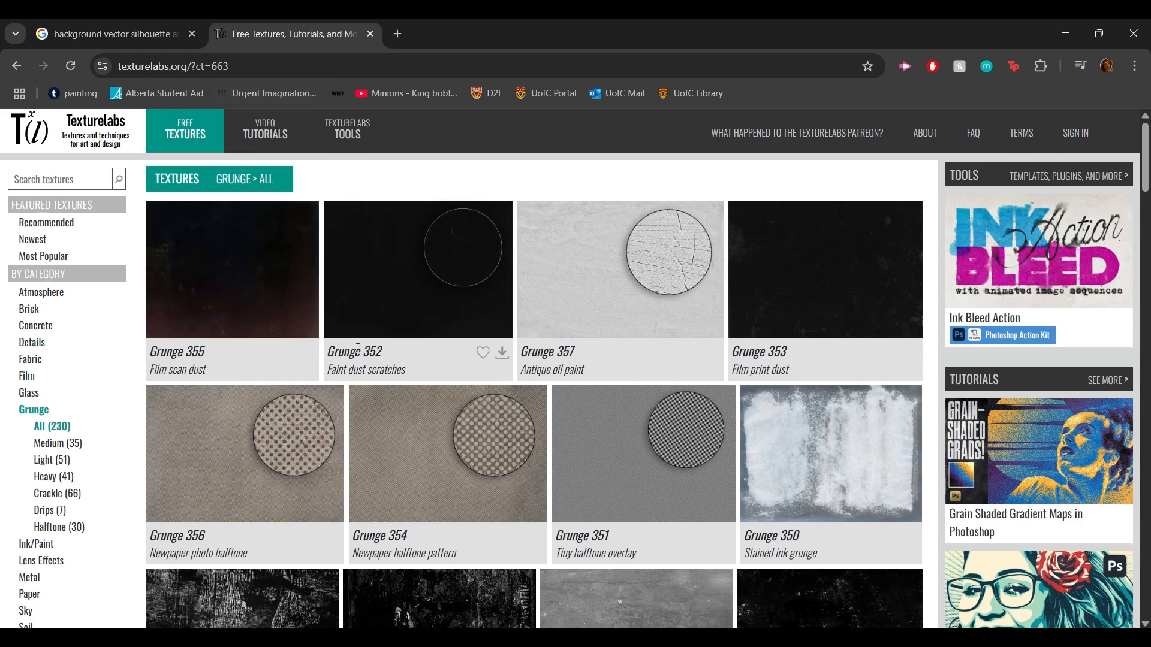
{"action": "scroll", "coordinate": [358, 348], "scroll_direction": "down", "scroll_amount": 6}
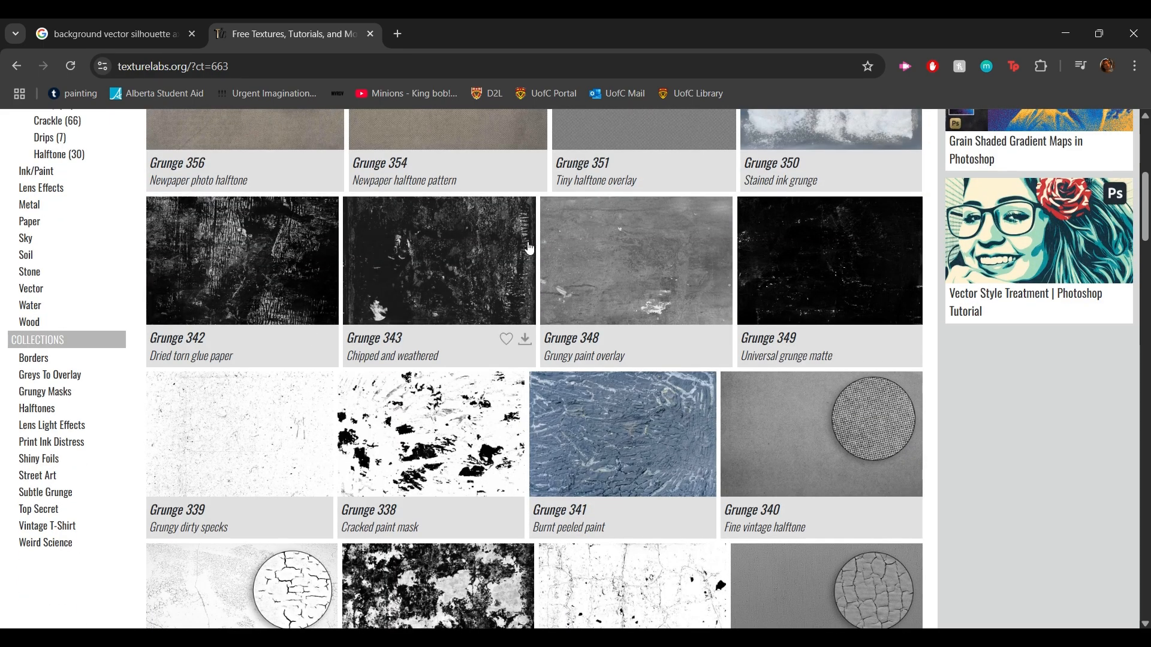
{"action": "scroll", "coordinate": [511, 242], "scroll_direction": "up", "scroll_amount": 6}
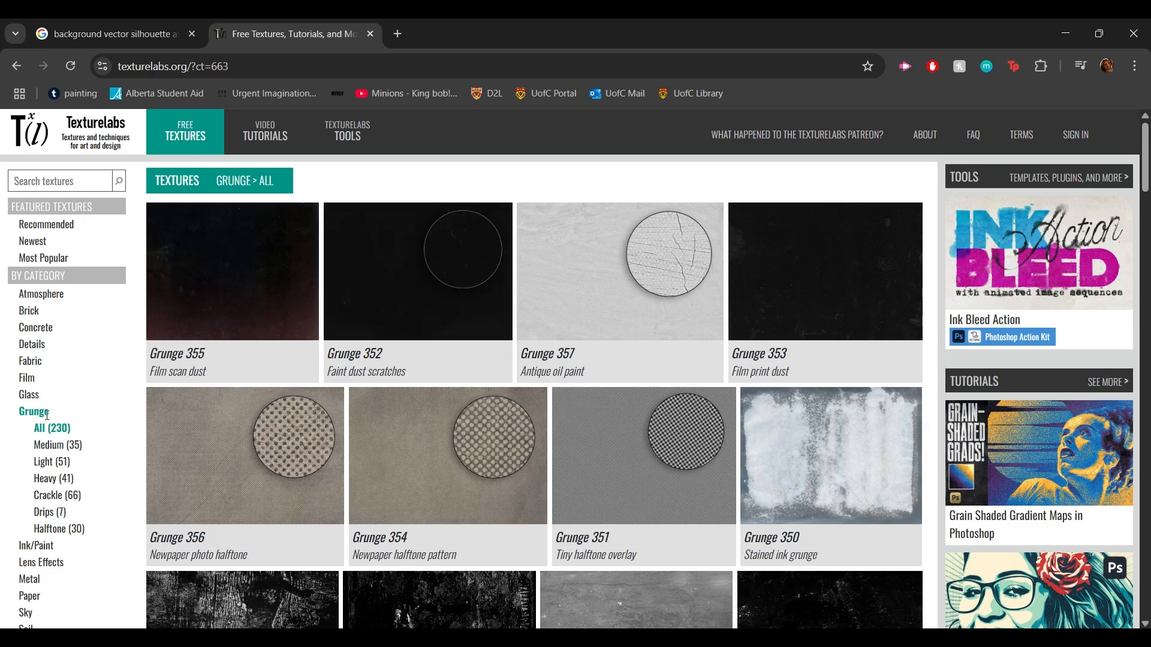
{"action": "scroll", "coordinate": [429, 406], "scroll_direction": "down", "scroll_amount": 11}
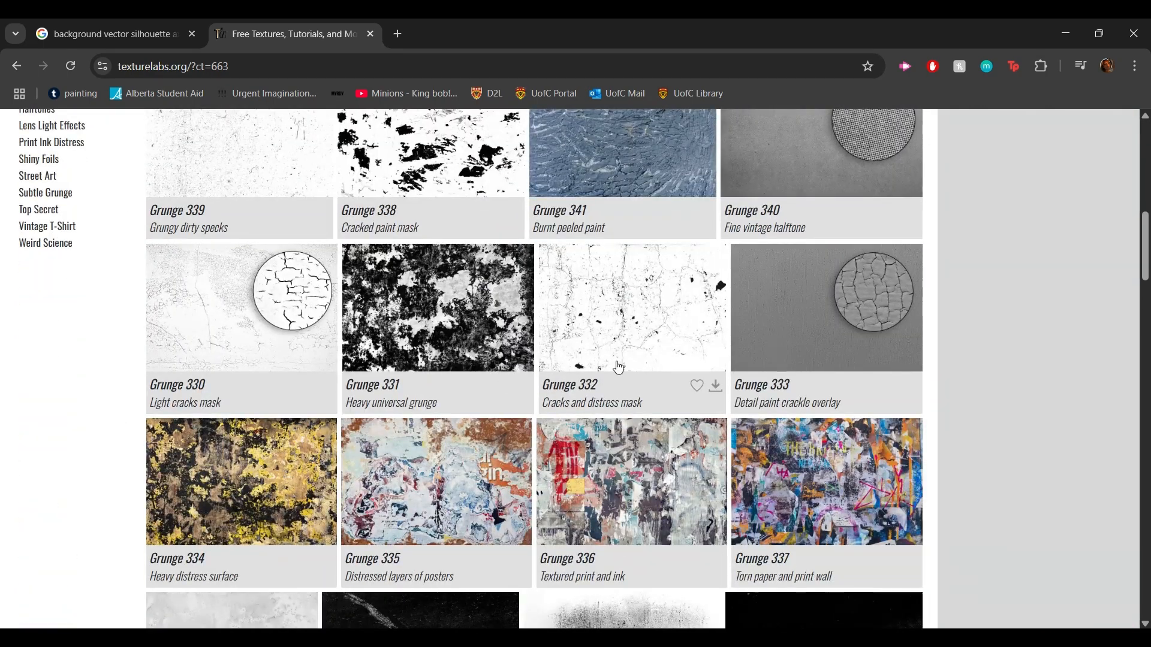
{"action": "scroll", "coordinate": [618, 367], "scroll_direction": "down", "scroll_amount": 8}
{"action": "scroll", "coordinate": [618, 366], "scroll_direction": "down", "scroll_amount": 3}
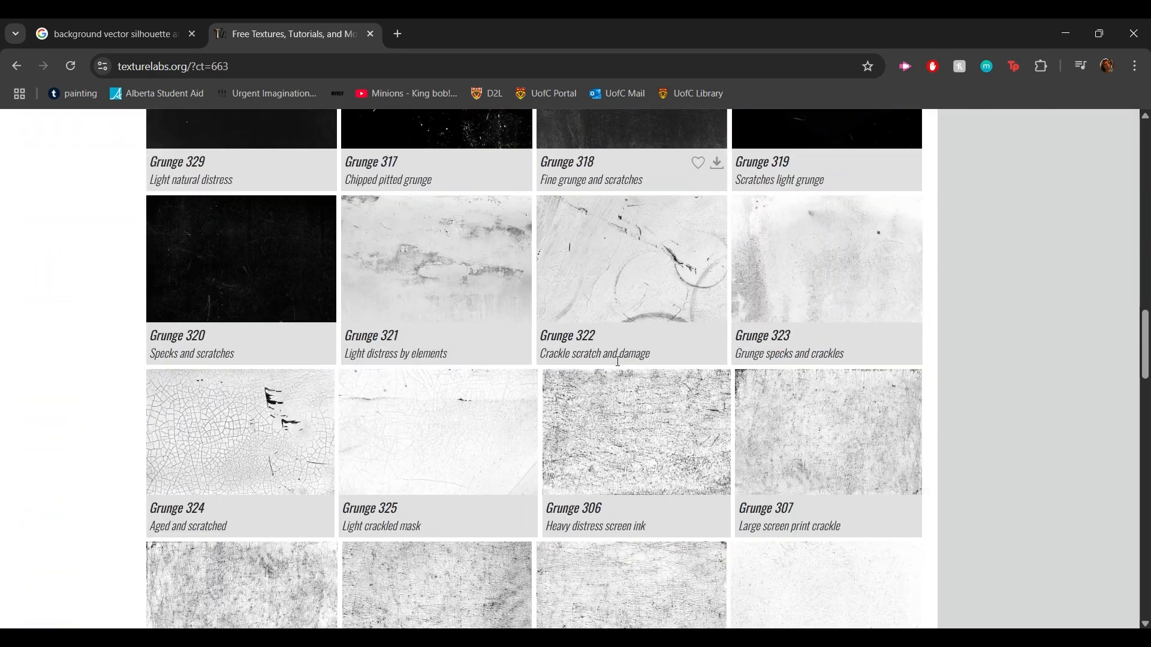
{"action": "scroll", "coordinate": [618, 362], "scroll_direction": "down", "scroll_amount": 4}
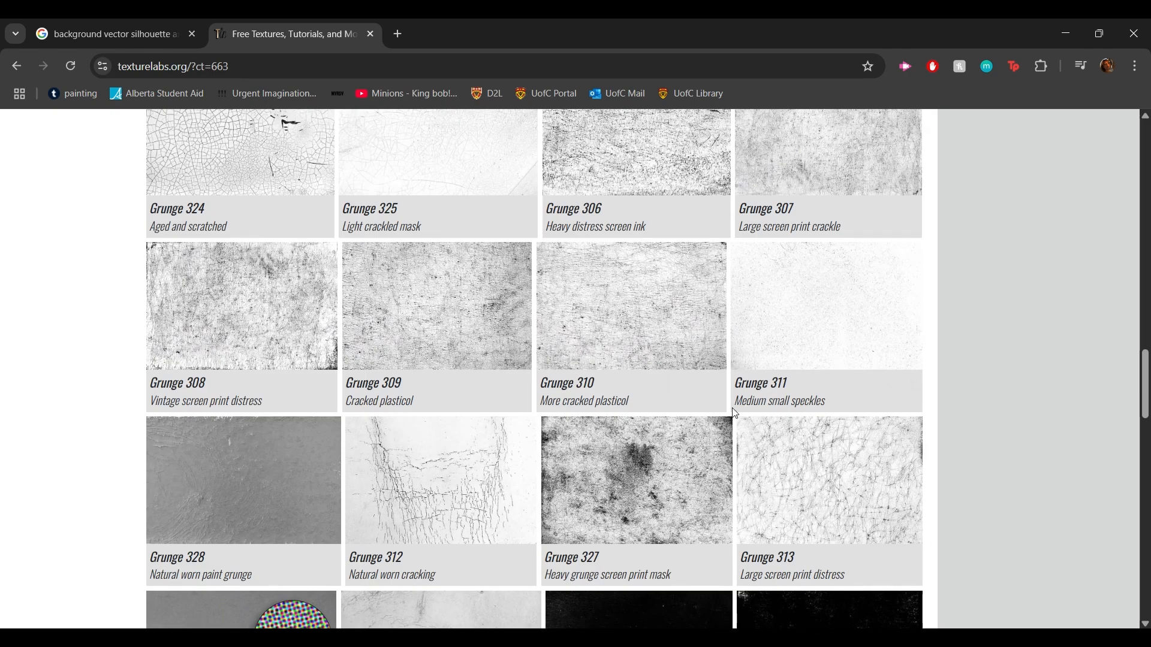
{"action": "left_click", "coordinate": [913, 388]}
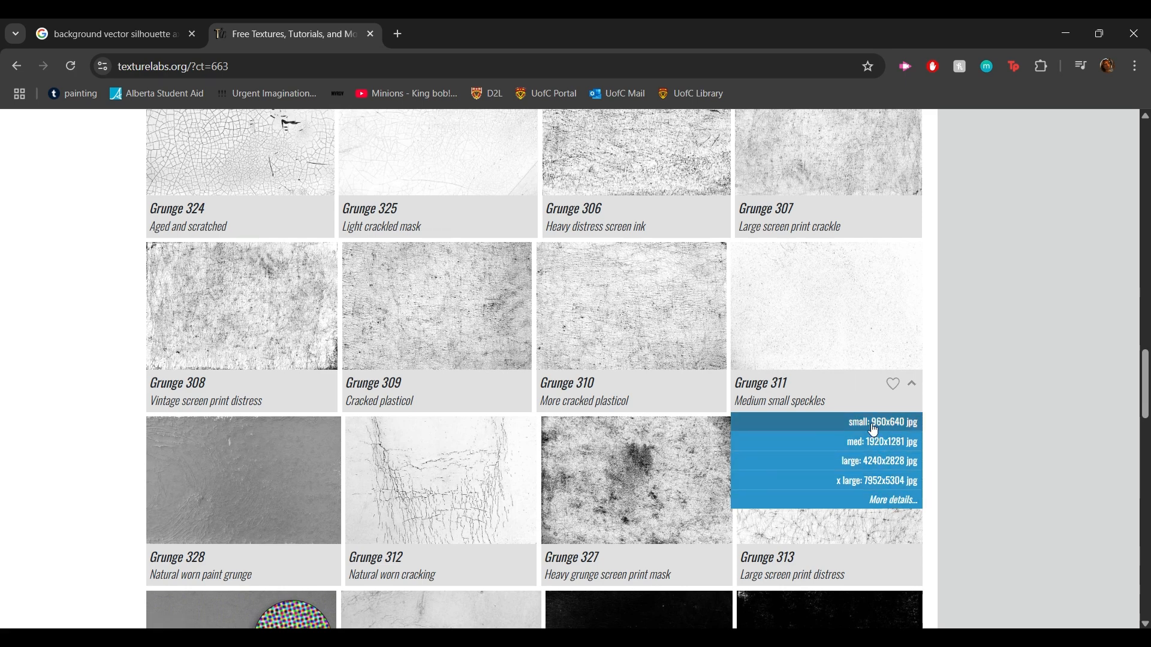
{"action": "left_click", "coordinate": [977, 384]}
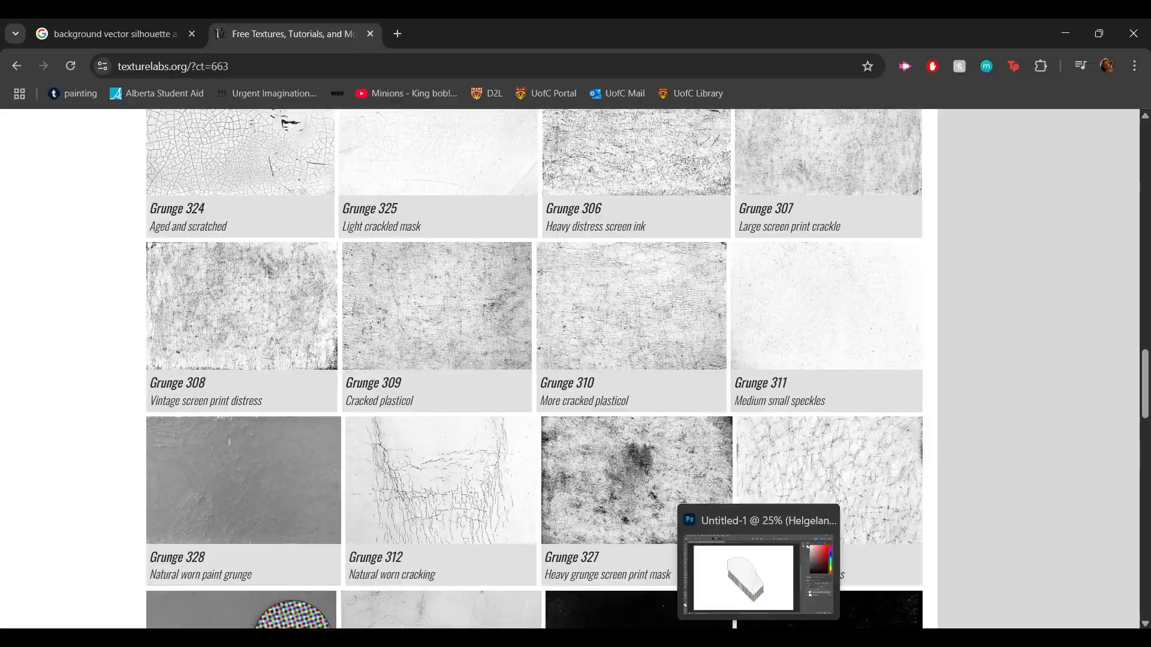
Return to Photoshop and activate the Quick Selection tool in add-to-selection mode with a brush size of 70 px
{"action": "left_click", "coordinate": [759, 641]}
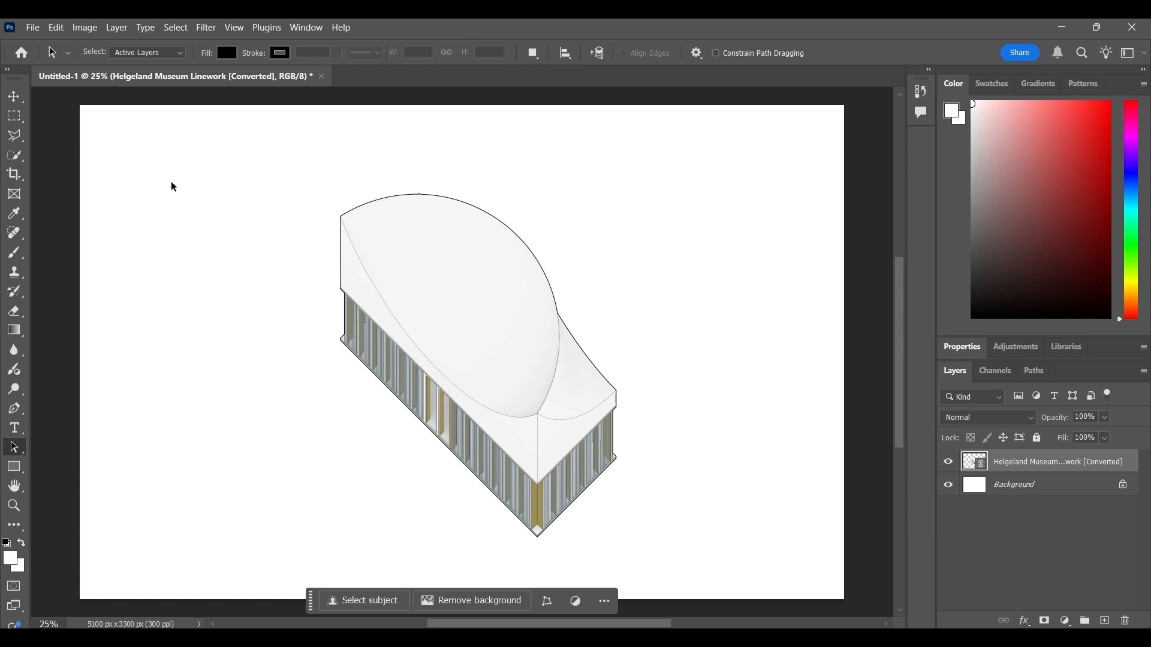
{"action": "left_click", "coordinate": [18, 155]}
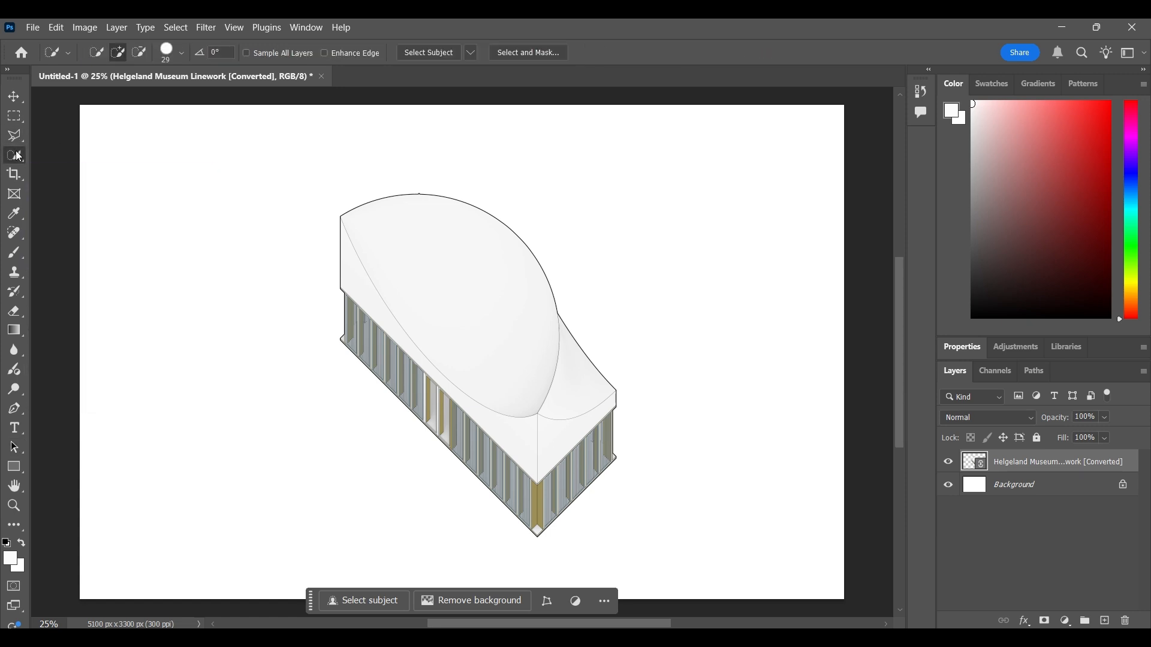
{"action": "left_click", "coordinate": [118, 52]}
{"action": "left_click", "coordinate": [181, 54]}
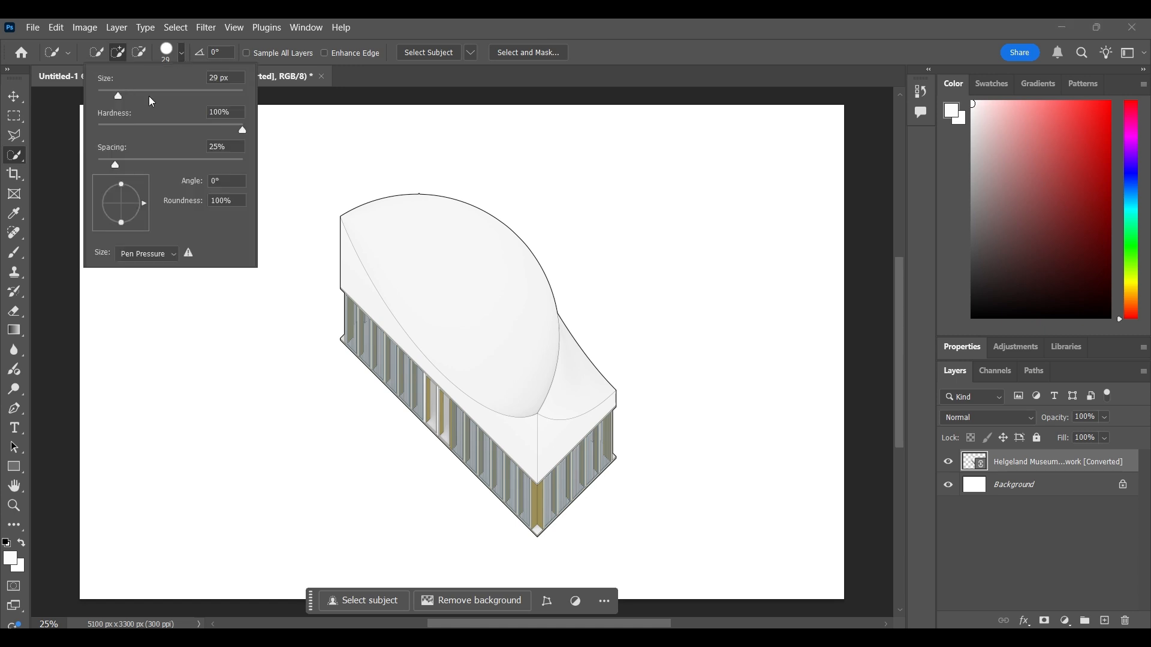
{"action": "left_click", "coordinate": [149, 97]}
{"action": "left_click", "coordinate": [183, 55]}
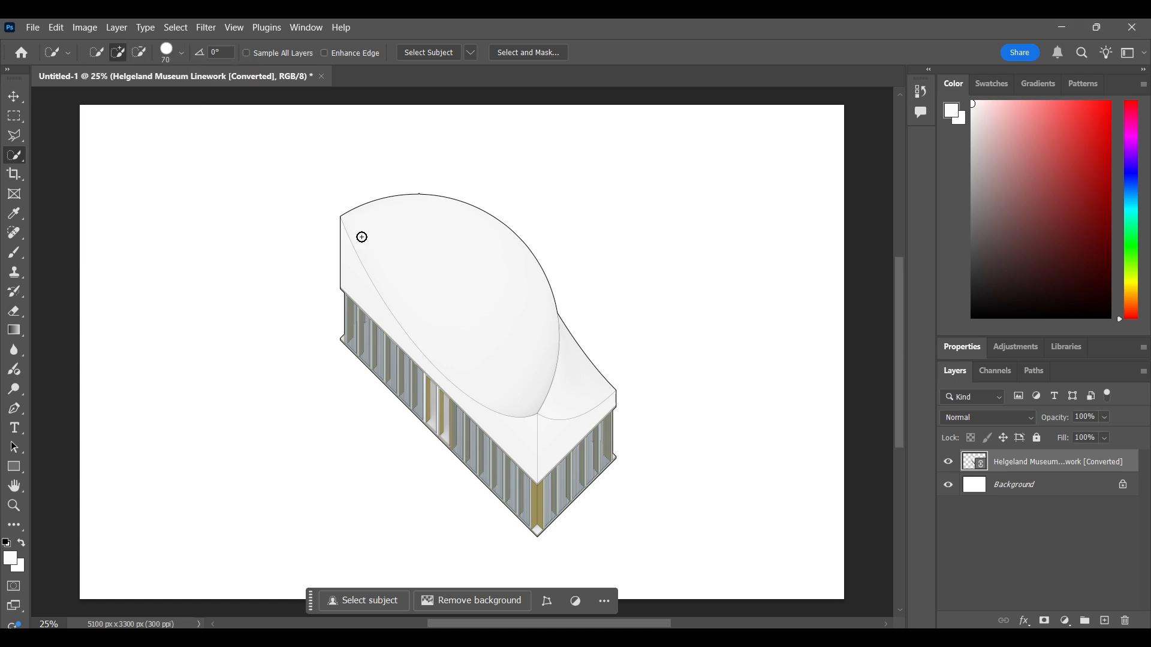
{"action": "left_click_drag", "start_coordinate": [359, 236], "coordinate": [408, 248]}
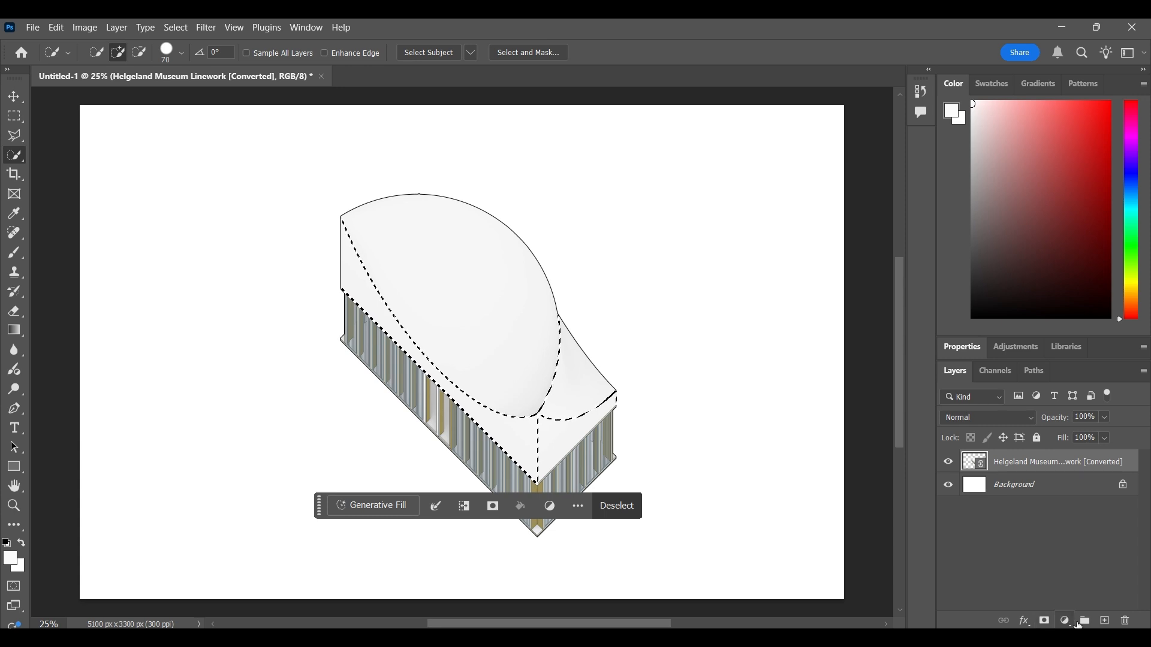
{"action": "left_click", "coordinate": [1065, 621]}
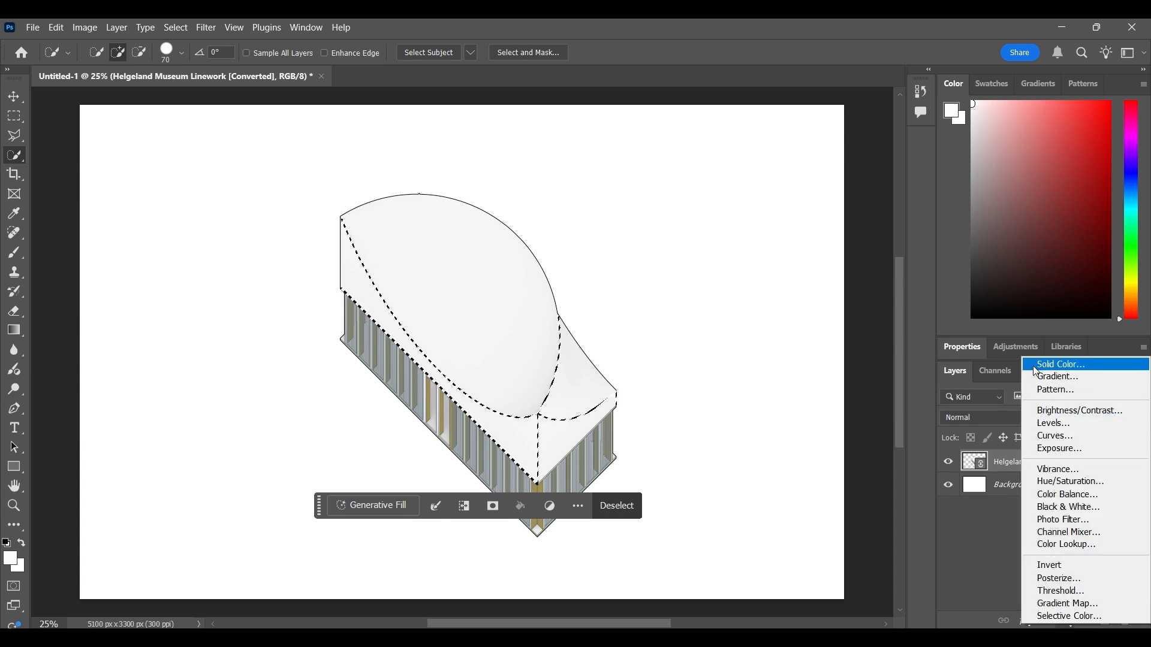
{"action": "left_click", "coordinate": [981, 543]}
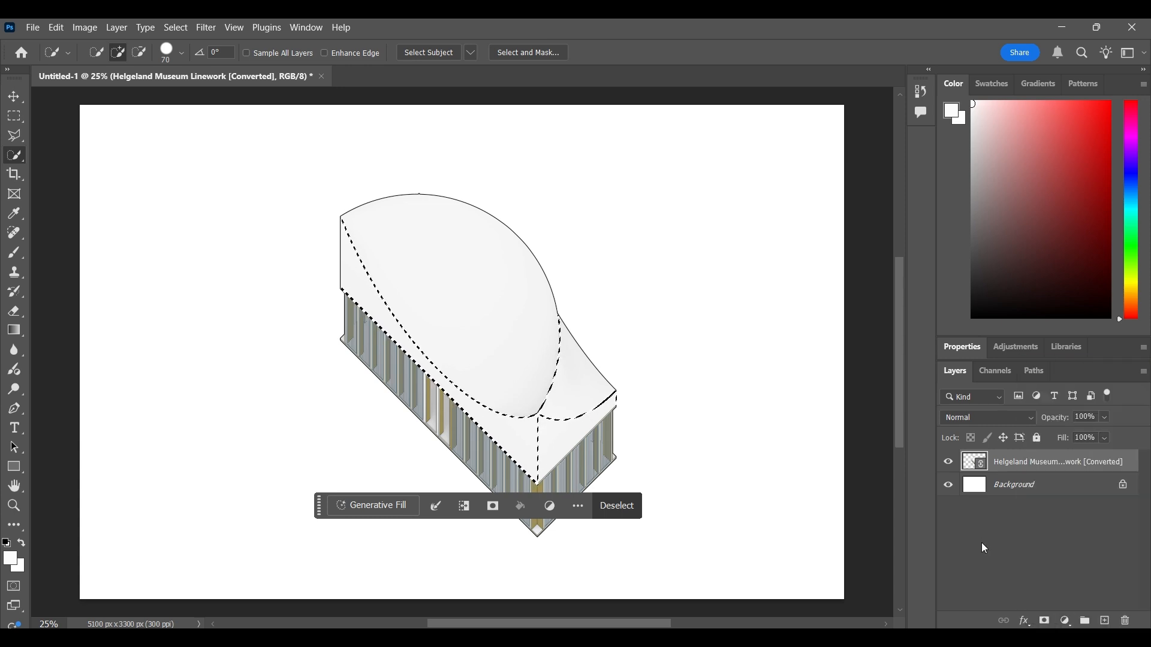
{"action": "left_click", "coordinate": [1062, 623]}
{"action": "left_click", "coordinate": [1045, 358]}
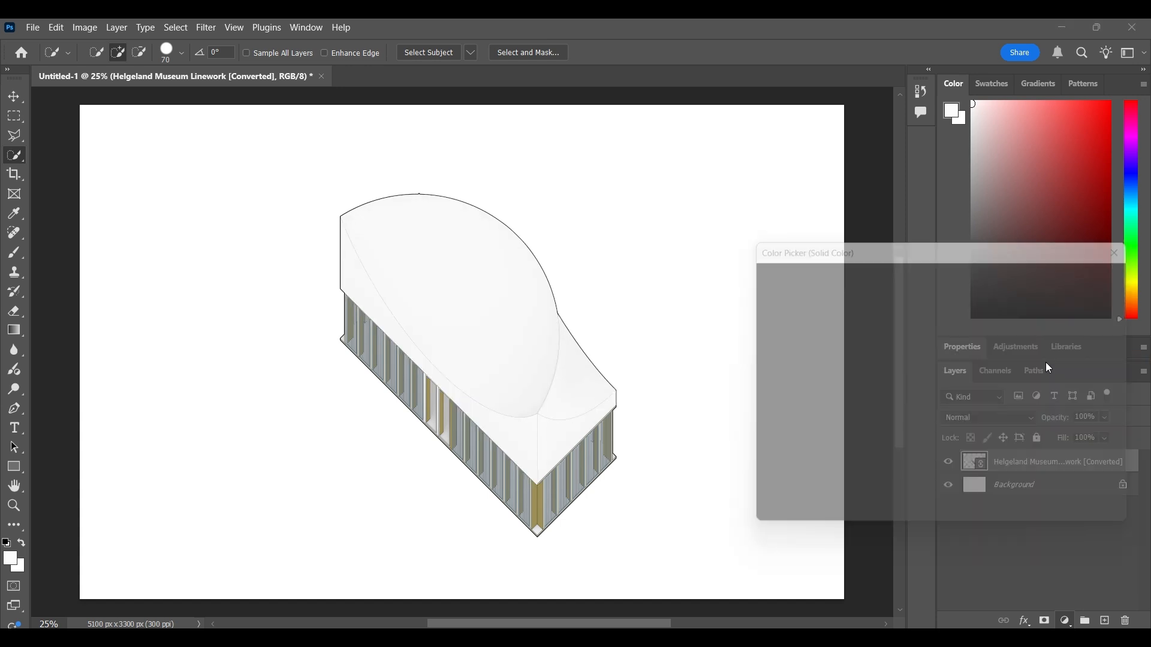
{"action": "left_click", "coordinate": [810, 310]}
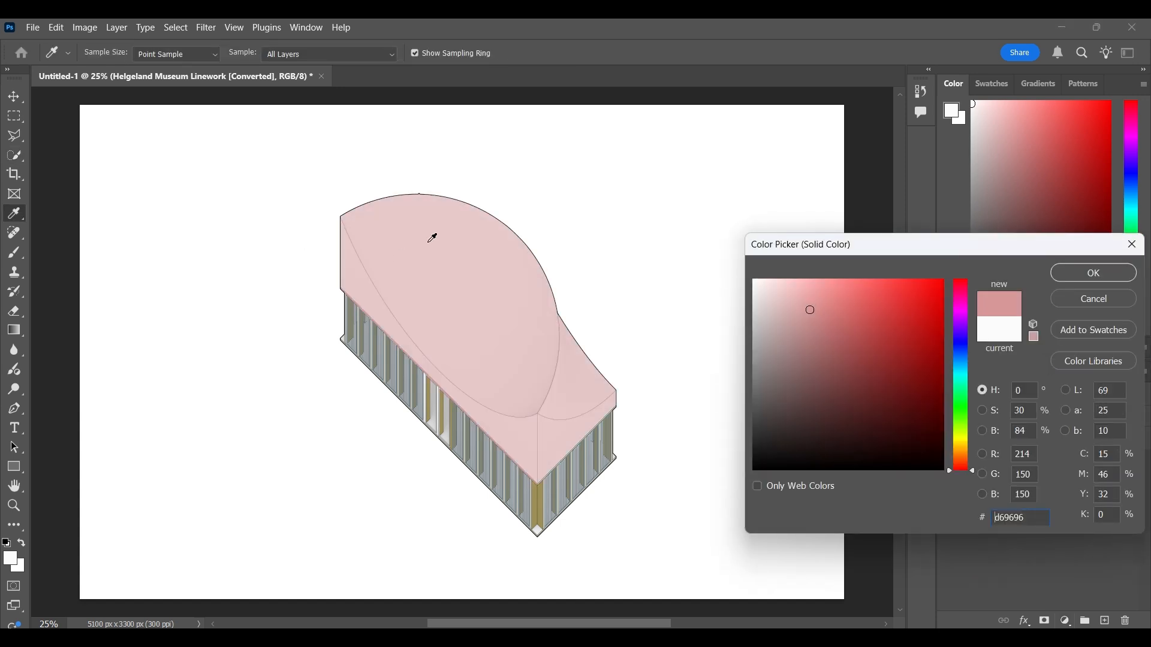
{"action": "mouse_move", "coordinate": [852, 326]}
{"action": "left_mouse_down"}
{"action": "mouse_move", "coordinate": [886, 303]}
{"action": "mouse_move", "coordinate": [804, 339]}
{"action": "mouse_move", "coordinate": [804, 354]}
{"action": "mouse_move", "coordinate": [863, 313]}
{"action": "mouse_move", "coordinate": [910, 343]}
{"action": "left_mouse_up"}
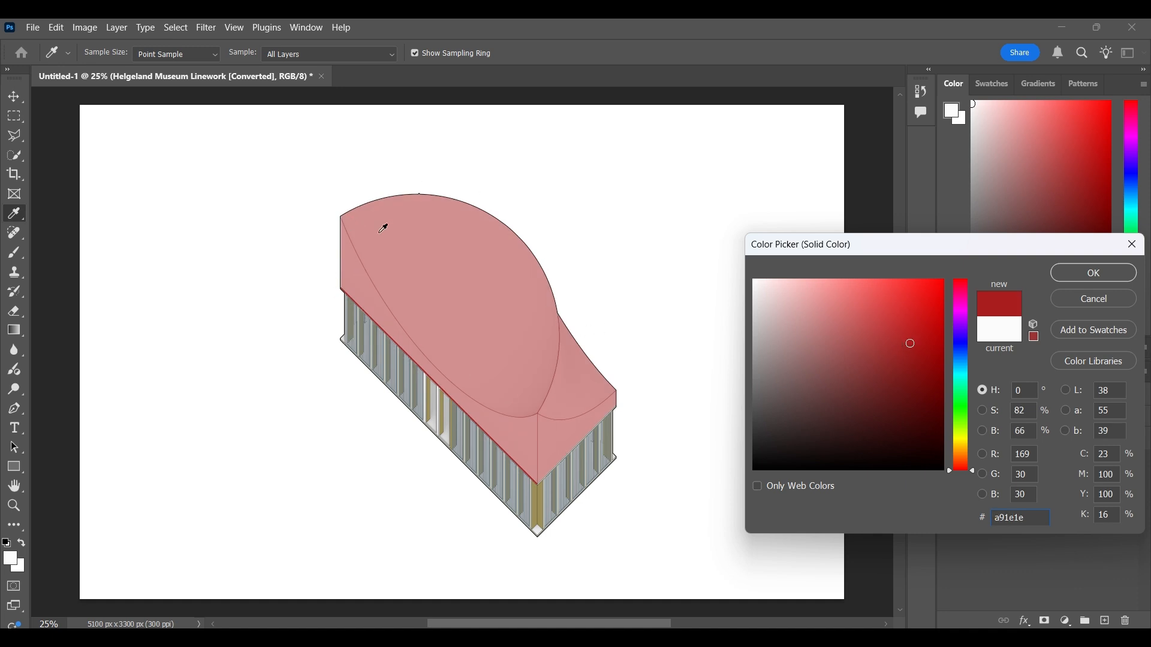
{"action": "left_click", "coordinate": [1081, 305]}
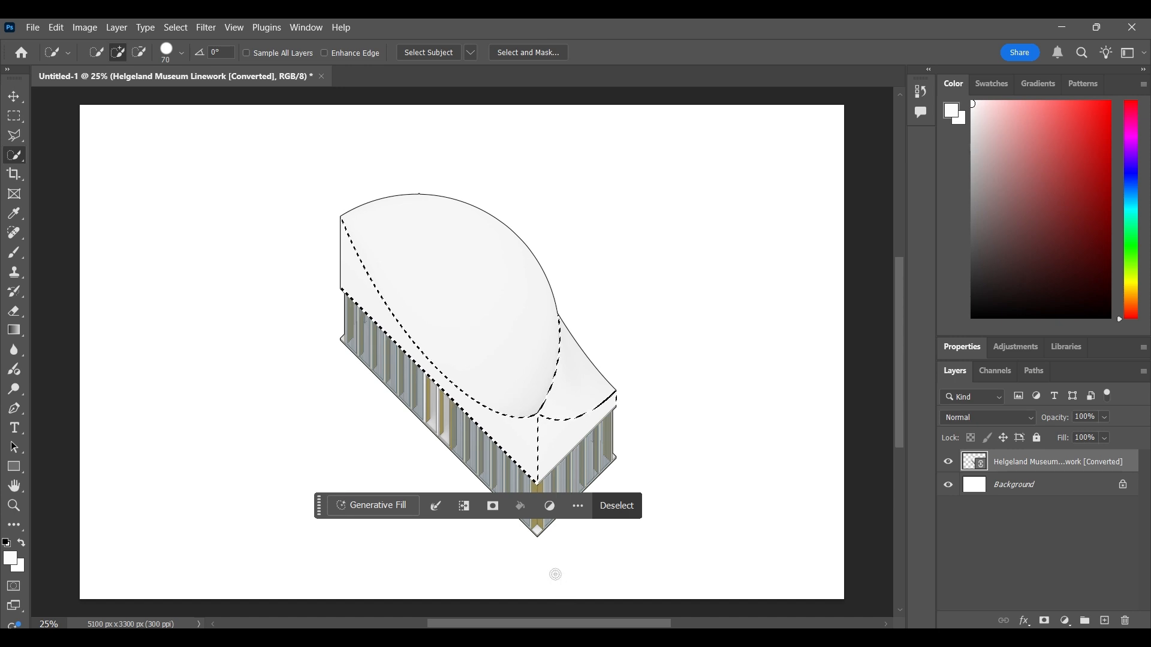
Place Texturelabs_Grunge_311L from the Downloads folder into the Photoshop document and centre it on the canvas
{"action": "left_click", "coordinate": [595, 638]}
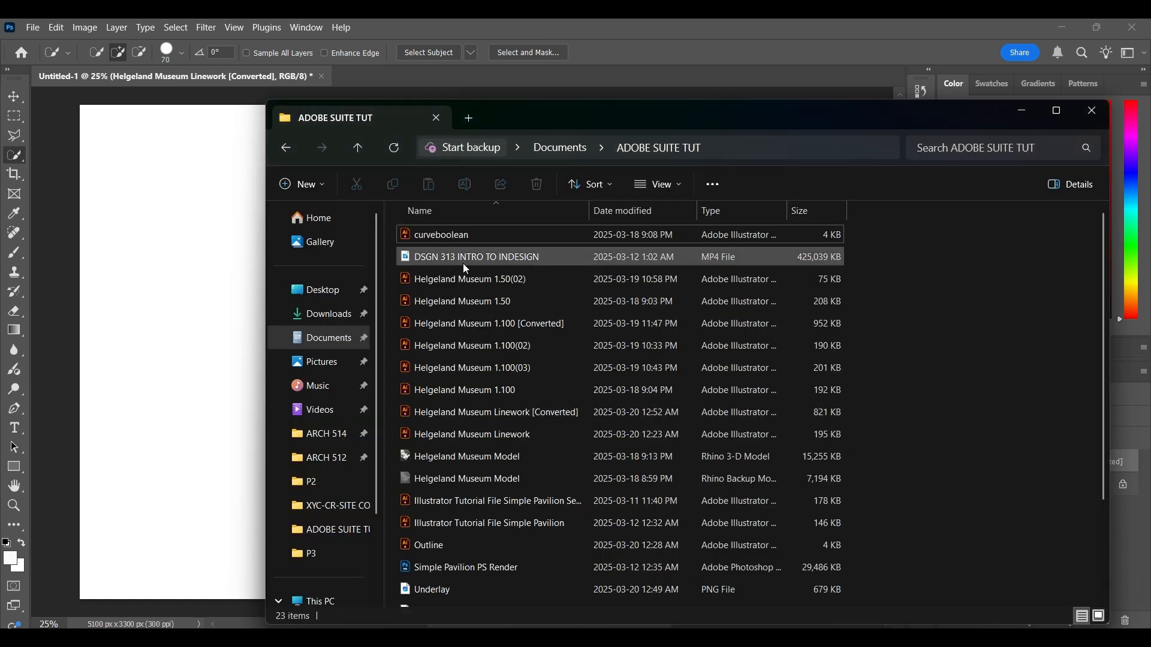
{"action": "left_click", "coordinate": [324, 317]}
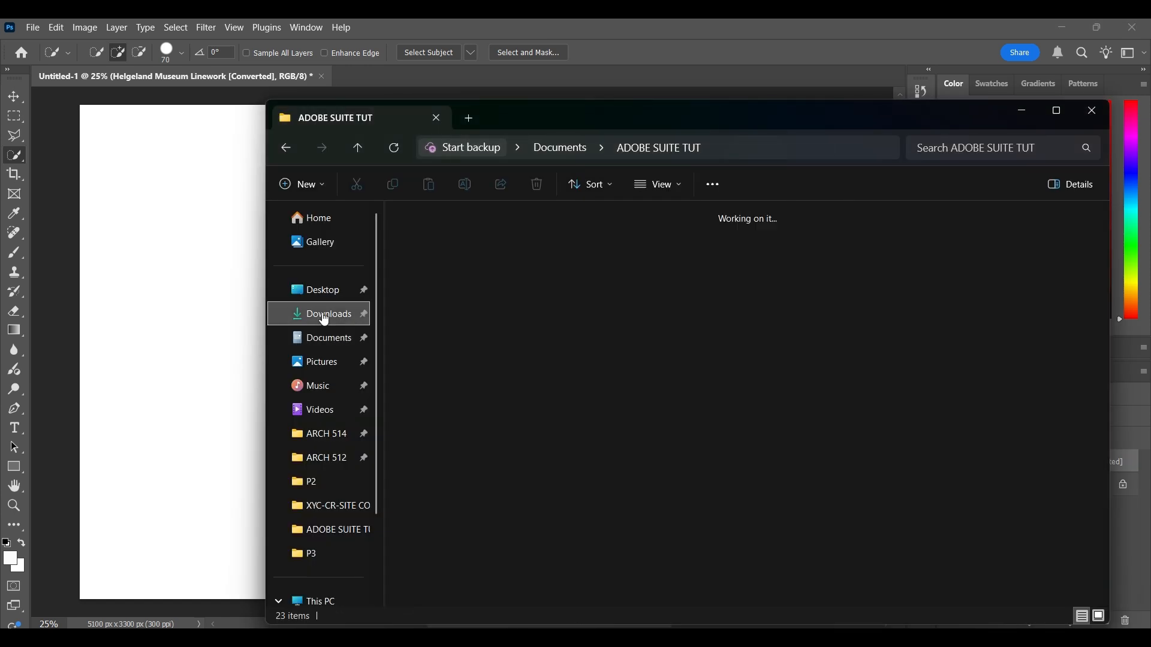
{"action": "left_click_drag", "start_coordinate": [449, 259], "coordinate": [175, 254]}
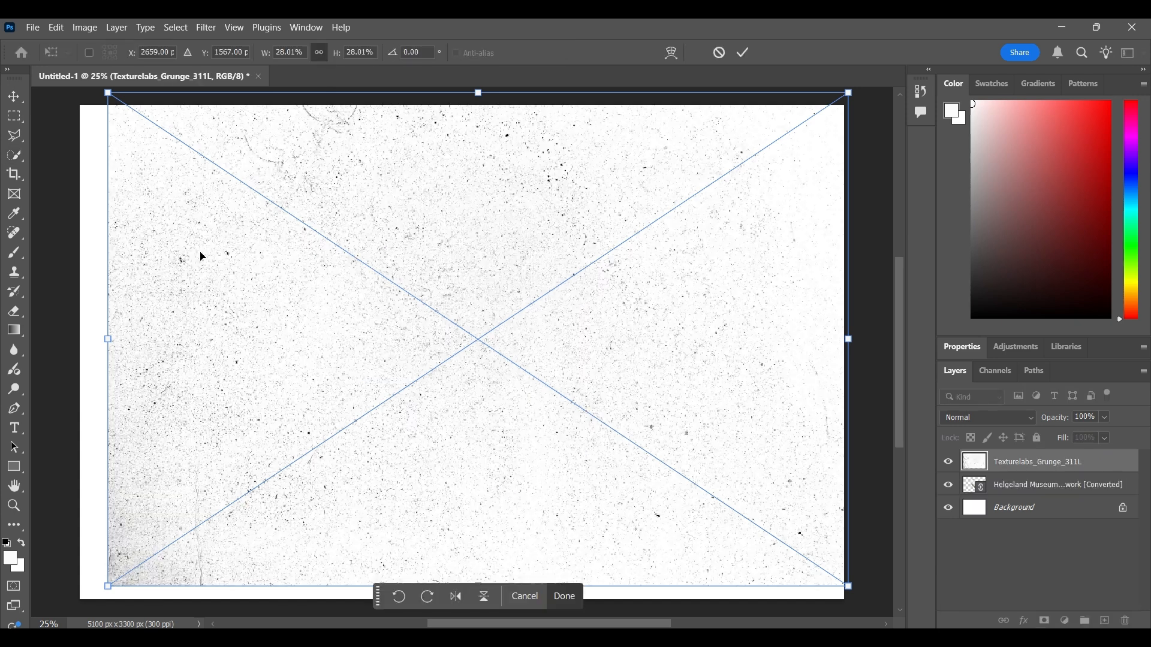
{"action": "left_click_drag", "start_coordinate": [692, 274], "coordinate": [675, 294]}
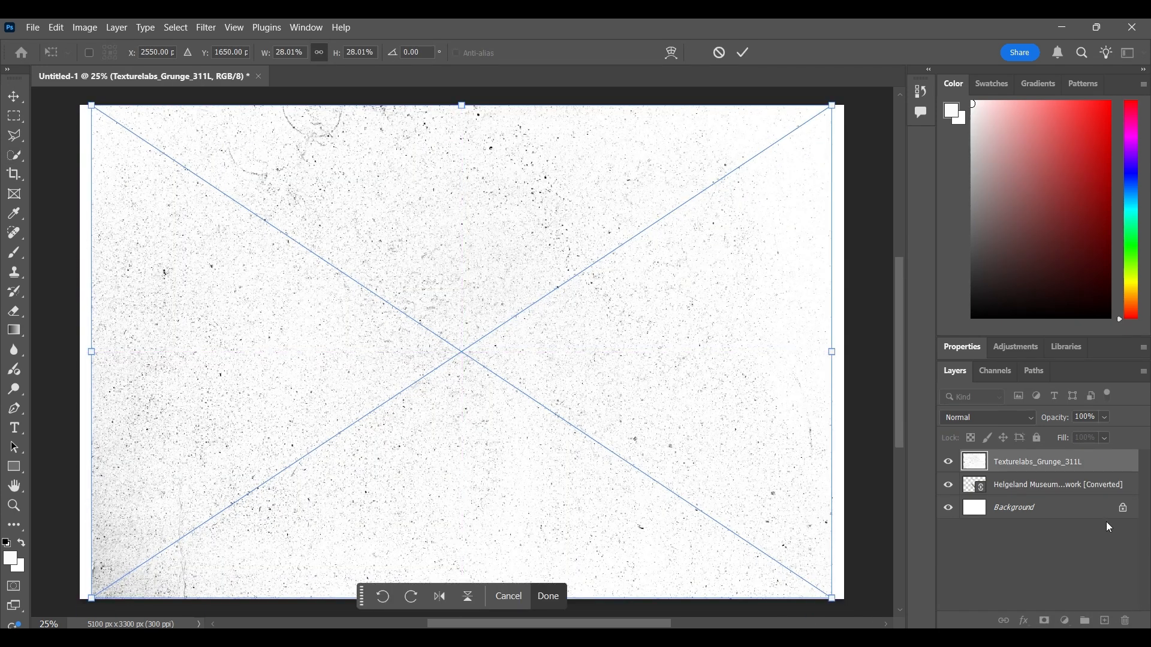
Quick-select the white roof surfaces on the Helgeland Museum linework layer and mask the Texturelabs_Grunge_311L layer with that selection
{"action": "left_click", "coordinate": [1013, 484]}
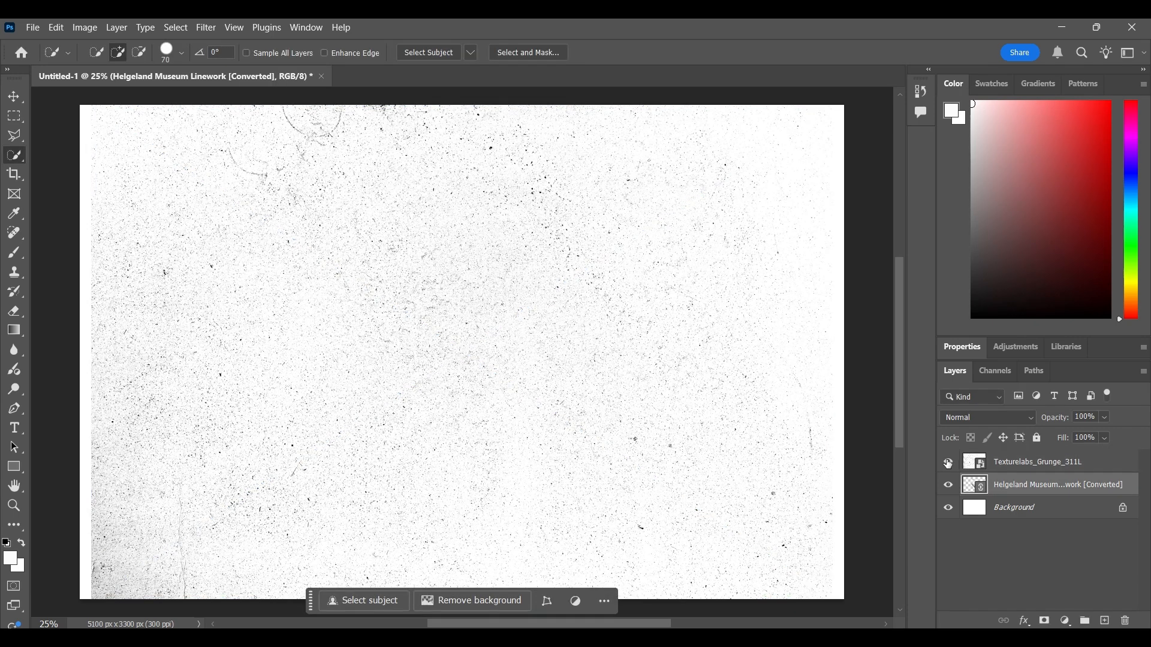
{"action": "left_click", "coordinate": [948, 463]}
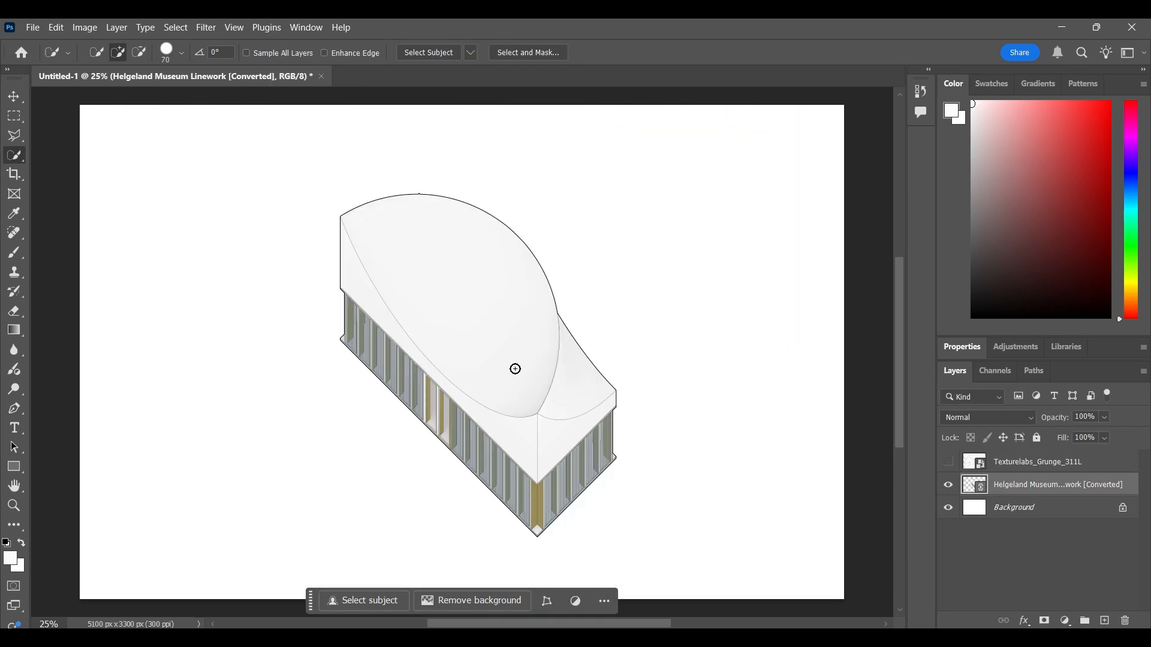
{"action": "left_click", "coordinate": [417, 277]}
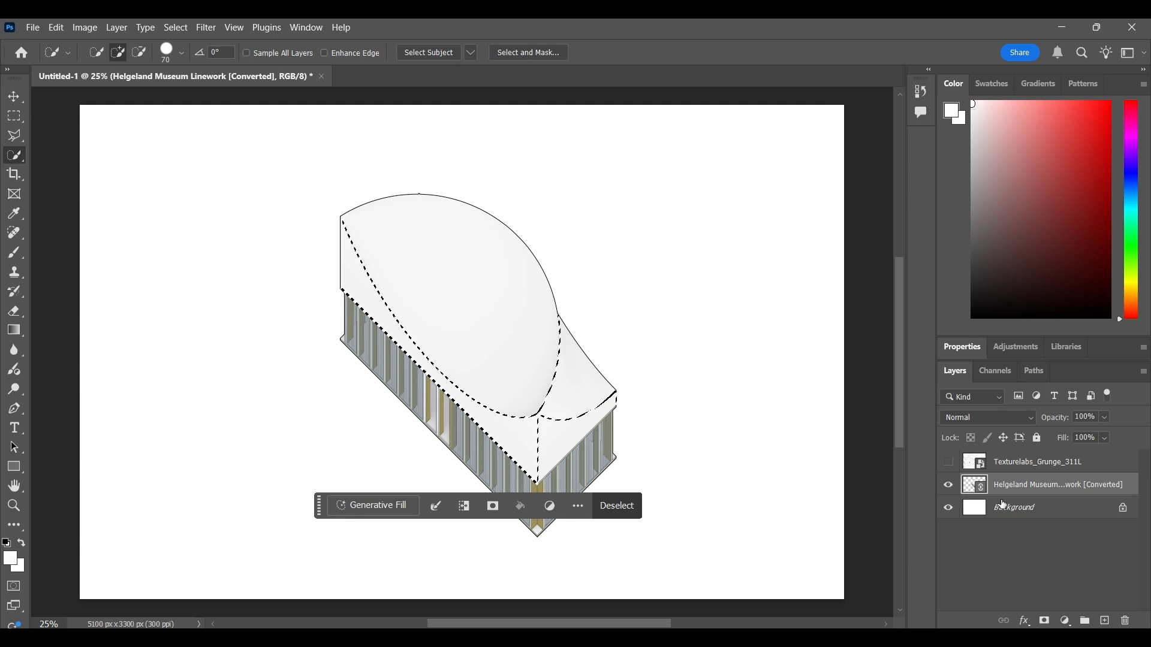
{"action": "left_click", "coordinate": [948, 463]}
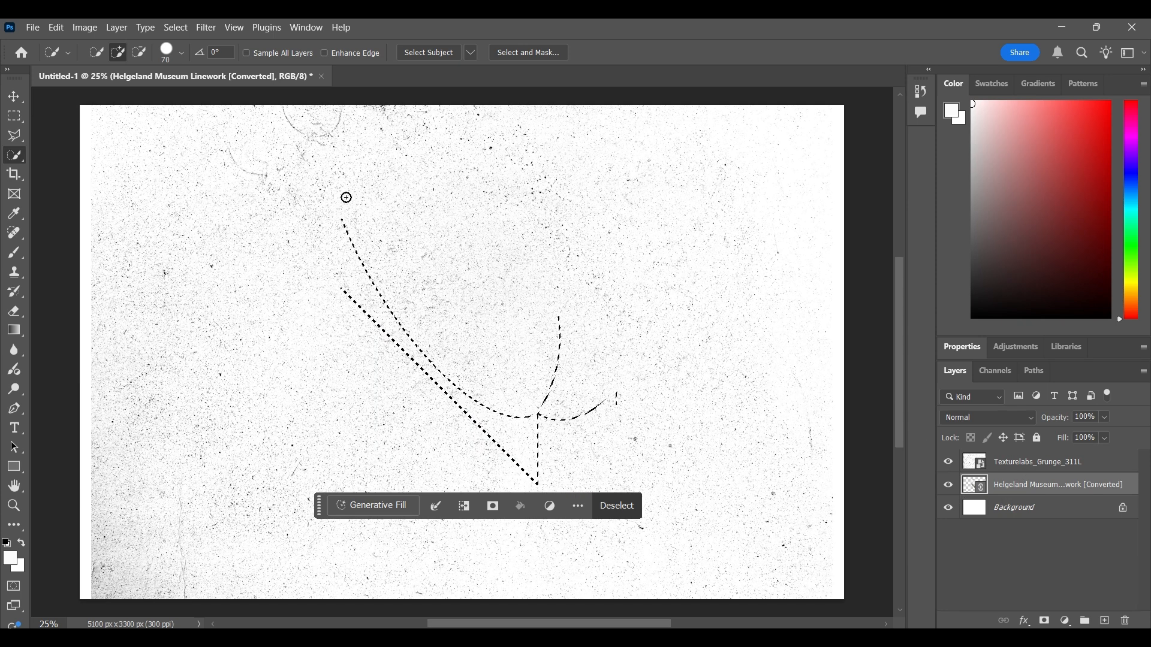
{"action": "left_click", "coordinate": [1036, 463]}
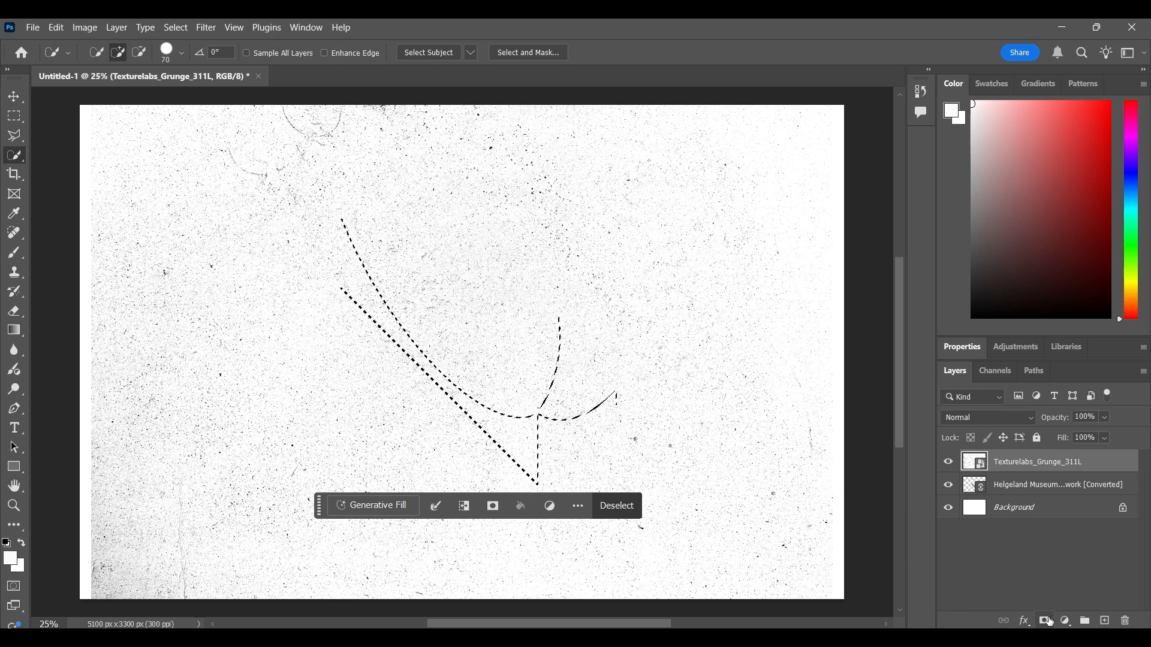
{"action": "left_click", "coordinate": [1046, 621]}
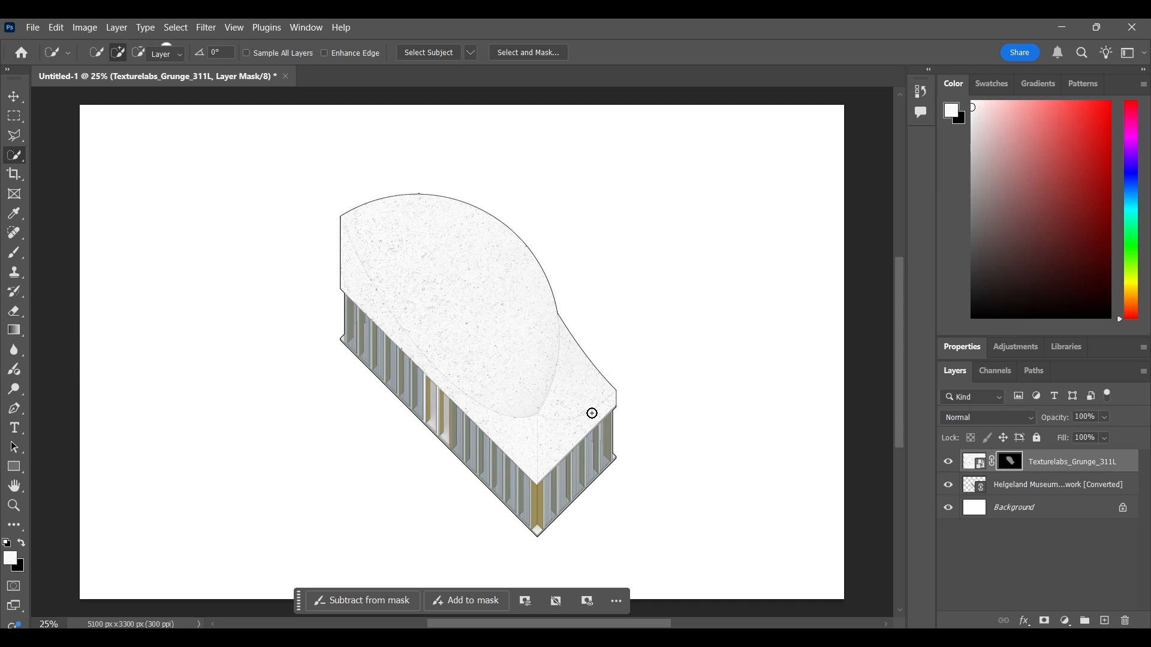
Set the blend mode of the masked Texturelabs_Grunge_311L layer to Multiply and deselect the layer
{"action": "key", "text": "v"}
{"action": "left_click", "coordinate": [666, 397]}
{"action": "left_click", "coordinate": [479, 340]}
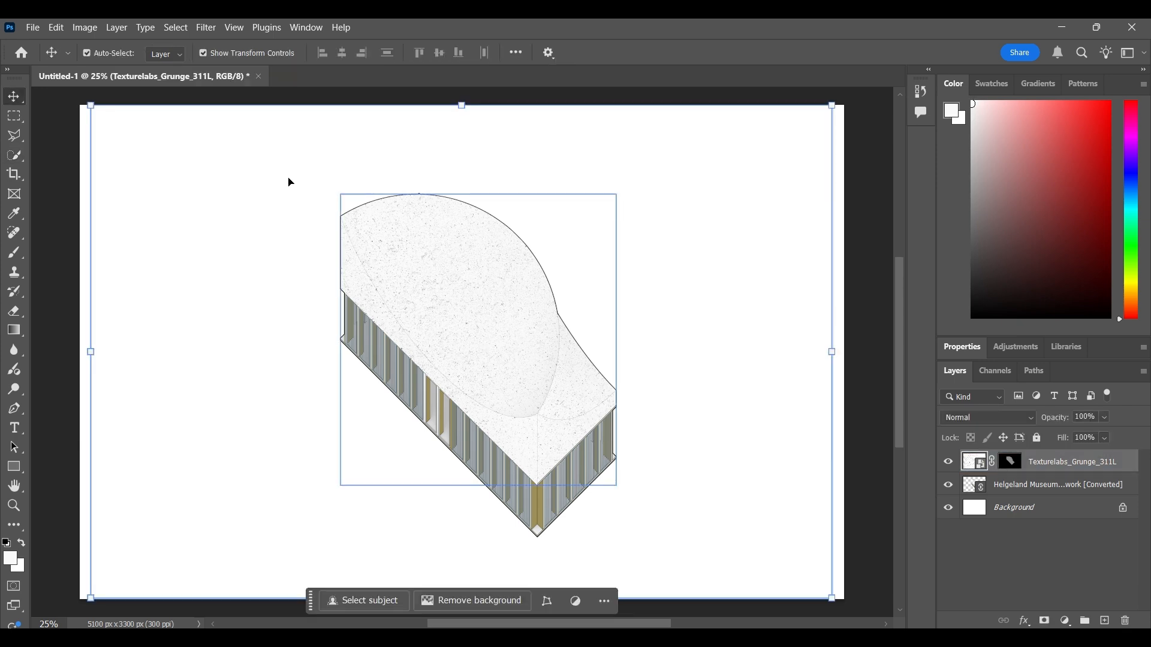
{"action": "left_click", "coordinate": [870, 337]}
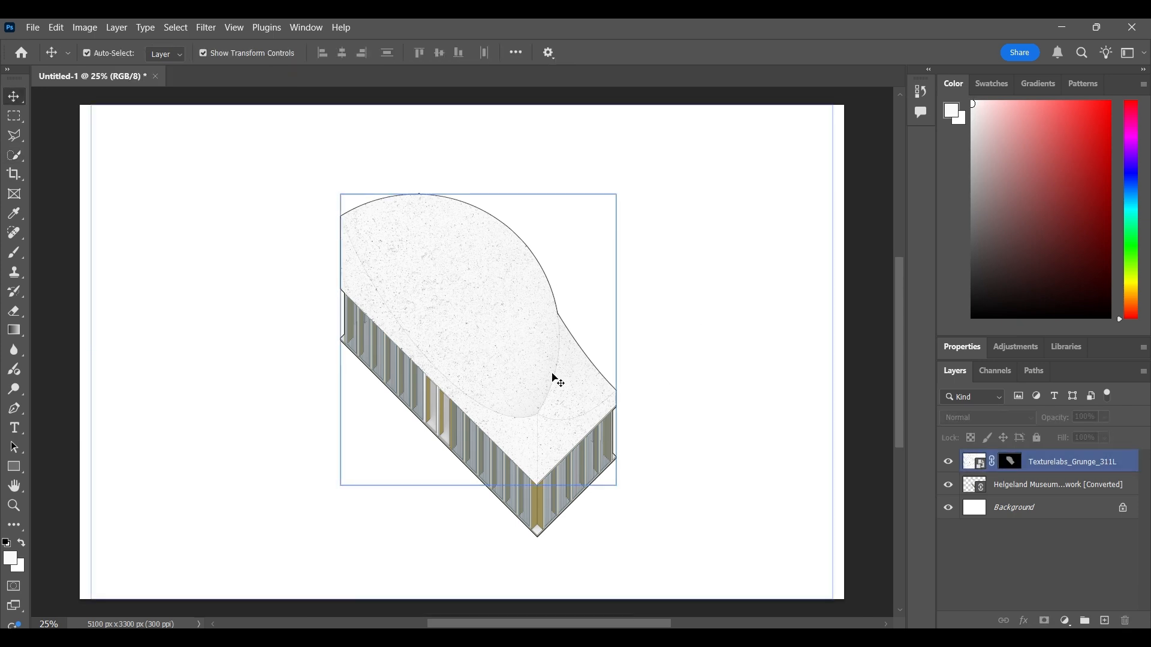
{"action": "left_click", "coordinate": [557, 381]}
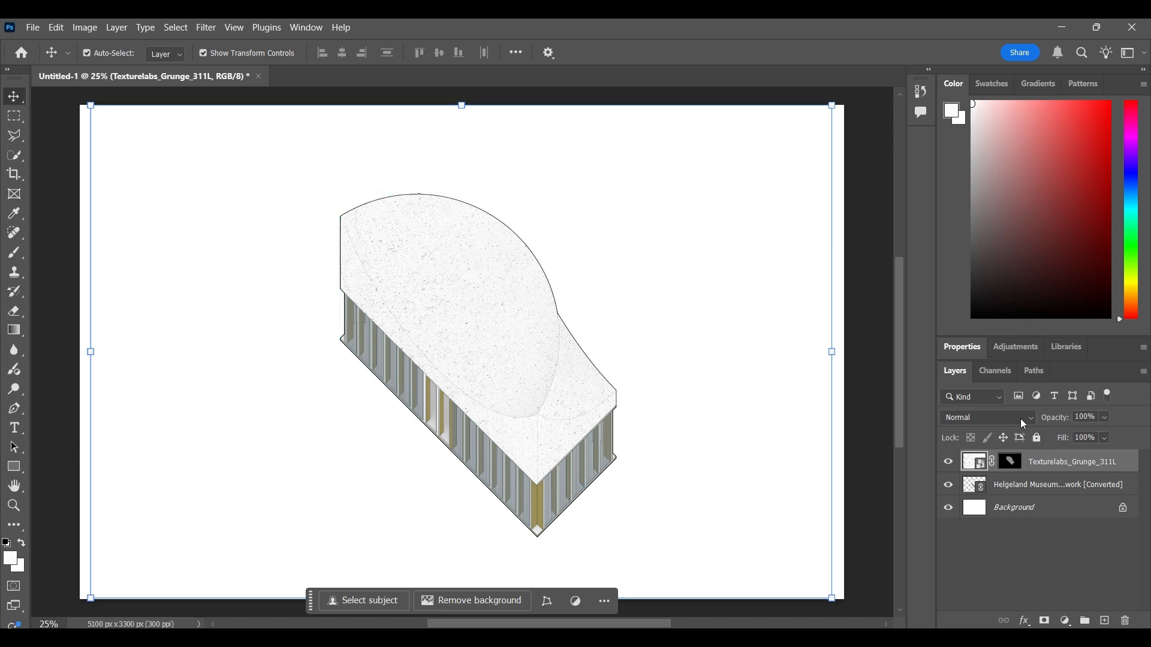
{"action": "left_click", "coordinate": [1024, 424]}
{"action": "left_click", "coordinate": [988, 263]}
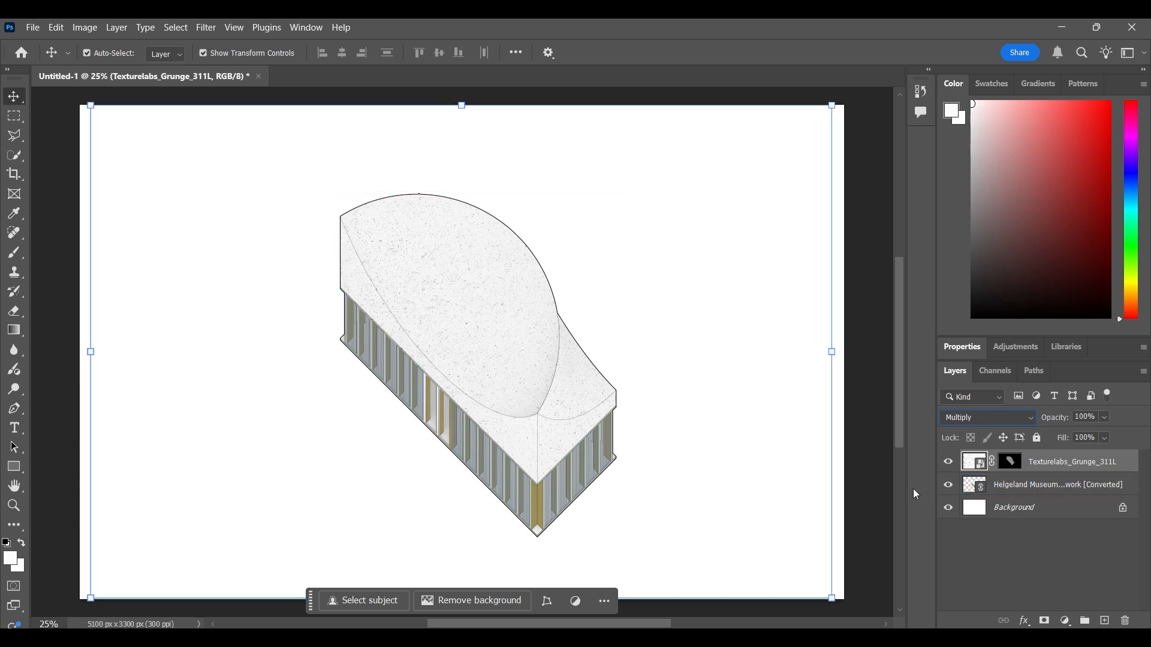
{"action": "key", "text": "ctrl+z"}
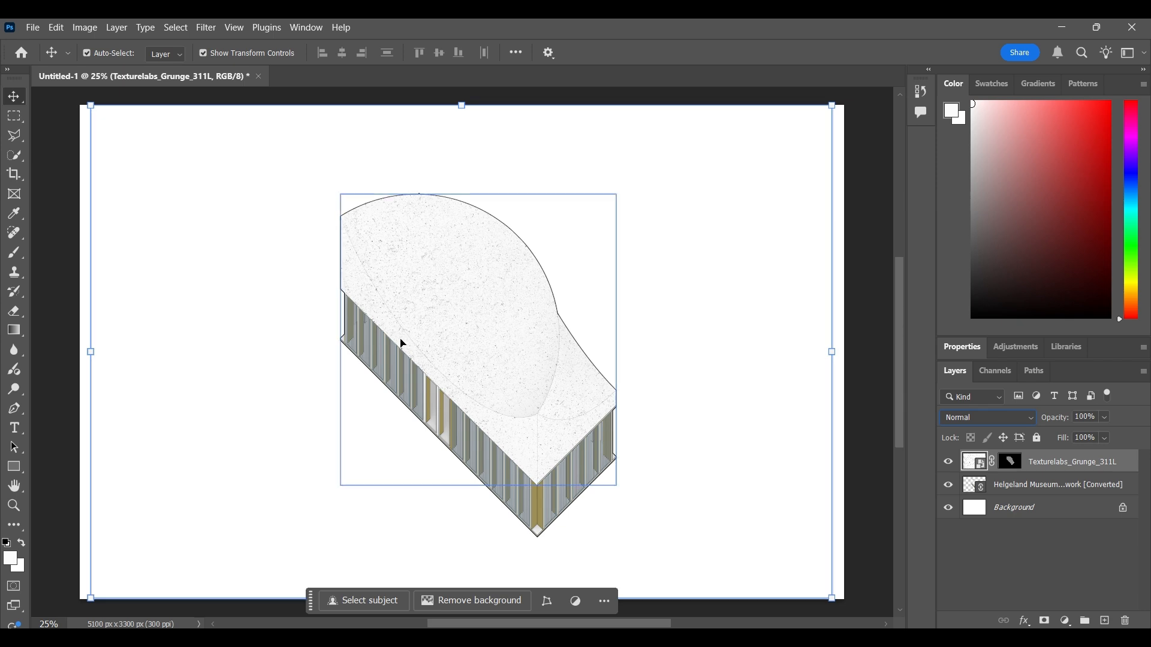
{"action": "left_click", "coordinate": [988, 418]}
{"action": "left_click", "coordinate": [977, 271]}
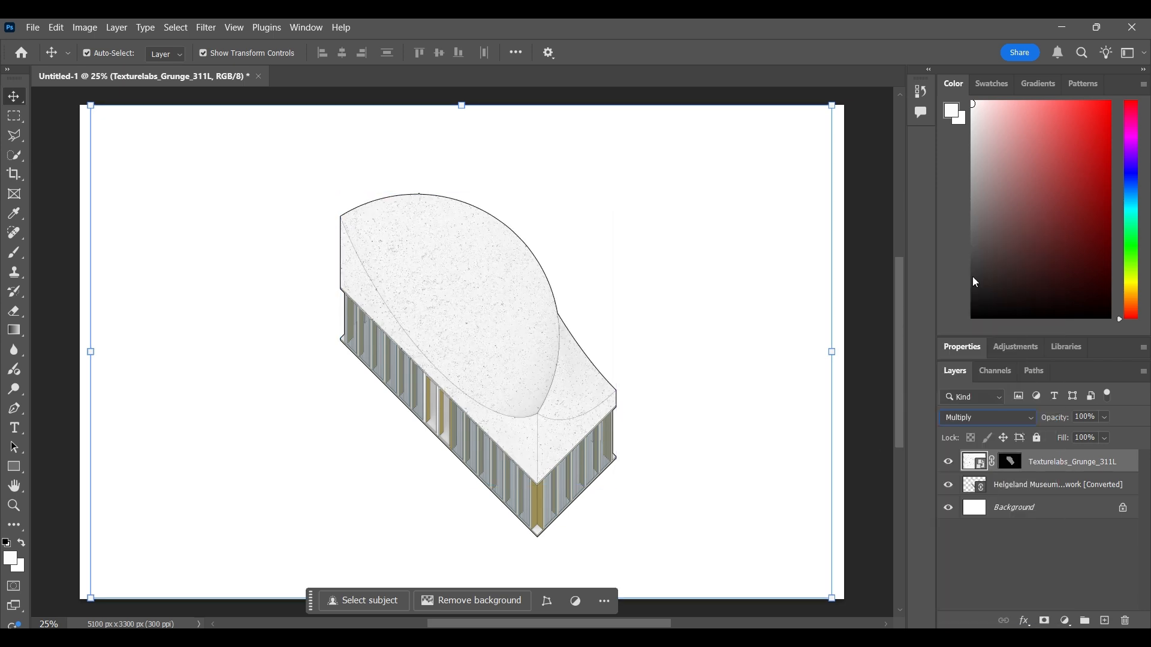
{"action": "left_click", "coordinate": [862, 424]}
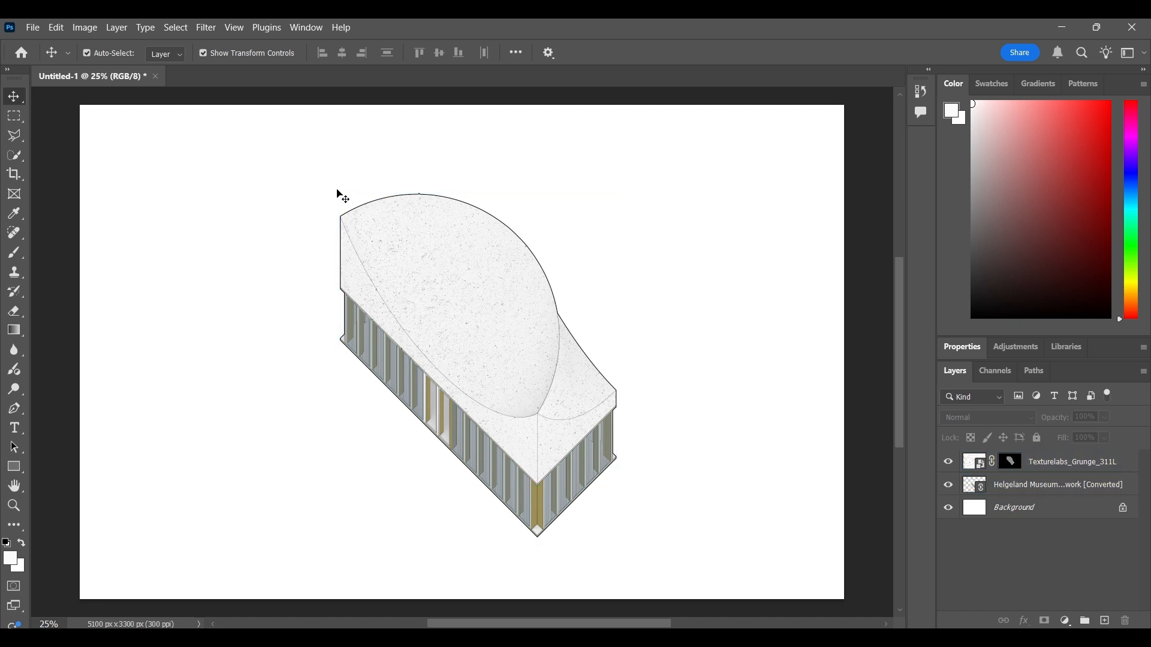
Examine the grunge texture and linework up close where the roof edges meet above the front corner
{"action": "left_click", "coordinate": [393, 246]}
{"action": "left_click", "coordinate": [546, 313]}
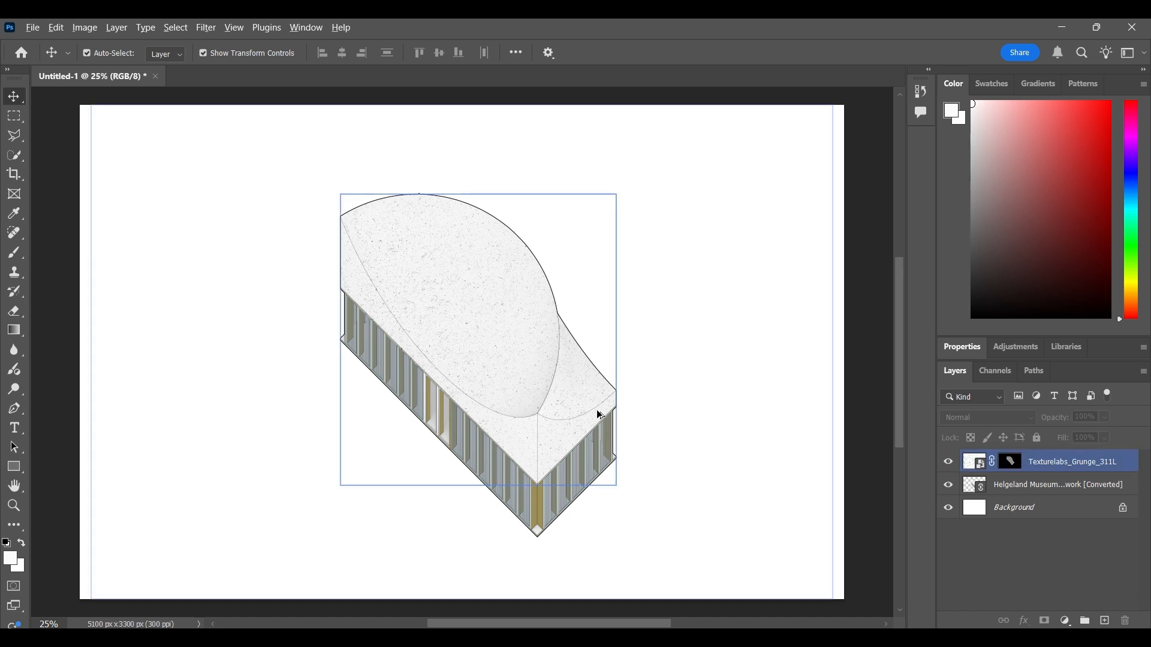
{"action": "scroll", "coordinate": [569, 477], "scroll_direction": "up", "scroll_amount": 4}
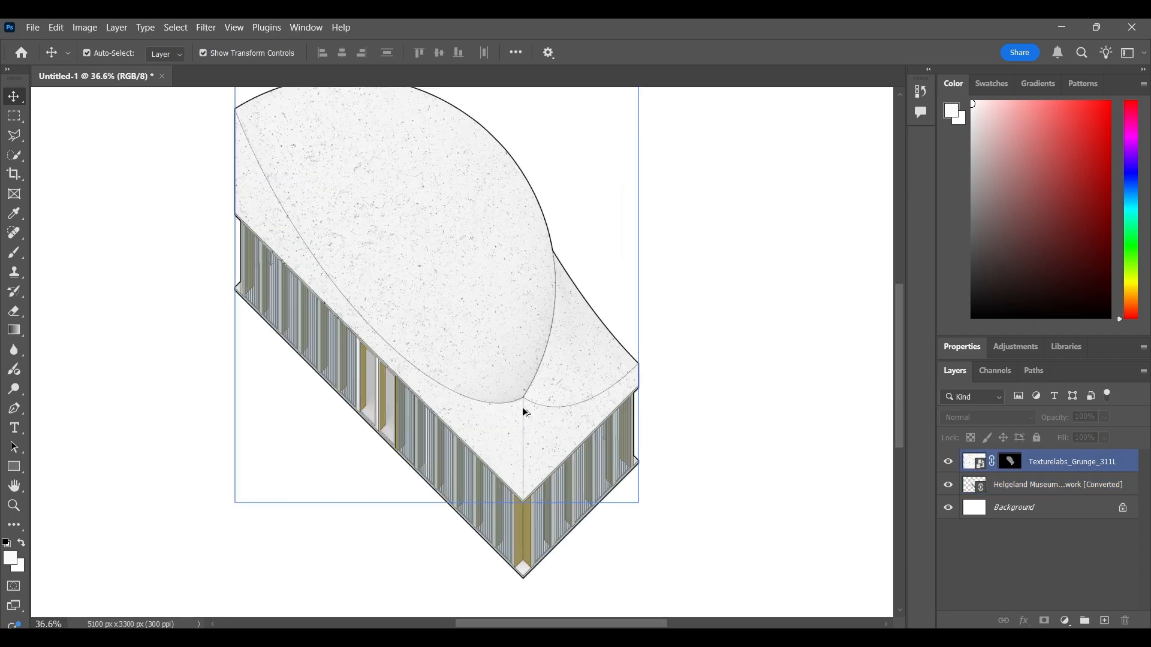
{"action": "scroll", "coordinate": [542, 413], "scroll_direction": "up", "scroll_amount": 5}
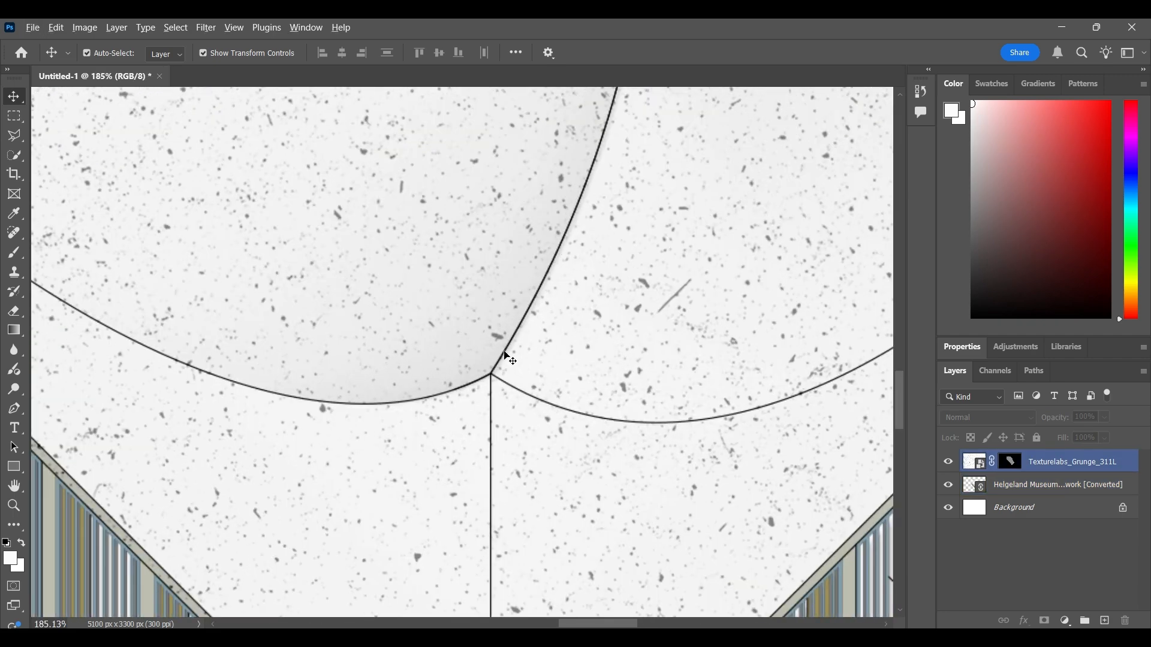
{"action": "scroll", "coordinate": [506, 357], "scroll_direction": "down", "scroll_amount": 5}
{"action": "scroll", "coordinate": [505, 357], "scroll_direction": "down", "scroll_amount": 3}
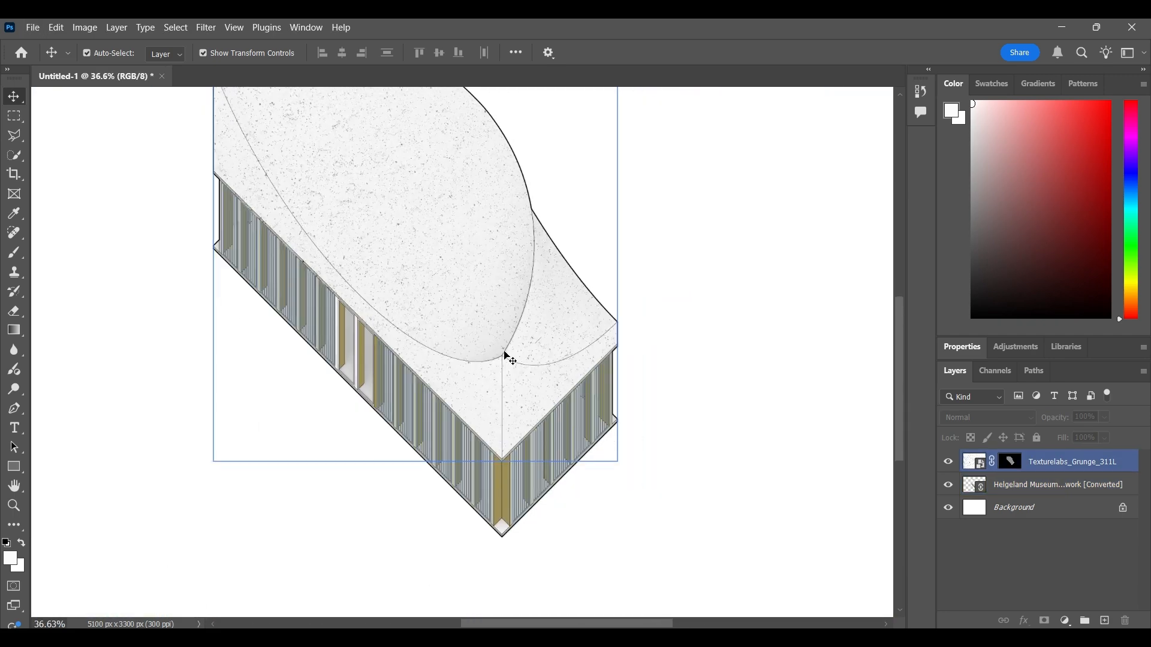
{"action": "scroll", "coordinate": [505, 357], "scroll_direction": "up", "scroll_amount": 10}
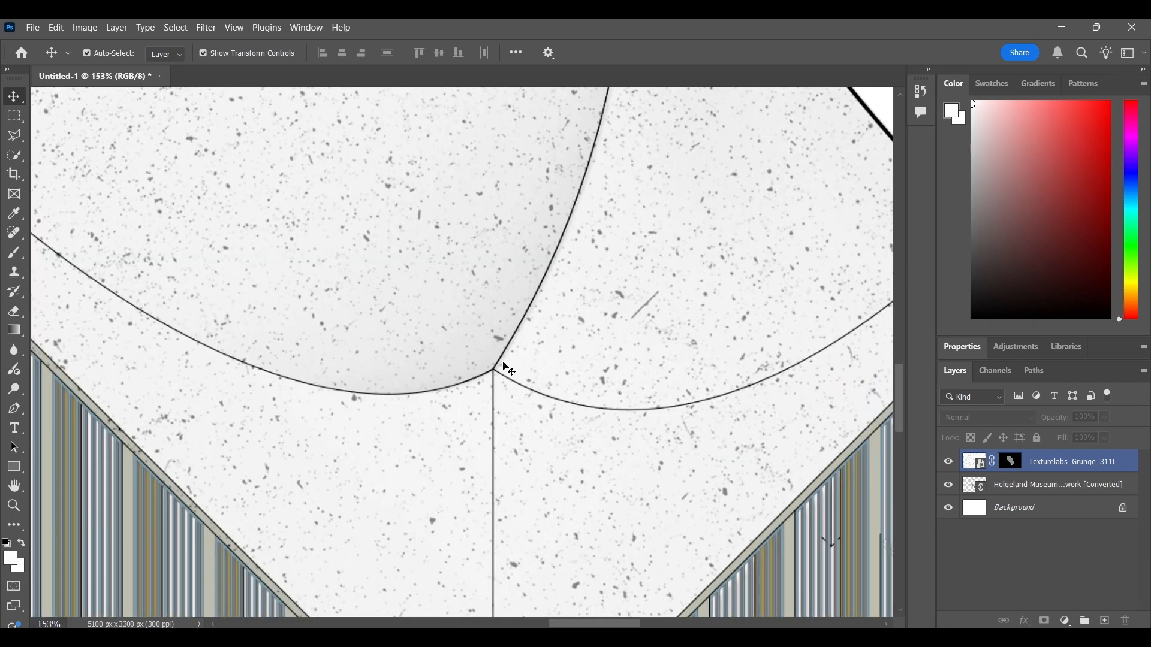
{"action": "scroll", "coordinate": [599, 182], "scroll_direction": "down", "scroll_amount": 7}
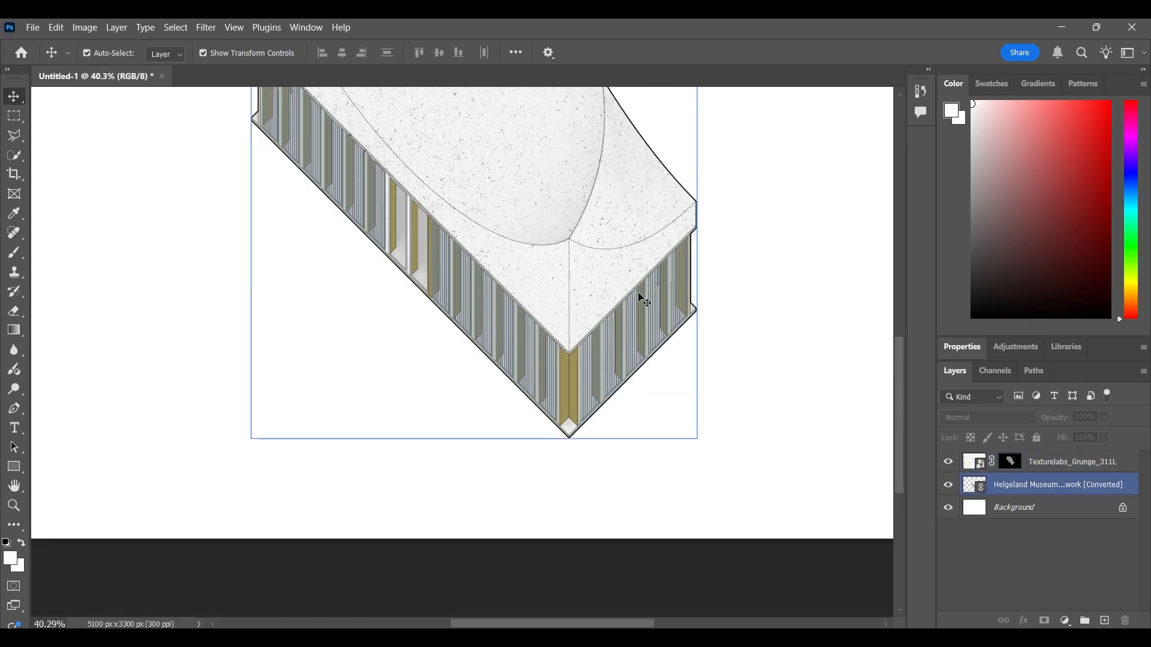
Switch to the browser and examine the image search for "background vector silhouette axonometric people vector", highlighting the descriptive words of the query
{"action": "key", "text": "alt+Tab"}
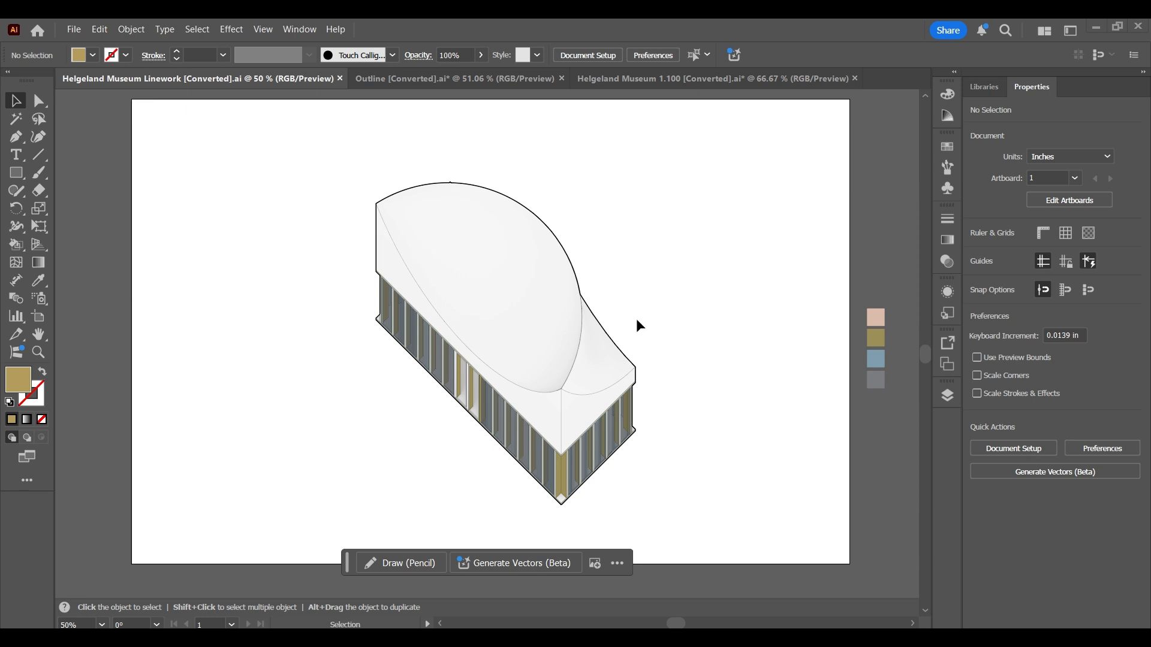
{"action": "key", "text": "alt+Tab"}
{"action": "left_click", "coordinate": [629, 639]}
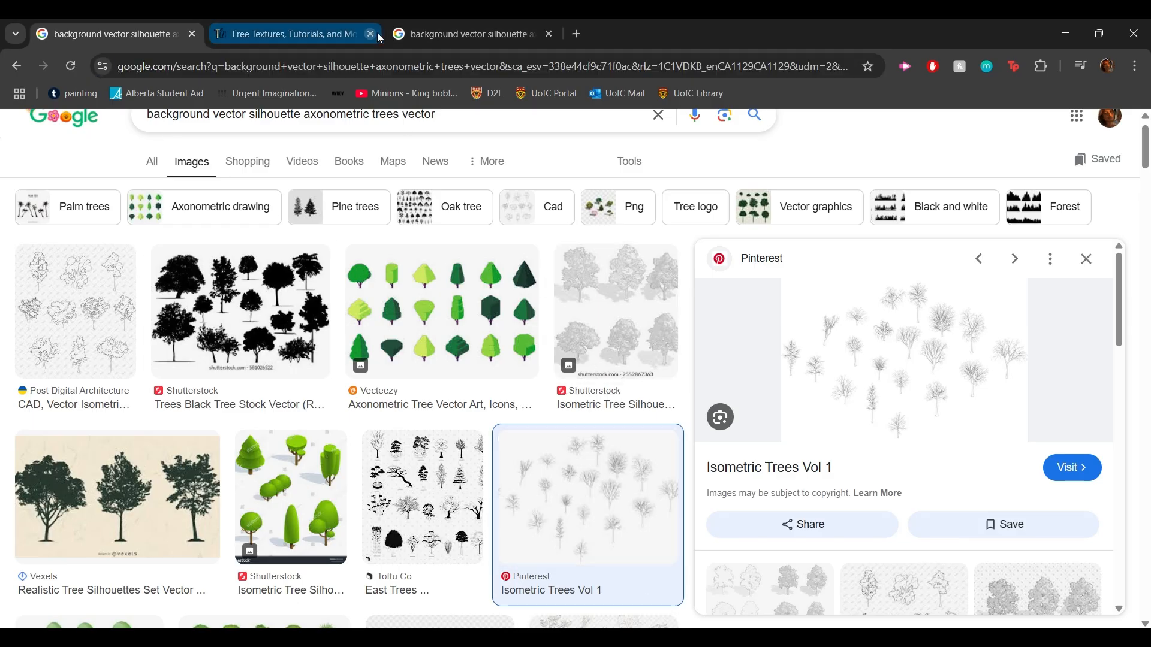
{"action": "left_click", "coordinate": [405, 36]}
{"action": "scroll", "coordinate": [120, 420], "scroll_direction": "up", "scroll_amount": 1}
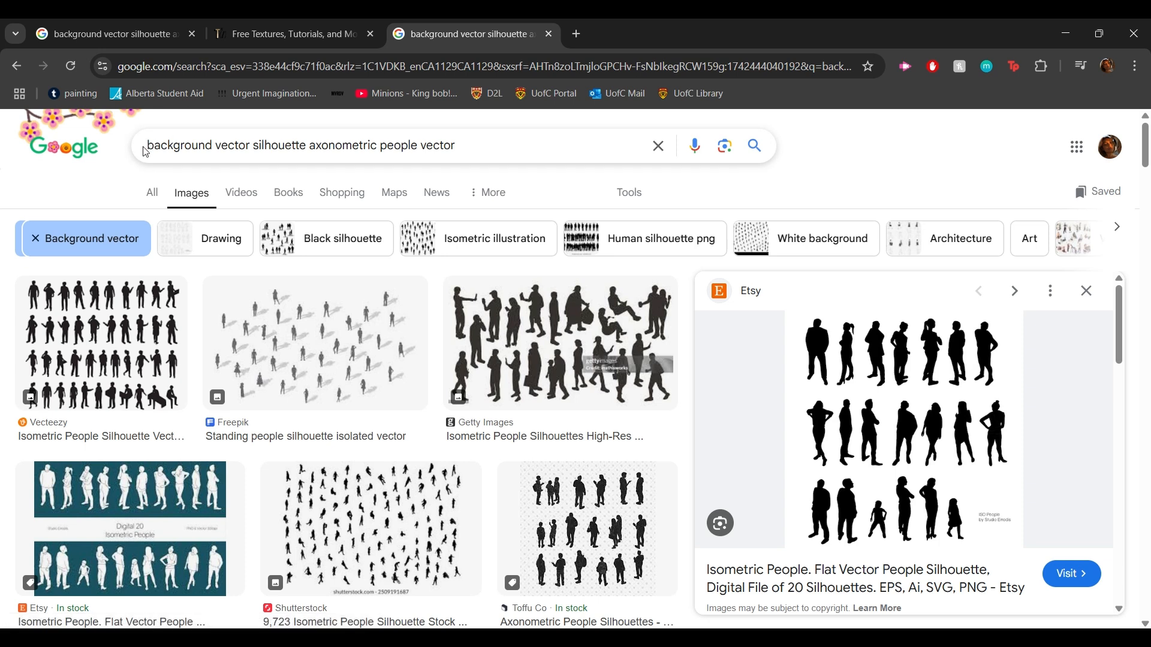
{"action": "left_click_drag", "start_coordinate": [219, 146], "coordinate": [462, 140]}
{"action": "left_click", "coordinate": [246, 146]}
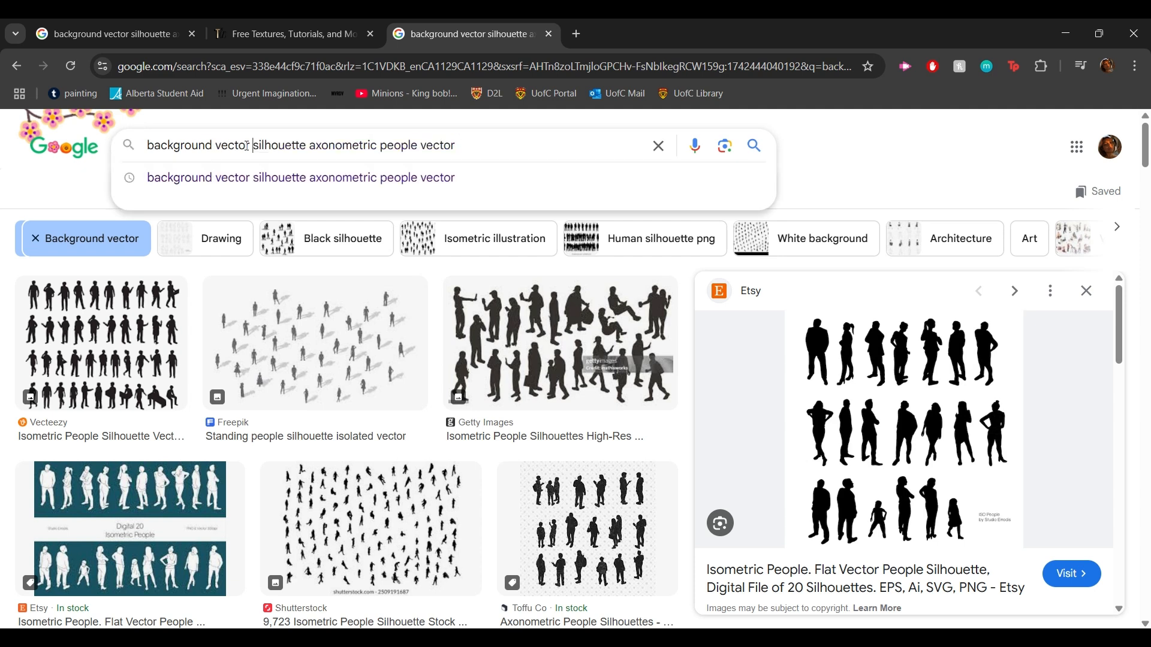
{"action": "left_click_drag", "start_coordinate": [253, 146], "coordinate": [465, 145]}
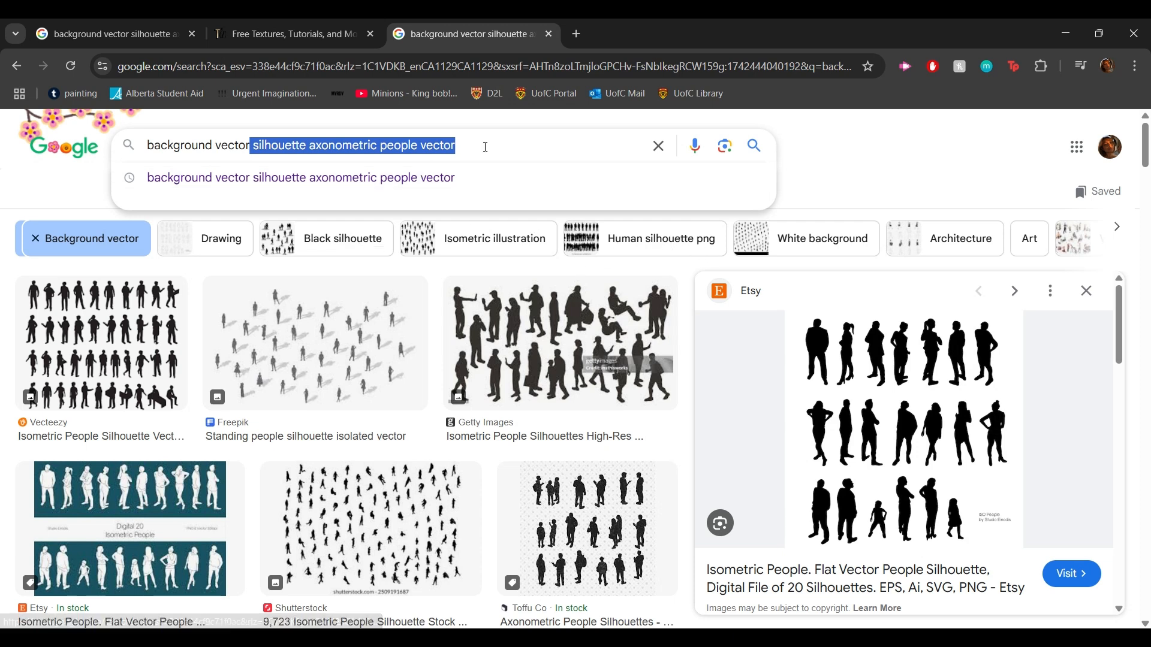
Examine the wording of the people silhouette search query, highlighting "silhouette", "axonometric" and the full phrase in turn
{"action": "left_click_drag", "start_coordinate": [488, 145], "coordinate": [128, 168]}
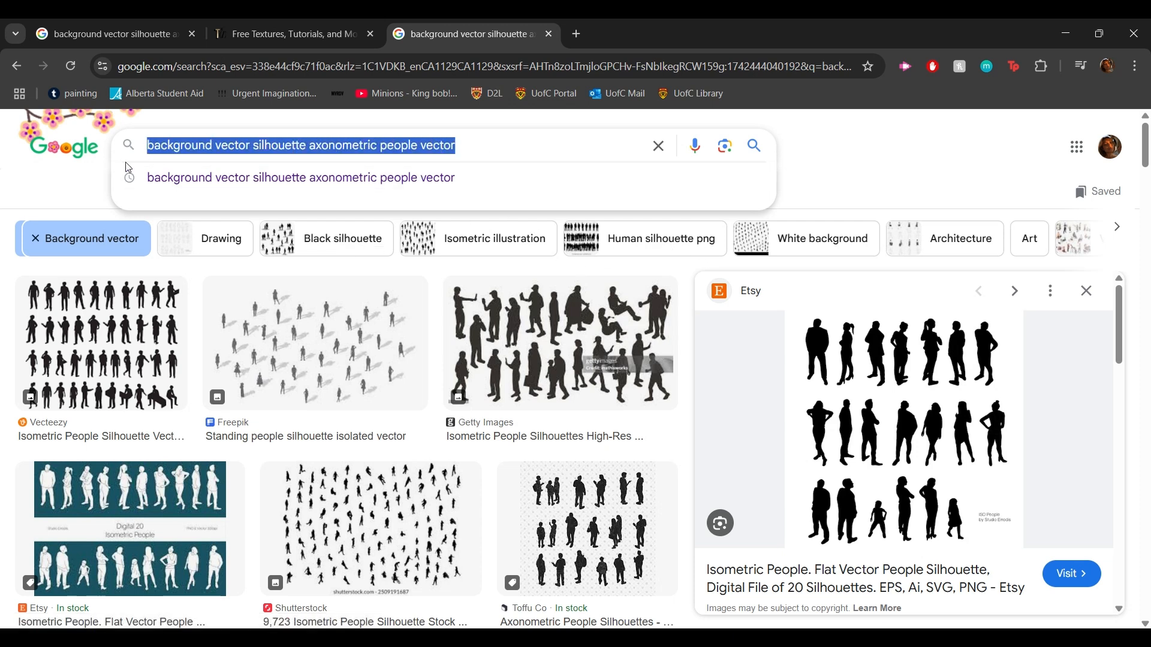
{"action": "left_click", "coordinate": [60, 194]}
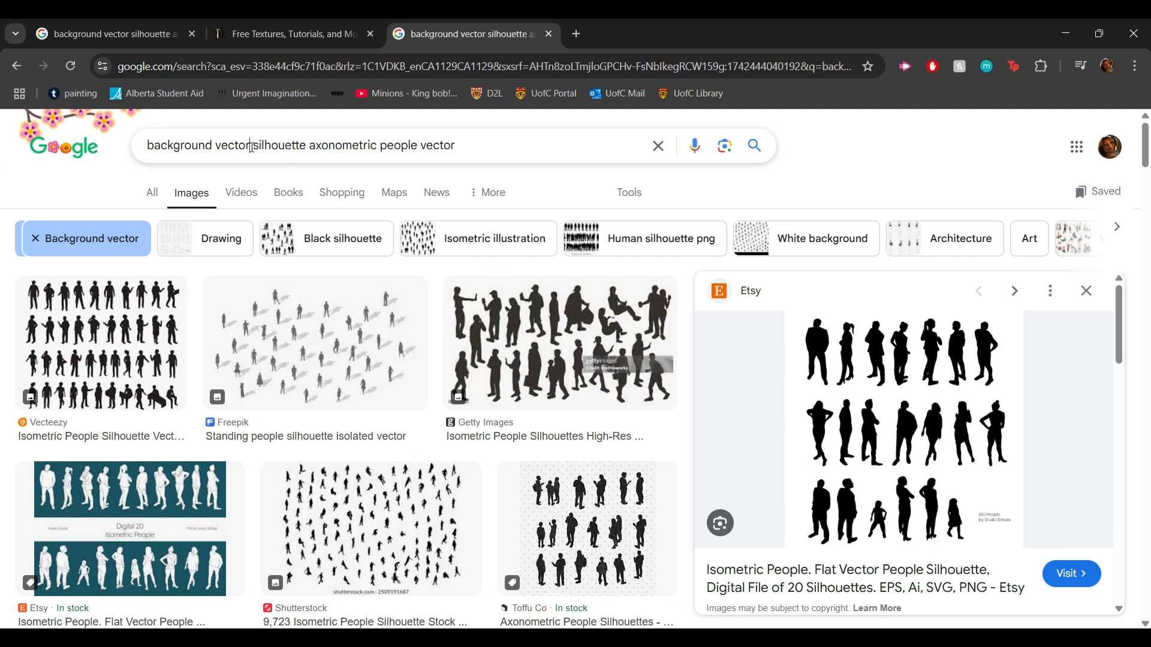
{"action": "left_click_drag", "start_coordinate": [252, 147], "coordinate": [316, 146]}
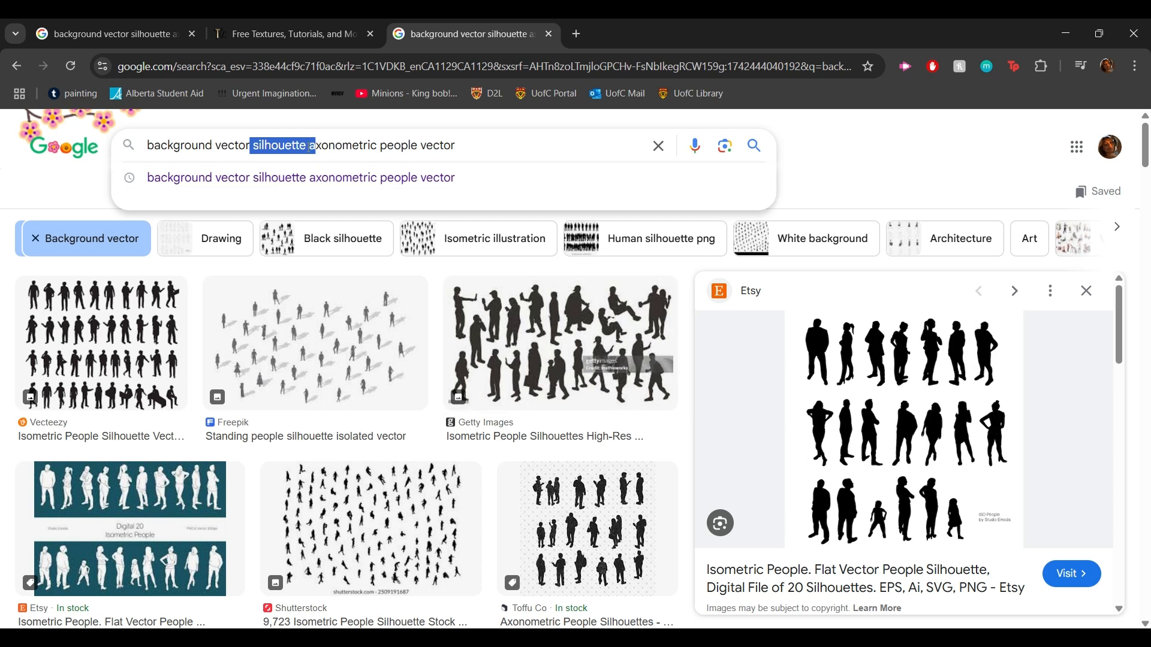
{"action": "left_click", "coordinate": [456, 145]}
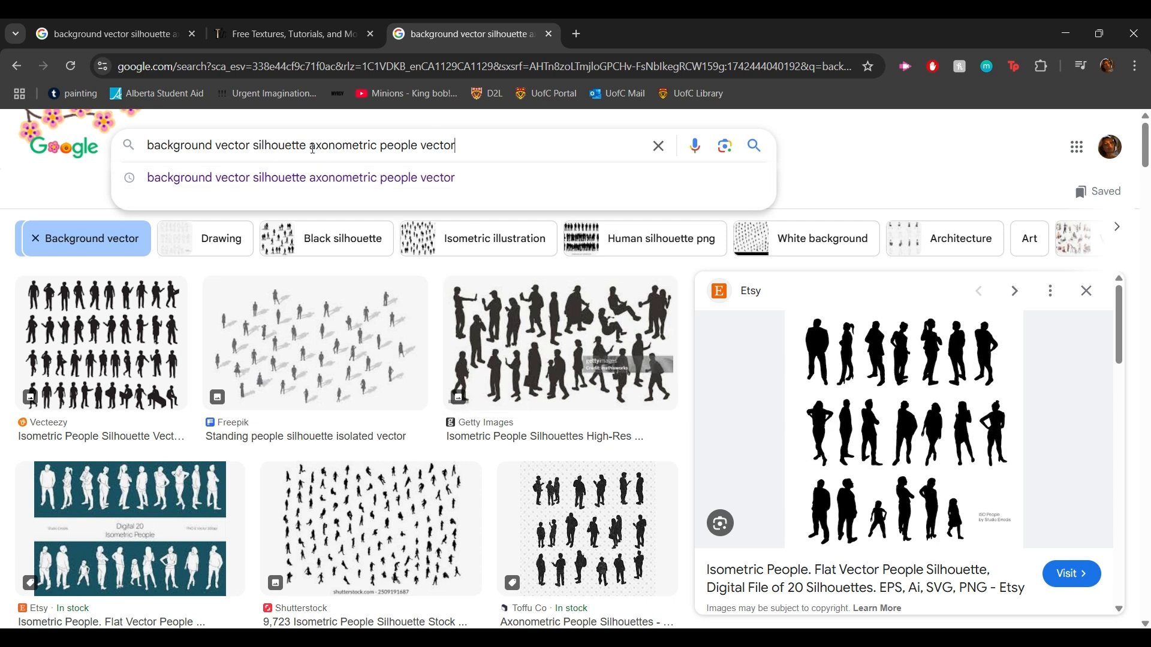
{"action": "left_click_drag", "start_coordinate": [310, 149], "coordinate": [376, 150]}
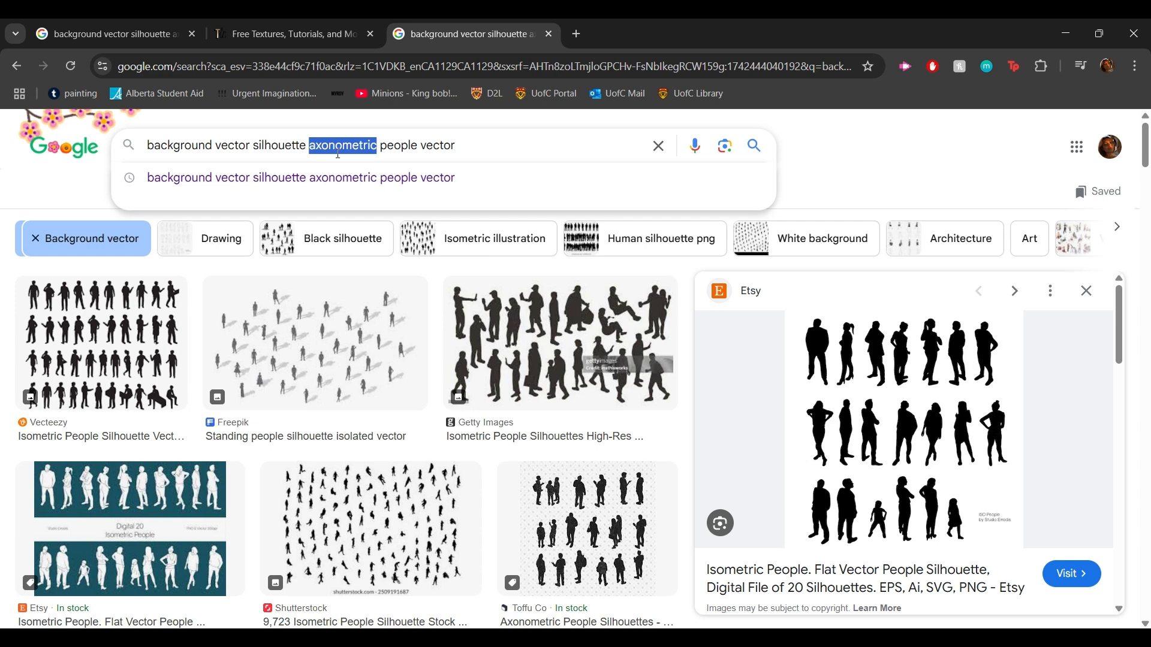
{"action": "left_click", "coordinate": [266, 146]}
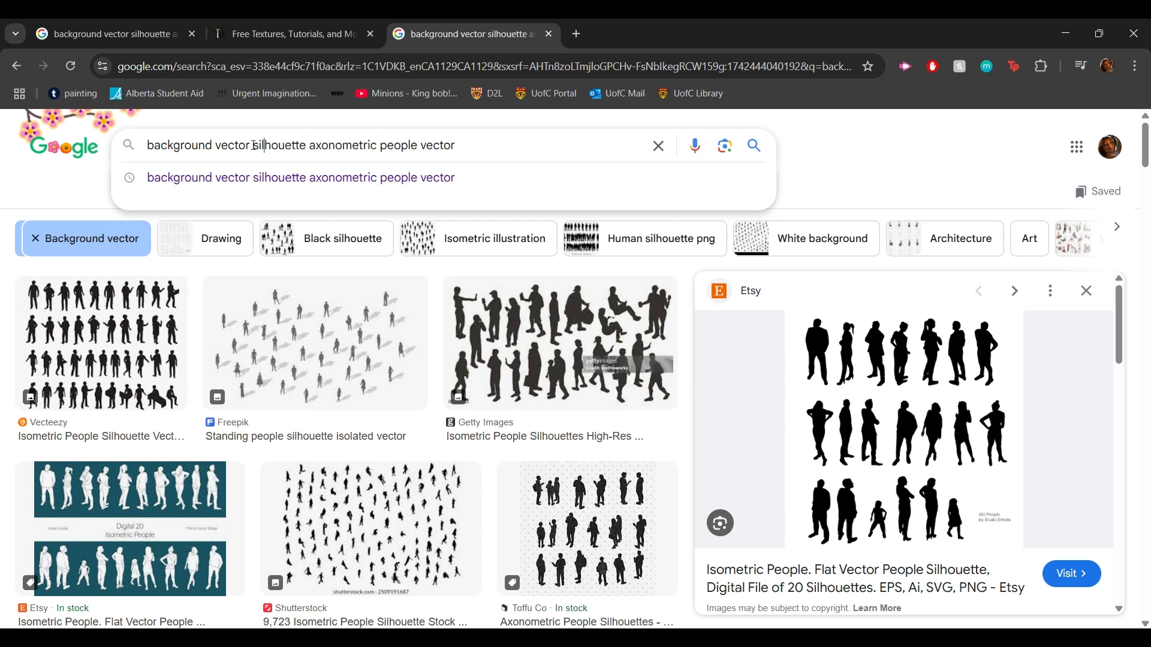
{"action": "mouse_move", "coordinate": [254, 146]}
{"action": "left_mouse_down"}
{"action": "mouse_move", "coordinate": [487, 147]}
{"action": "mouse_move", "coordinate": [254, 152]}
{"action": "left_mouse_up"}
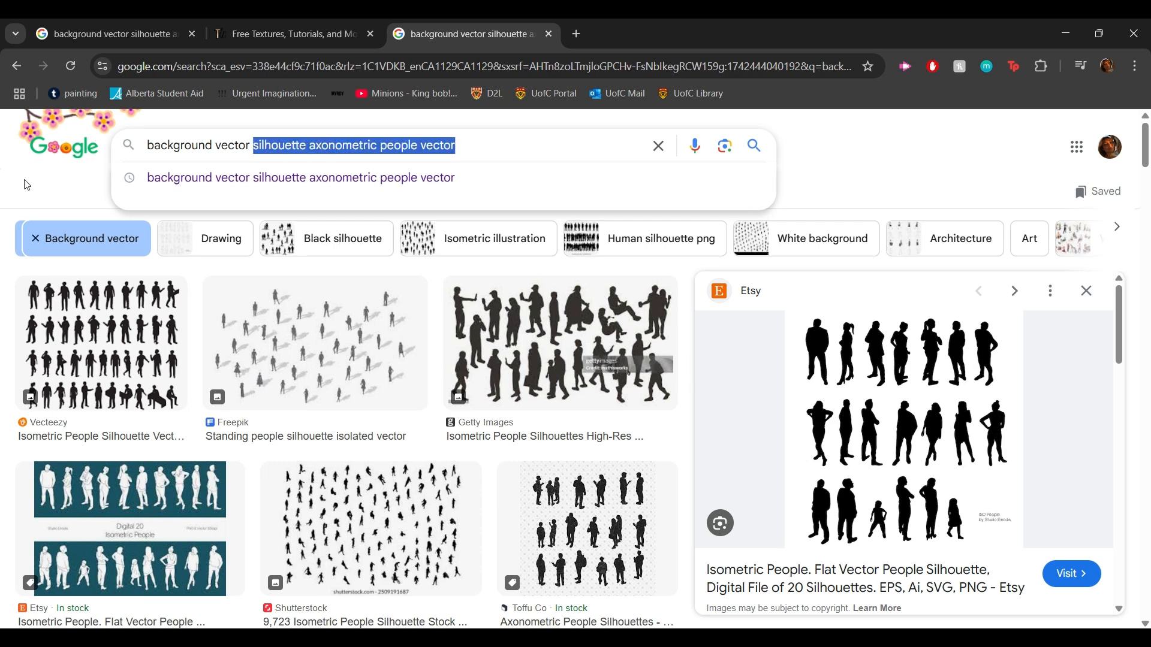
{"action": "left_click", "coordinate": [86, 180]}
Copy the Etsy preview image of the flat vector isometric people silhouettes
{"action": "scroll", "coordinate": [821, 372], "scroll_direction": "down", "scroll_amount": 3}
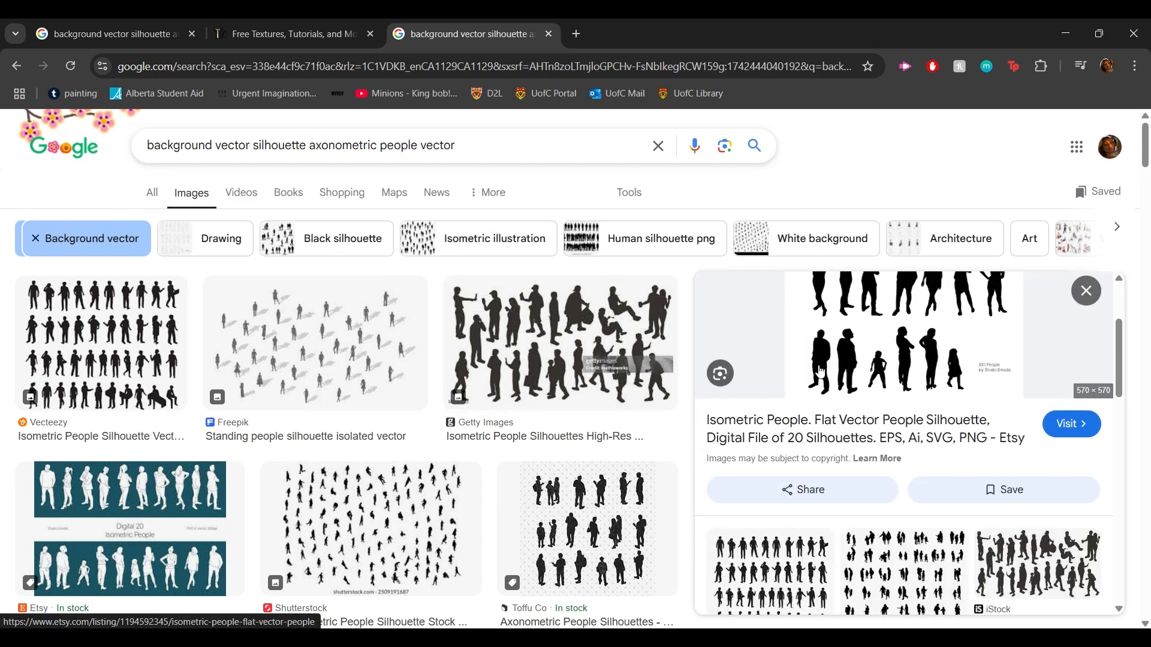
{"action": "scroll", "coordinate": [821, 373], "scroll_direction": "up", "scroll_amount": 3}
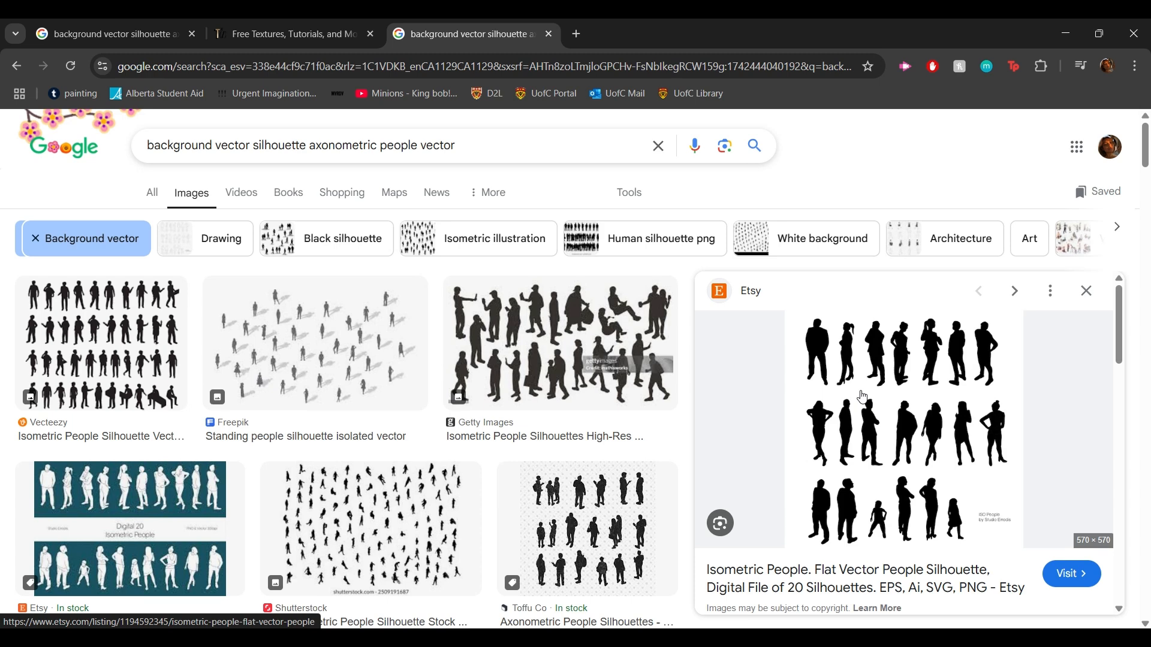
{"action": "right_click", "coordinate": [827, 397]}
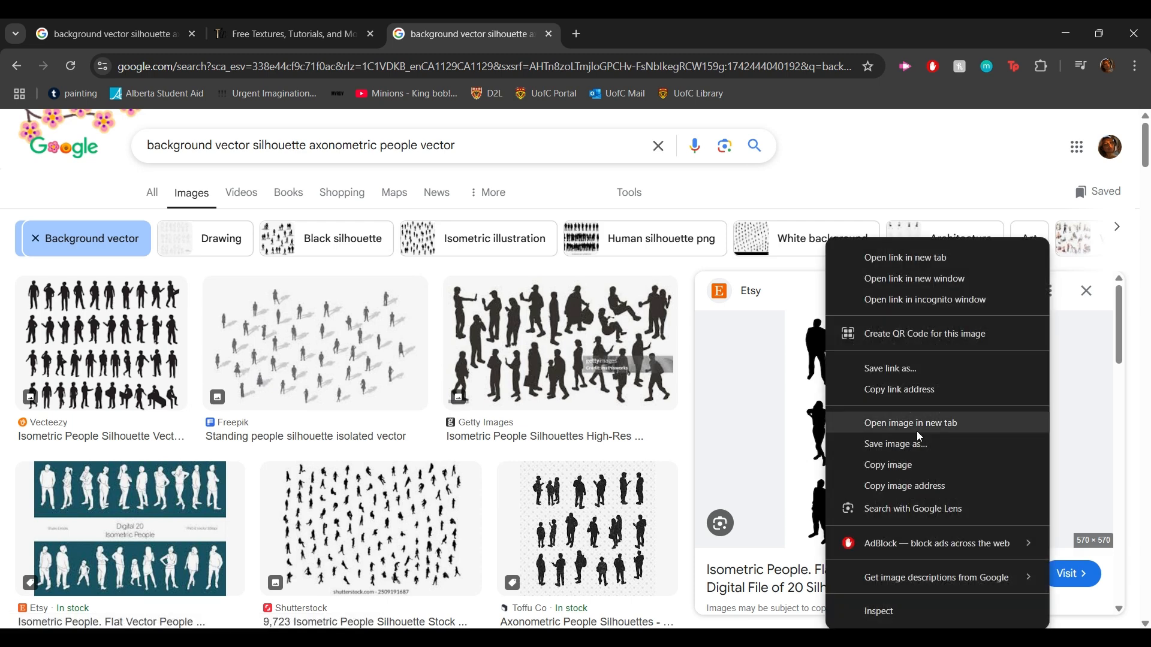
{"action": "left_click", "coordinate": [915, 467]}
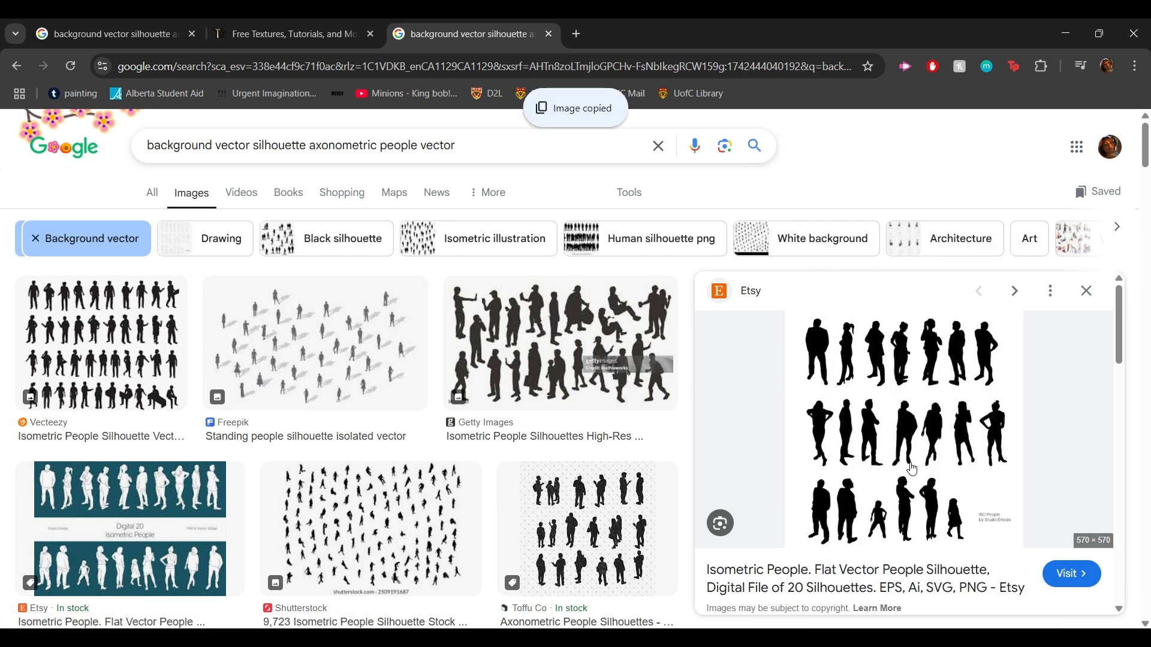
Switch to Illustrator, add a new layer above Layer 1 in the Helgeland Museum Linework document and turn off Paste Remembers Layers
{"action": "key", "text": "alt+Tab"}
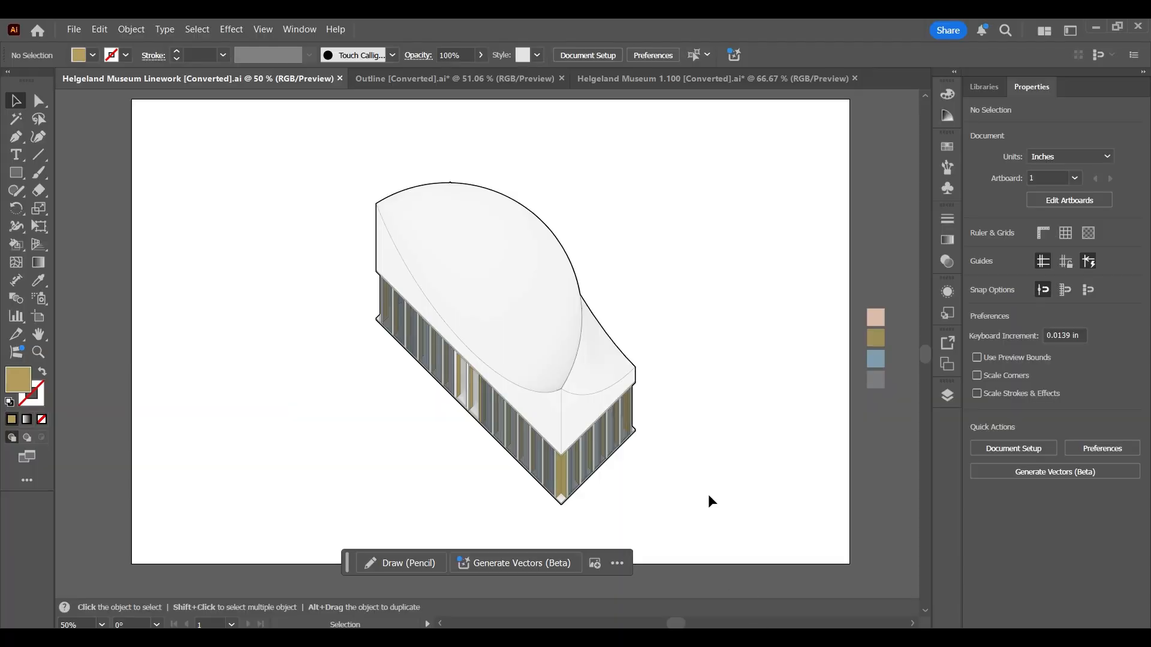
{"action": "left_click", "coordinate": [946, 396]}
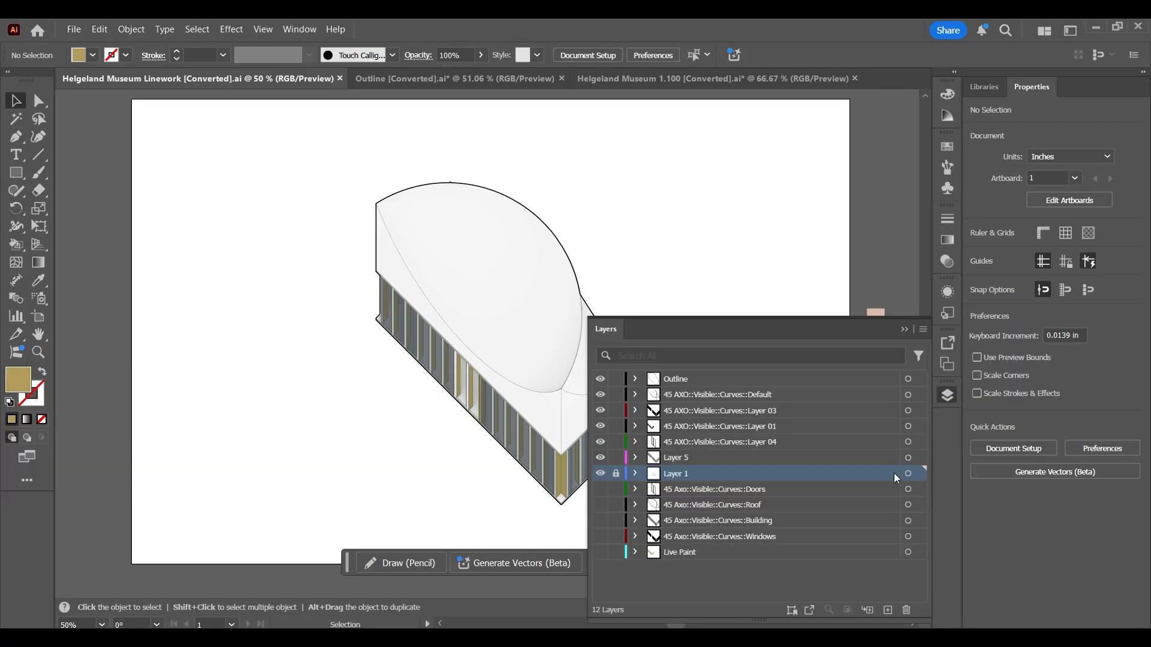
{"action": "left_click", "coordinate": [888, 610]}
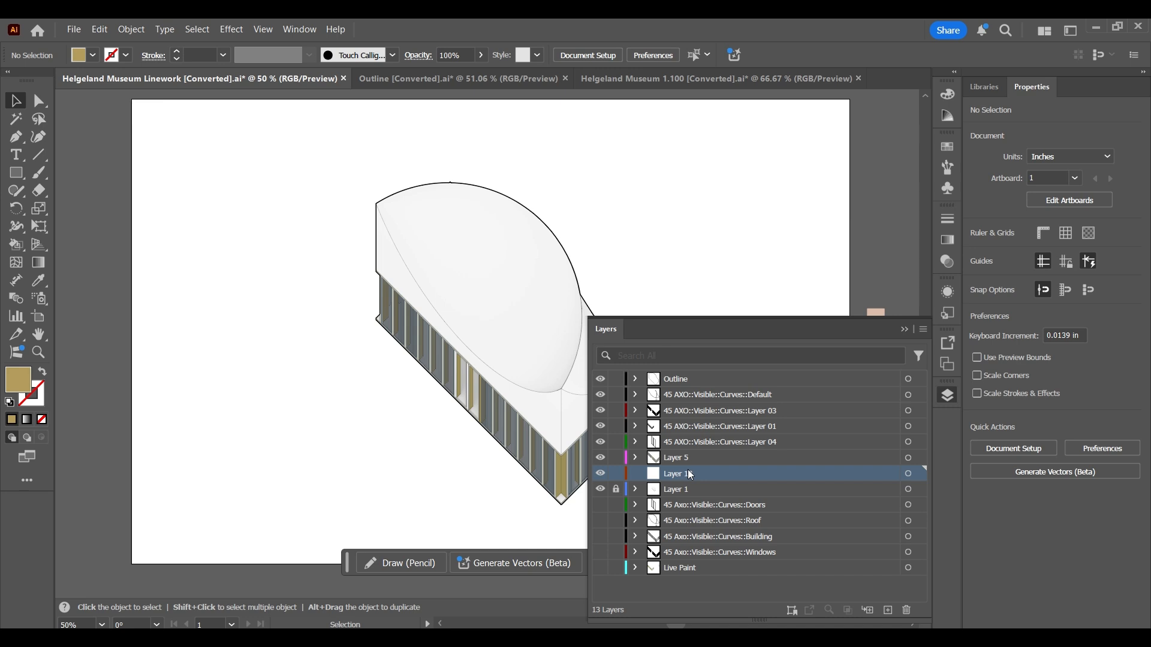
{"action": "left_click", "coordinate": [923, 330]}
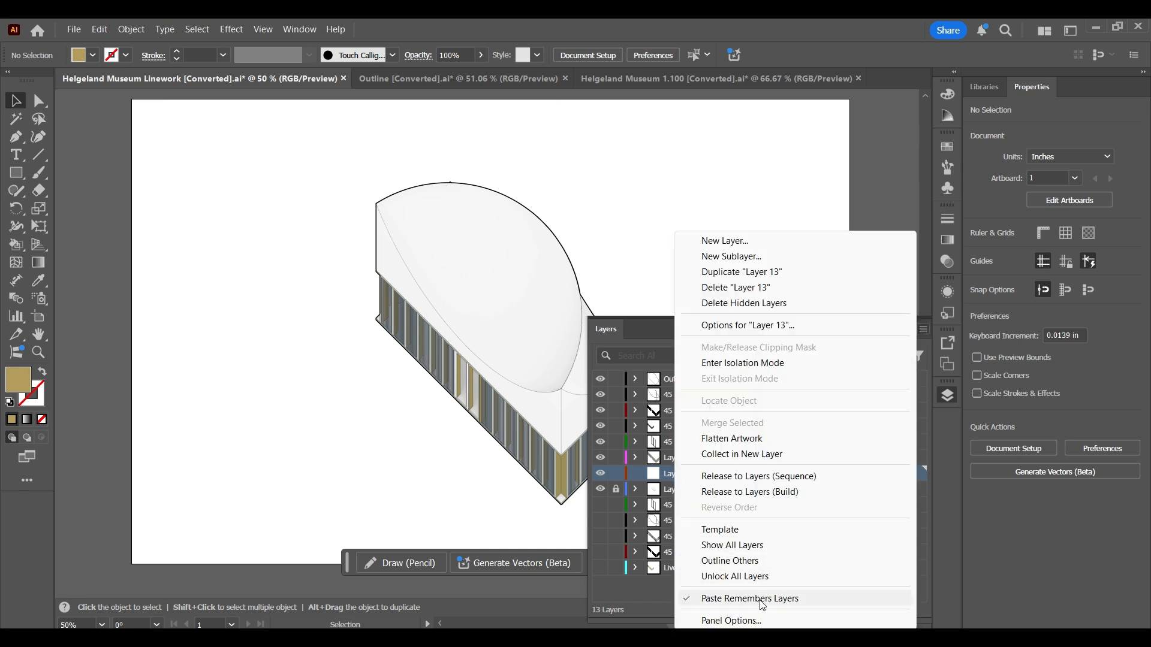
{"action": "left_click", "coordinate": [735, 600]}
Rename the new layer "People" and move it above the Outline layer to the head of the layer stack
{"action": "double_click", "coordinate": [679, 473]}
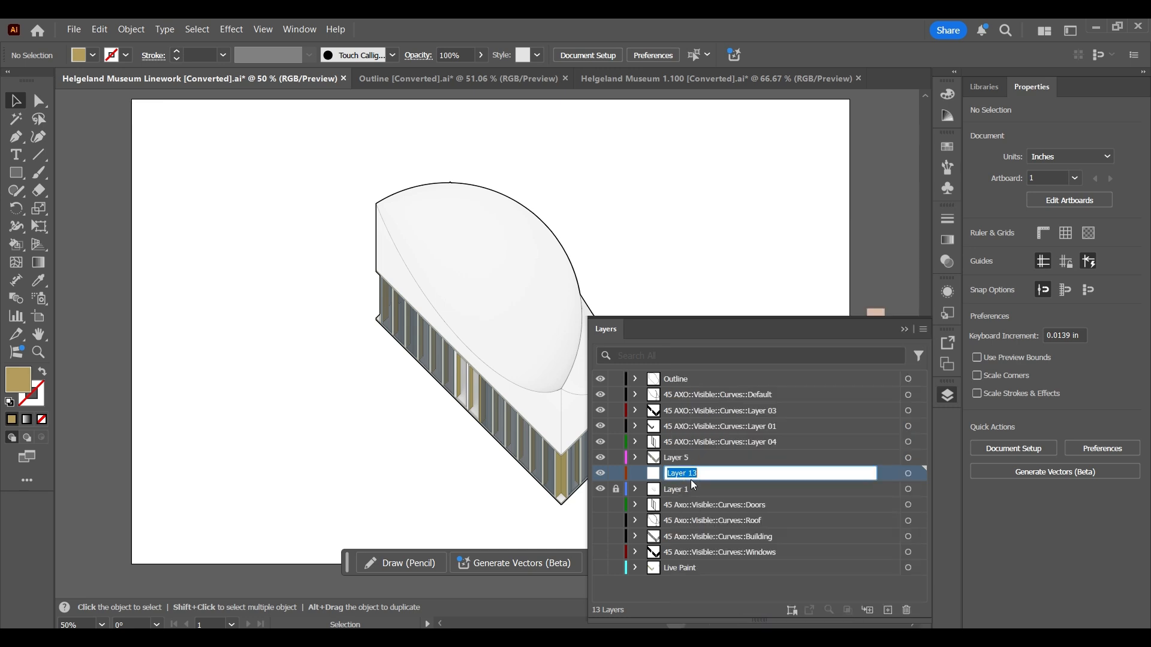
{"action": "type", "text": "People"}
{"action": "key", "text": "Return"}
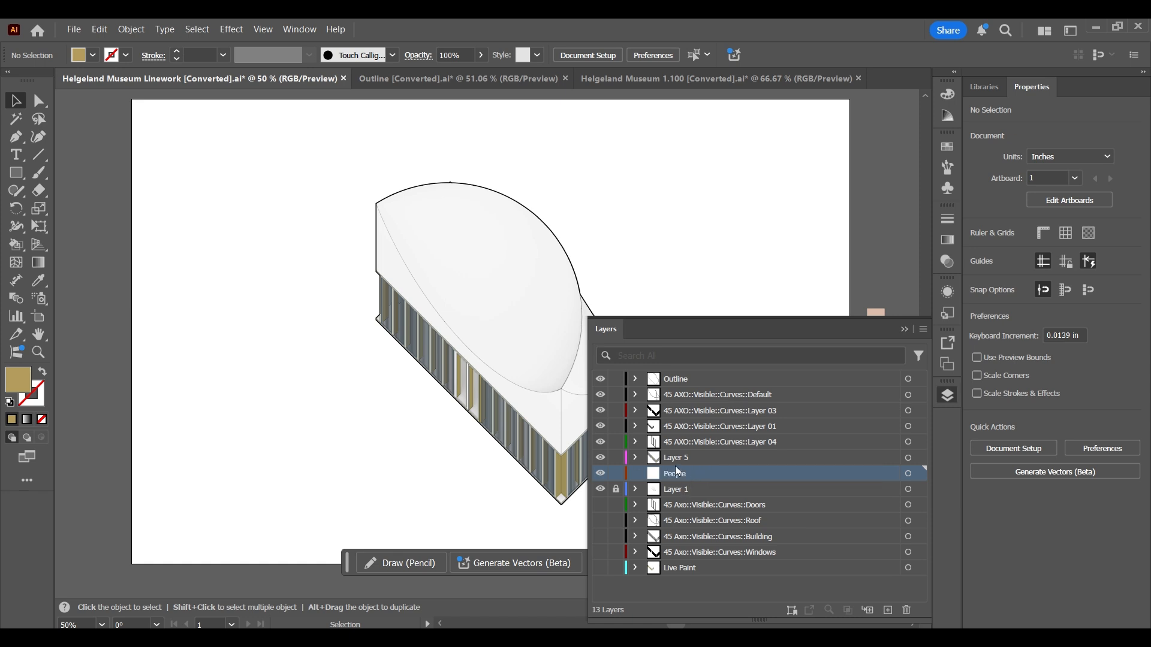
{"action": "left_click_drag", "start_coordinate": [678, 472], "coordinate": [680, 383]}
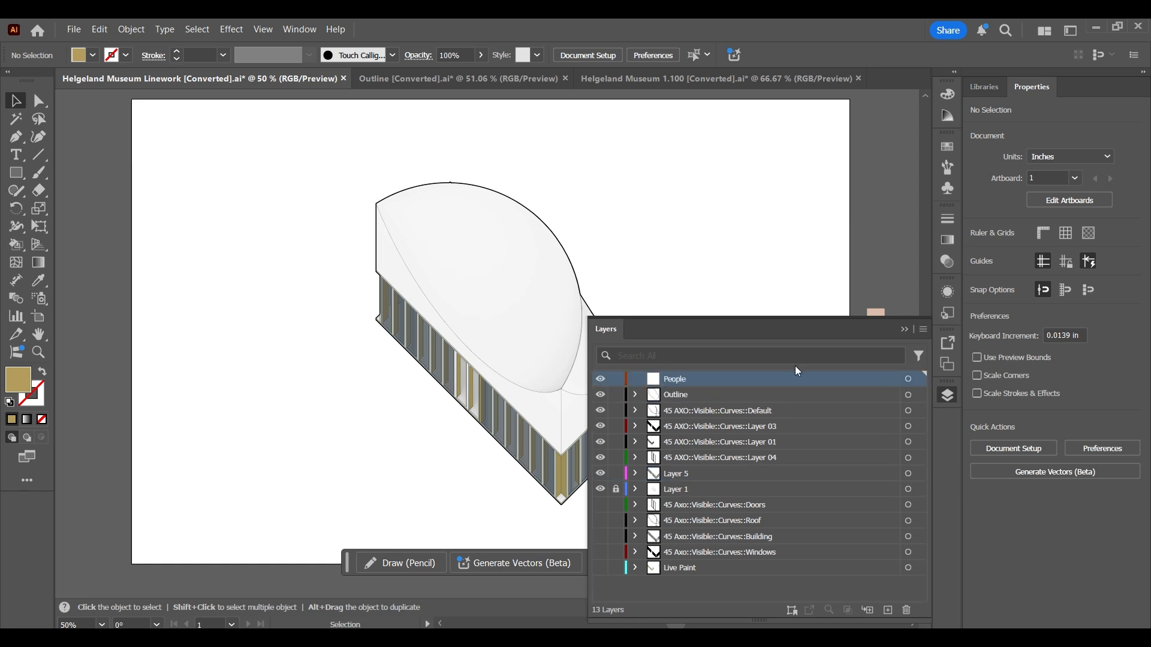
{"action": "left_click", "coordinate": [904, 330]}
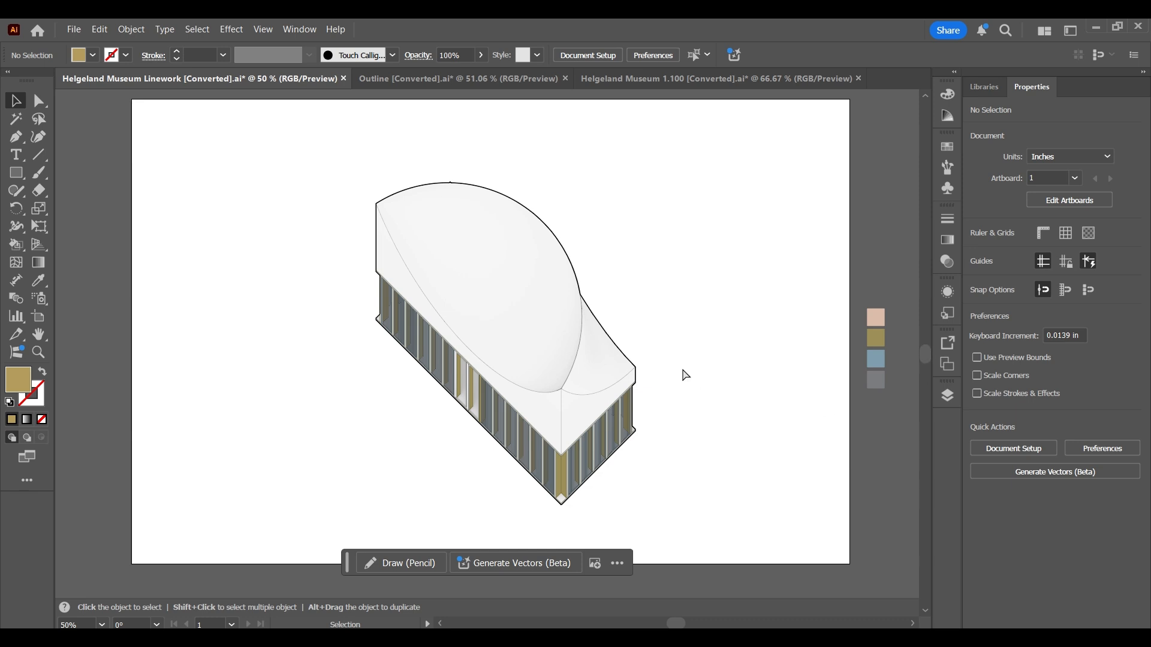
Paste the copied people silhouettes image onto the People layer and place it outside the artboard, beside its left edge
{"action": "key", "text": "ctrl+v"}
{"action": "left_click_drag", "start_coordinate": [540, 393], "coordinate": [218, 384]}
{"action": "scroll", "coordinate": [350, 378], "scroll_direction": "down", "scroll_amount": 3}
{"action": "scroll", "coordinate": [159, 387], "scroll_direction": "up", "scroll_amount": 2}
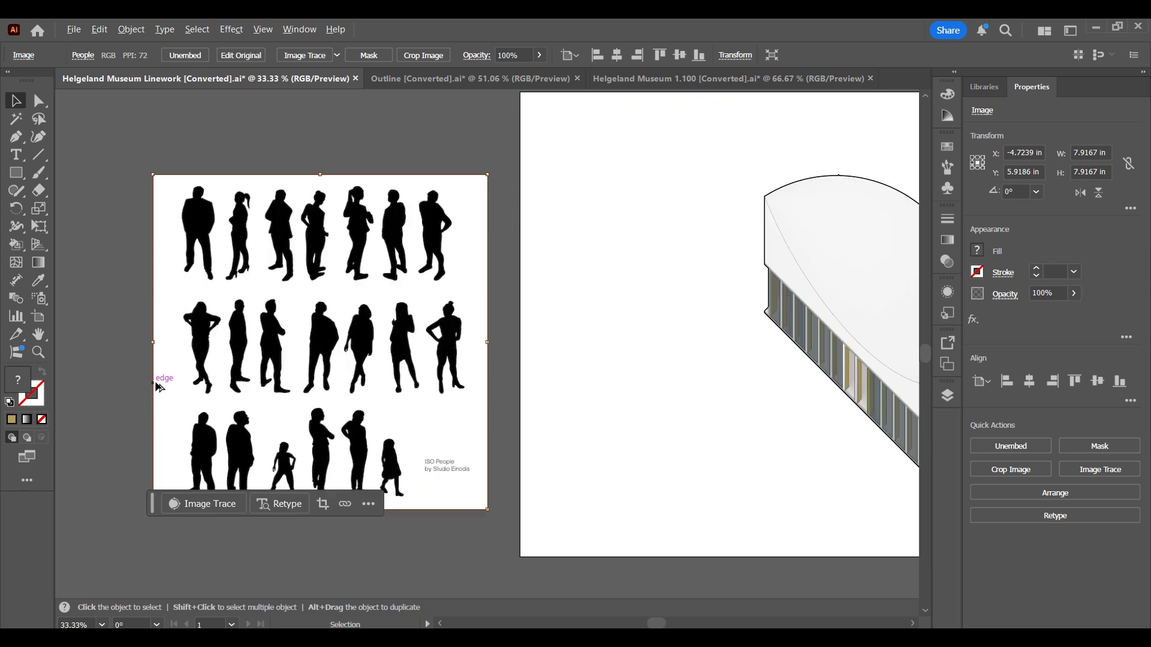
{"action": "left_click", "coordinate": [493, 232]}
{"action": "left_click", "coordinate": [440, 243]}
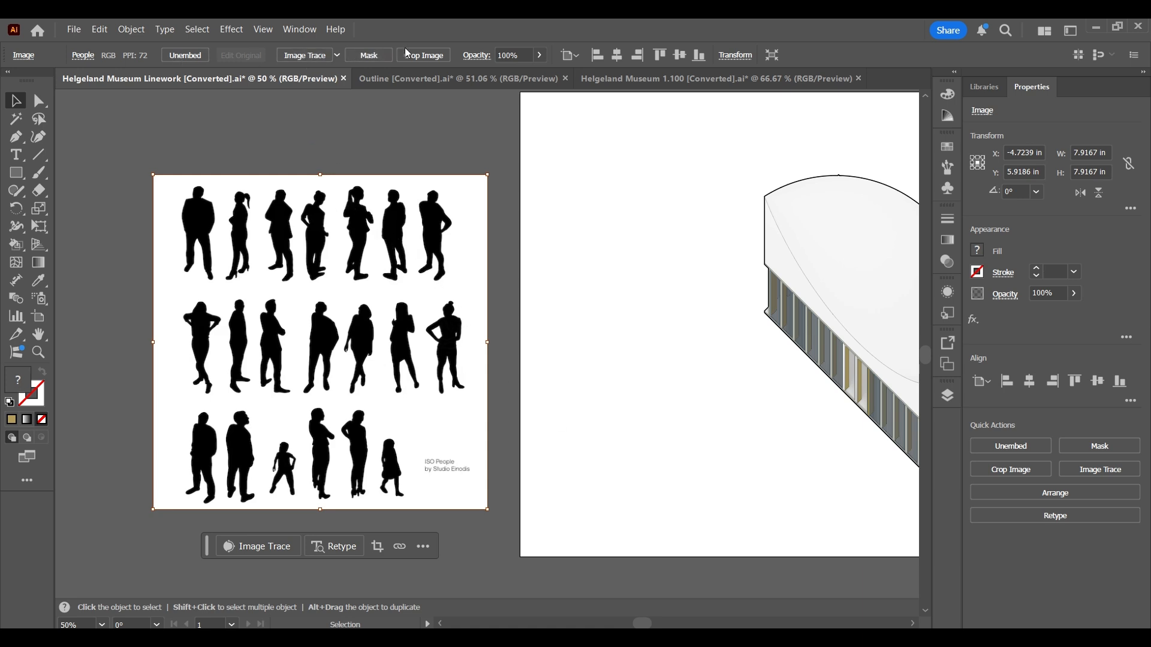
Image-trace the pasted silhouettes with the Default preset in Black and White mode and bring up the detailed trace settings
{"action": "left_click", "coordinate": [305, 55]}
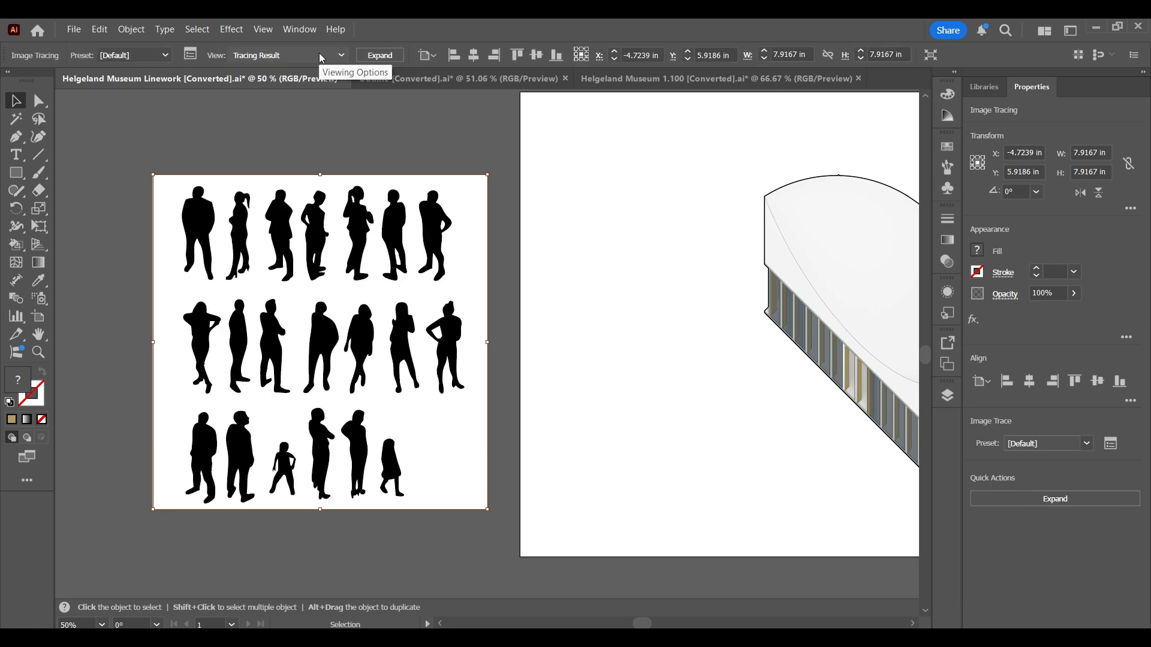
{"action": "left_click", "coordinate": [191, 57]}
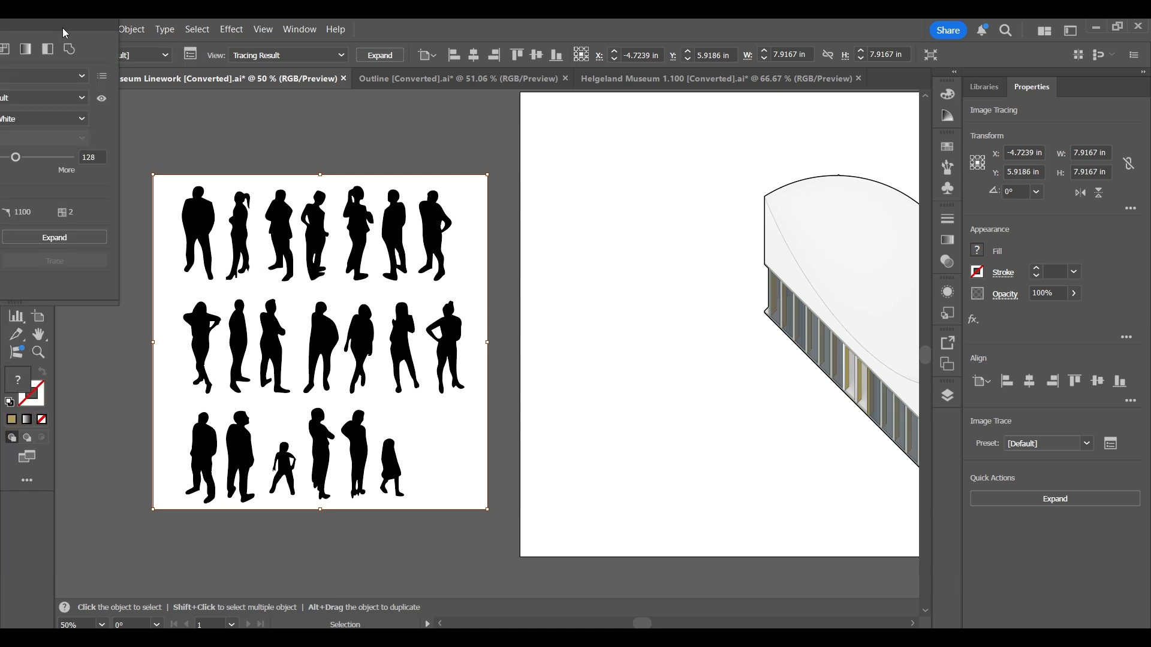
{"action": "mouse_move", "coordinate": [323, 164]}
{"action": "left_mouse_down"}
{"action": "mouse_move", "coordinate": [617, 217]}
{"action": "mouse_move", "coordinate": [662, 193]}
{"action": "left_mouse_up"}
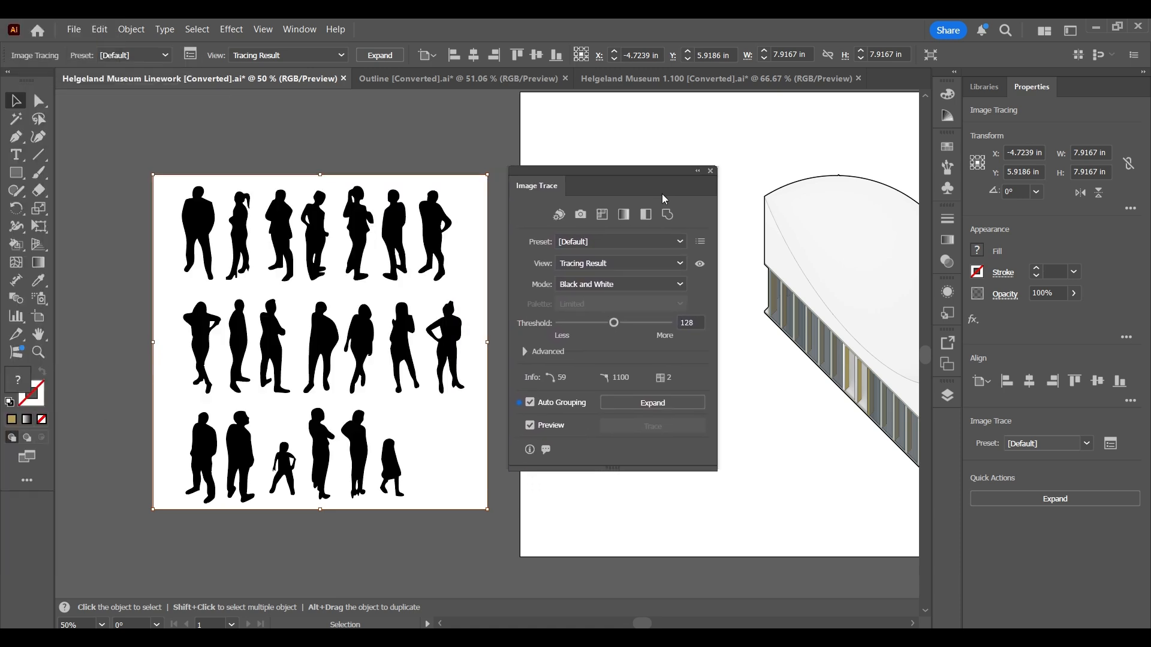
{"action": "left_click_drag", "start_coordinate": [568, 169], "coordinate": [548, 156]}
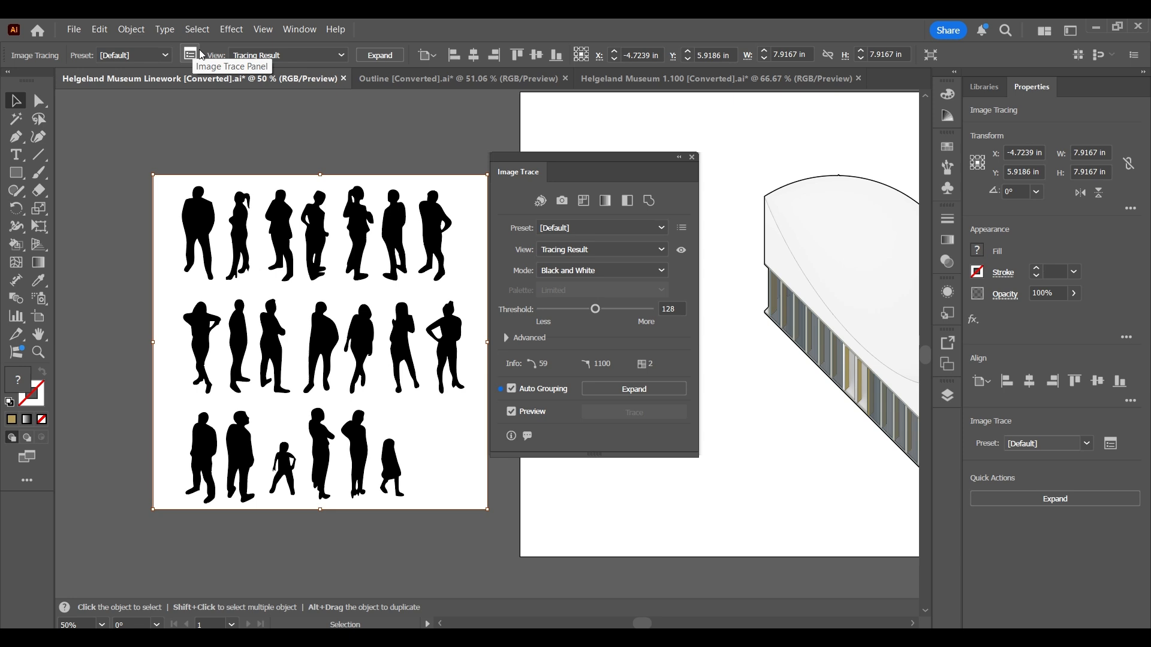
{"action": "left_click_drag", "start_coordinate": [537, 157], "coordinate": [558, 129]}
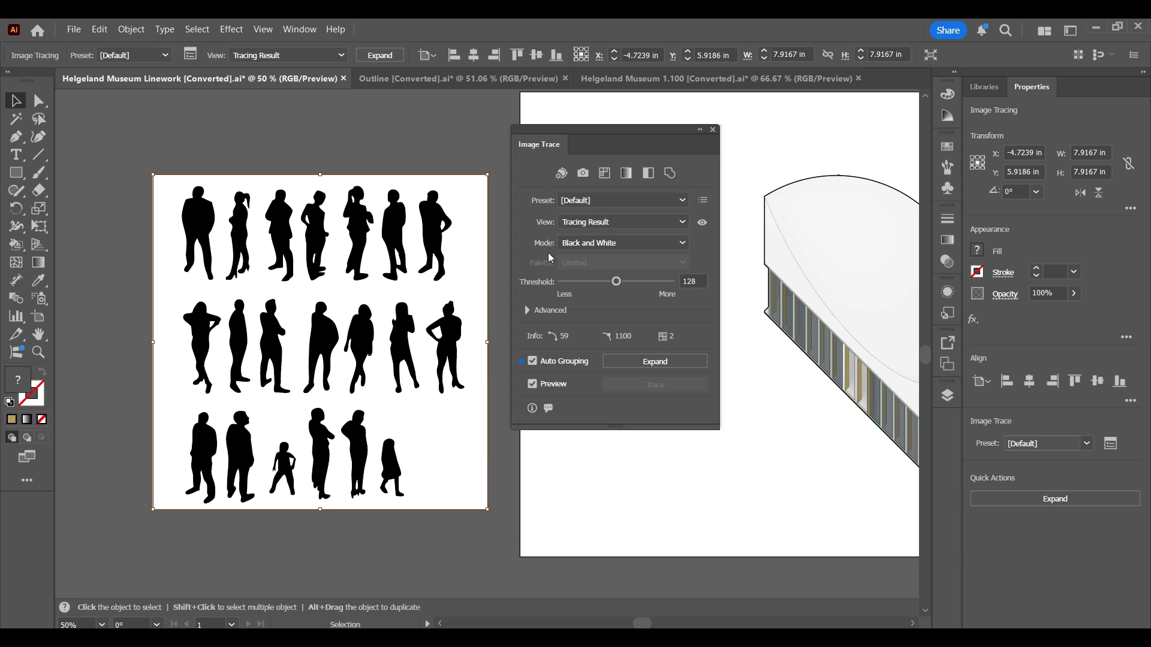
Set the trace to ignore white and expand it into a group of black vector silhouettes, then leave the group deselected
{"action": "left_click", "coordinate": [526, 310]}
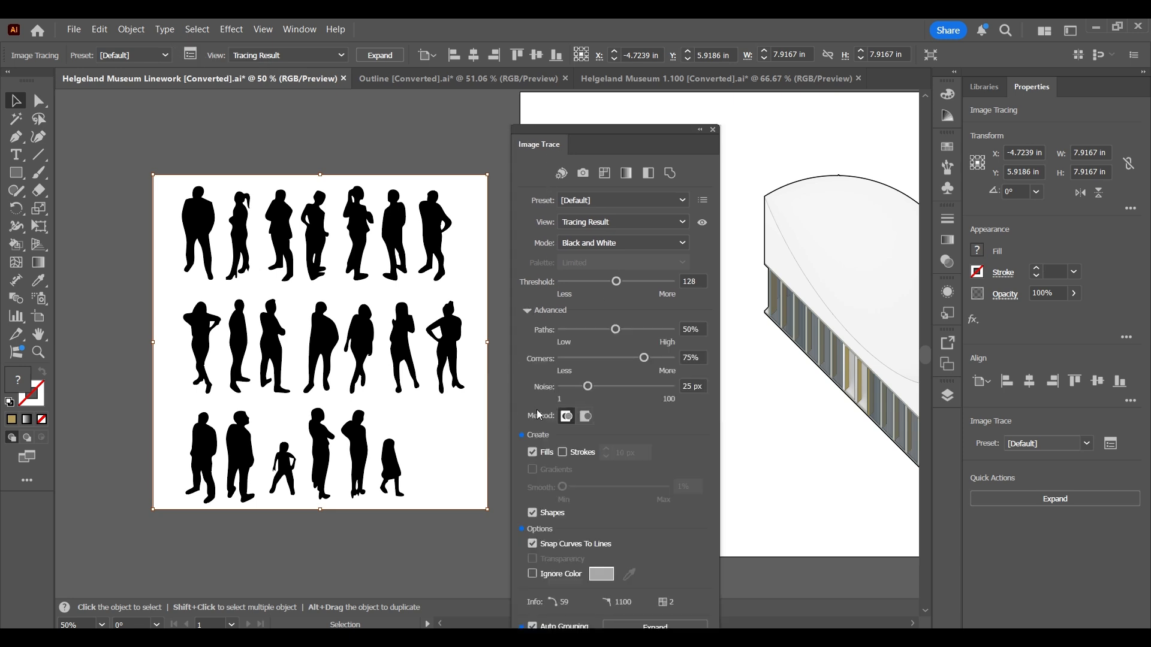
{"action": "left_click", "coordinate": [532, 574]}
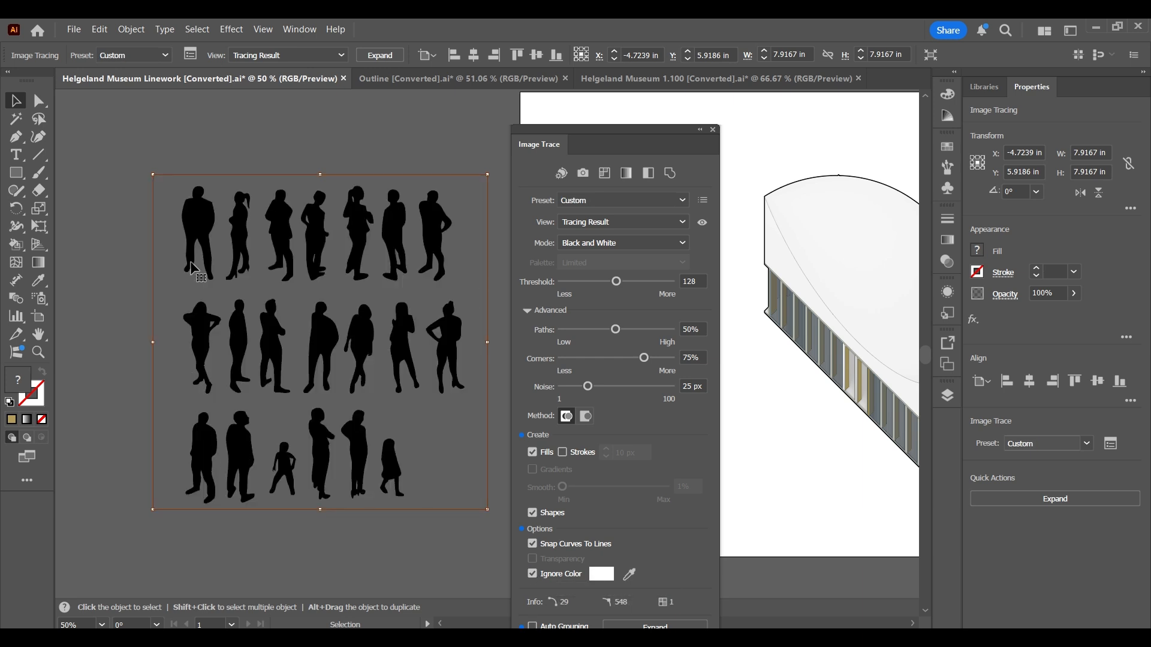
{"action": "mouse_move", "coordinate": [610, 132]}
{"action": "left_mouse_down"}
{"action": "mouse_move", "coordinate": [587, 85]}
{"action": "mouse_move", "coordinate": [685, 69]}
{"action": "left_mouse_up"}
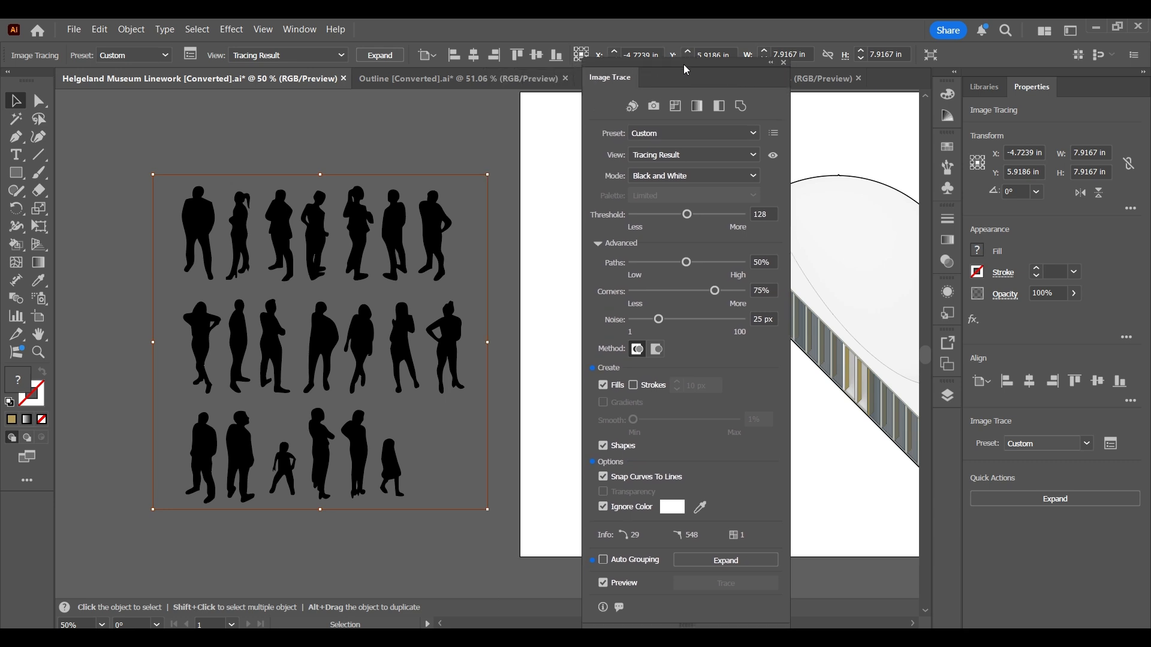
{"action": "left_click", "coordinate": [719, 561]}
{"action": "left_click", "coordinate": [471, 262]}
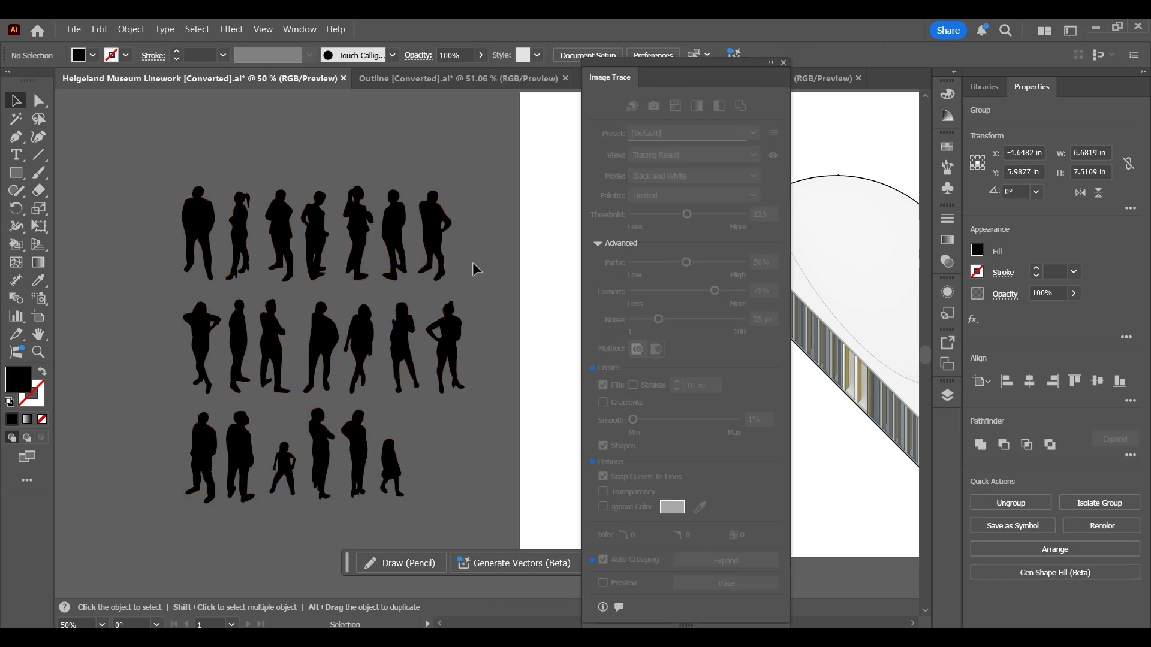
{"action": "left_click", "coordinate": [400, 190]}
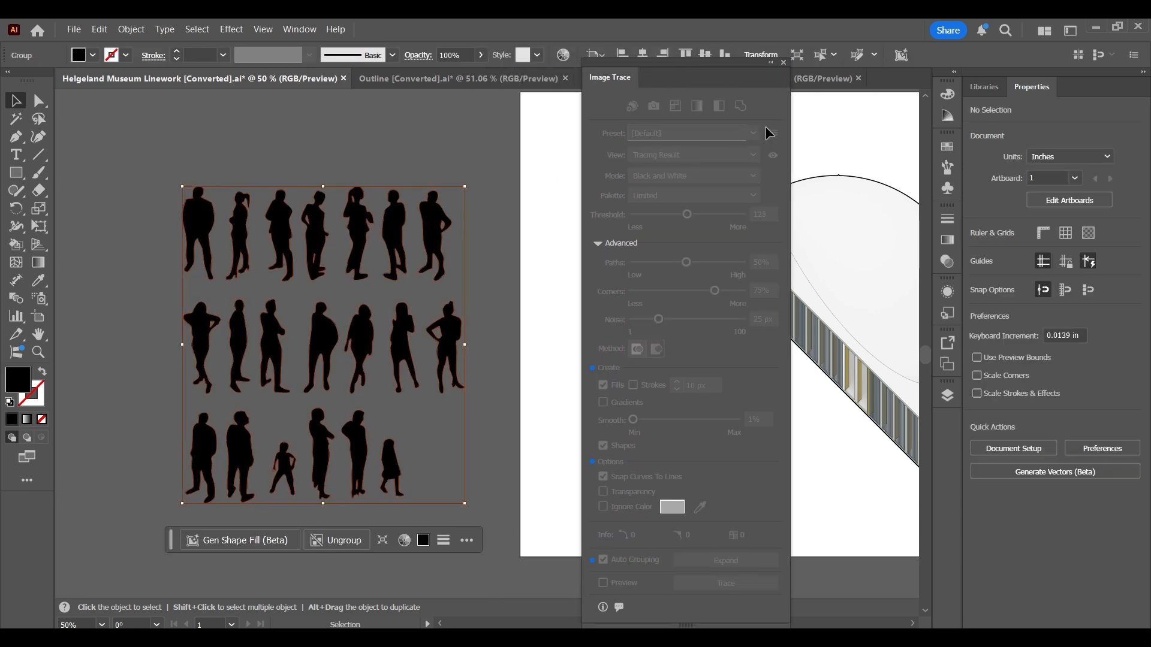
{"action": "left_click", "coordinate": [783, 63]}
{"action": "left_click", "coordinate": [503, 285]}
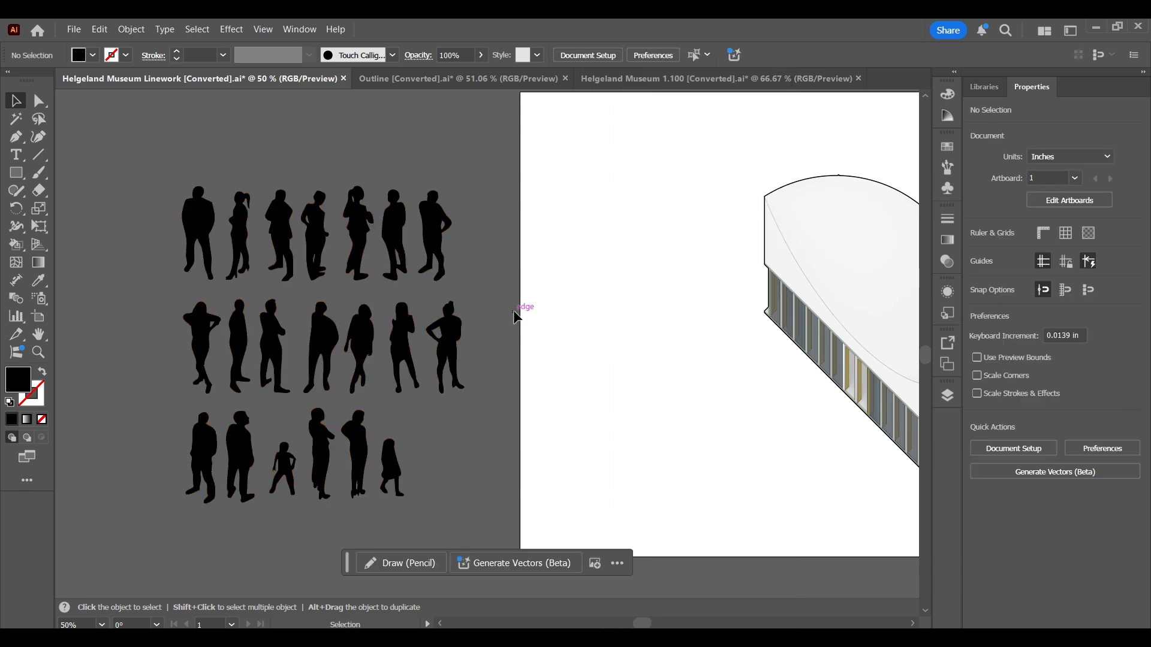
Directly select the single figure at the right end of the first silhouette row, copy it and paste a duplicate
{"action": "key", "text": "a"}
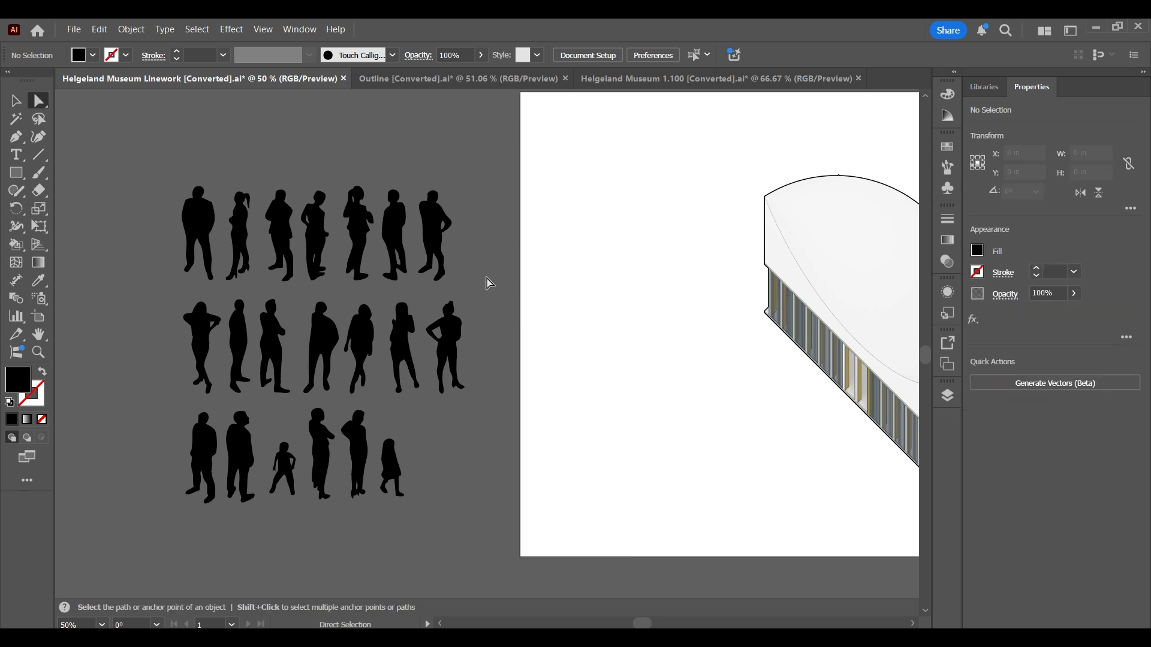
{"action": "left_click_drag", "start_coordinate": [486, 292], "coordinate": [411, 181]}
{"action": "key", "text": "ctrl+c"}
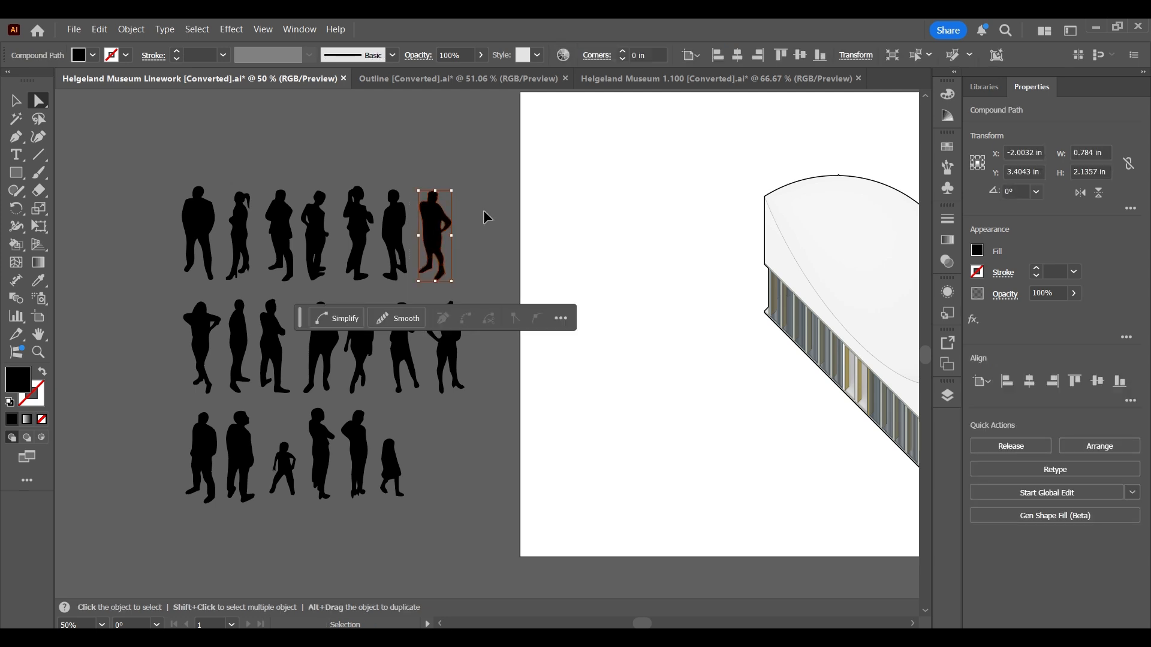
{"action": "key", "text": "ctrl+v"}
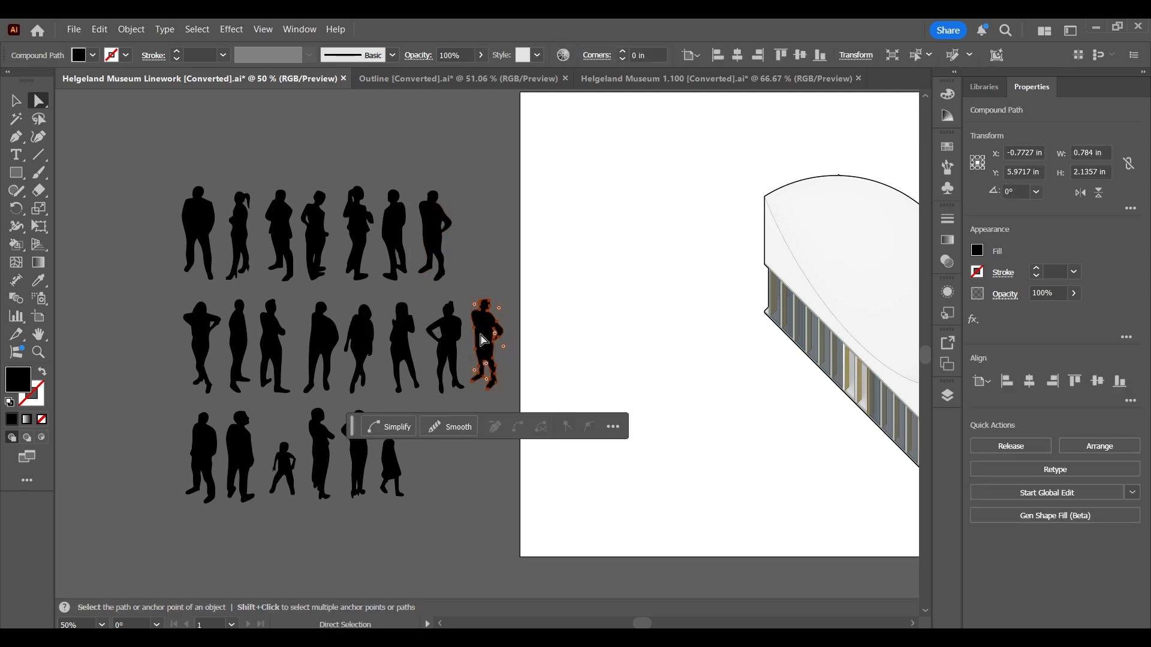
Move the duplicated figure onto the artboard, scale it to about 0.24 × 0.64 in and stand it in front of the building's entrance
{"action": "key", "text": "v"}
{"action": "left_click_drag", "start_coordinate": [482, 334], "coordinate": [548, 336]}
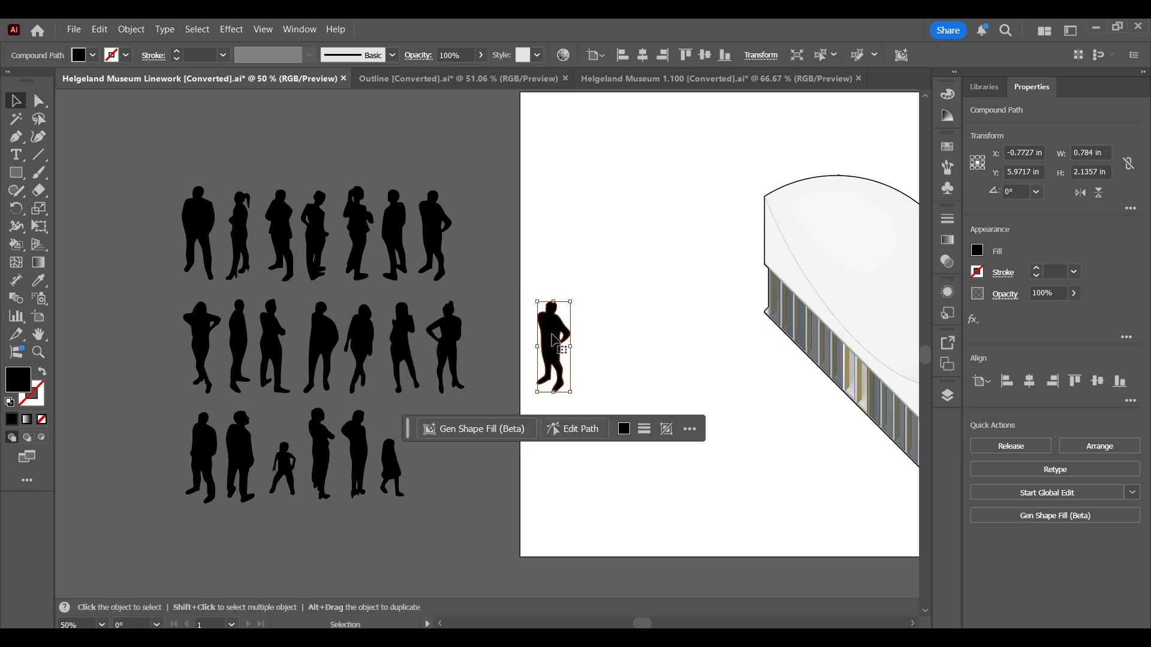
{"action": "scroll", "coordinate": [564, 337], "scroll_direction": "down", "scroll_amount": 3}
{"action": "scroll", "coordinate": [655, 361], "scroll_direction": "up", "scroll_amount": 3}
{"action": "scroll", "coordinate": [654, 367], "scroll_direction": "up", "scroll_amount": 1}
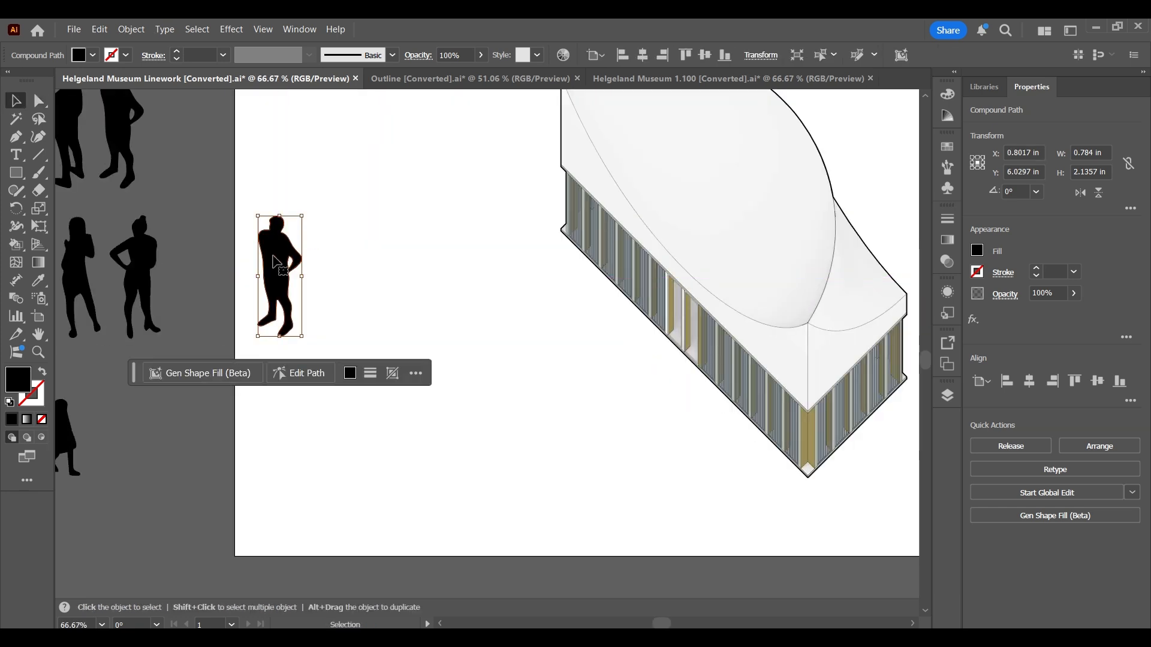
{"action": "left_click_drag", "start_coordinate": [285, 263], "coordinate": [620, 367]}
{"action": "left_click_drag", "start_coordinate": [634, 325], "coordinate": [688, 363]}
{"action": "left_click_drag", "start_coordinate": [683, 382], "coordinate": [685, 393]}
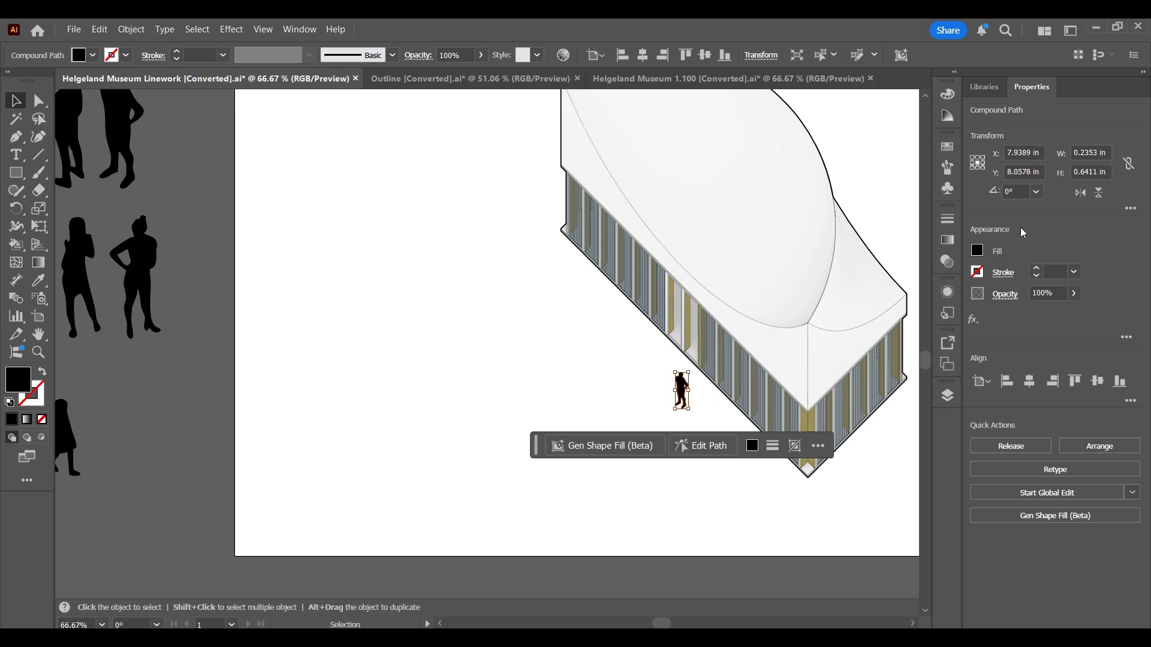
Change the placed figure's fill to a medium gray and deselect it
{"action": "left_click", "coordinate": [976, 252]}
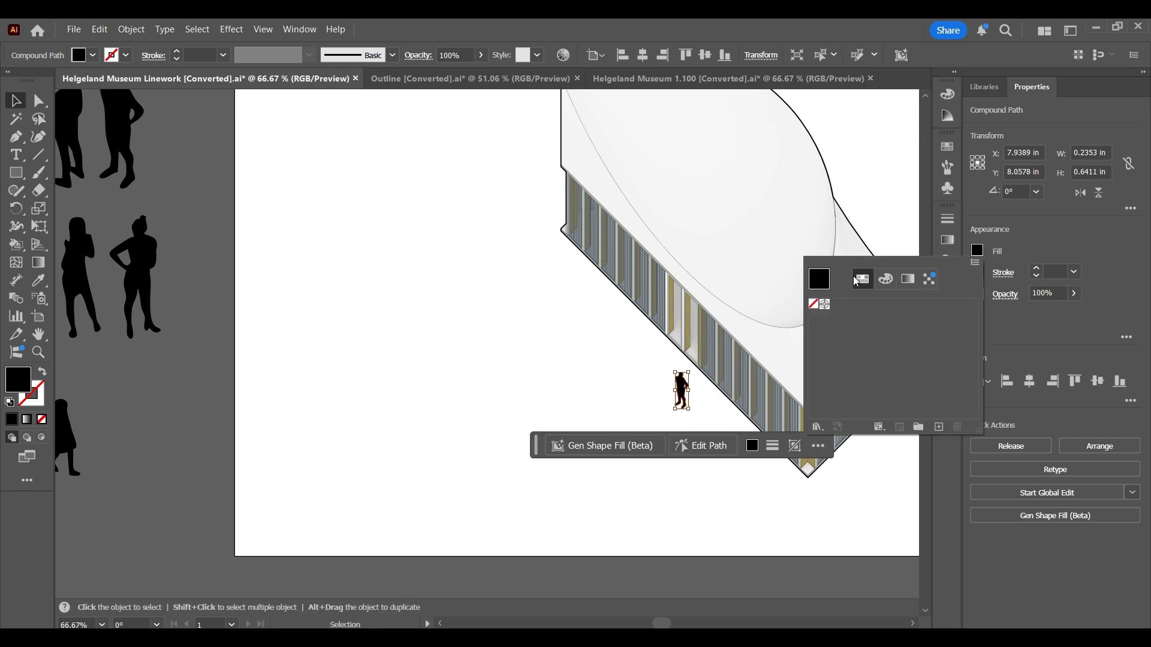
{"action": "left_click", "coordinate": [885, 279]}
{"action": "mouse_move", "coordinate": [867, 397]}
{"action": "left_mouse_down"}
{"action": "mouse_move", "coordinate": [904, 403]}
{"action": "mouse_move", "coordinate": [881, 408]}
{"action": "left_mouse_up"}
{"action": "left_click", "coordinate": [599, 367]}
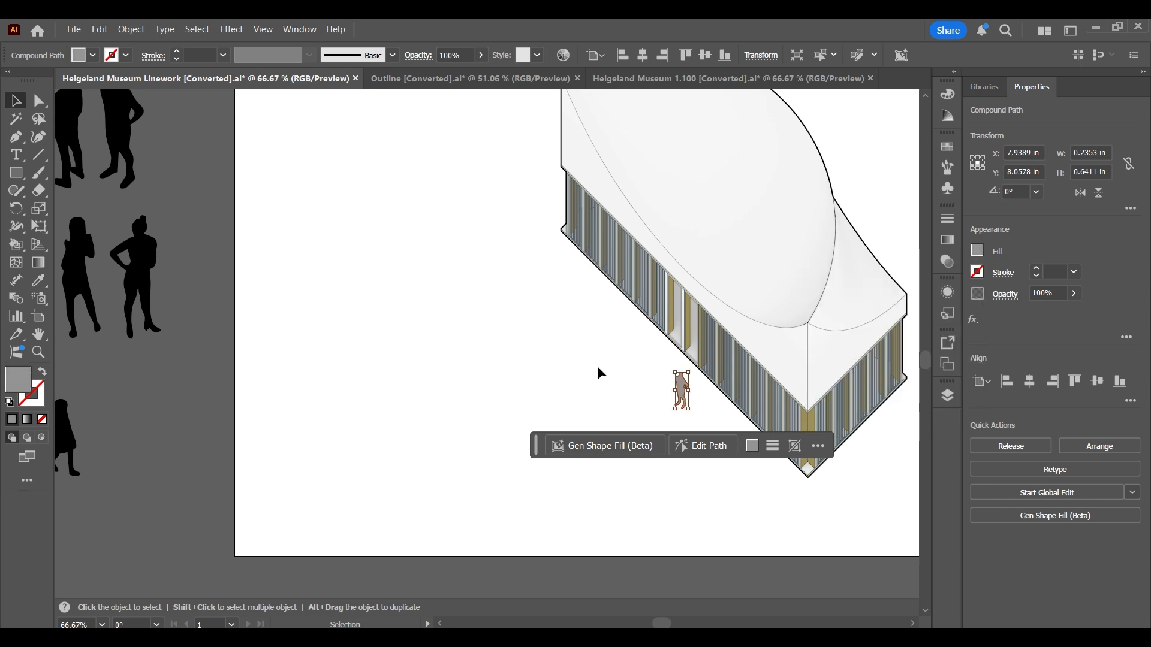
{"action": "left_click", "coordinate": [598, 368]}
Directly select the third and fourth figures in the second silhouette row, copy them and paste duplicates
{"action": "scroll", "coordinate": [616, 364], "scroll_direction": "down", "scroll_amount": 2}
{"action": "scroll", "coordinate": [761, 385], "scroll_direction": "up", "scroll_amount": 2}
{"action": "scroll", "coordinate": [513, 357], "scroll_direction": "up", "scroll_amount": 1}
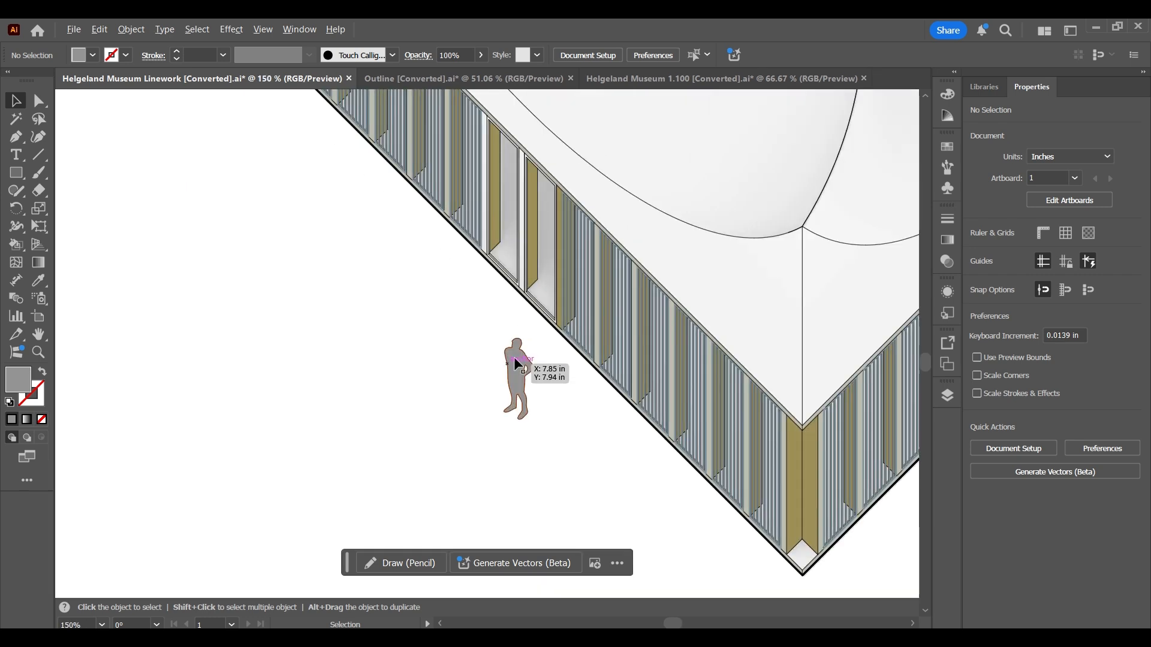
{"action": "scroll", "coordinate": [532, 354], "scroll_direction": "down", "scroll_amount": 1}
{"action": "scroll", "coordinate": [522, 356], "scroll_direction": "down", "scroll_amount": 3}
{"action": "scroll", "coordinate": [371, 333], "scroll_direction": "up", "scroll_amount": 1}
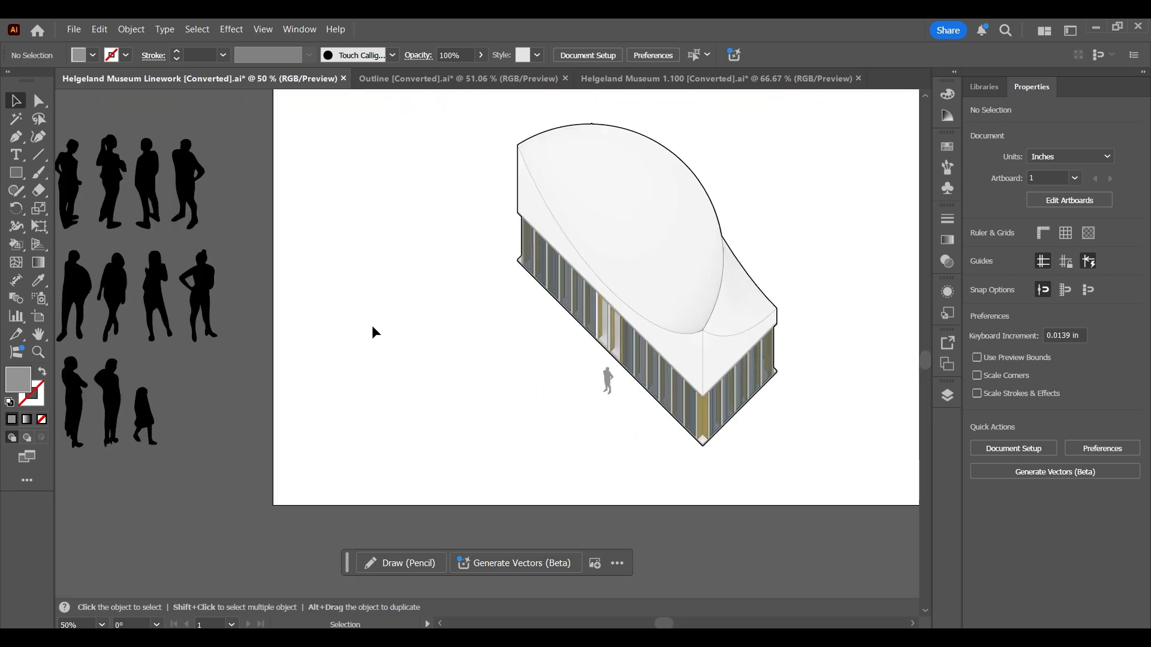
{"action": "scroll", "coordinate": [354, 239], "scroll_direction": "down", "scroll_amount": 2}
{"action": "scroll", "coordinate": [180, 246], "scroll_direction": "up", "scroll_amount": 3}
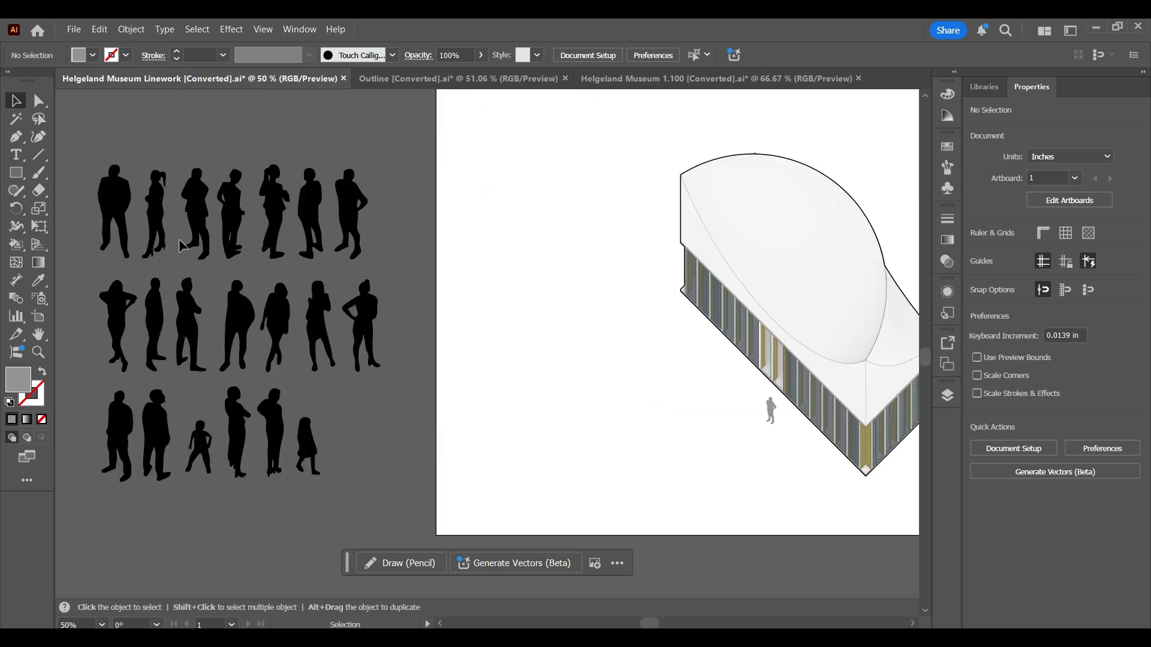
{"action": "scroll", "coordinate": [180, 245], "scroll_direction": "up", "scroll_amount": 1}
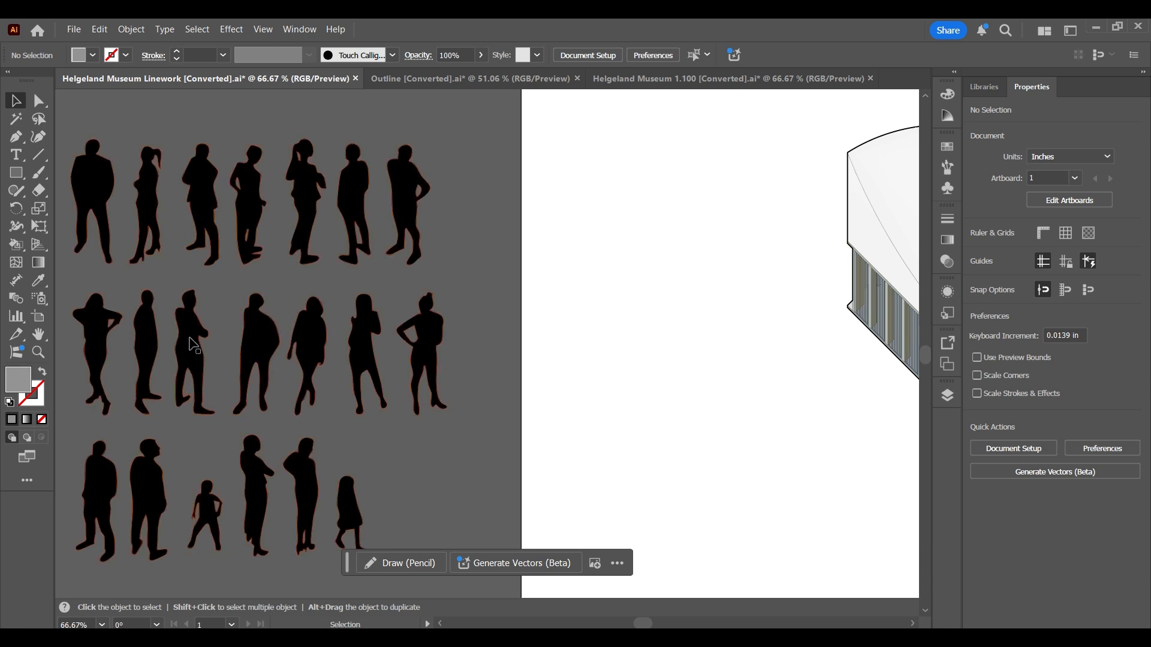
{"action": "left_click", "coordinate": [190, 344]}
{"action": "key", "text": "a"}
{"action": "left_click", "coordinate": [231, 302]}
{"action": "left_click", "coordinate": [190, 344]}
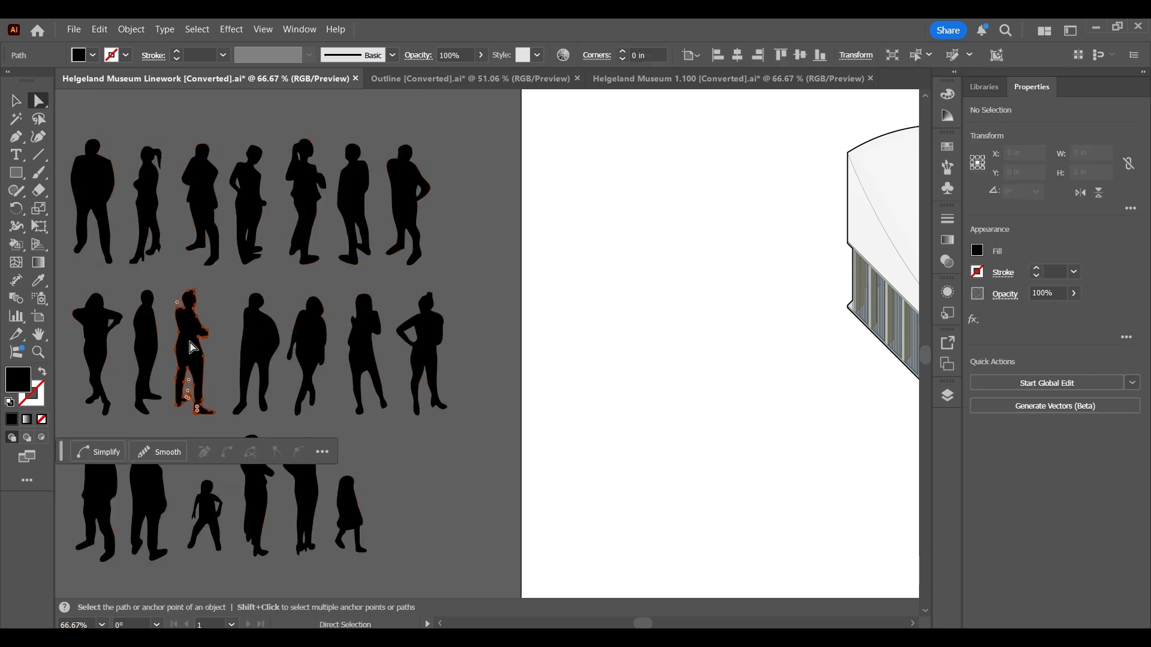
{"action": "left_click", "coordinate": [267, 348], "text": "shift"}
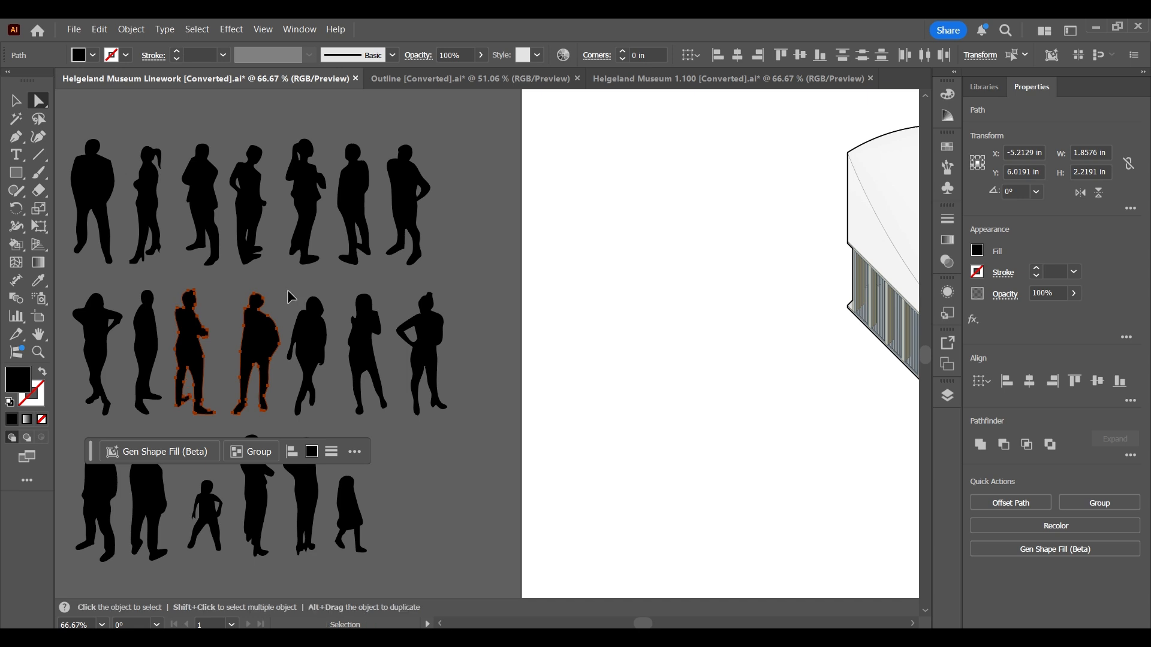
{"action": "key", "text": "ctrl+c"}
{"action": "key", "text": "ctrl+v"}
Move the pasted pair of figures onto the artboard, in front of the facade beside the gray figure
{"action": "scroll", "coordinate": [288, 292], "scroll_direction": "down", "scroll_amount": 2}
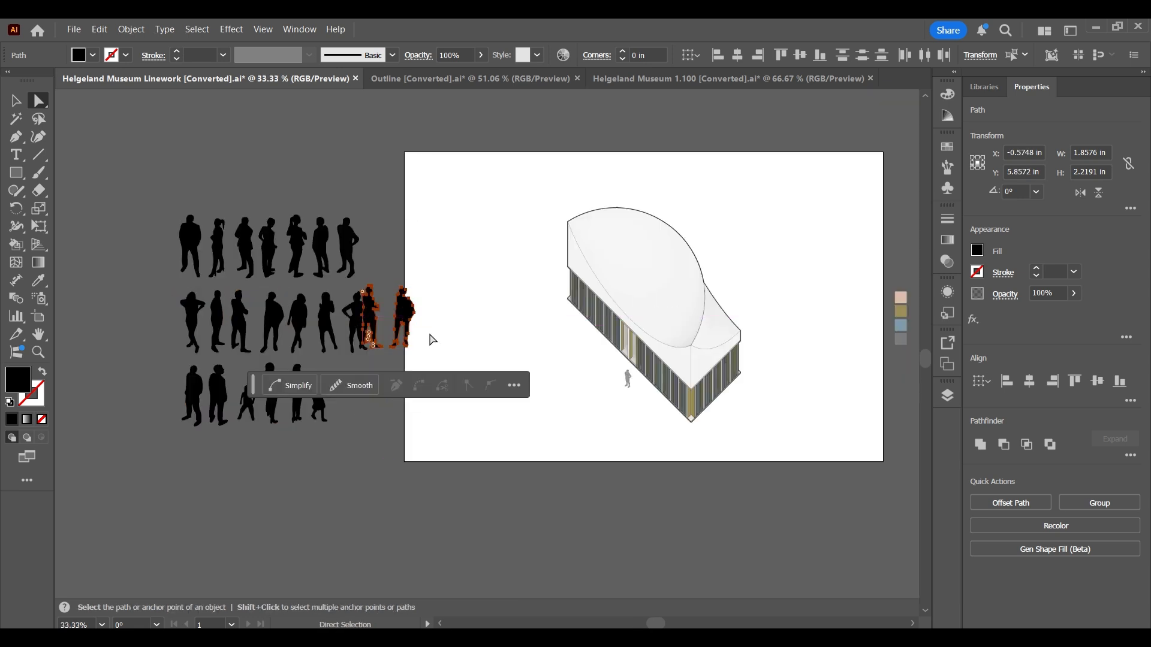
{"action": "left_click_drag", "start_coordinate": [404, 307], "coordinate": [602, 370]}
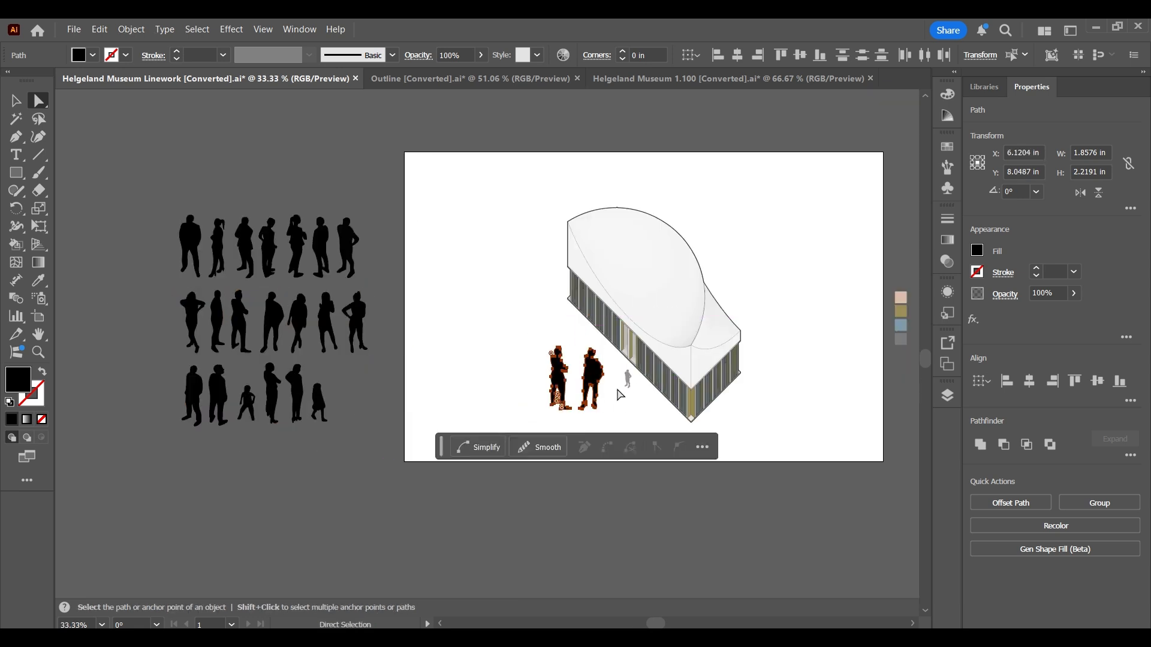
{"action": "scroll", "coordinate": [617, 392], "scroll_direction": "up", "scroll_amount": 10}
{"action": "scroll", "coordinate": [608, 393], "scroll_direction": "down", "scroll_amount": 5}
{"action": "left_click_drag", "start_coordinate": [609, 428], "coordinate": [535, 130]}
{"action": "left_click_drag", "start_coordinate": [489, 403], "coordinate": [499, 360]}
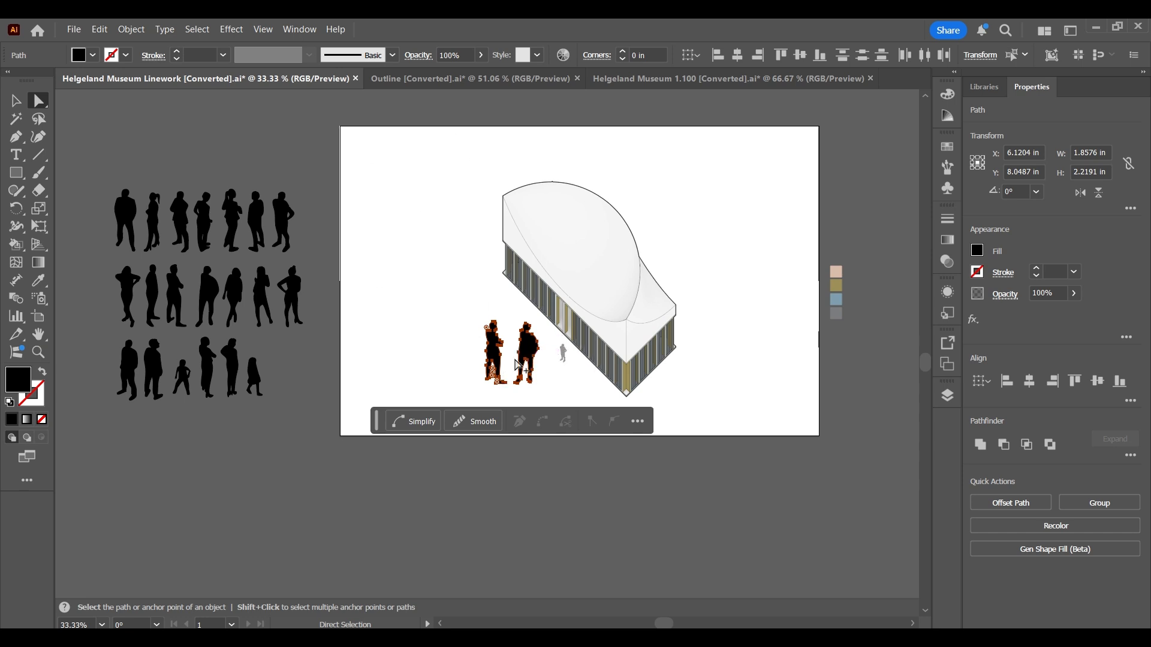
Sample the gray figure with the Eyedropper to give the two black figures the same fill
{"action": "scroll", "coordinate": [515, 359], "scroll_direction": "up", "scroll_amount": 1}
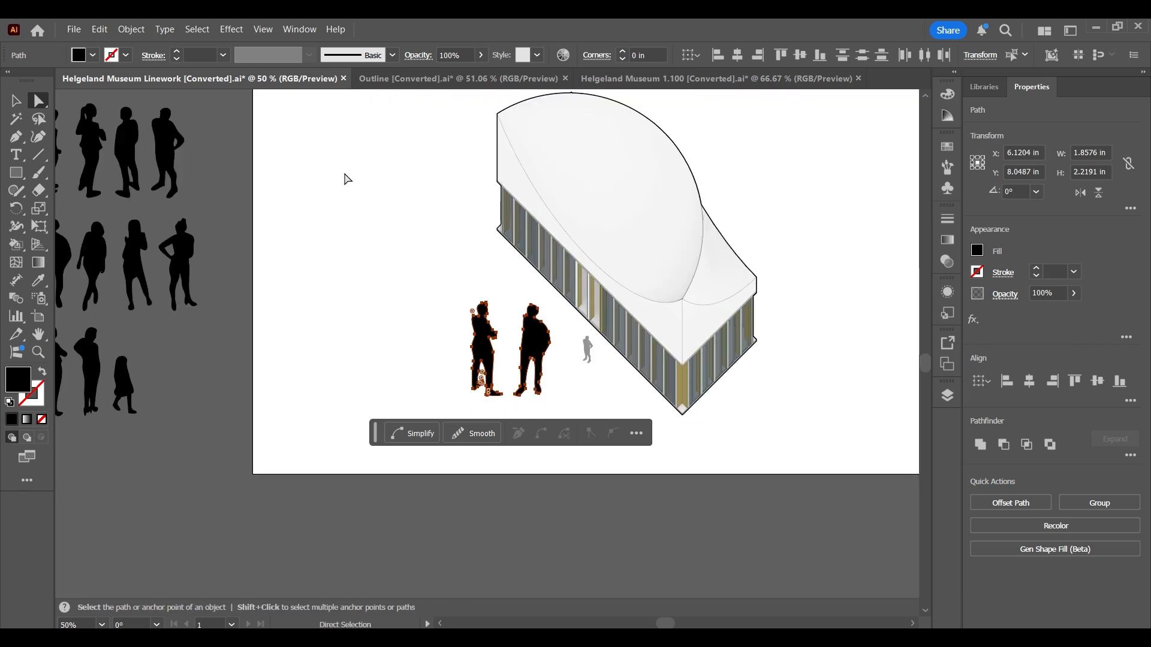
{"action": "scroll", "coordinate": [519, 298], "scroll_direction": "down", "scroll_amount": 1}
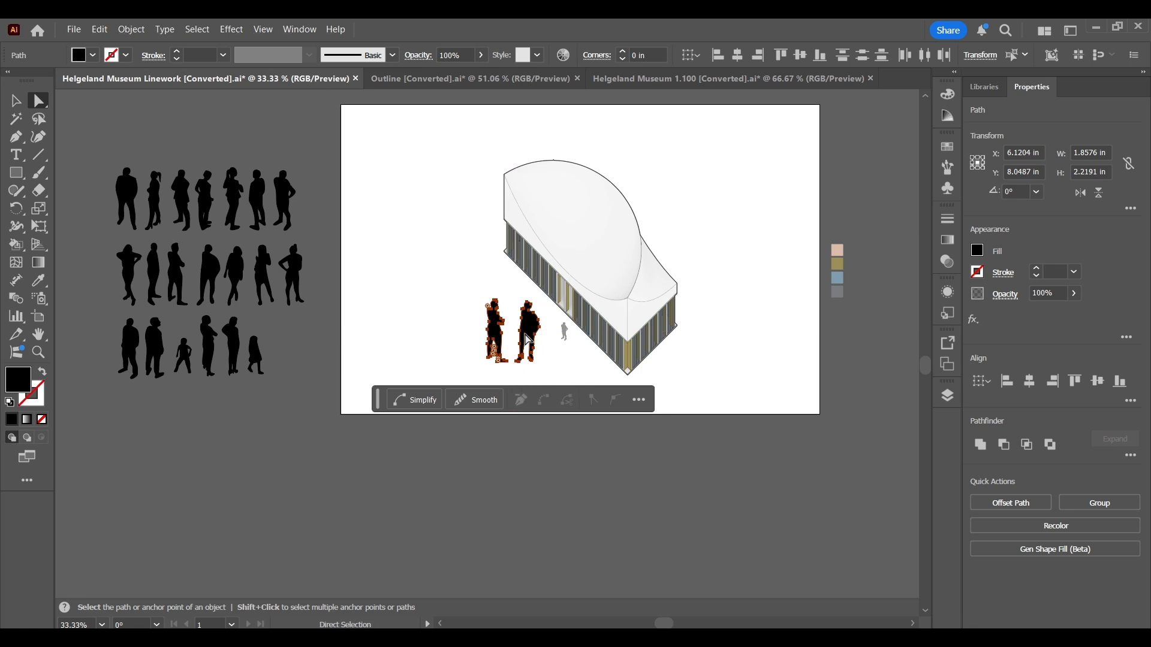
{"action": "scroll", "coordinate": [527, 338], "scroll_direction": "up", "scroll_amount": 3}
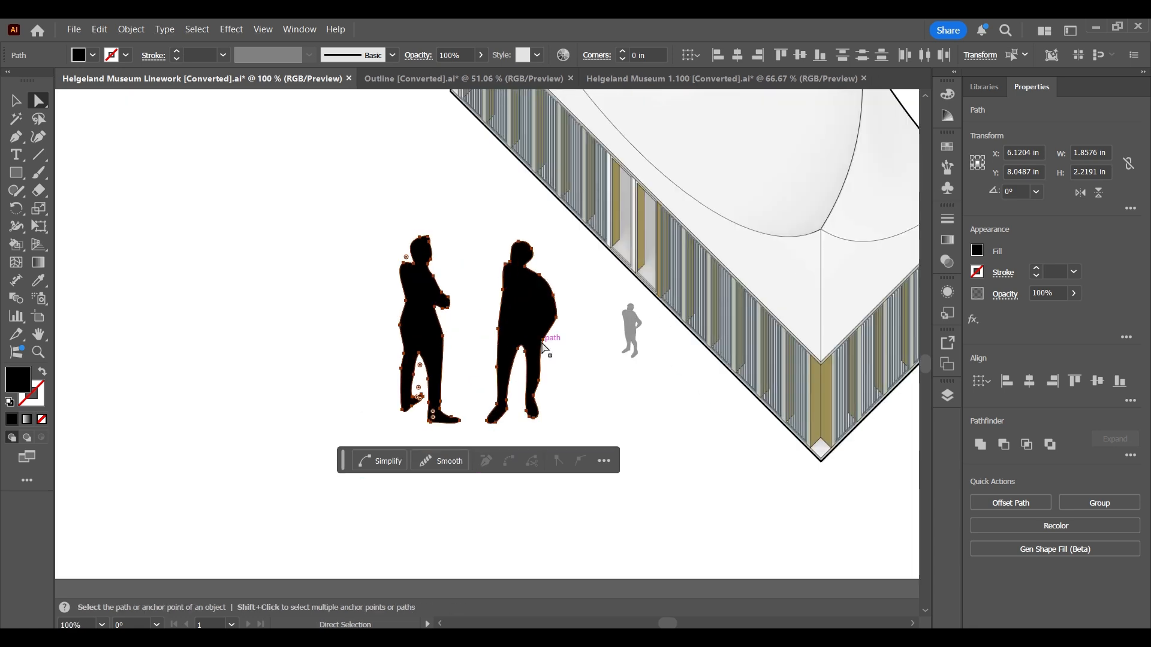
{"action": "scroll", "coordinate": [486, 336], "scroll_direction": "down", "scroll_amount": 2}
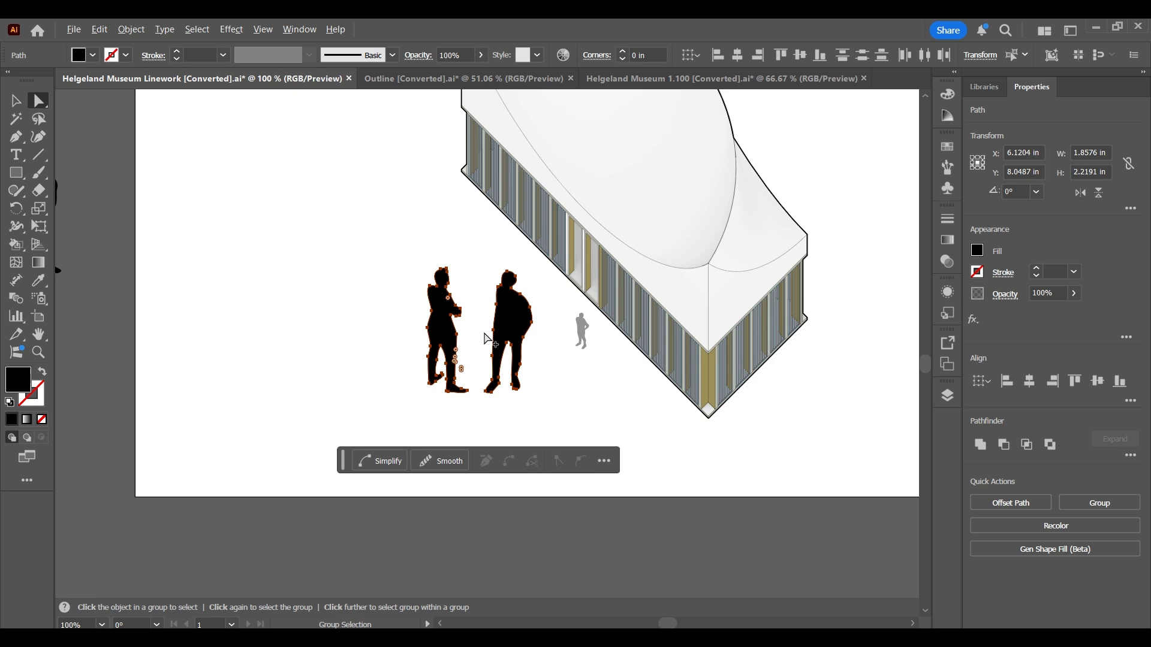
{"action": "scroll", "coordinate": [432, 249], "scroll_direction": "up", "scroll_amount": 1}
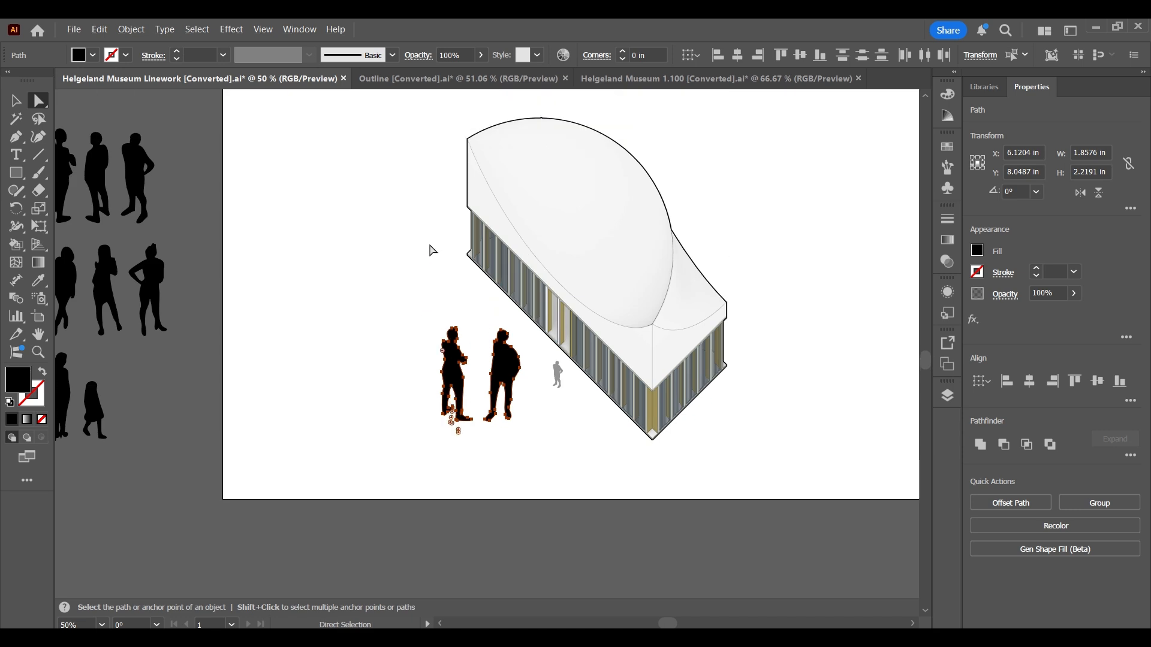
{"action": "scroll", "coordinate": [497, 360], "scroll_direction": "up", "scroll_amount": 1}
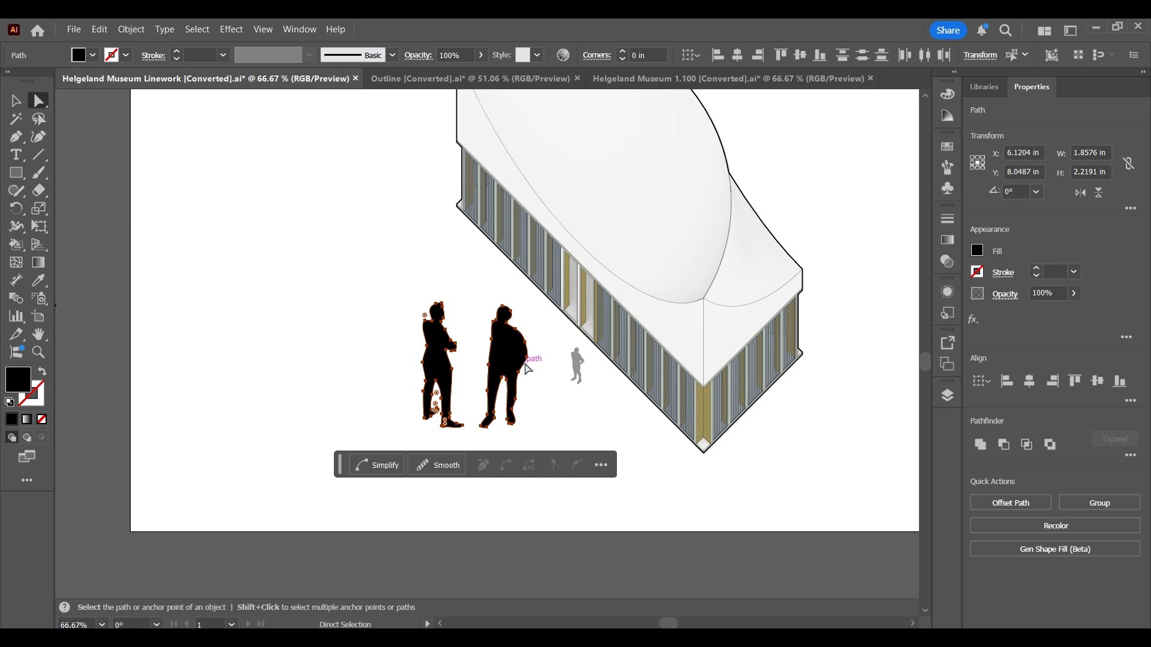
{"action": "scroll", "coordinate": [528, 372], "scroll_direction": "up", "scroll_amount": 2}
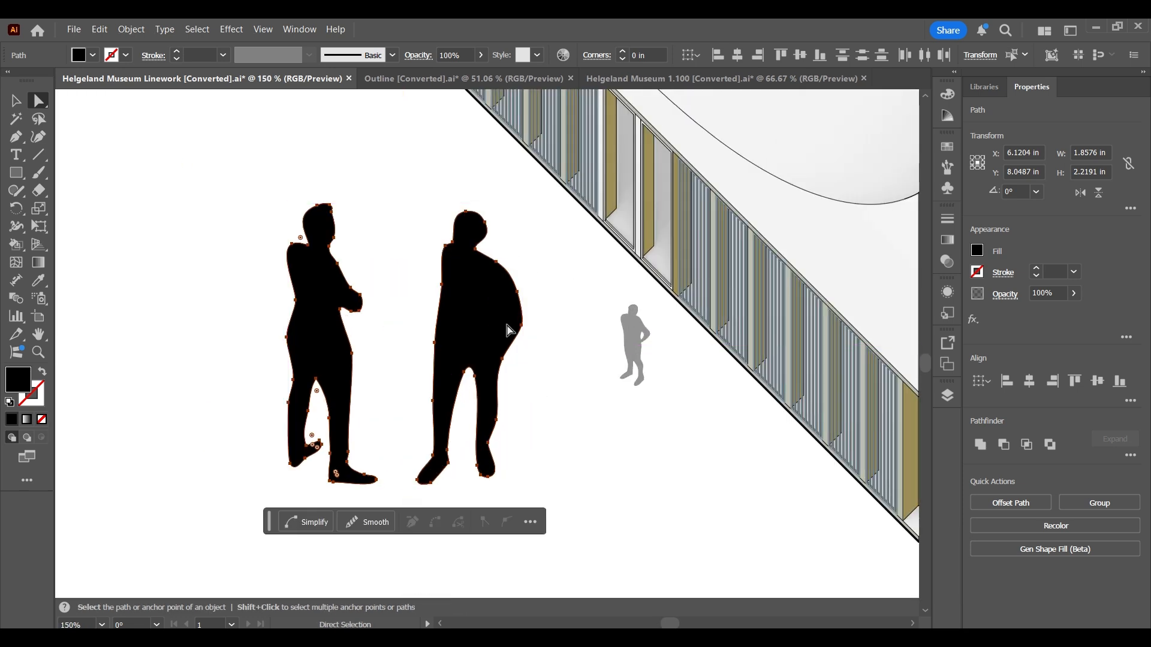
{"action": "key", "text": "i"}
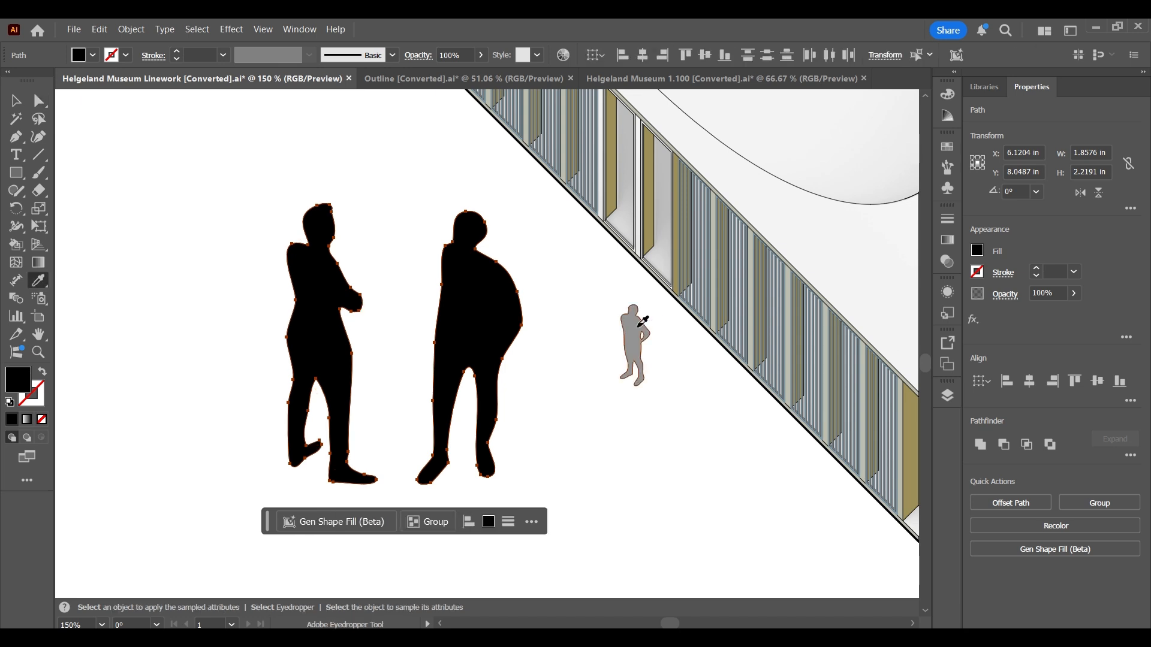
{"action": "left_click", "coordinate": [639, 319]}
{"action": "key", "text": "v"}
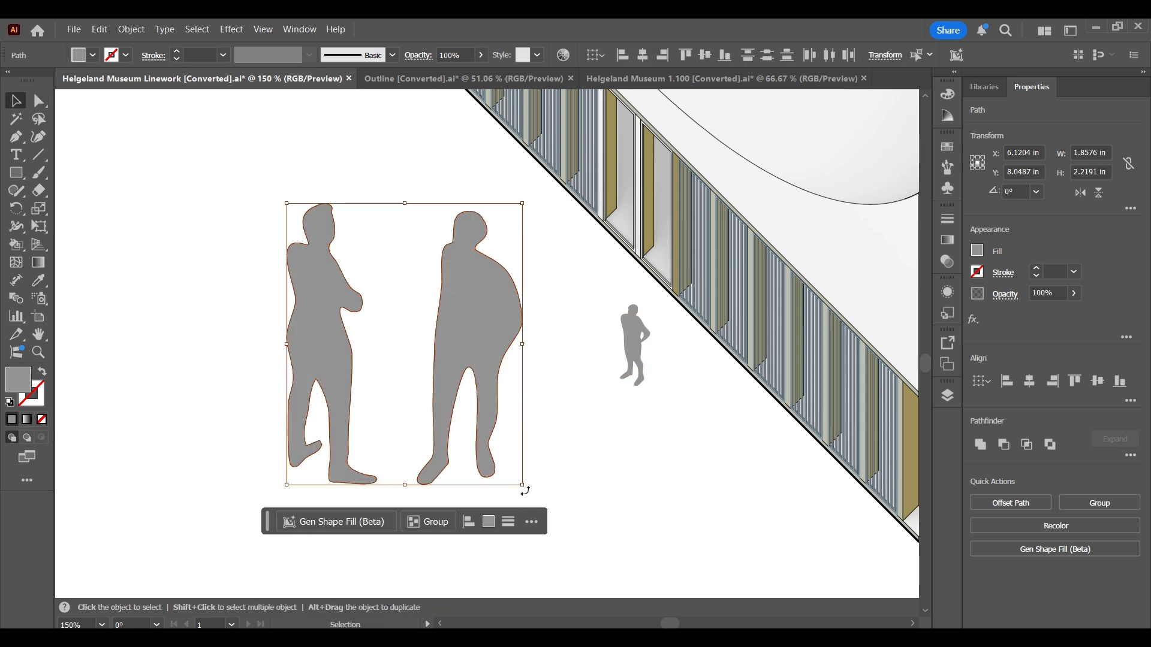
Scale the gray pair down to match the figure at the entrance and arrange the two close together in front of the facade
{"action": "left_click_drag", "start_coordinate": [522, 484], "coordinate": [475, 339]}
{"action": "left_click", "coordinate": [479, 329]}
{"action": "left_click_drag", "start_coordinate": [458, 282], "coordinate": [485, 259]}
{"action": "left_click_drag", "start_coordinate": [431, 298], "coordinate": [411, 309]}
{"action": "left_click_drag", "start_coordinate": [496, 278], "coordinate": [462, 291]}
{"action": "left_click", "coordinate": [522, 272]}
Select the second figure of the first row and the first figure of the third row, copy them and paste duplicates
{"action": "scroll", "coordinate": [523, 272], "scroll_direction": "down", "scroll_amount": 4}
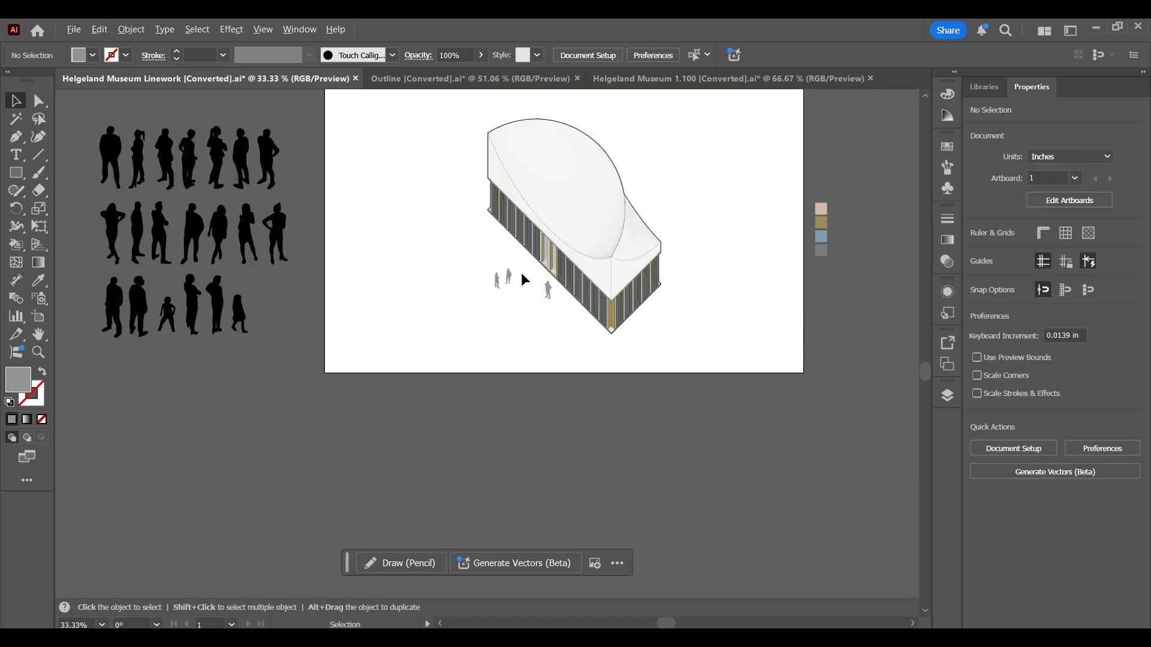
{"action": "scroll", "coordinate": [196, 175], "scroll_direction": "up", "scroll_amount": 1}
{"action": "scroll", "coordinate": [109, 171], "scroll_direction": "up", "scroll_amount": 2}
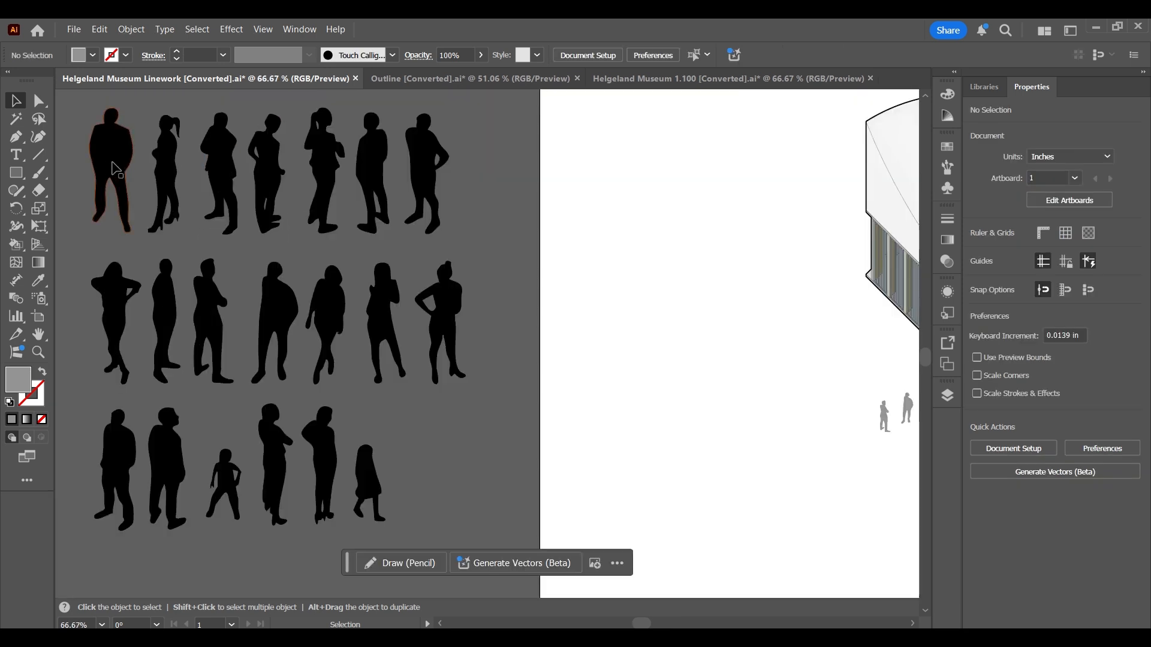
{"action": "left_click", "coordinate": [131, 461]}
{"action": "left_click", "coordinate": [166, 174], "text": "shift"}
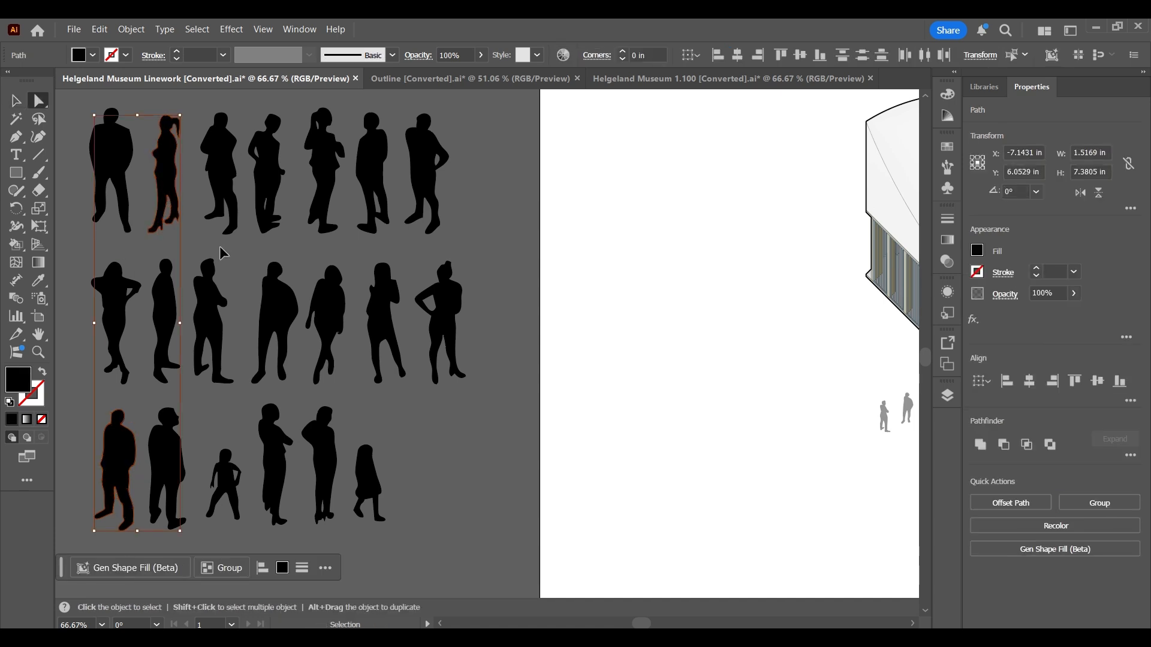
{"action": "key", "text": "ctrl+c"}
{"action": "key", "text": "ctrl+v"}
Move the two new duplicates onto the artboard and scale them down in the open area beside the gray pair
{"action": "scroll", "coordinate": [324, 274], "scroll_direction": "down", "scroll_amount": 2}
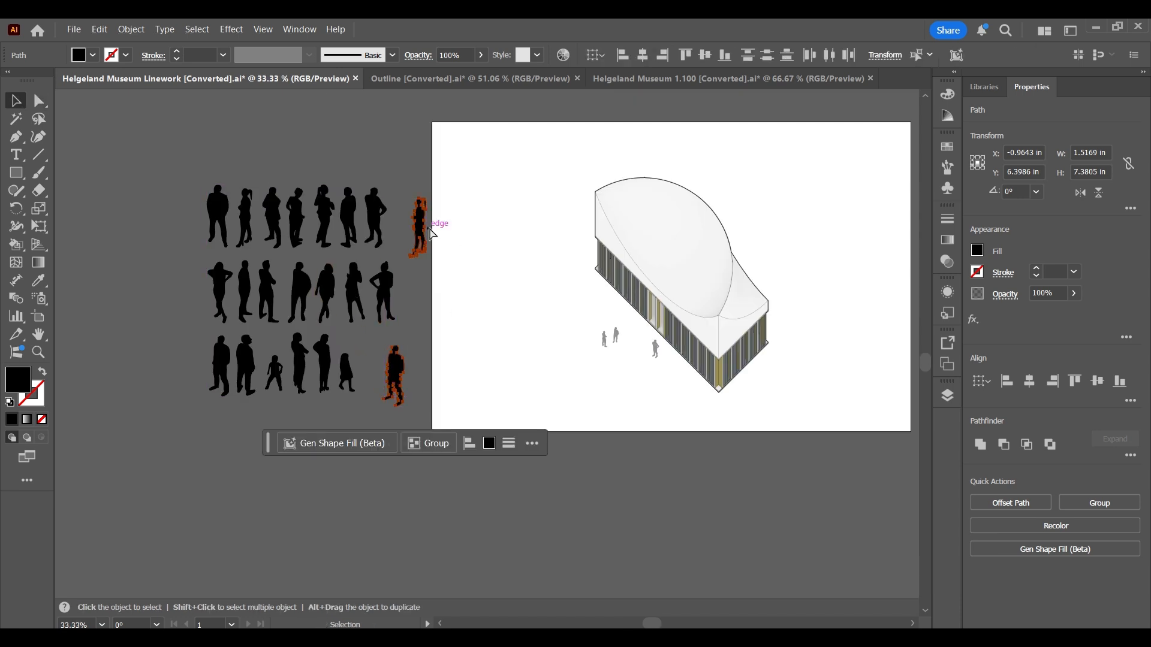
{"action": "left_click_drag", "start_coordinate": [431, 232], "coordinate": [569, 312]}
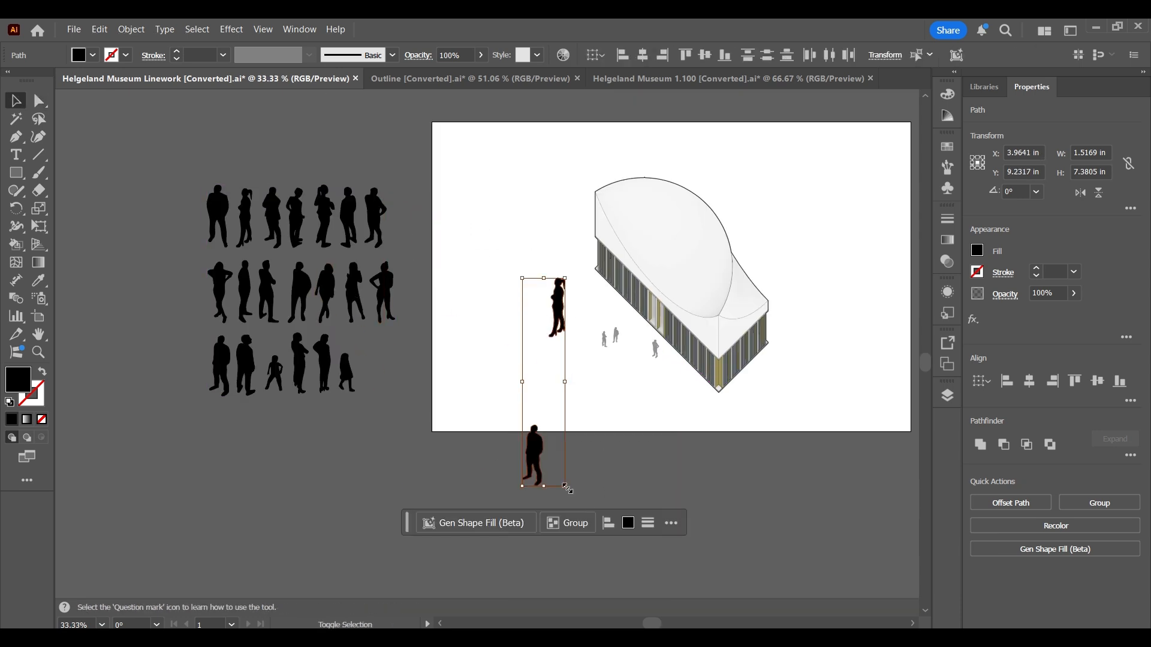
{"action": "left_click_drag", "start_coordinate": [567, 489], "coordinate": [534, 385]}
{"action": "scroll", "coordinate": [621, 353], "scroll_direction": "up", "scroll_amount": 3}
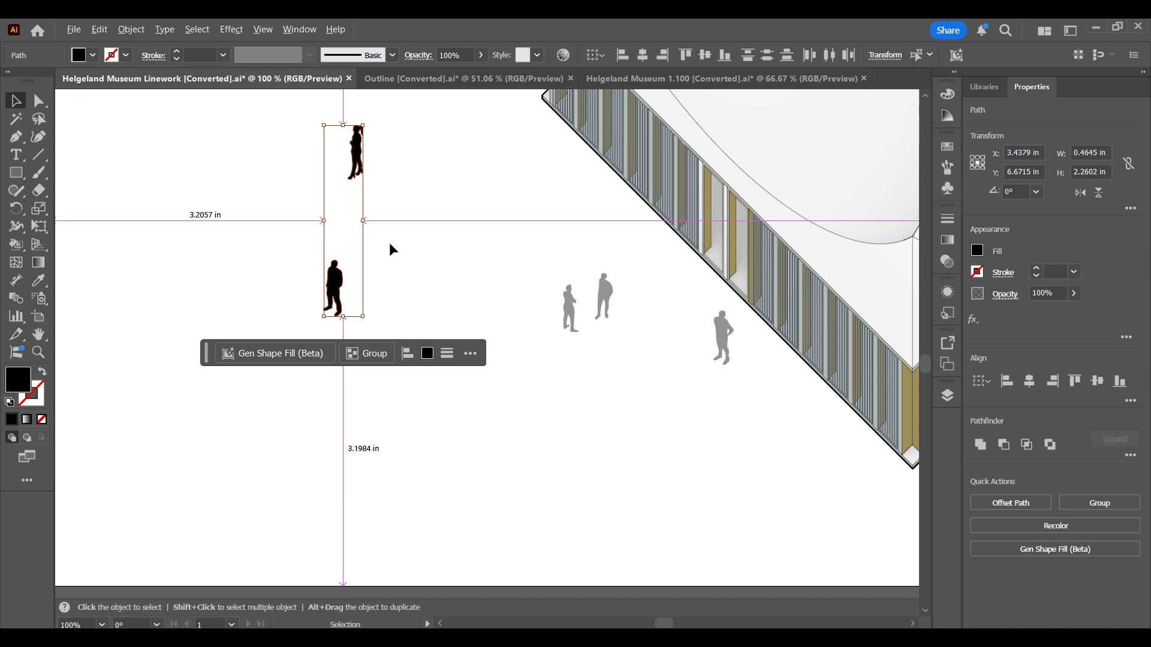
{"action": "left_click_drag", "start_coordinate": [364, 301], "coordinate": [466, 354]}
Give the new duplicates the gray fill with the Eyedropper and resize them together to about 0.31 × 1.53 in overall
{"action": "key", "text": "i"}
{"action": "left_click", "coordinate": [563, 312]}
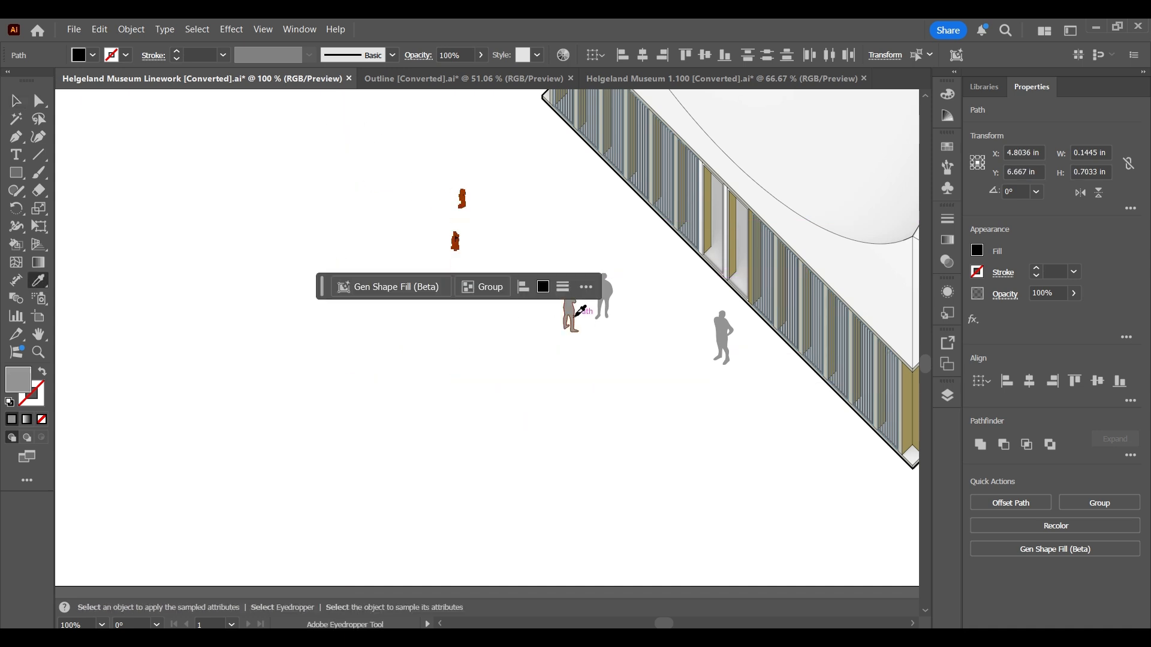
{"action": "key", "text": "b"}
{"action": "key", "text": "v"}
{"action": "left_click_drag", "start_coordinate": [466, 251], "coordinate": [519, 320]}
{"action": "left_click", "coordinate": [483, 218]}
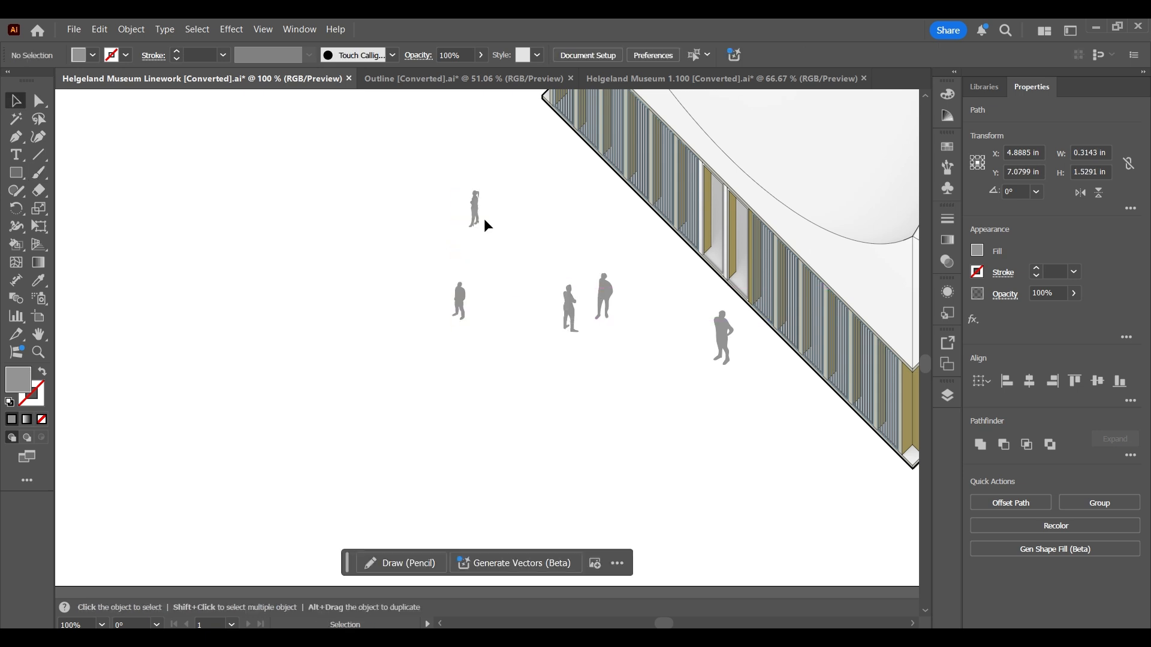
Spread the two new gray figures apart in the open area before the long facade and deselect them
{"action": "left_click_drag", "start_coordinate": [477, 219], "coordinate": [471, 150]}
{"action": "left_click_drag", "start_coordinate": [459, 302], "coordinate": [411, 265]}
{"action": "left_click", "coordinate": [545, 219]}
{"action": "key", "text": "ctrl+minus"}
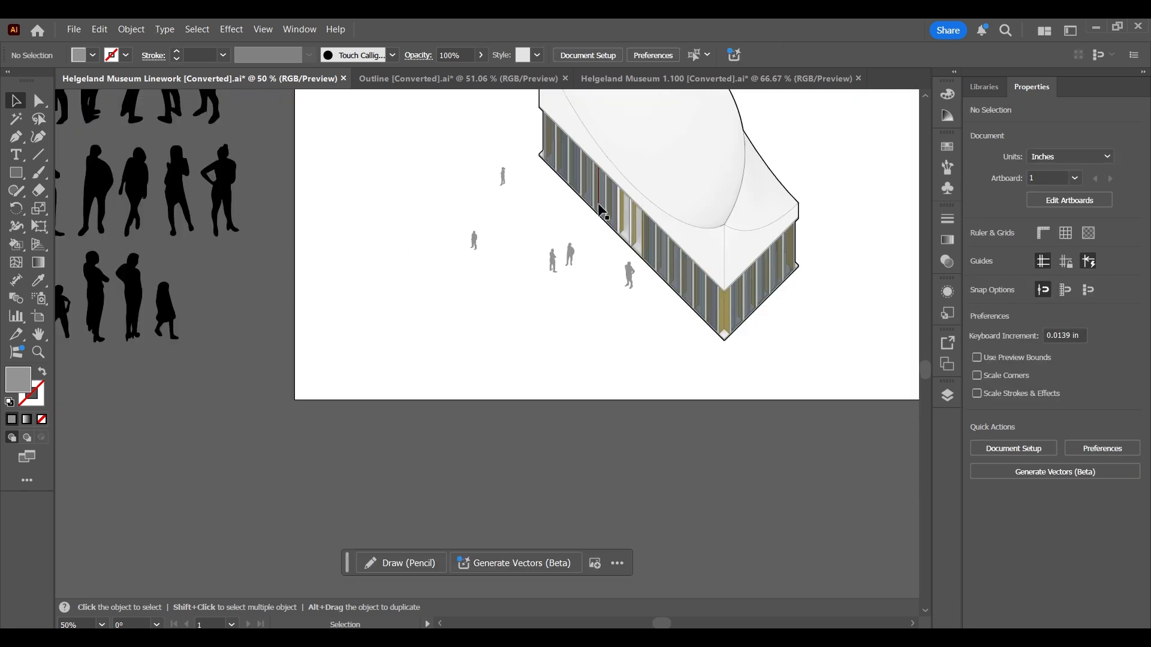
{"action": "scroll", "coordinate": [602, 216], "scroll_direction": "up", "scroll_amount": 3}
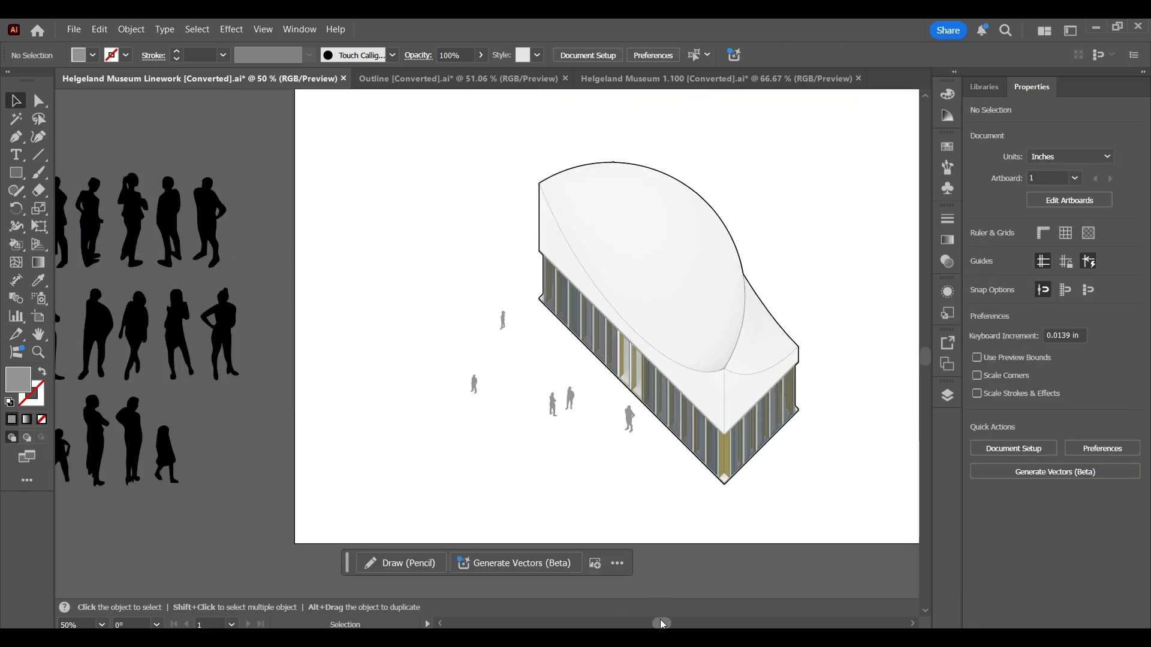
{"action": "left_click_drag", "start_coordinate": [660, 624], "coordinate": [674, 624]}
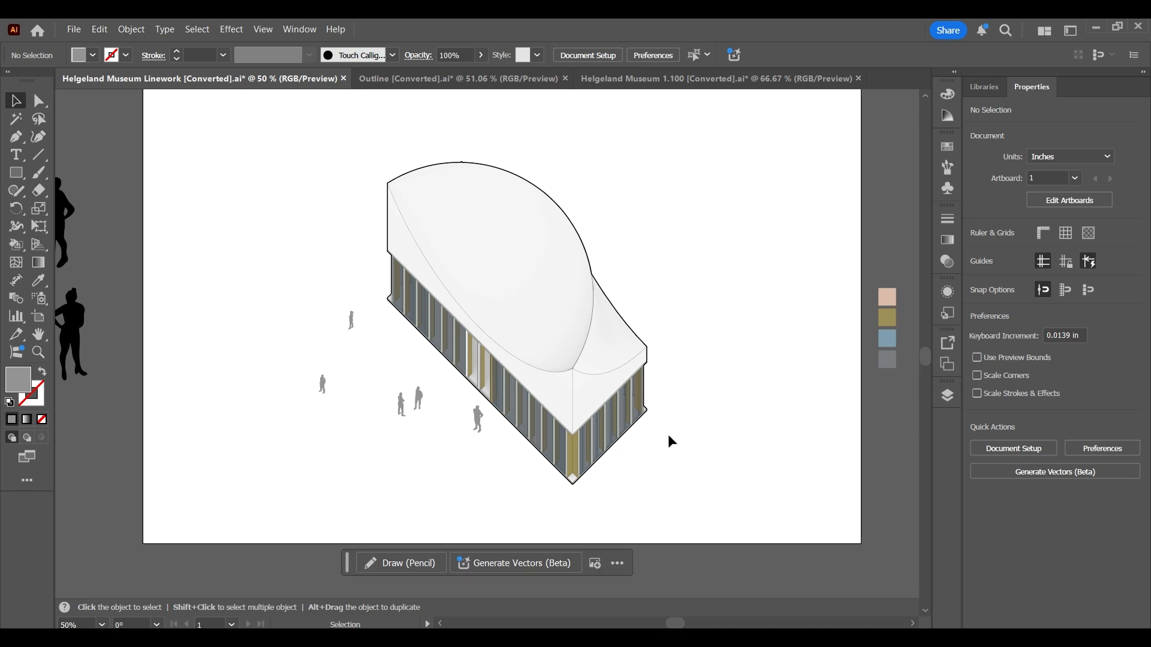
{"action": "scroll", "coordinate": [670, 441], "scroll_direction": "up", "scroll_amount": 2}
{"action": "key", "text": "a"}
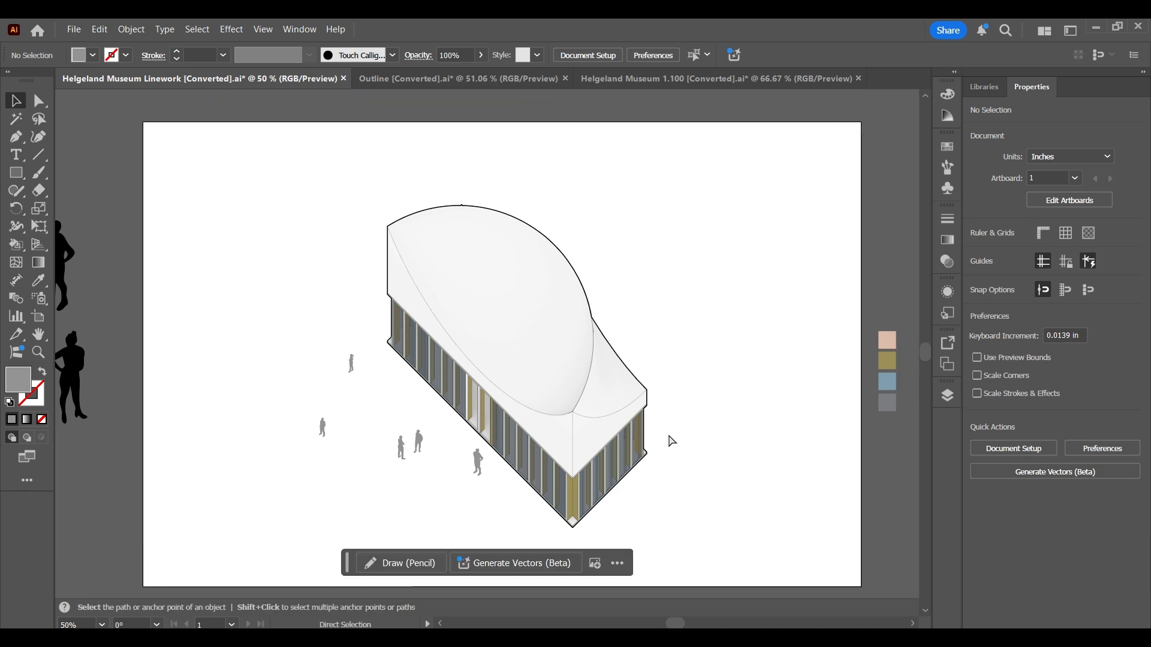
Save the Illustrator linework file and switch to Photoshop to view the linked composition with the new people figures
{"action": "key", "text": "ctrl+s"}
{"action": "left_click", "coordinate": [659, 351]}
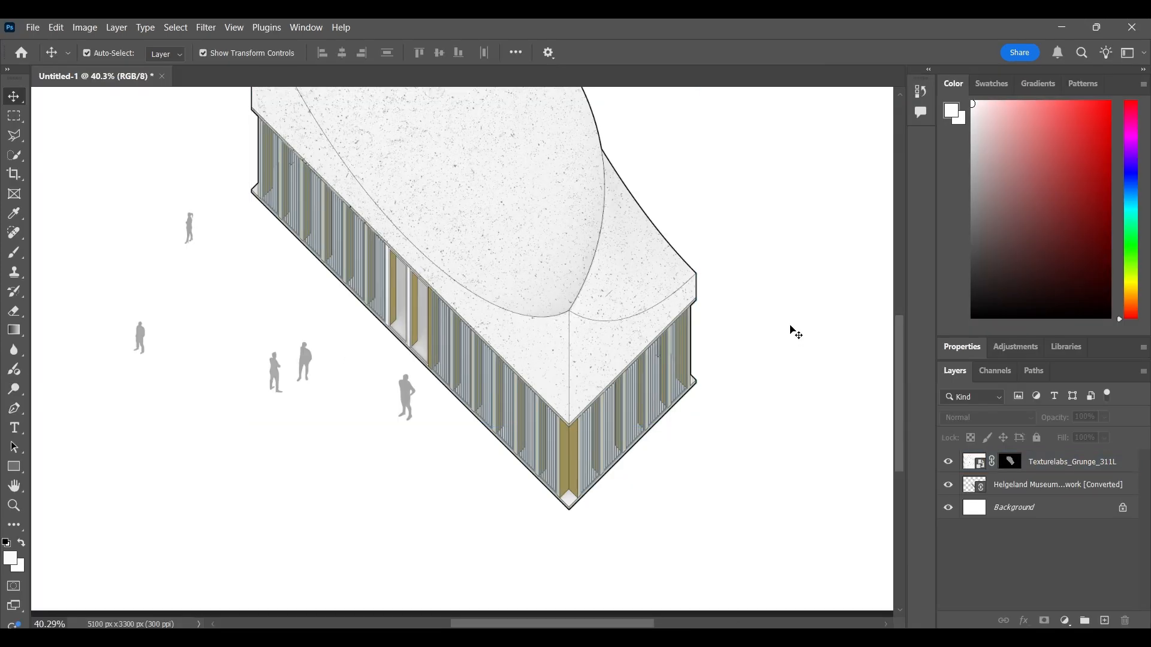
{"action": "scroll", "coordinate": [796, 333], "scroll_direction": "down", "scroll_amount": 4}
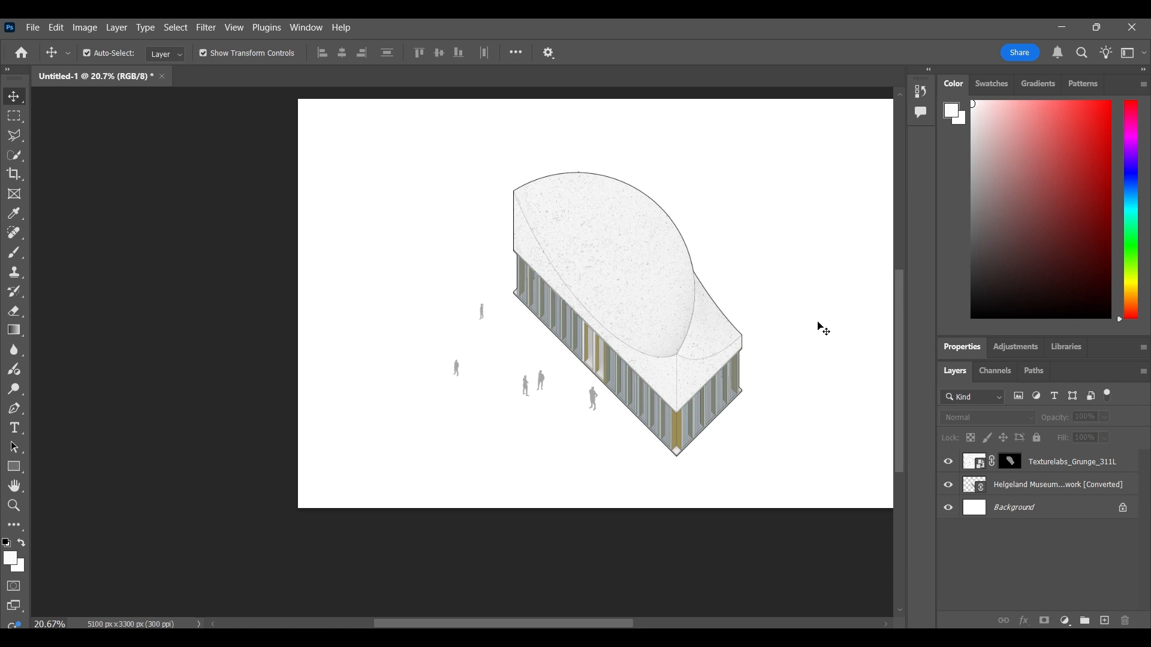
{"action": "left_click_drag", "start_coordinate": [591, 625], "coordinate": [625, 626]}
{"action": "scroll", "coordinate": [628, 460], "scroll_direction": "up", "scroll_amount": 3}
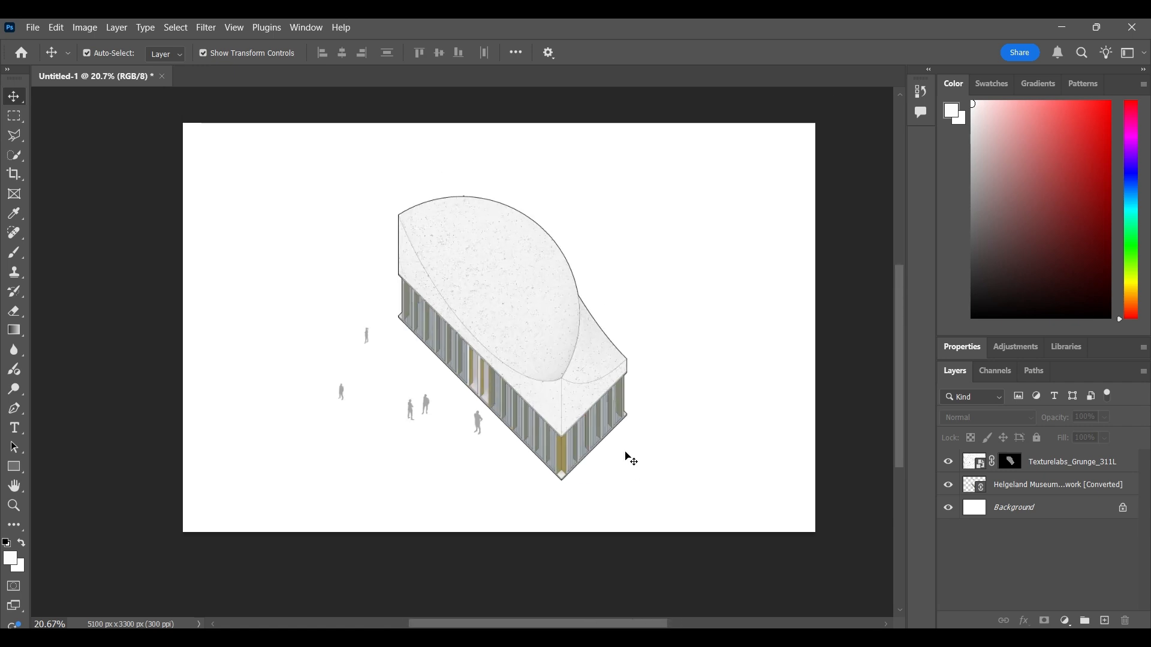
Open the contents of the linked Helgeland Museum linework layer in Illustrator, and return to Photoshop
{"action": "left_click", "coordinate": [988, 493]}
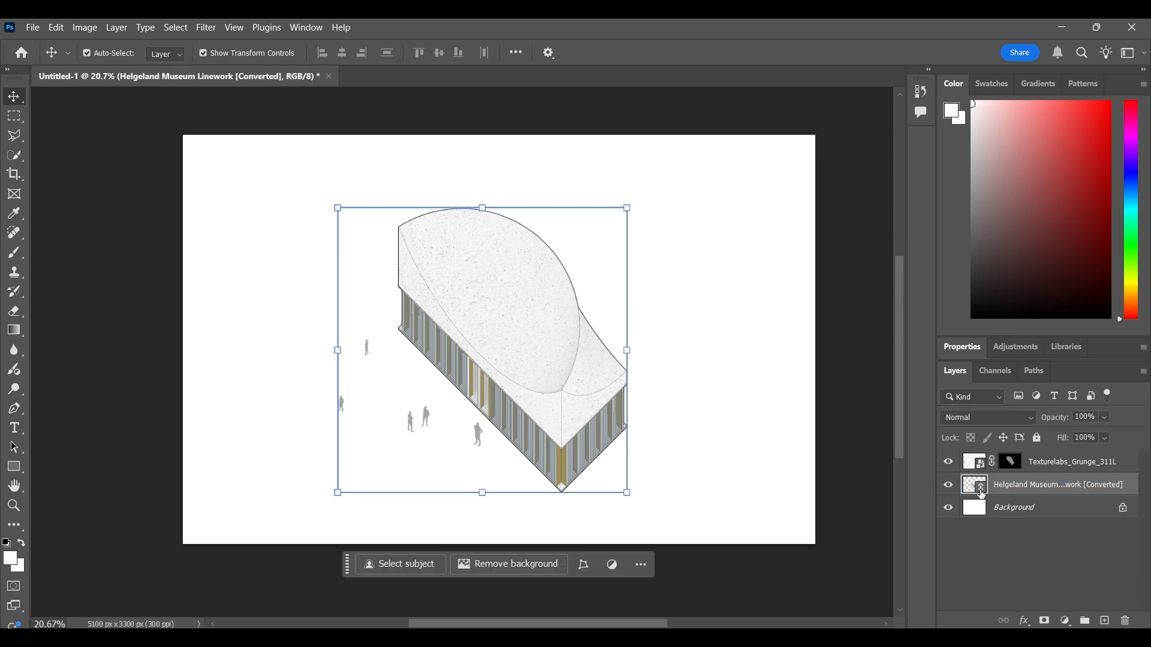
{"action": "right_click", "coordinate": [983, 495]}
{"action": "key", "text": "Escape"}
{"action": "double_click", "coordinate": [981, 489]}
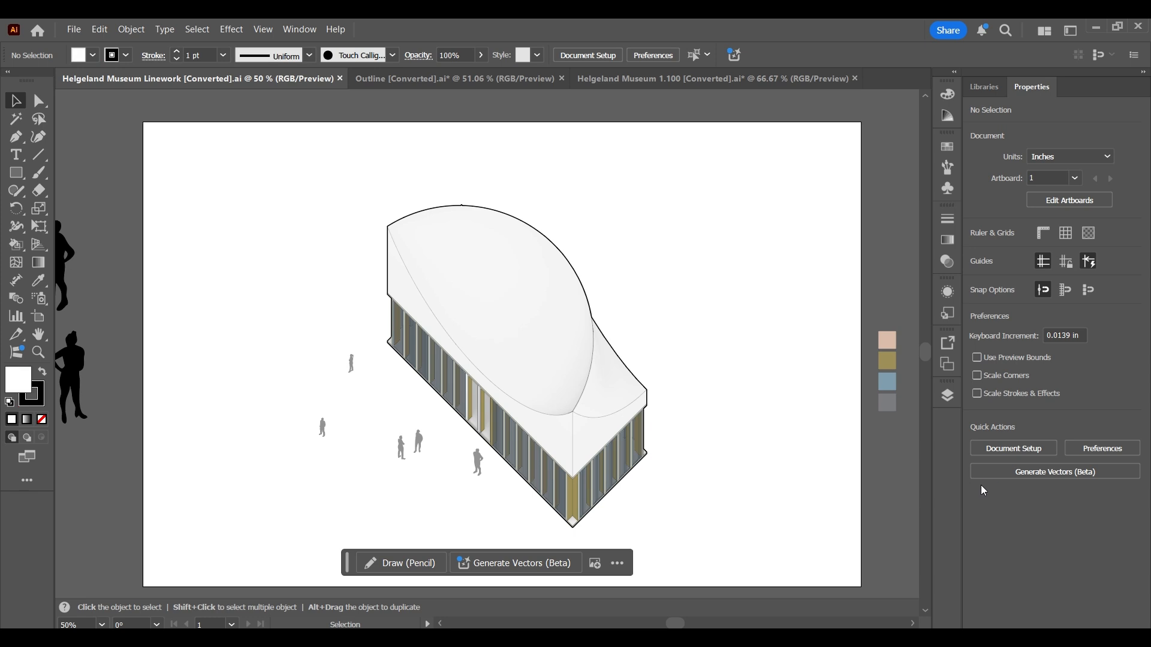
{"action": "key", "text": "alt+Tab"}
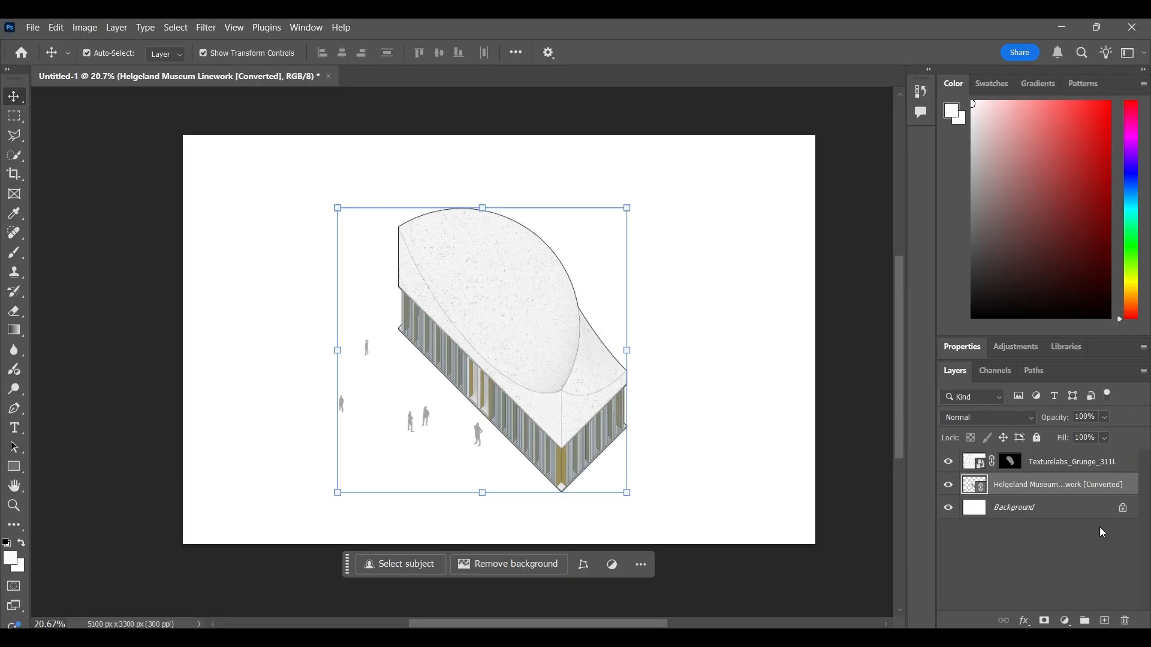
Update all modified content through the linked Helgeland Museum linework layer and go back to Illustrator
{"action": "right_click", "coordinate": [1017, 485]}
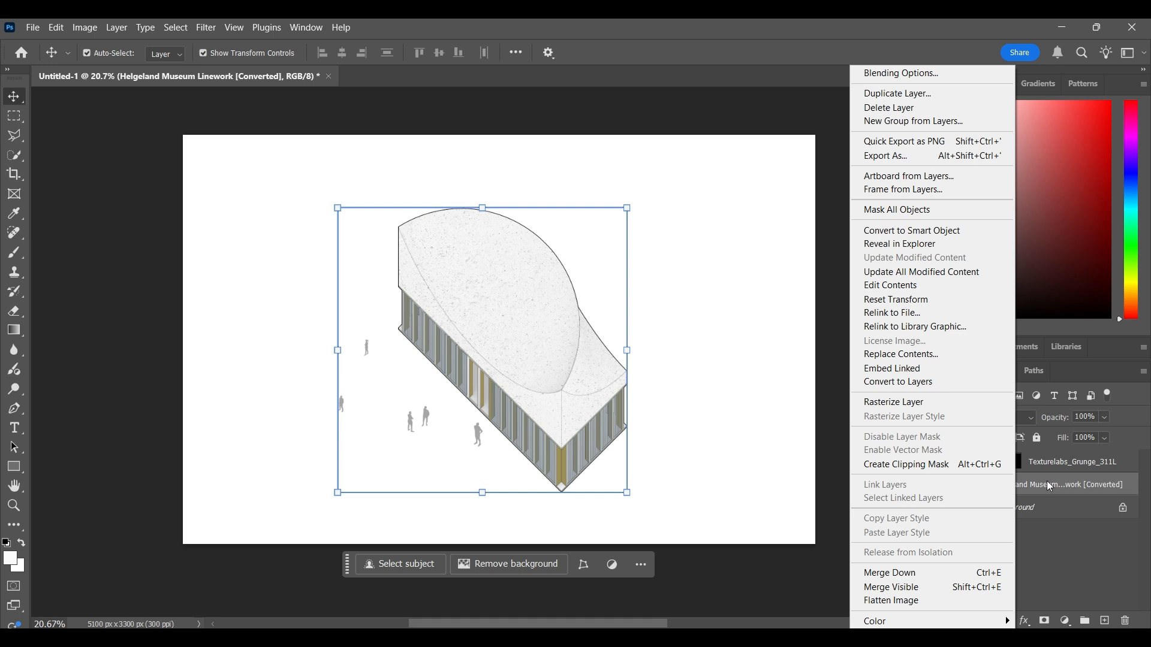
{"action": "left_click", "coordinate": [1059, 537]}
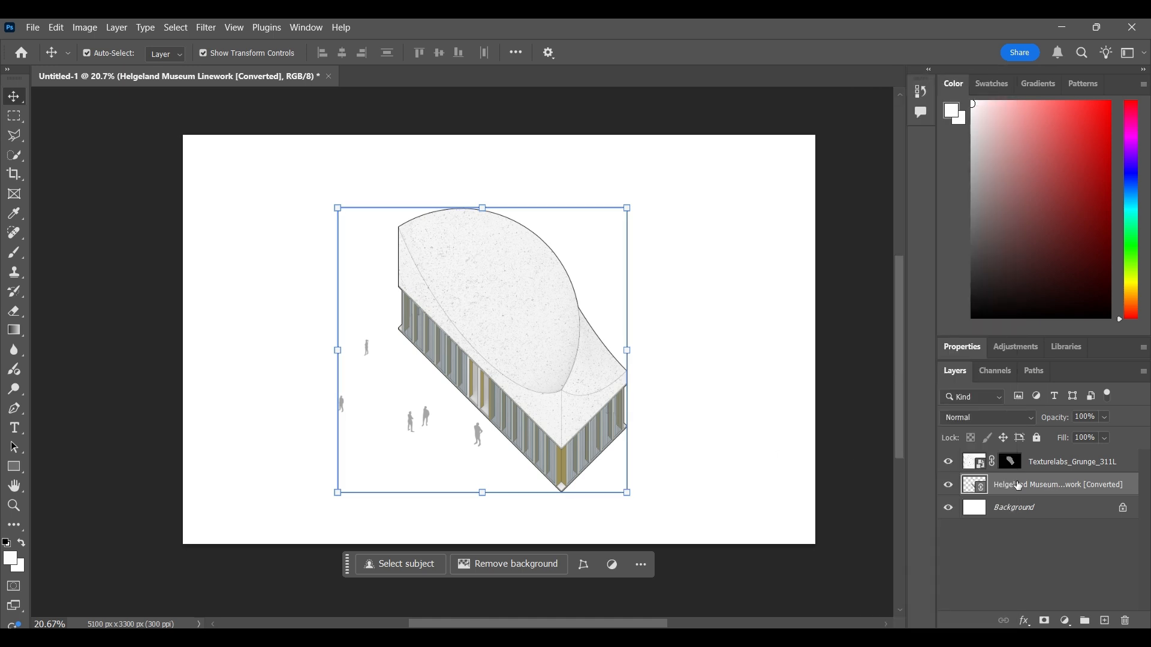
{"action": "right_click", "coordinate": [1027, 484]}
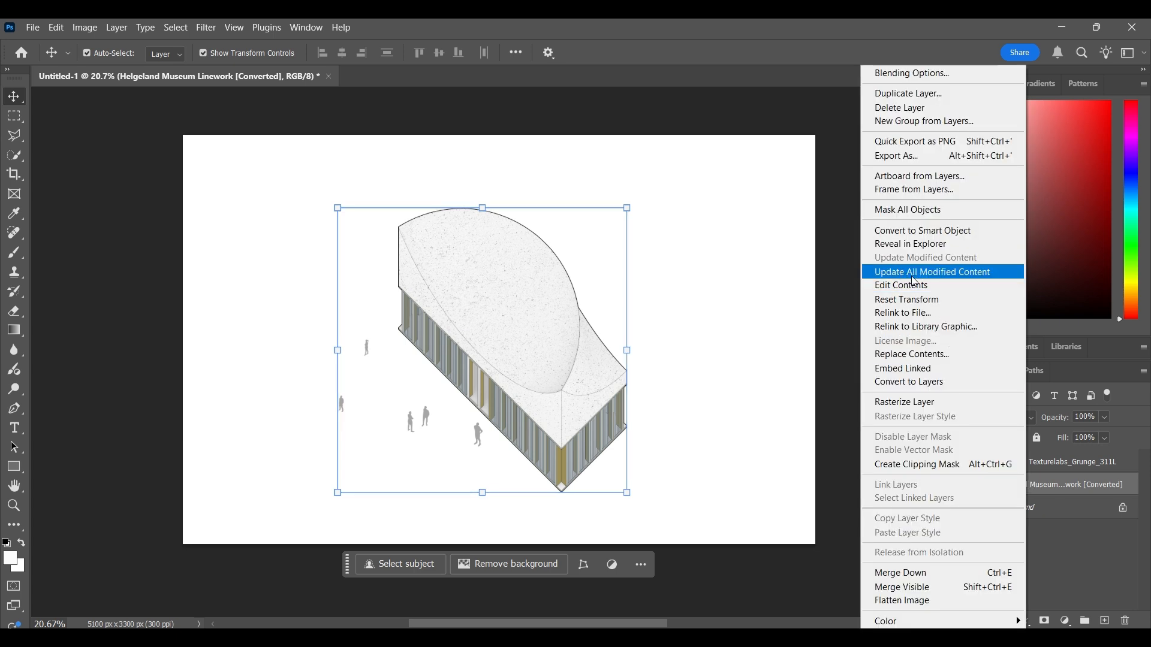
{"action": "left_click", "coordinate": [968, 280]}
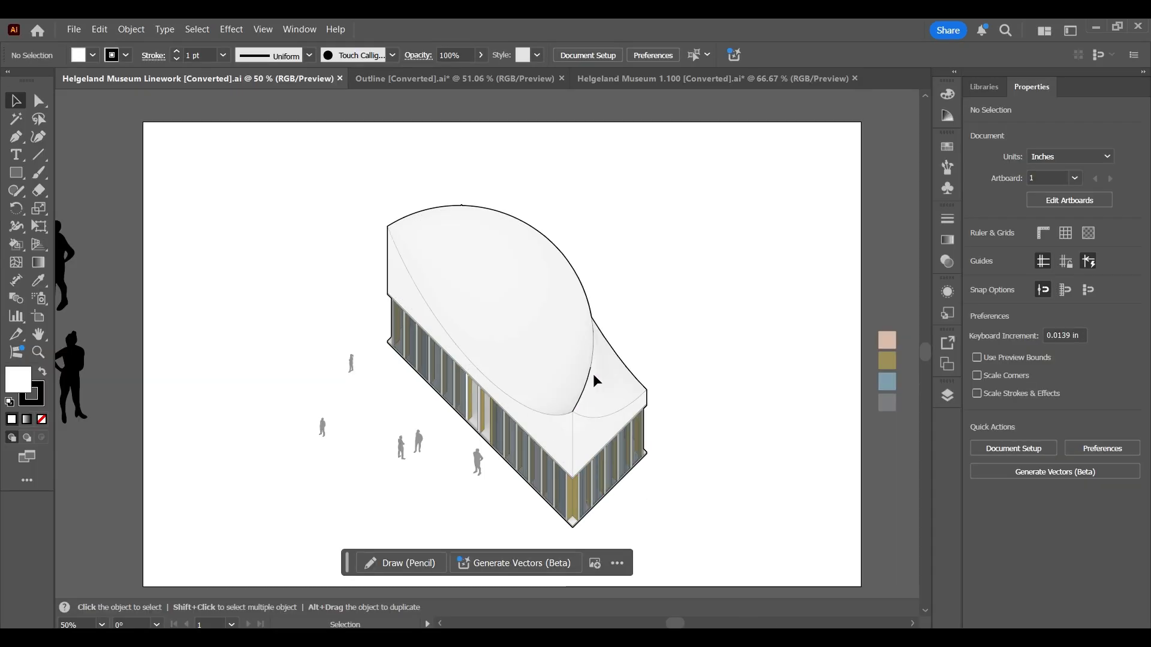
Switch to Chrome and copy the Isometric Trees Vol 1 image from the axonometric trees vector search results
{"action": "key", "text": "alt+Tab"}
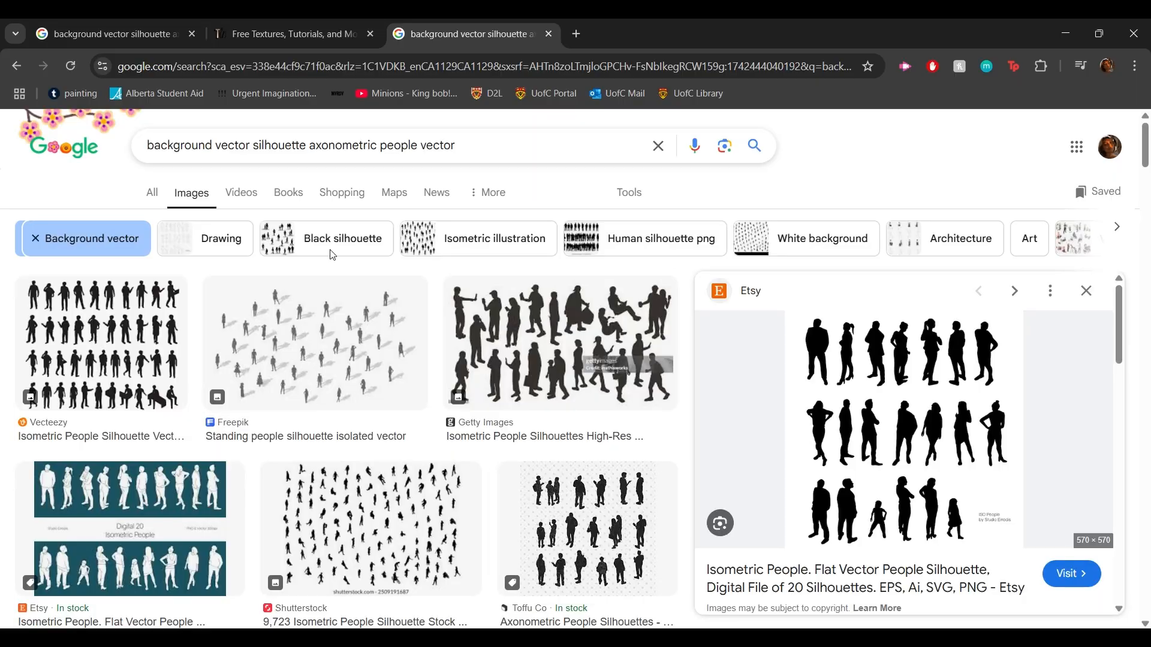
{"action": "left_click", "coordinate": [120, 34]}
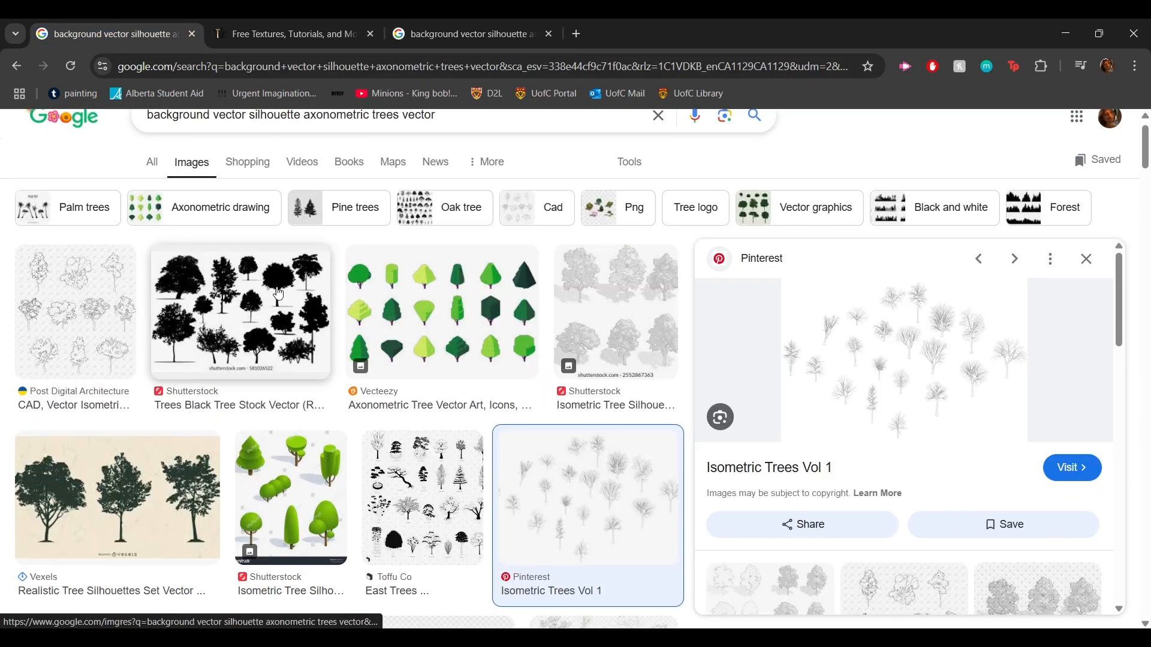
{"action": "scroll", "coordinate": [278, 292], "scroll_direction": "up", "scroll_amount": 1}
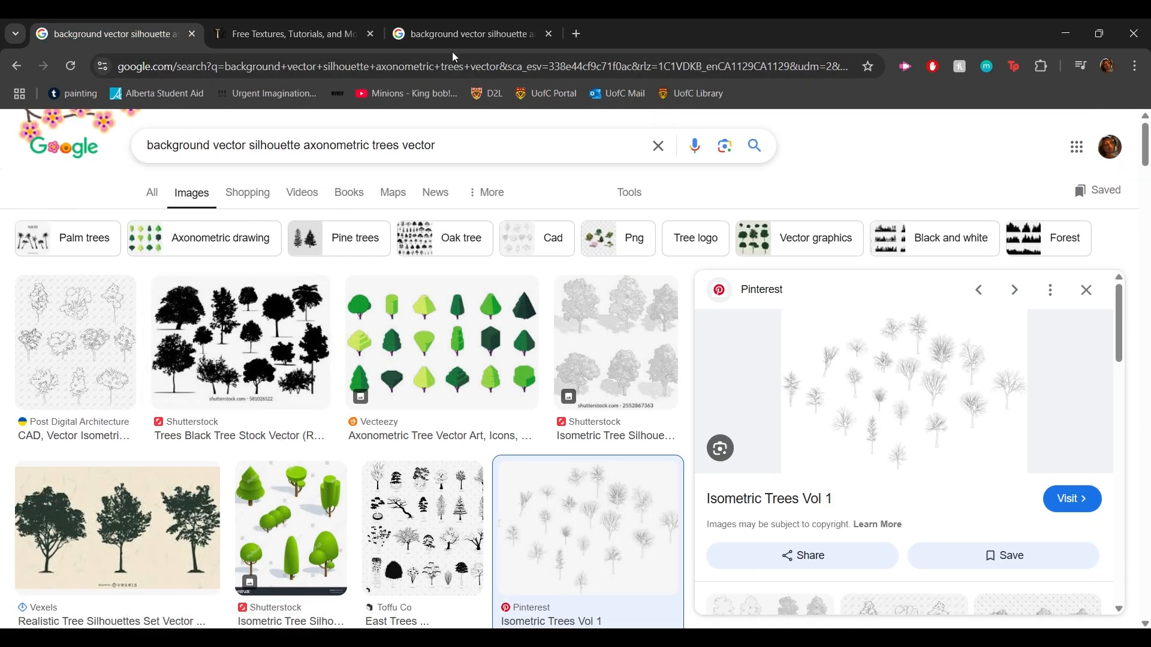
{"action": "double_click", "coordinate": [371, 141]}
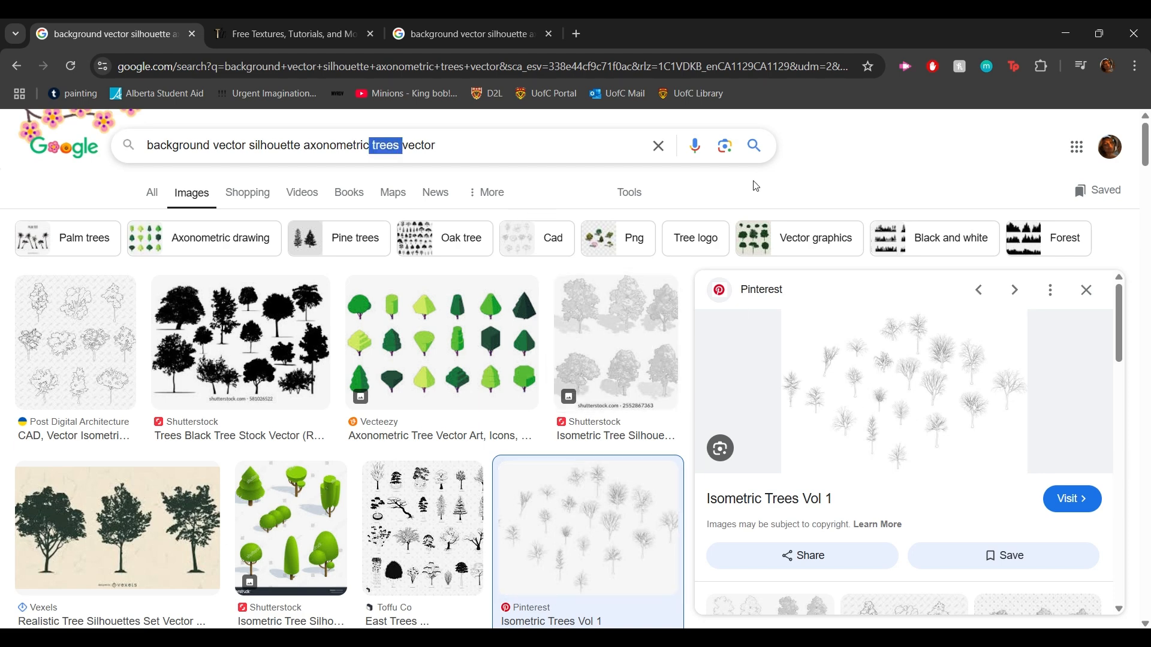
{"action": "right_click", "coordinate": [969, 407]}
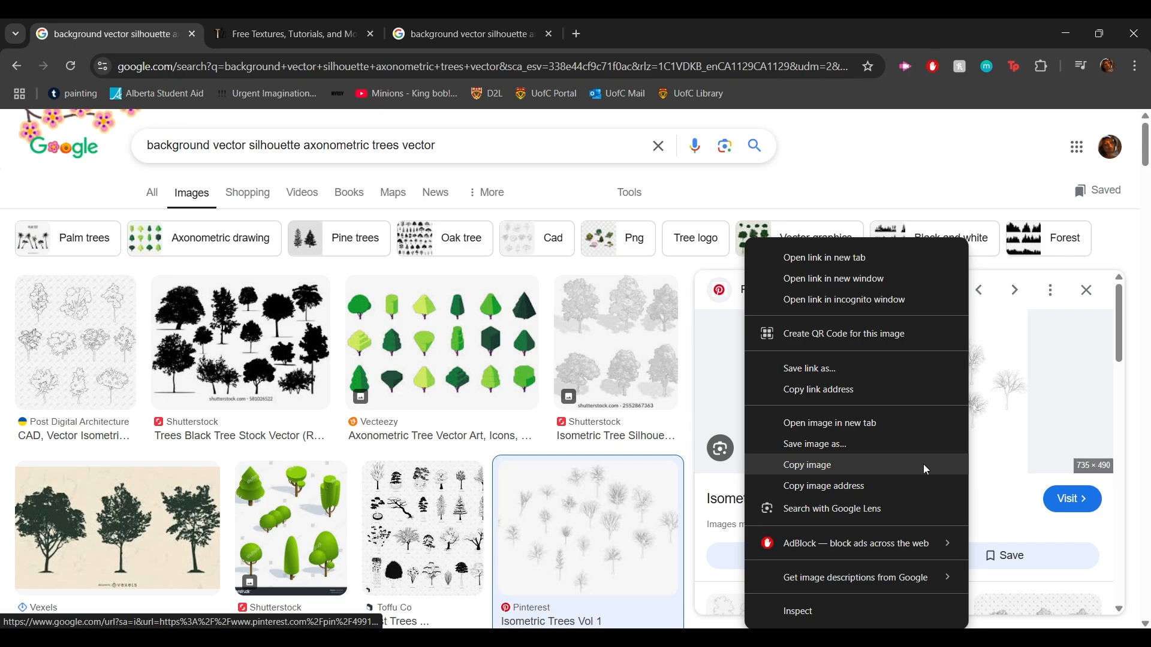
{"action": "left_click", "coordinate": [895, 463]}
Switch to Illustrator and create a new layer named Trees above the People layer
{"action": "key", "text": "alt+Tab"}
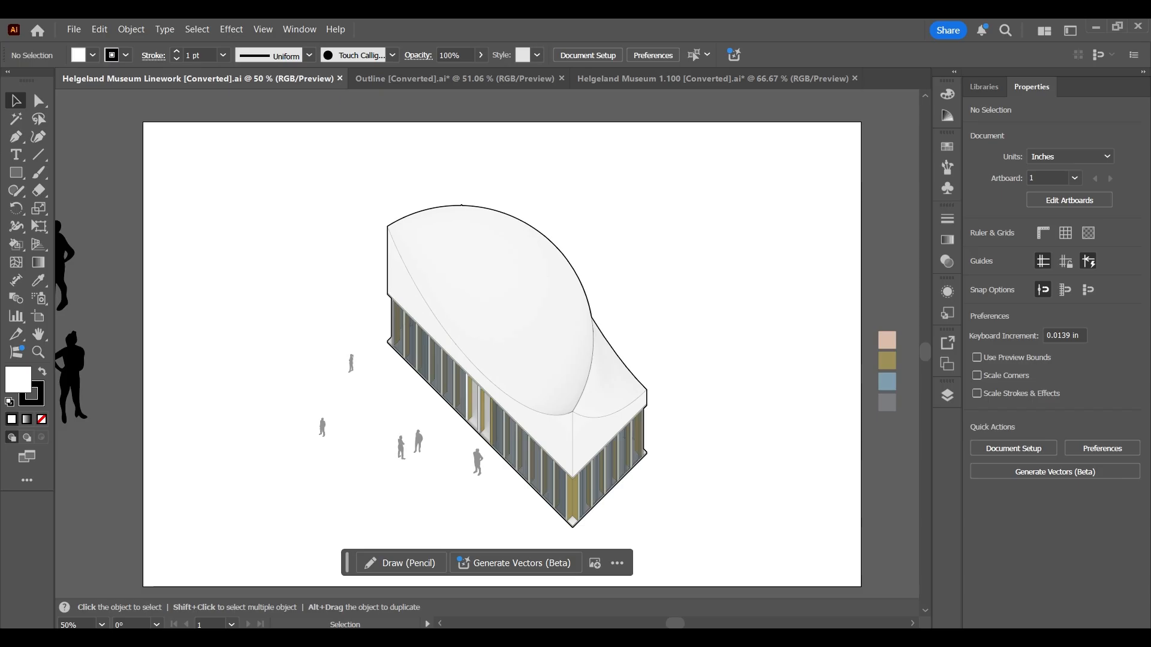
{"action": "scroll", "coordinate": [599, 297], "scroll_direction": "down", "scroll_amount": 3}
{"action": "scroll", "coordinate": [590, 298], "scroll_direction": "up", "scroll_amount": 2}
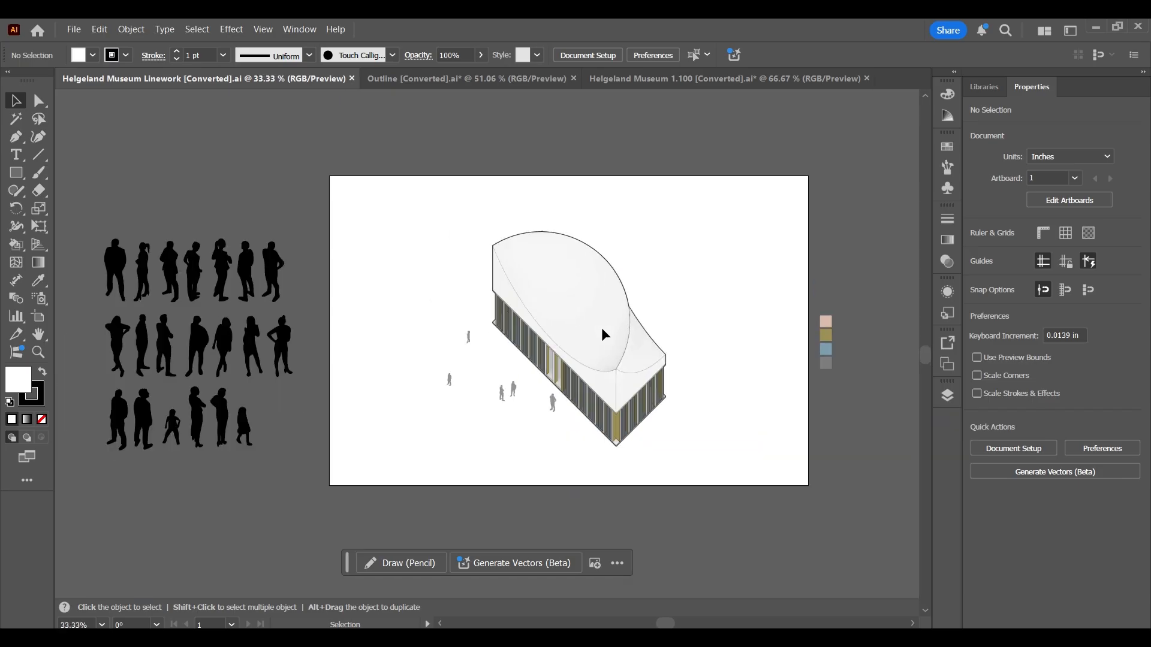
{"action": "left_click", "coordinate": [950, 400]}
{"action": "left_click", "coordinate": [887, 610]}
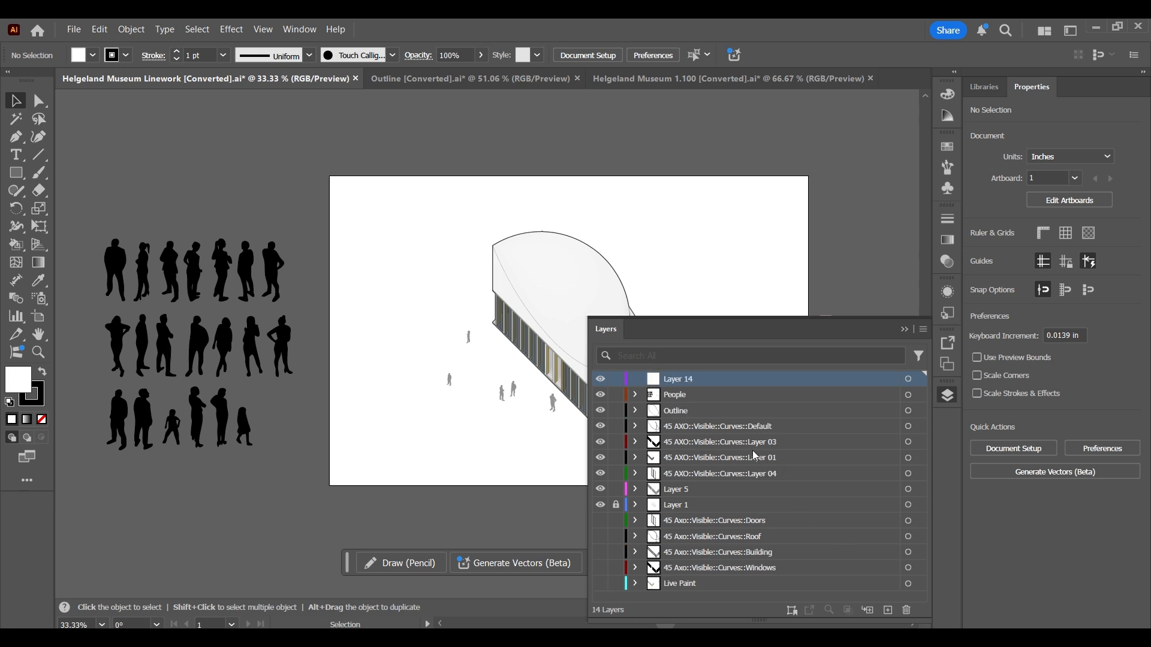
{"action": "double_click", "coordinate": [674, 378]}
{"action": "type", "text": "Trees"}
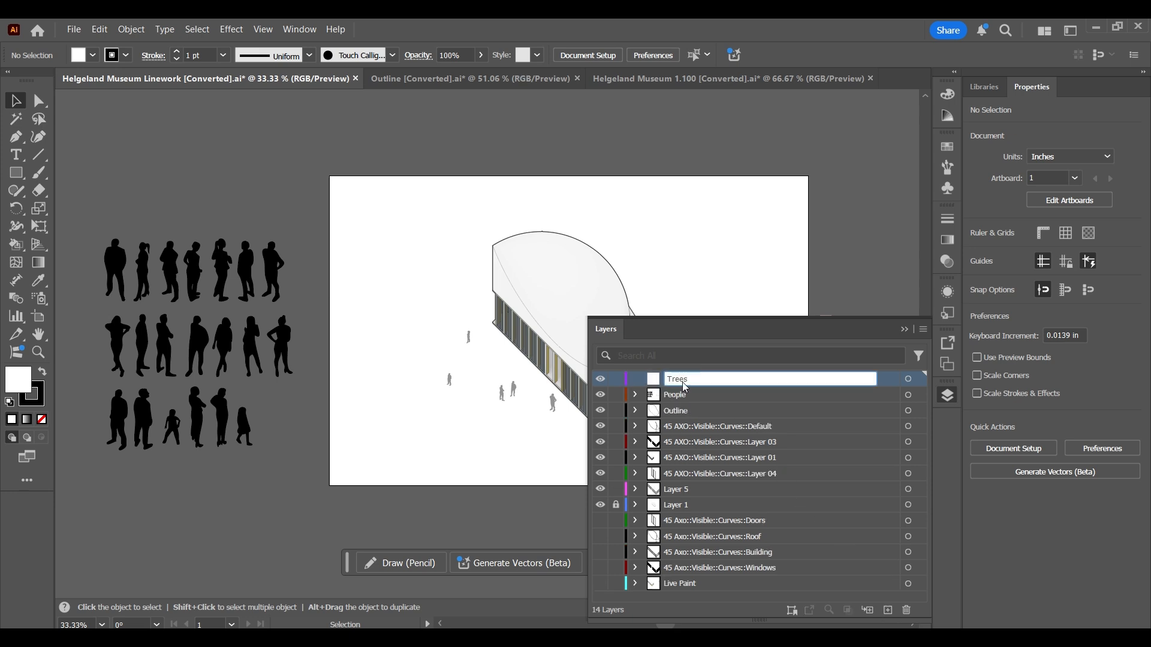
{"action": "key", "text": "Return"}
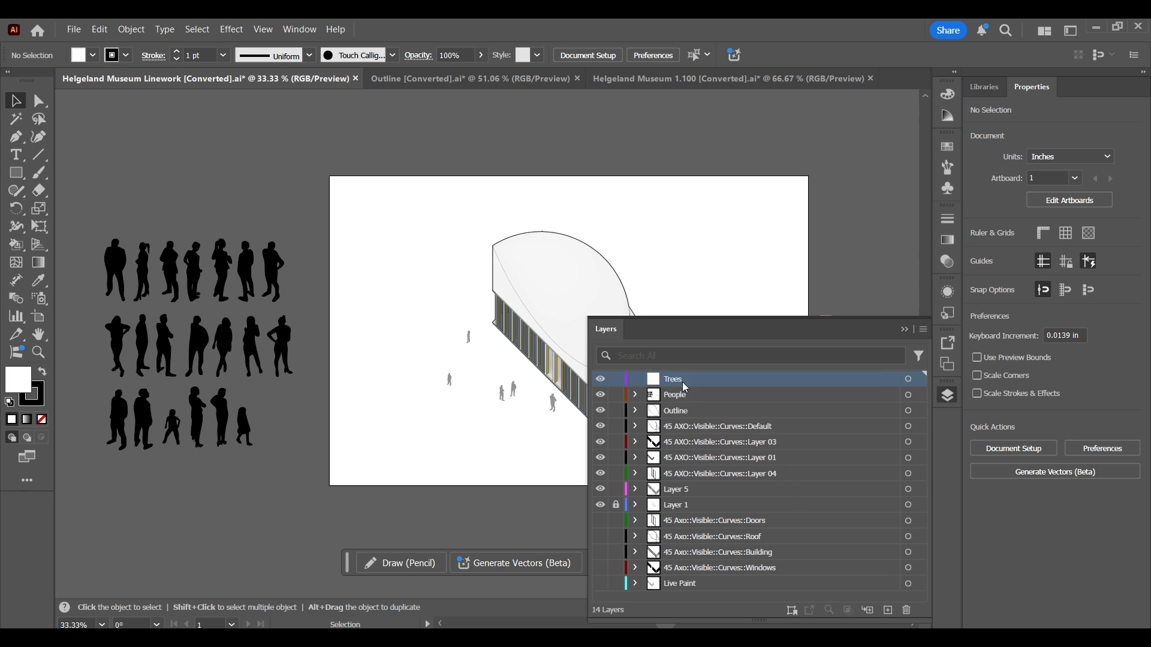
{"action": "left_click", "coordinate": [904, 329]}
Paste the tree image onto the Trees layer and move it off the artboard, below the black people silhouettes
{"action": "key", "text": "ctrl+v"}
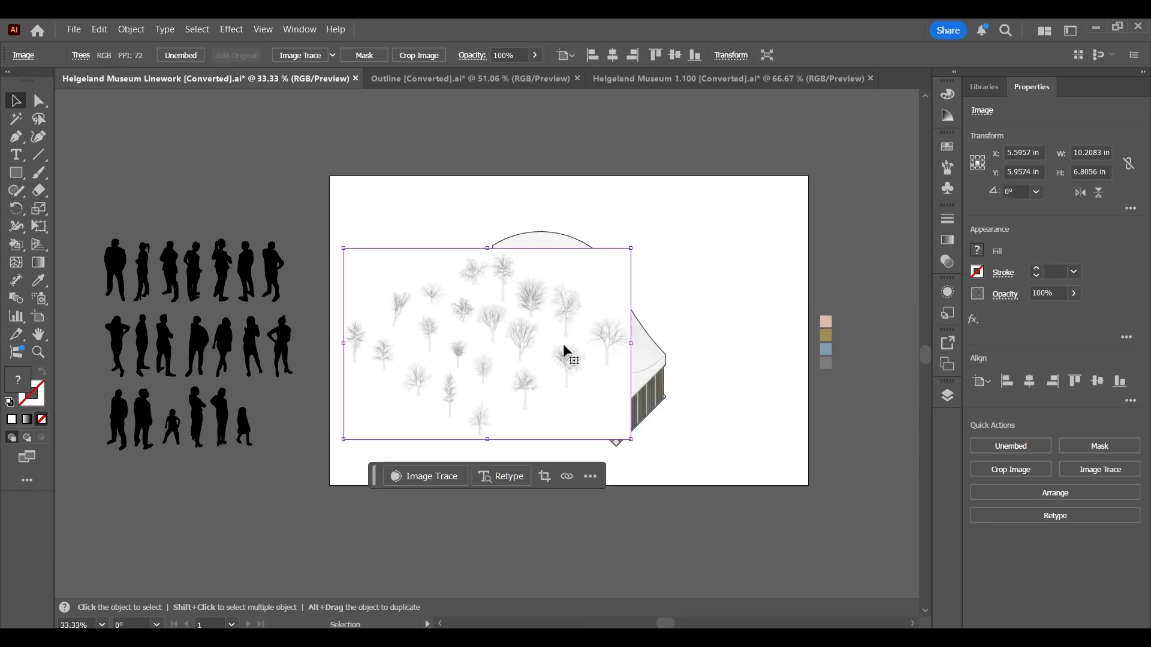
{"action": "key", "text": "ctrl+minus"}
{"action": "left_click_drag", "start_coordinate": [540, 344], "coordinate": [378, 448]}
{"action": "scroll", "coordinate": [378, 448], "scroll_direction": "up", "scroll_amount": 3, "text": "alt"}
{"action": "scroll", "coordinate": [383, 423], "scroll_direction": "down", "scroll_amount": 2}
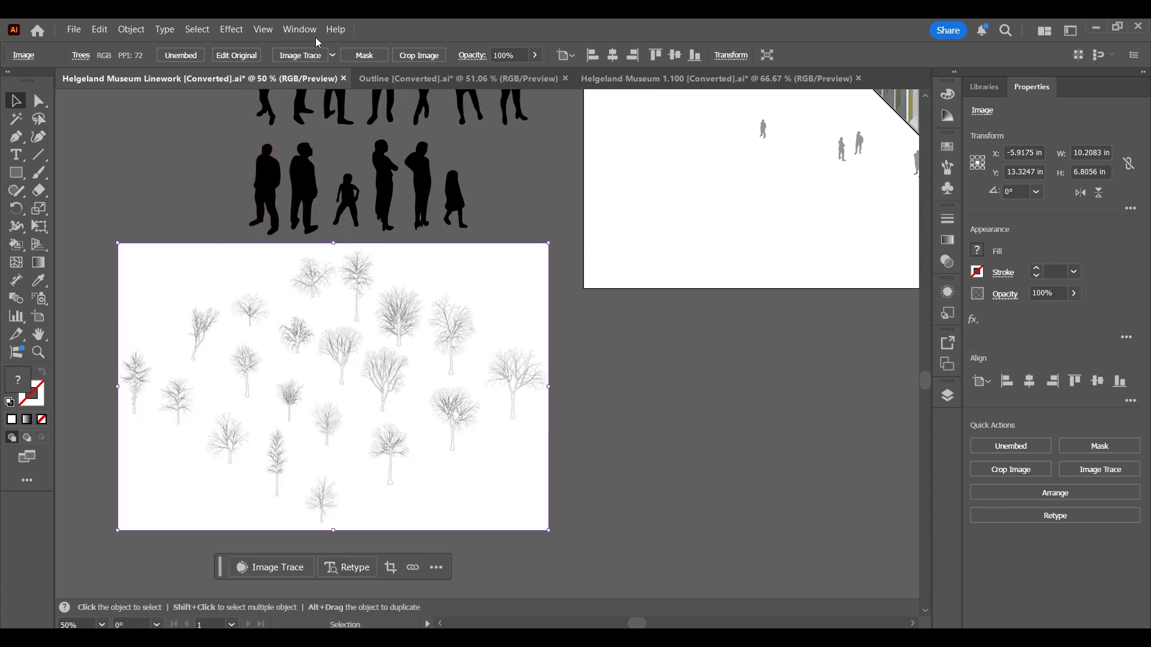
Image Trace the pasted tree picture using the Low Fidelity Photo preset
{"action": "left_click", "coordinate": [308, 55]}
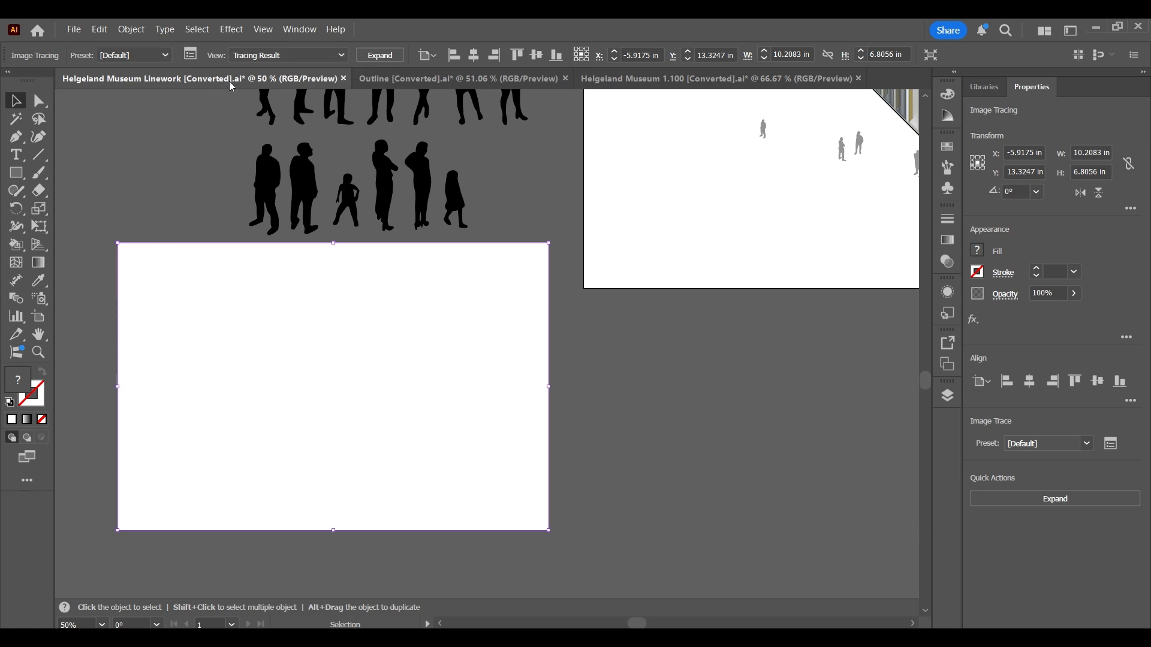
{"action": "left_click", "coordinate": [190, 55]}
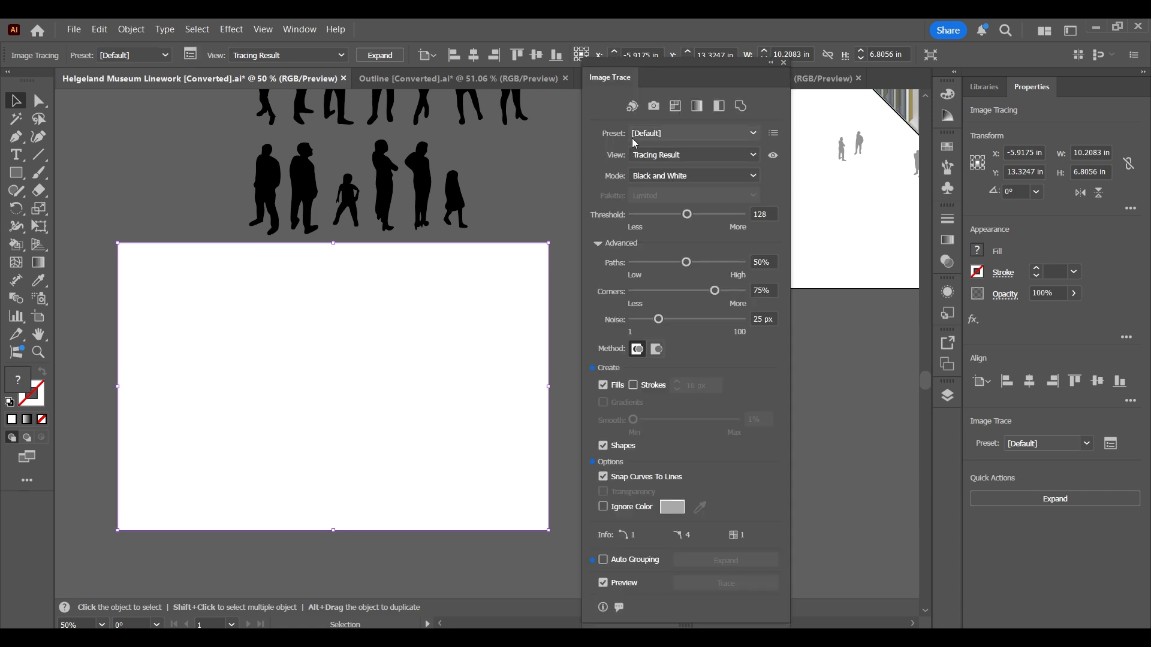
{"action": "left_click", "coordinate": [654, 133]}
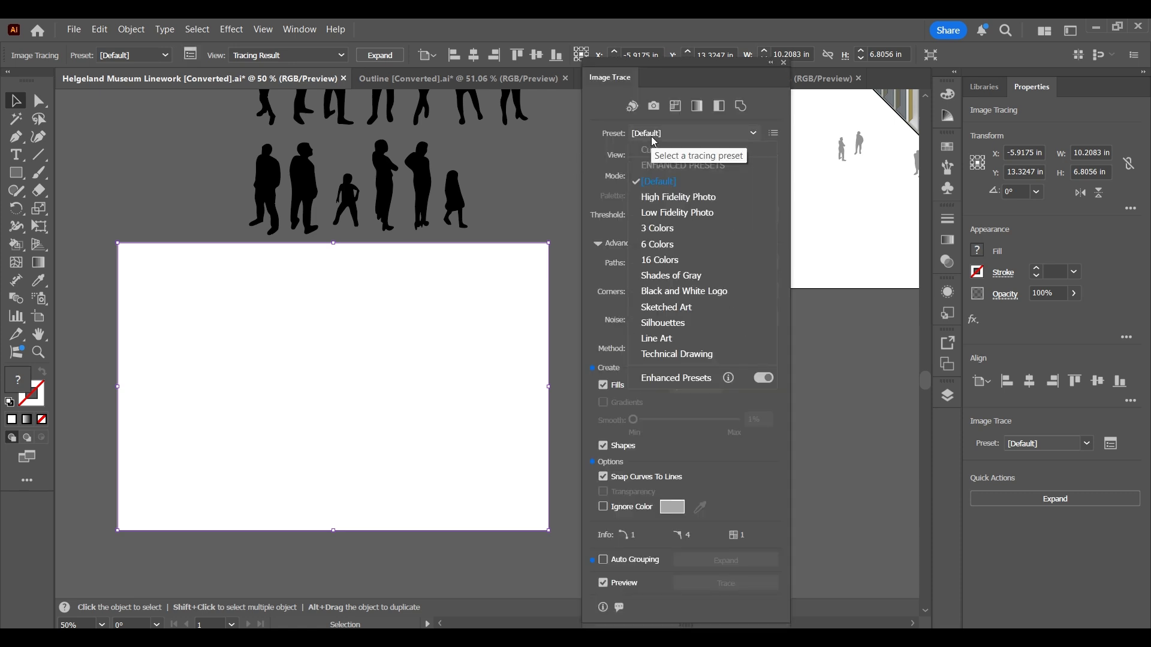
{"action": "left_click", "coordinate": [662, 214]}
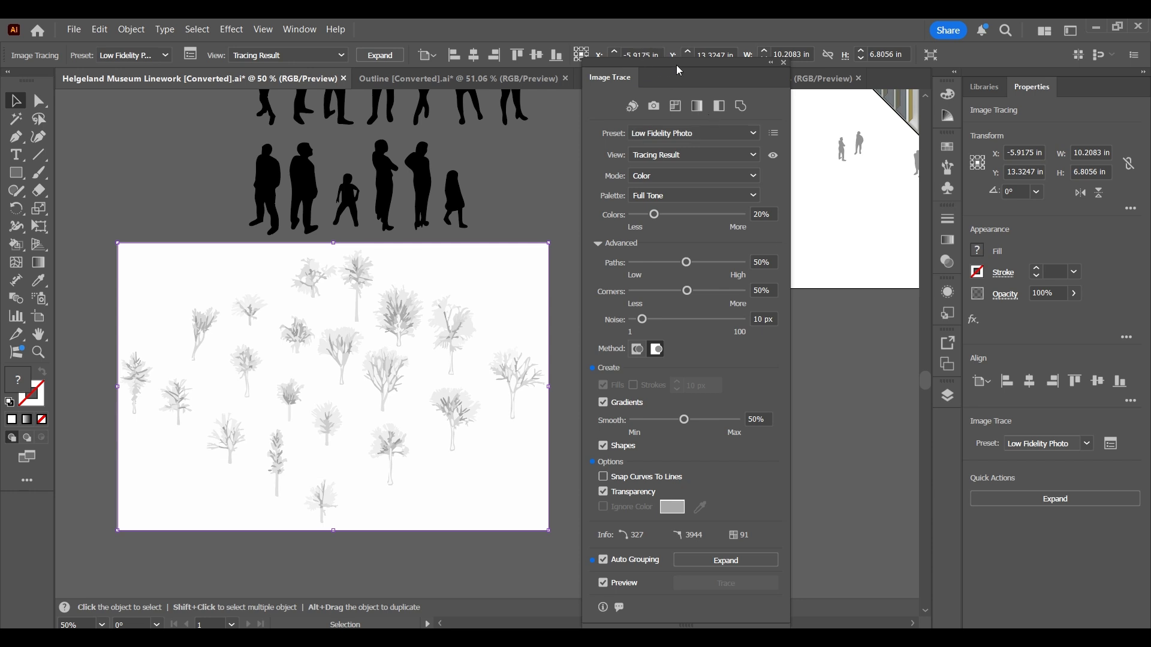
Examine the traced trees up close and as a whole to judge the quality of the tracing result
{"action": "left_click_drag", "start_coordinate": [677, 70], "coordinate": [718, 41]}
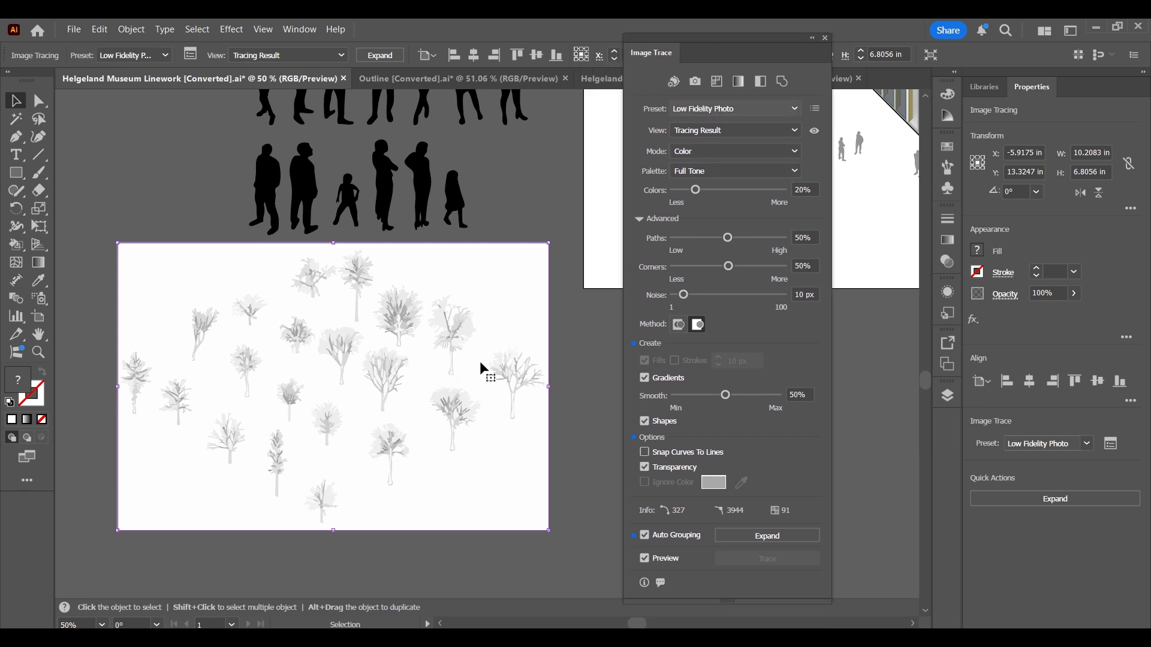
{"action": "scroll", "coordinate": [474, 372], "scroll_direction": "up", "scroll_amount": 3}
{"action": "scroll", "coordinate": [455, 247], "scroll_direction": "down", "scroll_amount": 4}
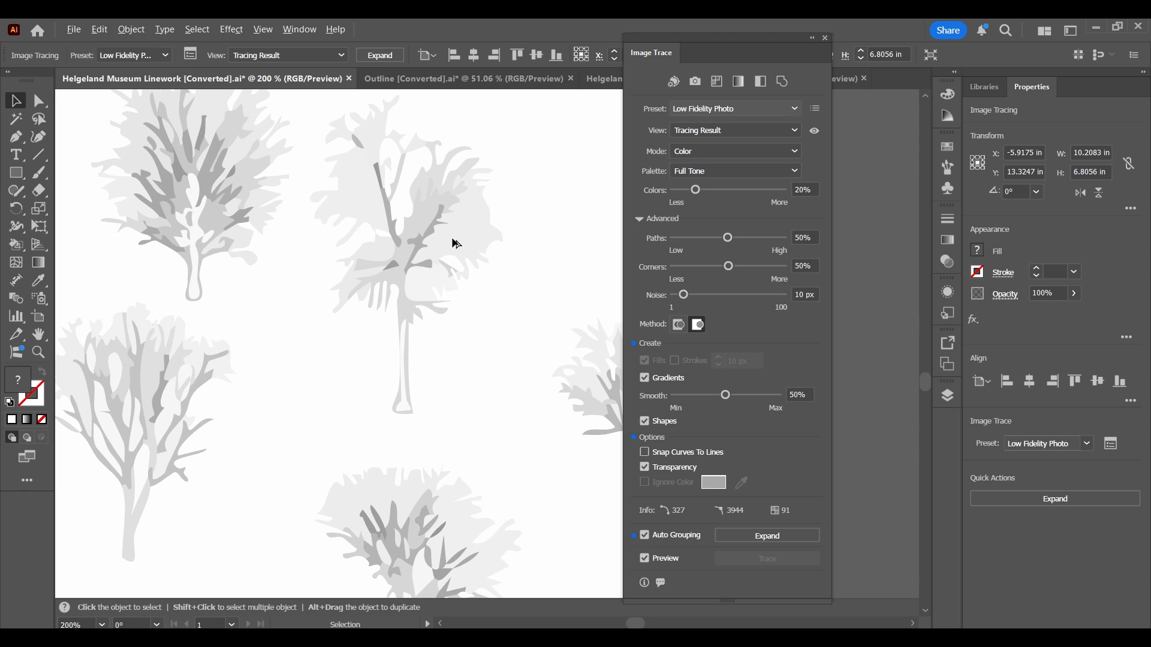
{"action": "scroll", "coordinate": [443, 245], "scroll_direction": "up", "scroll_amount": 3}
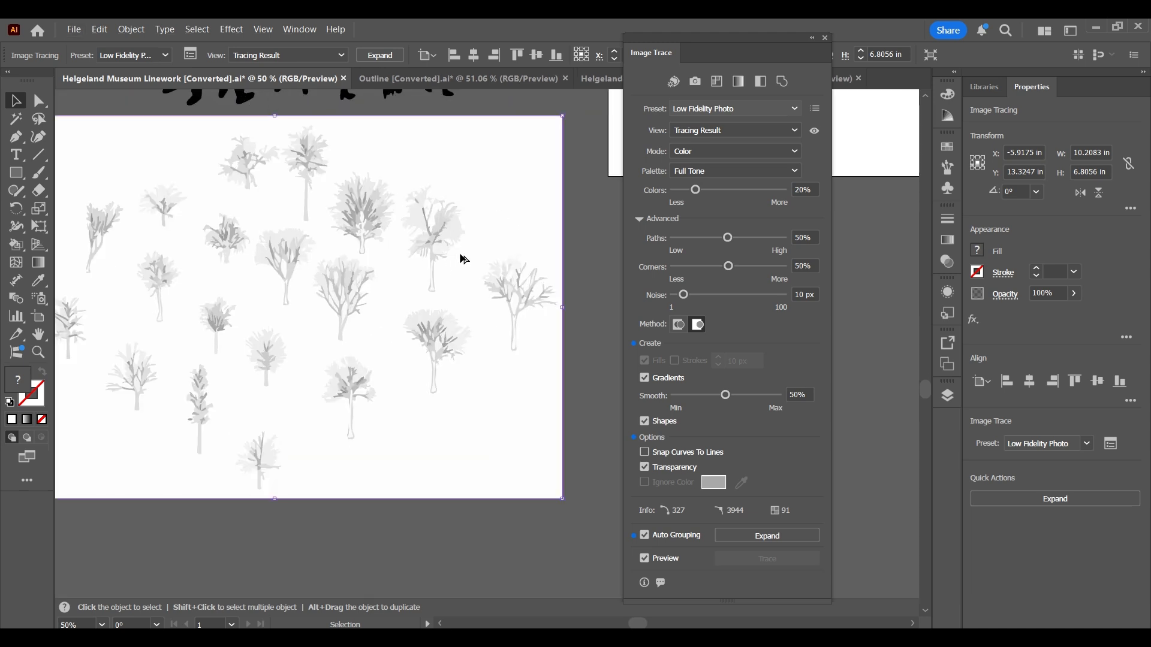
{"action": "scroll", "coordinate": [456, 204], "scroll_direction": "down", "scroll_amount": 3}
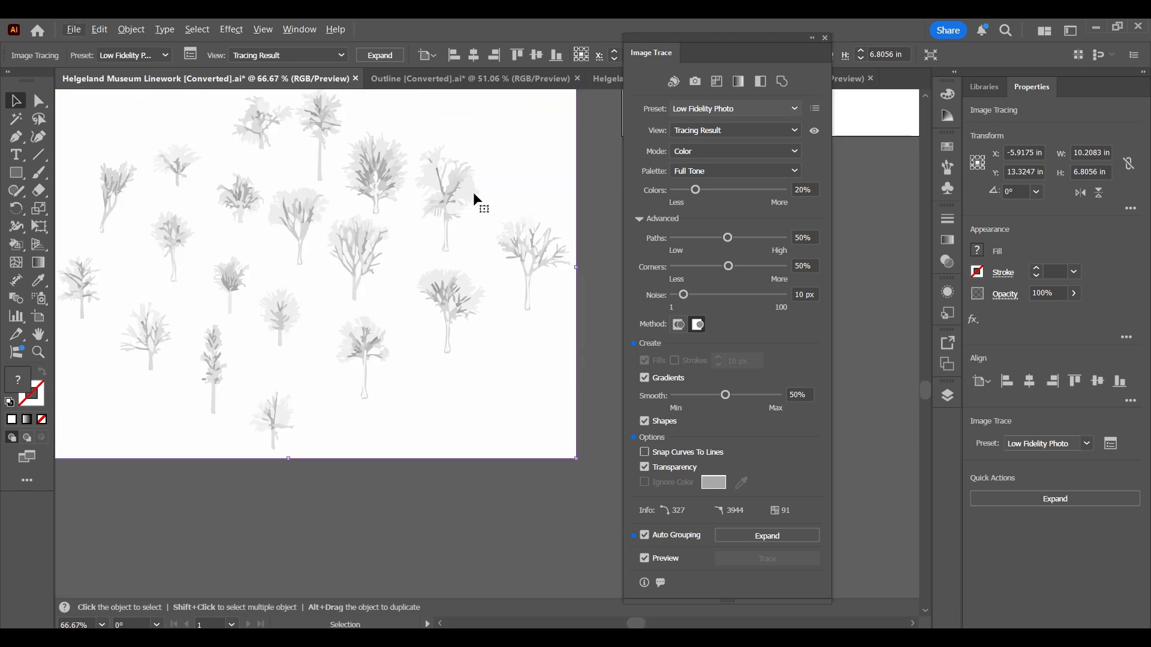
{"action": "scroll", "coordinate": [396, 193], "scroll_direction": "down", "scroll_amount": 1}
{"action": "scroll", "coordinate": [359, 179], "scroll_direction": "up", "scroll_amount": 1}
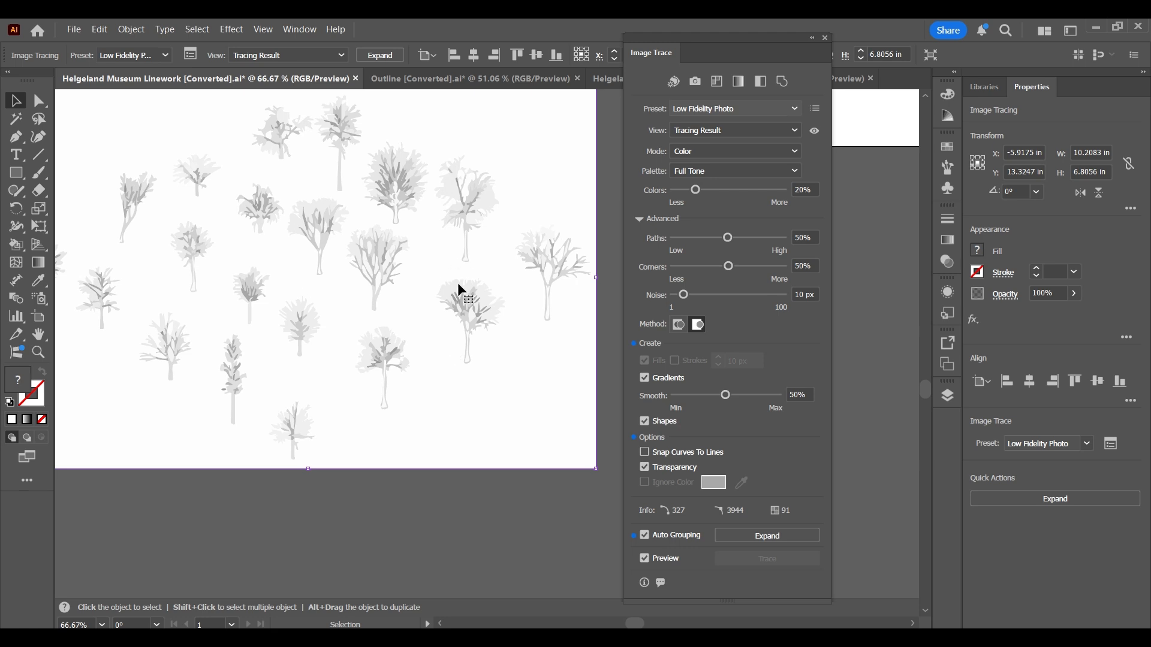
{"action": "scroll", "coordinate": [555, 247], "scroll_direction": "up", "scroll_amount": 2}
{"action": "scroll", "coordinate": [354, 180], "scroll_direction": "down", "scroll_amount": 4}
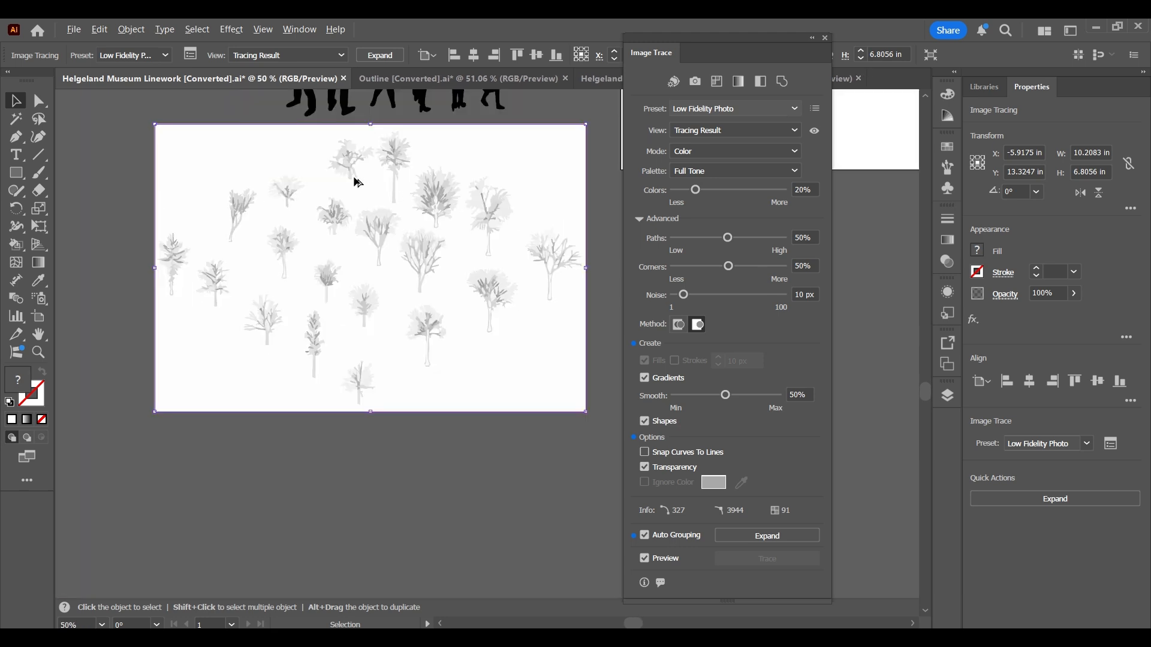
{"action": "scroll", "coordinate": [358, 172], "scroll_direction": "up", "scroll_amount": 1}
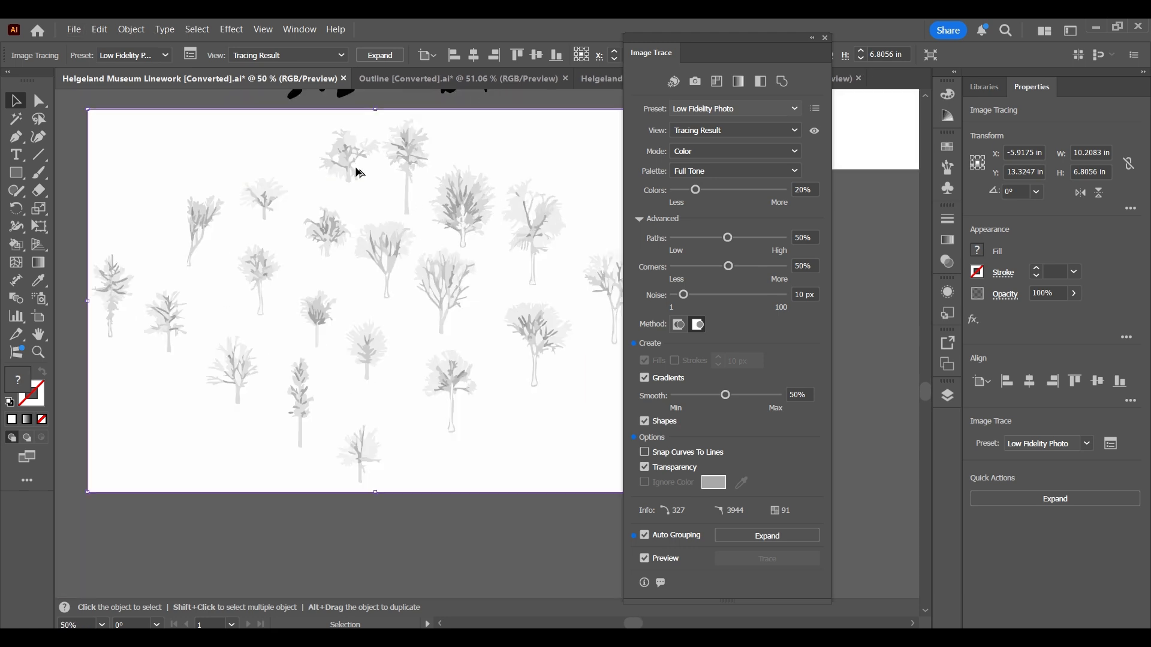
Expand the tree tracing into editable vector paths and close the Image Trace settings
{"action": "left_click", "coordinate": [762, 539]}
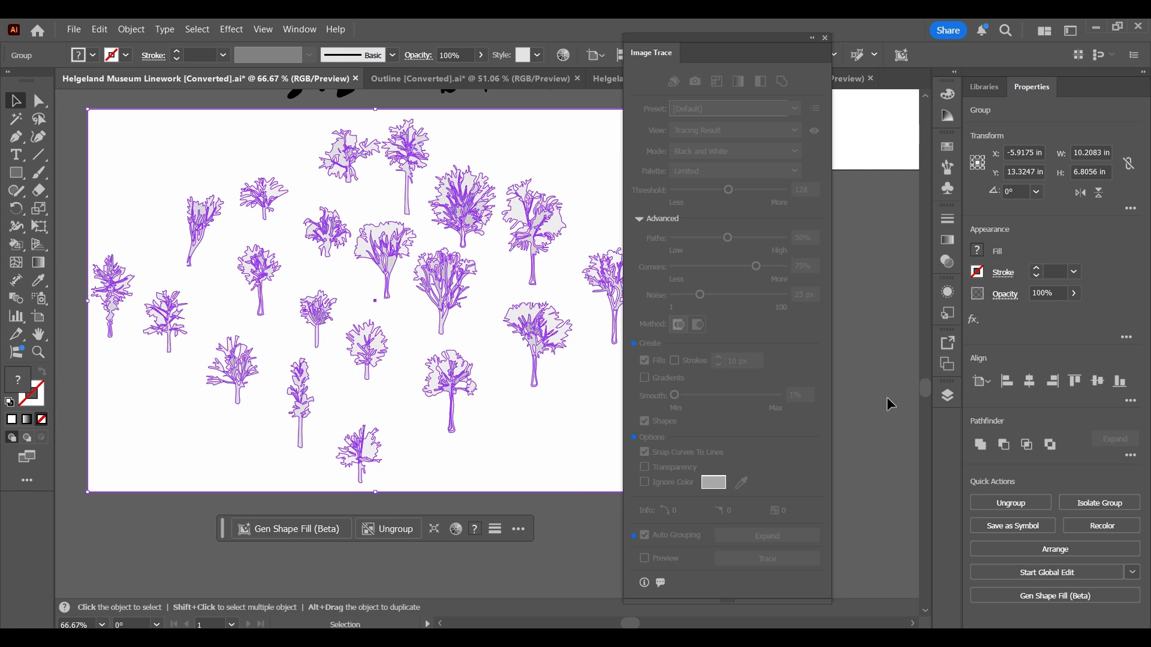
{"action": "left_click", "coordinate": [825, 38]}
{"action": "scroll", "coordinate": [635, 393], "scroll_direction": "up", "scroll_amount": 2}
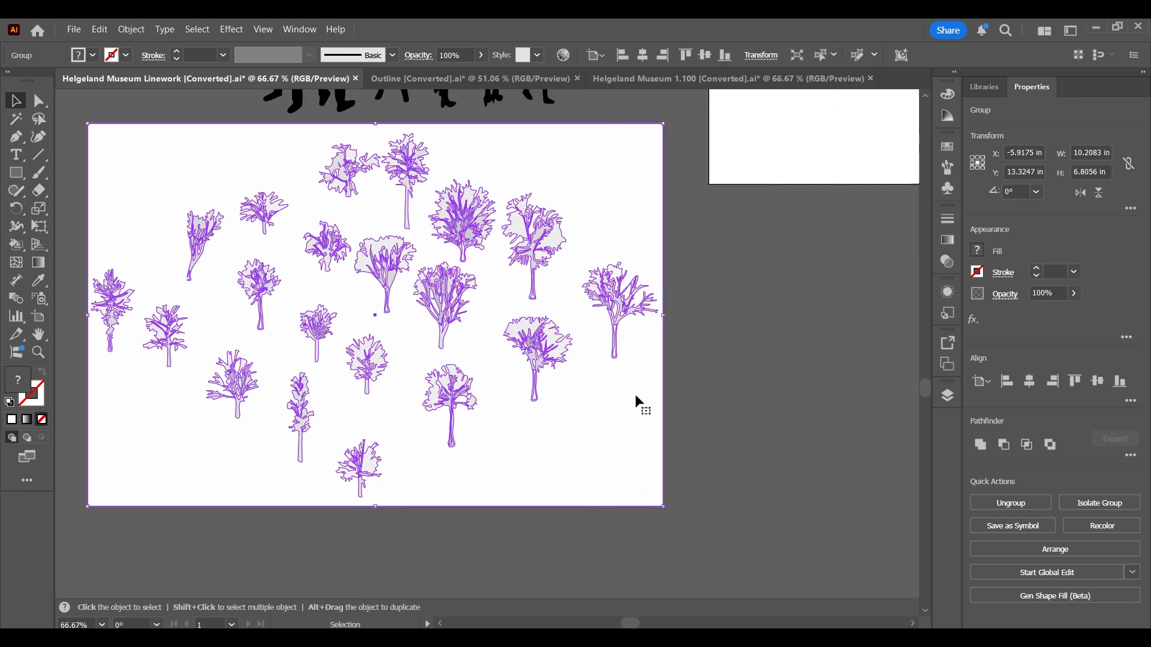
Delete the white background rectangle behind the traced trees, keeping only the tree shapes
{"action": "left_click", "coordinate": [688, 443]}
{"action": "left_click", "coordinate": [618, 458]}
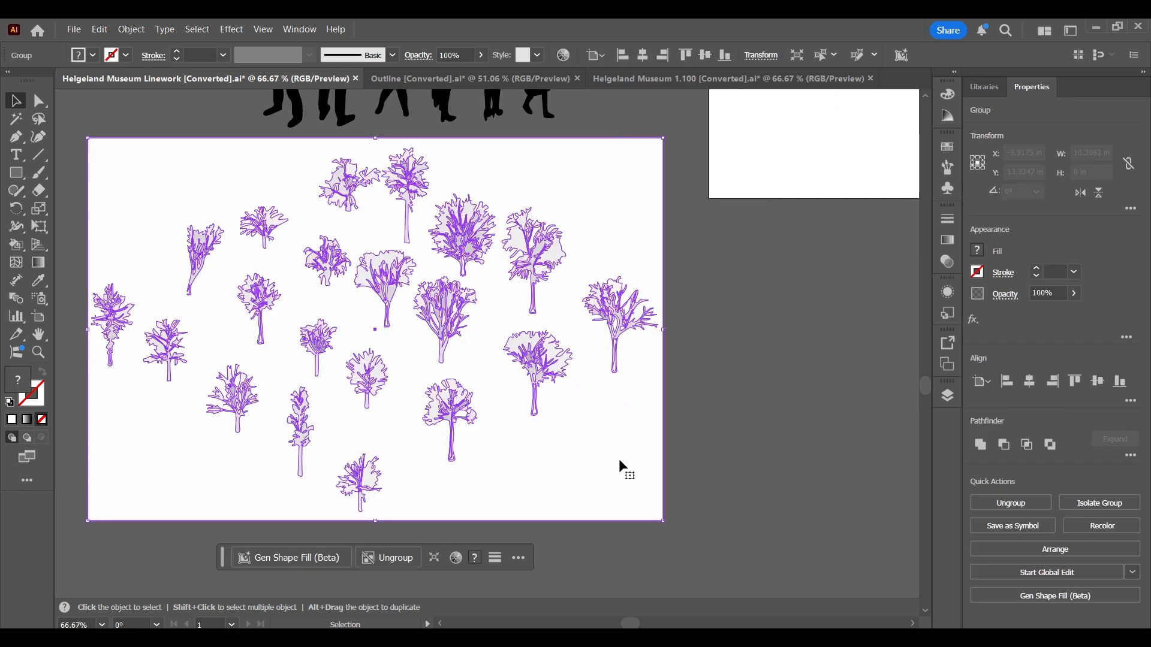
{"action": "left_click", "coordinate": [795, 464]}
{"action": "key", "text": "a"}
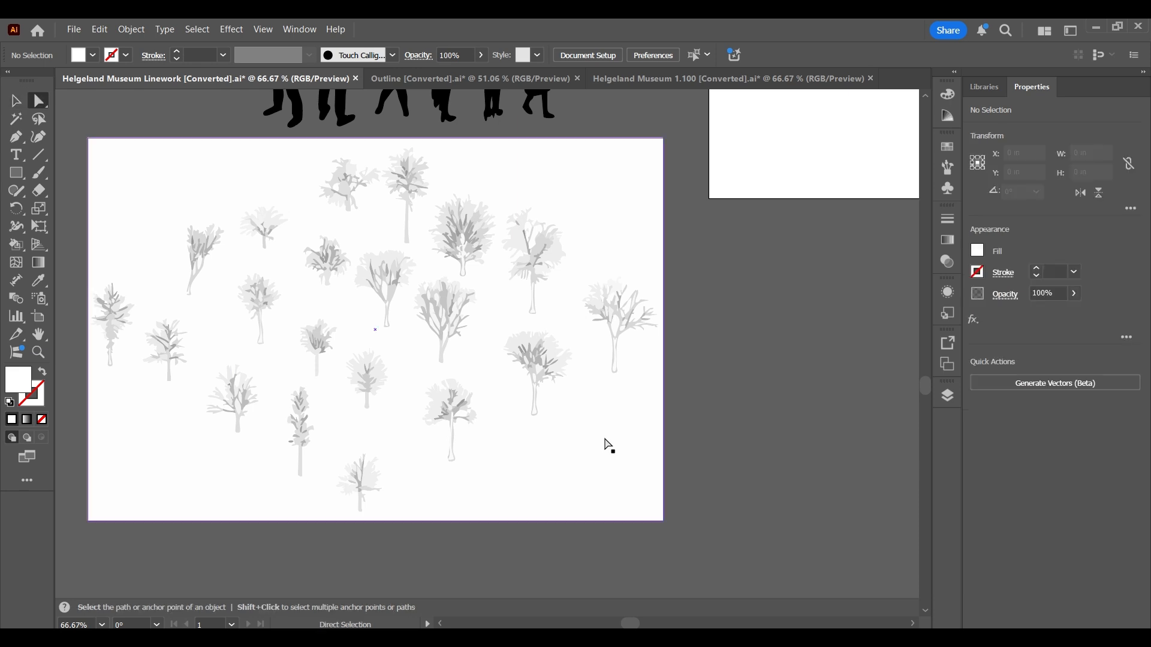
{"action": "left_click", "coordinate": [603, 437]}
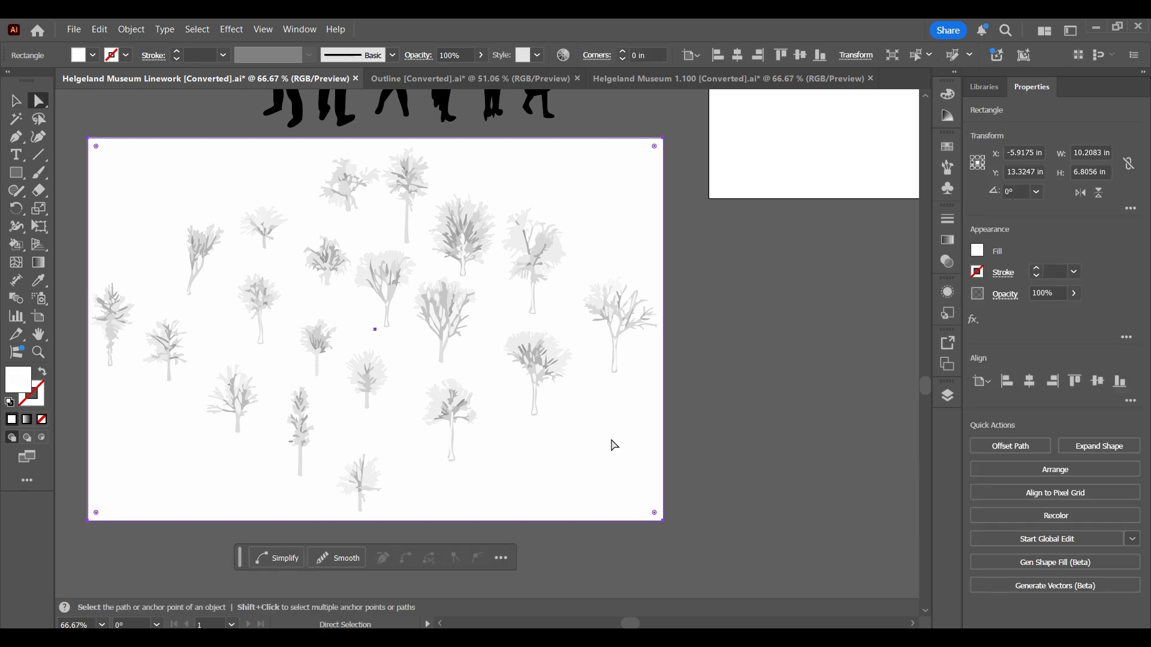
{"action": "key", "text": "Delete"}
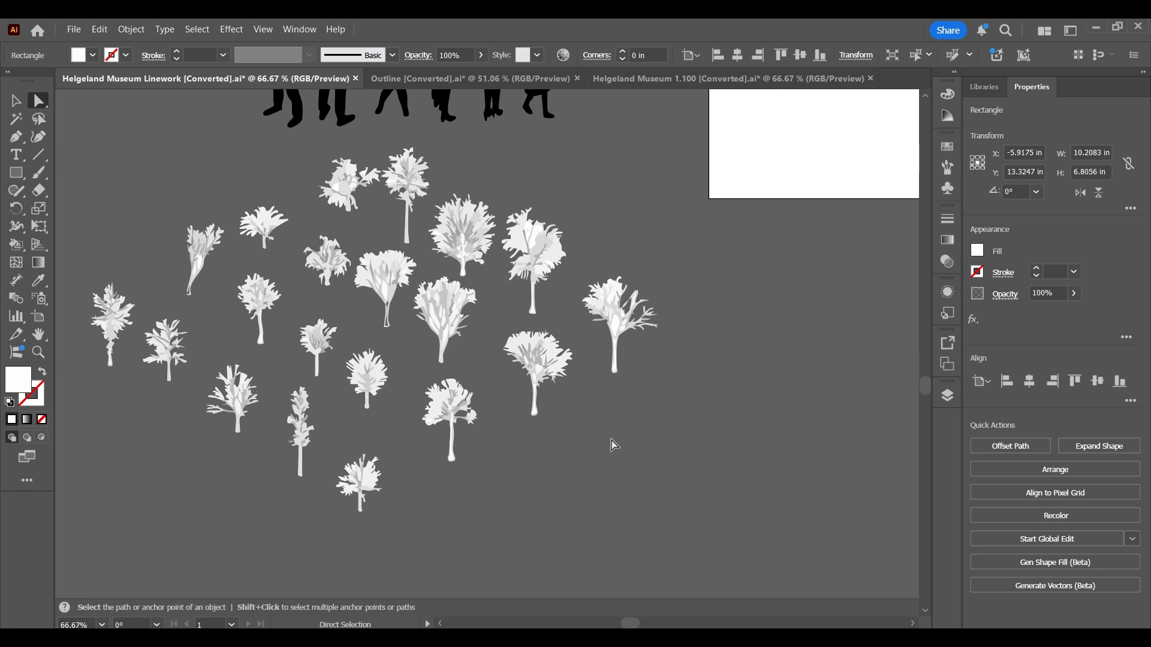
{"action": "scroll", "coordinate": [614, 445], "scroll_direction": "down", "scroll_amount": 3}
{"action": "scroll", "coordinate": [662, 380], "scroll_direction": "up", "scroll_amount": 2}
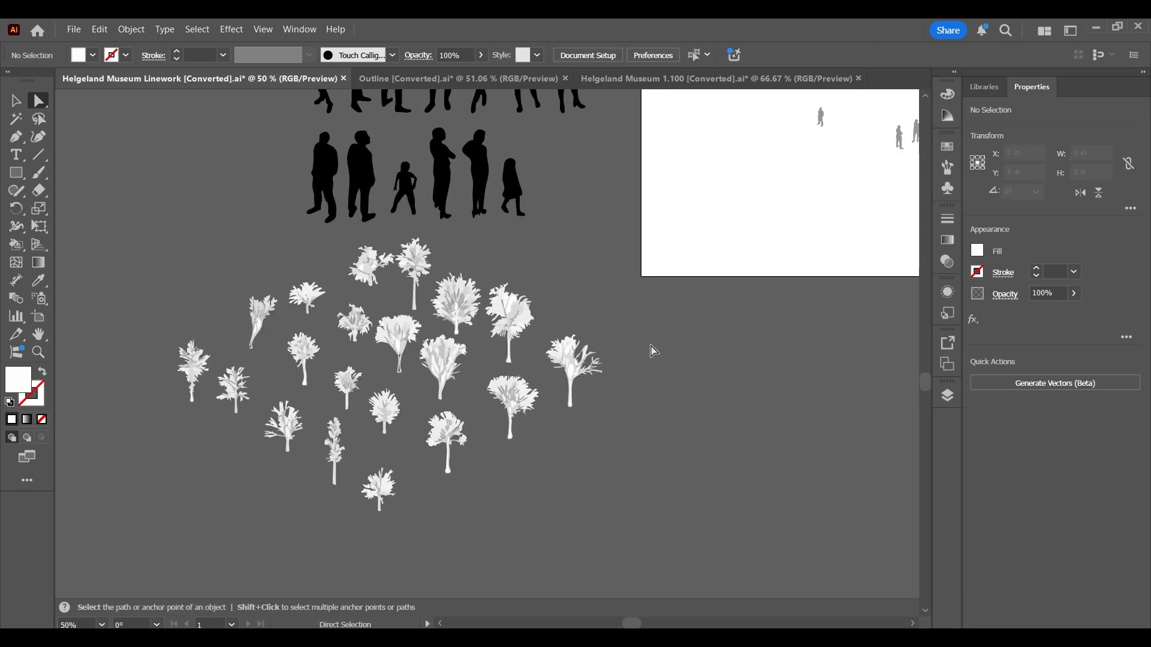
{"action": "scroll", "coordinate": [609, 408], "scroll_direction": "up", "scroll_amount": 1}
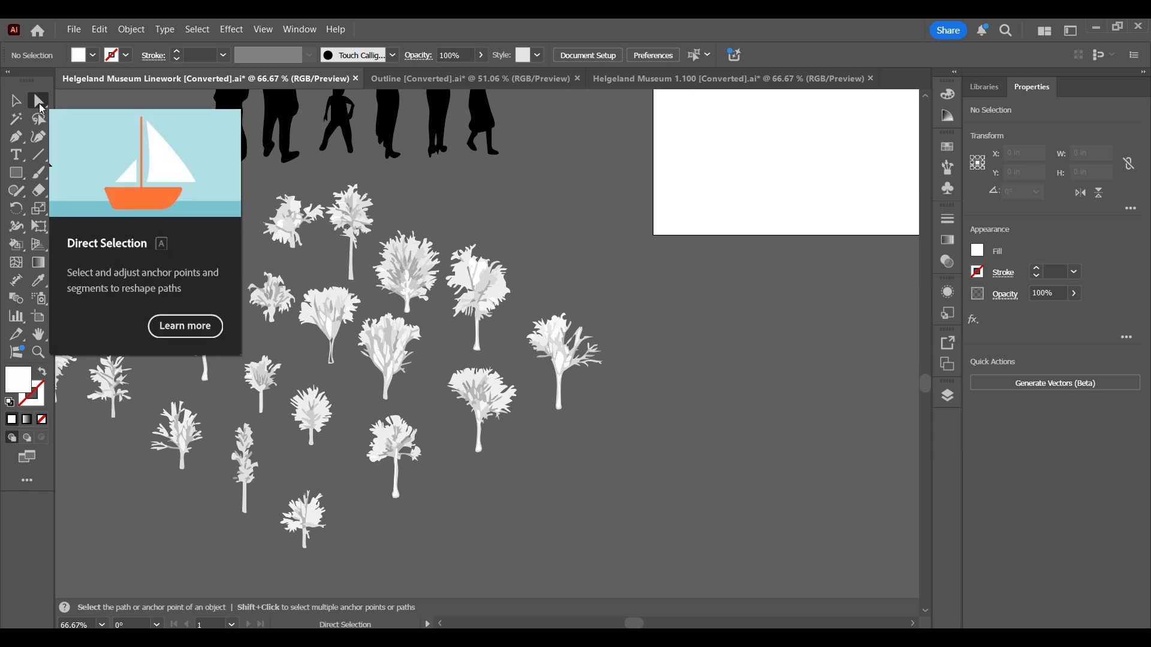
{"action": "left_click_drag", "start_coordinate": [690, 460], "coordinate": [527, 288]}
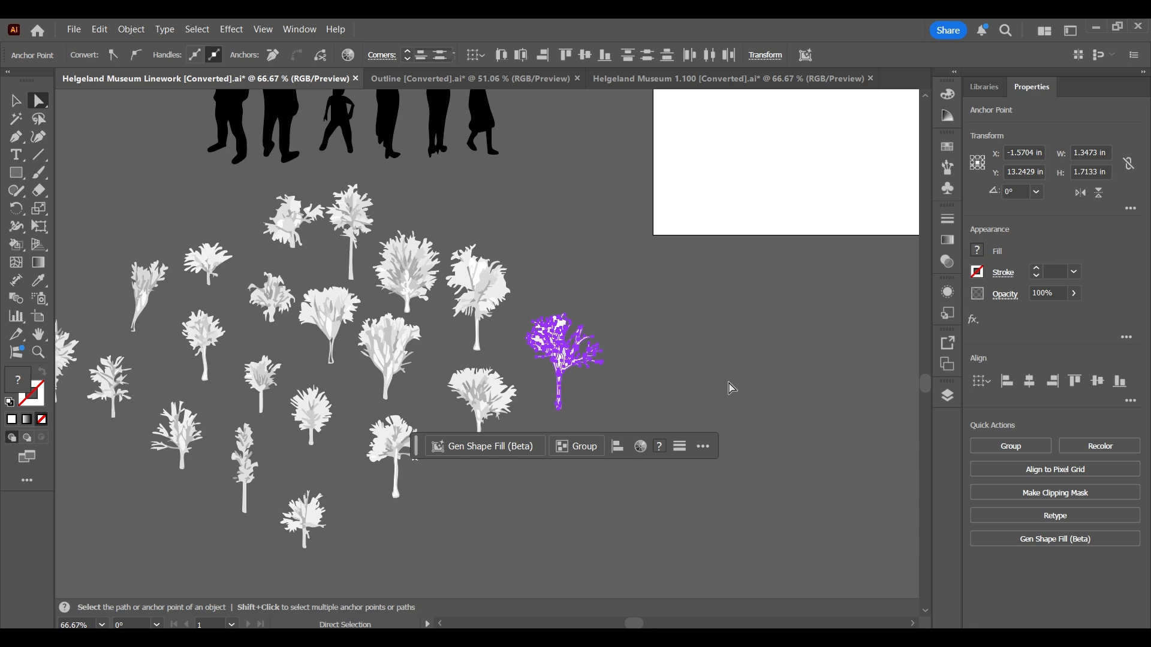
{"action": "left_click_drag", "start_coordinate": [690, 441], "coordinate": [524, 297]}
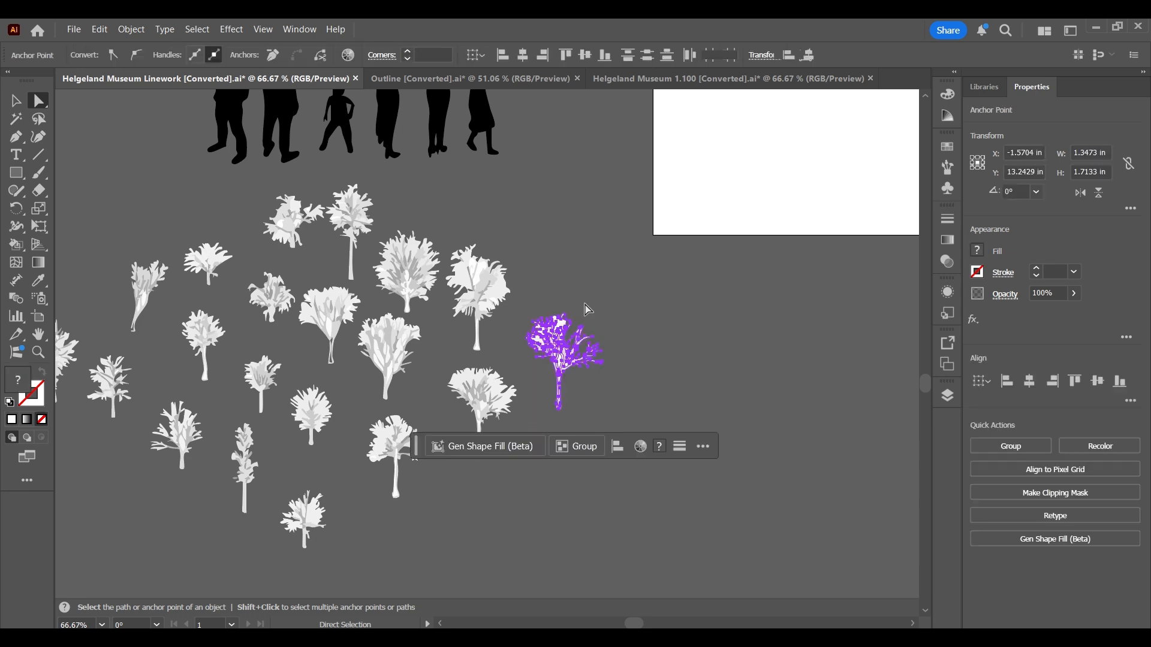
{"action": "key", "text": "v"}
{"action": "scroll", "coordinate": [587, 309], "scroll_direction": "down", "scroll_amount": 3}
{"action": "left_click_drag", "start_coordinate": [627, 311], "coordinate": [758, 143]}
{"action": "scroll", "coordinate": [802, 139], "scroll_direction": "up", "scroll_amount": 3}
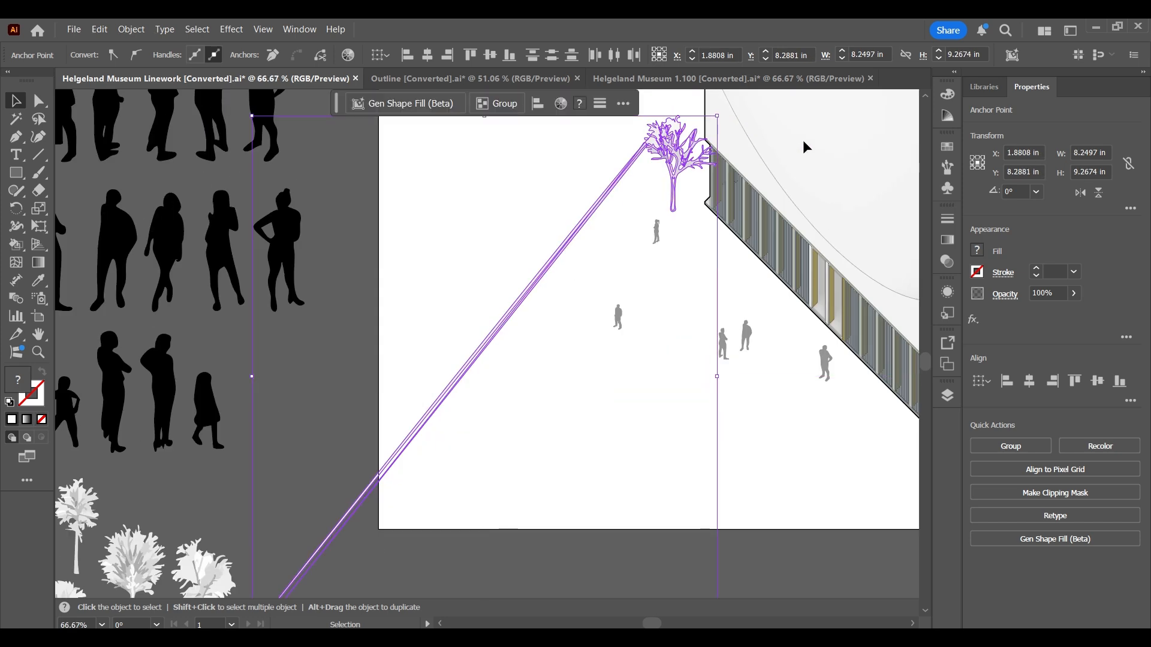
{"action": "key", "text": "ctrl+z"}
{"action": "key", "text": "ctrl+z"}
{"action": "scroll", "coordinate": [450, 399], "scroll_direction": "down", "scroll_amount": 3}
{"action": "left_click", "coordinate": [441, 497]}
{"action": "scroll", "coordinate": [385, 523], "scroll_direction": "up", "scroll_amount": 3}
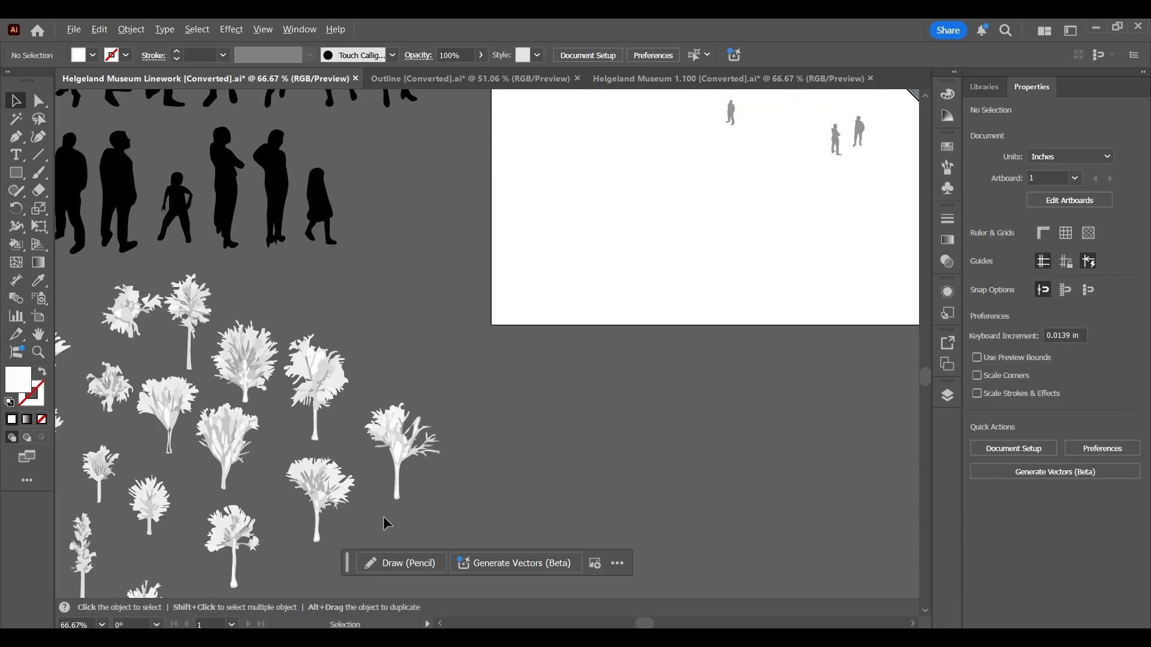
{"action": "left_click_drag", "start_coordinate": [465, 478], "coordinate": [360, 384]}
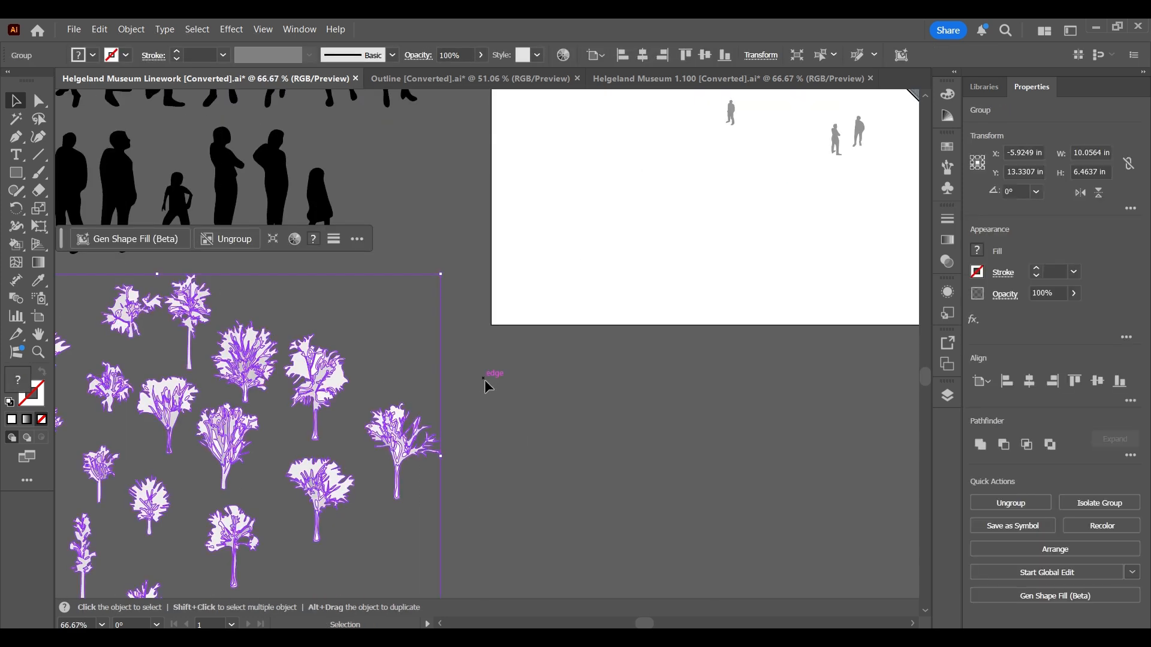
{"action": "left_click", "coordinate": [486, 395]}
Duplicate the rightmost traced tree and place the copy beside the building's left corner on the artboard
{"action": "key", "text": "a"}
{"action": "left_click_drag", "start_coordinate": [489, 514], "coordinate": [478, 301]}
{"action": "scroll", "coordinate": [571, 307], "scroll_direction": "down", "scroll_amount": 3}
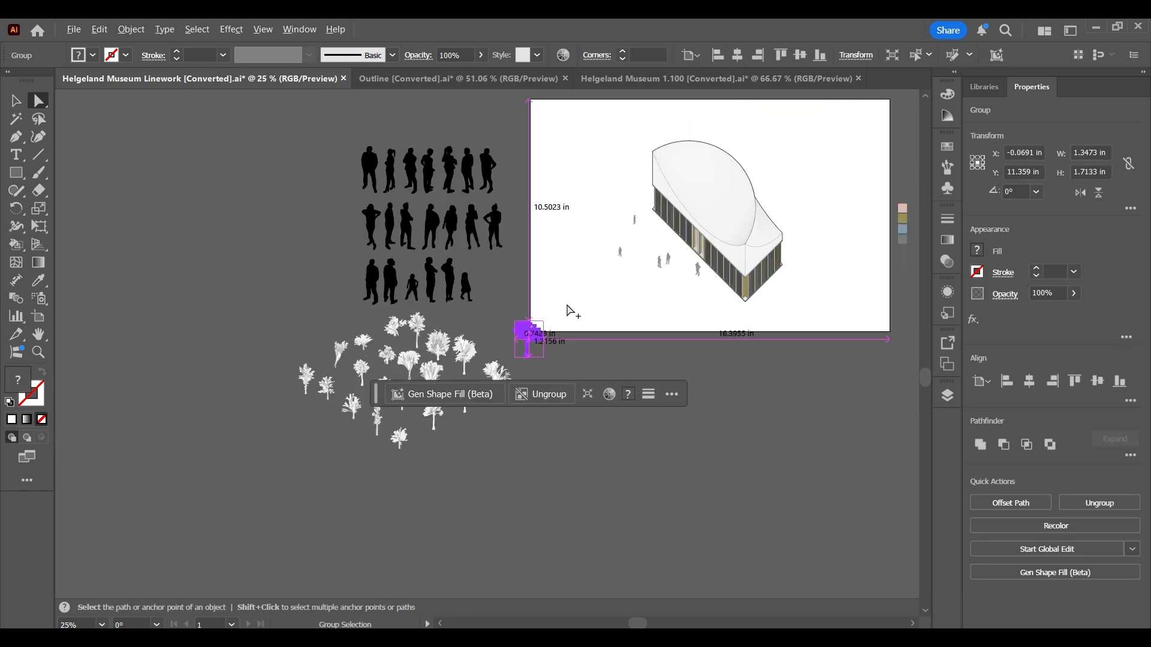
{"action": "key", "text": "v"}
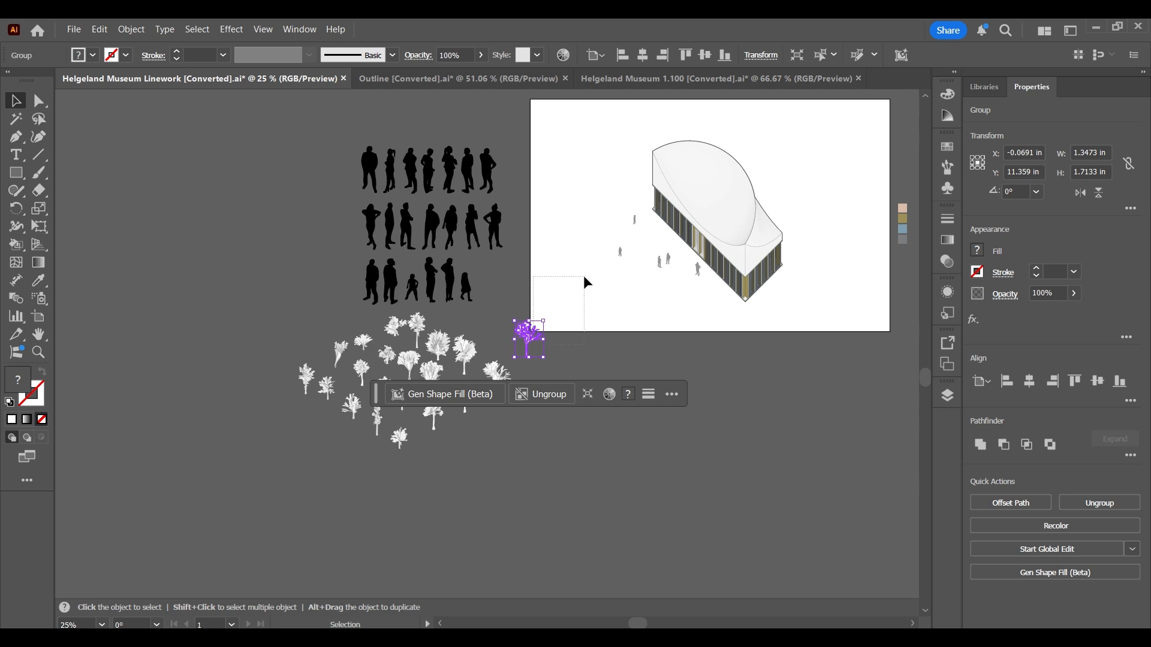
{"action": "left_click", "coordinate": [566, 347]}
{"action": "left_click", "coordinate": [525, 335]}
{"action": "left_click_drag", "start_coordinate": [525, 335], "coordinate": [639, 196]}
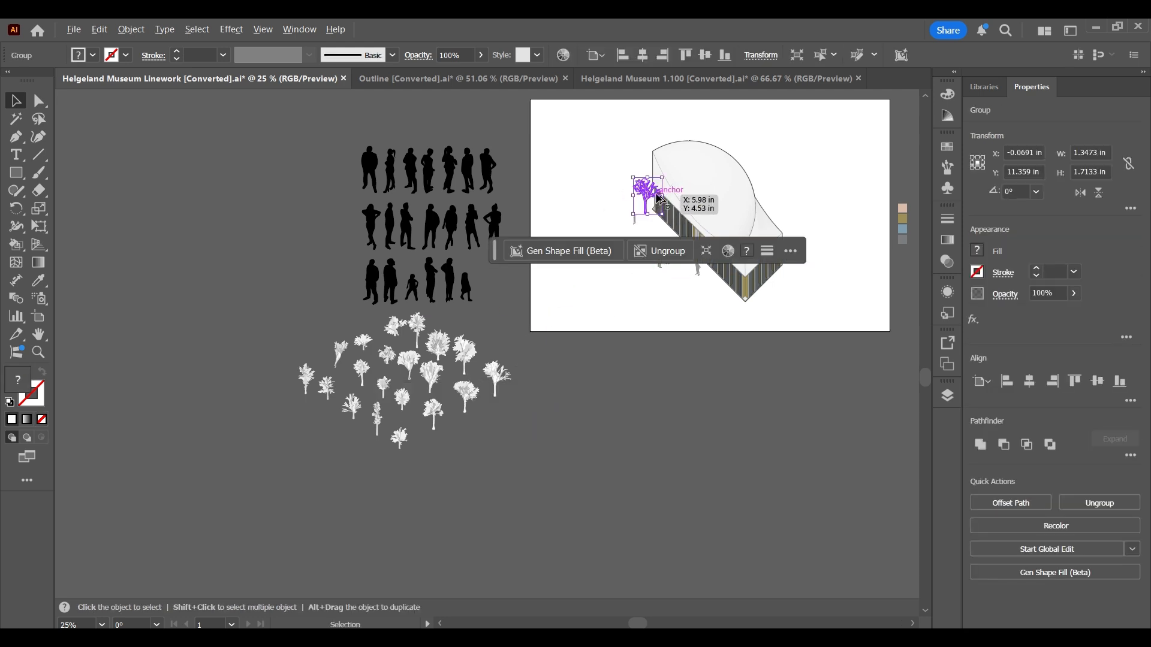
{"action": "scroll", "coordinate": [639, 197], "scroll_direction": "up", "scroll_amount": 5}
{"action": "left_click_drag", "start_coordinate": [589, 239], "coordinate": [563, 222]}
{"action": "left_click", "coordinate": [482, 232]}
{"action": "scroll", "coordinate": [631, 224], "scroll_direction": "down", "scroll_amount": 5}
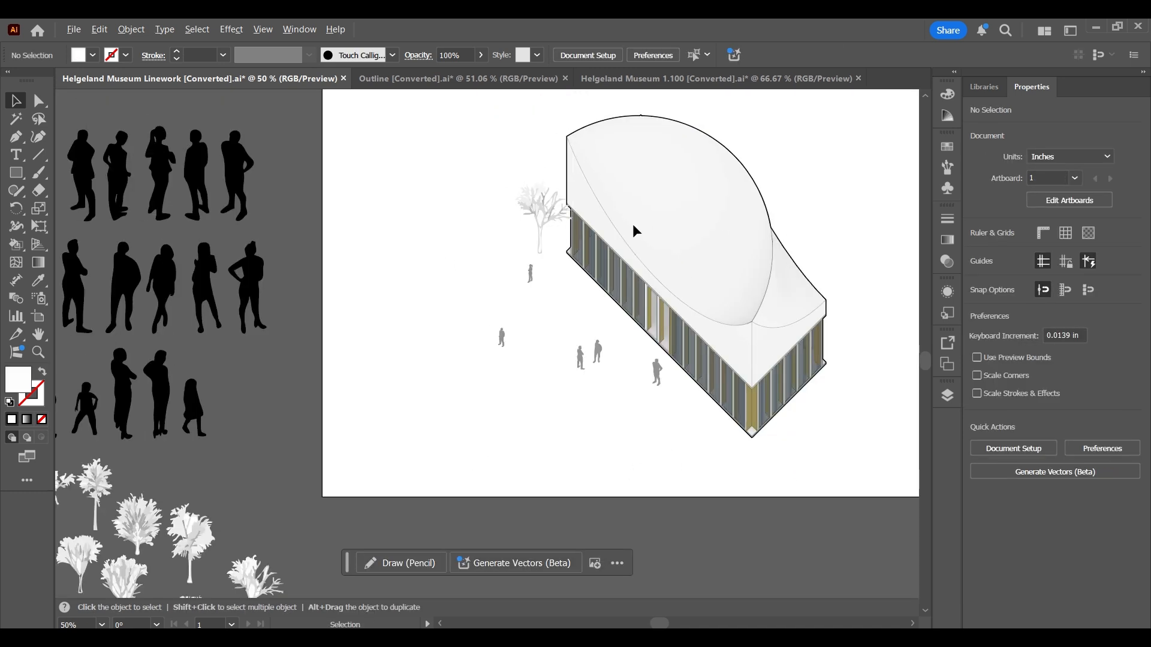
Duplicate the small bare-branched tree at the lower left of the tree collection together with the full-crowned tree at its upper right
{"action": "scroll", "coordinate": [567, 210], "scroll_direction": "down", "scroll_amount": 2}
{"action": "scroll", "coordinate": [329, 433], "scroll_direction": "up", "scroll_amount": 3}
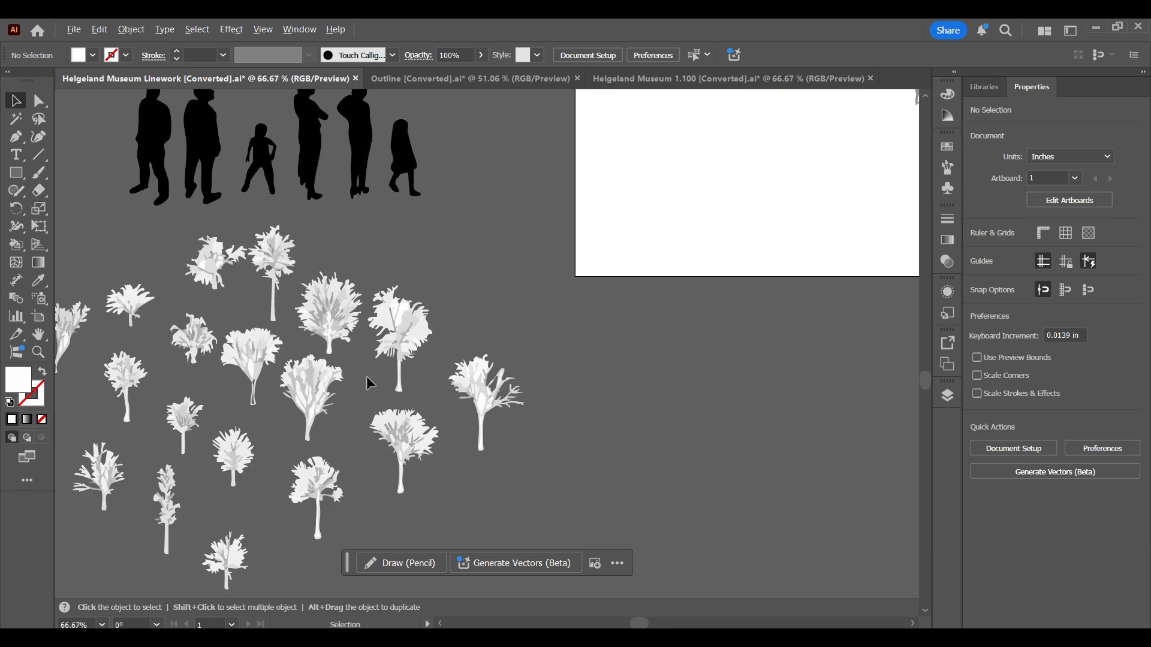
{"action": "scroll", "coordinate": [233, 473], "scroll_direction": "up", "scroll_amount": 1}
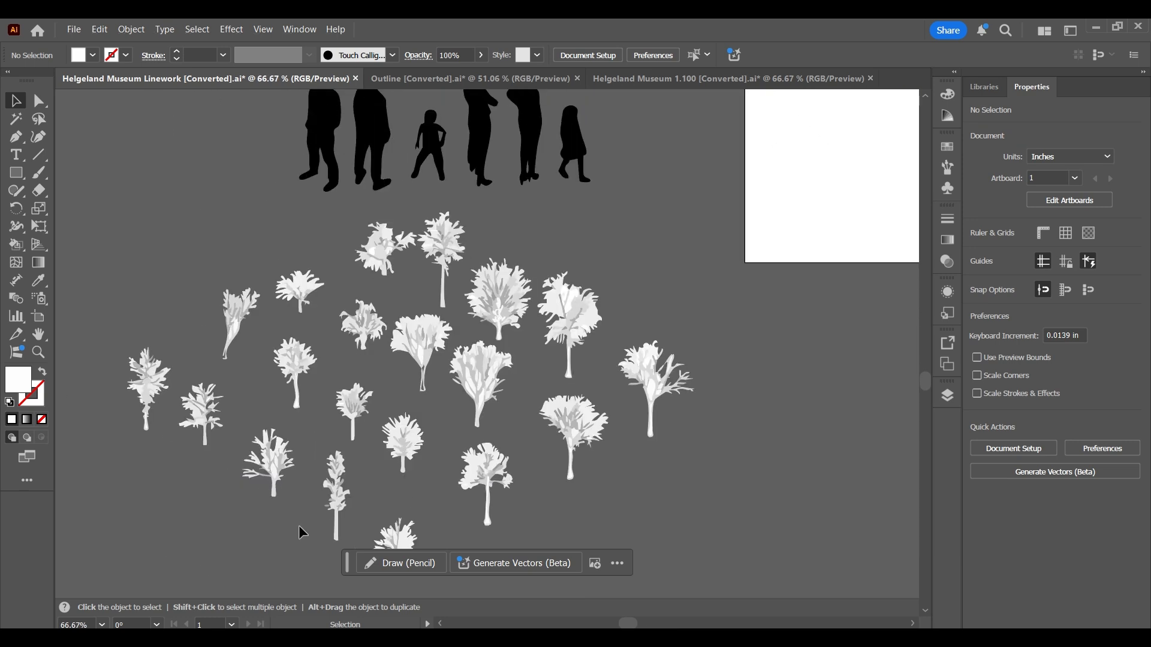
{"action": "key", "text": "a"}
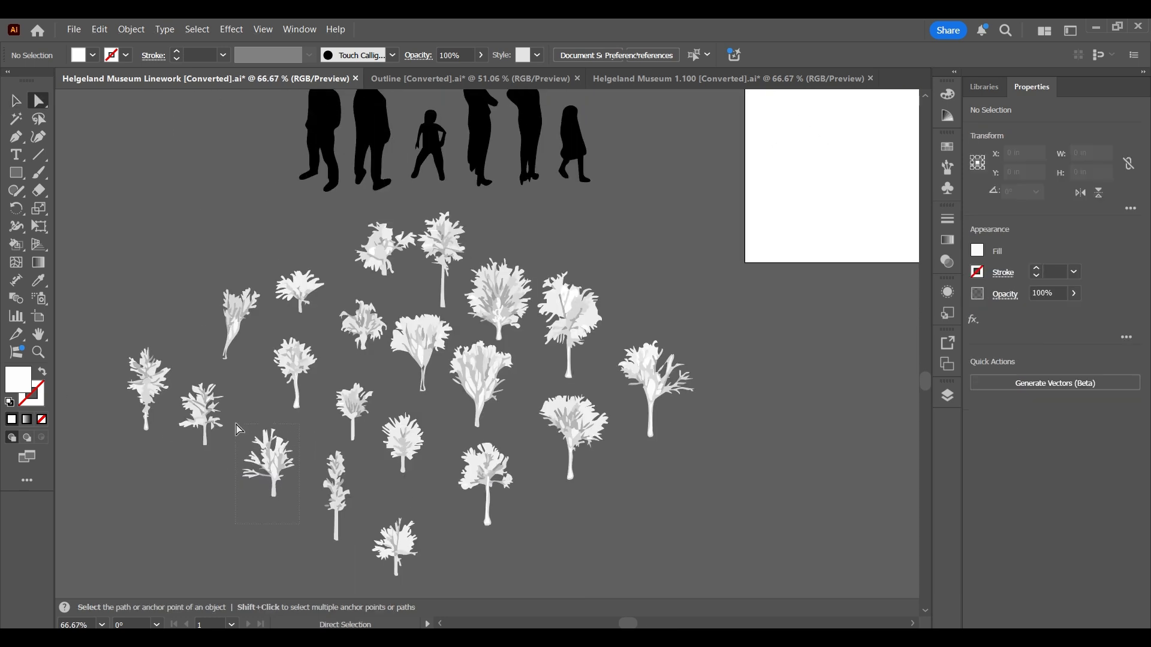
{"action": "left_click", "coordinate": [238, 430]}
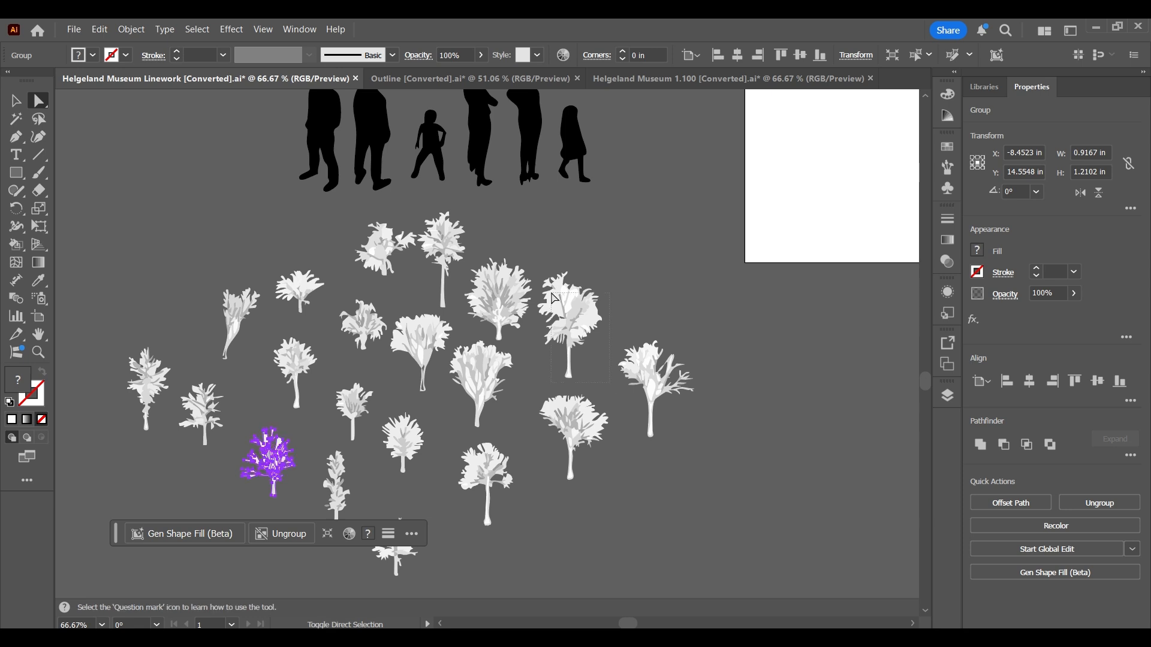
{"action": "left_click", "coordinate": [539, 270], "text": "shift"}
{"action": "scroll", "coordinate": [539, 271], "scroll_direction": "down", "scroll_amount": 3}
{"action": "scroll", "coordinate": [790, 233], "scroll_direction": "up", "scroll_amount": 3}
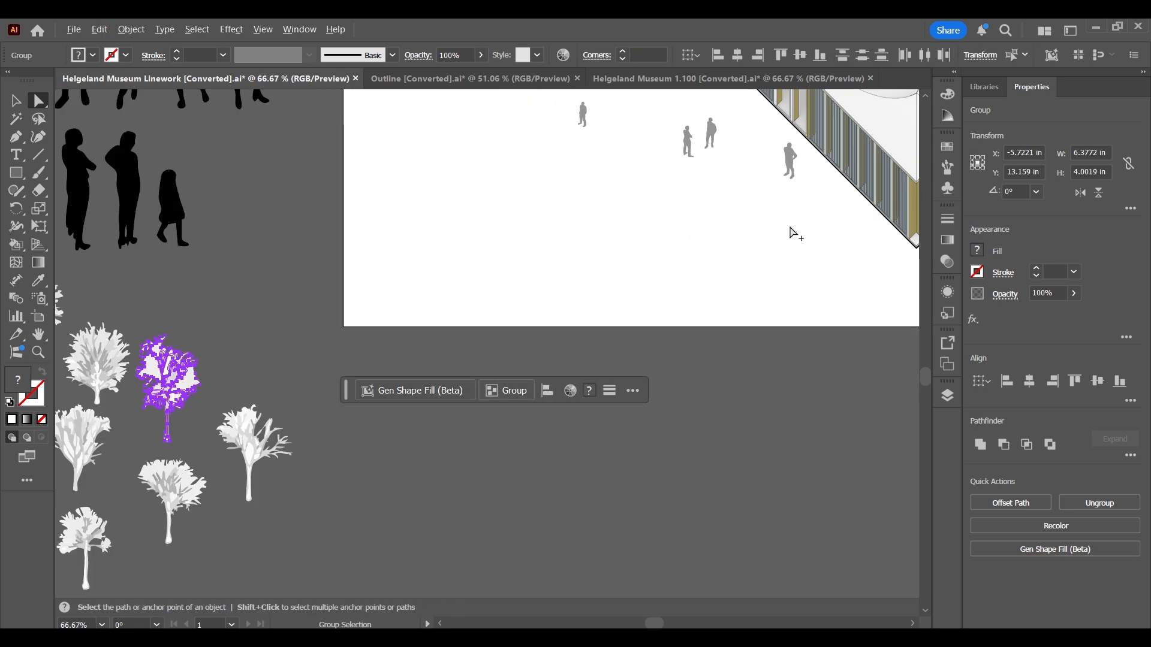
Move the two copied trees toward the artboard so the full-crowned one stands just right of the building's front corner
{"action": "key", "text": "v"}
{"action": "key", "text": "ctrl+v"}
{"action": "scroll", "coordinate": [605, 255], "scroll_direction": "down", "scroll_amount": 3}
{"action": "key", "text": "v"}
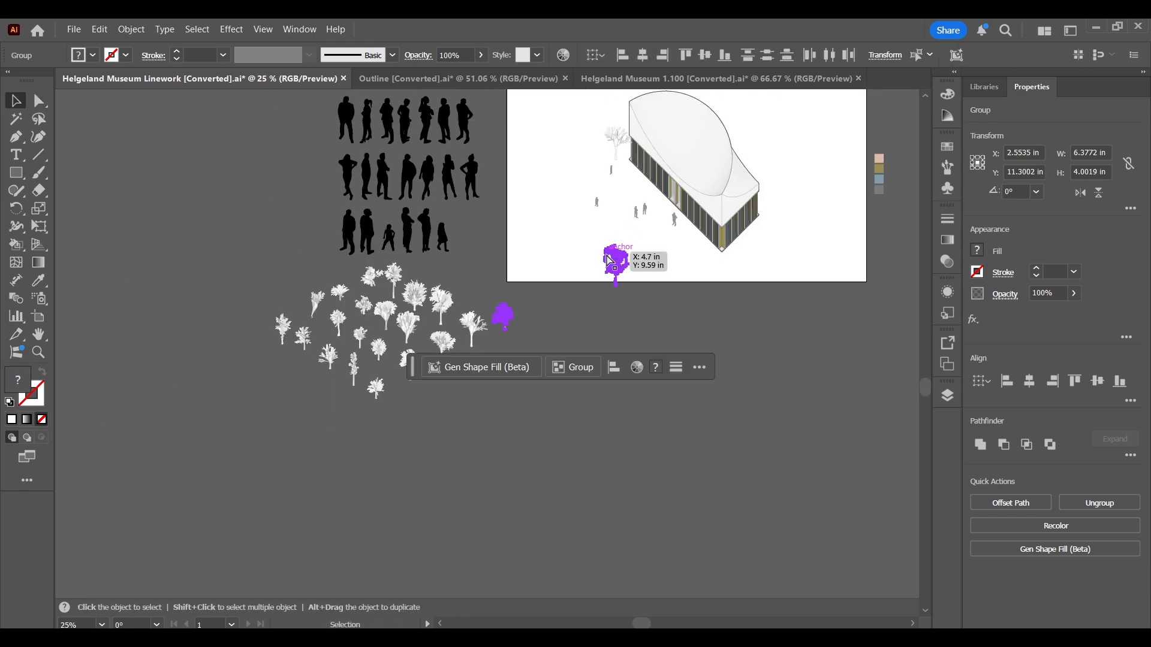
{"action": "scroll", "coordinate": [642, 242], "scroll_direction": "up", "scroll_amount": 2}
{"action": "left_click_drag", "start_coordinate": [582, 286], "coordinate": [822, 242]}
{"action": "left_click", "coordinate": [875, 305]}
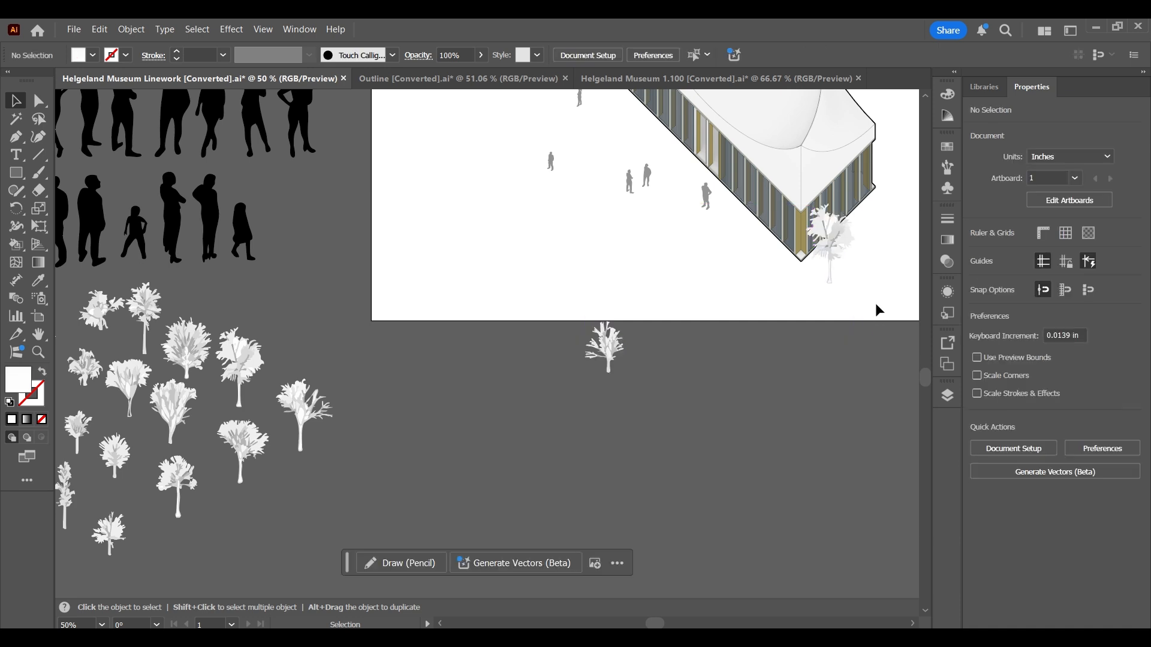
{"action": "left_click", "coordinate": [840, 239]}
{"action": "left_click", "coordinate": [642, 366]}
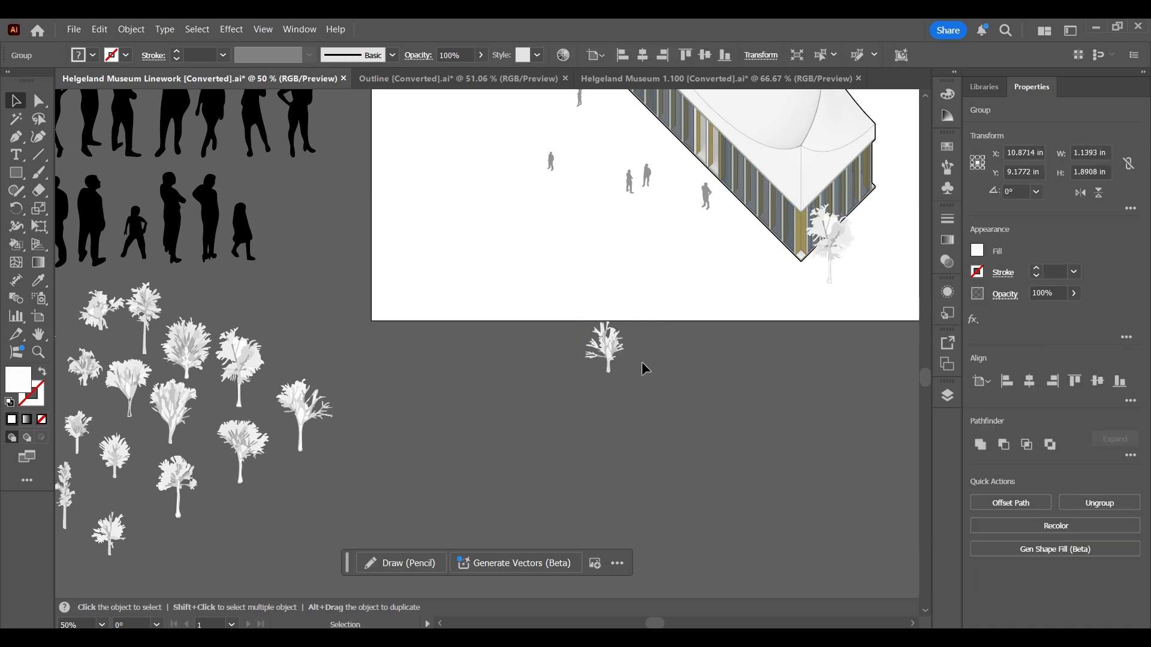
Move the small bare-branched tree onto the artboard, just left of the building's front corner
{"action": "left_click", "coordinate": [605, 353]}
{"action": "left_click_drag", "start_coordinate": [606, 352], "coordinate": [788, 252]}
{"action": "scroll", "coordinate": [829, 243], "scroll_direction": "down", "scroll_amount": 3}
{"action": "scroll", "coordinate": [893, 198], "scroll_direction": "up", "scroll_amount": 3}
{"action": "scroll", "coordinate": [754, 223], "scroll_direction": "up", "scroll_amount": 3}
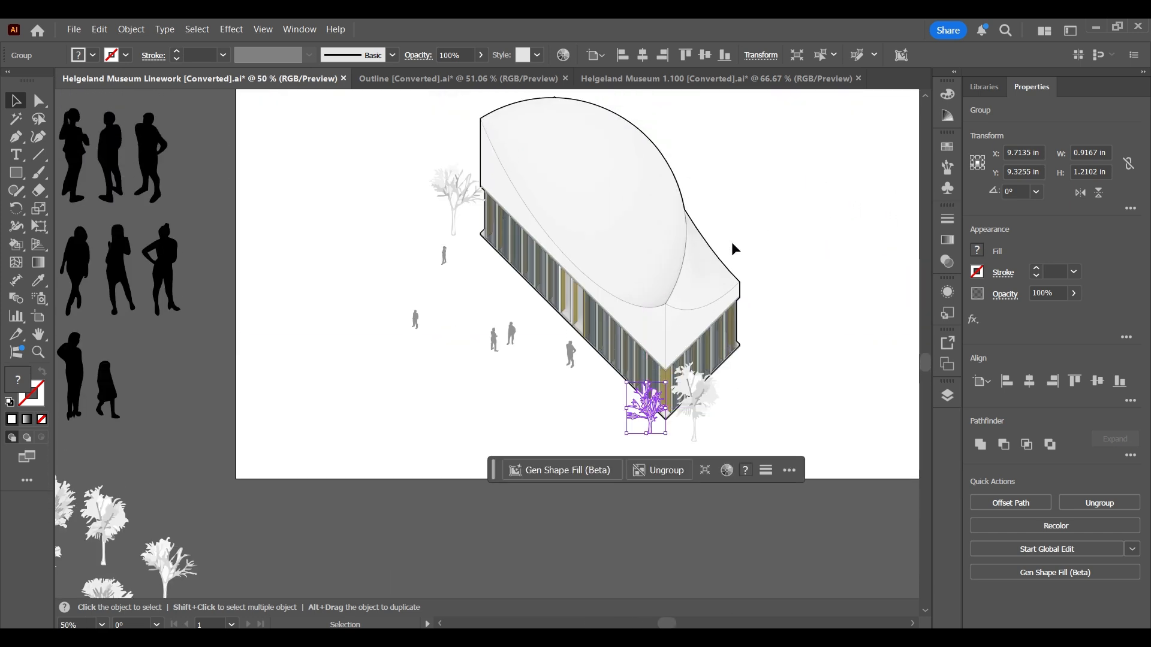
Place three more copies of the small tree: at the building's left corner, at its right corner, and left of the tall tree
{"action": "left_click", "coordinate": [731, 243]}
{"action": "left_click", "coordinate": [646, 413]}
{"action": "left_click_drag", "start_coordinate": [658, 414], "coordinate": [483, 239]}
{"action": "left_click", "coordinate": [758, 372]}
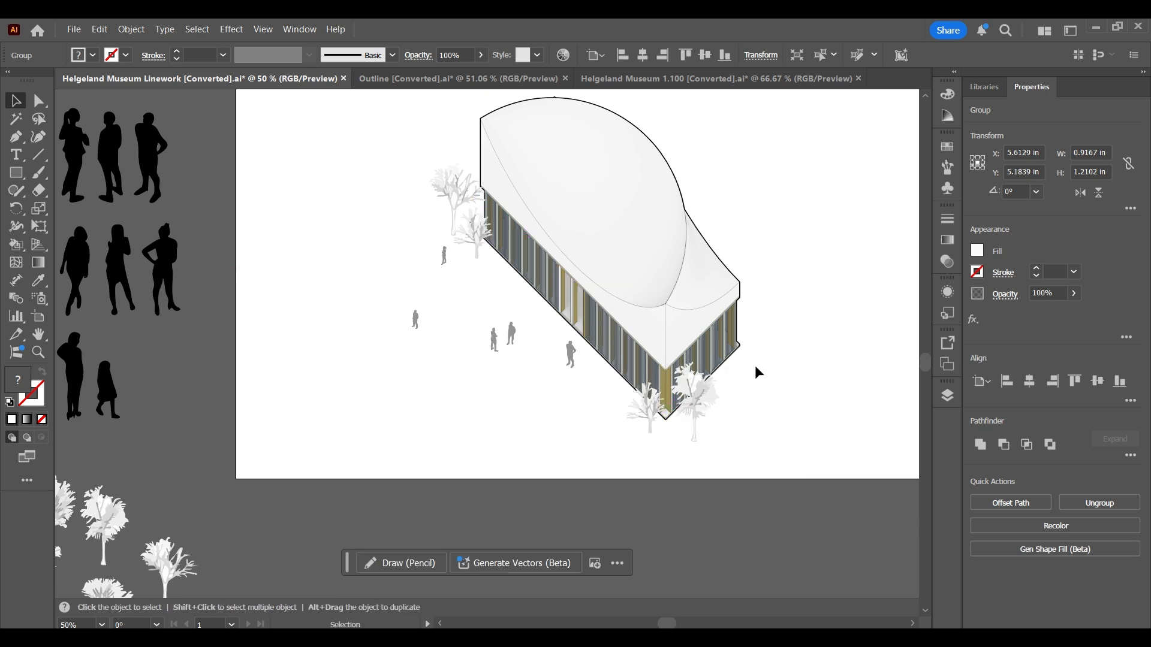
{"action": "left_click_drag", "start_coordinate": [647, 419], "coordinate": [737, 355]}
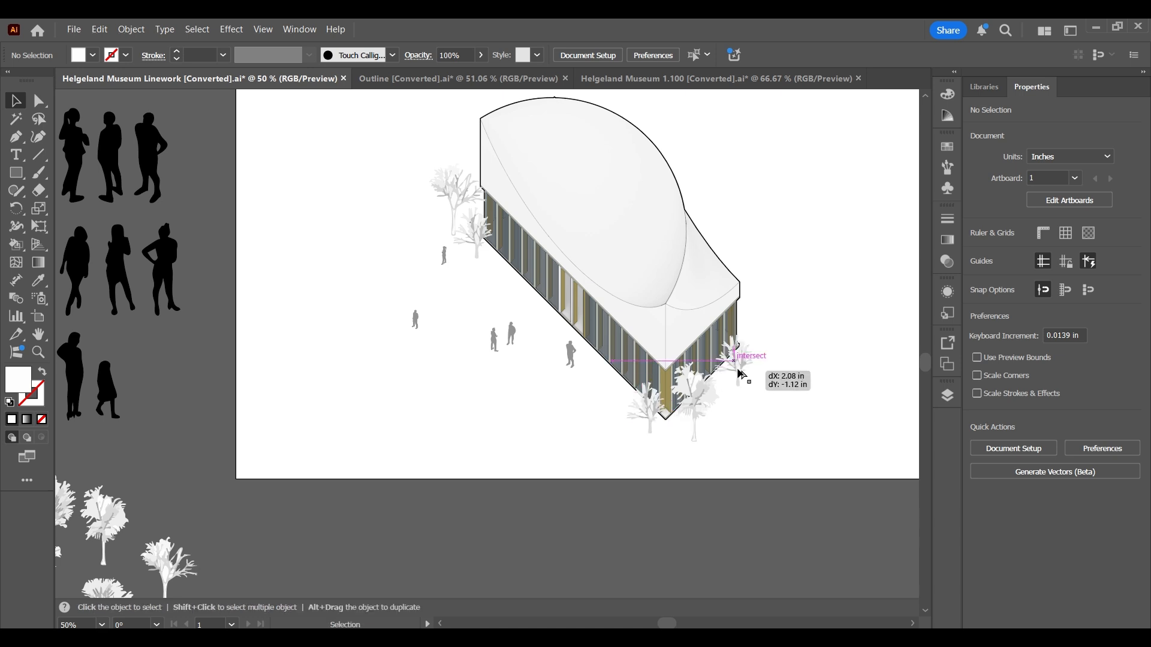
{"action": "left_click_drag", "start_coordinate": [477, 242], "coordinate": [418, 216]}
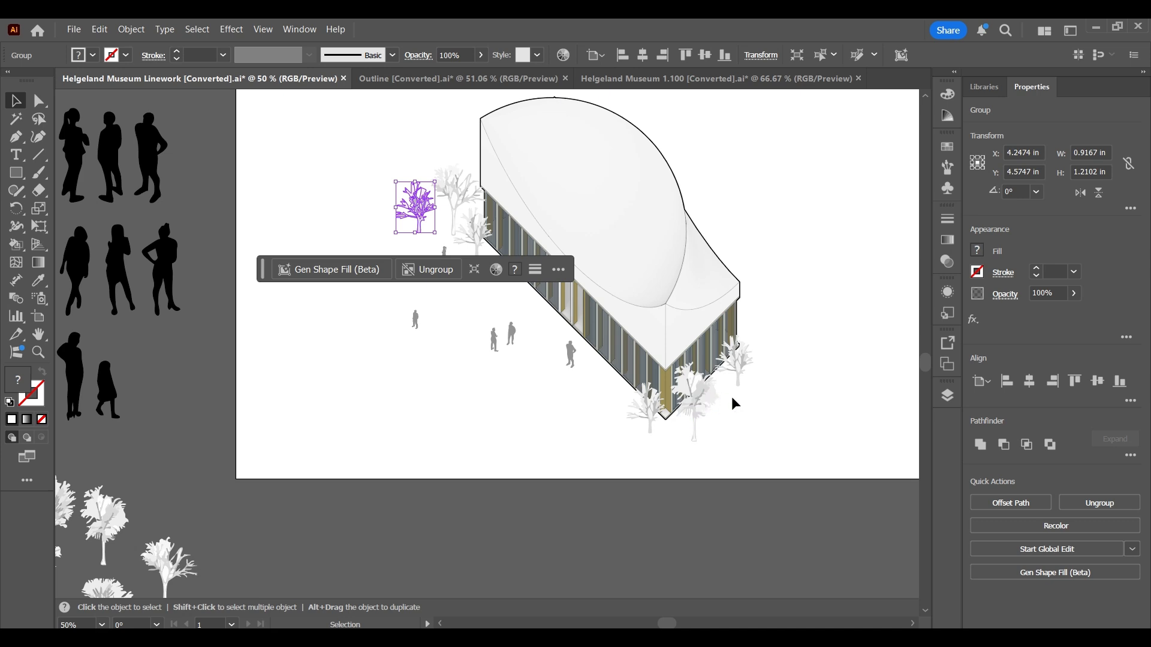
{"action": "left_click", "coordinate": [799, 334]}
Save the artwork with the added trees and switch to the Photoshop composition
{"action": "scroll", "coordinate": [799, 333], "scroll_direction": "down", "scroll_amount": 2}
{"action": "scroll", "coordinate": [835, 289], "scroll_direction": "up", "scroll_amount": 3}
{"action": "key", "text": "a"}
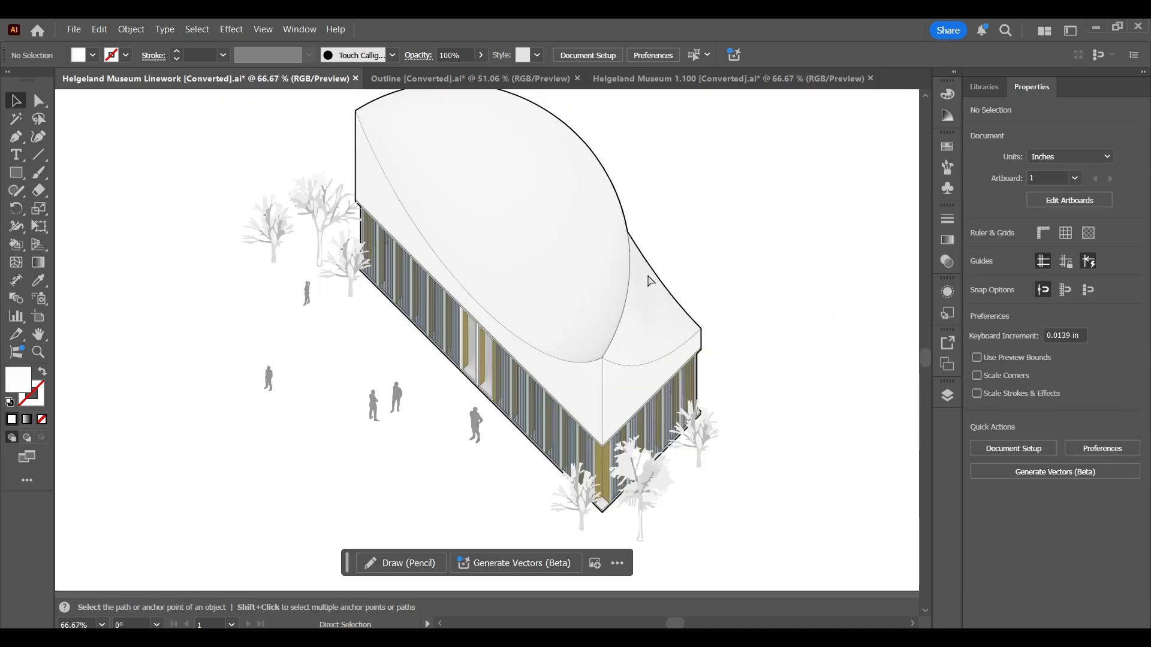
{"action": "key", "text": "ctrl+s"}
{"action": "left_click", "coordinate": [658, 350]}
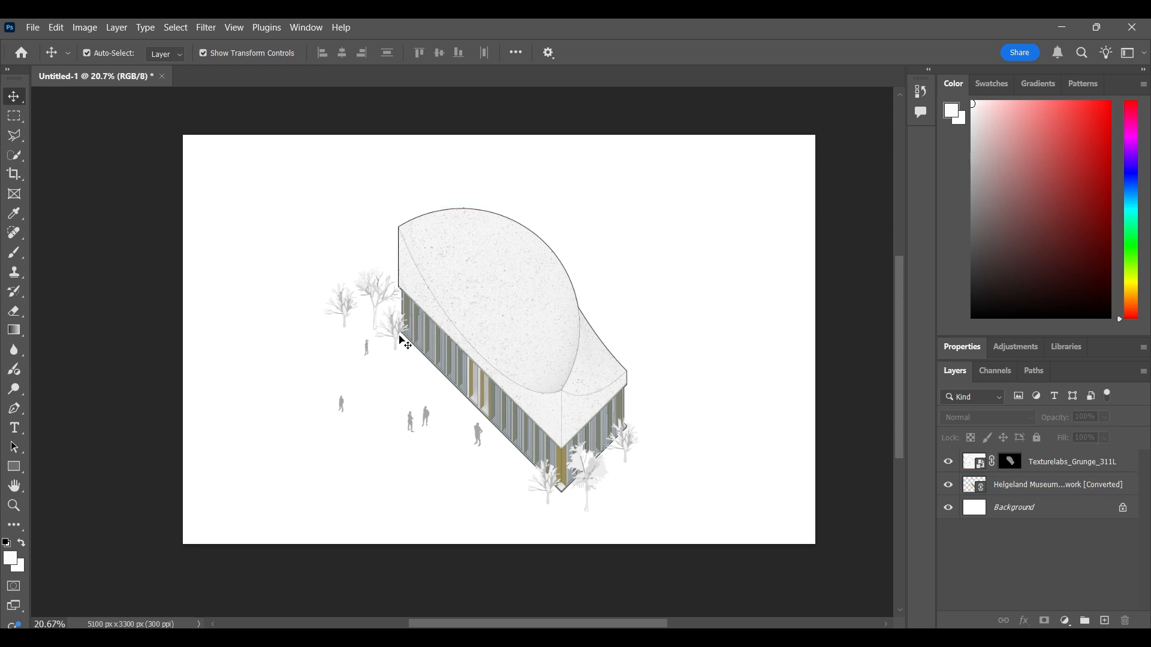
{"action": "left_click", "coordinate": [586, 495]}
{"action": "left_click", "coordinate": [378, 515]}
{"action": "left_click", "coordinate": [447, 340]}
{"action": "left_click", "coordinate": [704, 465]}
{"action": "left_click", "coordinate": [962, 470]}
{"action": "left_click", "coordinate": [850, 445]}
Place the Texturelabs_Grunge_339L image from the Downloads folder as the topmost layer in Photoshop and hide it
{"action": "left_click", "coordinate": [653, 640]}
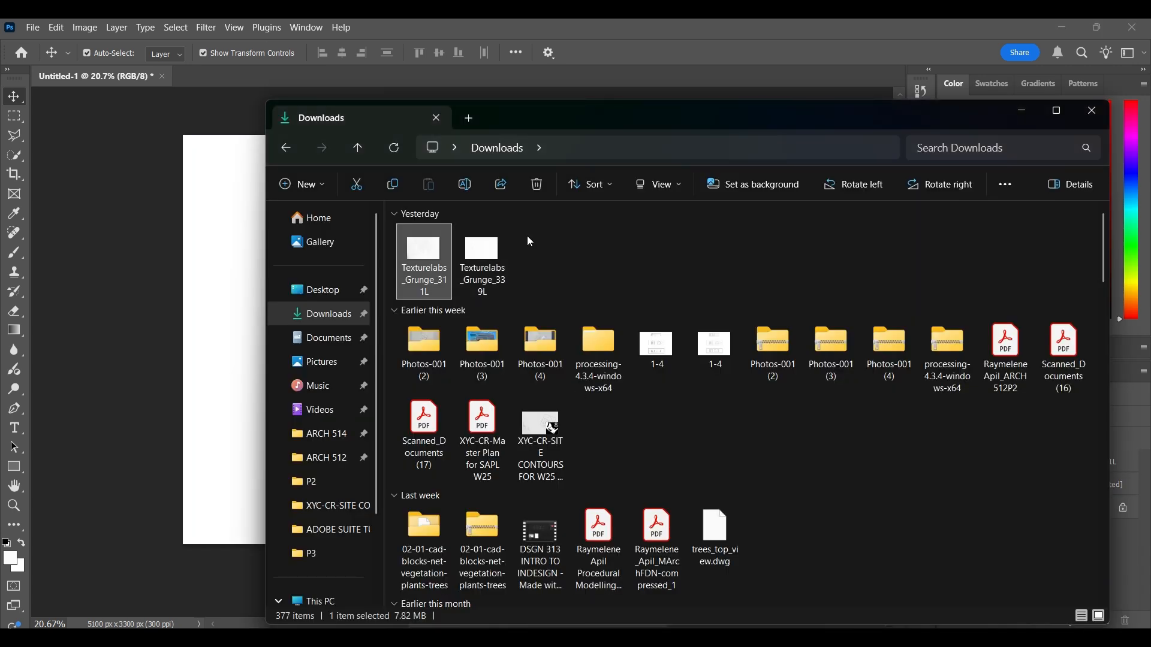
{"action": "left_click_drag", "start_coordinate": [482, 255], "coordinate": [165, 306]}
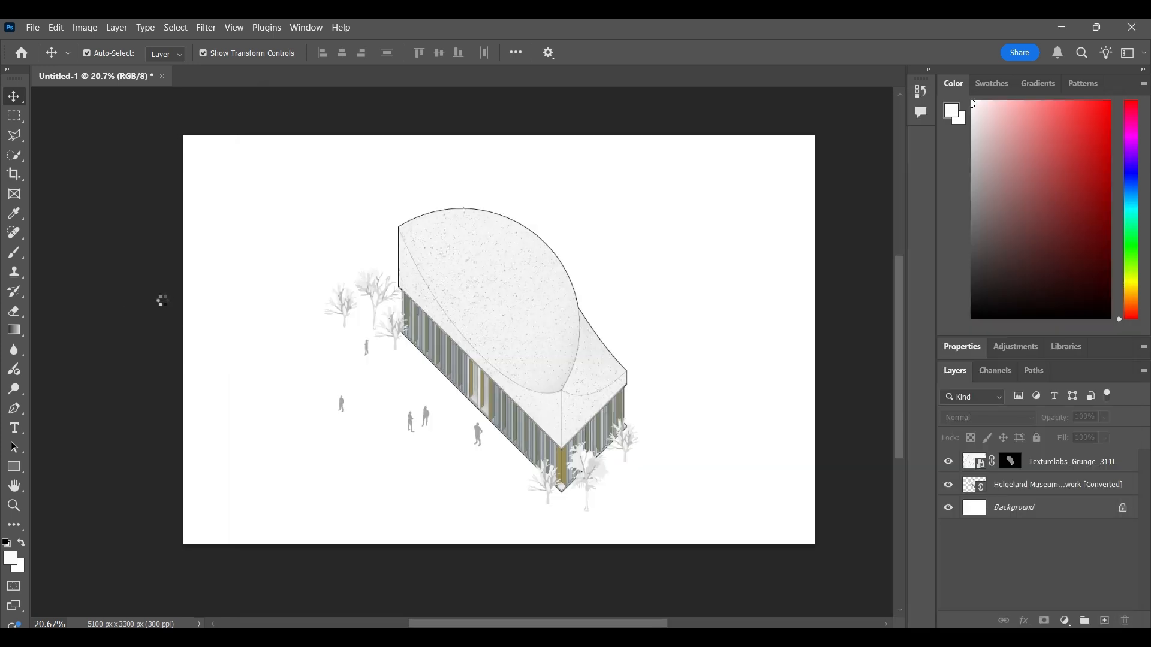
{"action": "left_click_drag", "start_coordinate": [578, 295], "coordinate": [460, 348]}
{"action": "left_click", "coordinate": [948, 461]}
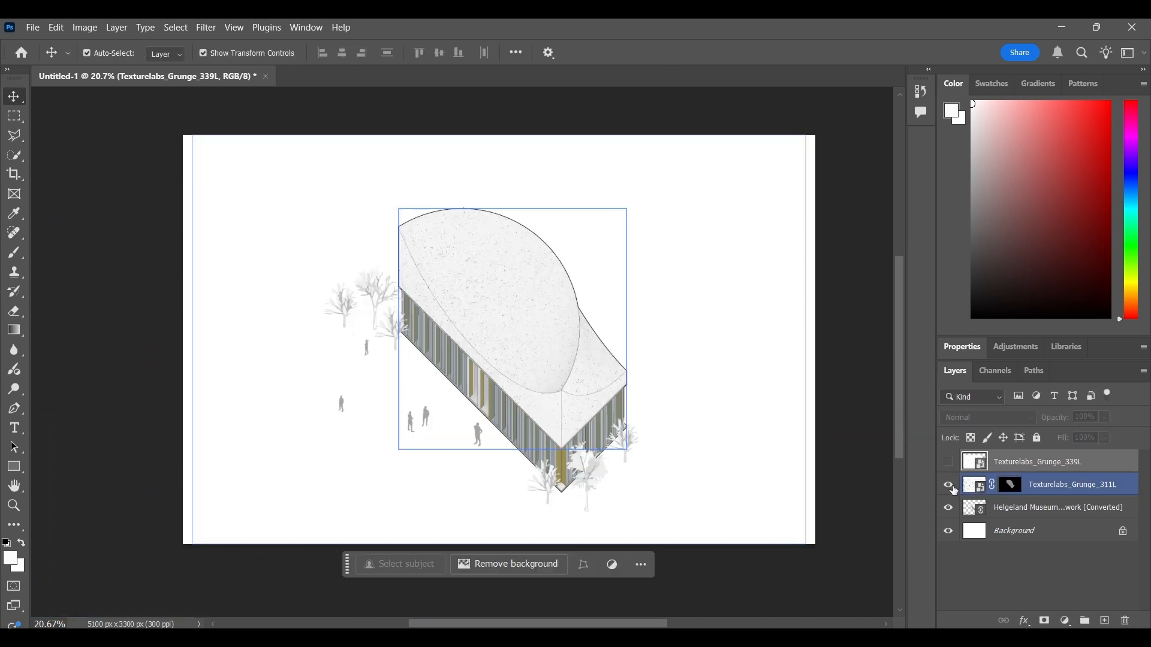
Outline a Polygonal Lasso selection of the ground in front of the building, following its base edges and extending beyond the canvas
{"action": "left_click", "coordinate": [1036, 509]}
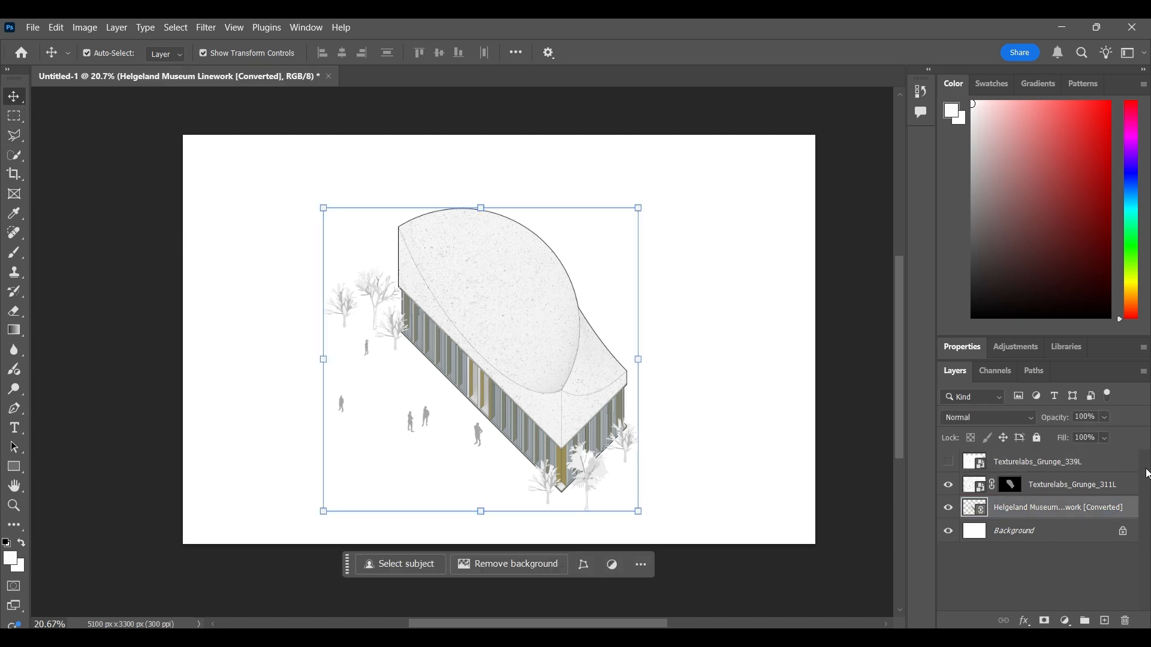
{"action": "key", "text": "l"}
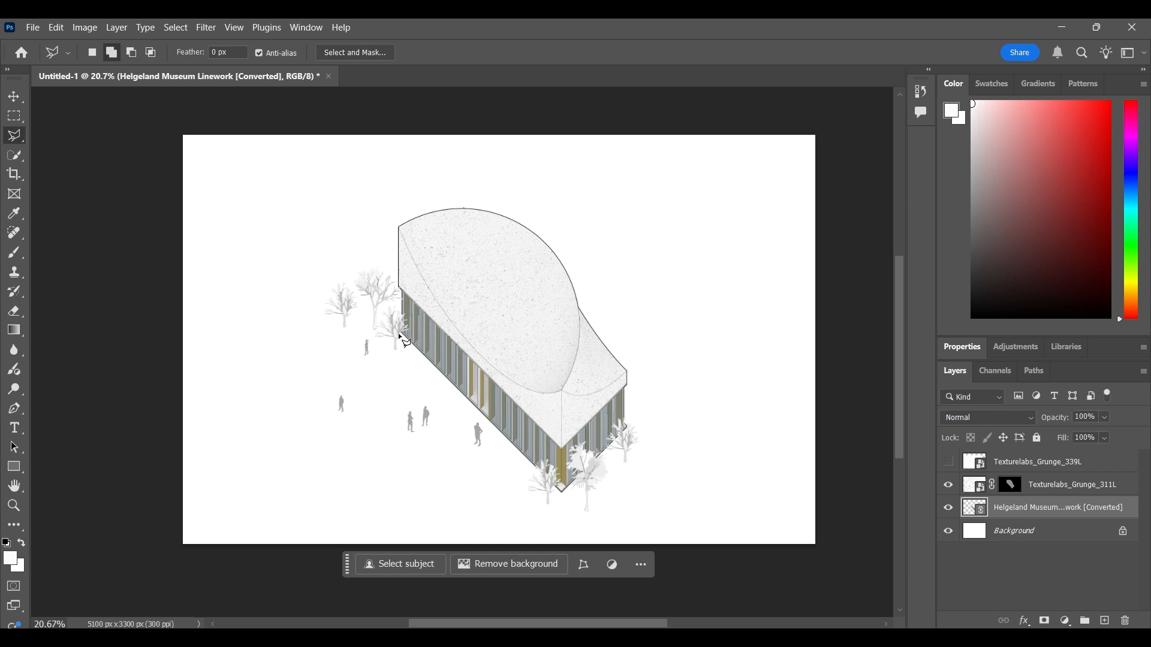
{"action": "left_click", "coordinate": [402, 304]}
{"action": "left_click", "coordinate": [126, 337]}
{"action": "scroll", "coordinate": [137, 431], "scroll_direction": "down", "scroll_amount": 1}
{"action": "left_click", "coordinate": [146, 565]}
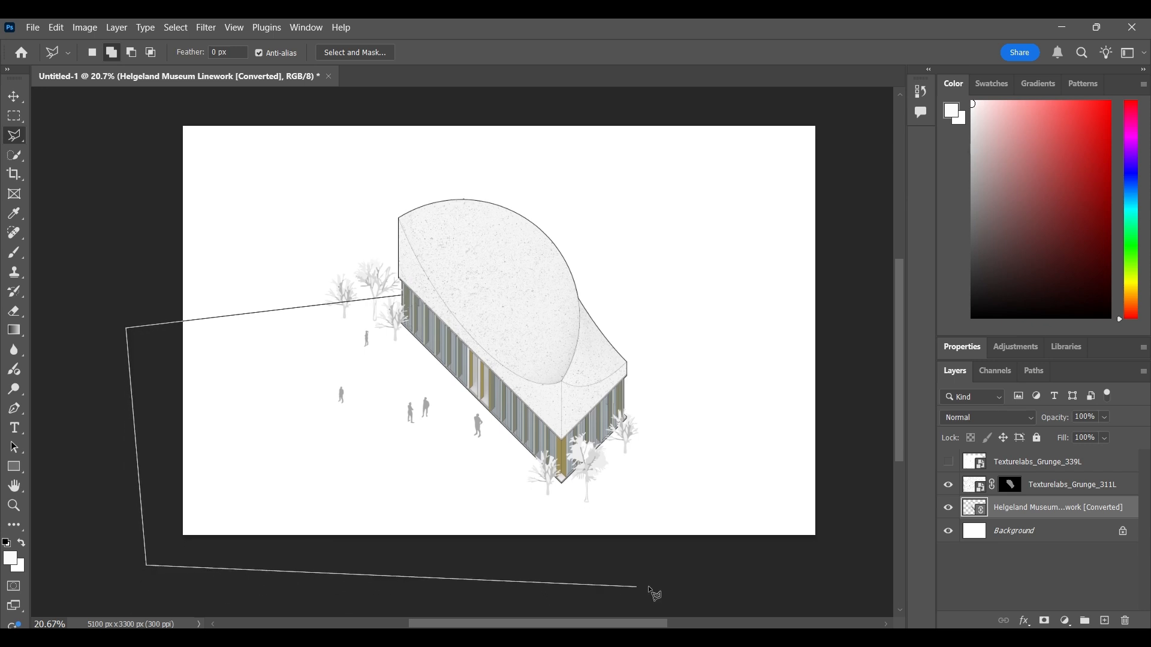
{"action": "left_click", "coordinate": [692, 581]}
{"action": "left_click", "coordinate": [860, 554]}
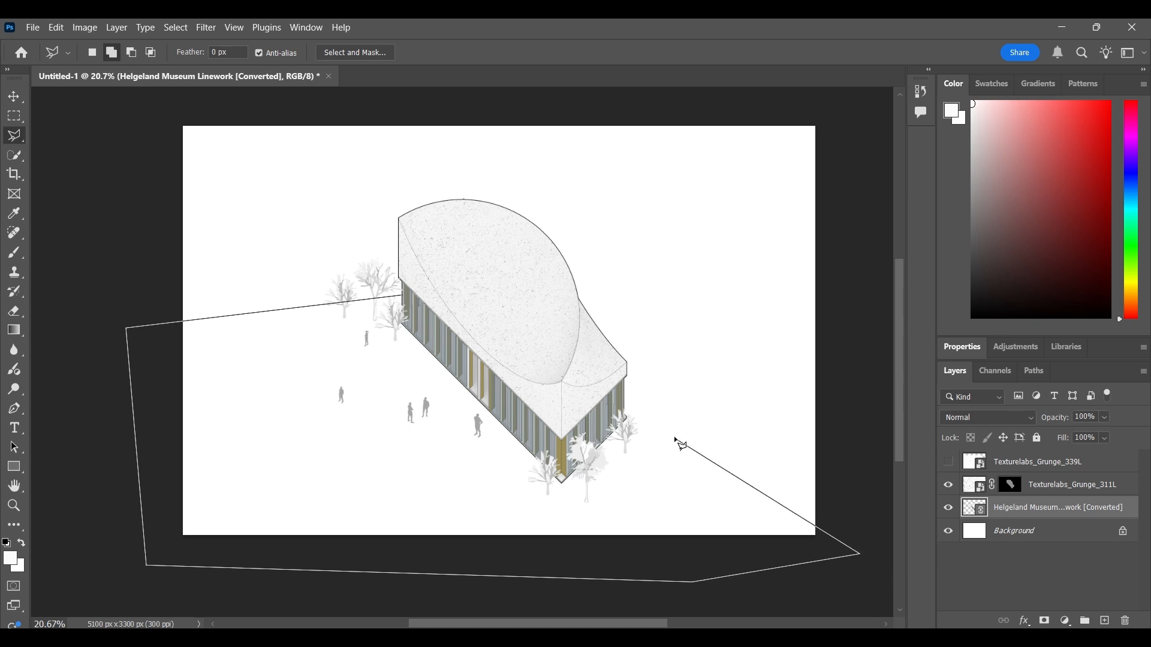
{"action": "left_click", "coordinate": [627, 415]}
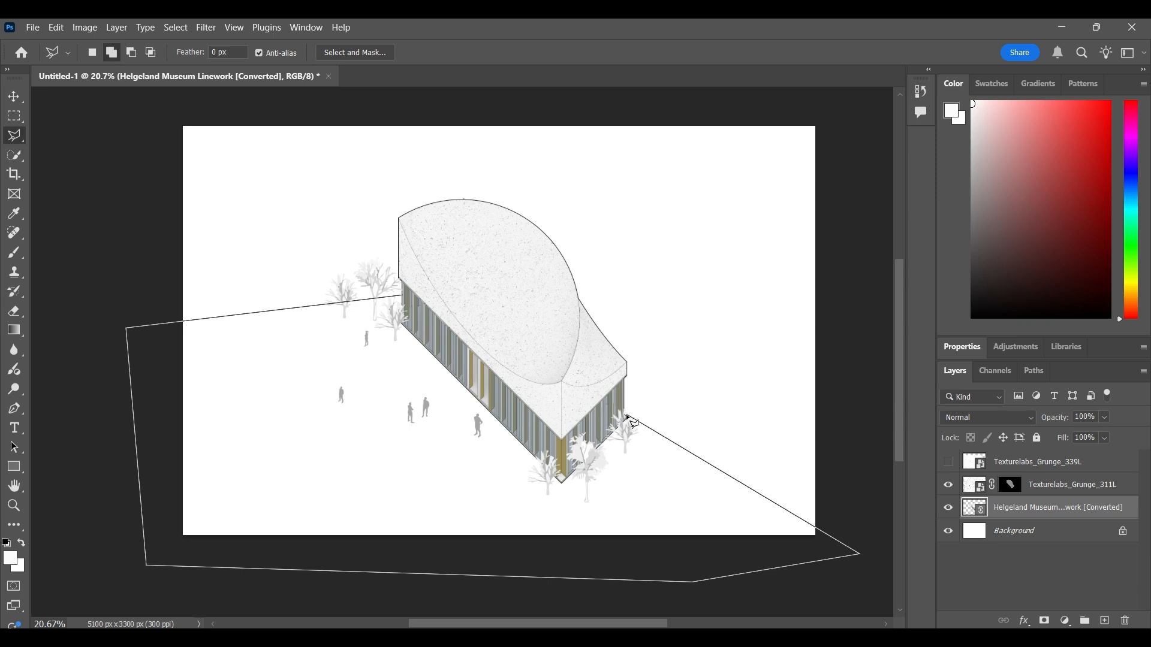
{"action": "left_click", "coordinate": [562, 483]}
{"action": "left_click", "coordinate": [401, 297]}
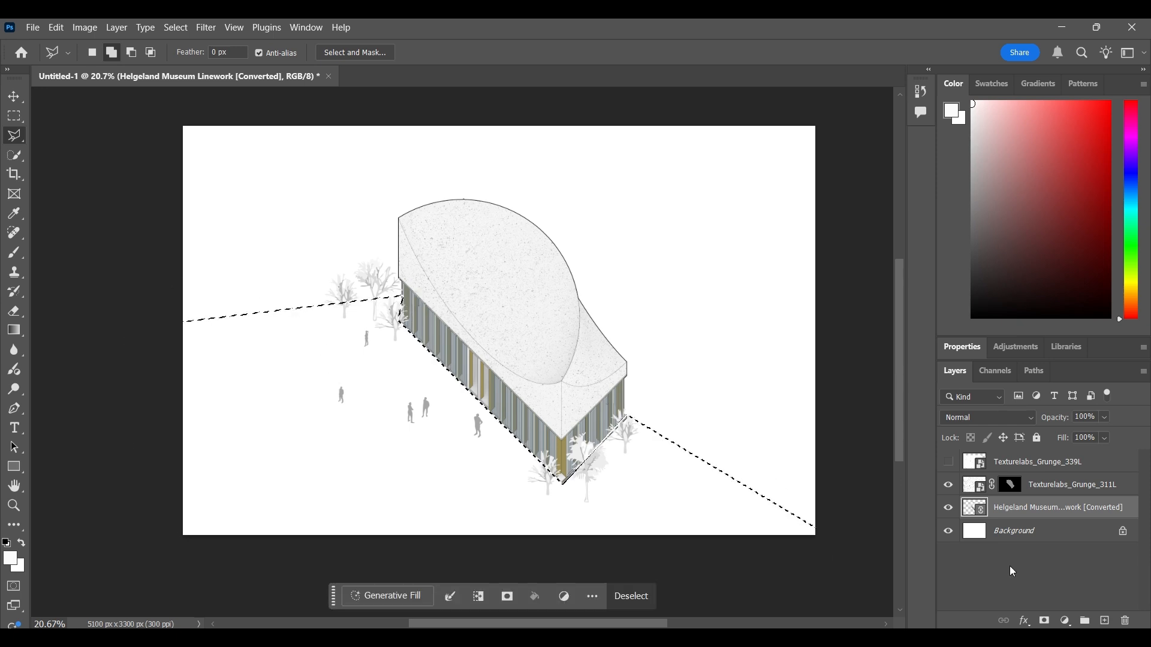
Show the Texturelabs_Grunge_339L layer and mask it to the ground selection
{"action": "left_click", "coordinate": [948, 463]}
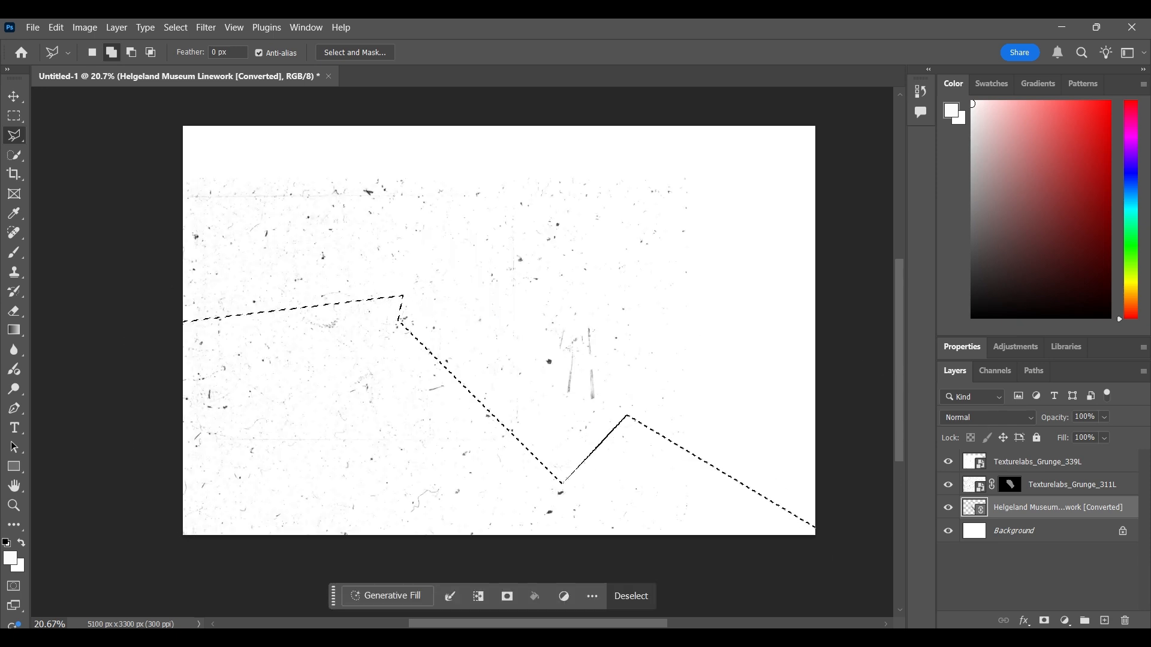
{"action": "left_click", "coordinate": [1043, 462]}
{"action": "left_click", "coordinate": [1045, 621]}
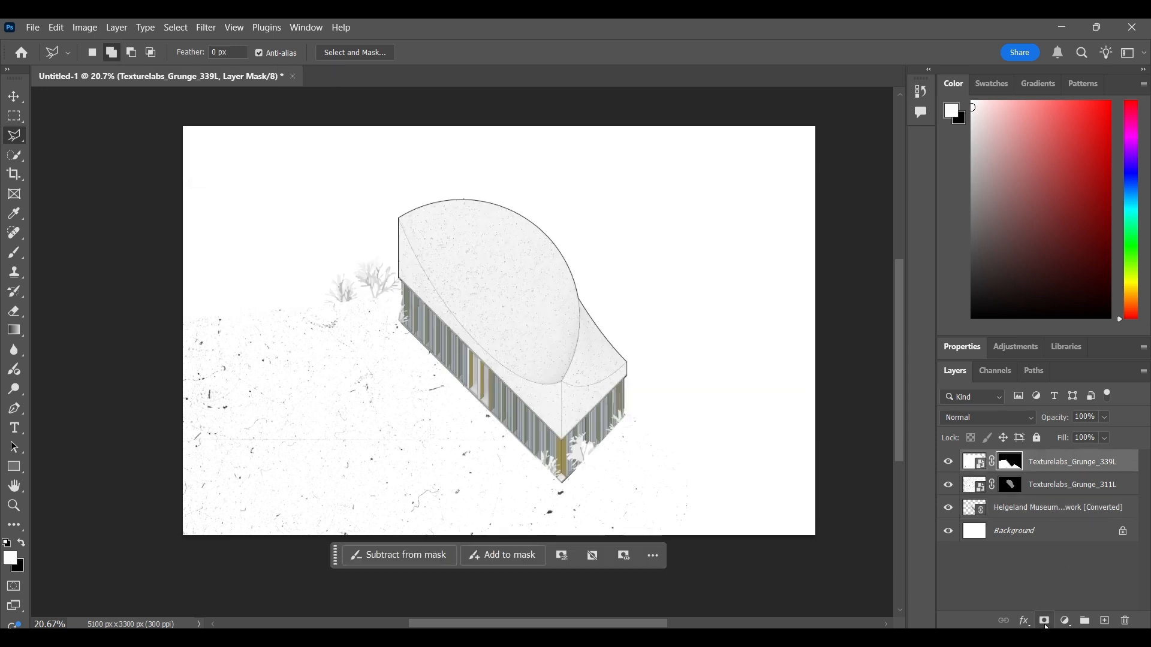
Set the Texturelabs_Grunge_339L layer's blend mode to Multiply and its opacity to 45%
{"action": "left_click", "coordinate": [1064, 464]}
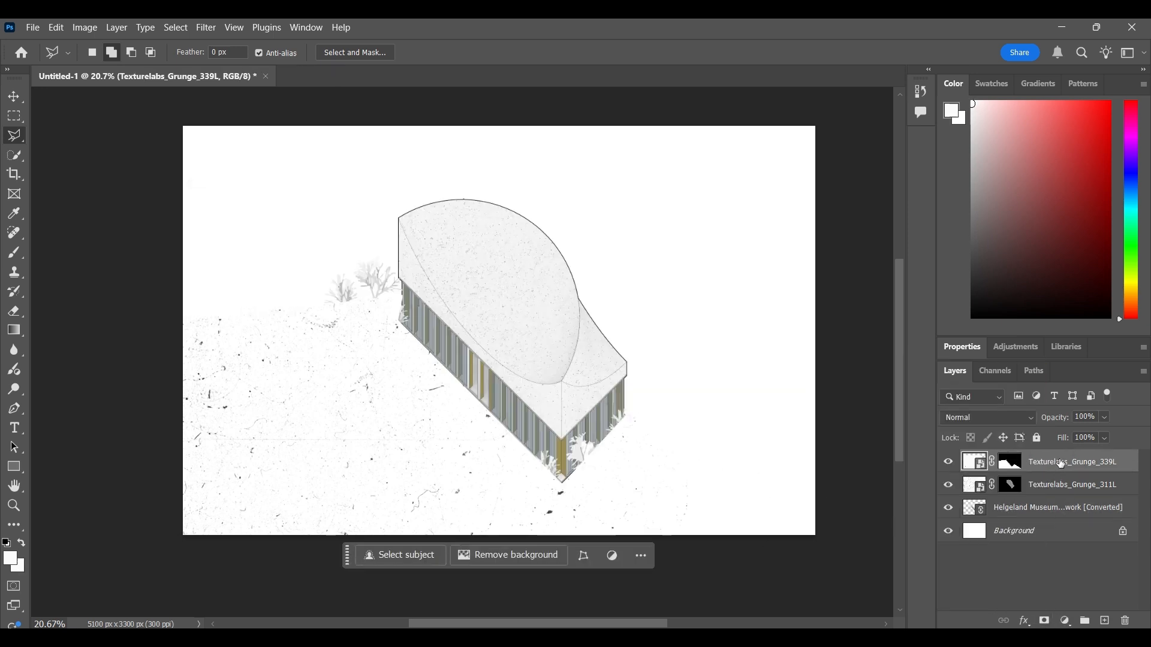
{"action": "left_click", "coordinate": [1000, 422]}
{"action": "left_click", "coordinate": [989, 274]}
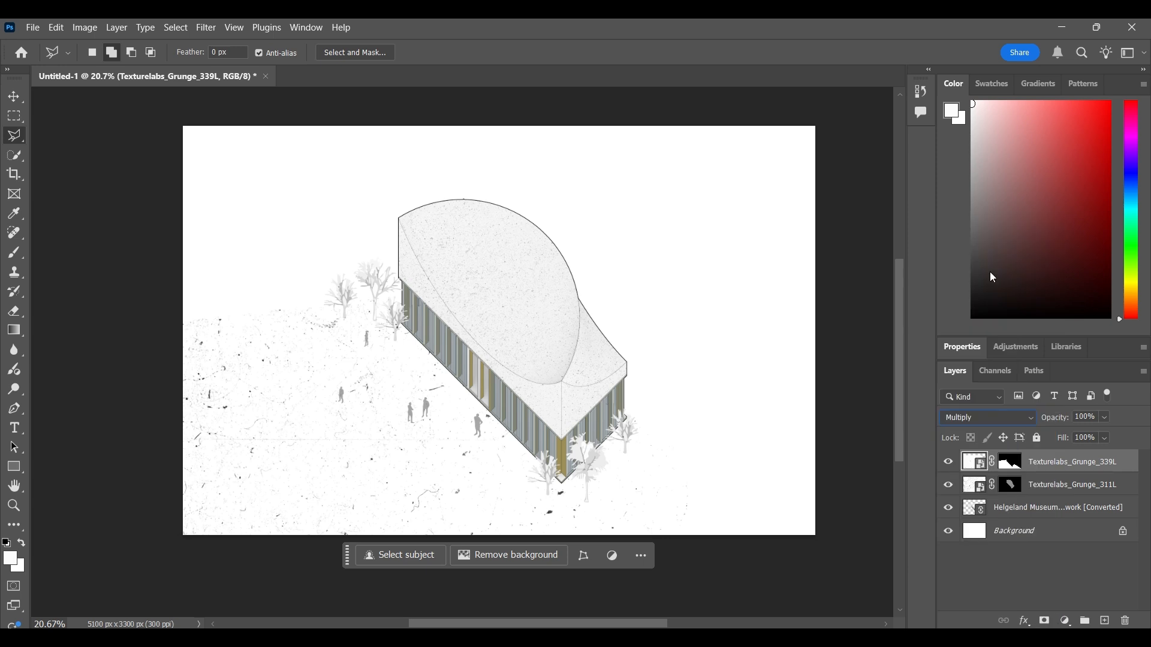
{"action": "left_click", "coordinate": [1105, 418]}
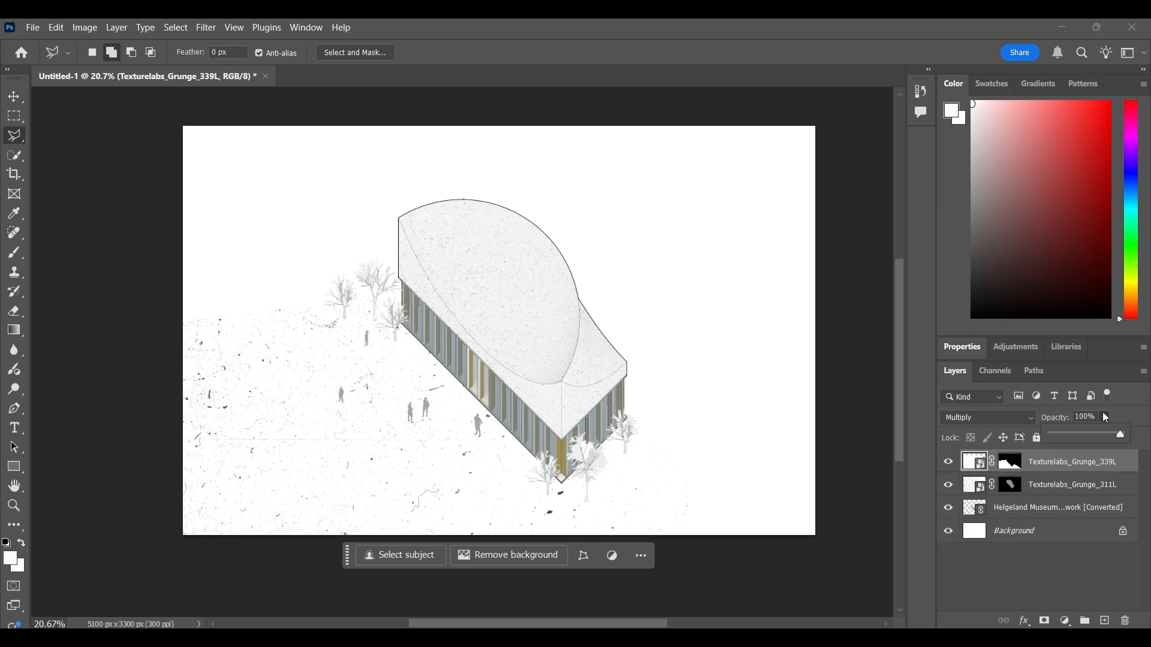
{"action": "left_click", "coordinate": [1072, 438]}
{"action": "left_click", "coordinate": [1087, 442]}
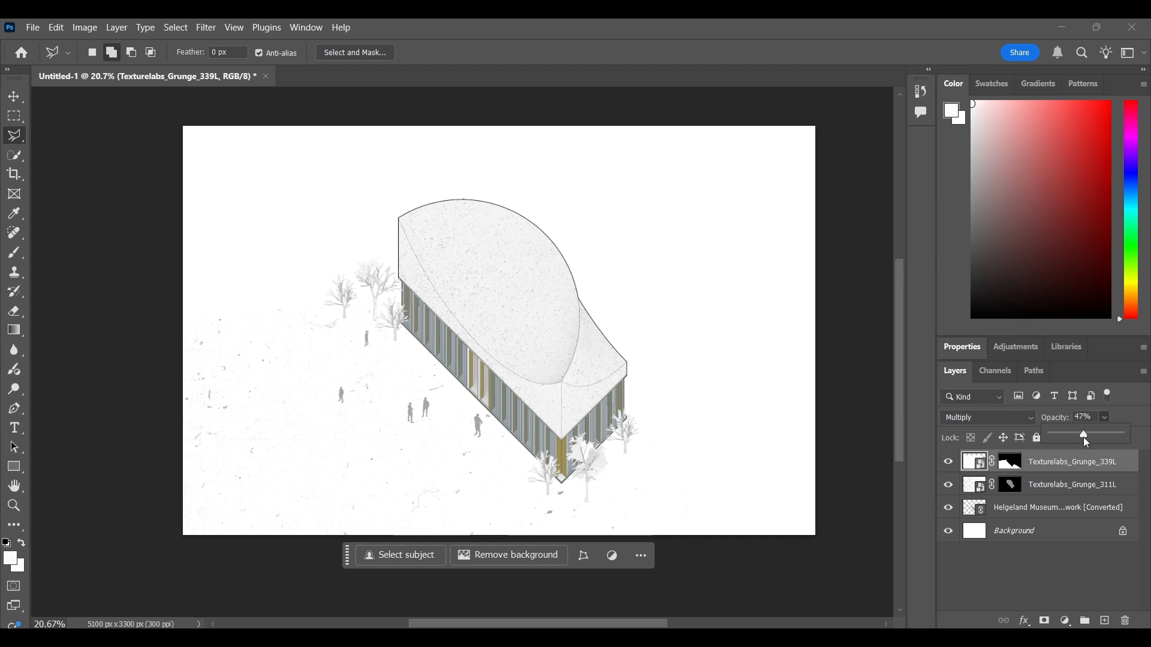
{"action": "left_click_drag", "start_coordinate": [1087, 442], "coordinate": [1085, 442]}
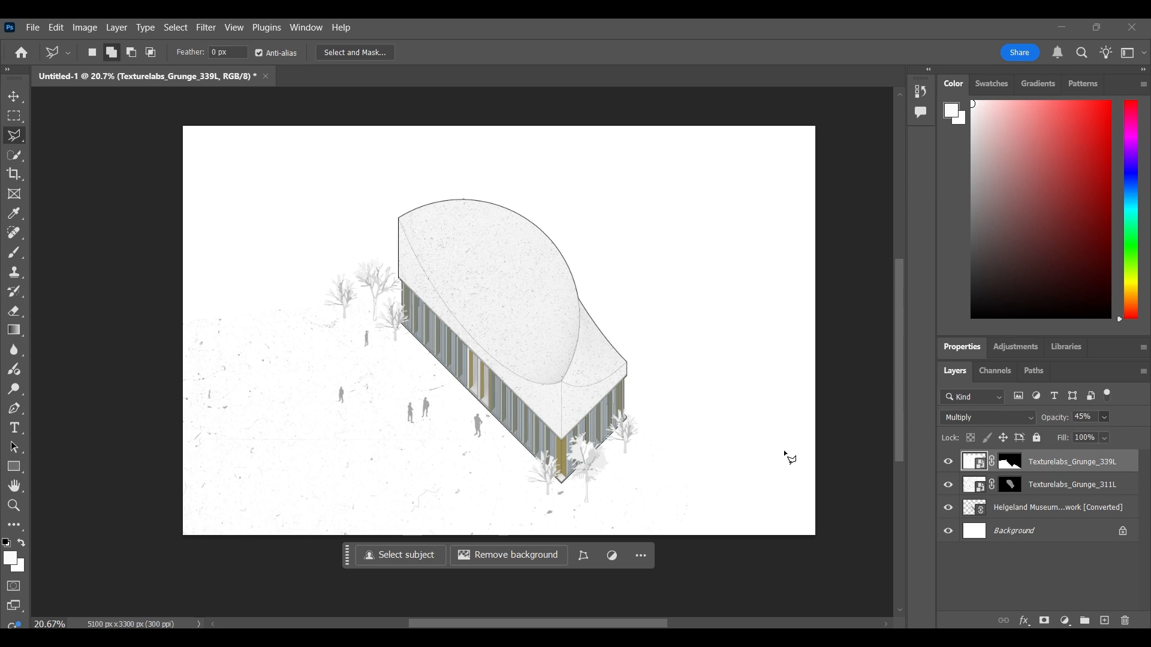
Inspect the ground texture around the people, trees and façade up close, and the whole composition
{"action": "key", "text": "a"}
{"action": "scroll", "coordinate": [671, 327], "scroll_direction": "down", "scroll_amount": 2}
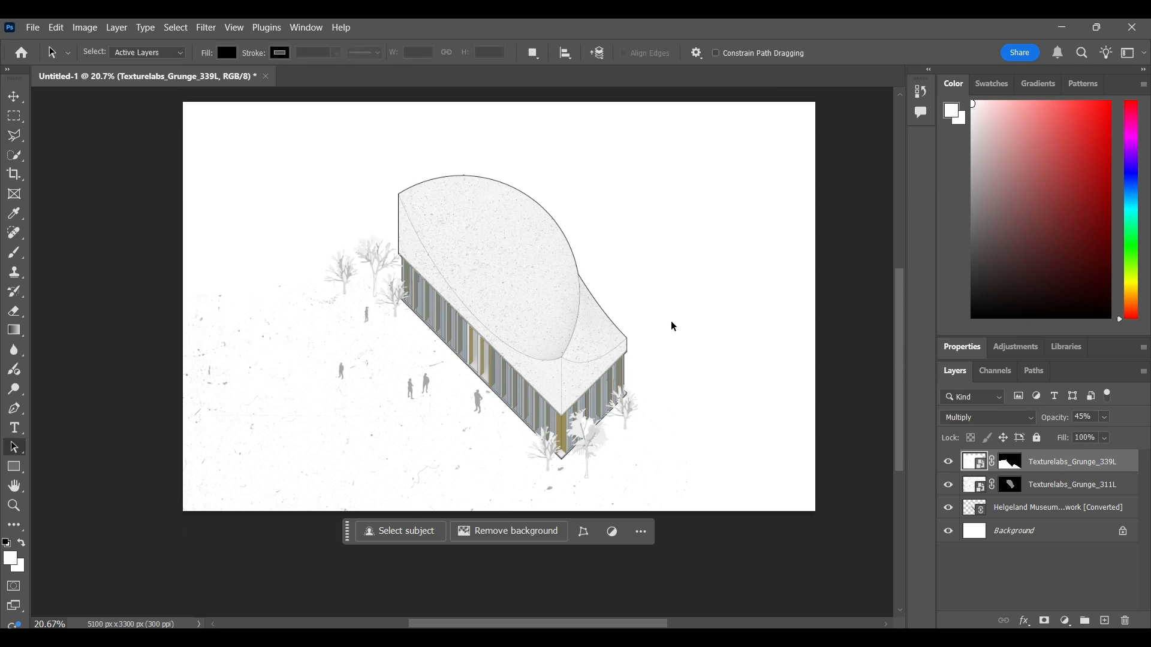
{"action": "scroll", "coordinate": [674, 327], "scroll_direction": "up", "scroll_amount": 3}
{"action": "scroll", "coordinate": [455, 456], "scroll_direction": "up", "scroll_amount": 5}
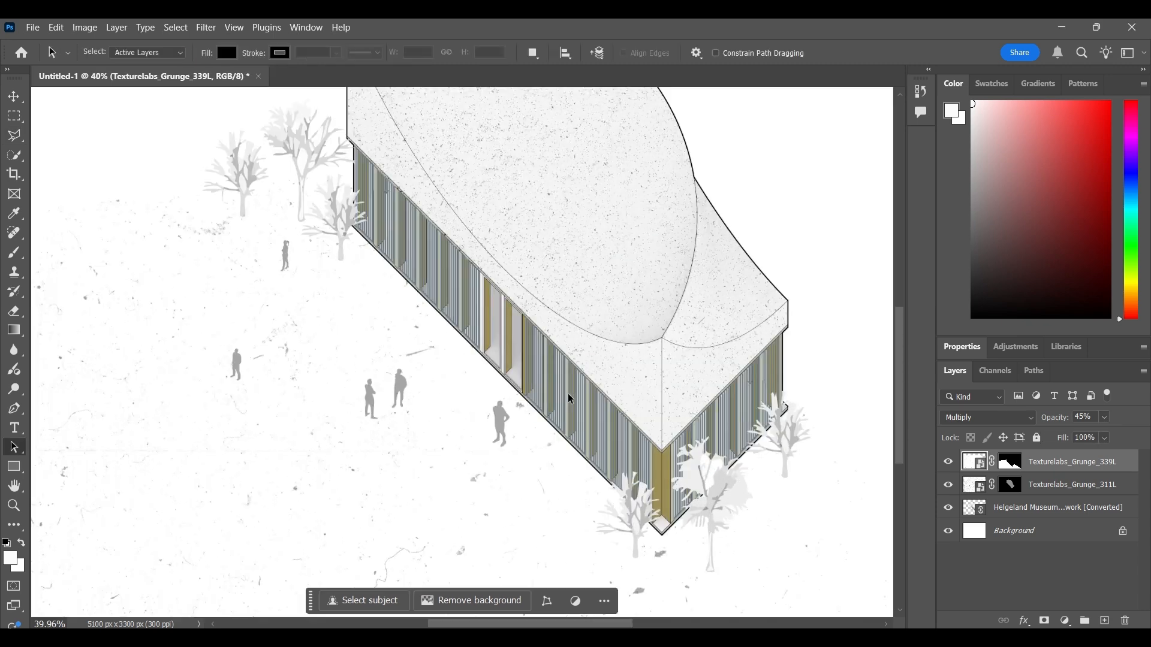
{"action": "scroll", "coordinate": [584, 390], "scroll_direction": "down", "scroll_amount": 5}
{"action": "scroll", "coordinate": [755, 443], "scroll_direction": "down", "scroll_amount": 1}
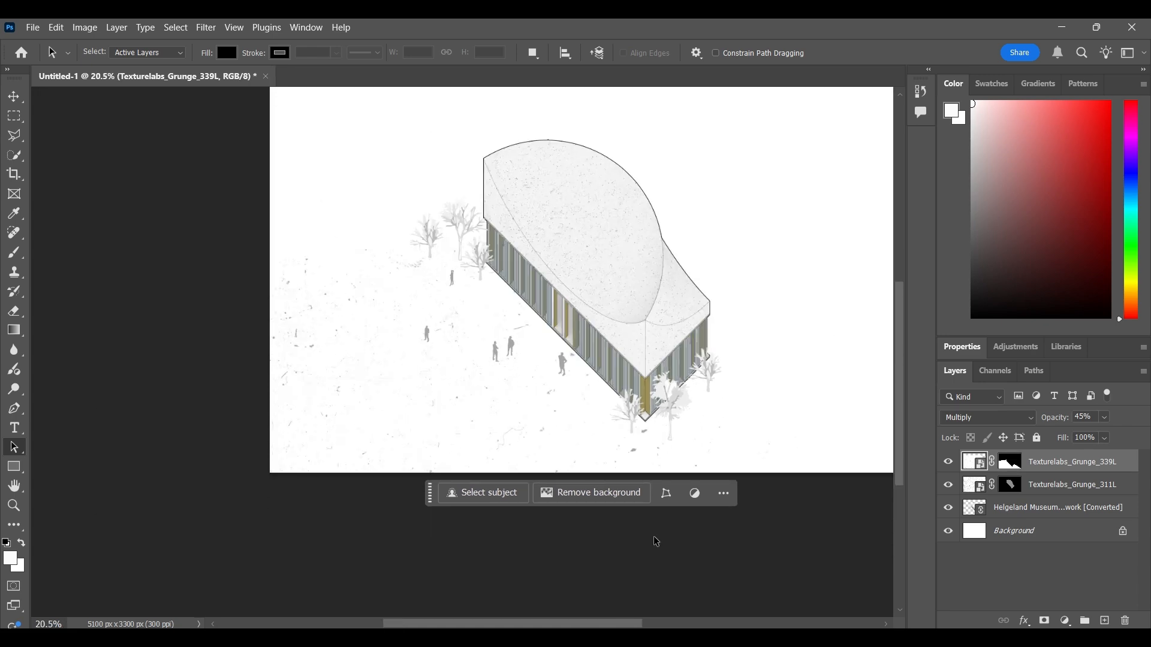
{"action": "left_click_drag", "start_coordinate": [571, 625], "coordinate": [620, 625]}
{"action": "scroll", "coordinate": [569, 497], "scroll_direction": "up", "scroll_amount": 2}
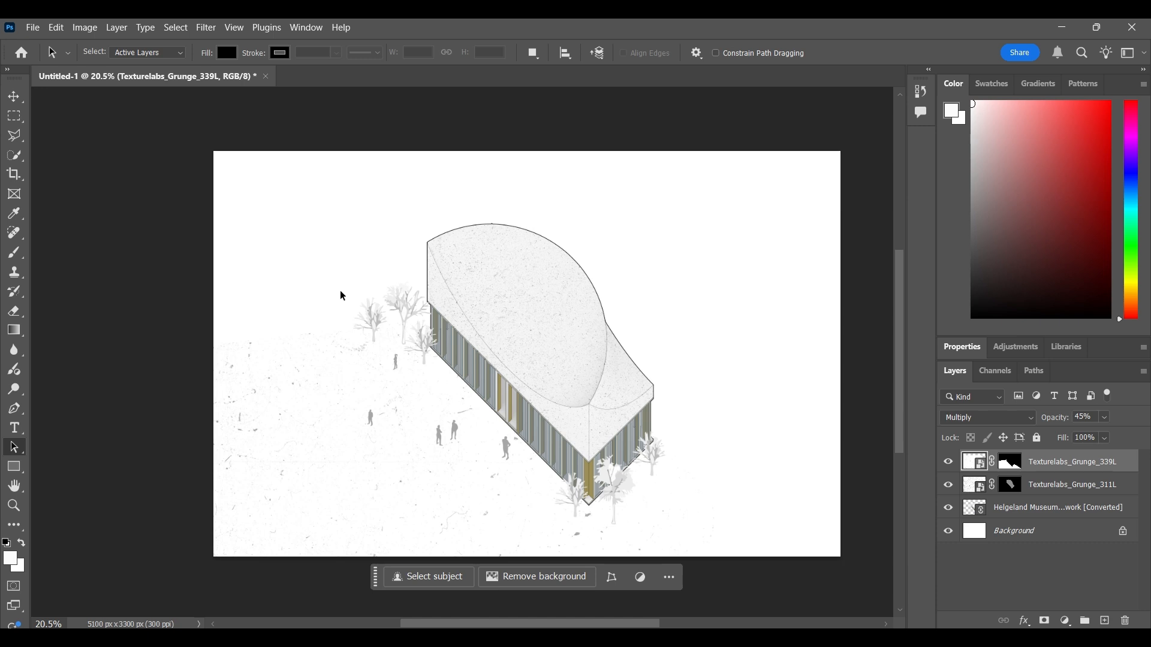
Start exporting the composition as an image with the format set to JPG
{"action": "left_click", "coordinate": [32, 27]}
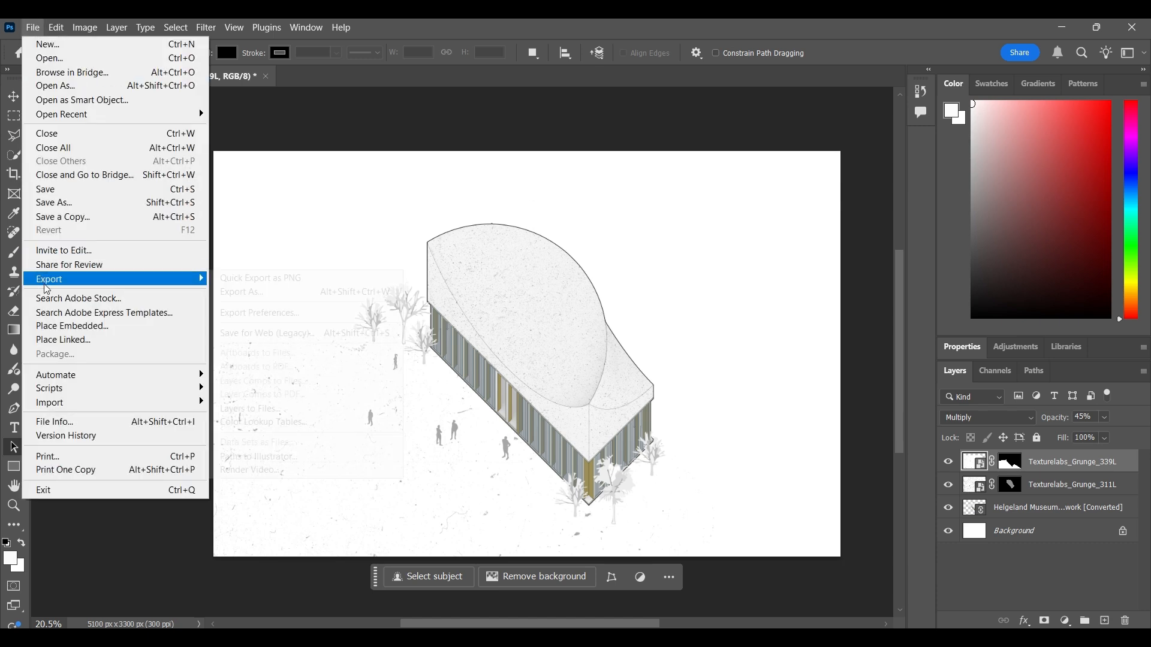
{"action": "mouse_move", "coordinate": [47, 286]}
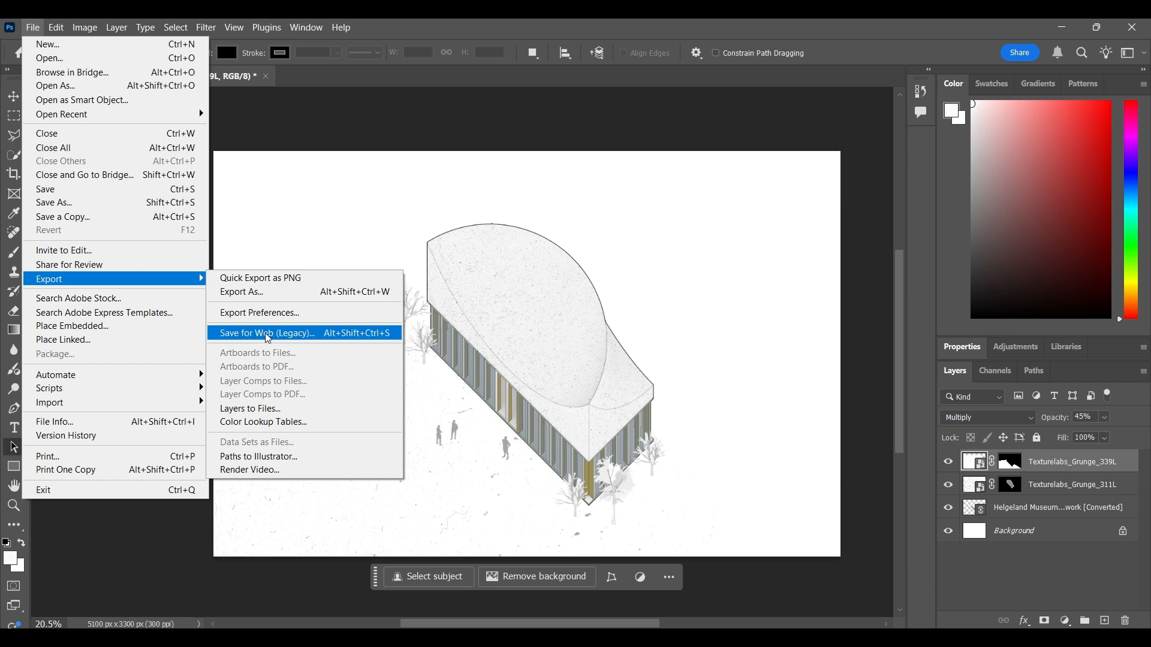
{"action": "left_click", "coordinate": [286, 300]}
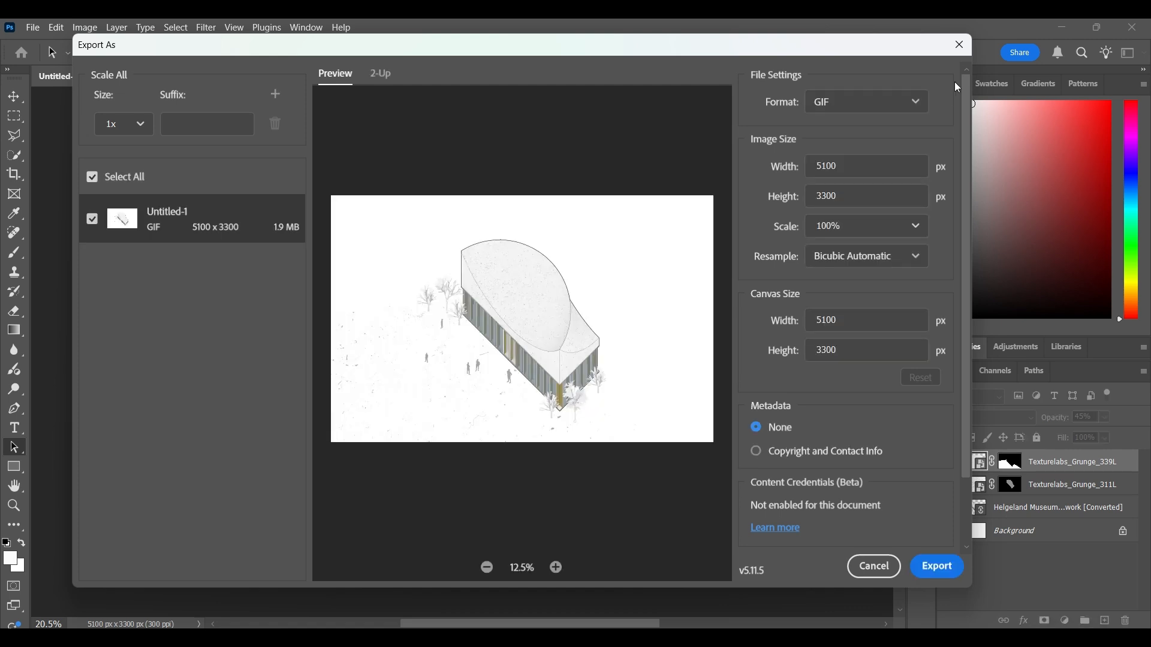
{"action": "left_click", "coordinate": [872, 100]}
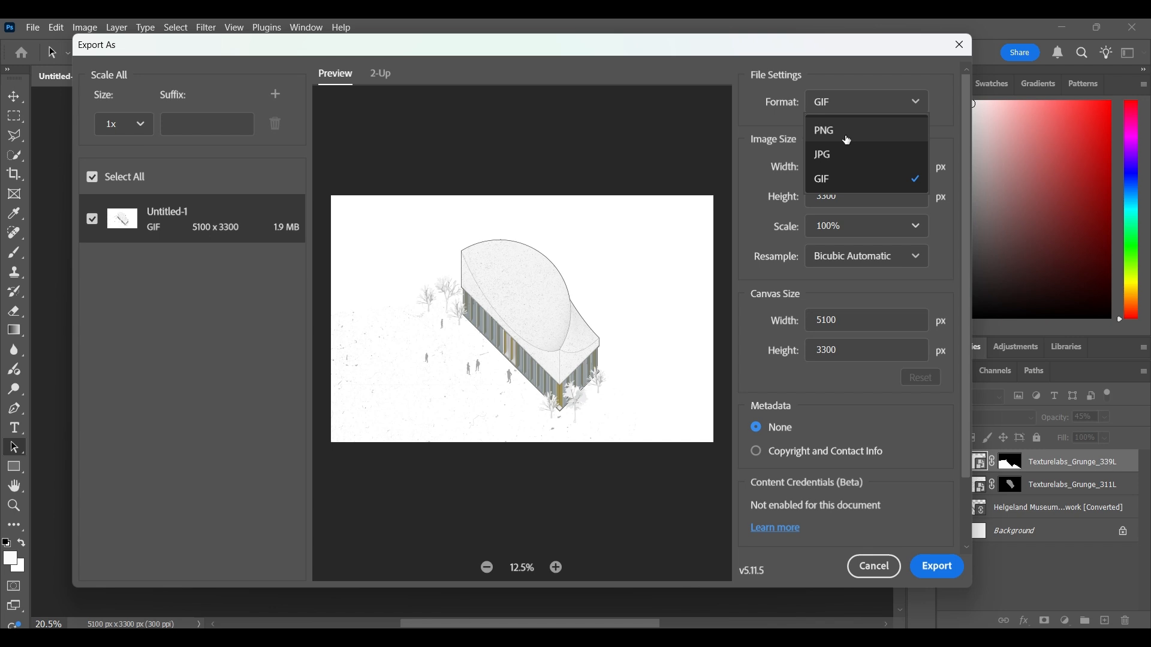
{"action": "left_click", "coordinate": [839, 157]}
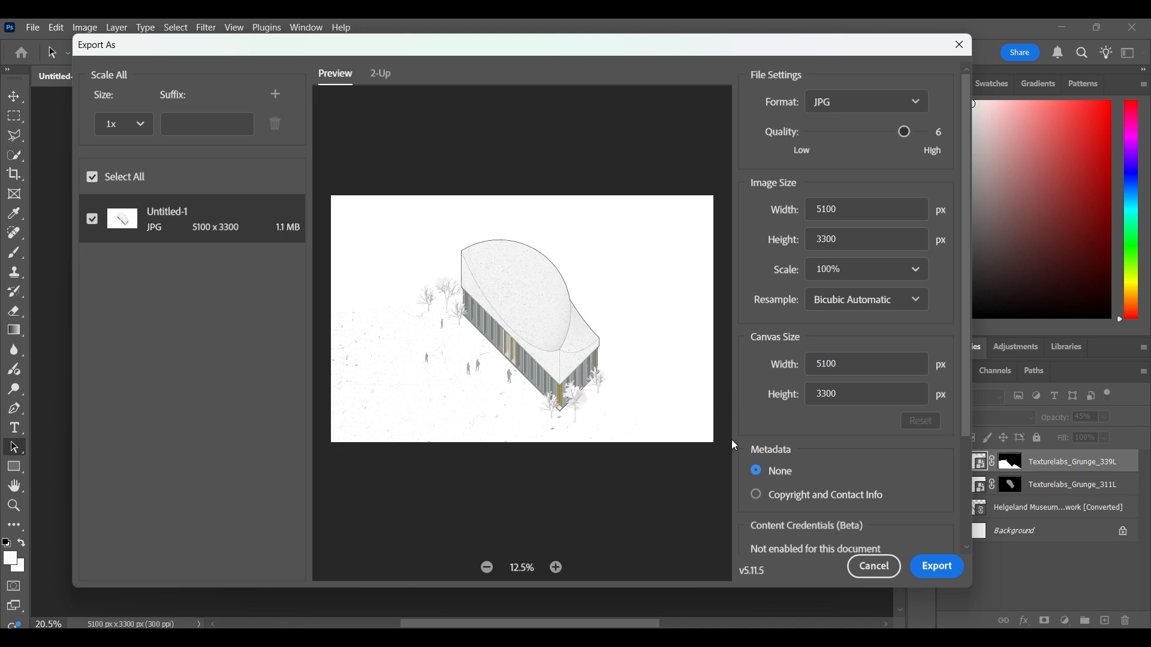
{"action": "left_click", "coordinate": [923, 568]}
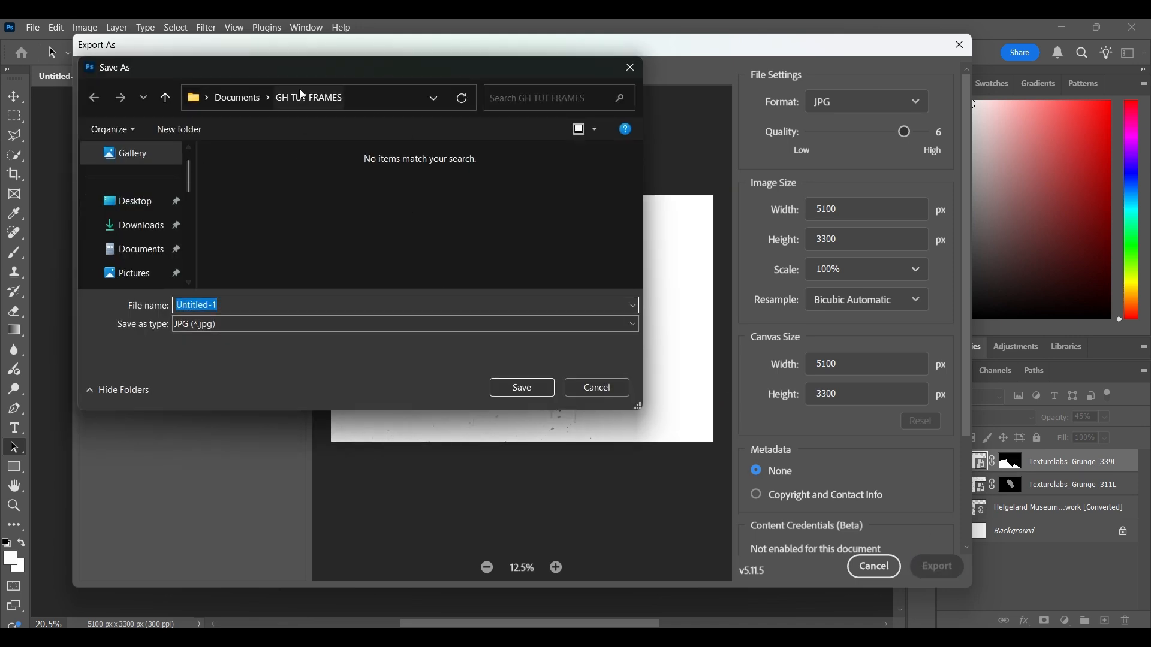
Save the exported image as Axonometric in the ADOBE SUITE TUT folder under Documents
{"action": "left_click", "coordinate": [233, 102]}
{"action": "double_click", "coordinate": [328, 219]}
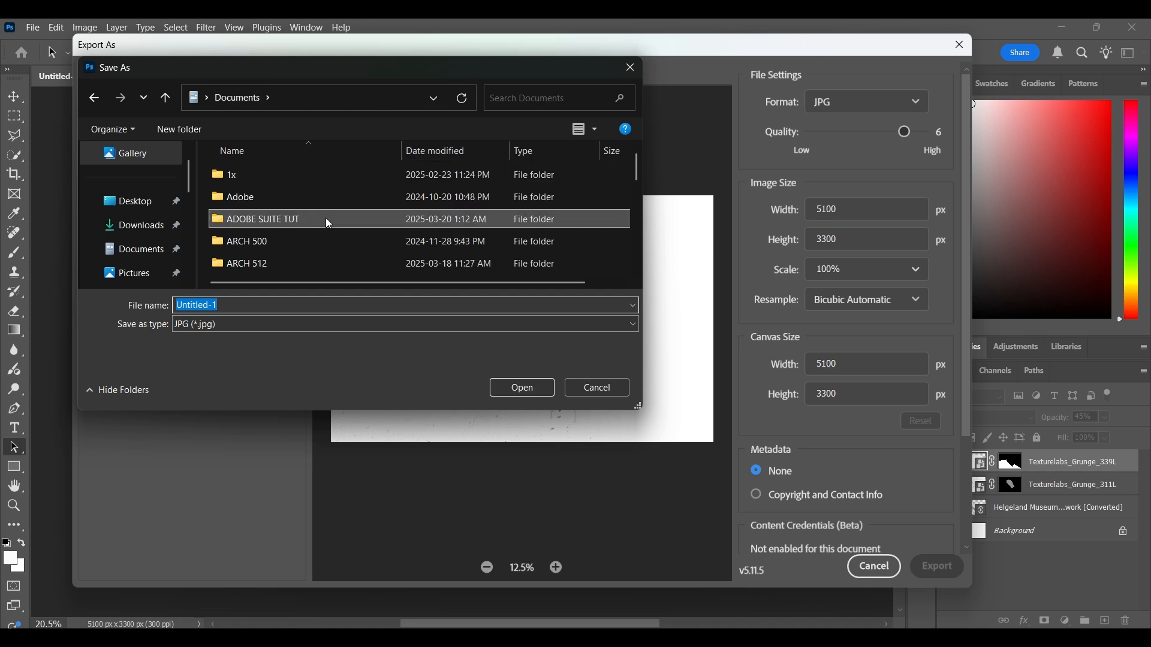
{"action": "left_click", "coordinate": [243, 304]}
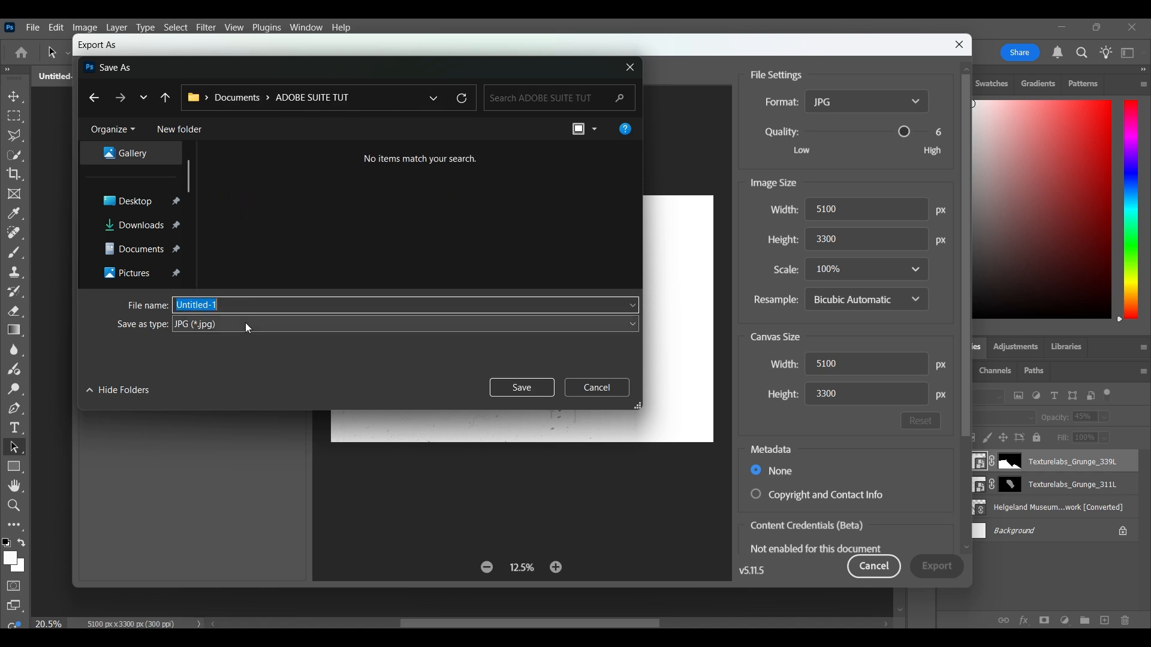
{"action": "type", "text": "Axonometric"}
{"action": "key", "text": "Return"}
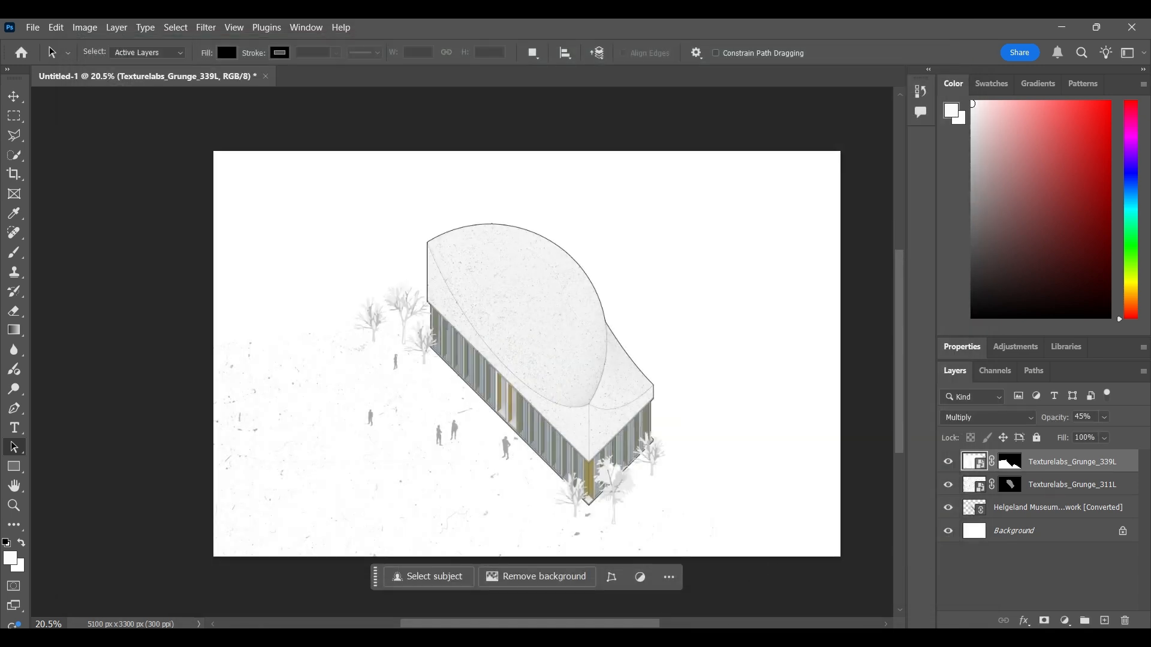
Switch to File Explorer and open the Axonometric image from Documents > ADOBE SUITE TUT in a maximized viewer
{"action": "left_click", "coordinate": [618, 639]}
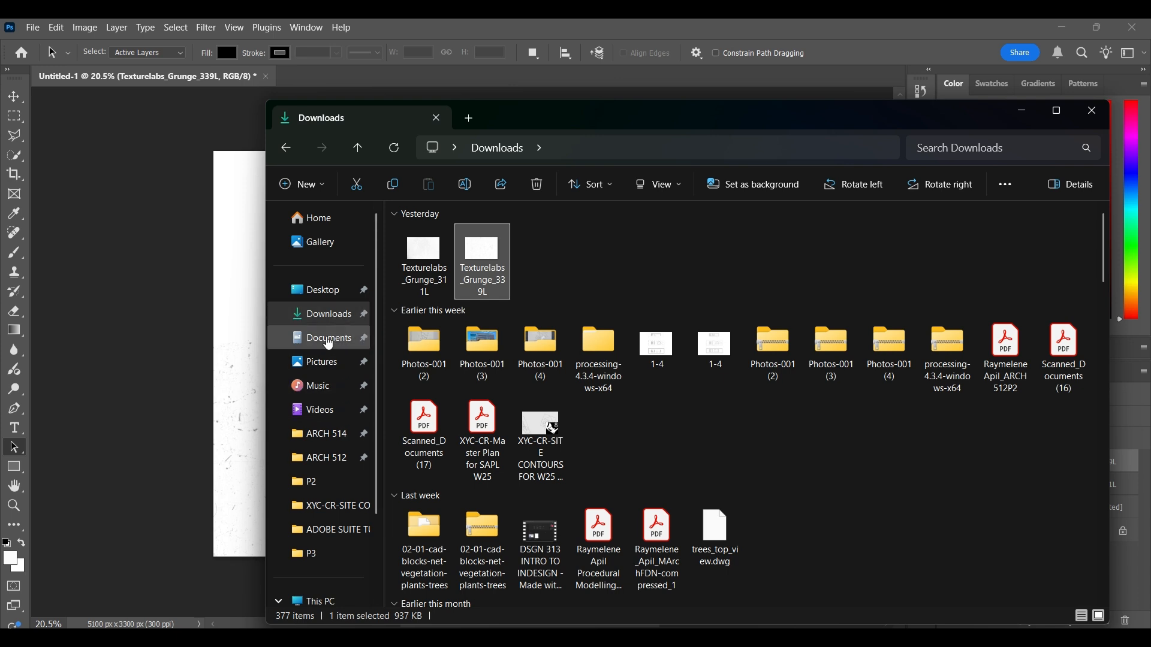
{"action": "left_click", "coordinate": [328, 344]}
{"action": "double_click", "coordinate": [486, 278]}
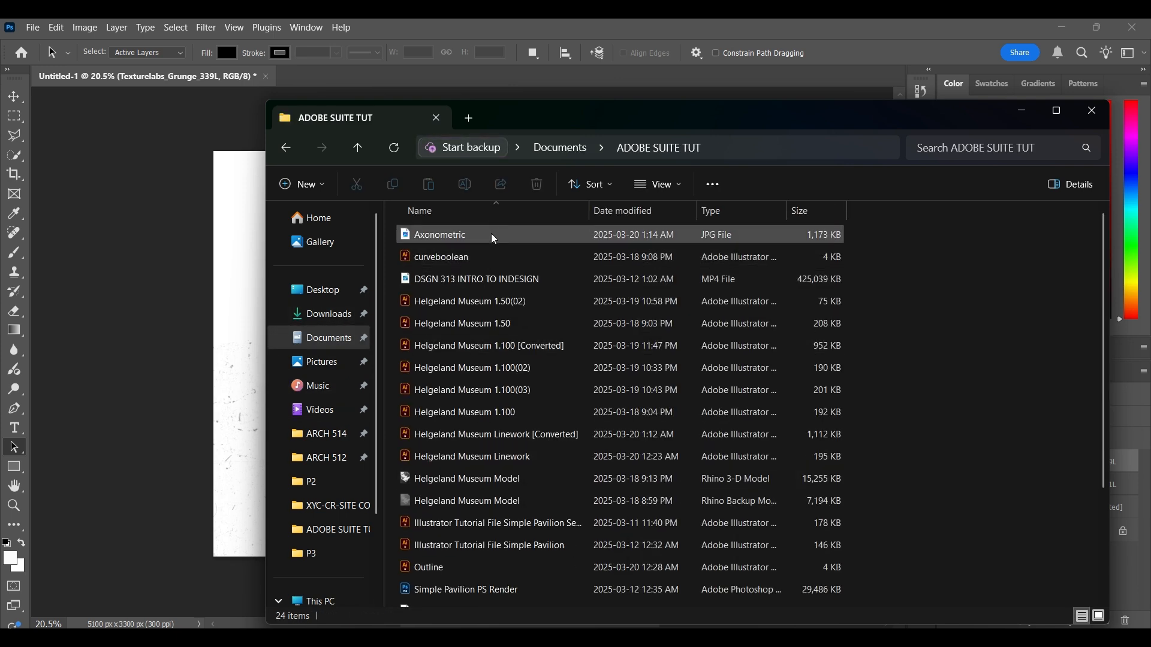
{"action": "double_click", "coordinate": [494, 239]}
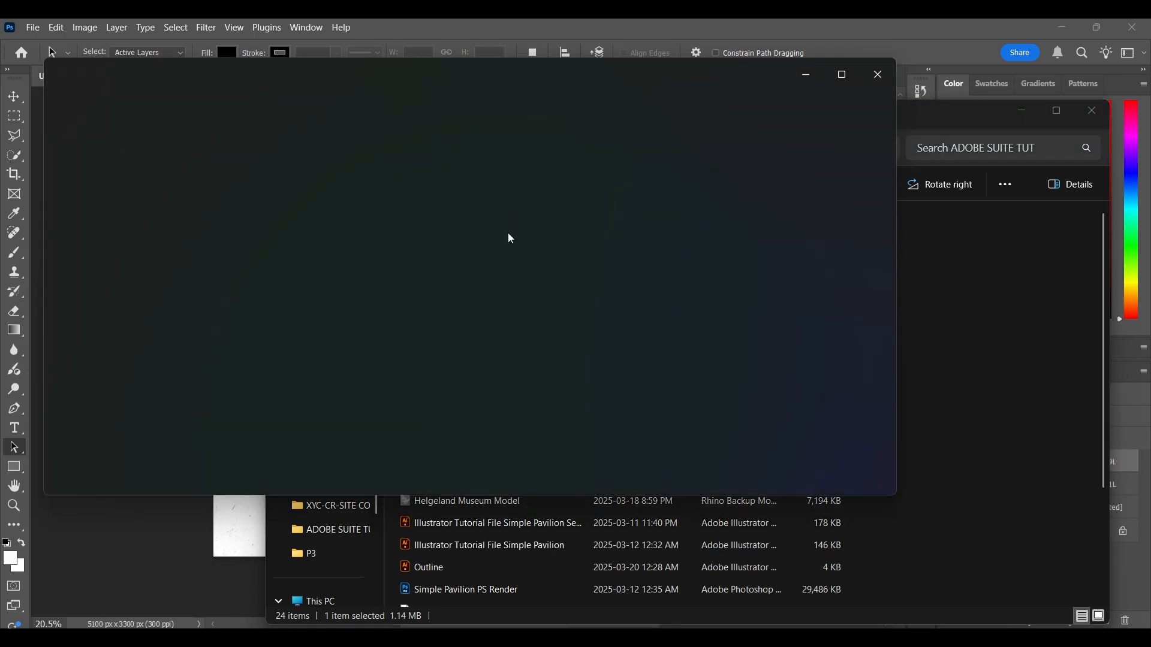
{"action": "left_click", "coordinate": [845, 76]}
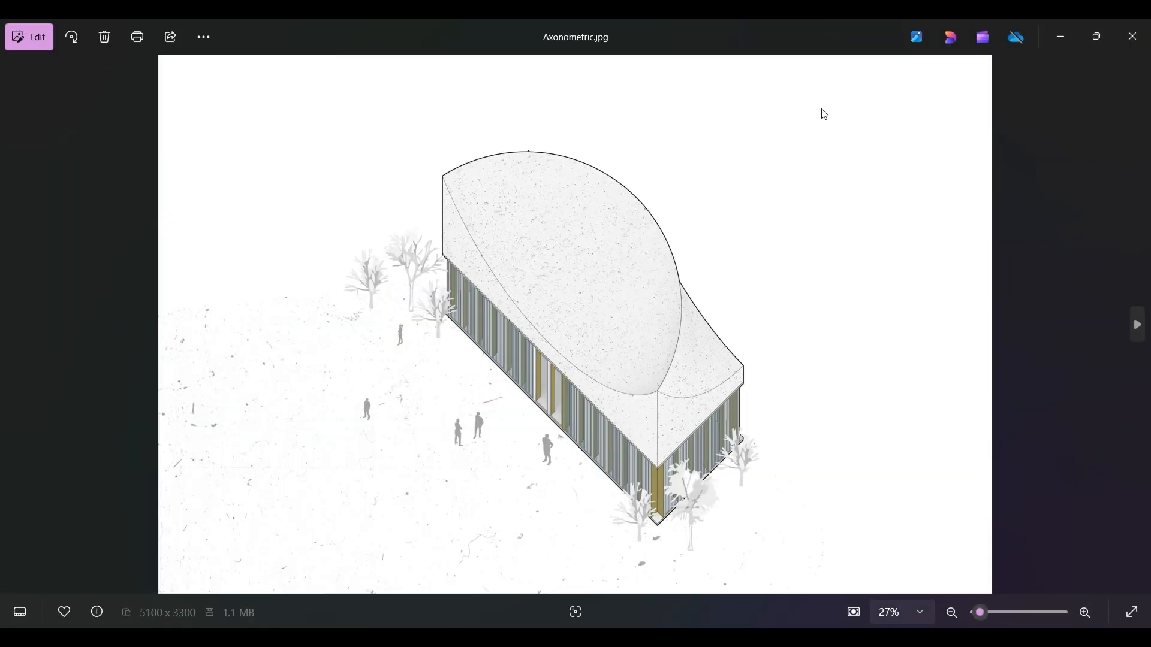
View the exported axonometric full screen and examine the roof texture and façade up close
{"action": "left_click", "coordinate": [1116, 606]}
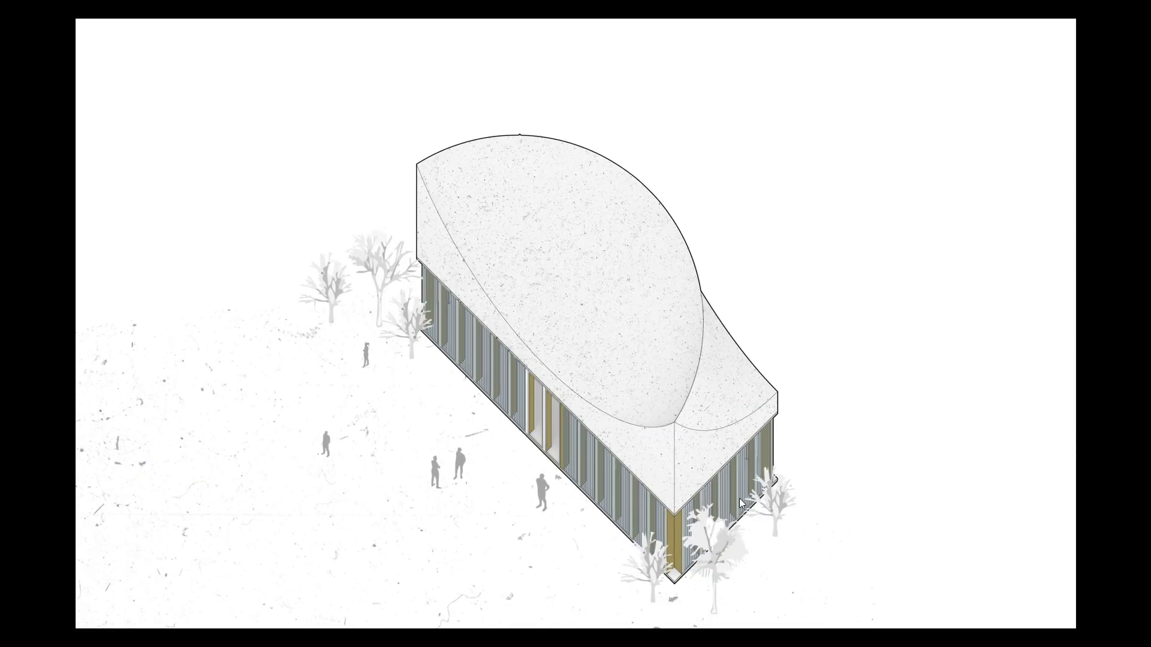
{"action": "scroll", "coordinate": [566, 524], "scroll_direction": "up", "scroll_amount": 3}
{"action": "scroll", "coordinate": [768, 295], "scroll_direction": "up", "scroll_amount": 5}
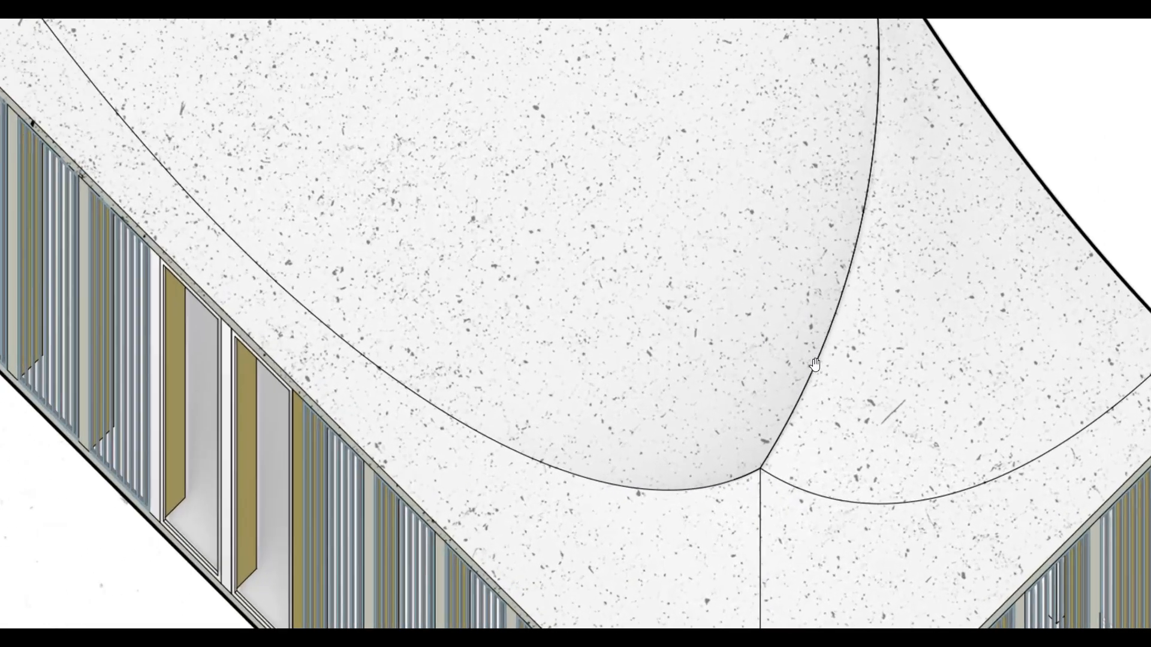
{"action": "scroll", "coordinate": [825, 306], "scroll_direction": "down", "scroll_amount": 6}
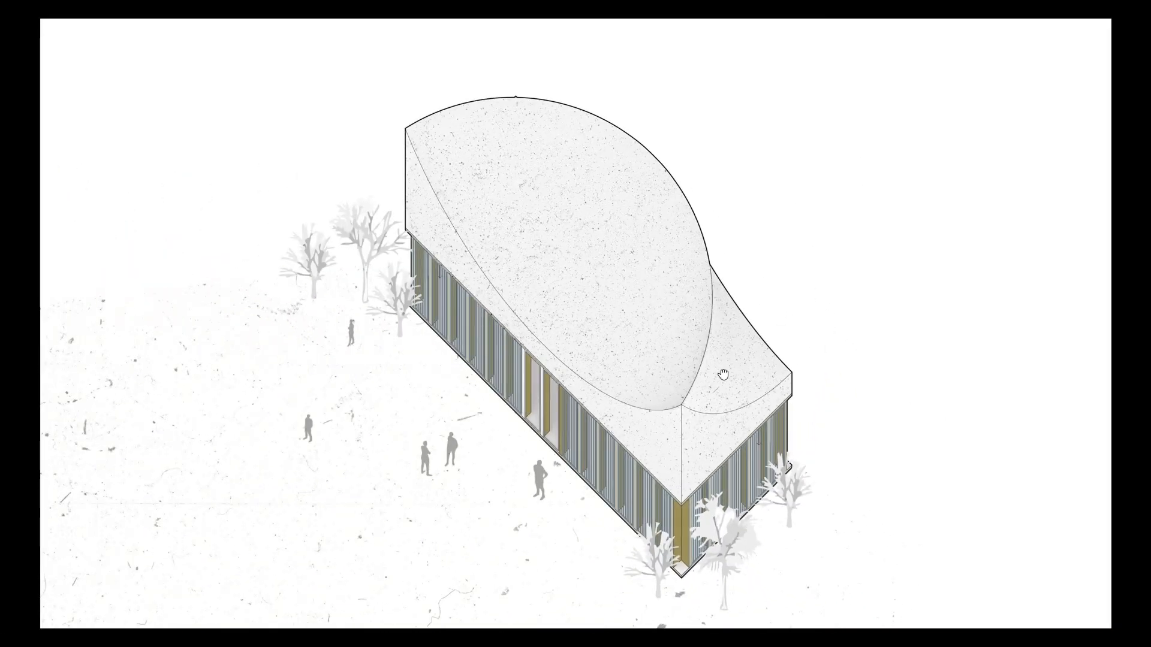
{"action": "mouse_move", "coordinate": [639, 370]}
{"action": "left_mouse_down"}
{"action": "mouse_move", "coordinate": [637, 414]}
{"action": "mouse_move", "coordinate": [637, 357]}
{"action": "left_mouse_up"}
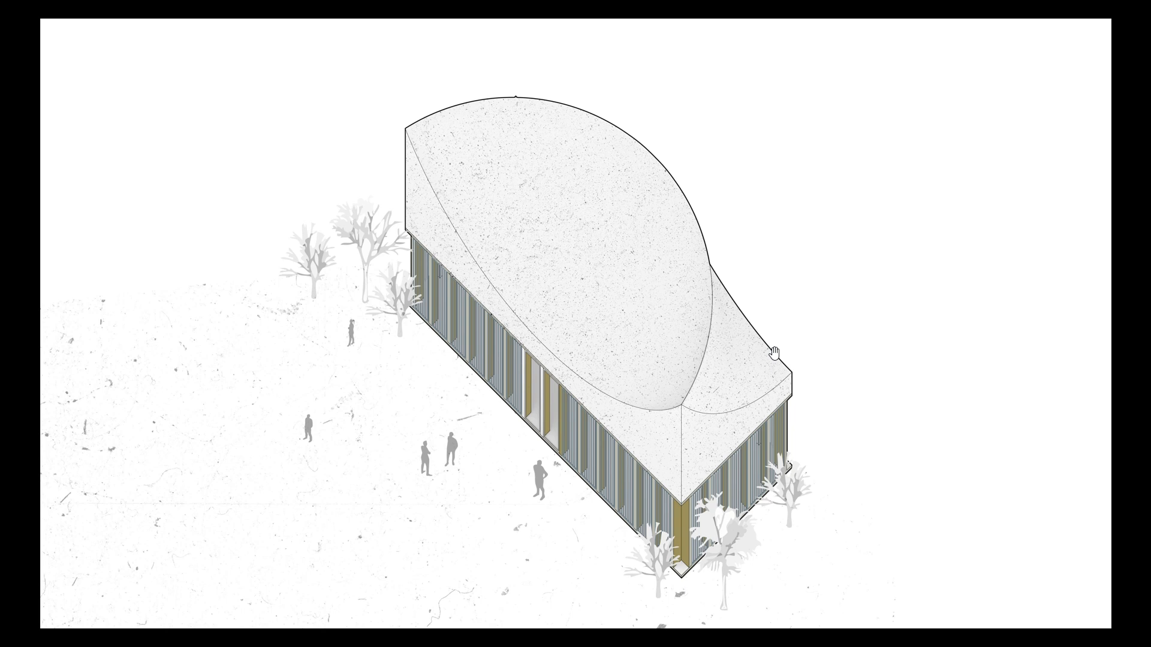